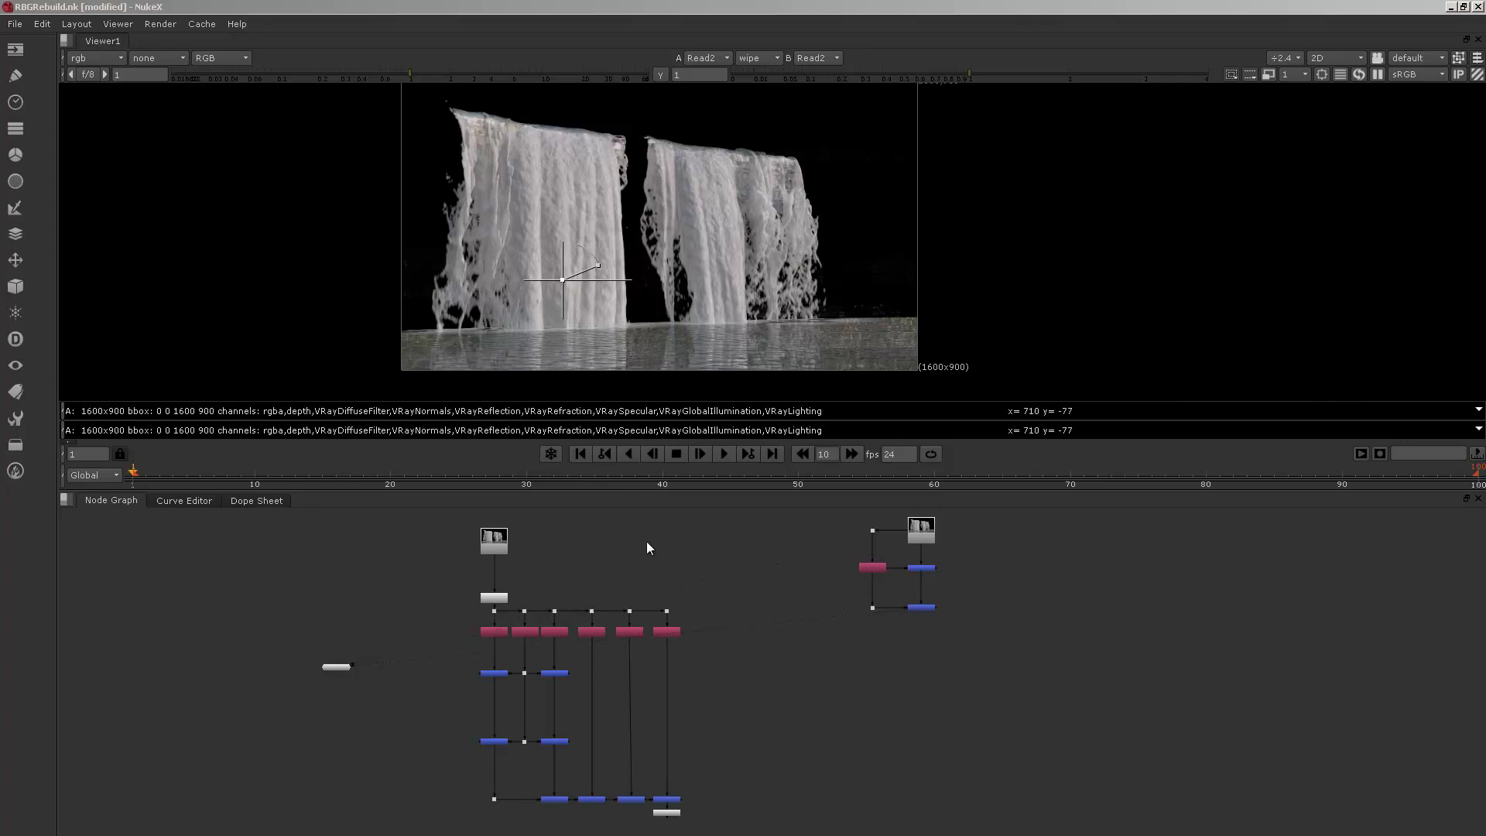
Move the Read1 node down closer to Unpremult2 and show Read1 in the viewer.
{"action": "middle_click_drag", "start_coordinate": [521, 630], "coordinate": [529, 593]}
{"action": "scroll", "coordinate": [508, 597], "scroll_direction": "up", "scroll_amount": 5}
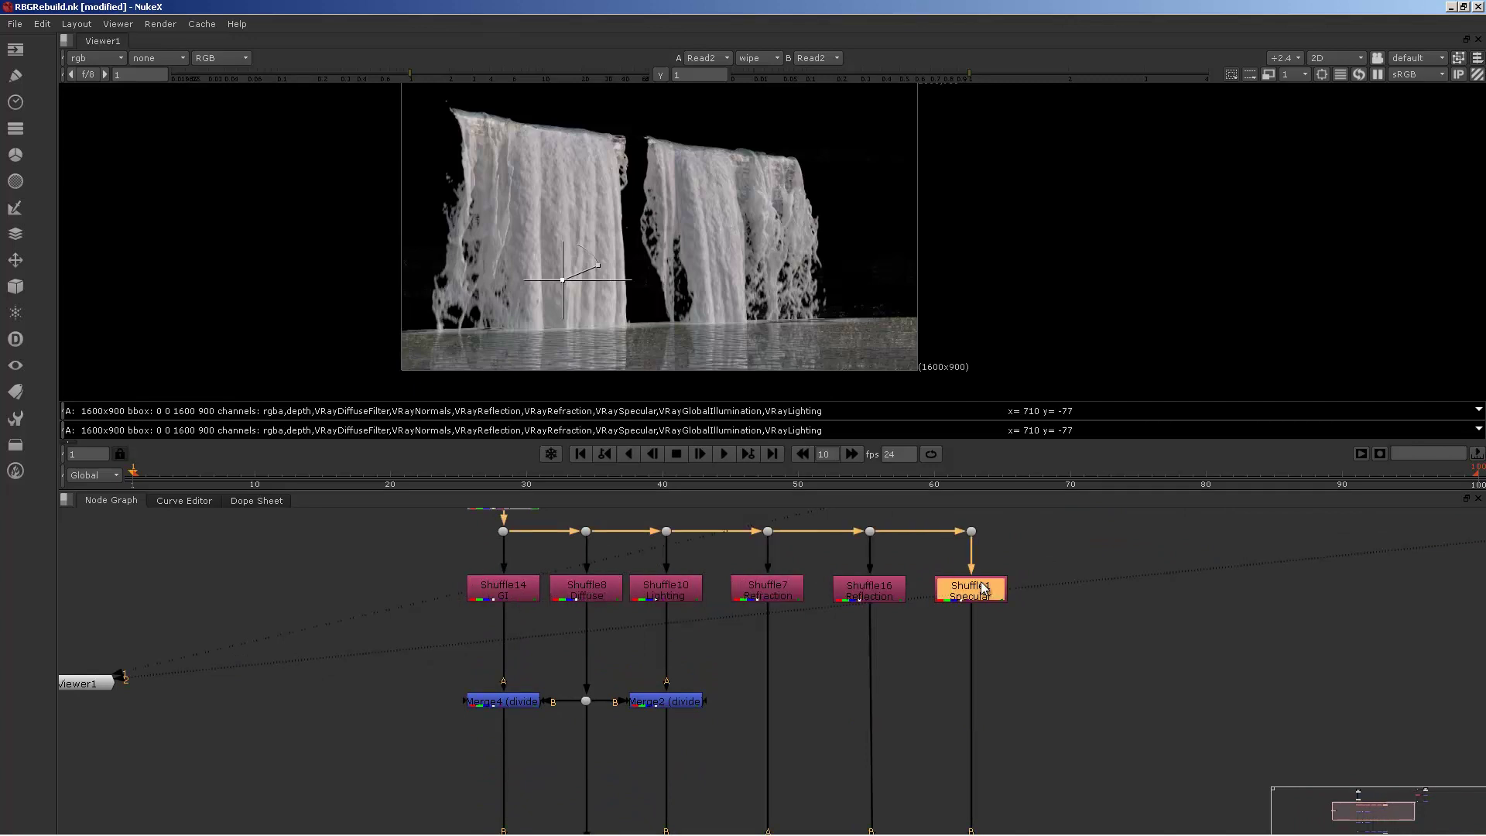
{"action": "middle_click_drag", "start_coordinate": [713, 573], "coordinate": [694, 693]}
{"action": "scroll", "coordinate": [657, 657], "scroll_direction": "down", "scroll_amount": 3}
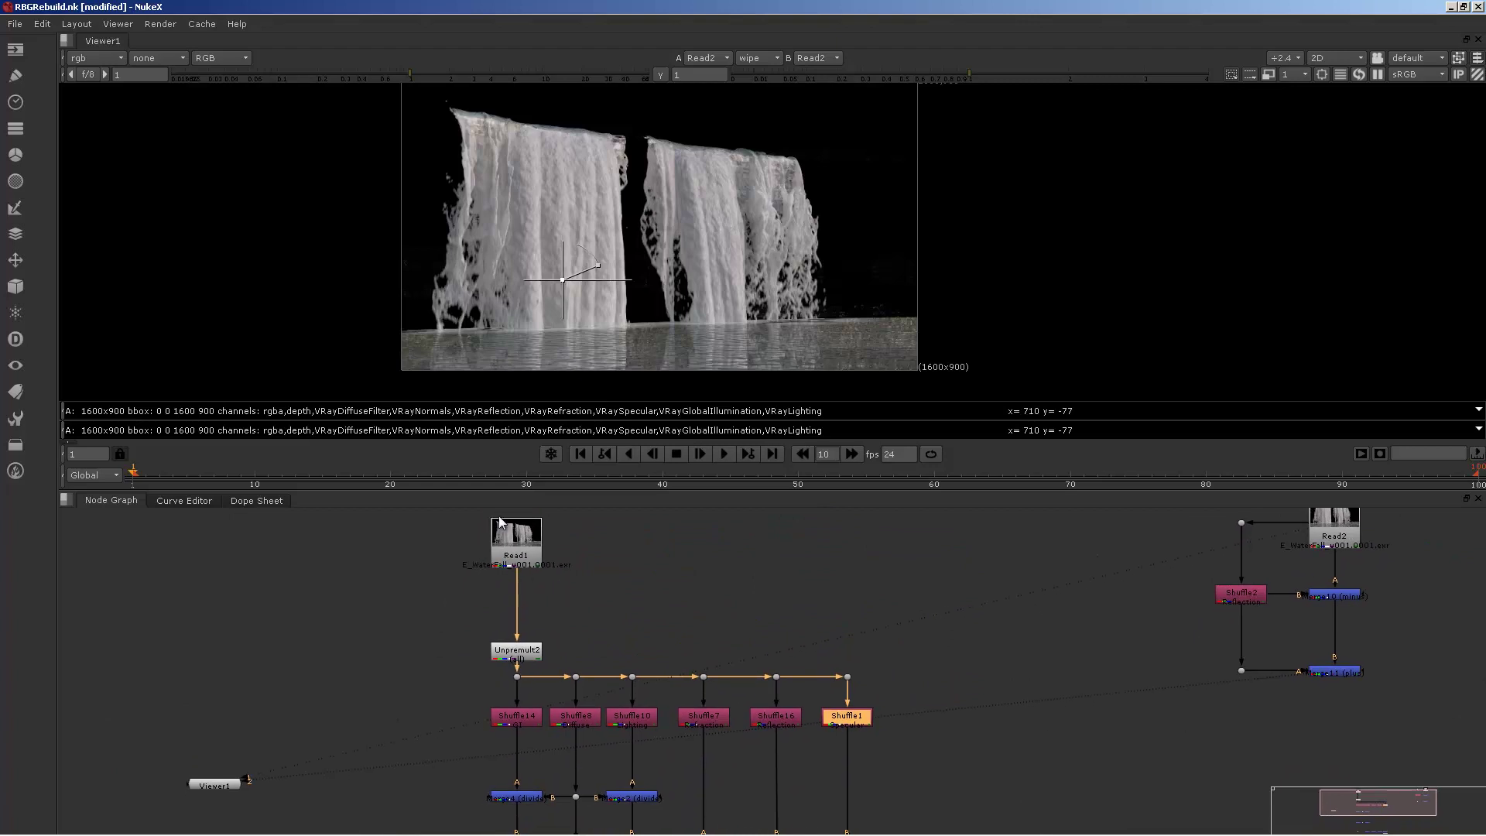
{"action": "left_click_drag", "start_coordinate": [516, 541], "coordinate": [517, 586]}
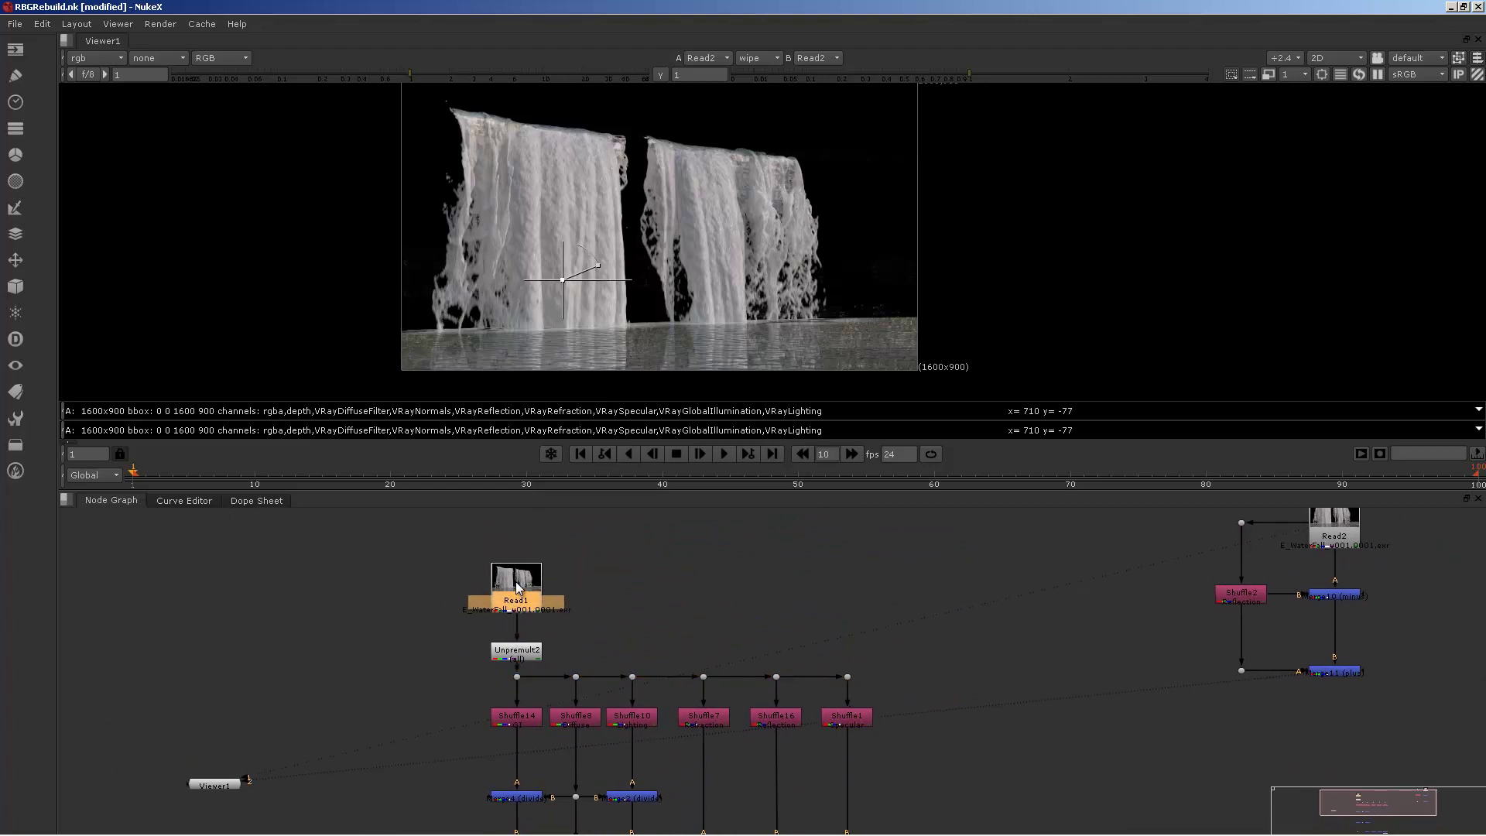
{"action": "key", "text": "1"}
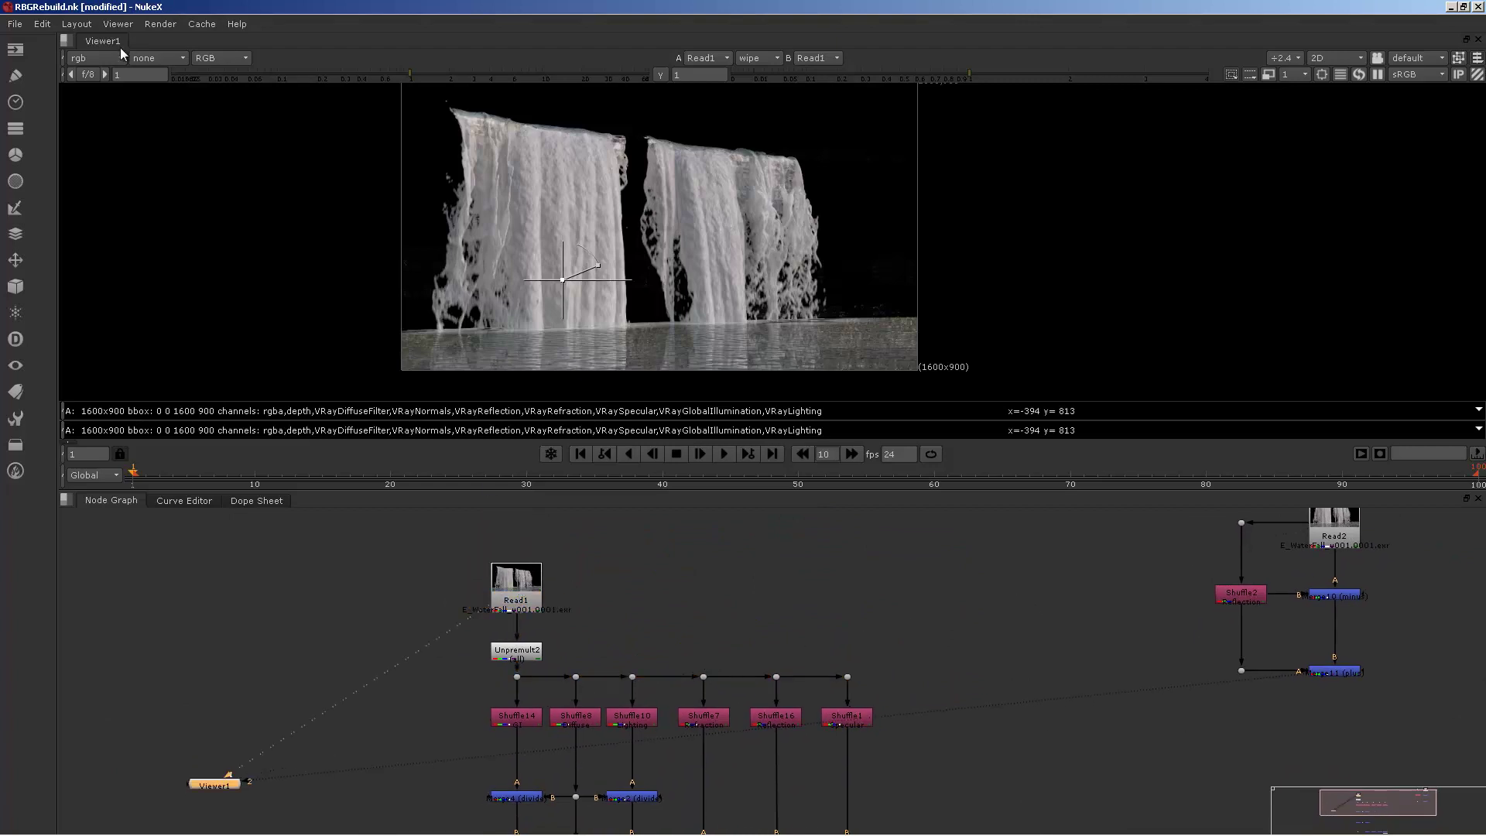
Examine the list of V-Ray layers available in the displayed Read1 image.
{"action": "left_click", "coordinate": [98, 58]}
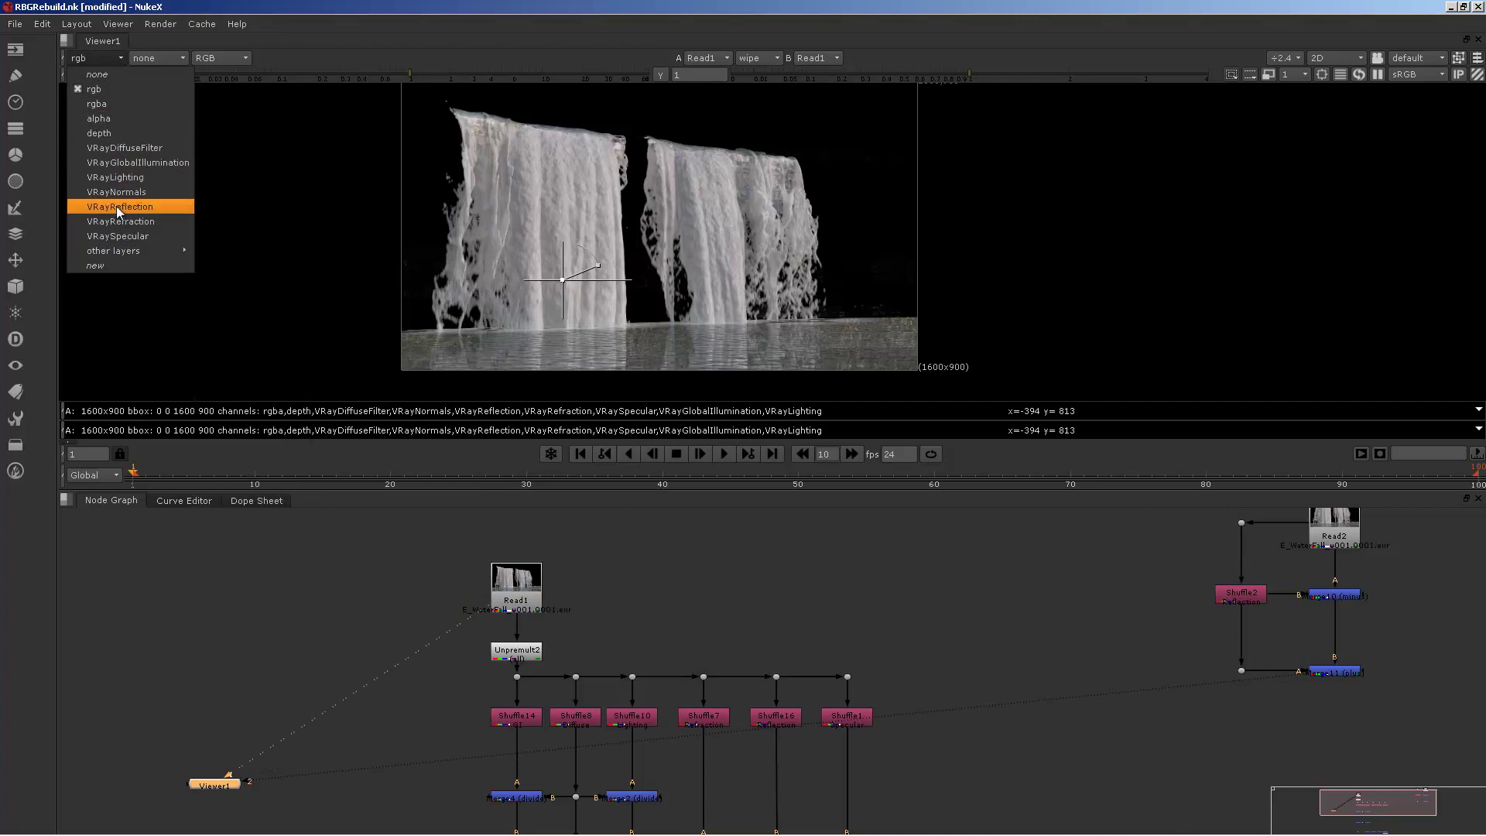
{"action": "left_click", "coordinate": [178, 7]}
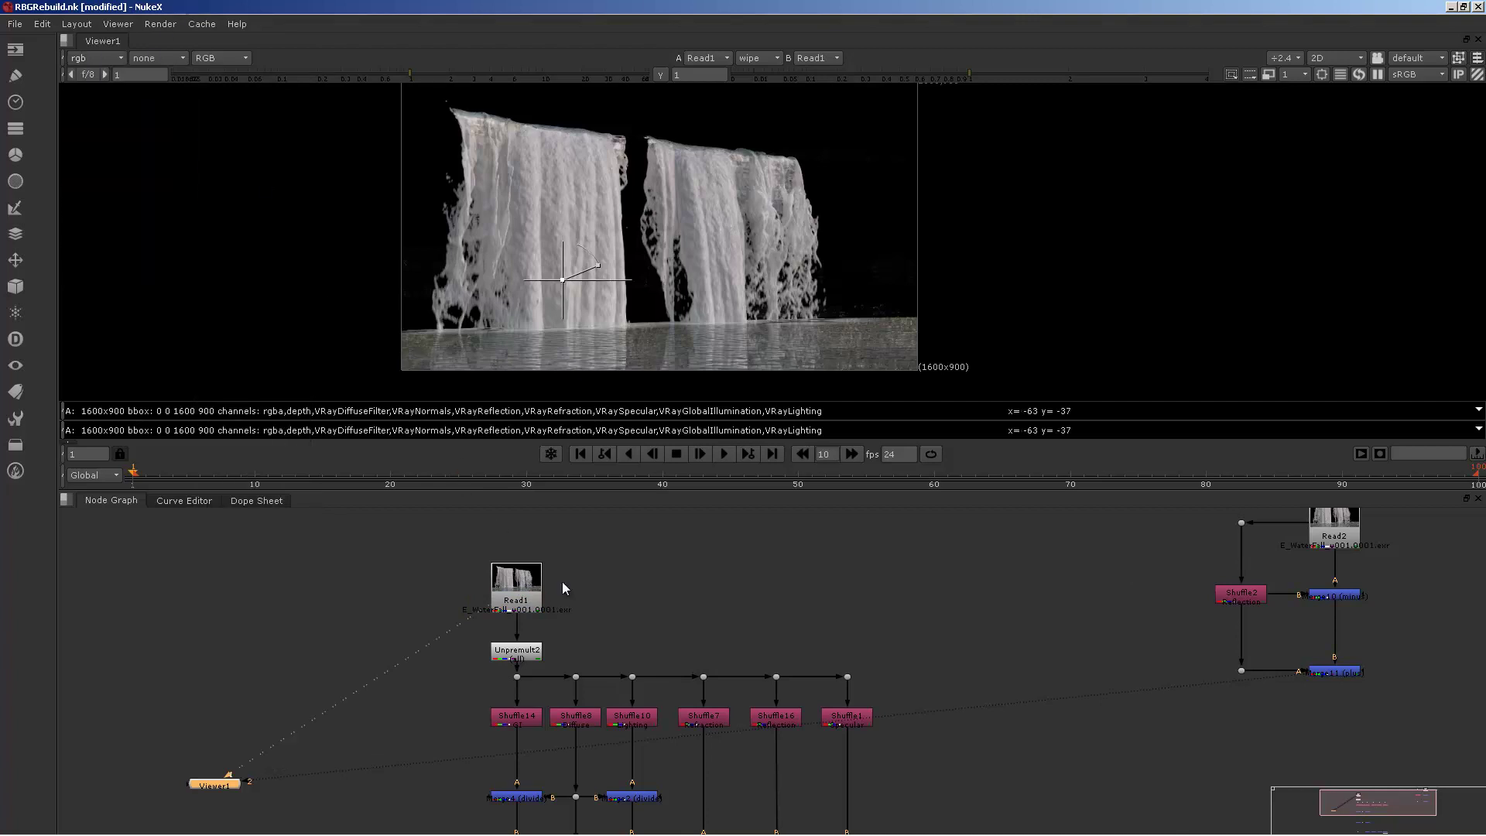
{"action": "middle_click_drag", "start_coordinate": [613, 613], "coordinate": [545, 599]}
{"action": "left_click", "coordinate": [436, 573]}
{"action": "left_click", "coordinate": [503, 560]}
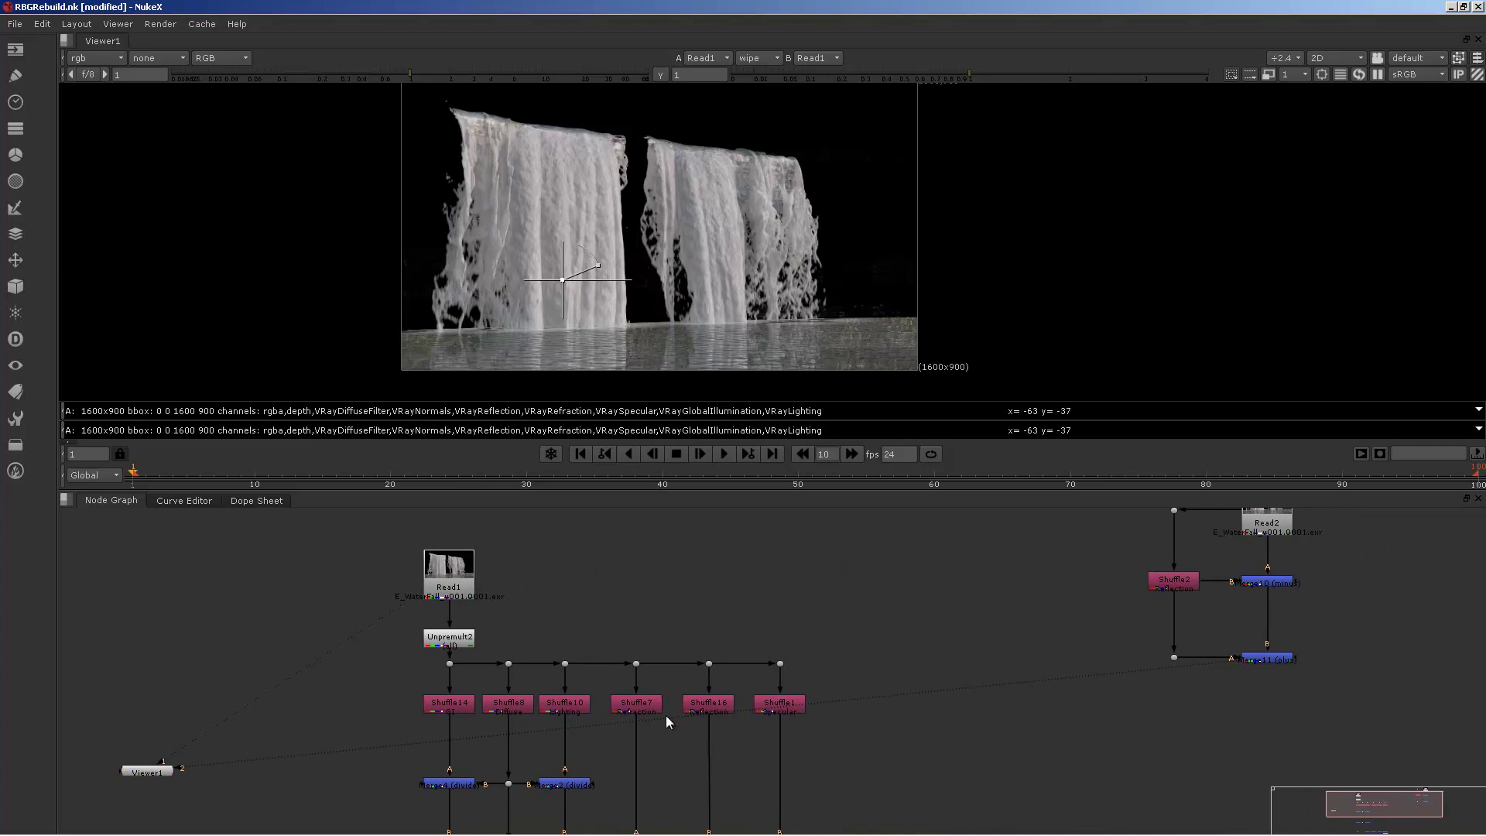
Examine the node tree from the final merges back up to the shuffle nodes and Read1.
{"action": "middle_click_drag", "start_coordinate": [567, 749], "coordinate": [551, 609]}
{"action": "middle_click_drag", "start_coordinate": [654, 695], "coordinate": [666, 616]}
{"action": "scroll", "coordinate": [662, 611], "scroll_direction": "down", "scroll_amount": 2}
{"action": "middle_click_drag", "start_coordinate": [628, 672], "coordinate": [624, 612]}
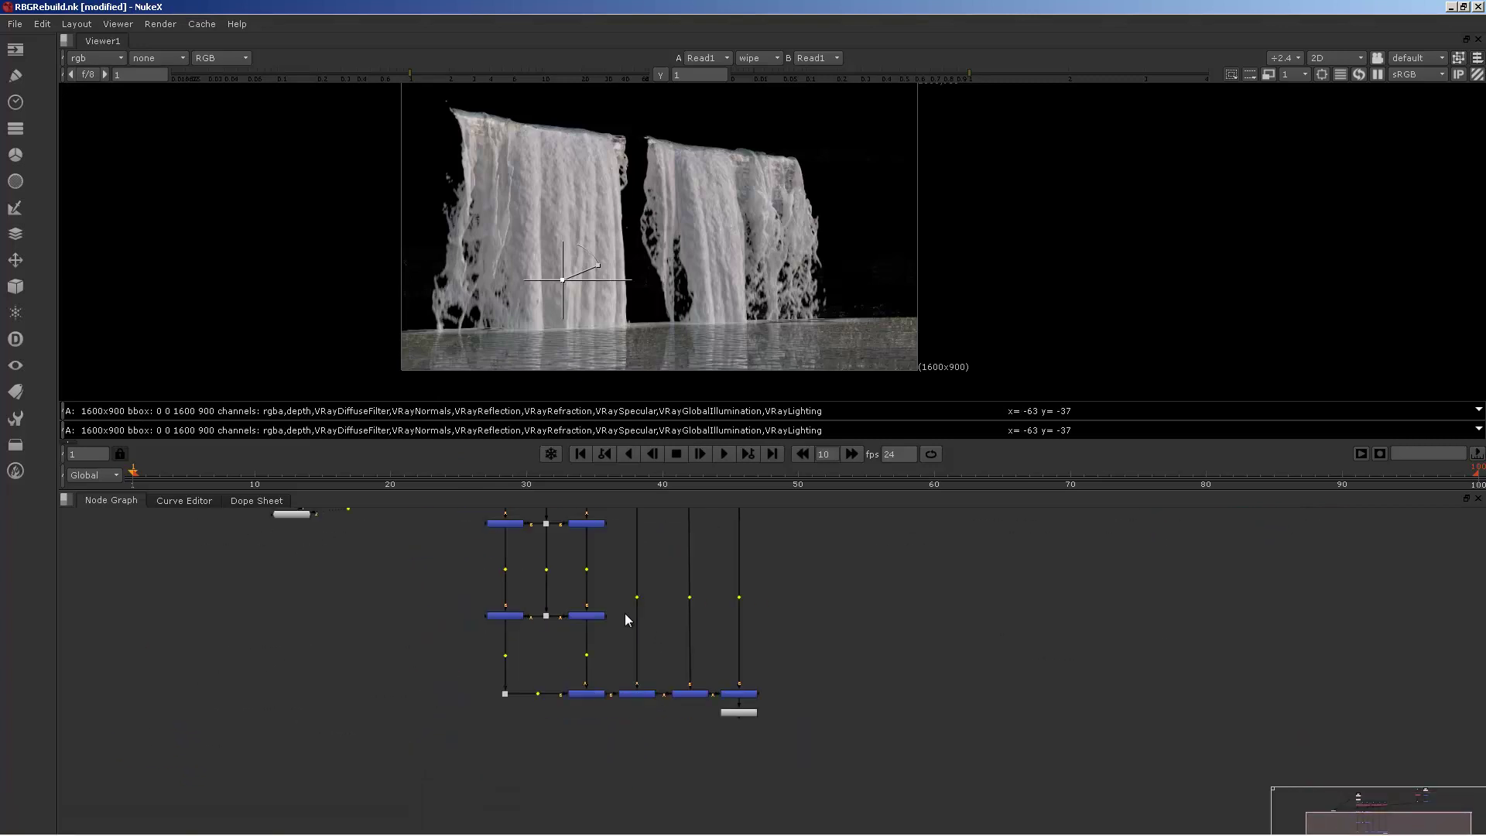
{"action": "middle_click_drag", "start_coordinate": [619, 530], "coordinate": [583, 750]}
{"action": "scroll", "coordinate": [467, 610], "scroll_direction": "up", "scroll_amount": 1}
{"action": "scroll", "coordinate": [469, 614], "scroll_direction": "up", "scroll_amount": 2}
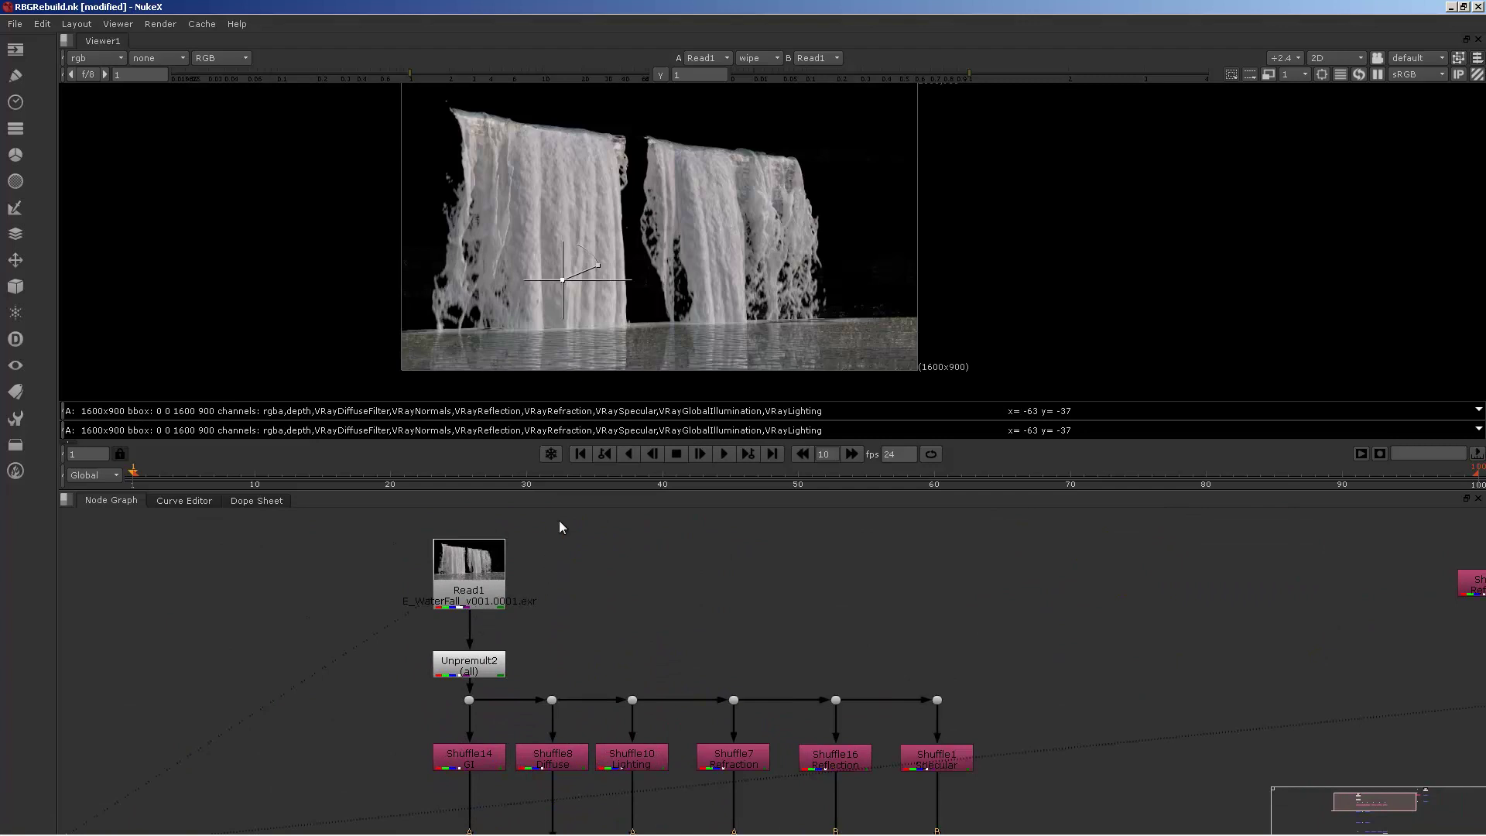
Enlarge the viewer area and step the waterfall sequence forward to frame 2.
{"action": "left_click_drag", "start_coordinate": [610, 490], "coordinate": [610, 522]}
{"action": "middle_click_drag", "start_coordinate": [622, 228], "coordinate": [629, 204]}
{"action": "key", "text": "Right"}
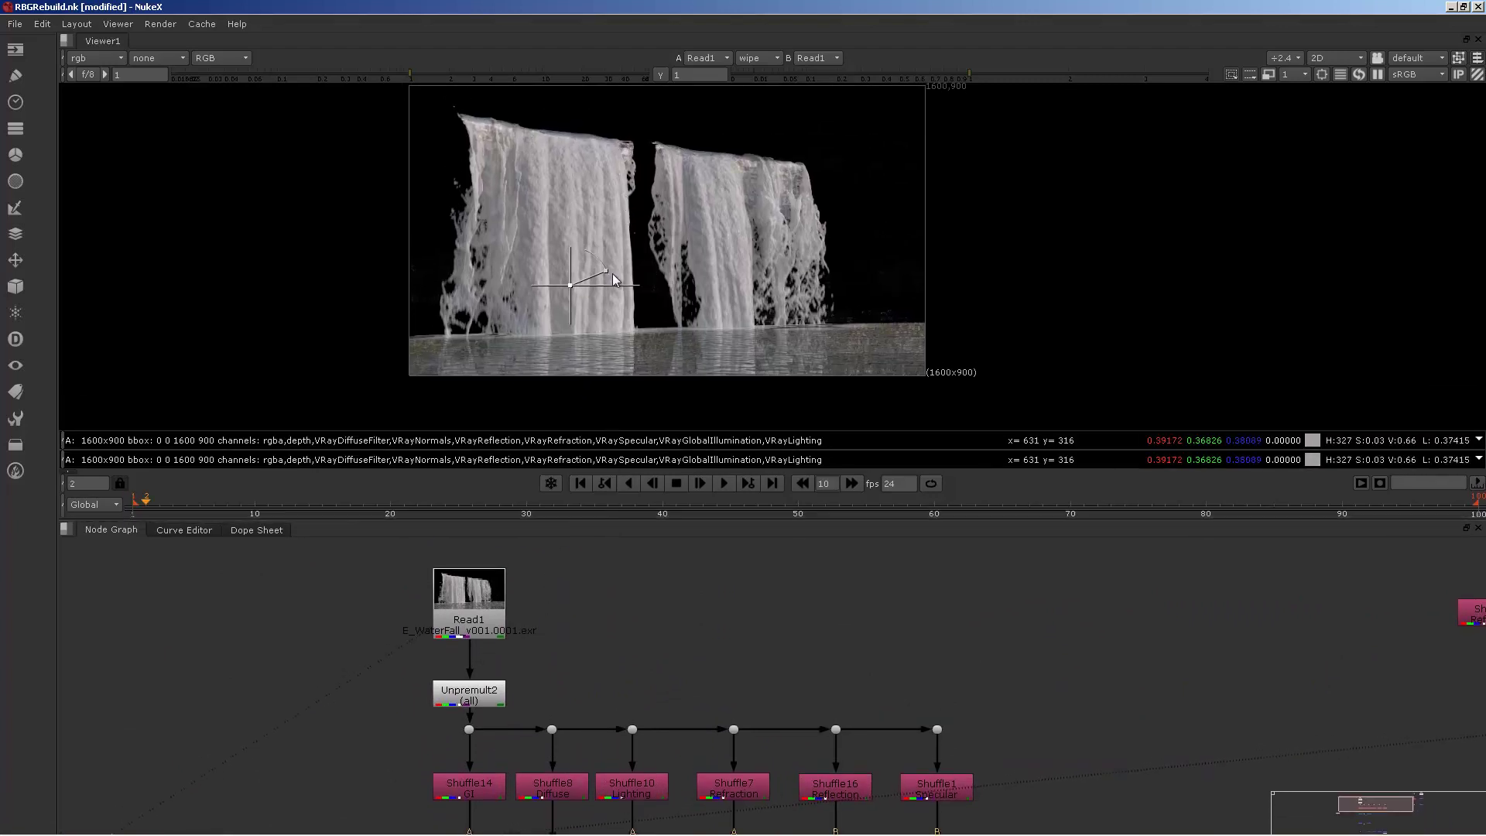
{"action": "middle_click_drag", "start_coordinate": [611, 267], "coordinate": [603, 293]}
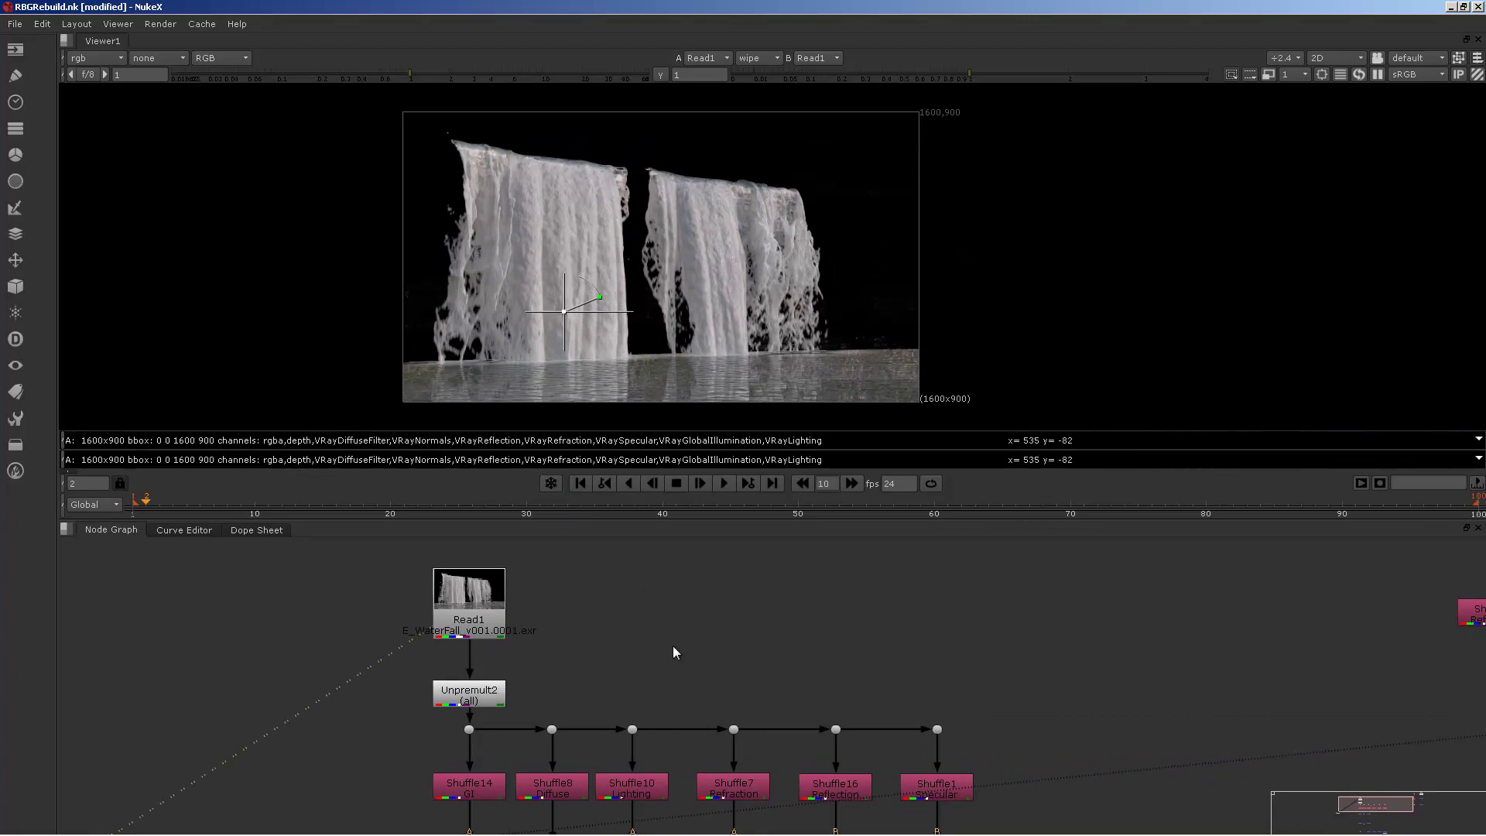
Enlarge the node graph area and move the wipe control off the image, beside the left waterfall.
{"action": "middle_click_drag", "start_coordinate": [672, 645], "coordinate": [543, 593]}
{"action": "scroll", "coordinate": [634, 592], "scroll_direction": "down", "scroll_amount": 1}
{"action": "scroll", "coordinate": [585, 584], "scroll_direction": "down", "scroll_amount": 2}
{"action": "scroll", "coordinate": [535, 561], "scroll_direction": "down", "scroll_amount": 1}
{"action": "middle_click_drag", "start_coordinate": [476, 557], "coordinate": [466, 578]}
{"action": "left_click", "coordinate": [443, 579]}
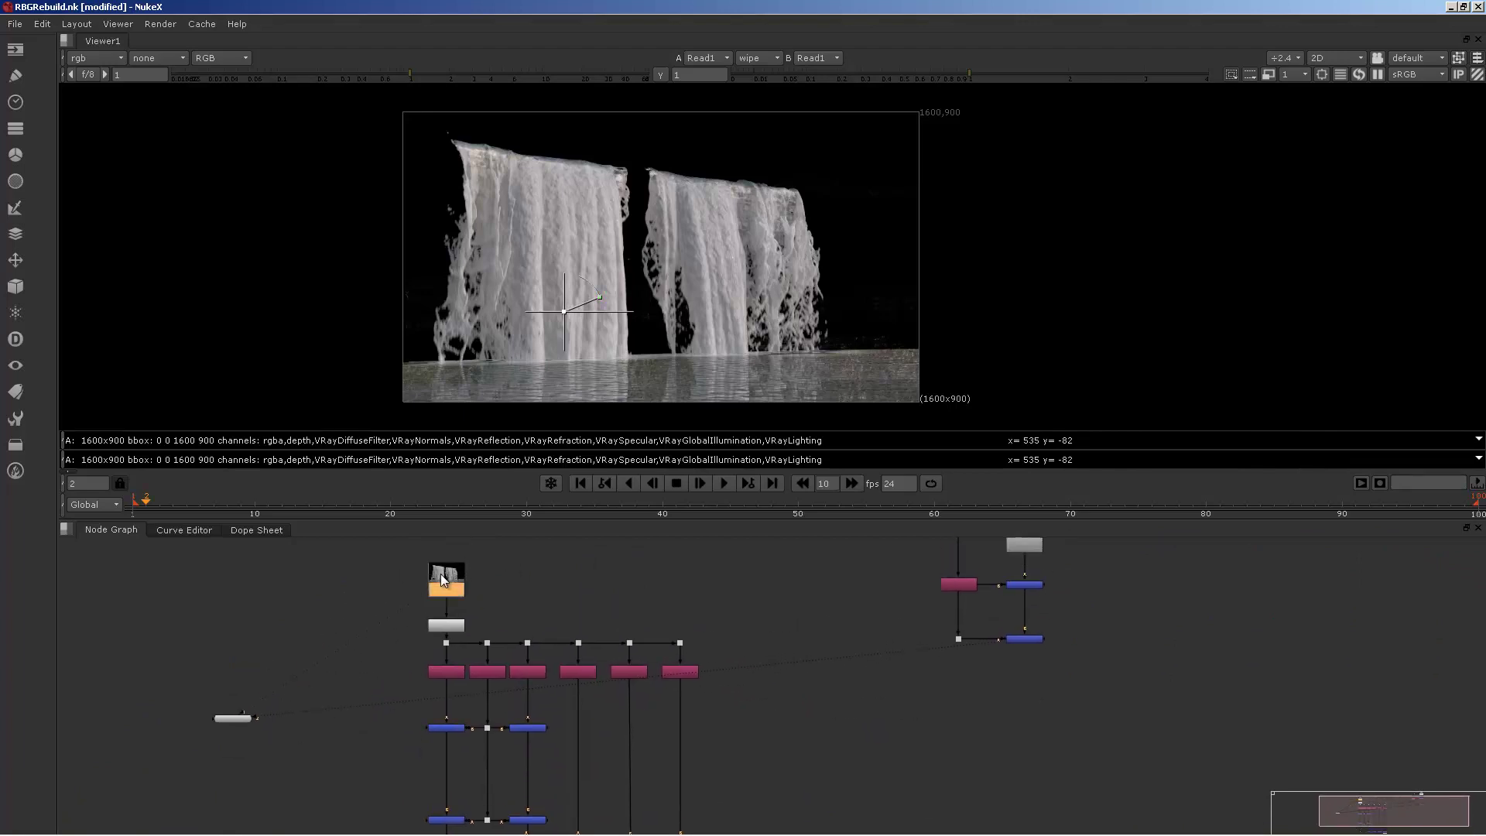
{"action": "left_click_drag", "start_coordinate": [517, 522], "coordinate": [515, 491]}
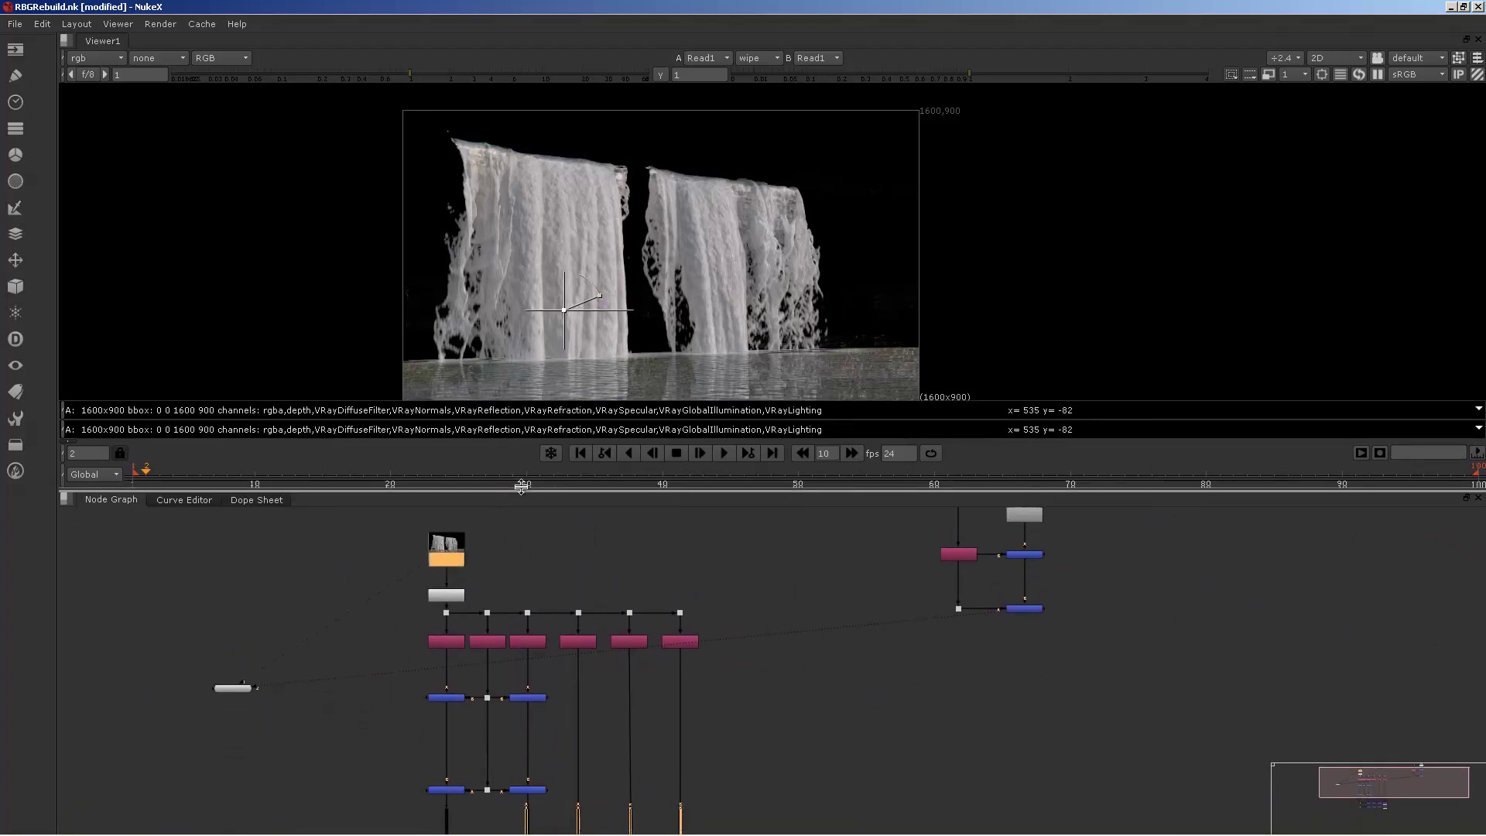
{"action": "middle_click_drag", "start_coordinate": [507, 573], "coordinate": [497, 539]}
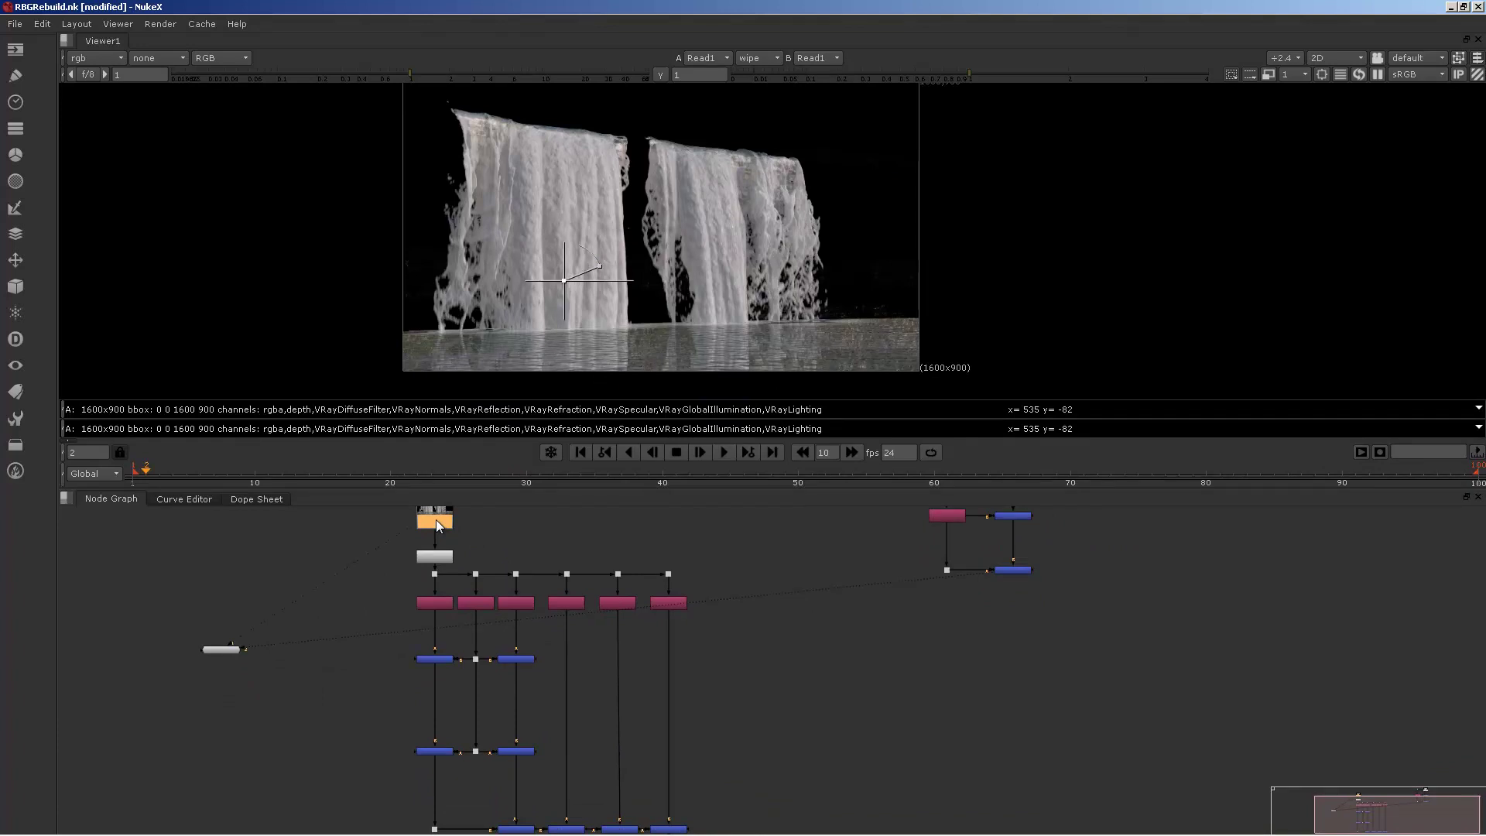
{"action": "left_click", "coordinate": [531, 202]}
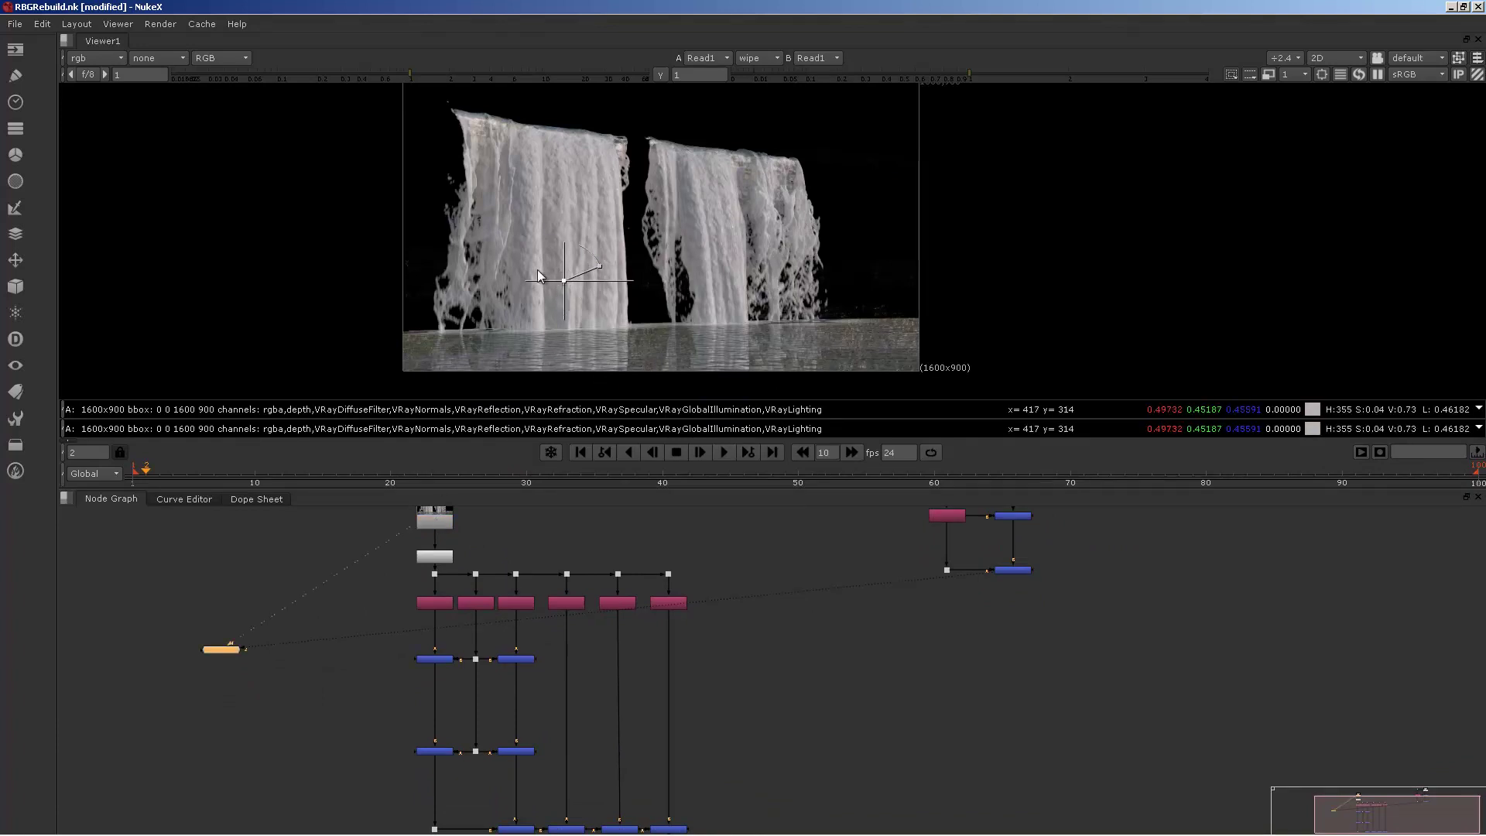
{"action": "left_click_drag", "start_coordinate": [564, 281], "coordinate": [350, 234]}
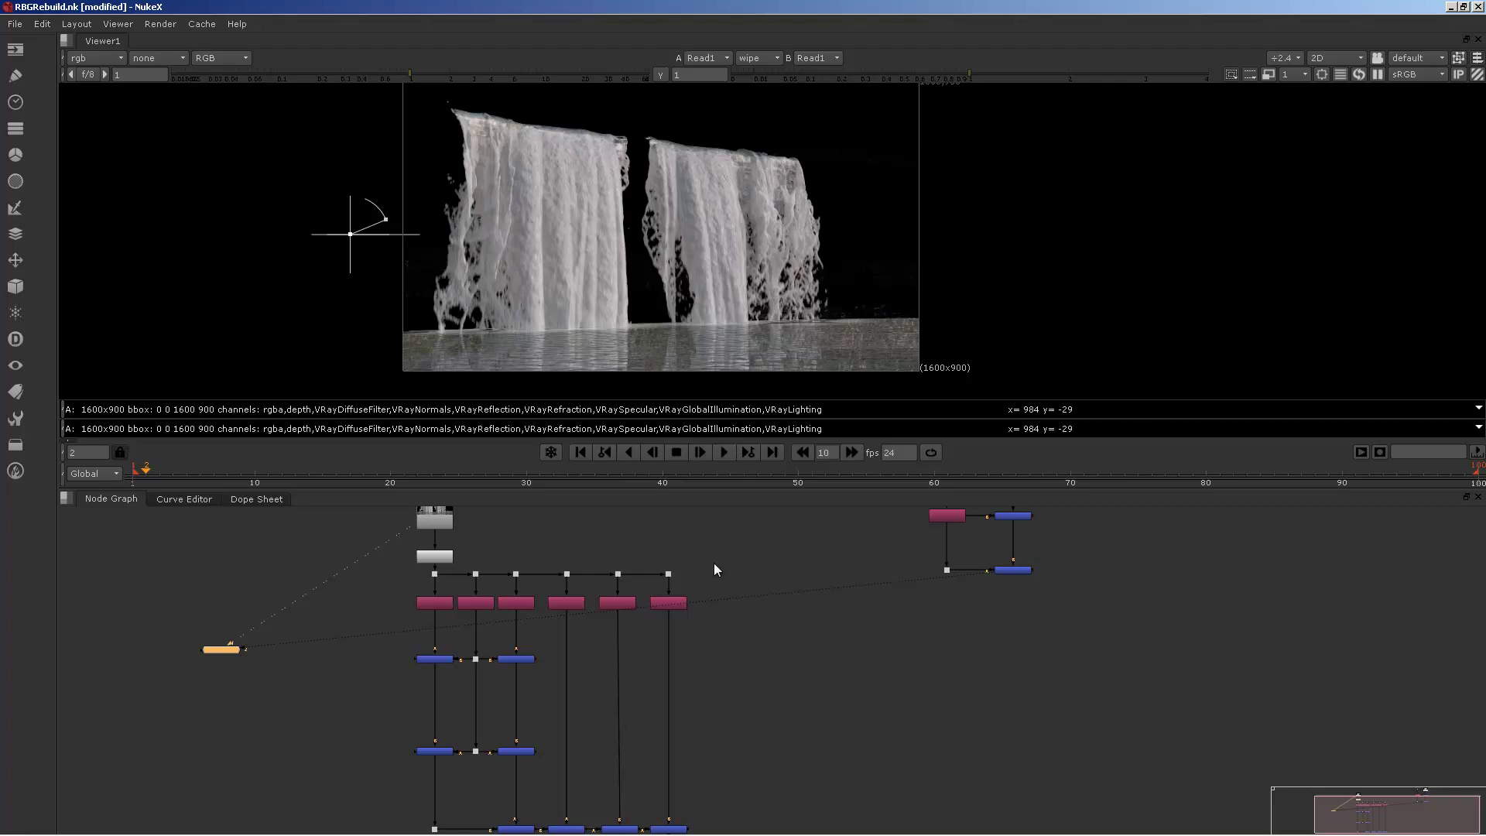
Show the Premult node below the last merge as viewer source A, with Read1 as source B.
{"action": "middle_click_drag", "start_coordinate": [714, 565], "coordinate": [739, 717]}
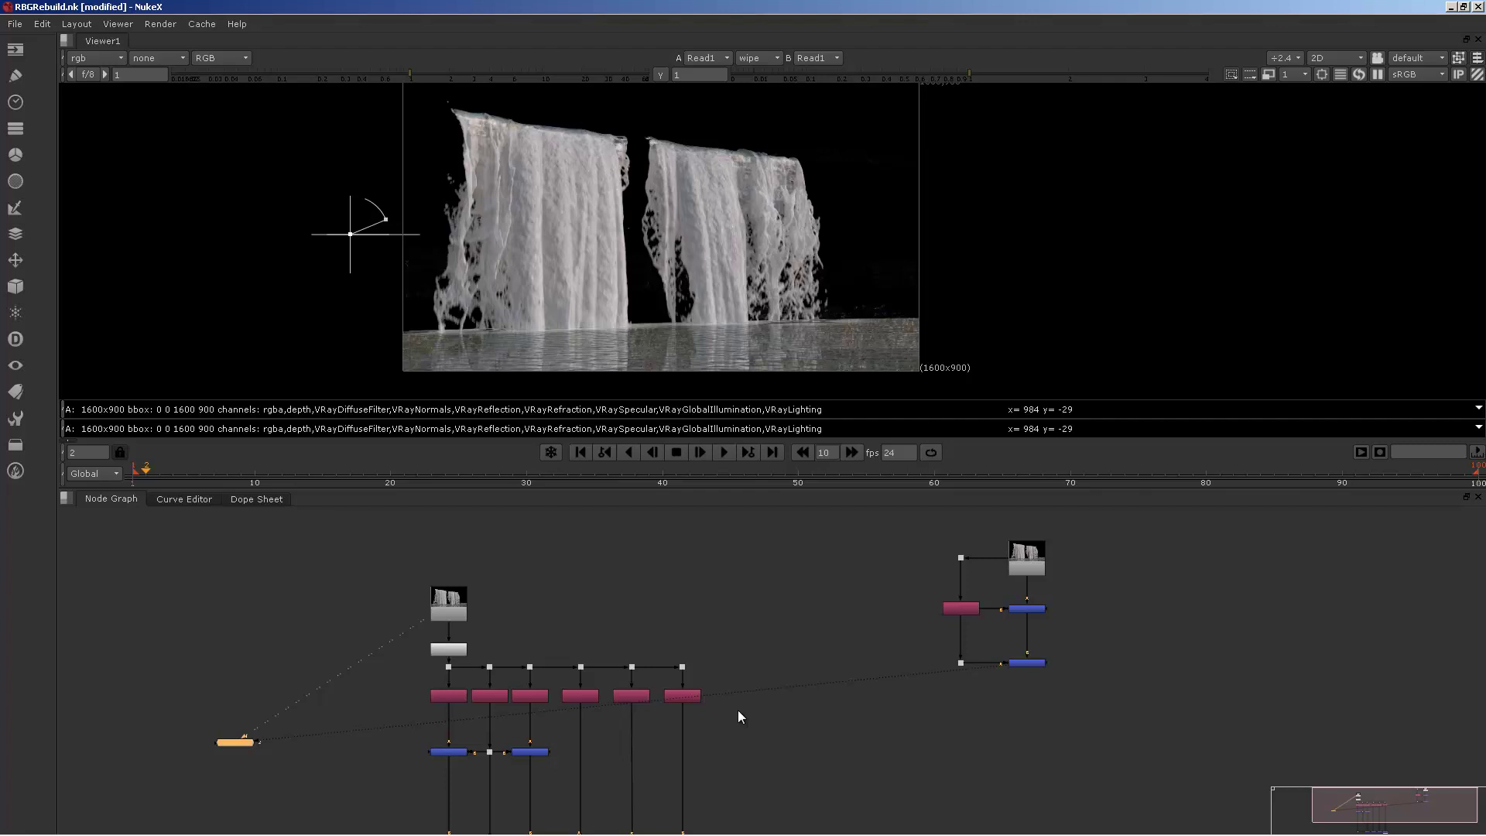
{"action": "middle_click_drag", "start_coordinate": [527, 684], "coordinate": [615, 581]}
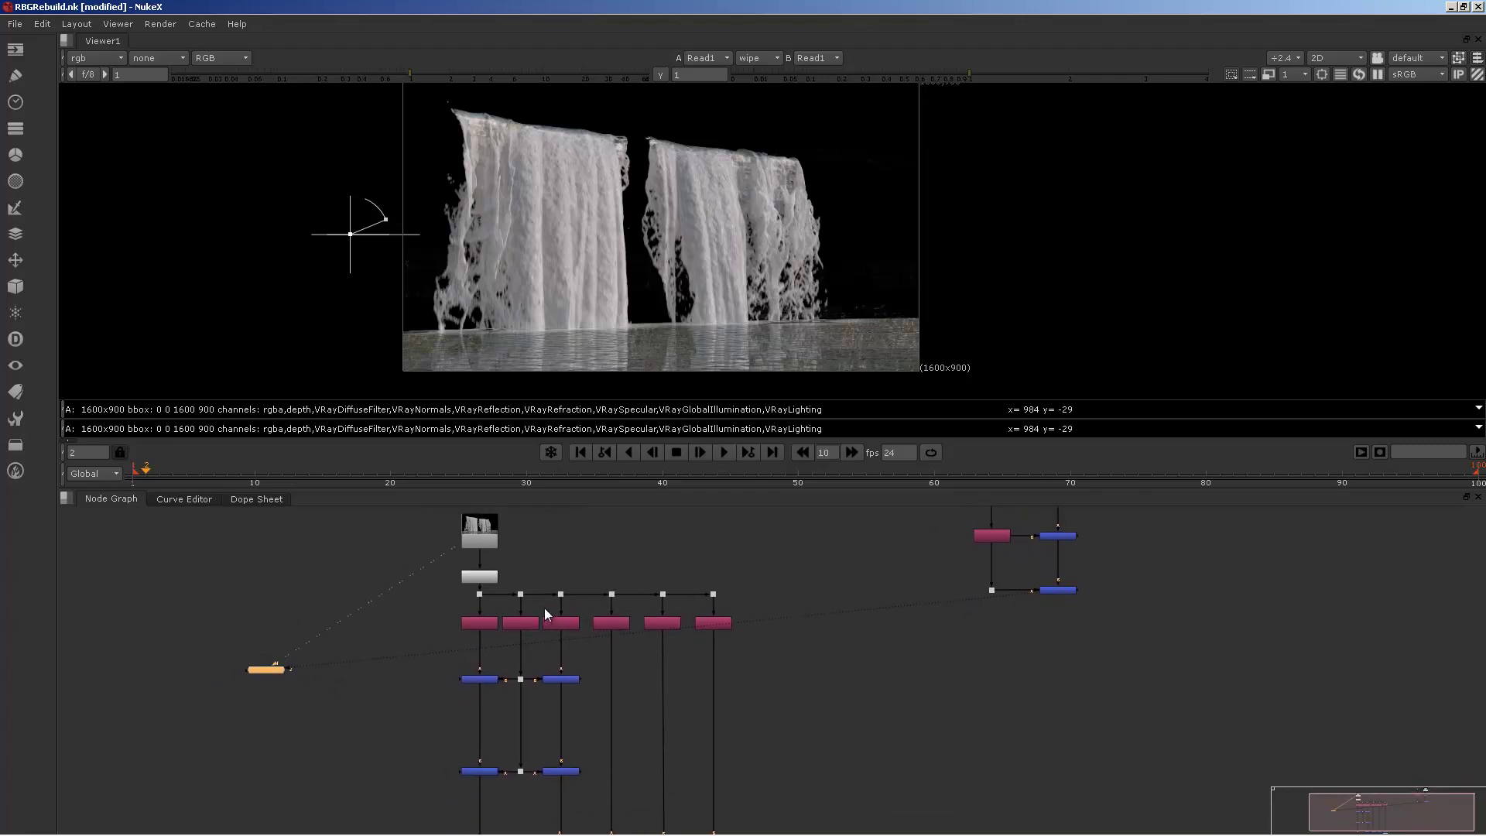
{"action": "middle_click_drag", "start_coordinate": [545, 615], "coordinate": [545, 602]}
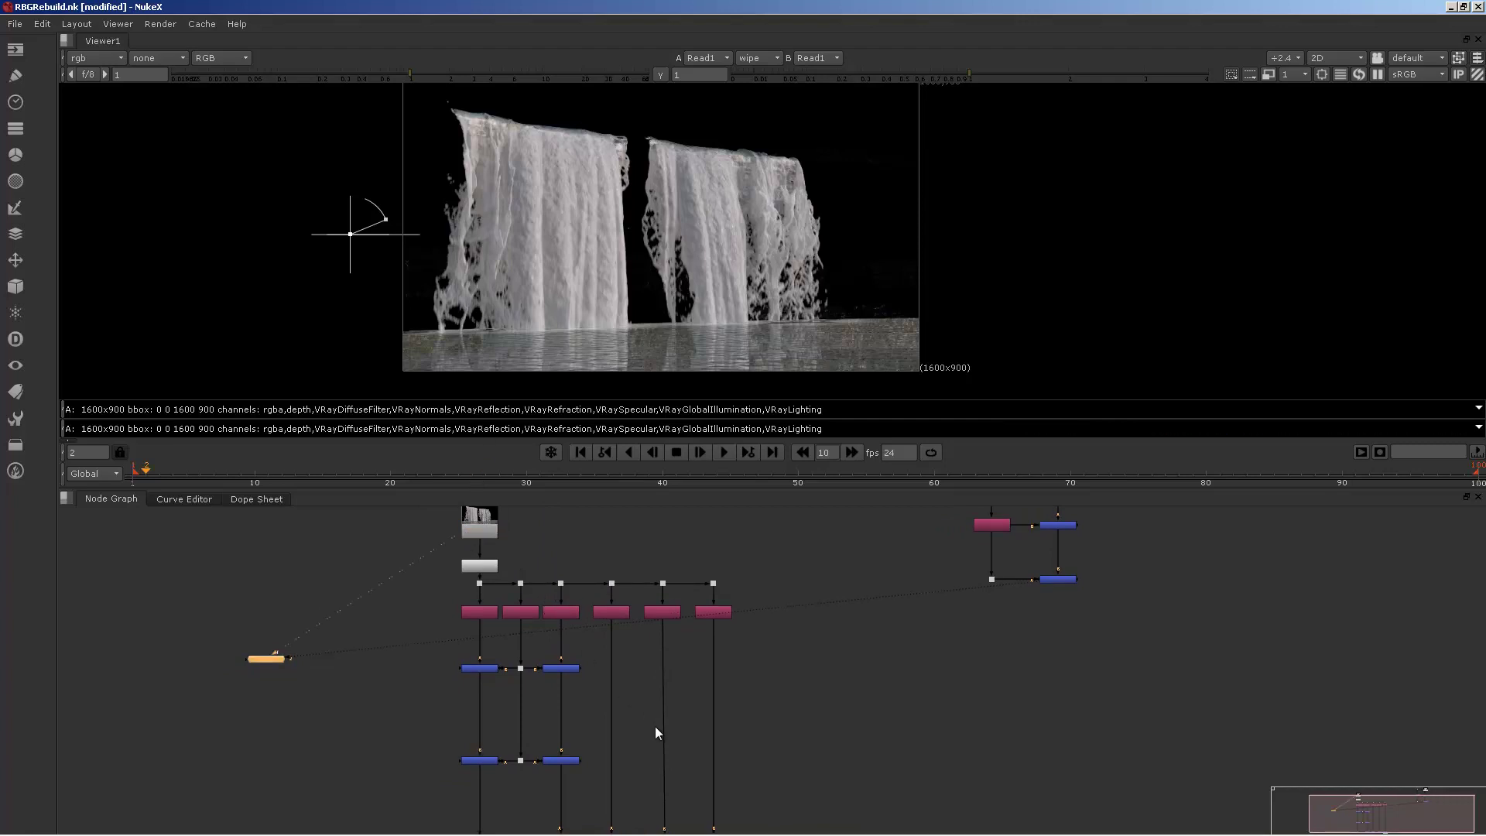
{"action": "middle_click_drag", "start_coordinate": [655, 726], "coordinate": [629, 517]}
{"action": "left_click", "coordinate": [694, 648]}
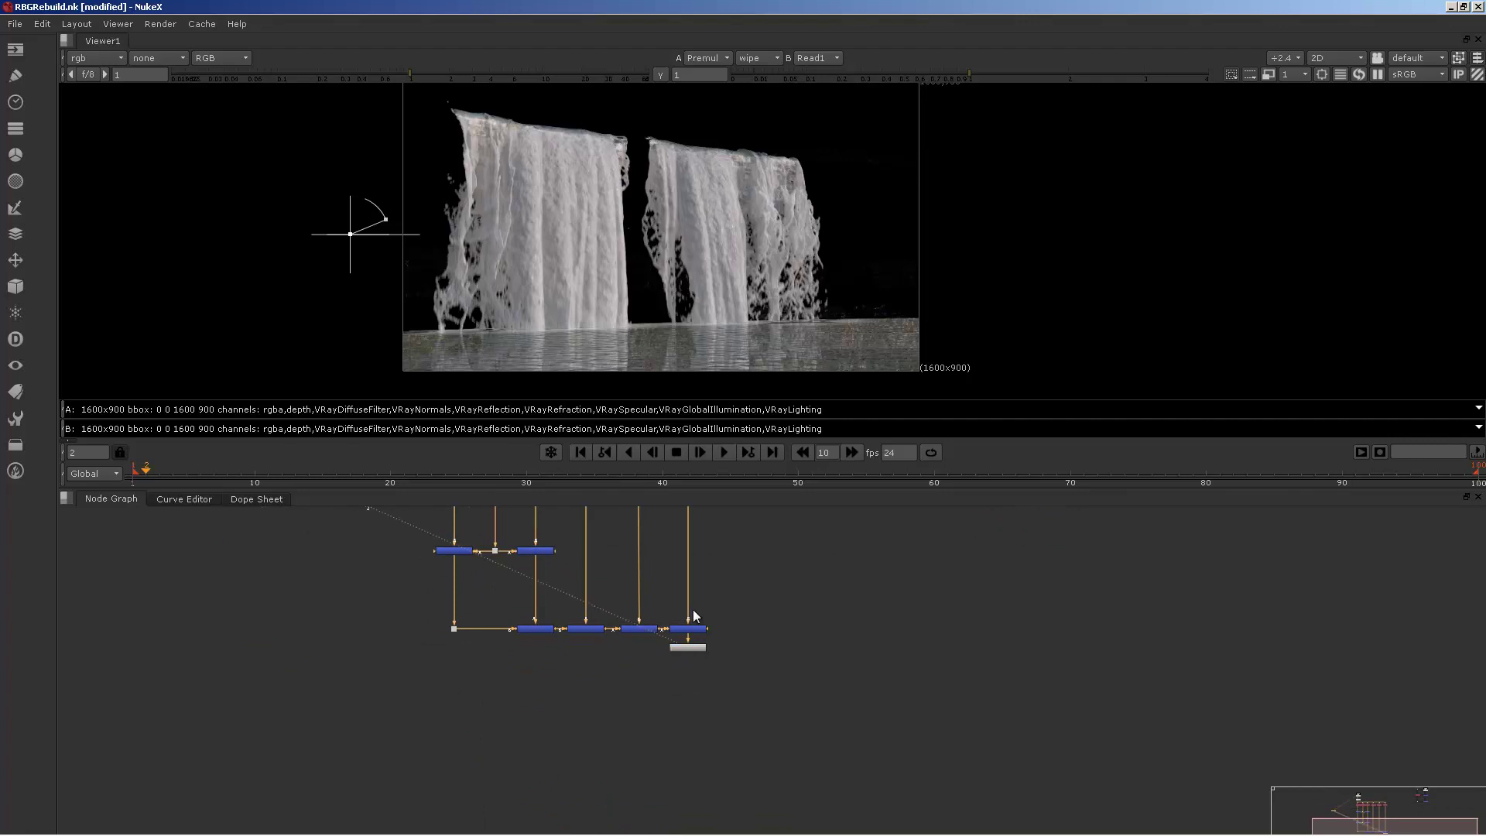
Sweep the wipe control across both waterfalls to compare the Premult output with Read1.
{"action": "left_click_drag", "start_coordinate": [360, 234], "coordinate": [542, 231]}
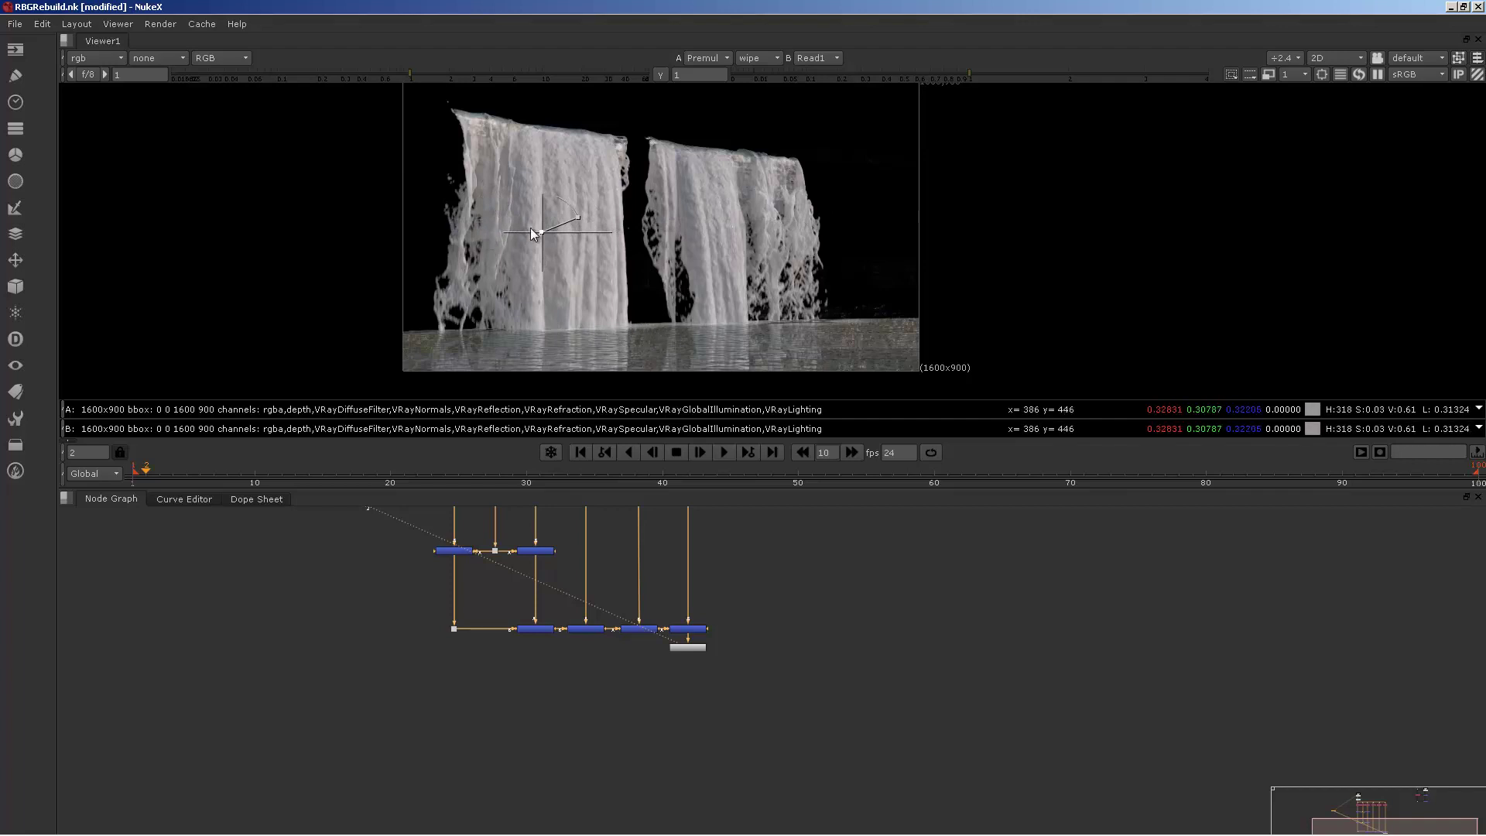
{"action": "left_click_drag", "start_coordinate": [611, 232], "coordinate": [550, 211]}
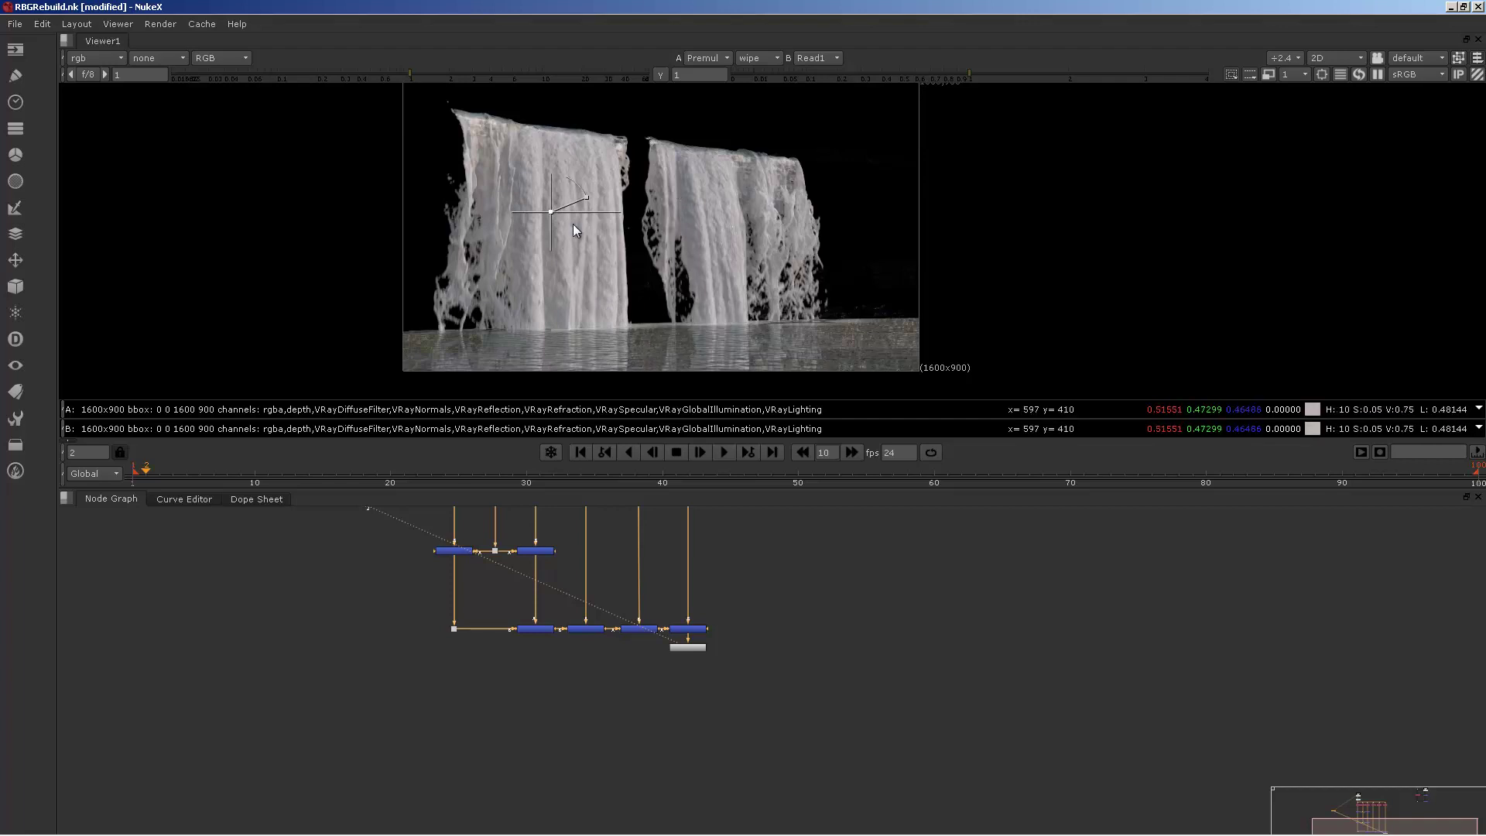
{"action": "left_click_drag", "start_coordinate": [550, 211], "coordinate": [685, 192]}
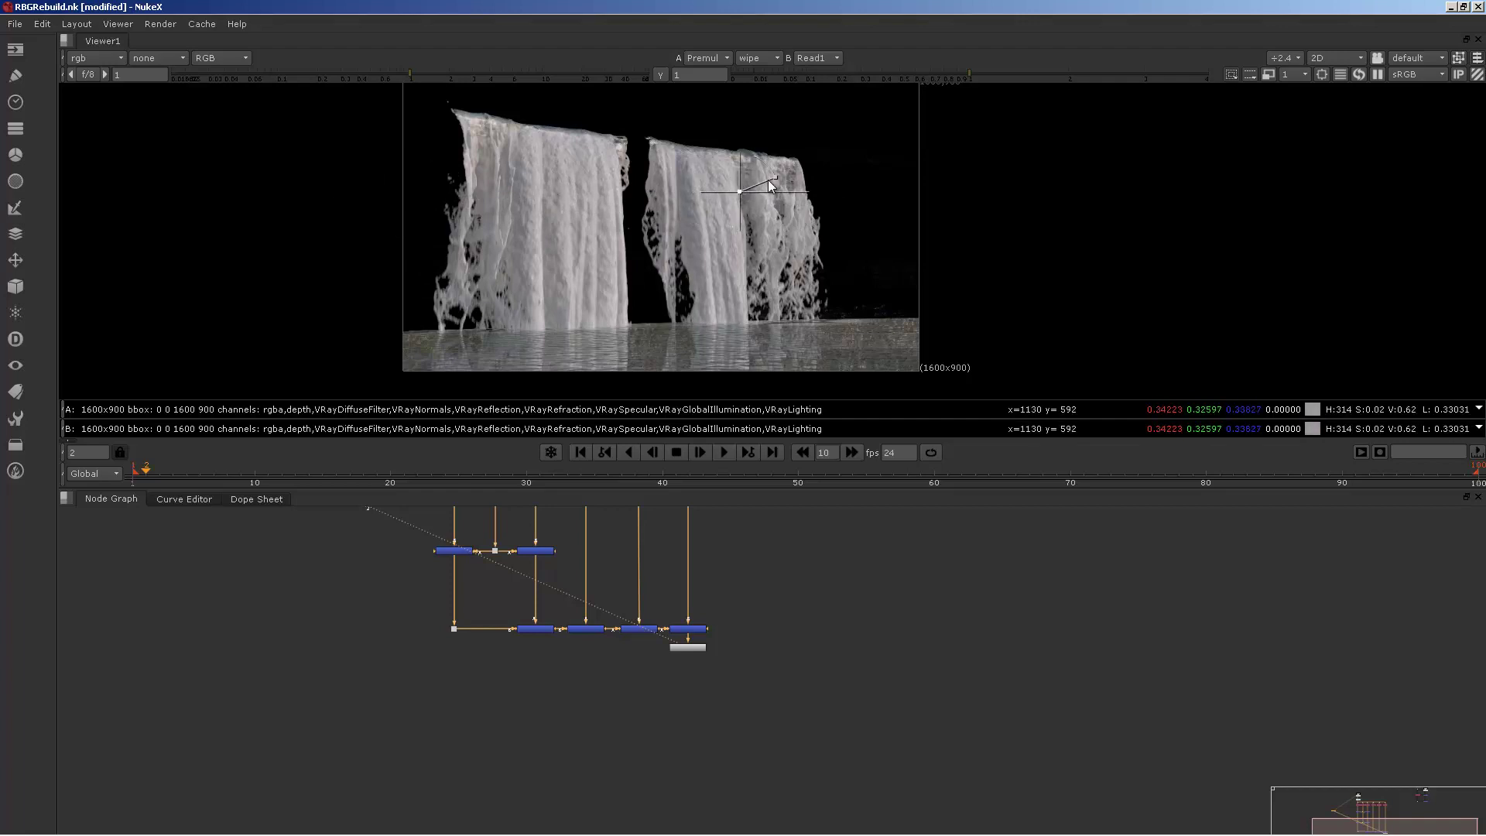
Return to frame 1 and compare the rebuilt image with Read1 by sweeping the wipe across the right waterfall close up.
{"action": "scroll", "coordinate": [625, 249], "scroll_direction": "up", "scroll_amount": 1}
{"action": "key", "text": "Left"}
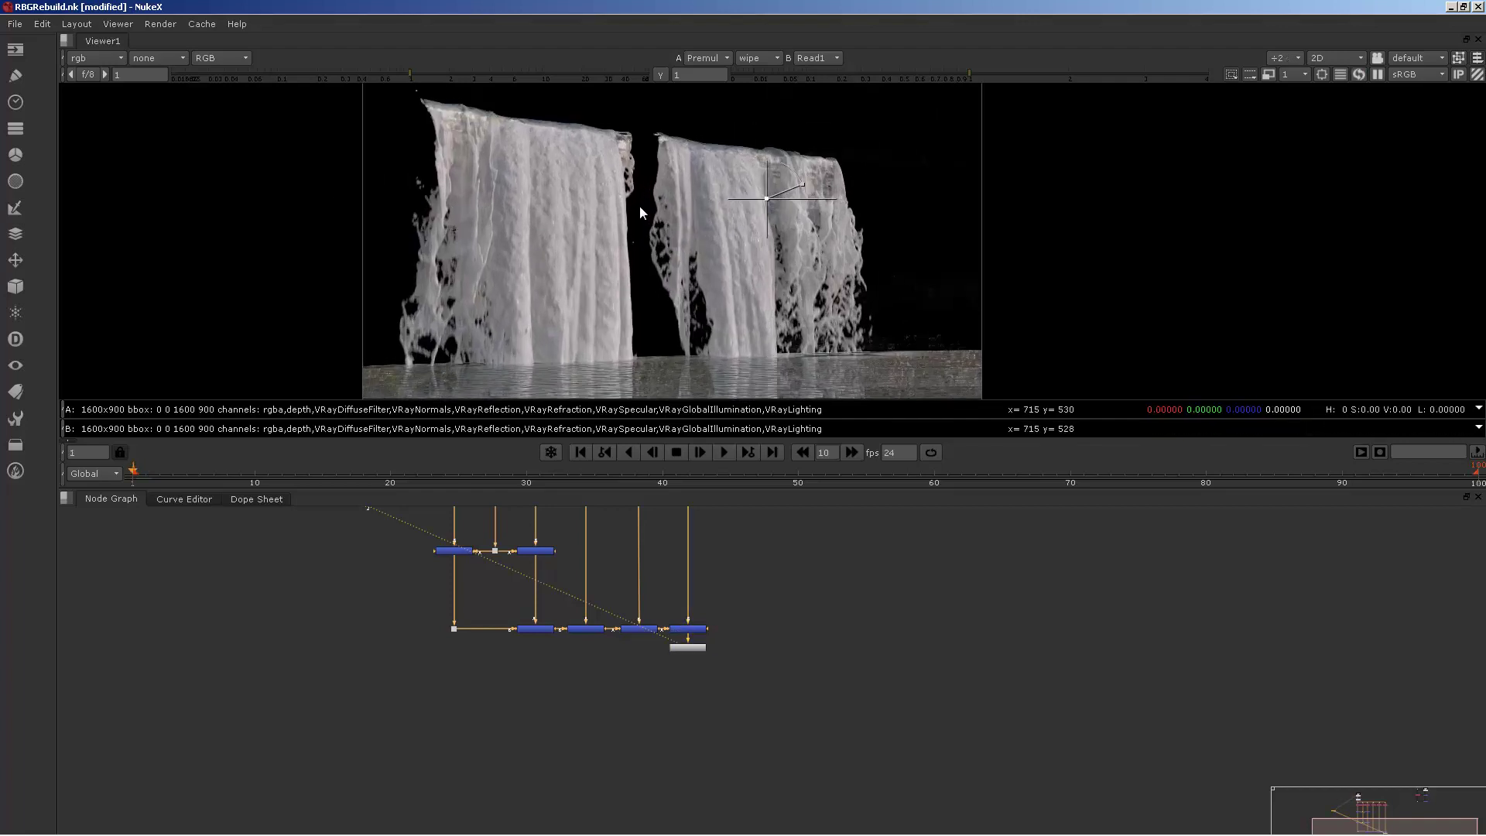
{"action": "scroll", "coordinate": [637, 208], "scroll_direction": "up", "scroll_amount": 3}
{"action": "middle_click_drag", "start_coordinate": [646, 209], "coordinate": [684, 196]}
{"action": "scroll", "coordinate": [684, 196], "scroll_direction": "down", "scroll_amount": 1}
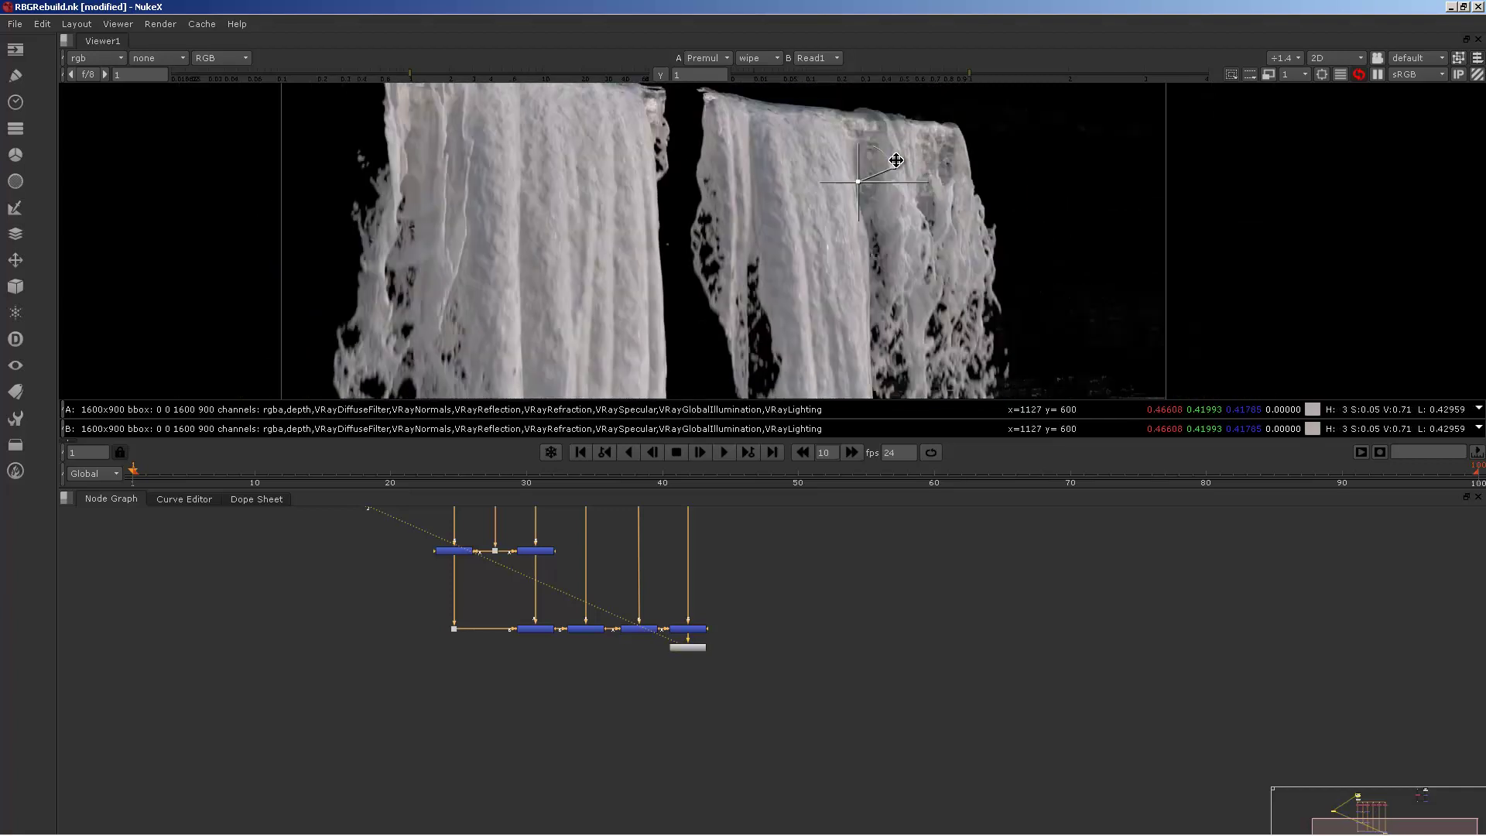
{"action": "left_click_drag", "start_coordinate": [857, 182], "coordinate": [913, 192]}
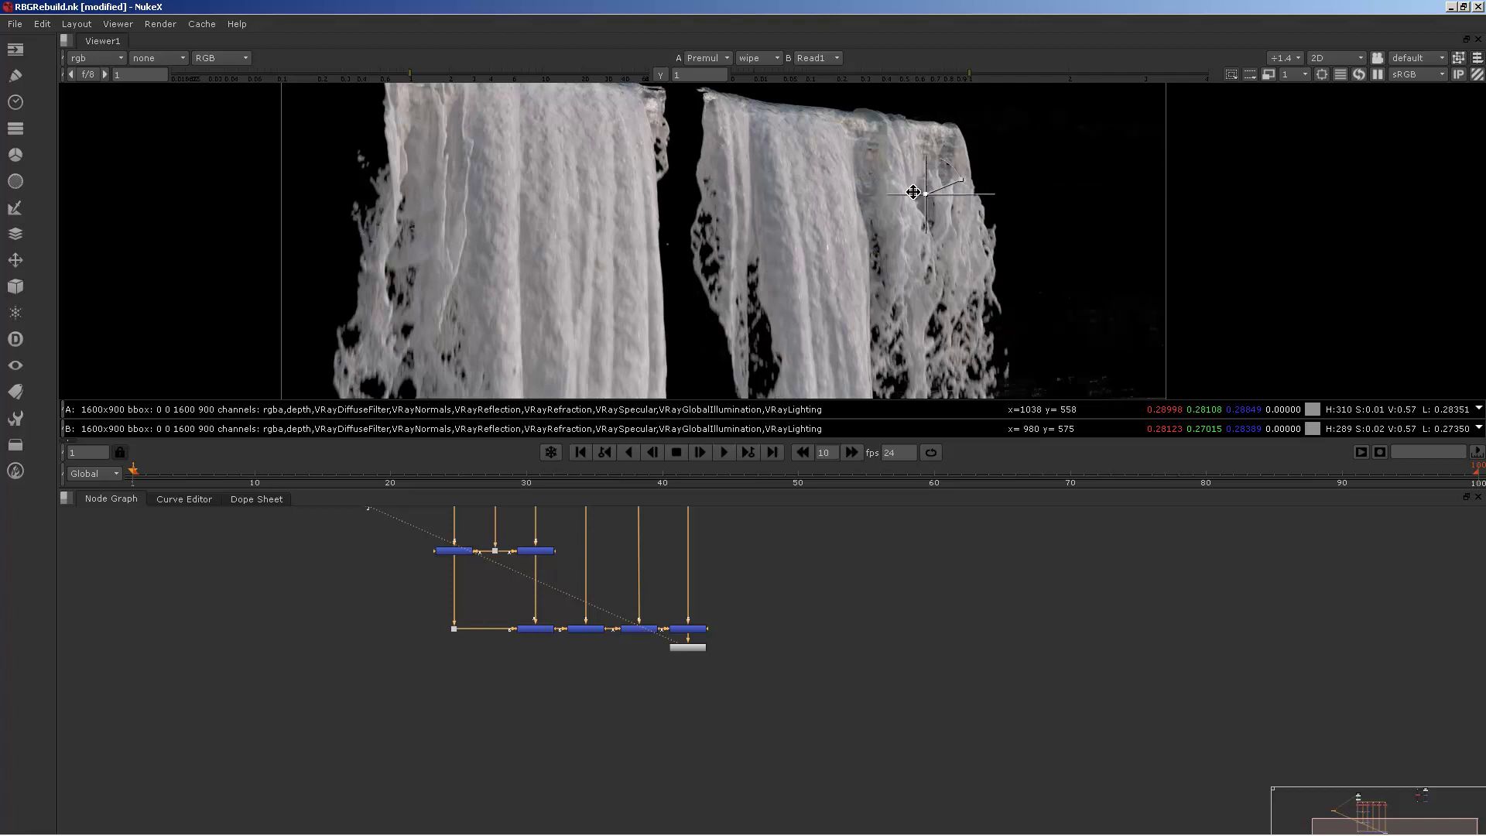
{"action": "middle_click_drag", "start_coordinate": [1055, 308], "coordinate": [912, 332]}
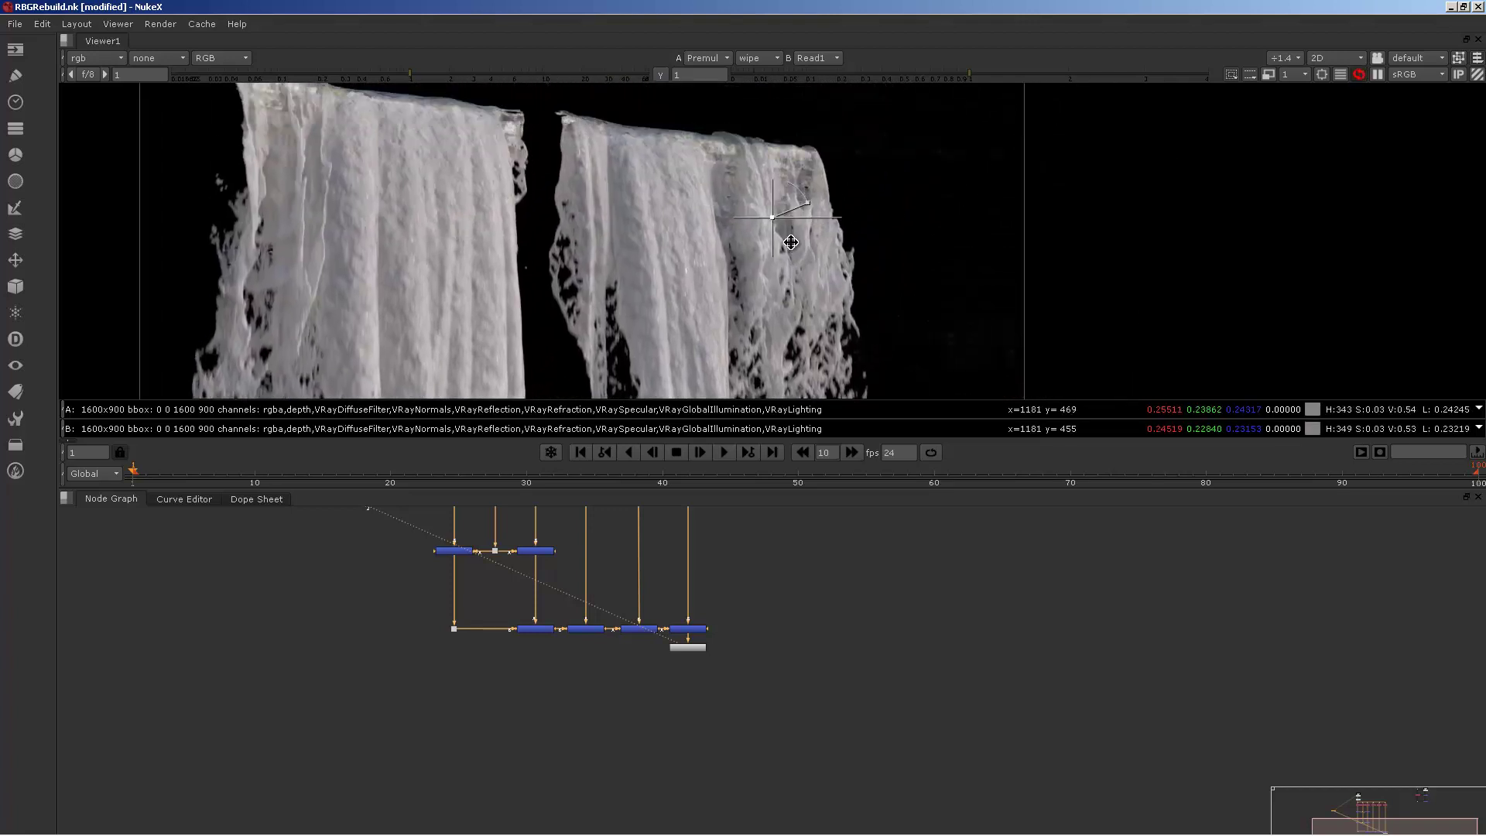
{"action": "left_click_drag", "start_coordinate": [771, 218], "coordinate": [904, 236]}
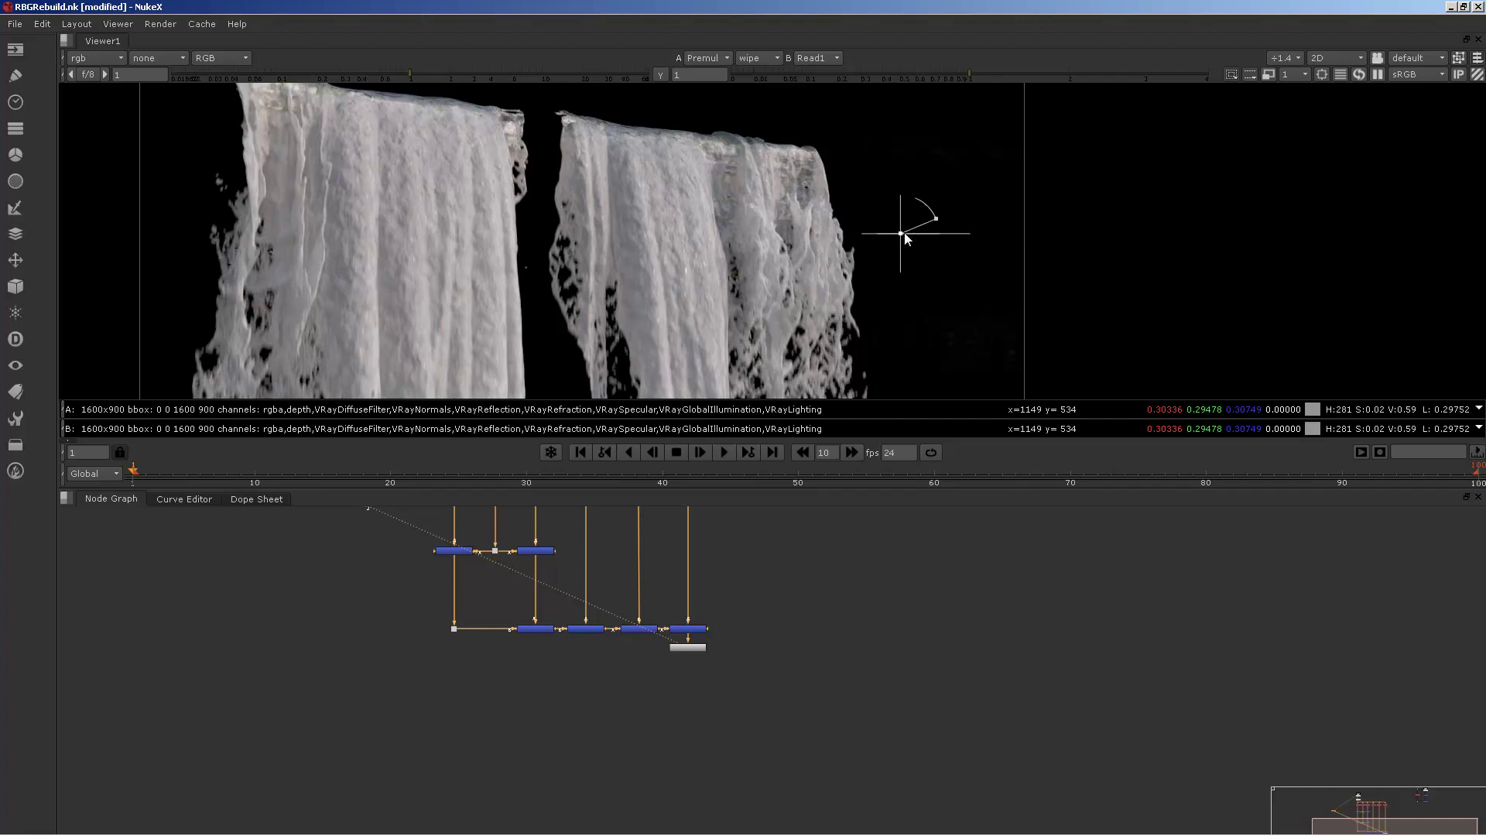
{"action": "middle_click_drag", "start_coordinate": [739, 658], "coordinate": [805, 813]}
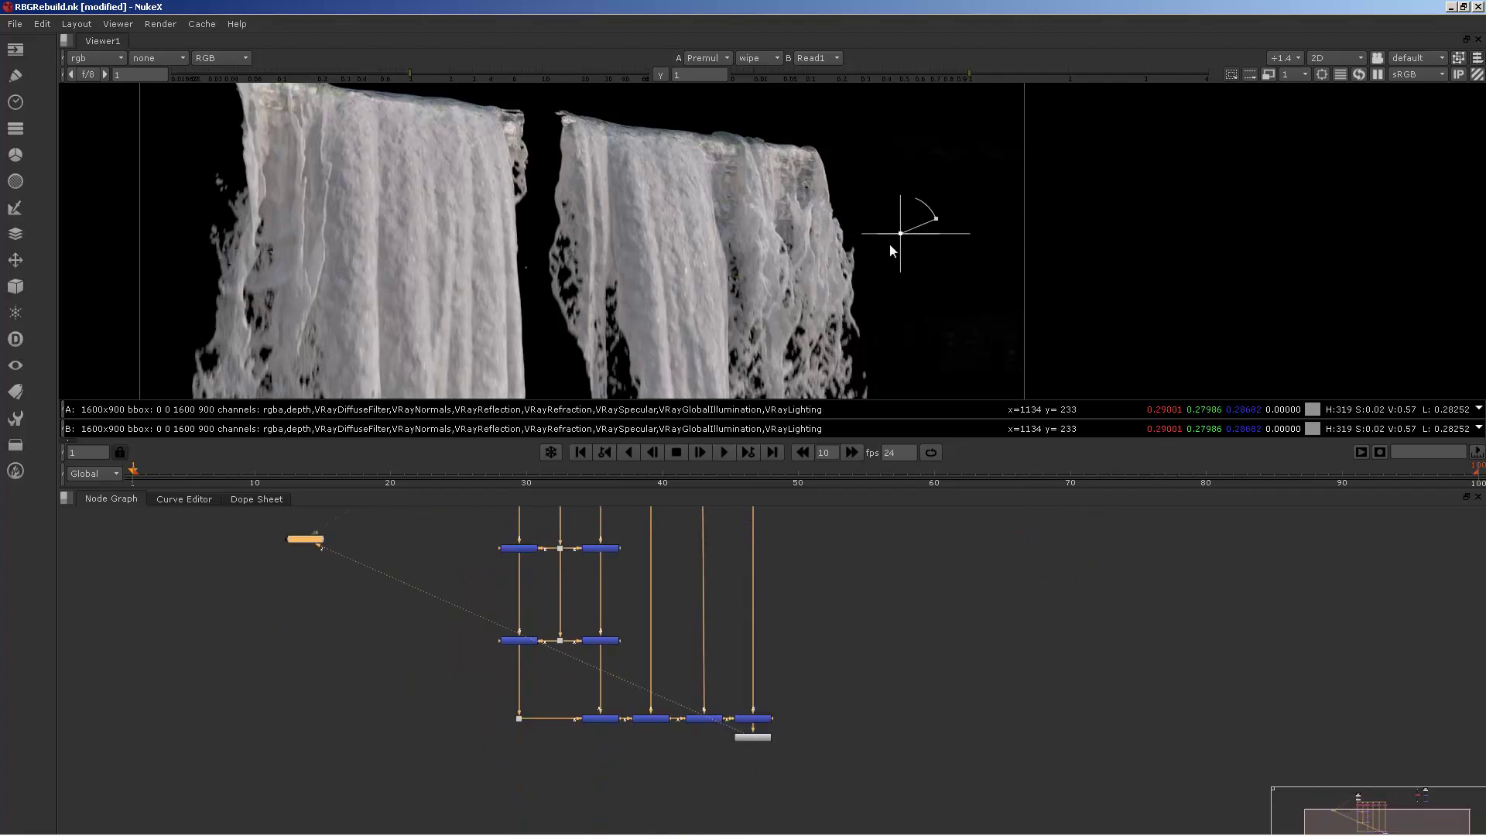
{"action": "left_click_drag", "start_coordinate": [902, 233], "coordinate": [934, 226]}
{"action": "middle_click_drag", "start_coordinate": [724, 239], "coordinate": [794, 228]}
{"action": "left_click_drag", "start_coordinate": [998, 209], "coordinate": [639, 234]}
Select all six shuffle nodes together, and review them individually: GI, Diffuse, Lighting, Refraction, Reflection and Specular.
{"action": "middle_click_drag", "start_coordinate": [545, 559], "coordinate": [551, 665]}
{"action": "scroll", "coordinate": [588, 664], "scroll_direction": "up", "scroll_amount": 3}
{"action": "left_click_drag", "start_coordinate": [451, 630], "coordinate": [1019, 704]}
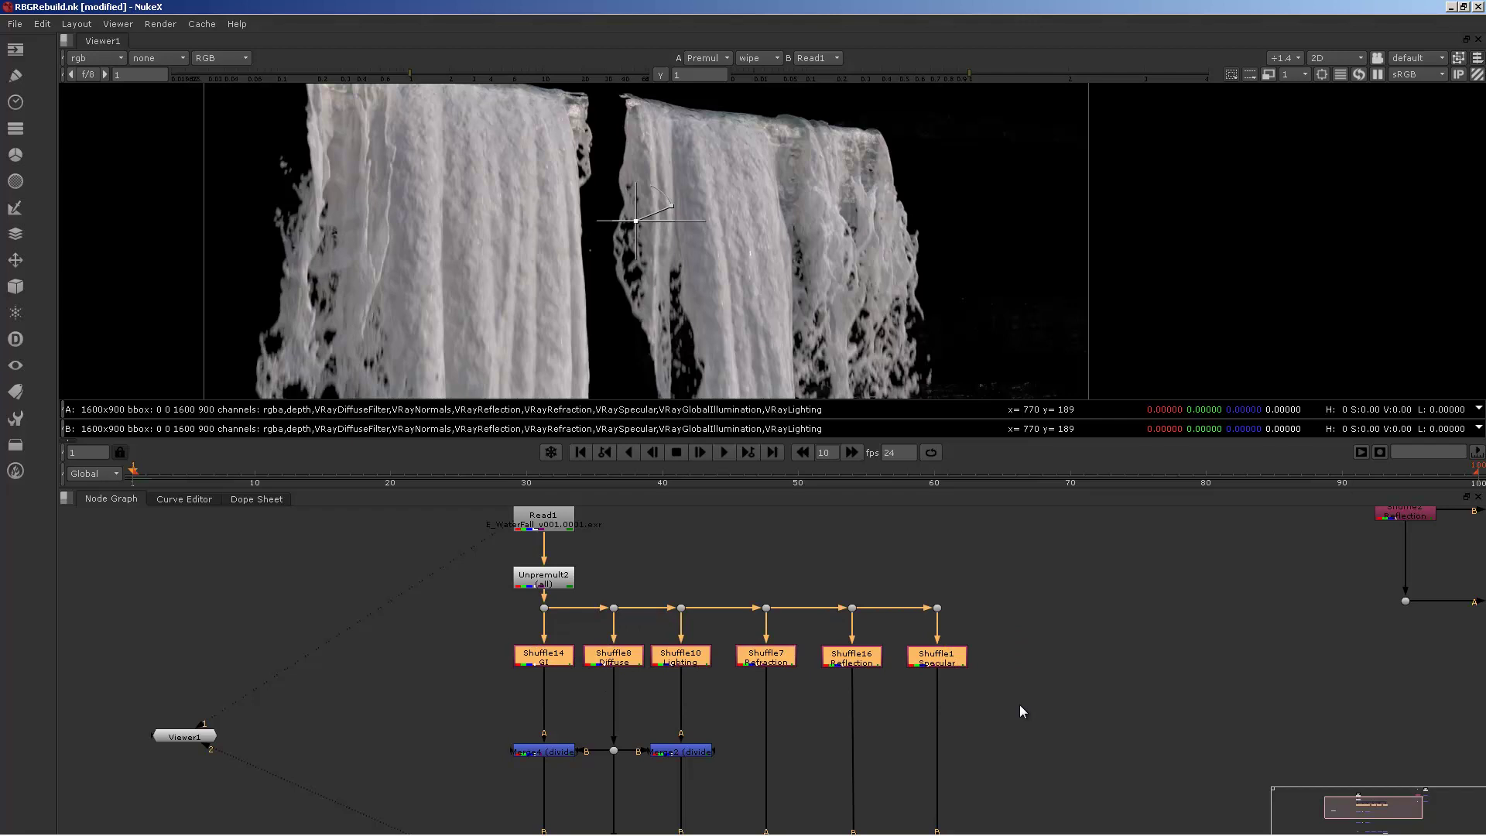
{"action": "left_click", "coordinate": [553, 659]}
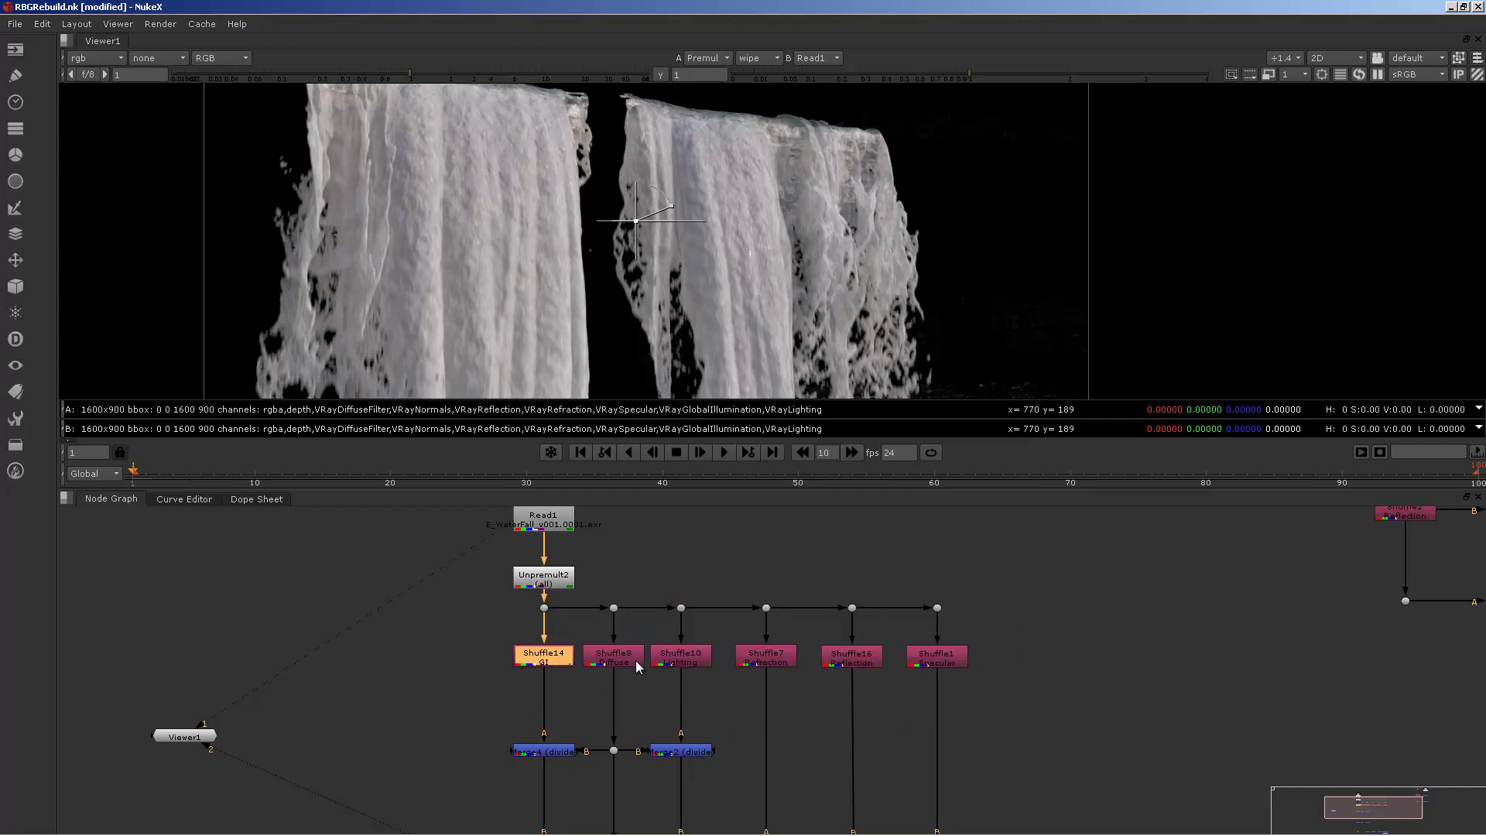
{"action": "left_click", "coordinate": [607, 664]}
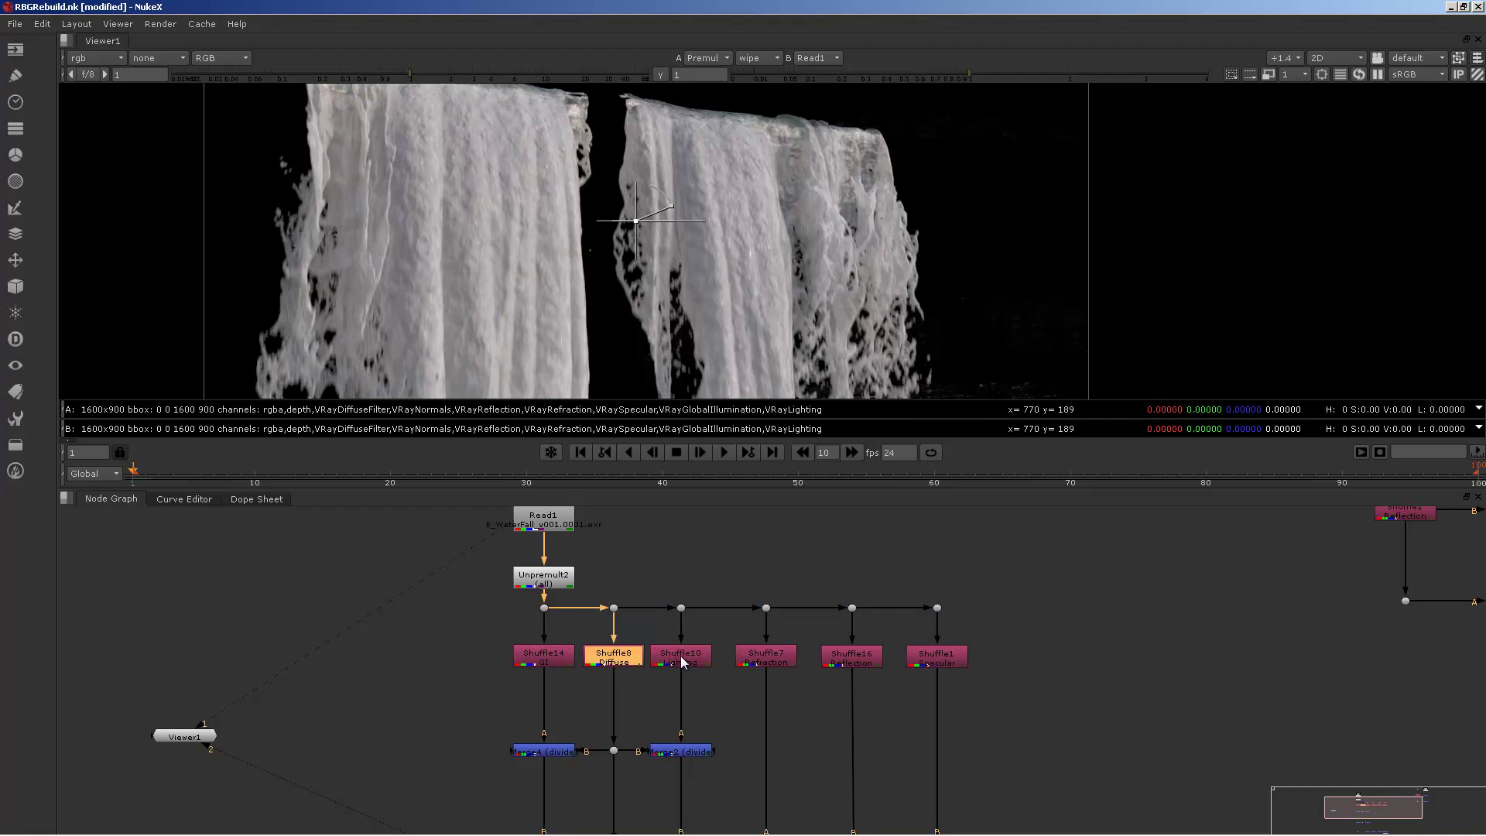
{"action": "left_click", "coordinate": [683, 661]}
{"action": "left_click", "coordinate": [774, 662]}
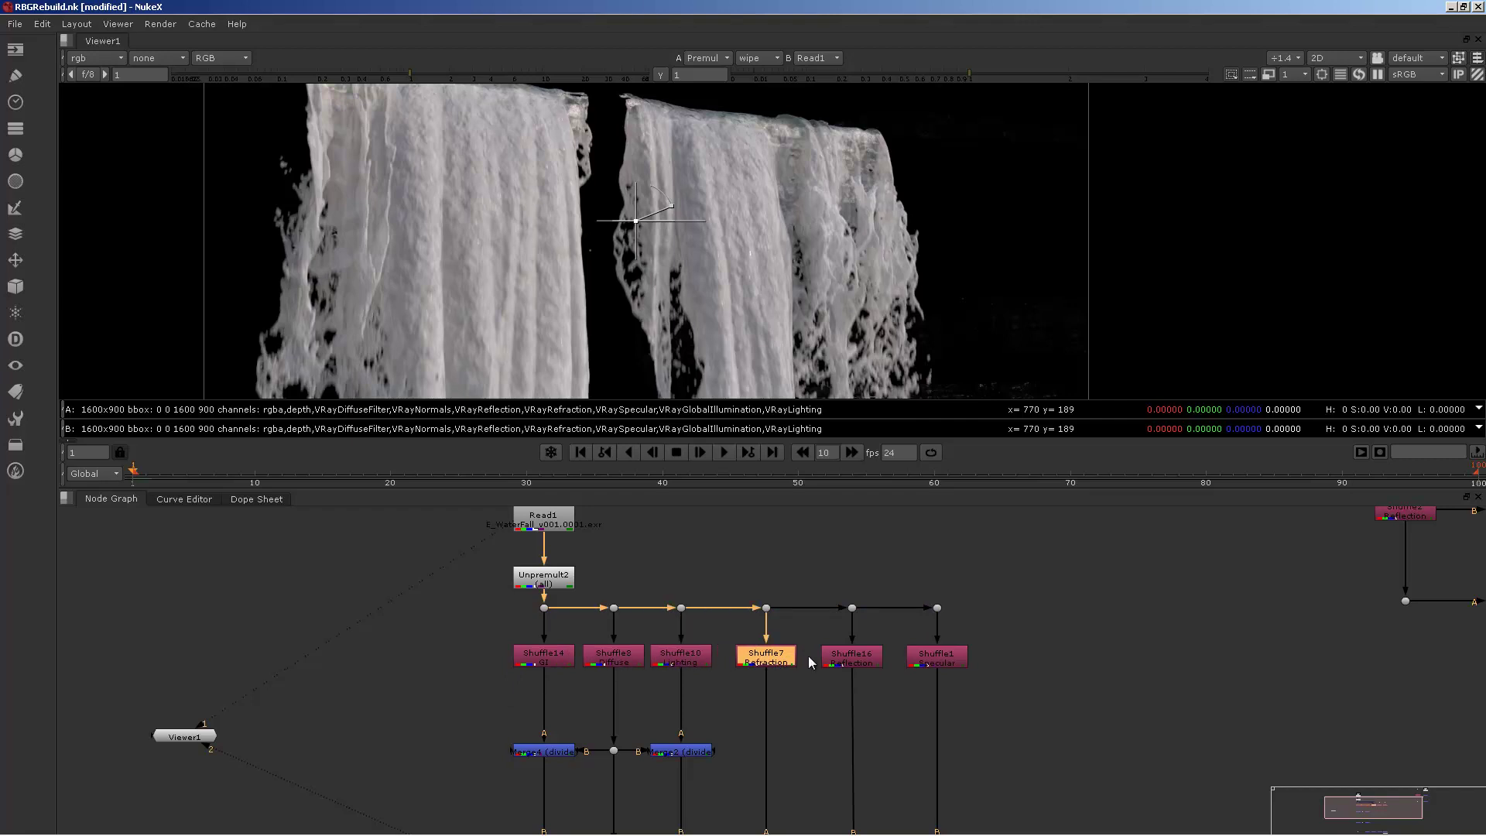
{"action": "left_click", "coordinate": [845, 660]}
{"action": "left_click", "coordinate": [927, 655]}
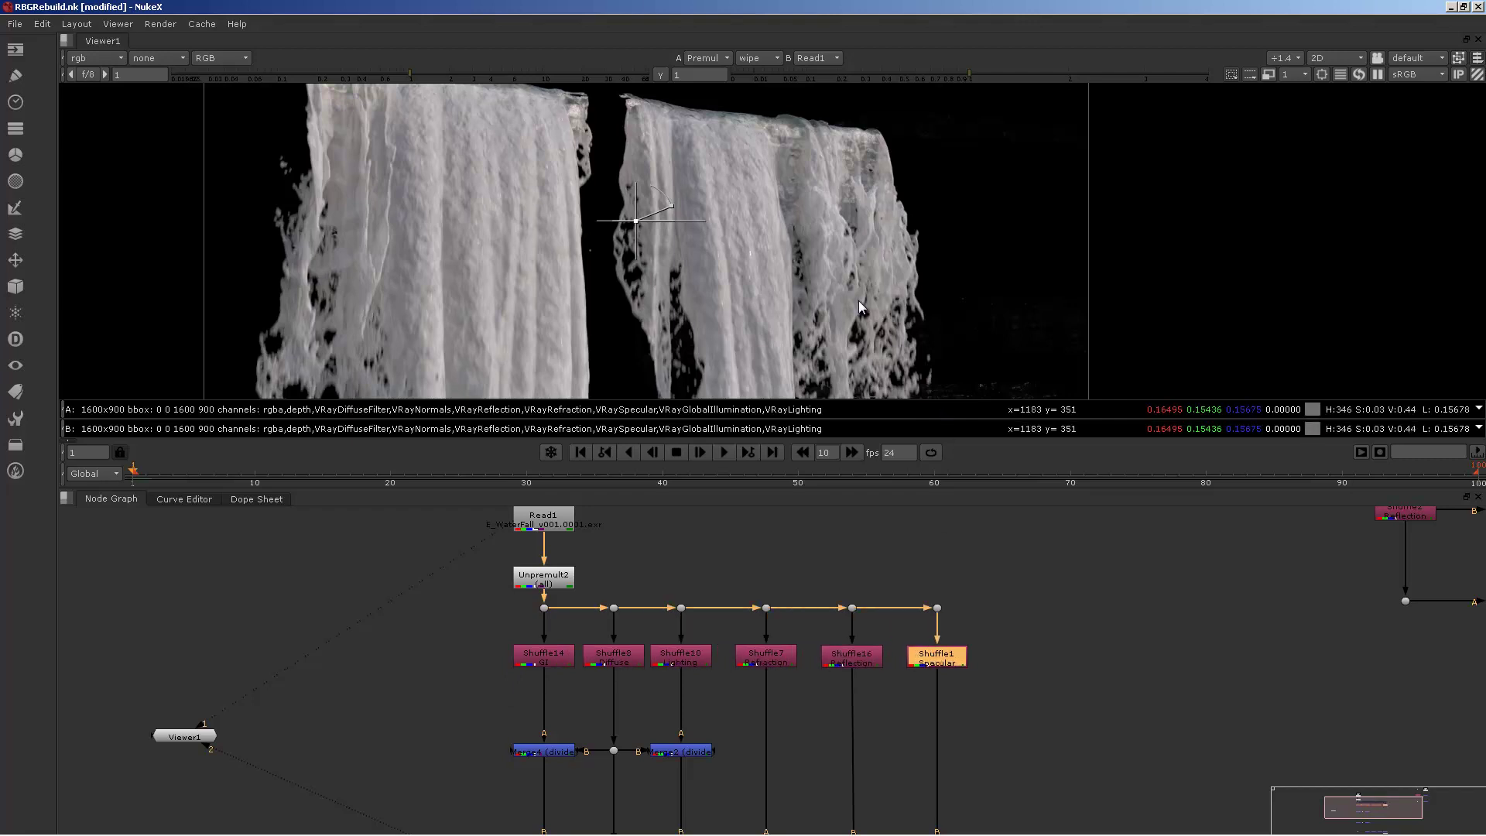
{"action": "middle_click_drag", "start_coordinate": [857, 300], "coordinate": [832, 151]}
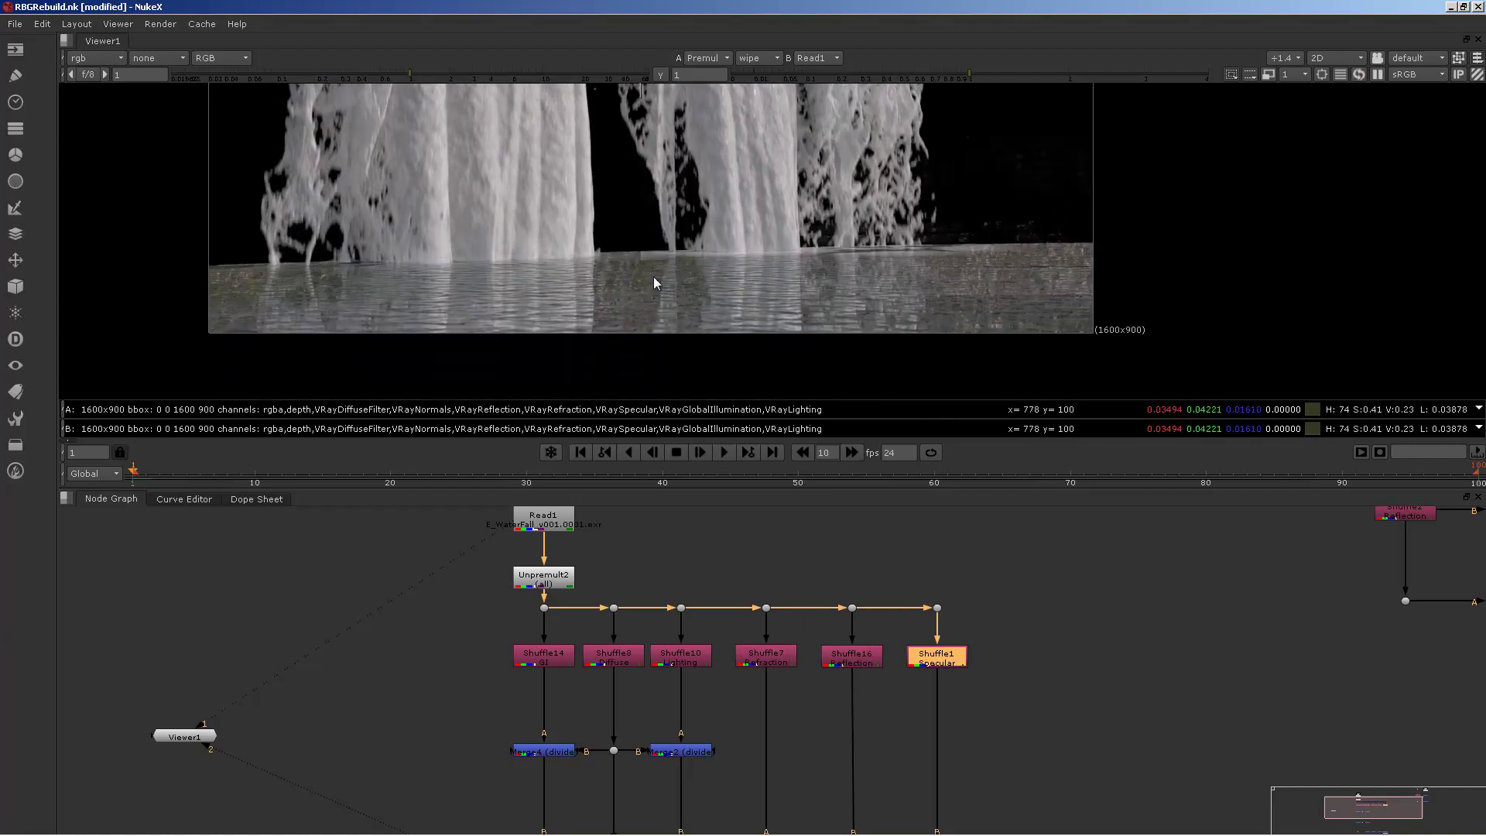
Follow the passes down to the final plus merge, and examine the GI and Lighting divide and multiply merges as a group.
{"action": "middle_click_drag", "start_coordinate": [1014, 670], "coordinate": [973, 540]}
{"action": "scroll", "coordinate": [905, 658], "scroll_direction": "down", "scroll_amount": 1}
{"action": "middle_click_drag", "start_coordinate": [904, 661], "coordinate": [900, 543]}
{"action": "left_click", "coordinate": [894, 747]}
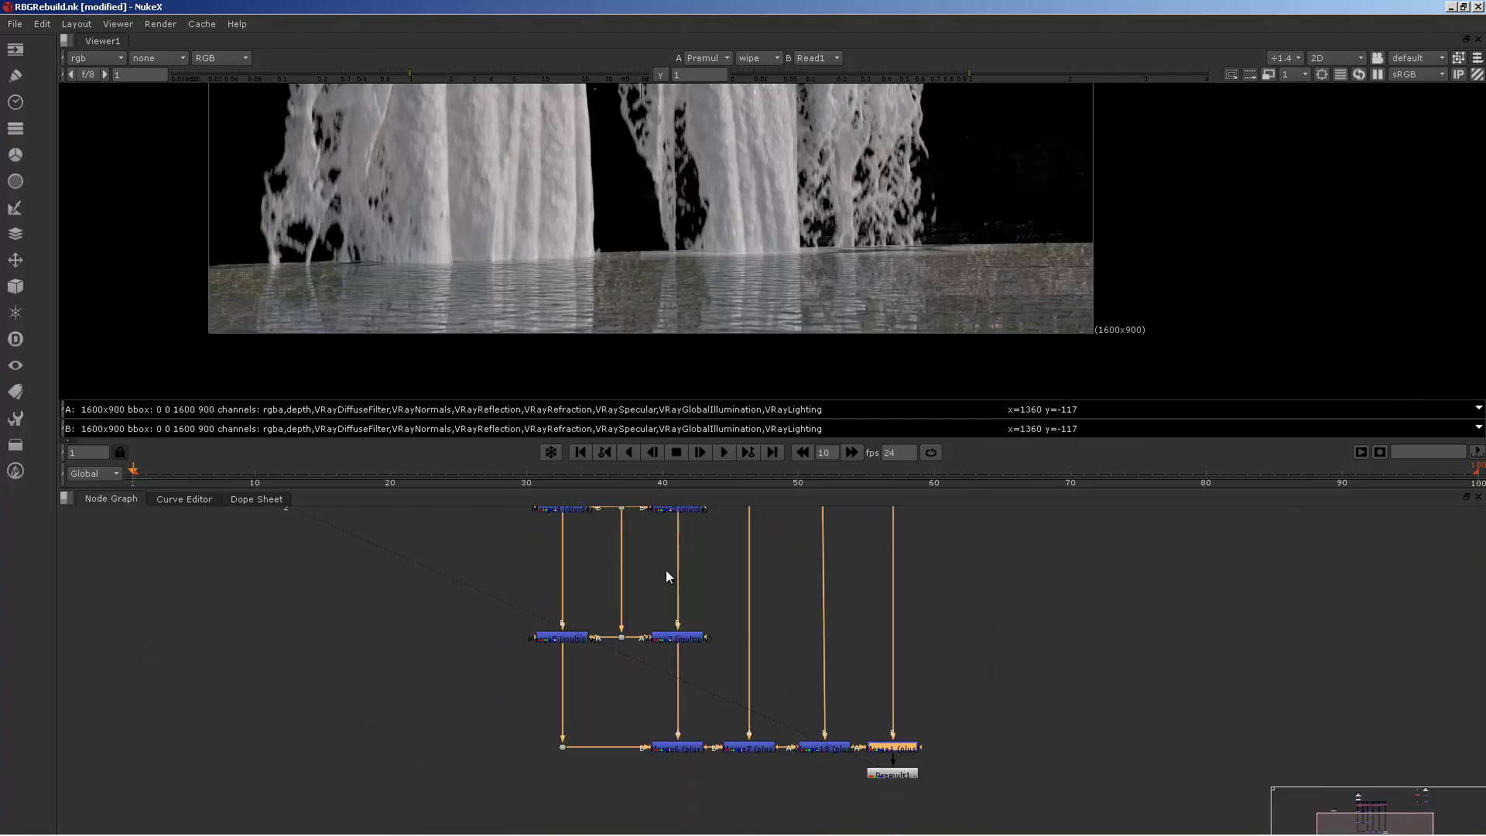
{"action": "middle_click_drag", "start_coordinate": [665, 569], "coordinate": [741, 703]}
{"action": "scroll", "coordinate": [705, 628], "scroll_direction": "up", "scroll_amount": 1}
{"action": "middle_click_drag", "start_coordinate": [704, 628], "coordinate": [745, 603]}
{"action": "left_click_drag", "start_coordinate": [576, 581], "coordinate": [839, 801]}
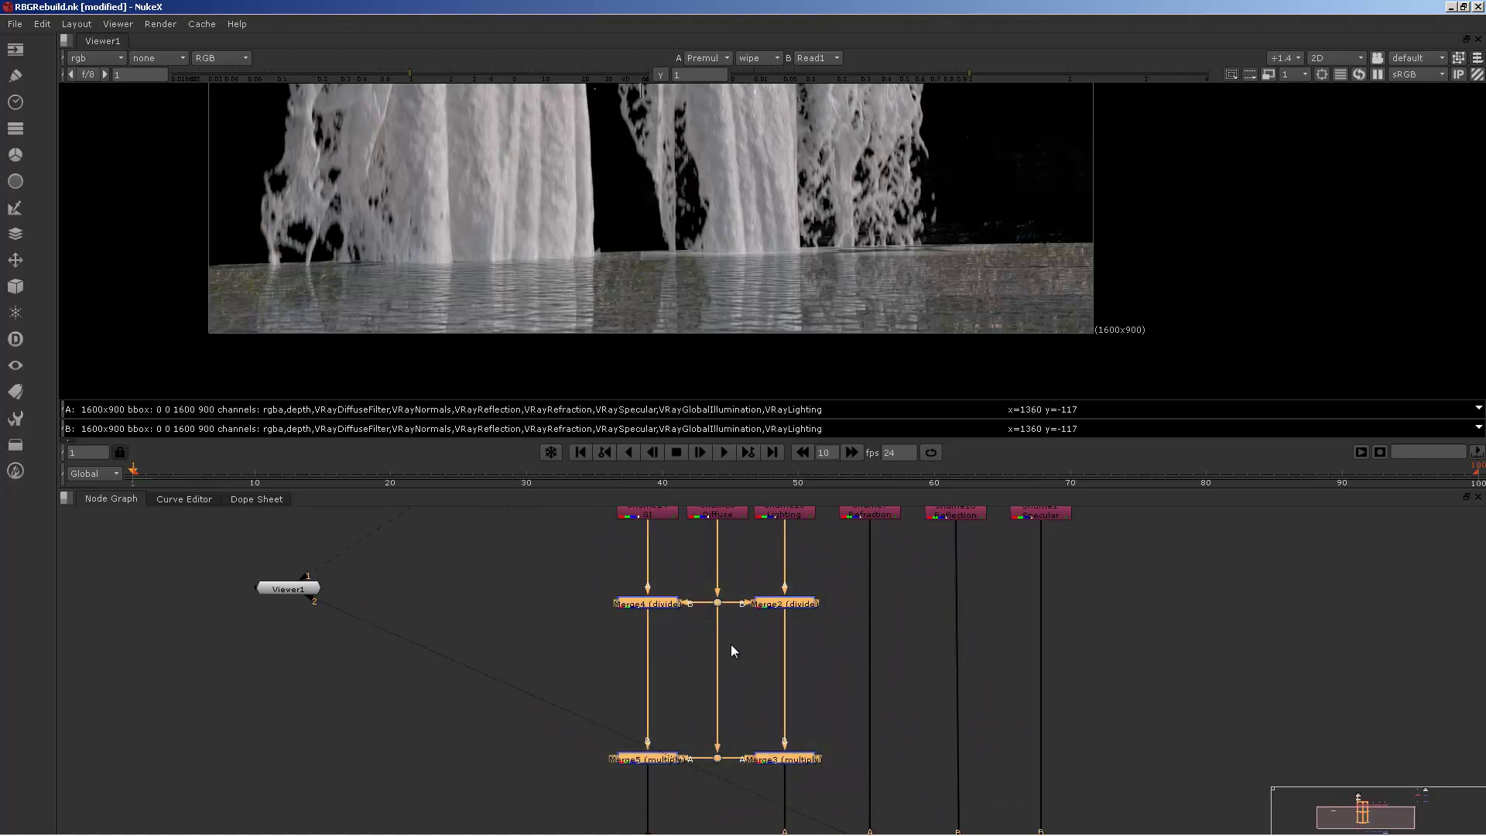
{"action": "middle_click_drag", "start_coordinate": [733, 650], "coordinate": [678, 739]}
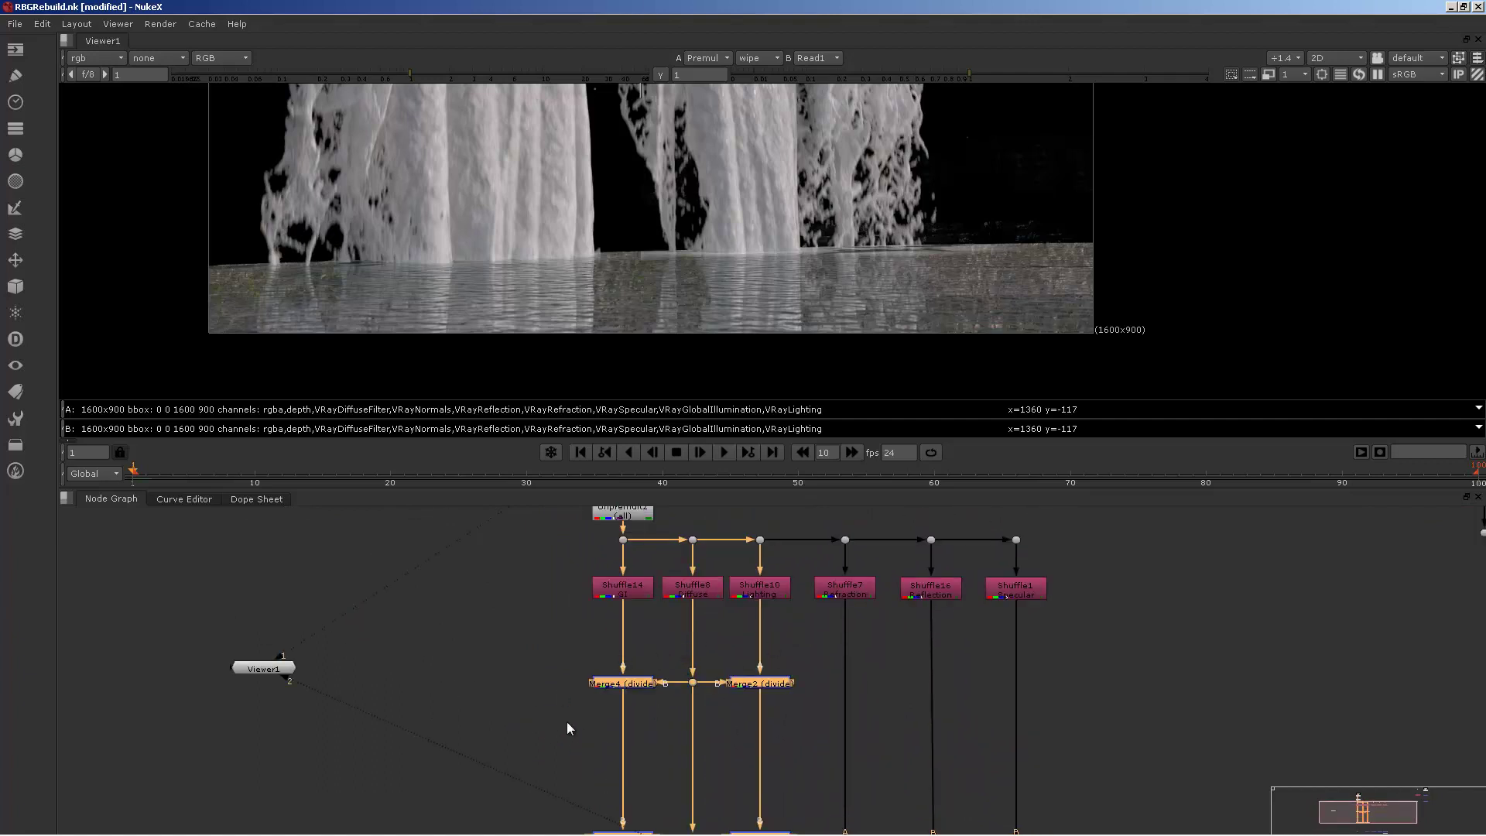
{"action": "middle_click_drag", "start_coordinate": [629, 666], "coordinate": [628, 643]}
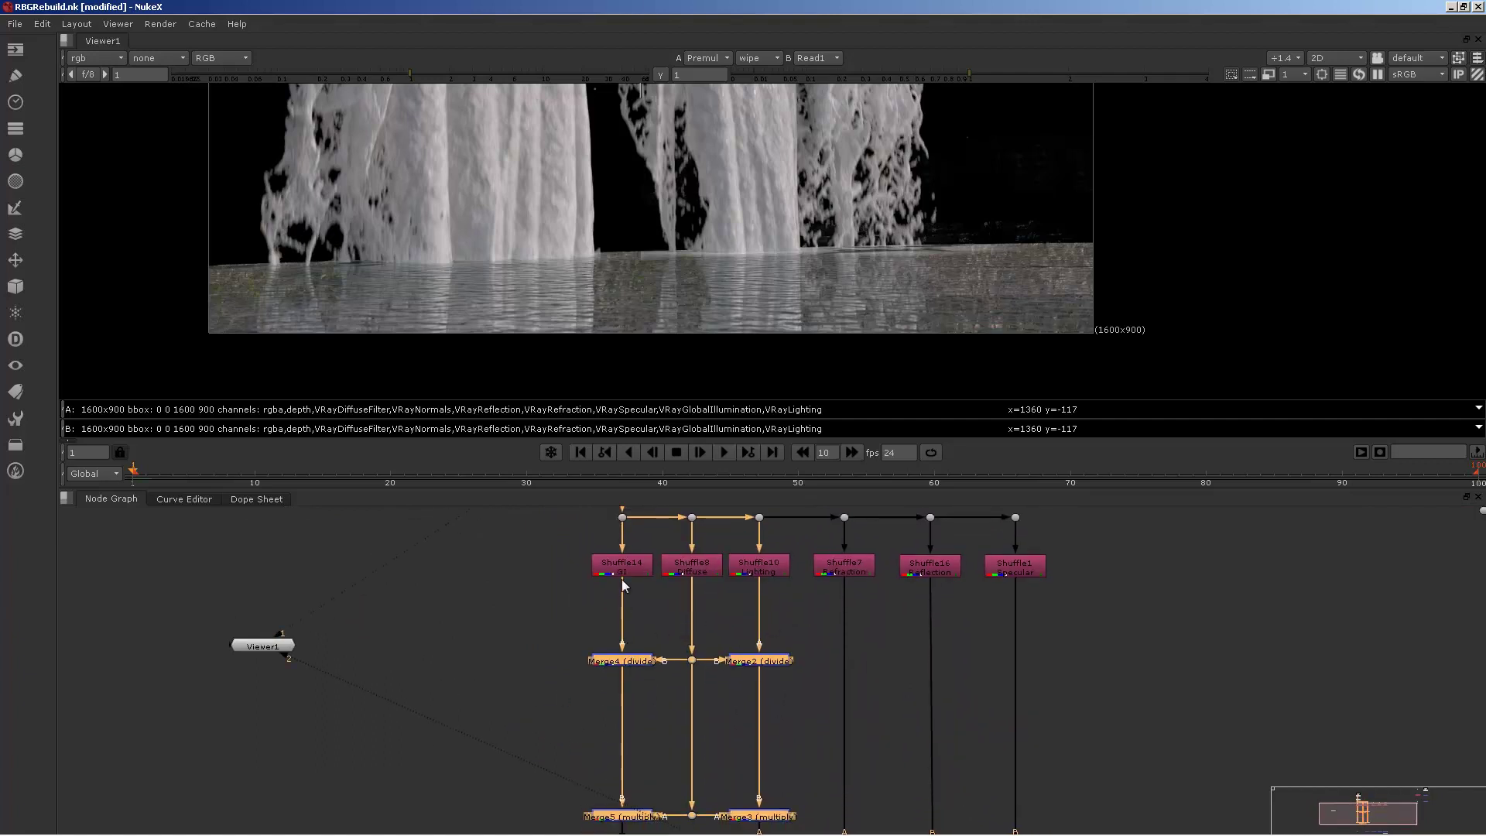
View the GI divide merge and the Lighting divide merge individually as viewer source A.
{"action": "left_click", "coordinate": [627, 662]}
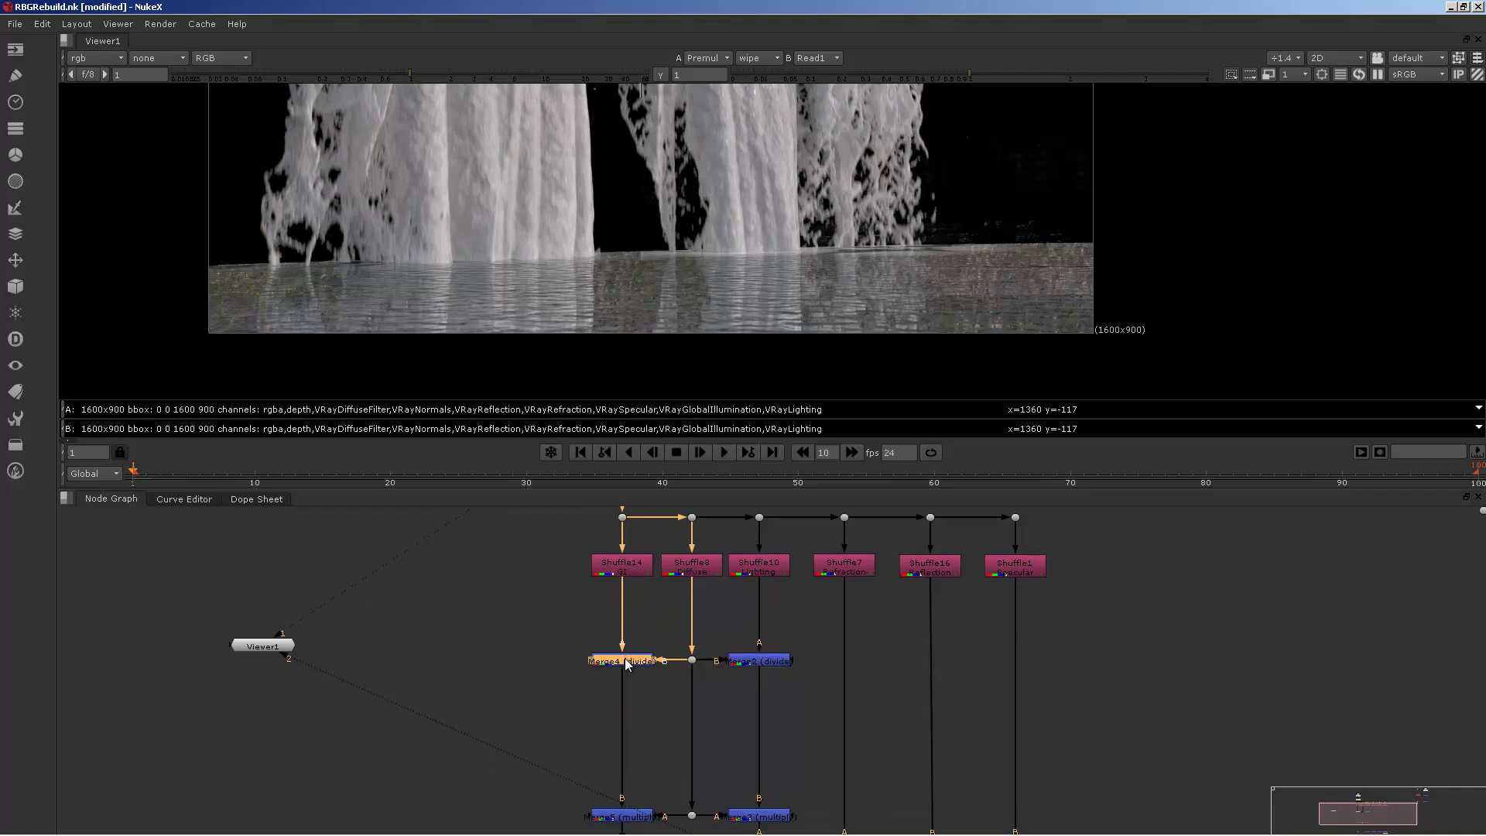
{"action": "key", "text": "1"}
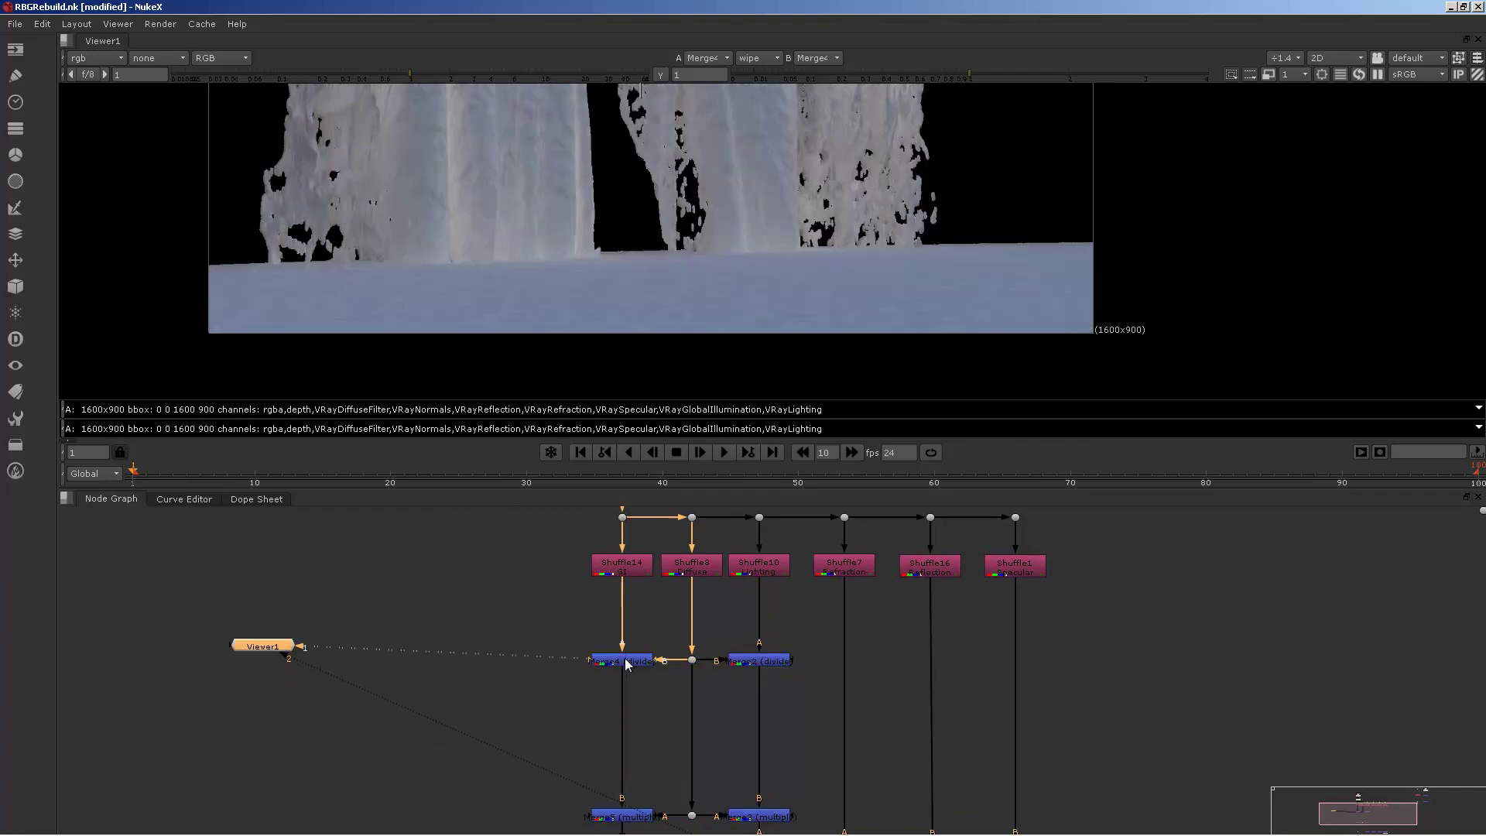
{"action": "left_click", "coordinate": [760, 658]}
{"action": "key", "text": "1"}
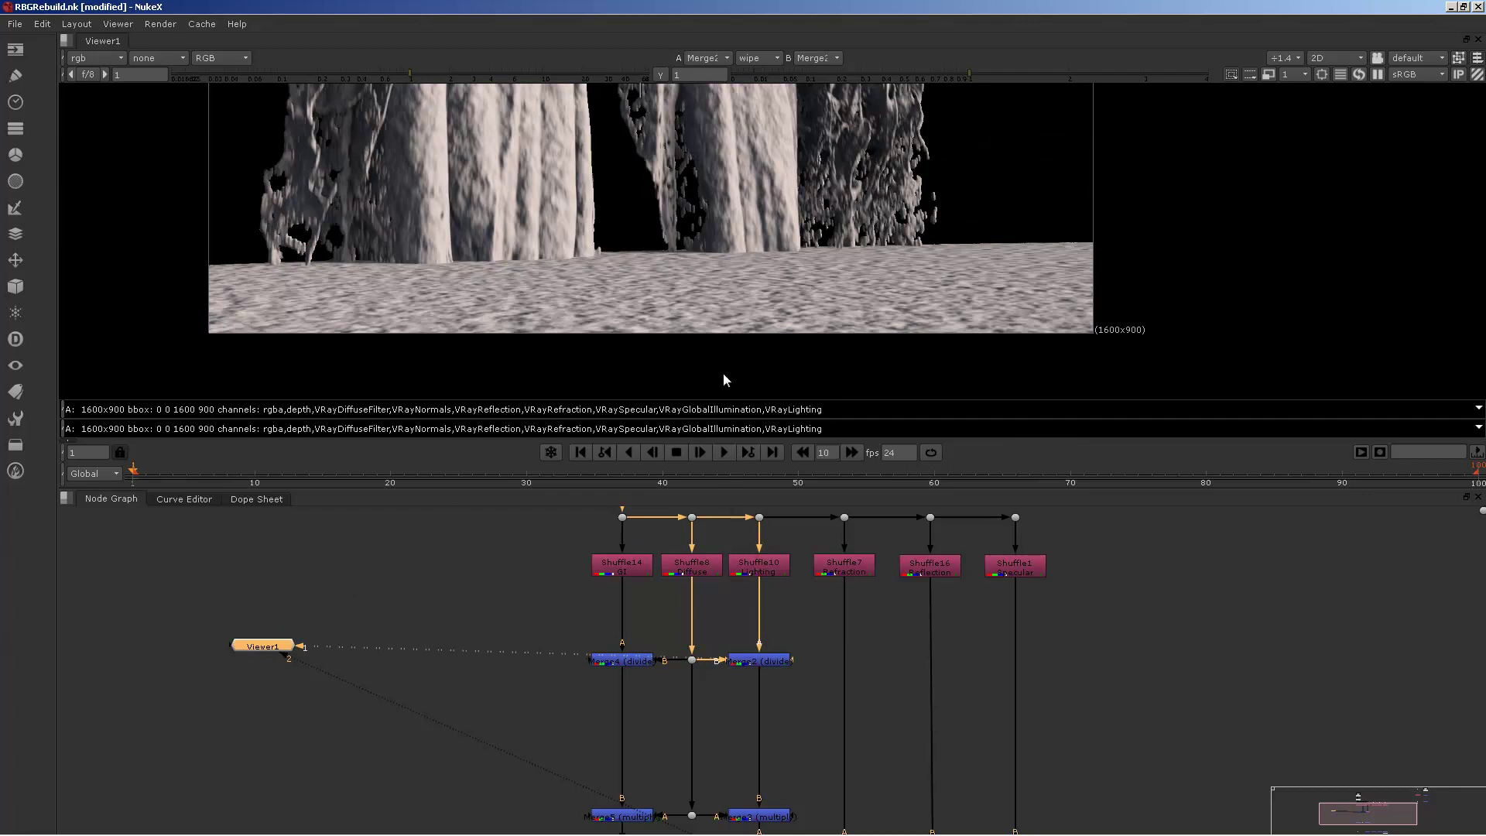
{"action": "middle_click_drag", "start_coordinate": [704, 198], "coordinate": [706, 281]}
View the Diffuse shuffle and the Lighting shuffle individually, inspecting the lower parts of the waterfalls.
{"action": "left_click", "coordinate": [705, 577]}
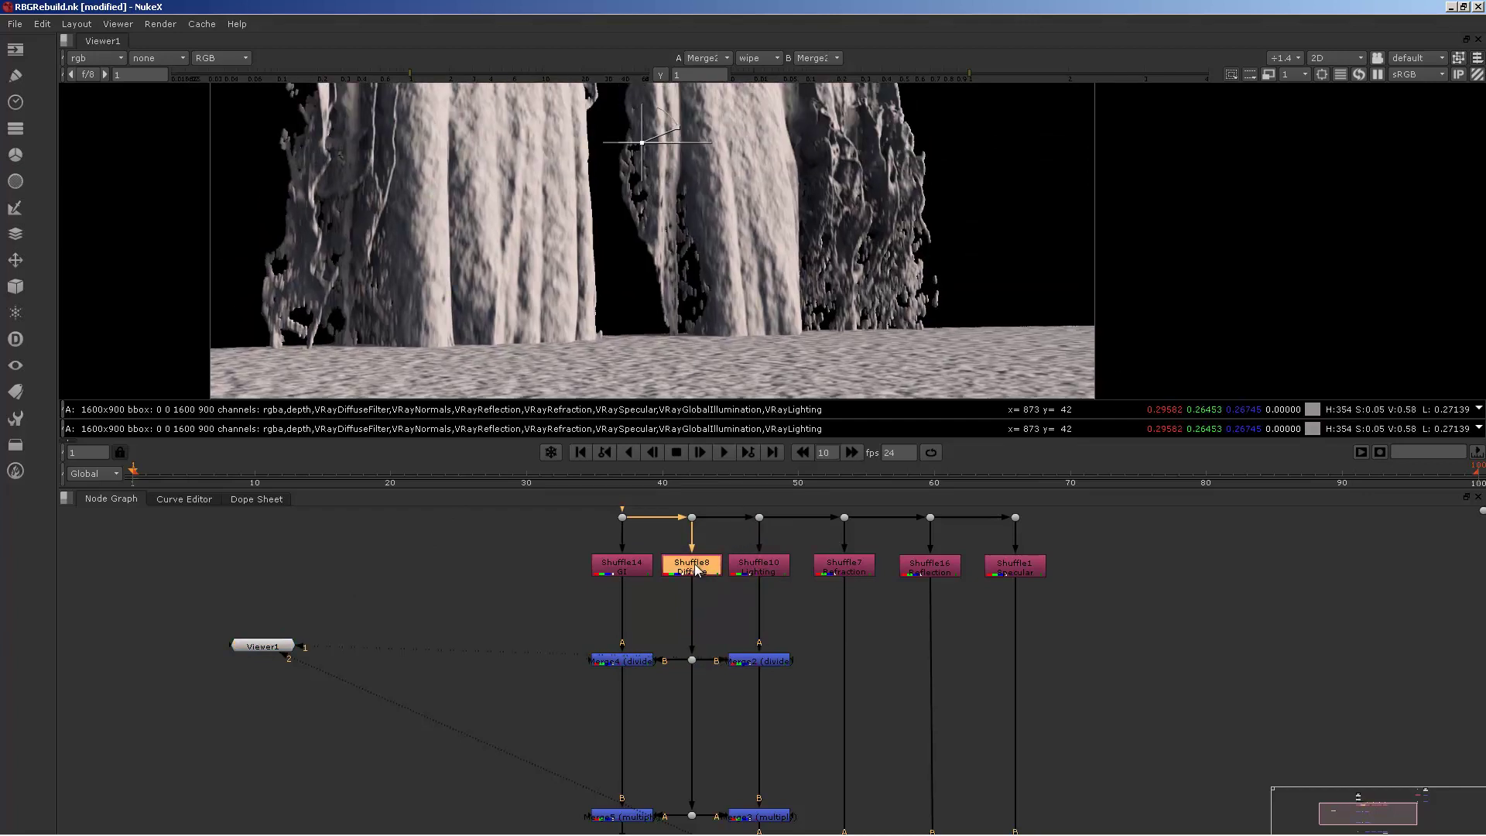
{"action": "key", "text": "1"}
{"action": "middle_click_drag", "start_coordinate": [635, 232], "coordinate": [679, 216]}
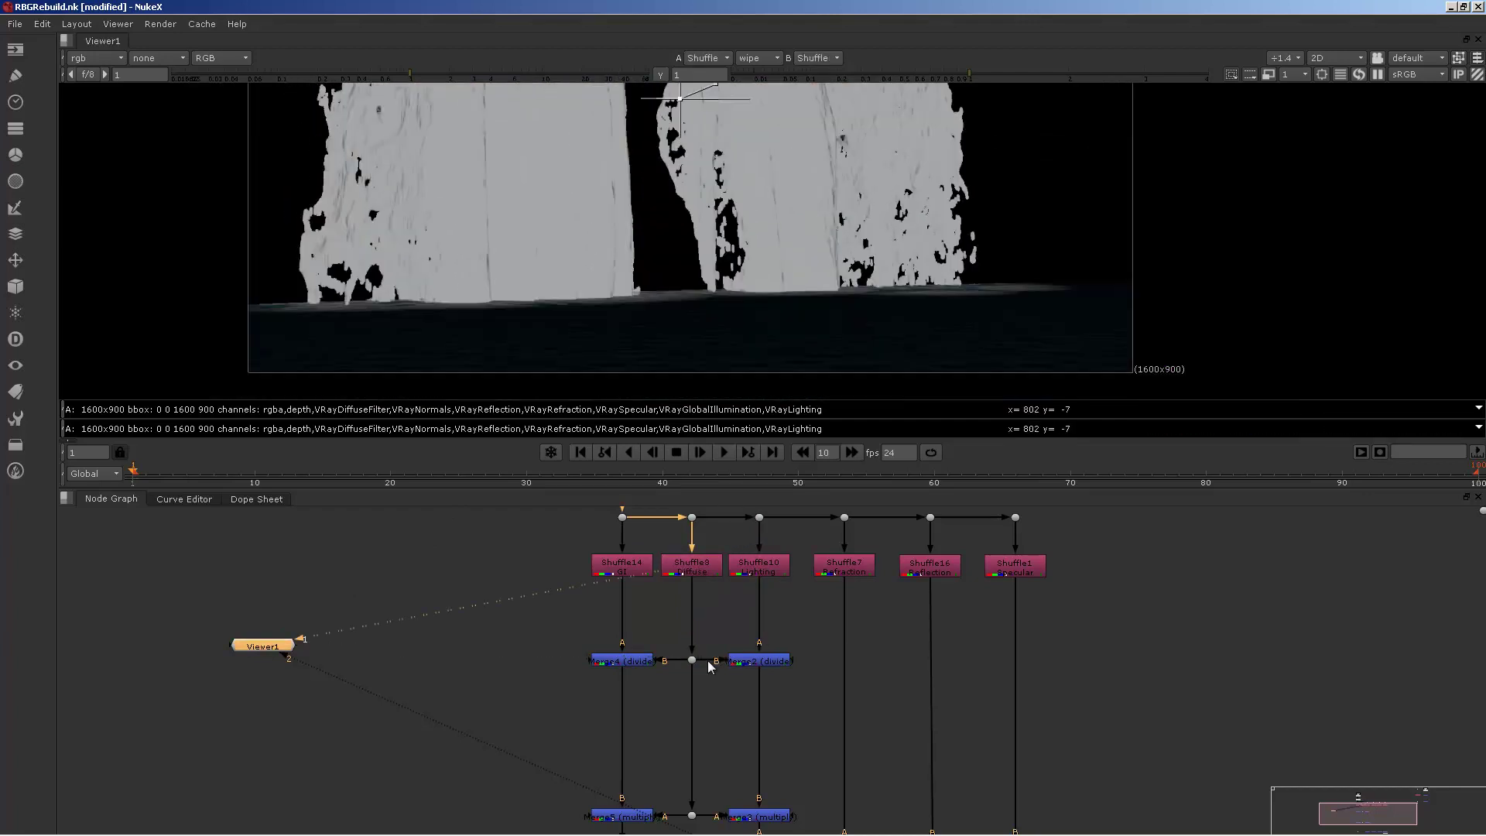
{"action": "left_click", "coordinate": [749, 576]}
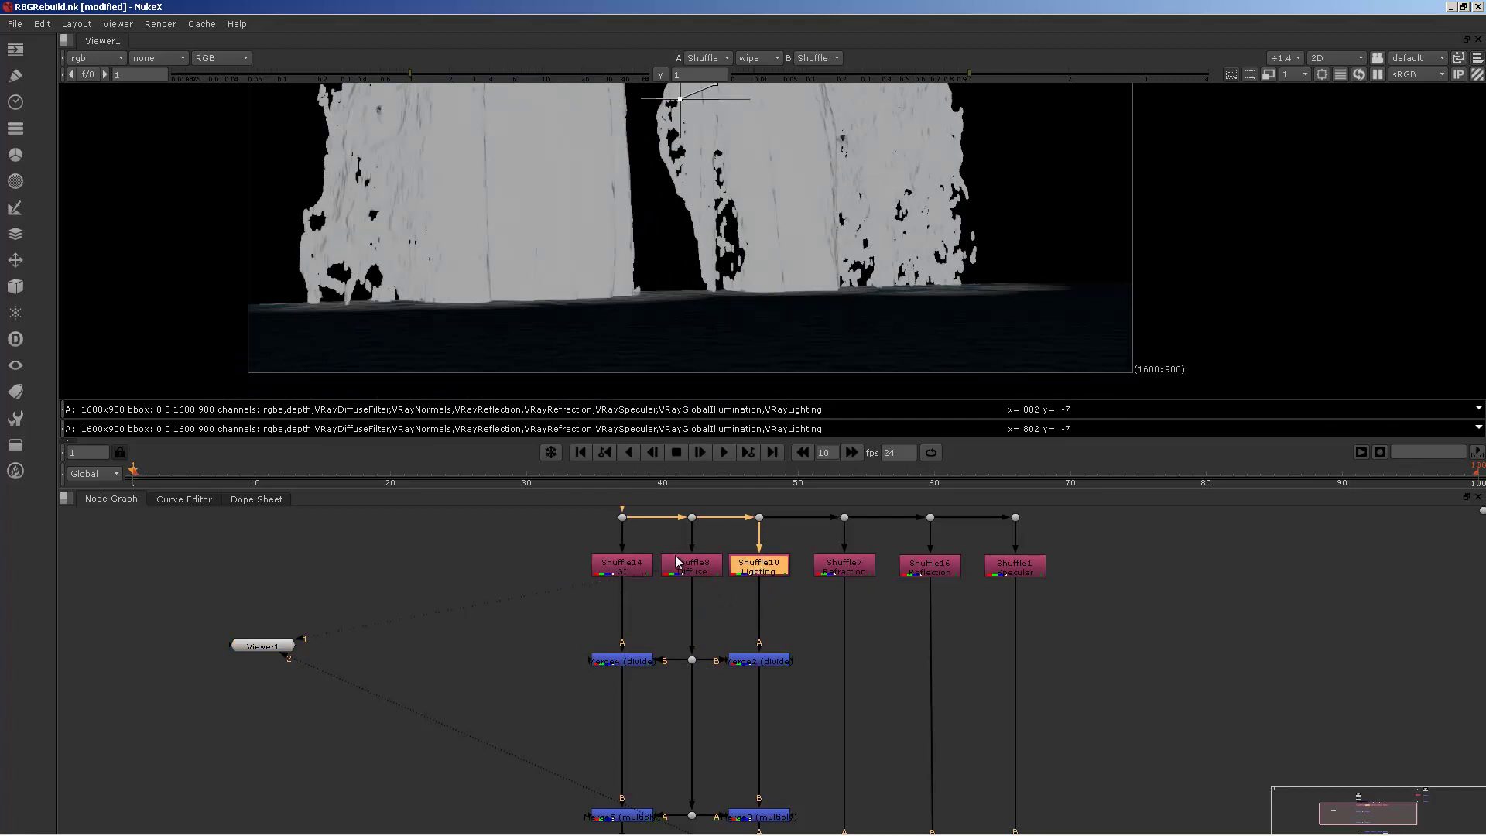
{"action": "key", "text": "1"}
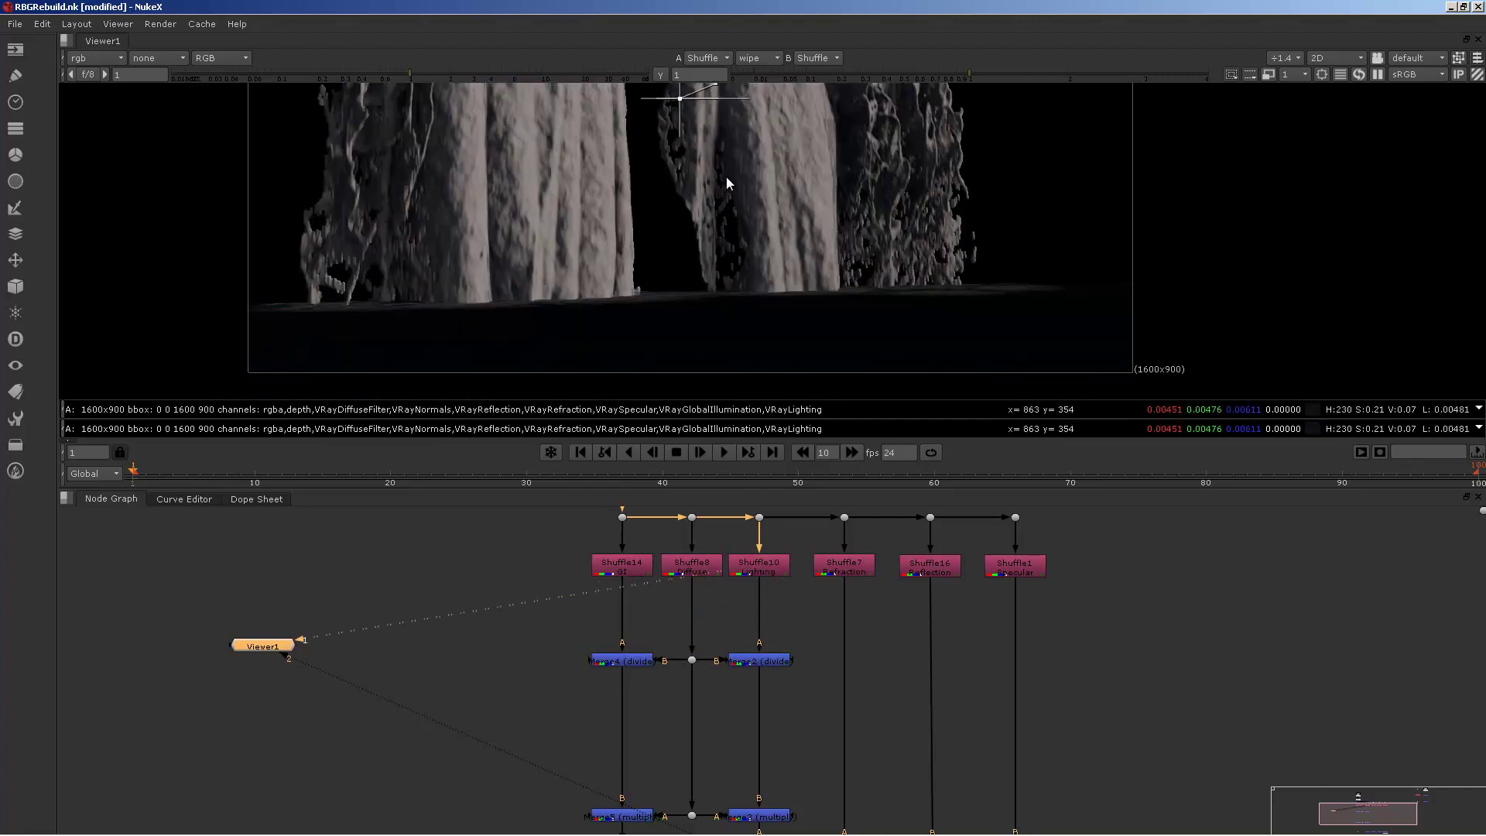
{"action": "middle_click_drag", "start_coordinate": [727, 183], "coordinate": [737, 265]}
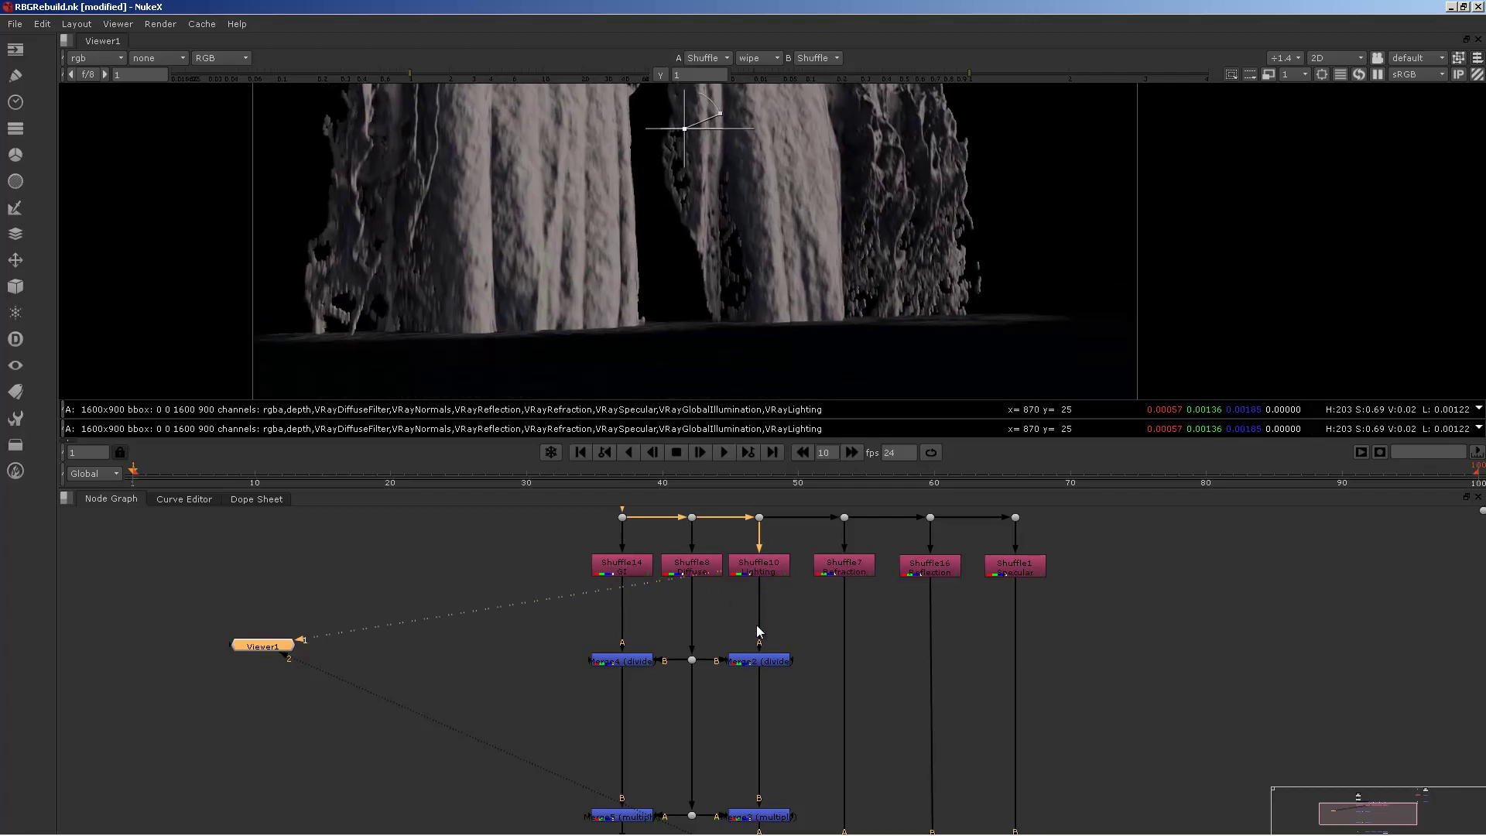
Return the viewer to the Lighting divide merge and inspect its waterfalls and water surface.
{"action": "left_click", "coordinate": [762, 659]}
{"action": "key", "text": "1"}
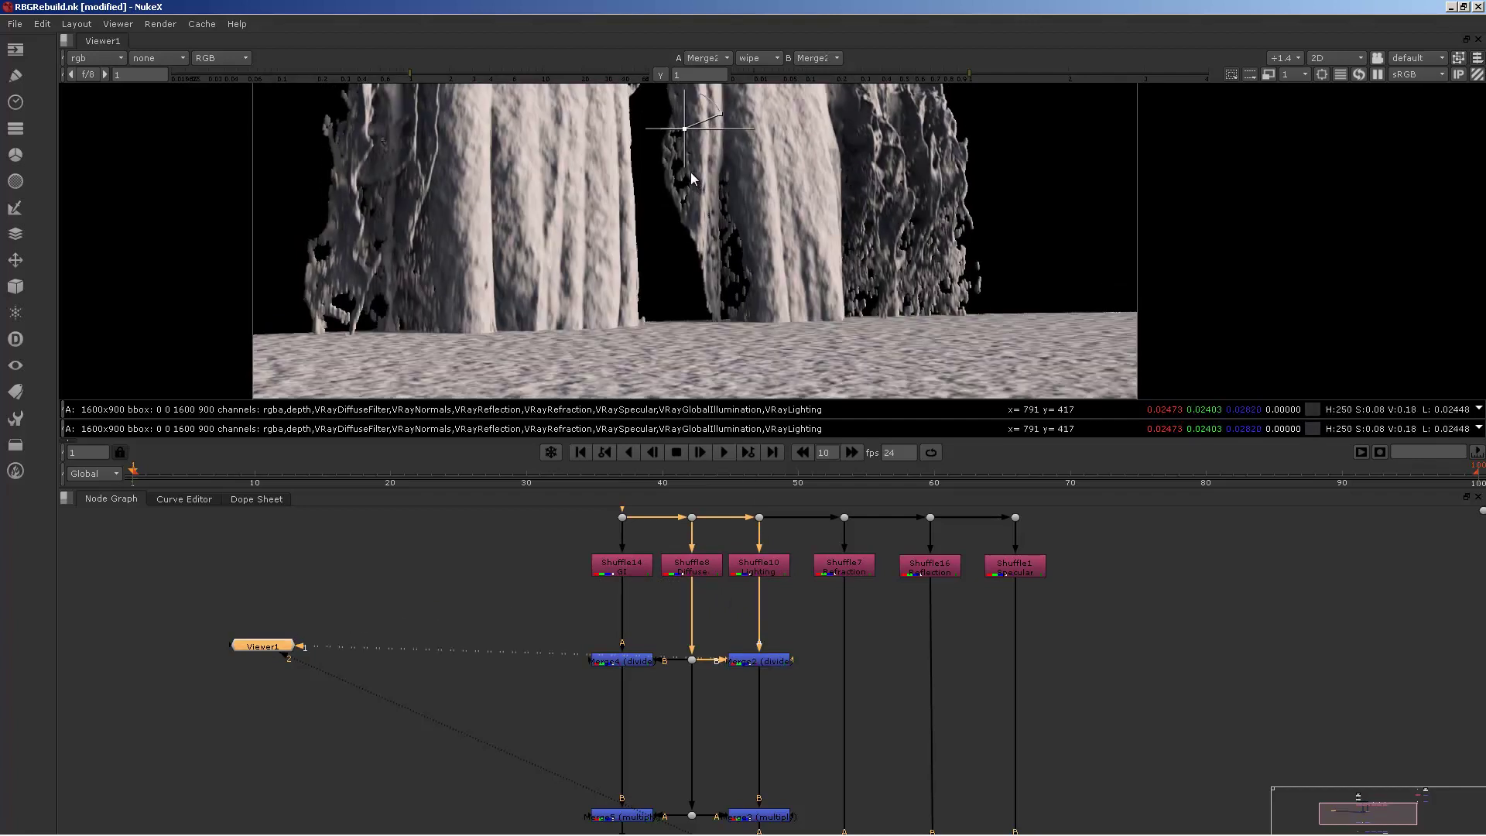
{"action": "middle_click_drag", "start_coordinate": [728, 207], "coordinate": [715, 132]}
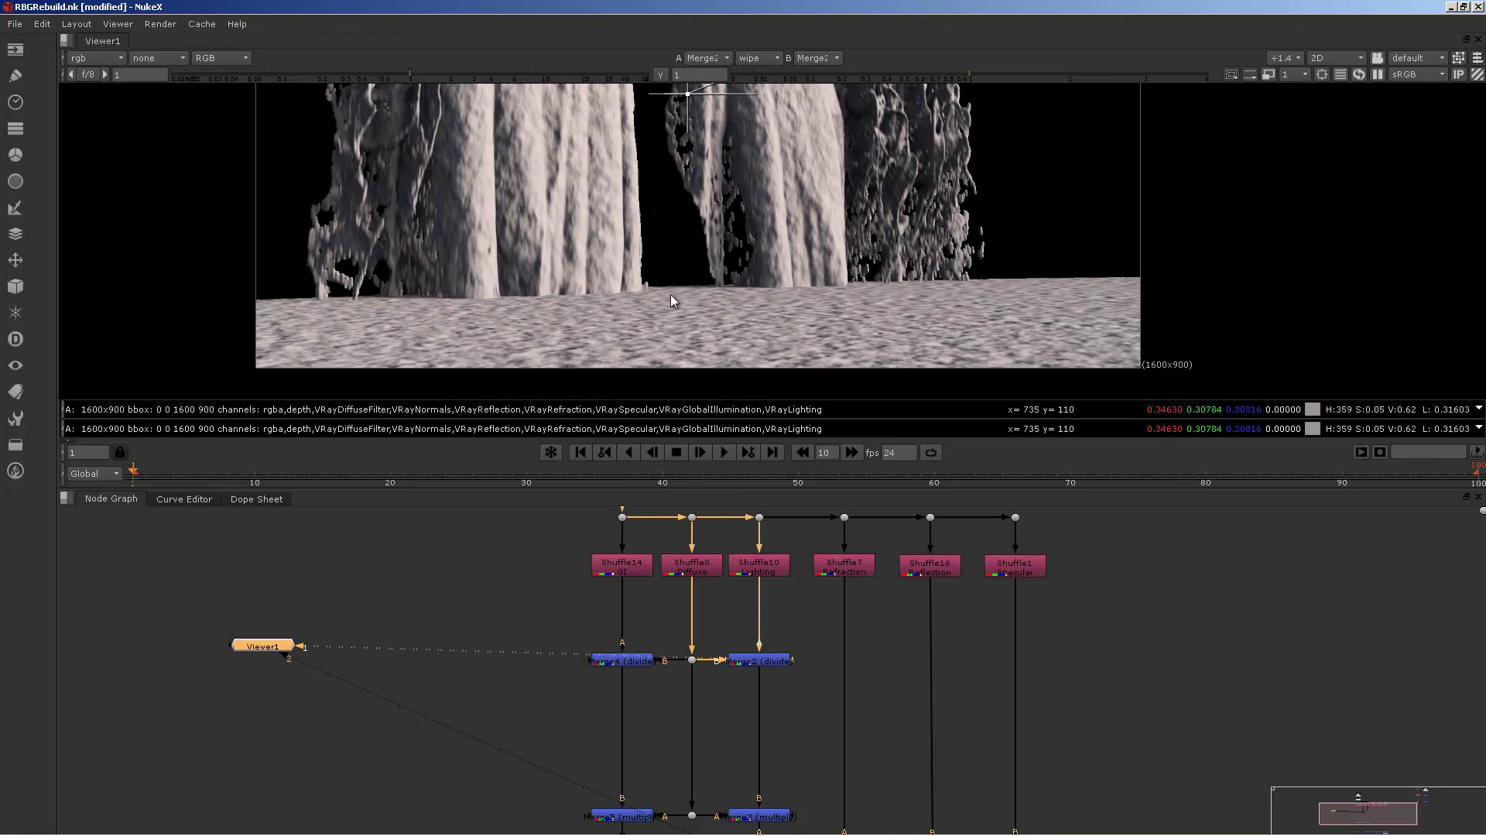
{"action": "middle_click_drag", "start_coordinate": [684, 194], "coordinate": [676, 258]}
{"action": "middle_click_drag", "start_coordinate": [848, 184], "coordinate": [780, 212]}
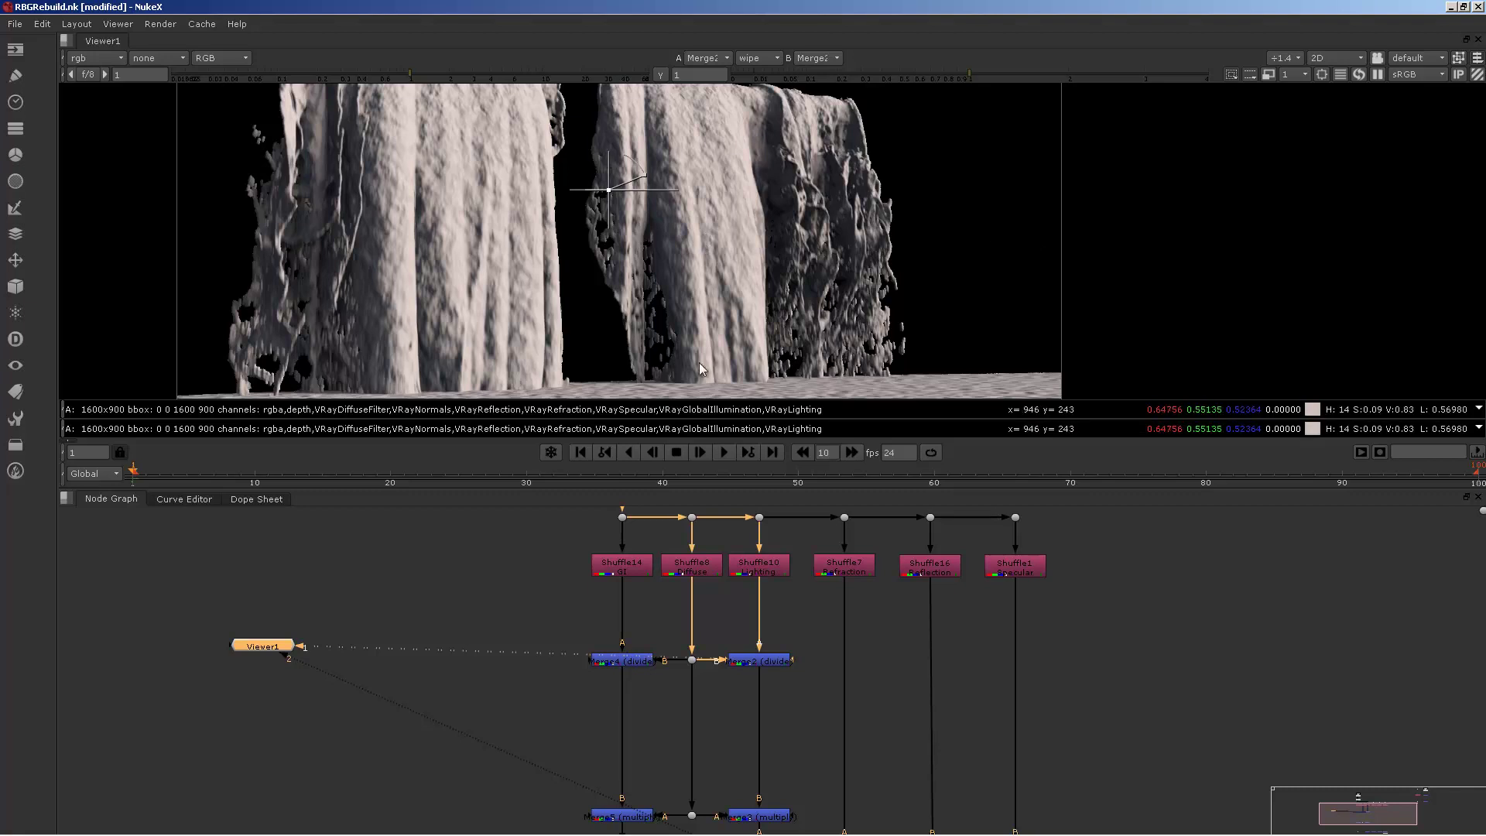
Insert a Grade node between the Lighting pass's divide merge and its multiply merge.
{"action": "middle_click_drag", "start_coordinate": [764, 684], "coordinate": [760, 600]}
{"action": "left_click", "coordinate": [748, 594]}
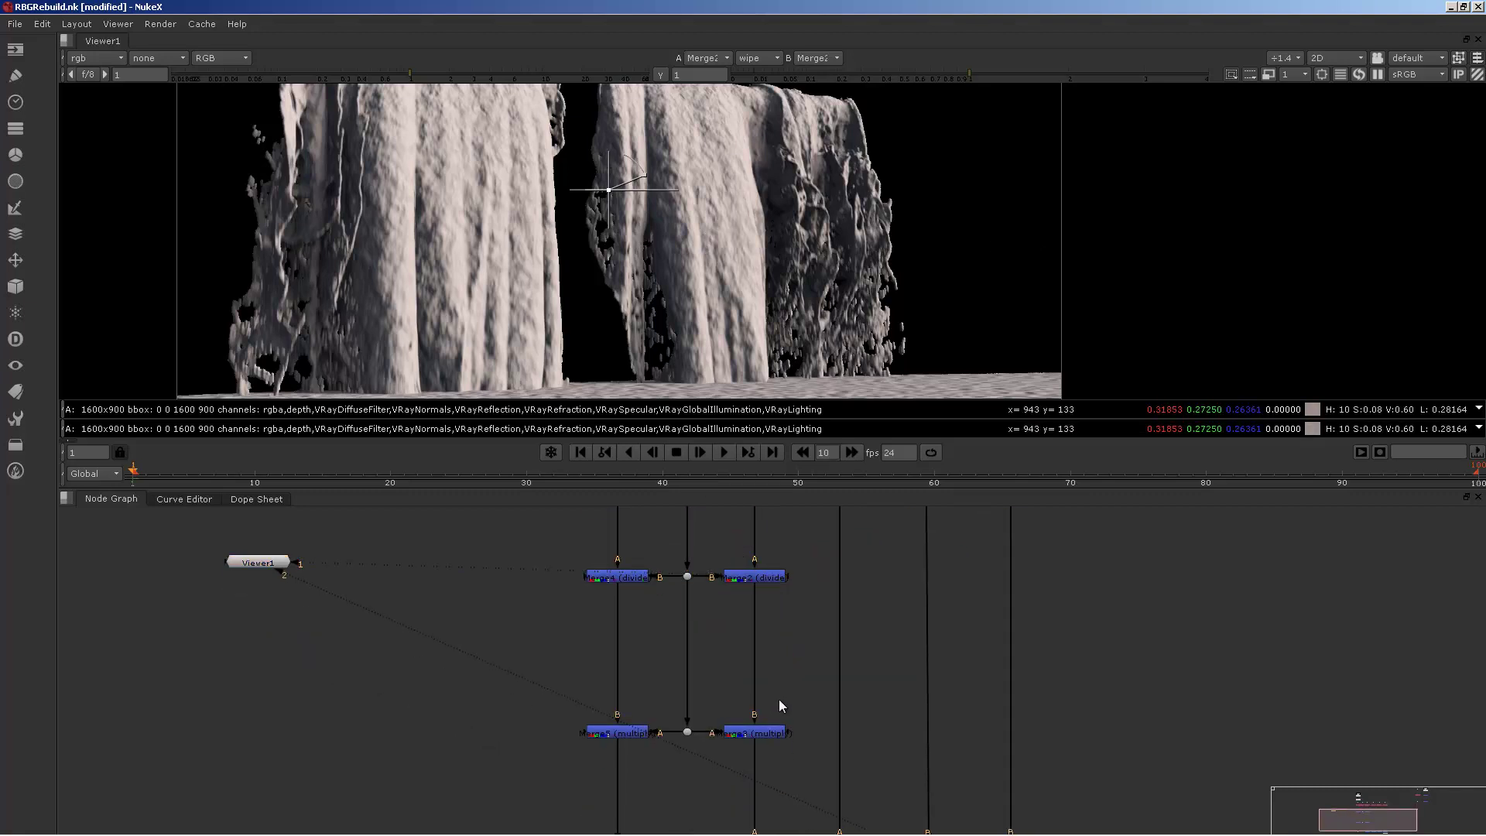
{"action": "key", "text": "Tab"}
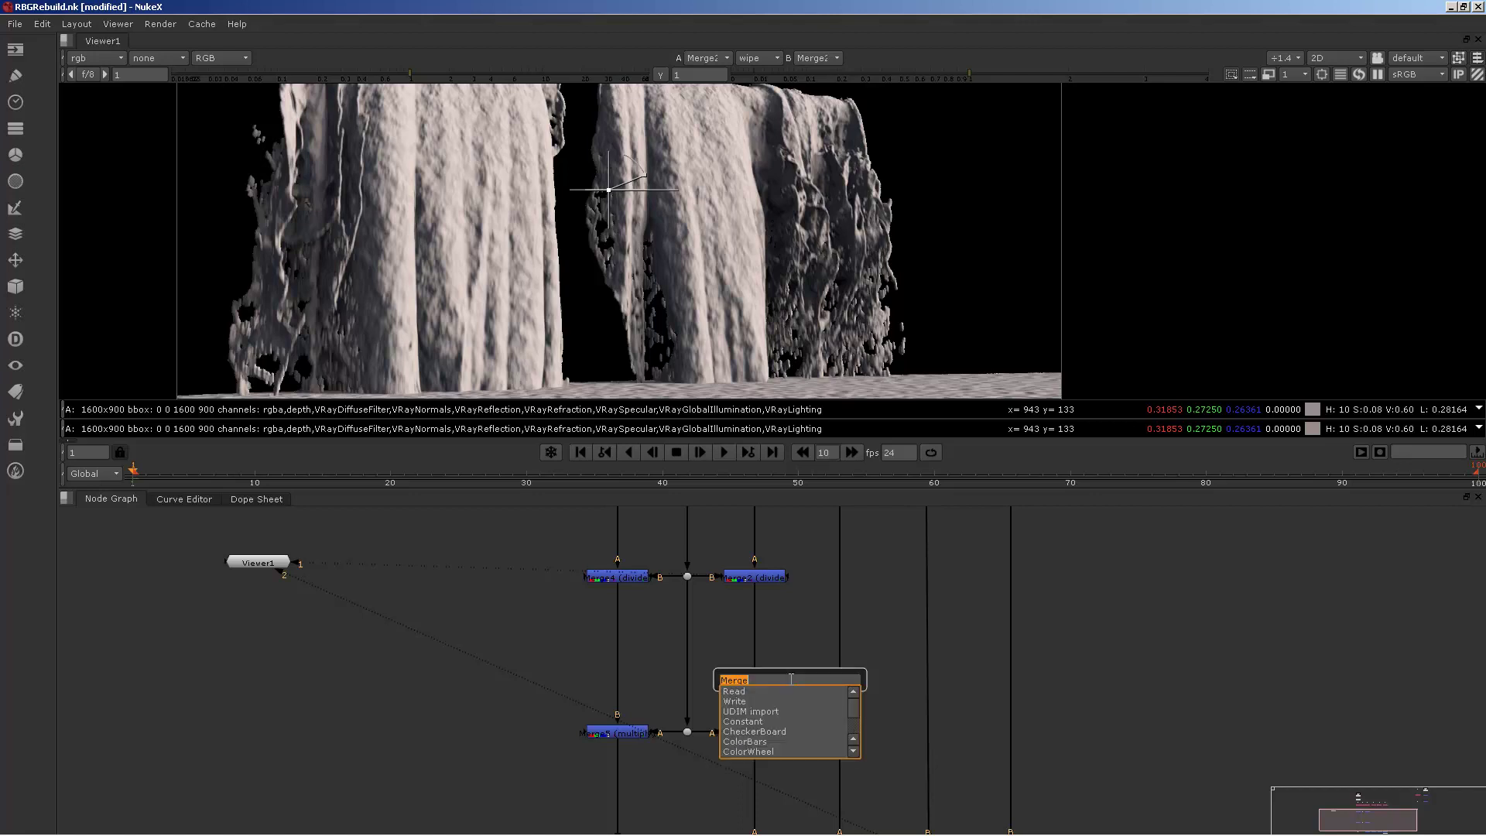
{"action": "type", "text": "gra"}
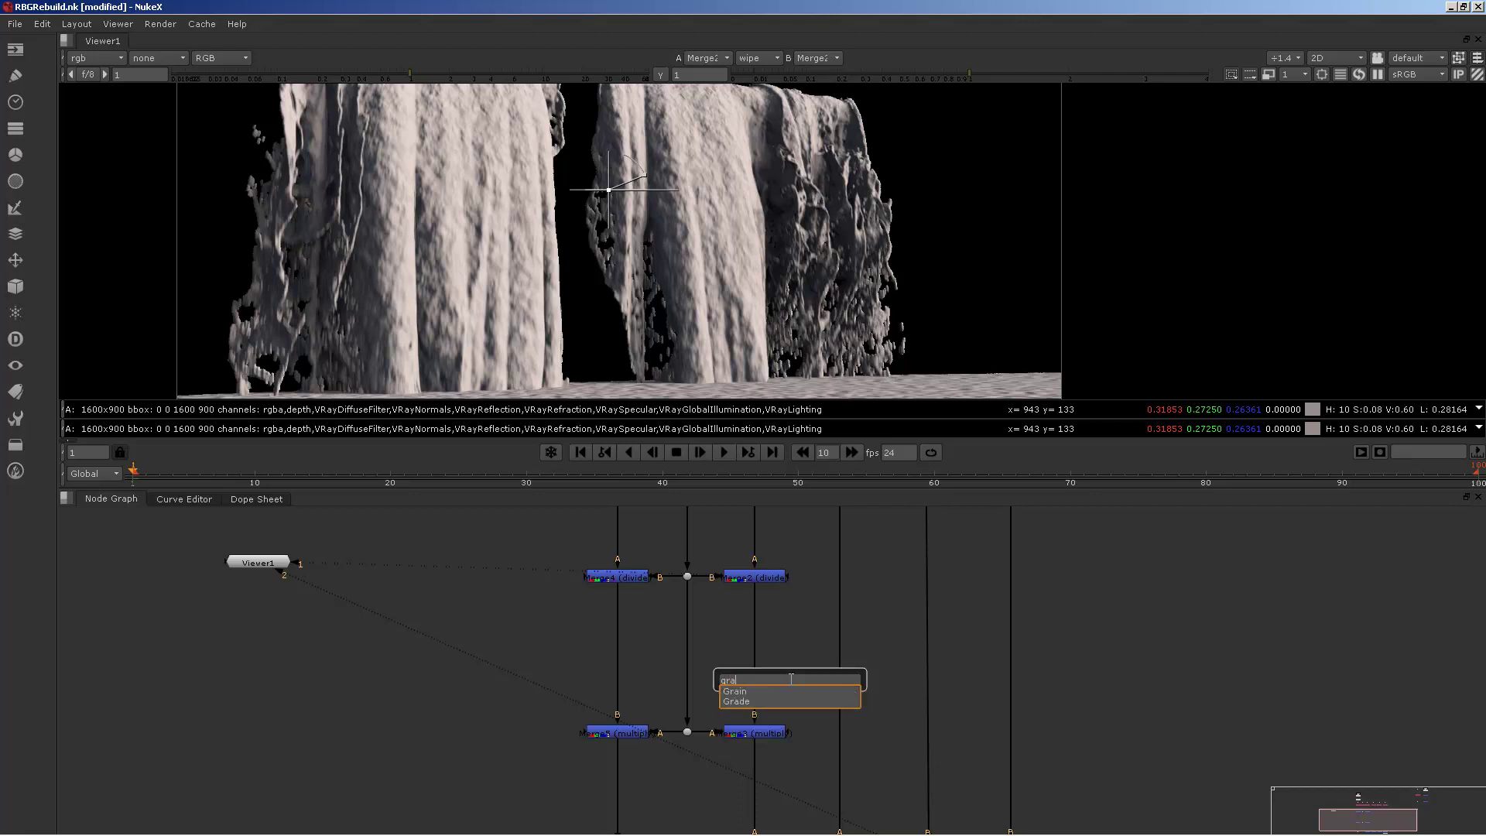
{"action": "key", "text": "Down"}
{"action": "key", "text": "Down"}
{"action": "key", "text": "Return"}
{"action": "left_click_drag", "start_coordinate": [789, 679], "coordinate": [755, 642]}
{"action": "middle_click_drag", "start_coordinate": [794, 648], "coordinate": [986, 602]}
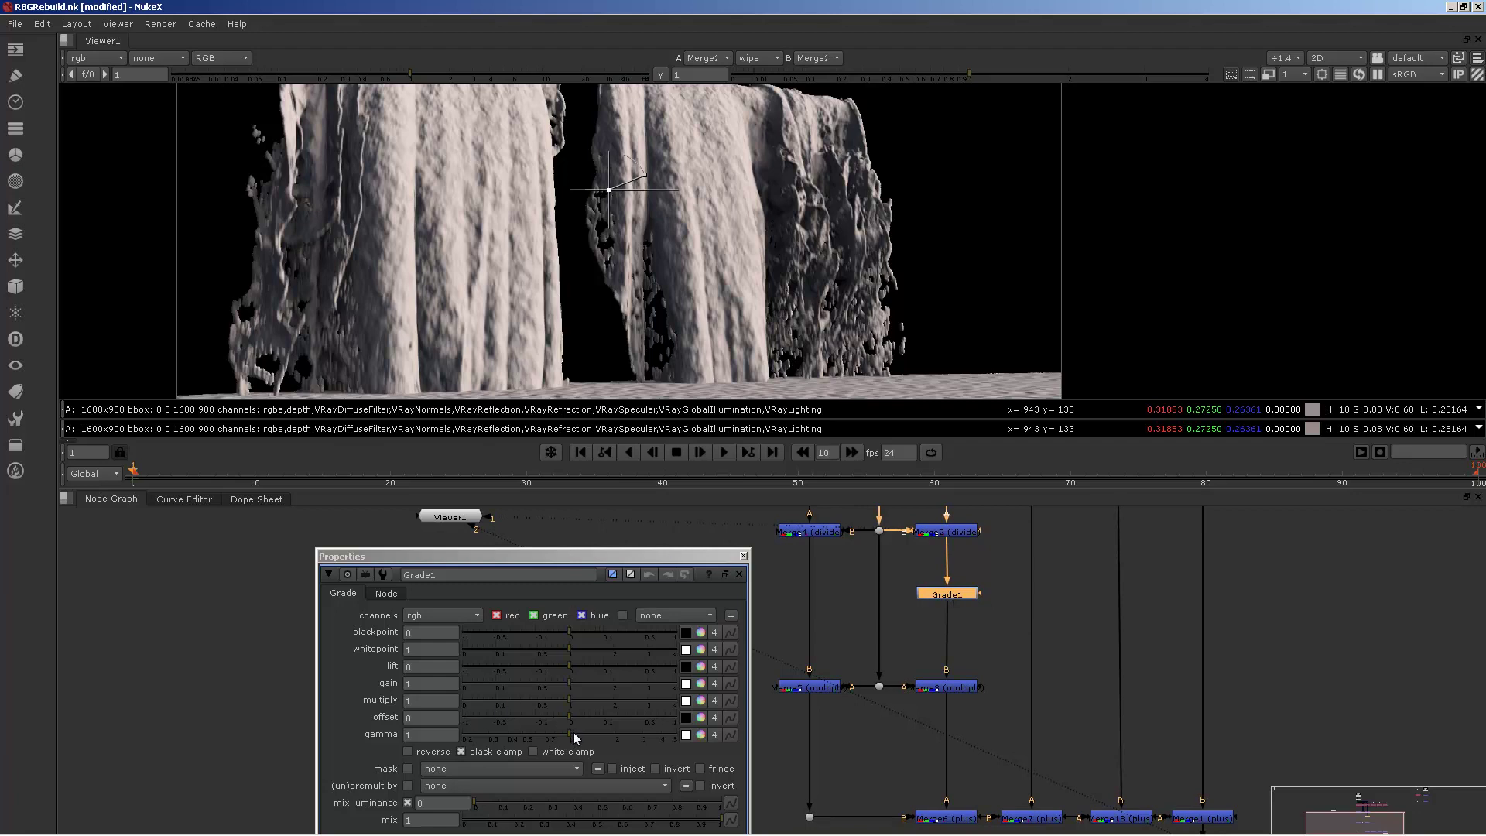
Tint the Grade node's gamma yellow with red 1.65, green 1.637791 and blue 0.466196, and close its properties.
{"action": "left_click", "coordinate": [697, 736]}
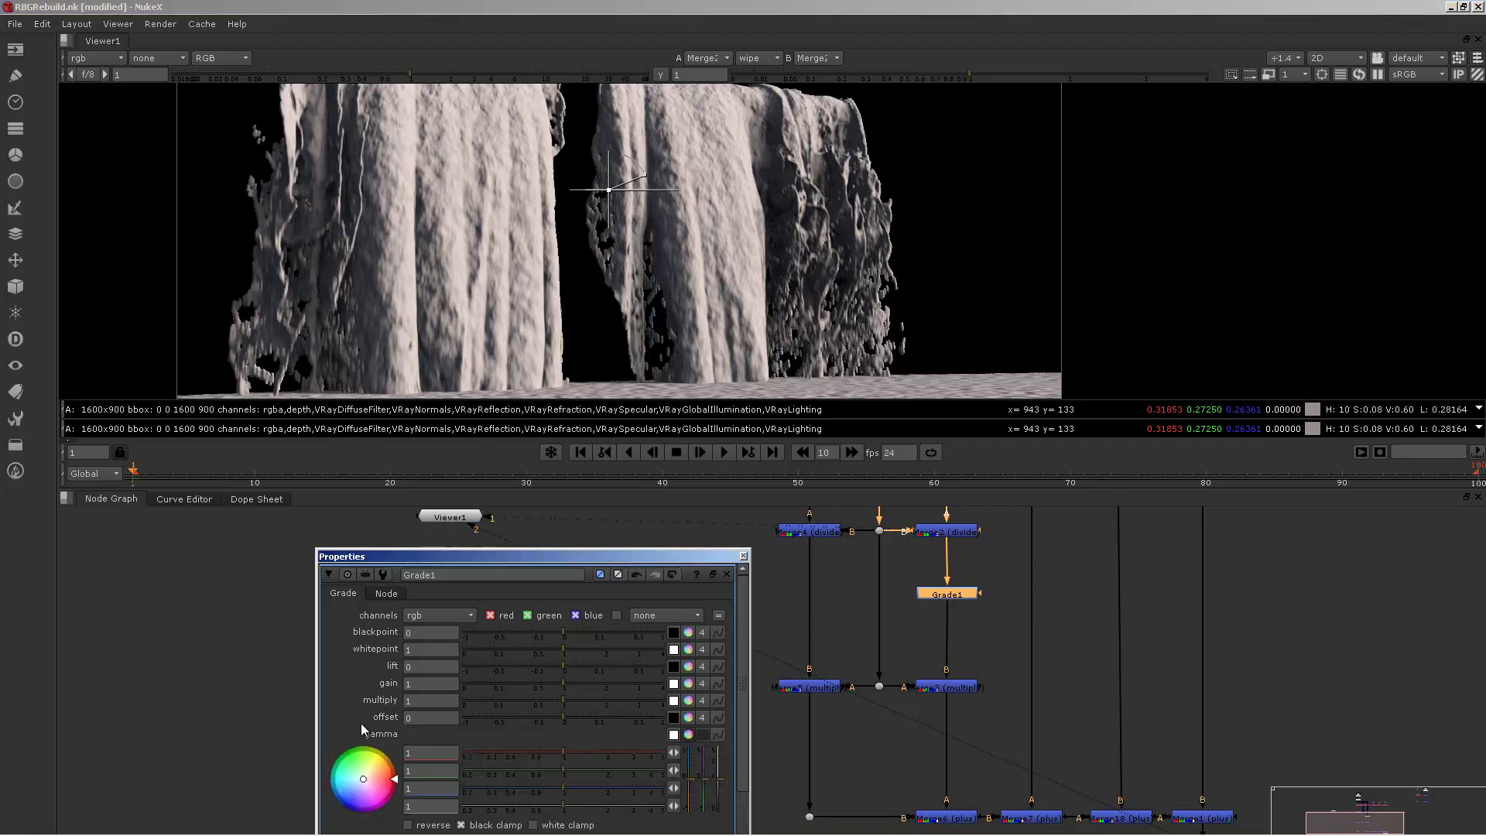
{"action": "left_click_drag", "start_coordinate": [395, 779], "coordinate": [372, 749]}
{"action": "left_click_drag", "start_coordinate": [558, 759], "coordinate": [592, 749]}
{"action": "left_click_drag", "start_coordinate": [377, 783], "coordinate": [373, 762]}
{"action": "left_click", "coordinate": [743, 557]}
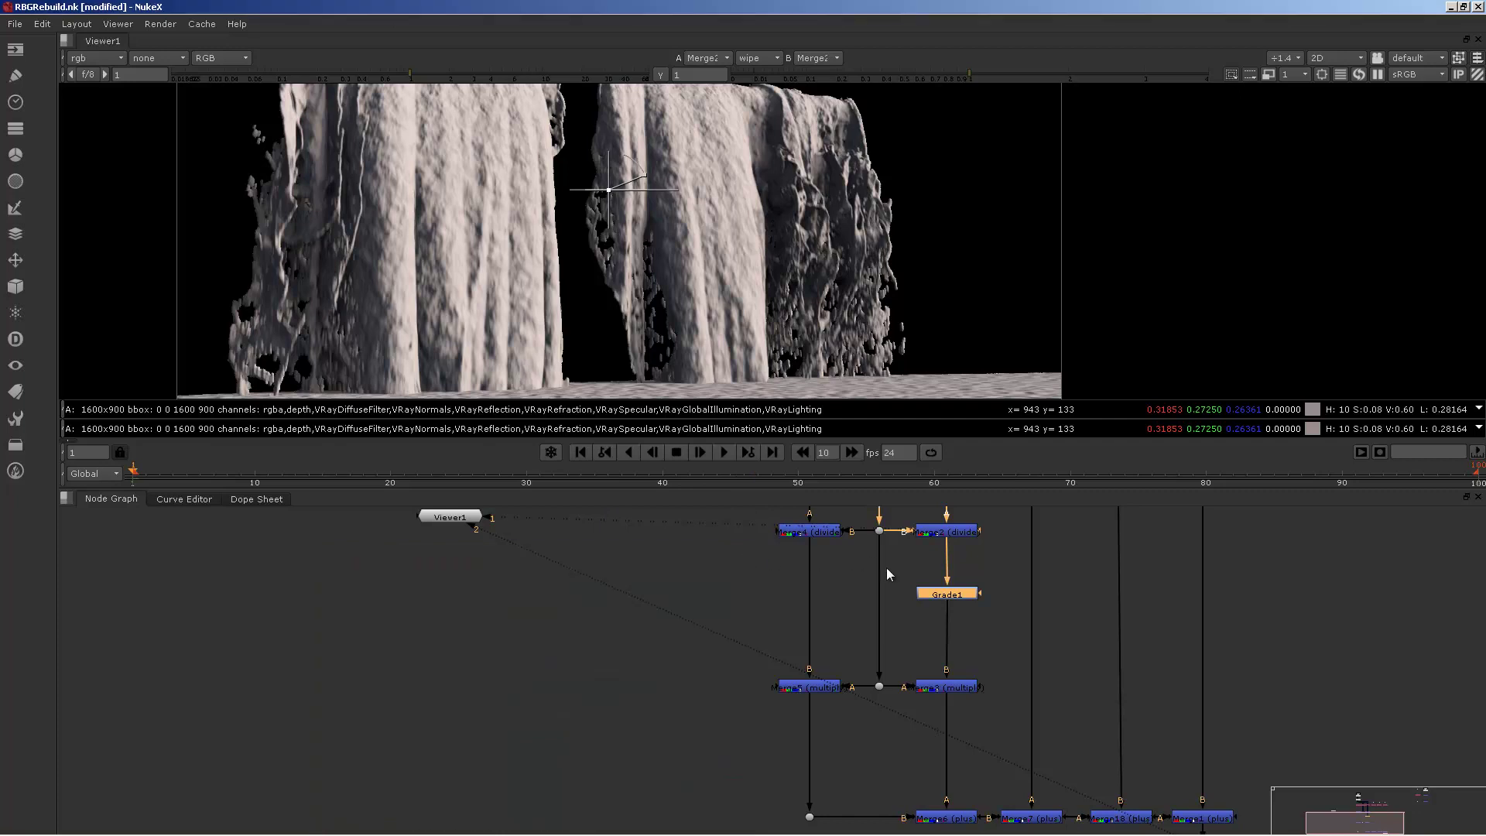
View the output of the Grade node, followed by the Lighting multiply merge below it.
{"action": "key", "text": "1"}
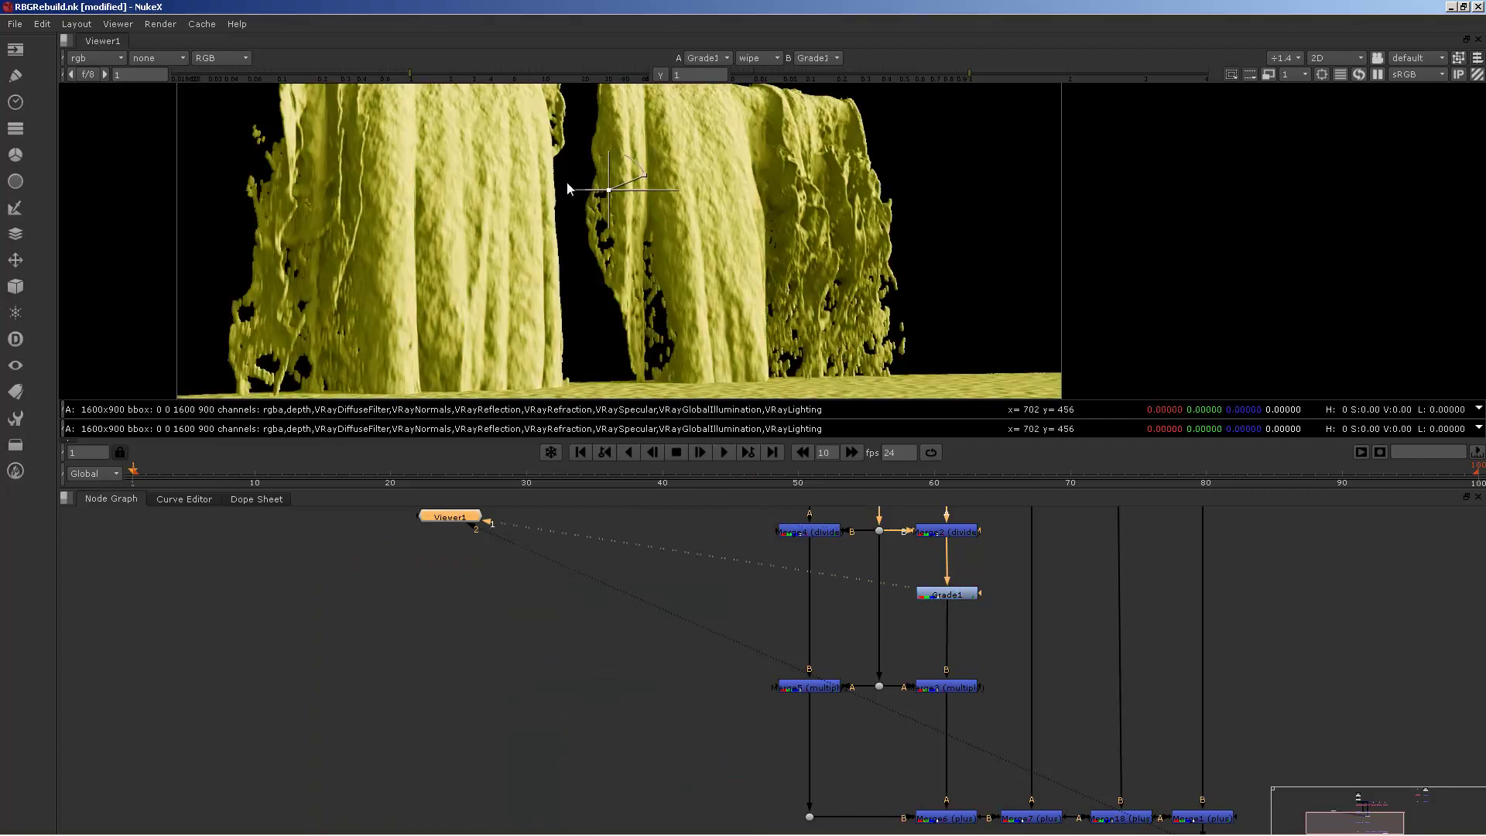
{"action": "mouse_move", "coordinate": [596, 240]}
{"action": "middle_mouse_down"}
{"action": "mouse_move", "coordinate": [607, 284]}
{"action": "mouse_move", "coordinate": [608, 213]}
{"action": "middle_mouse_up"}
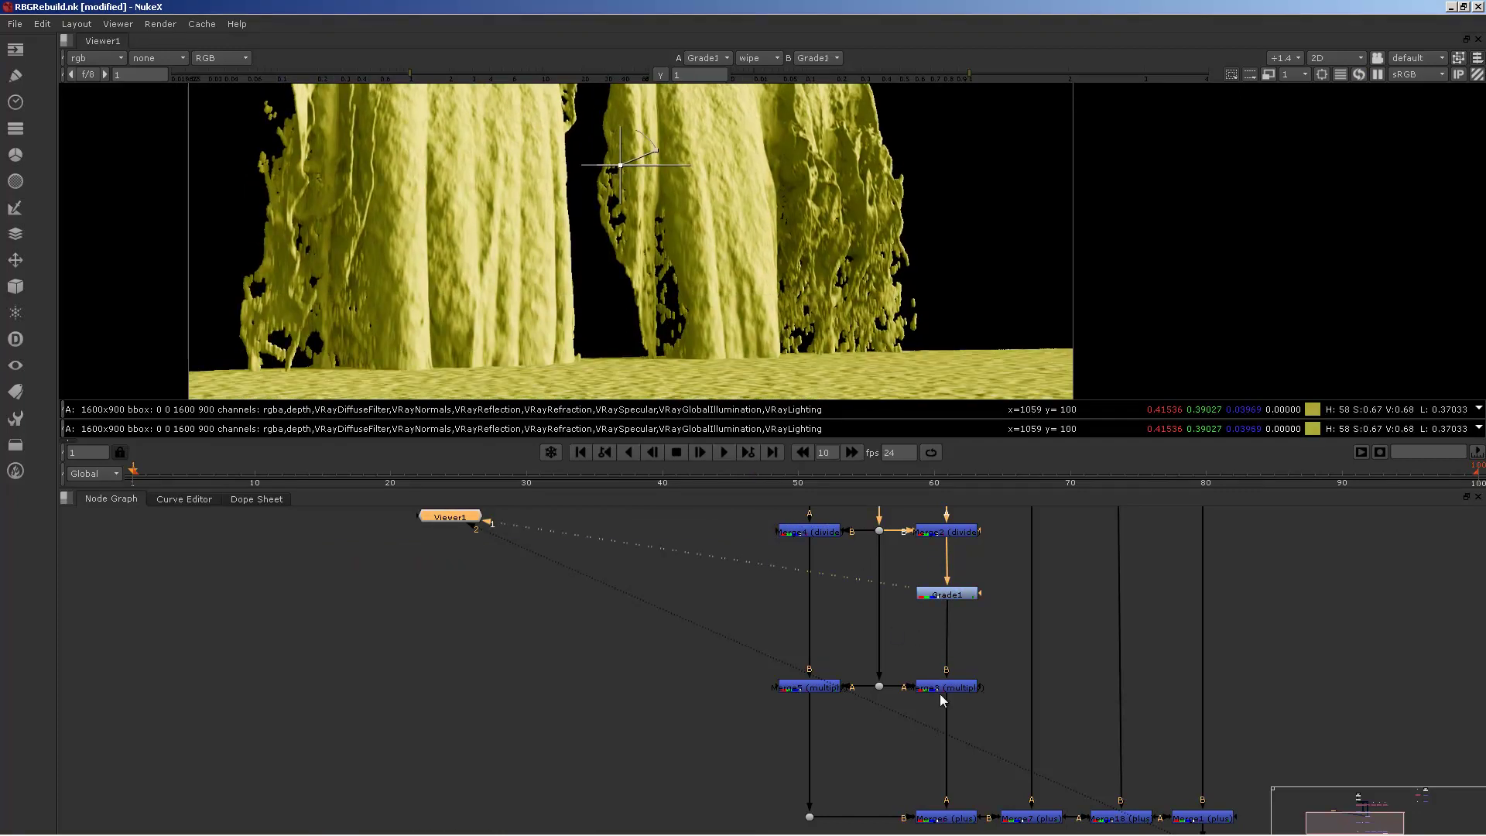
{"action": "left_click", "coordinate": [950, 688]}
{"action": "key", "text": "1"}
Advance to frame 4 and inspect both graded waterfalls in full.
{"action": "key", "text": "Right"}
{"action": "key", "text": "Right"}
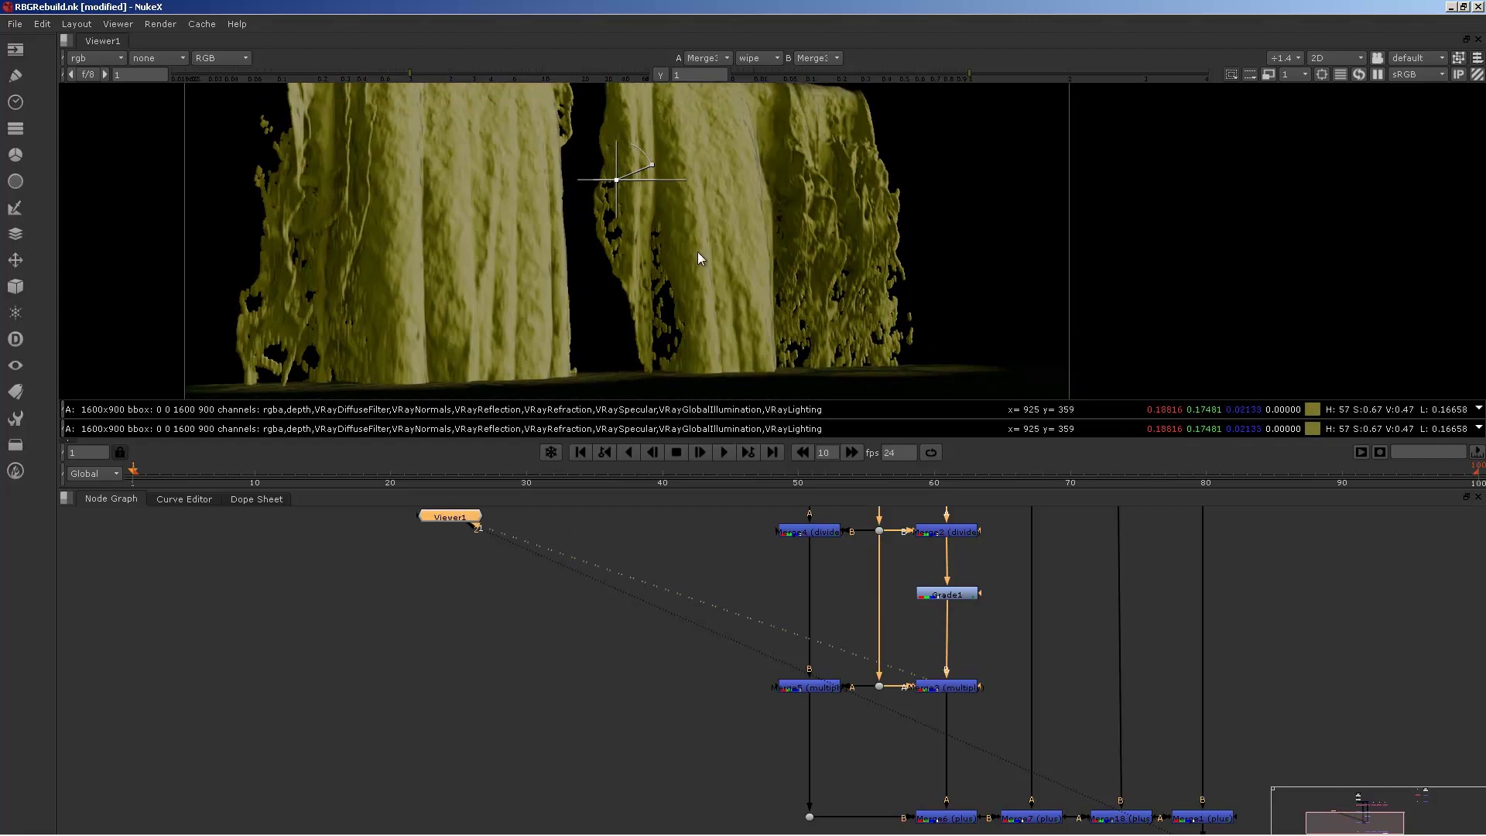
{"action": "scroll", "coordinate": [684, 219], "scroll_direction": "down", "scroll_amount": 2}
{"action": "key", "text": "Right"}
{"action": "mouse_move", "coordinate": [698, 234]}
{"action": "middle_mouse_down"}
{"action": "mouse_move", "coordinate": [681, 286]}
{"action": "mouse_move", "coordinate": [704, 209]}
{"action": "mouse_move", "coordinate": [684, 254]}
{"action": "middle_mouse_up"}
{"action": "scroll", "coordinate": [688, 182], "scroll_direction": "down", "scroll_amount": 1}
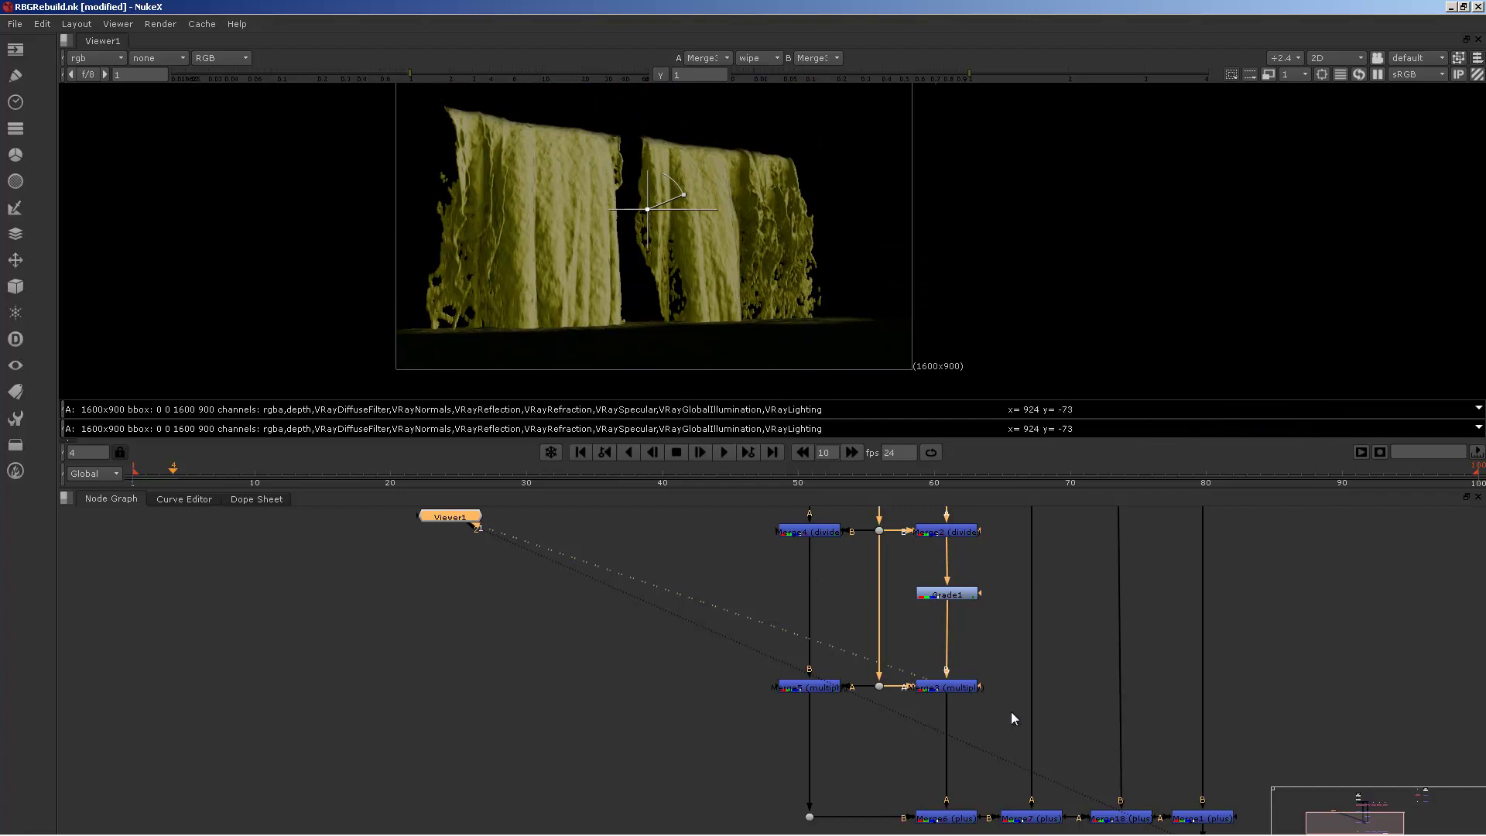
Open the Grade node's properties, and switch to the NukeX window with CGSociety_Workshop_v005.nk.
{"action": "double_click", "coordinate": [946, 594]}
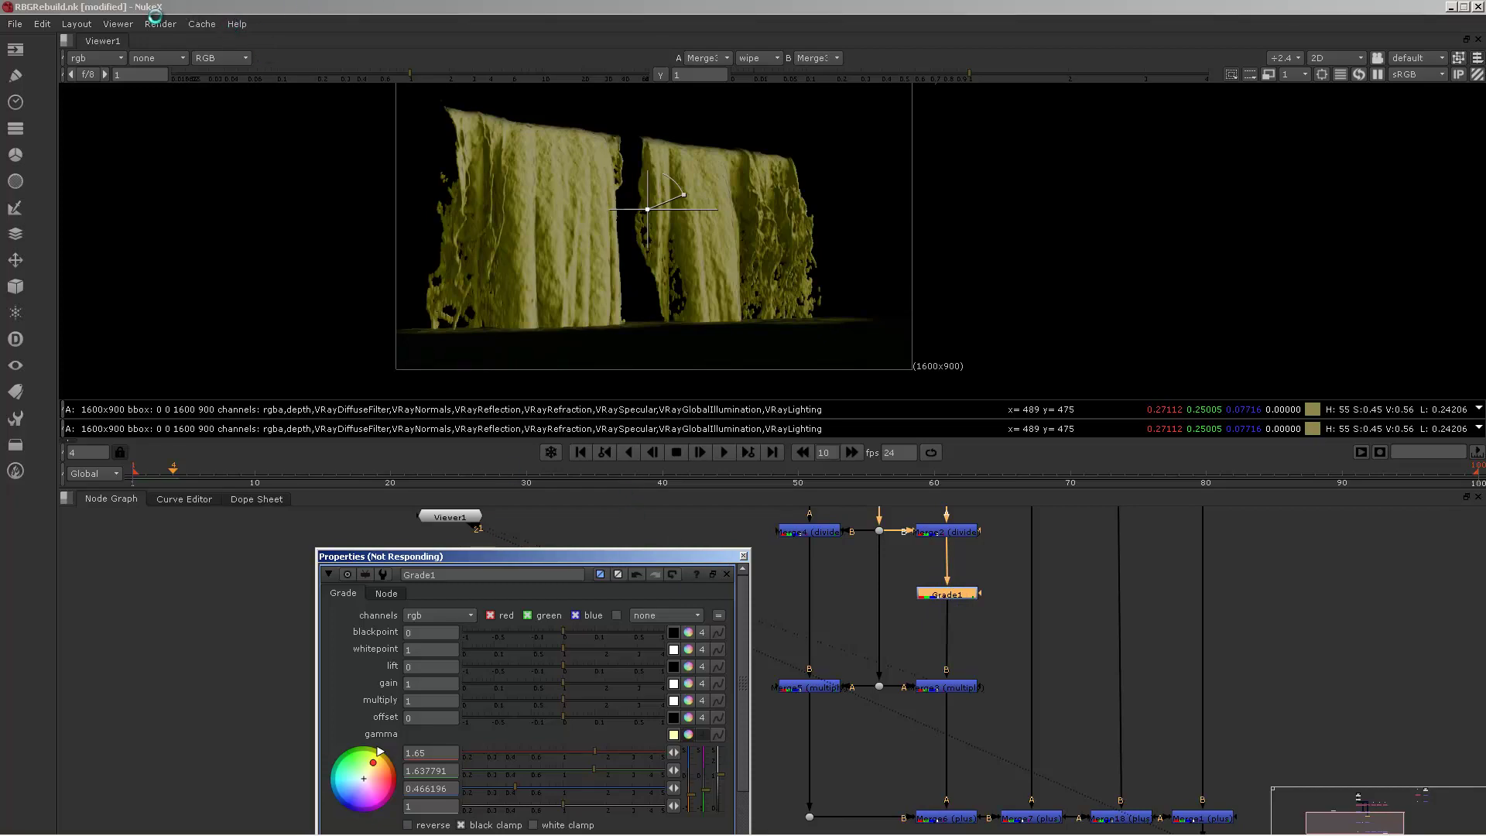
{"action": "mouse_move", "coordinate": [272, 809]}
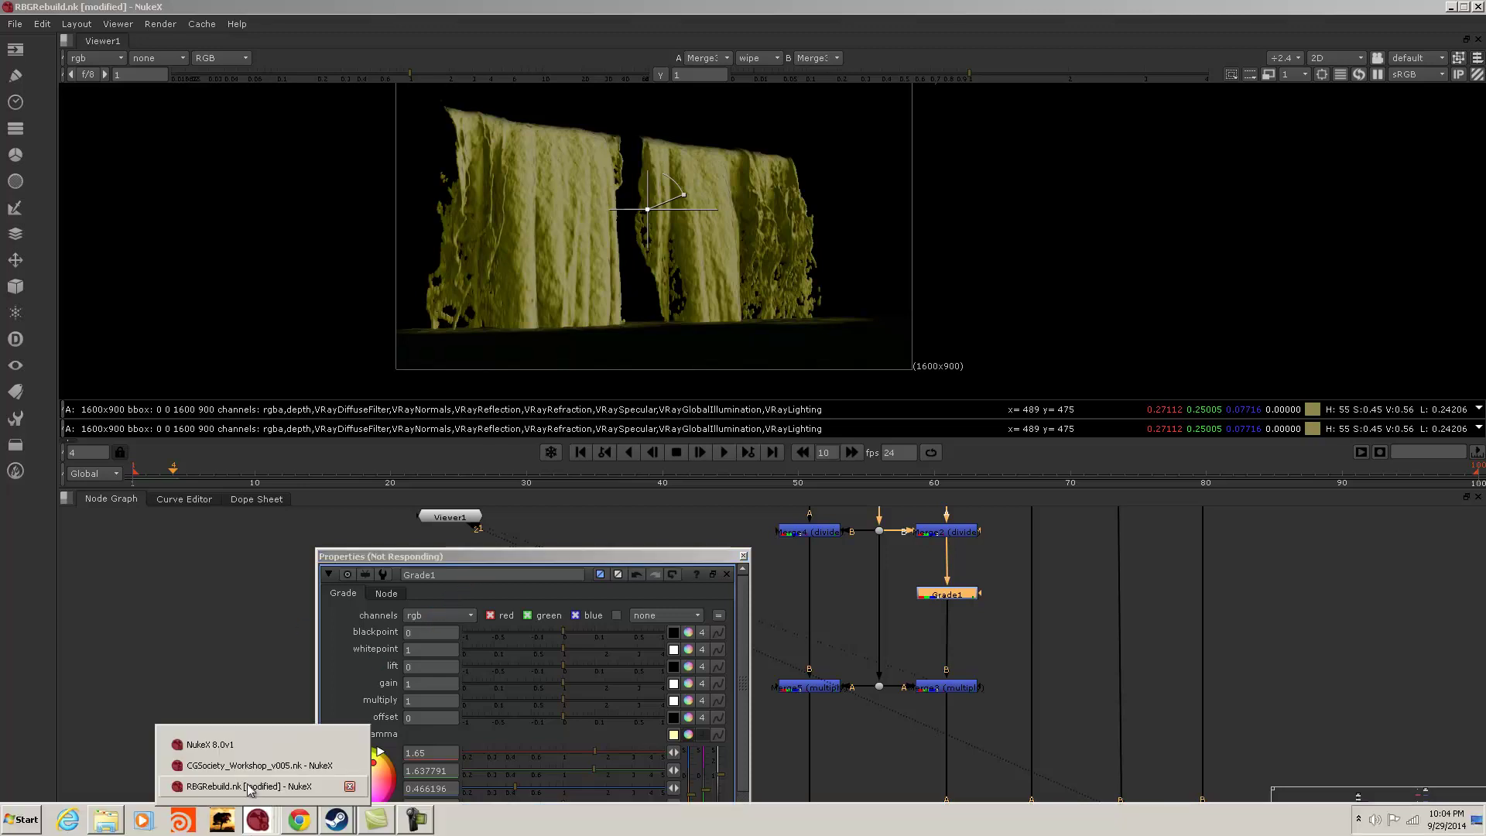
{"action": "left_click", "coordinate": [233, 766]}
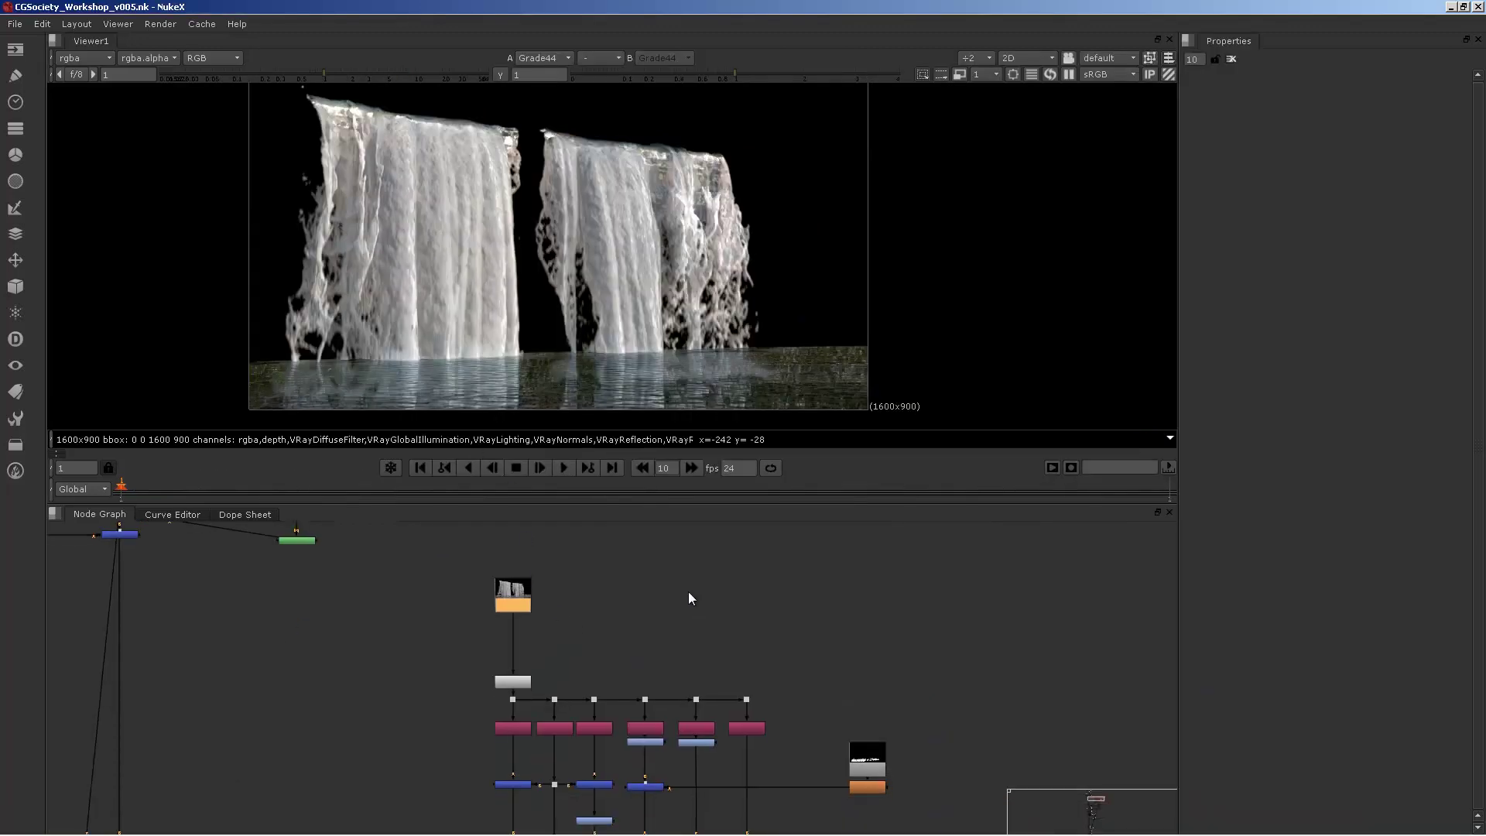
Move Read1 down closer to Unpremult2 and show Read1 in the viewer.
{"action": "left_click_drag", "start_coordinate": [662, 502], "coordinate": [699, 308]}
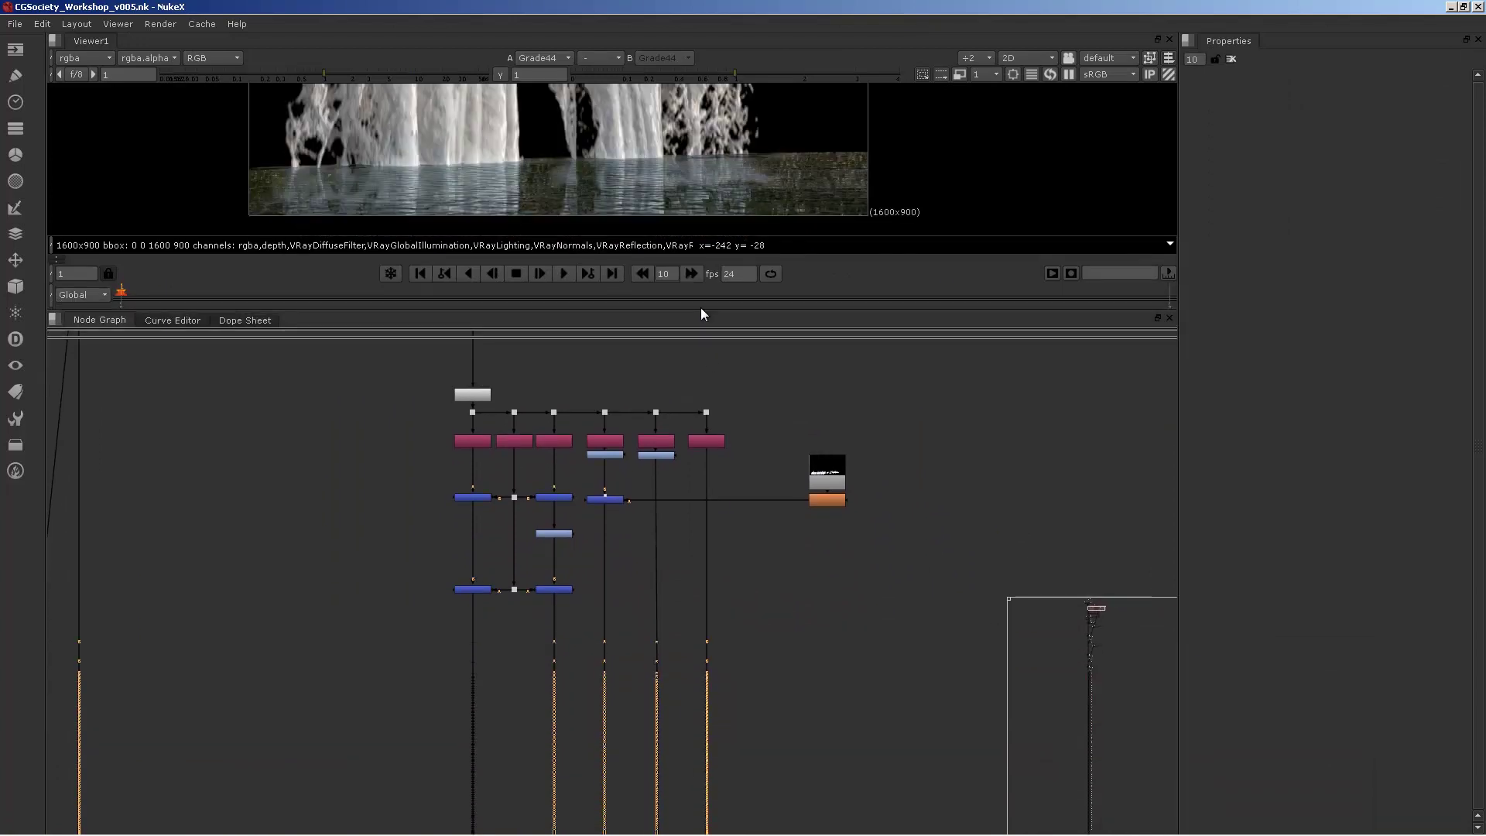
{"action": "scroll", "coordinate": [759, 517], "scroll_direction": "up", "scroll_amount": 3}
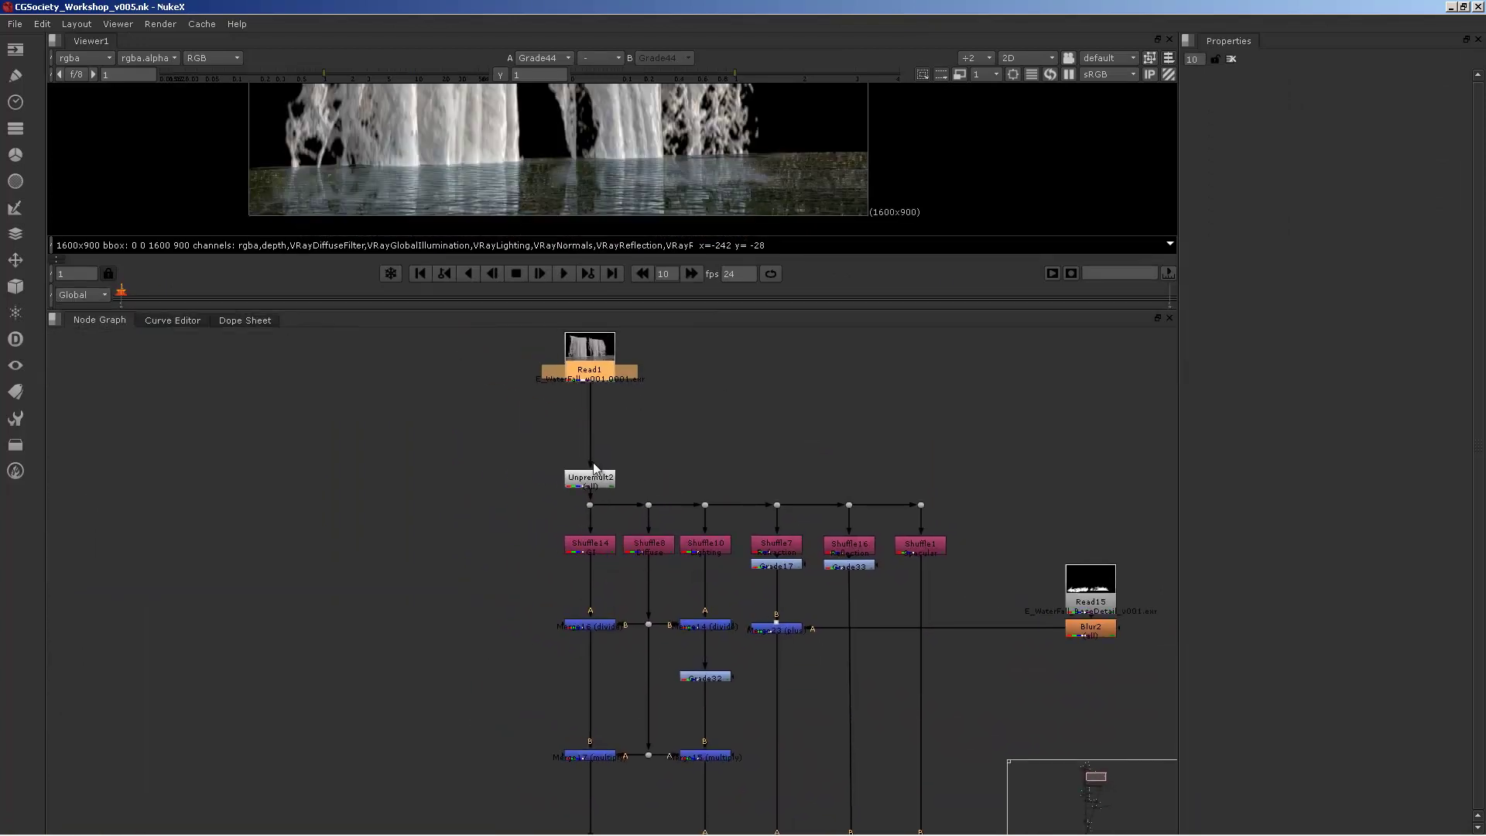
{"action": "left_click_drag", "start_coordinate": [589, 350], "coordinate": [589, 413]}
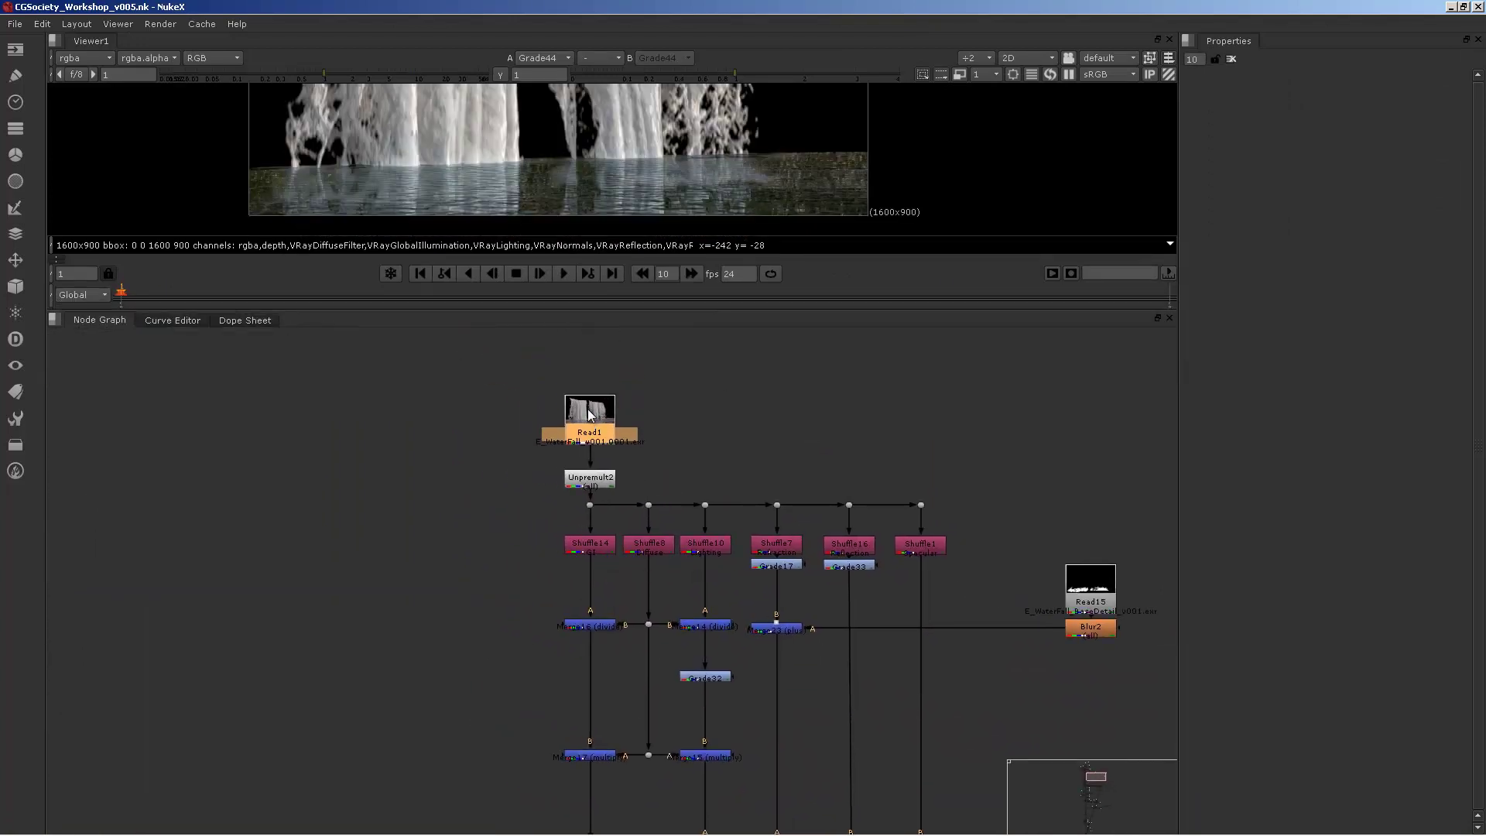
{"action": "key", "text": "1"}
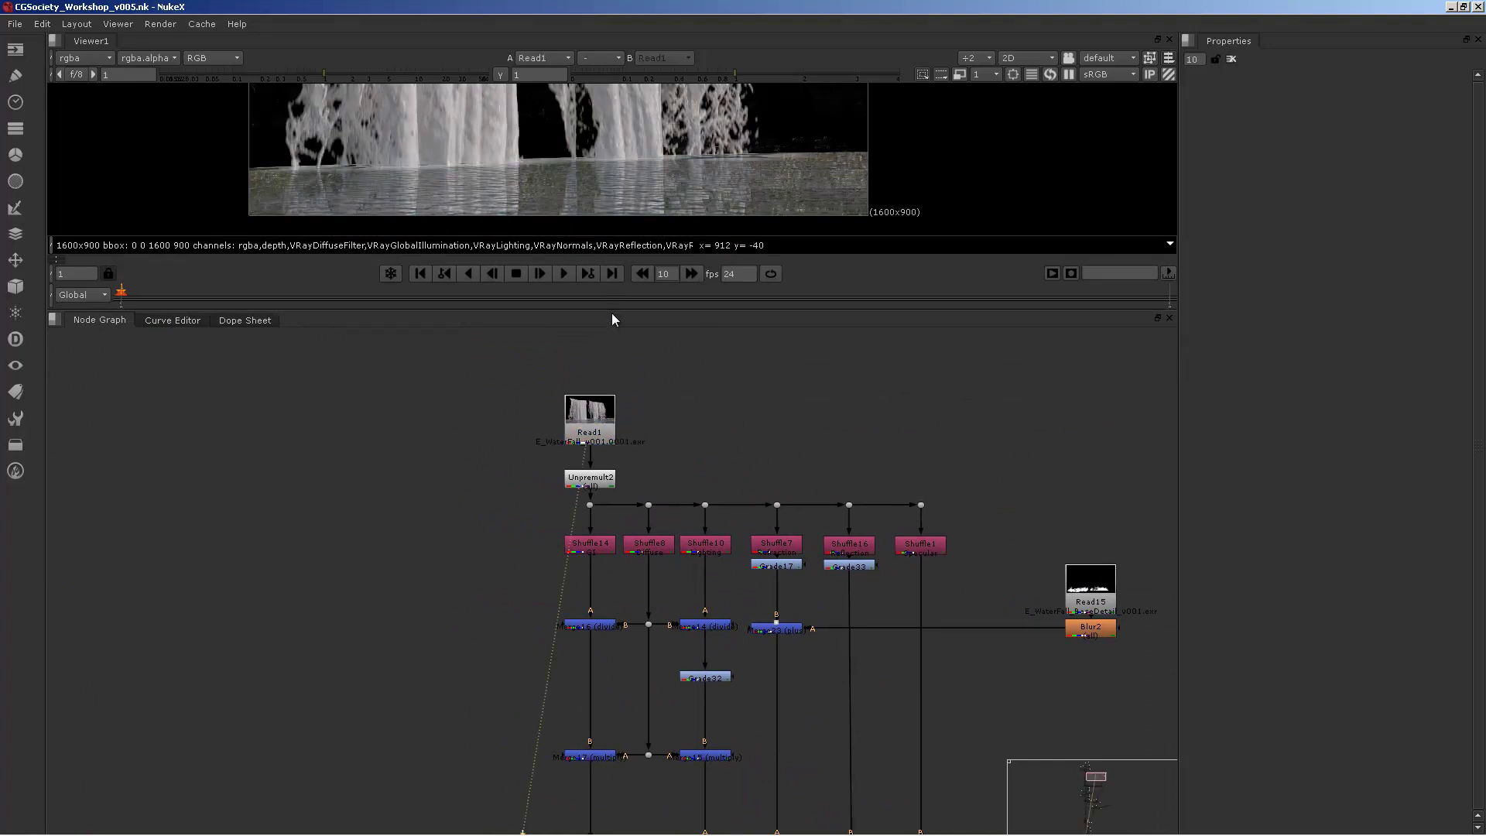
{"action": "left_click_drag", "start_coordinate": [616, 309], "coordinate": [621, 425]}
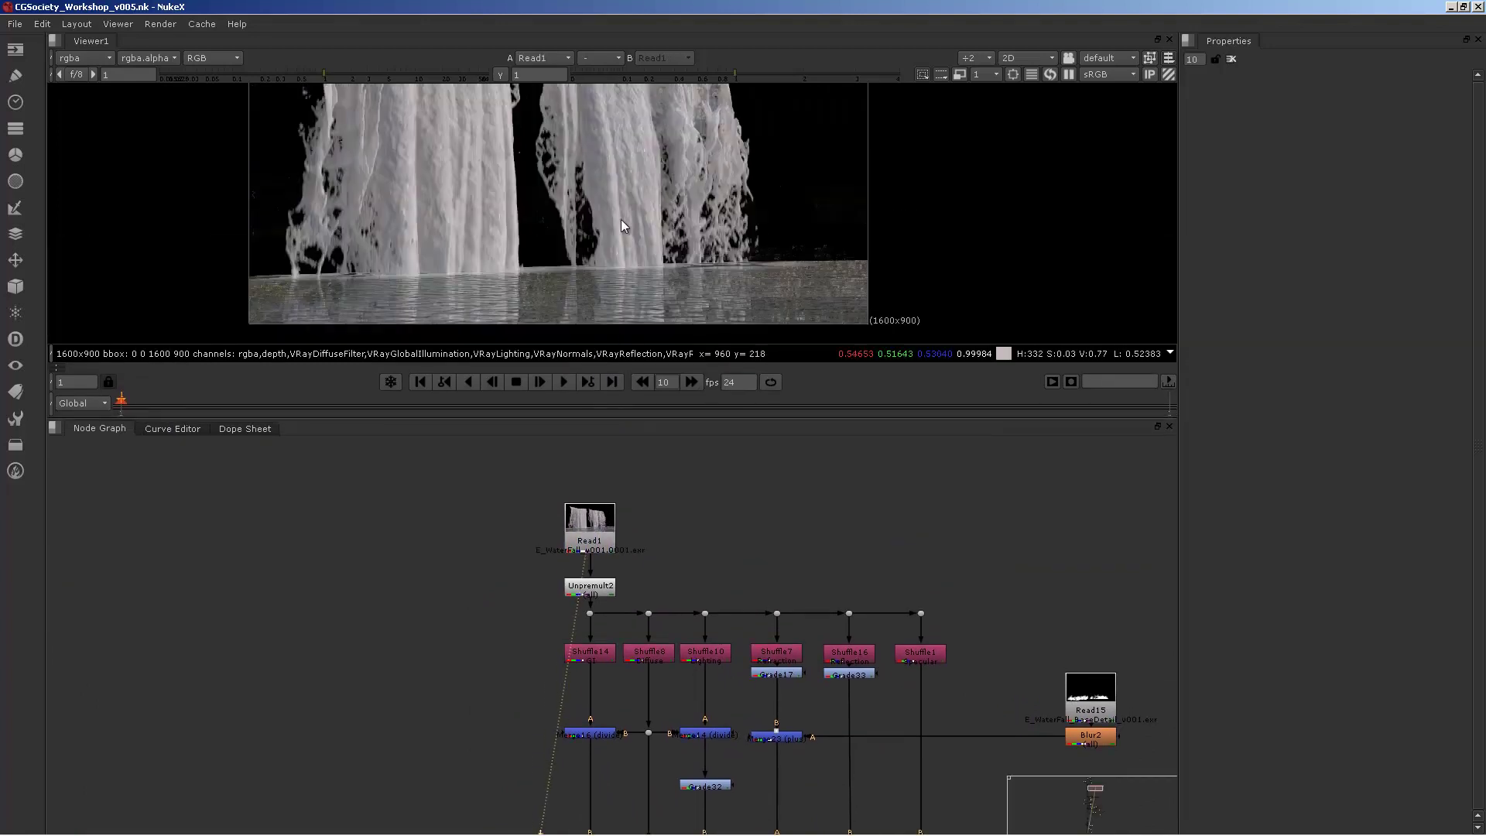
{"action": "middle_click_drag", "start_coordinate": [621, 219], "coordinate": [682, 203]}
Select the GI shuffle and the Lighting shuffle individually to trace their branches towards the merges.
{"action": "middle_click_drag", "start_coordinate": [610, 630], "coordinate": [599, 536]}
{"action": "left_click", "coordinate": [589, 554]}
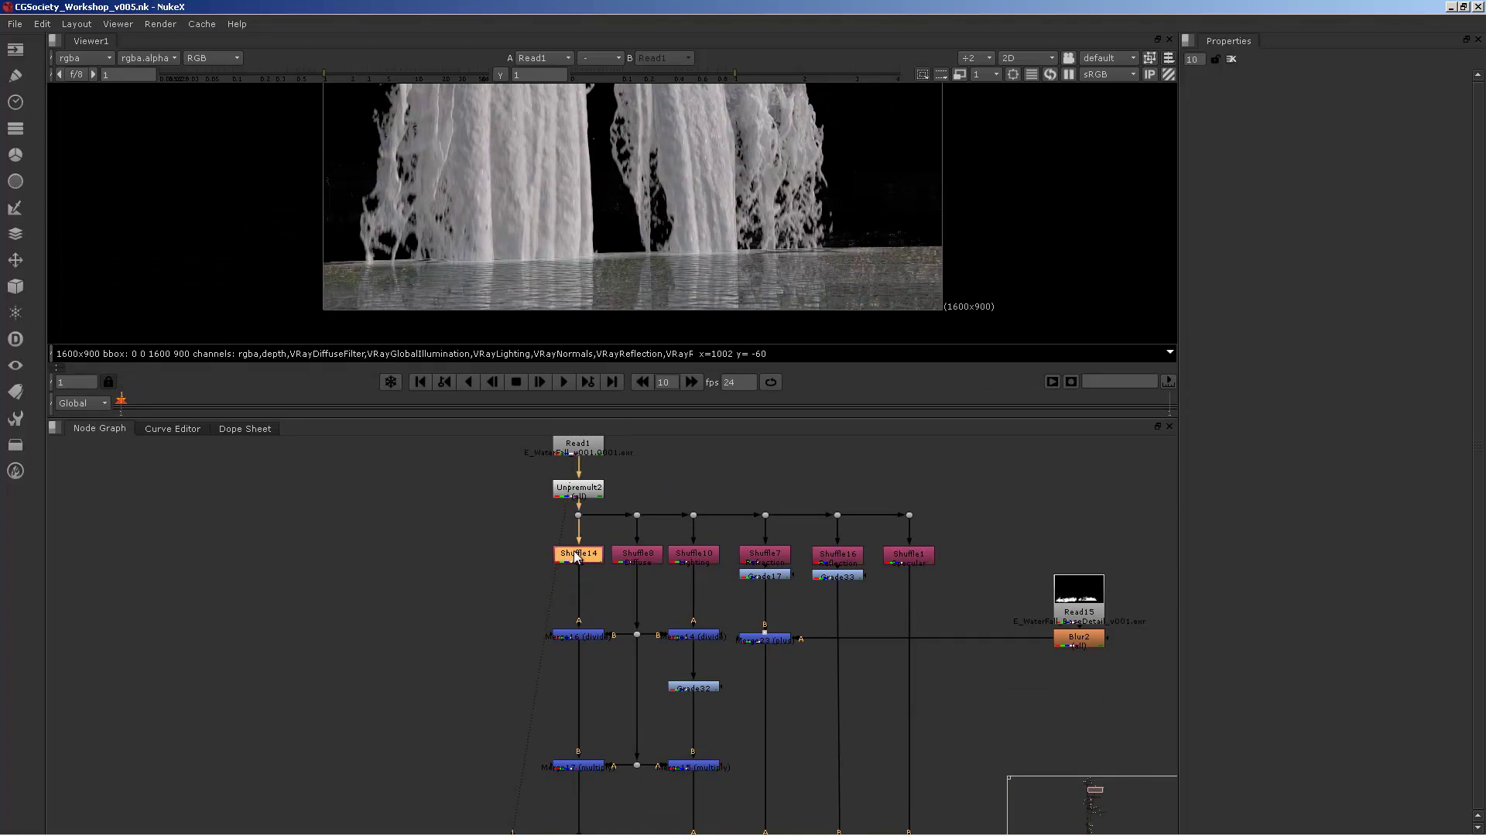
{"action": "left_click", "coordinate": [713, 555]}
{"action": "middle_click_drag", "start_coordinate": [704, 621], "coordinate": [701, 575]}
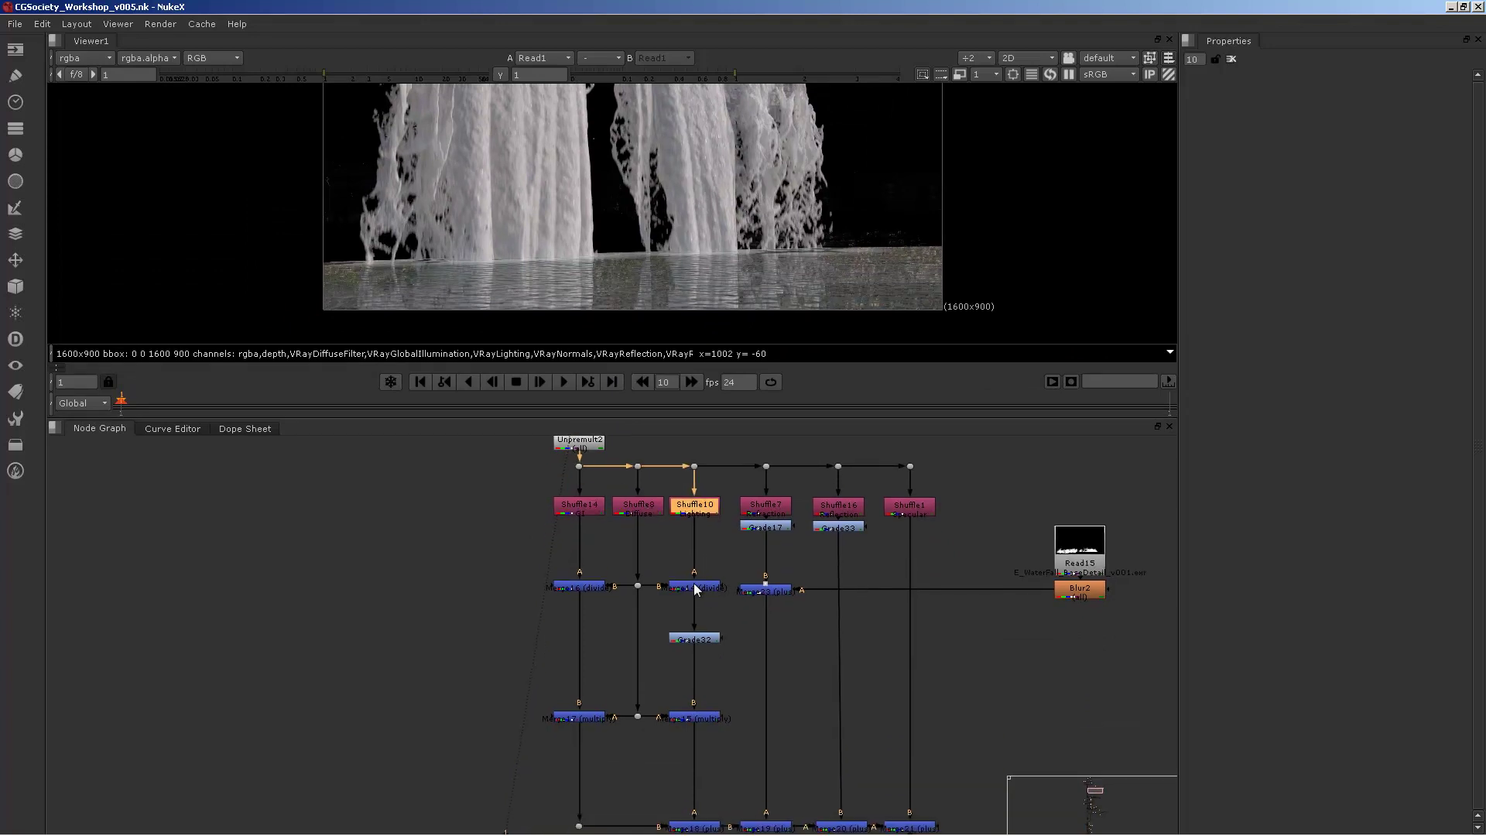
Show the Lighting branch's divide merge and its Grade32 individually in the viewer, and open Grade32's properties.
{"action": "left_click", "coordinate": [697, 585]}
{"action": "key", "text": "1"}
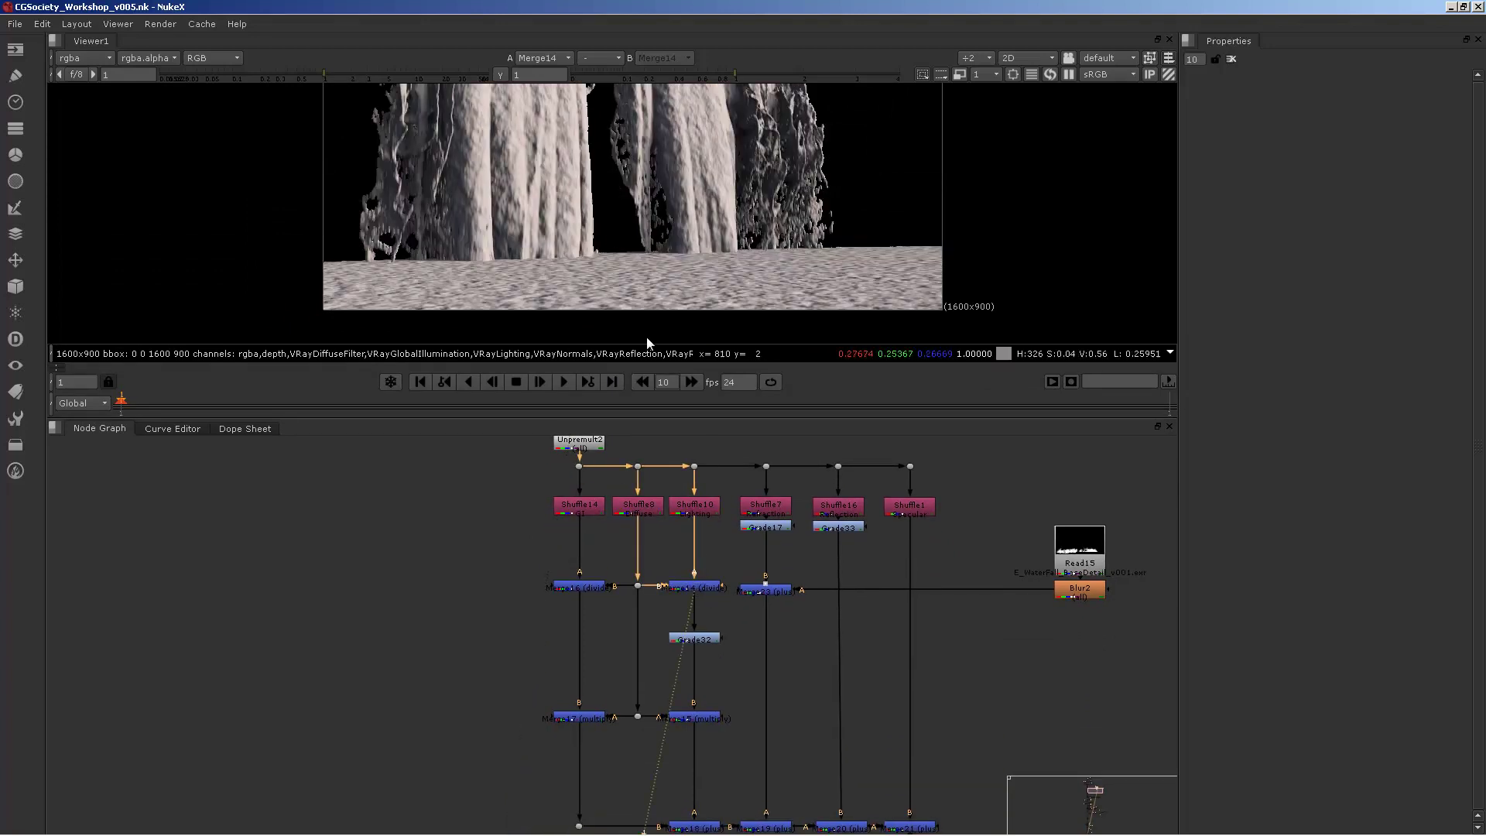
{"action": "left_click", "coordinate": [696, 639]}
{"action": "key", "text": "1"}
{"action": "double_click", "coordinate": [697, 639]}
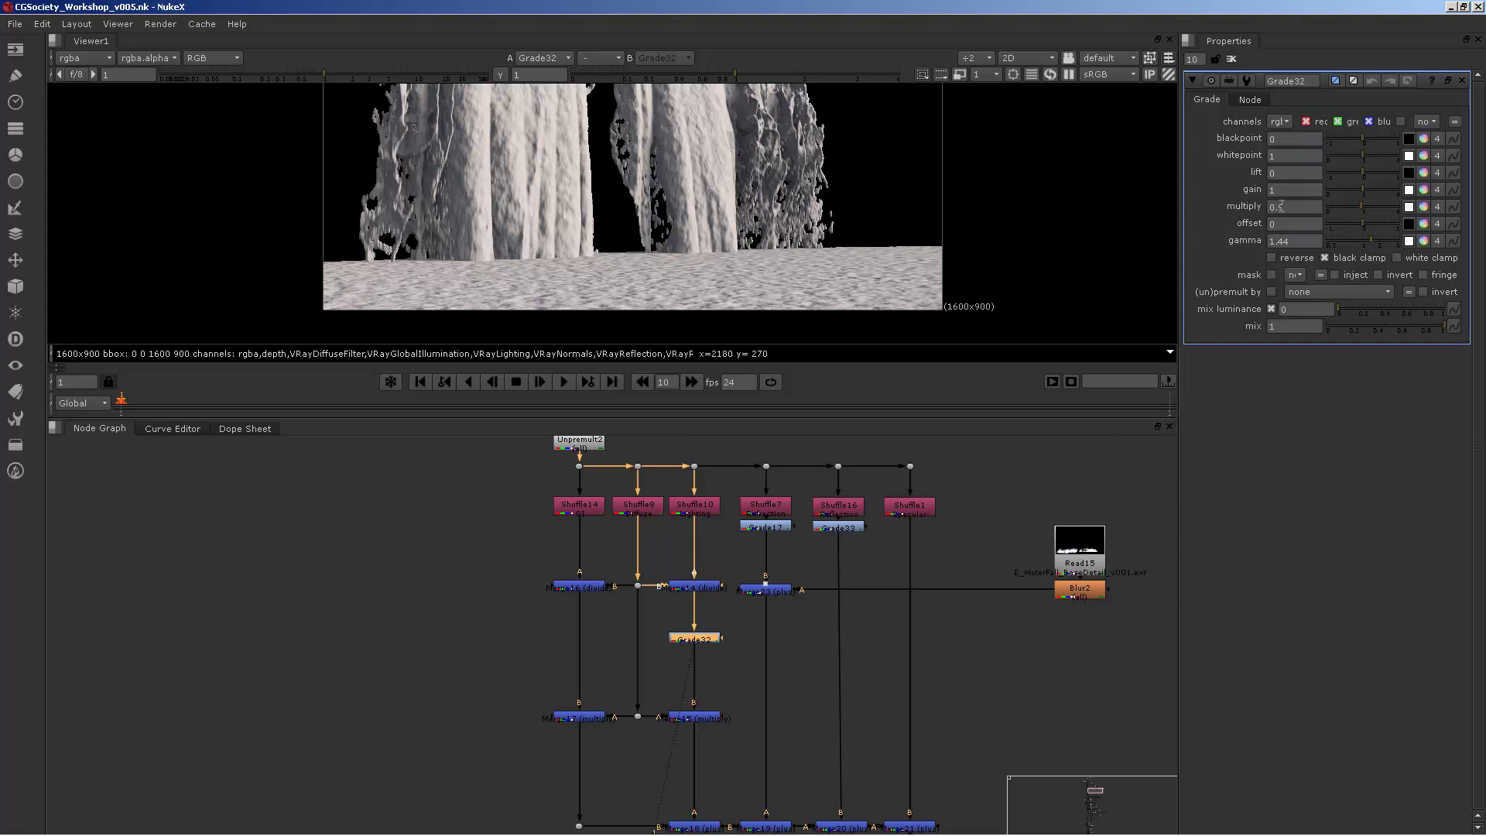
Show the multiply merge directly beneath Grade32 in the viewer to see the graded Lighting result.
{"action": "middle_click_drag", "start_coordinate": [725, 670], "coordinate": [731, 635]}
{"action": "left_click", "coordinate": [702, 683]}
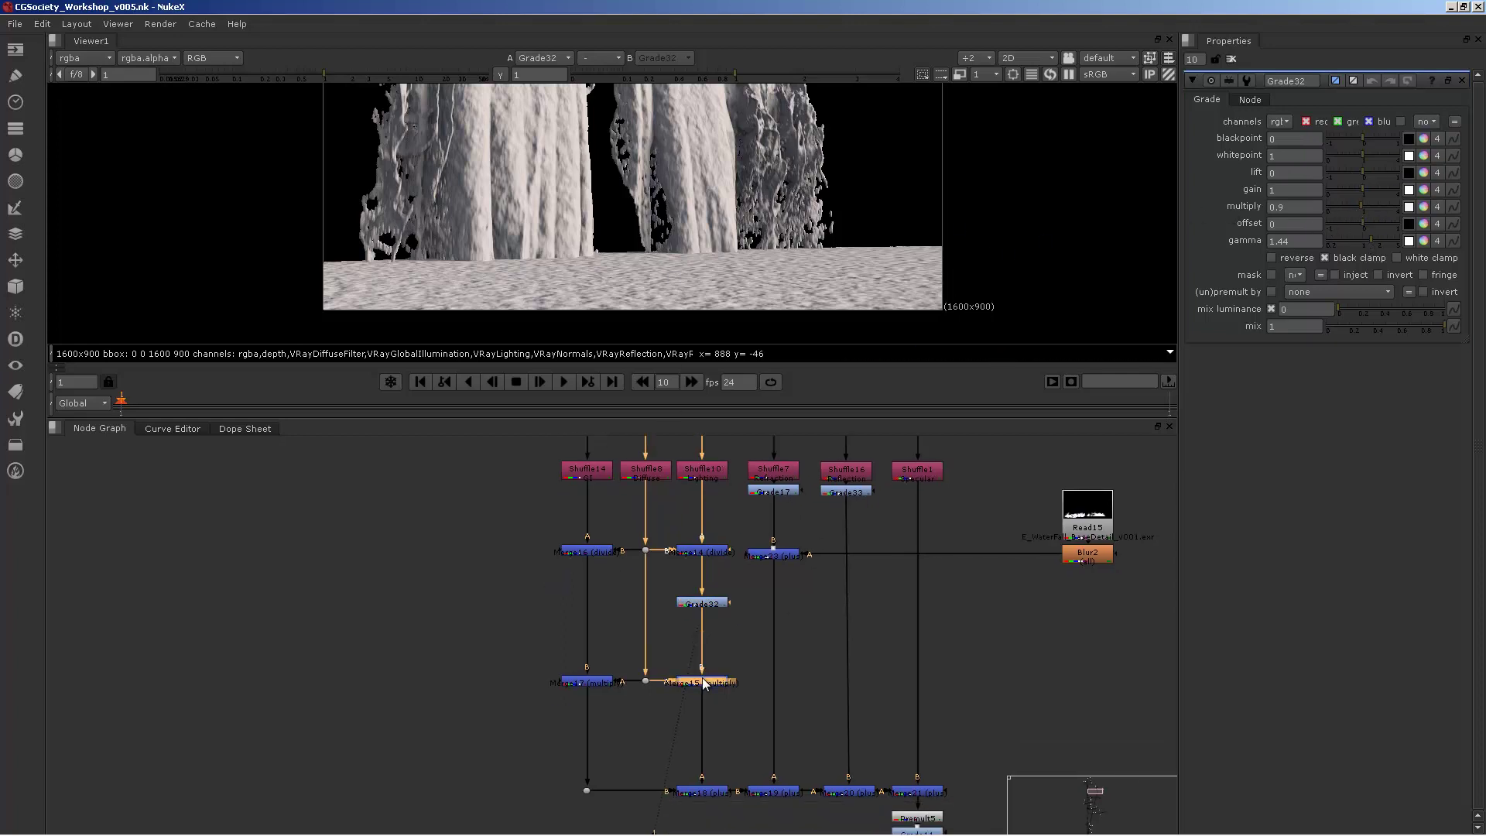
{"action": "key", "text": "1"}
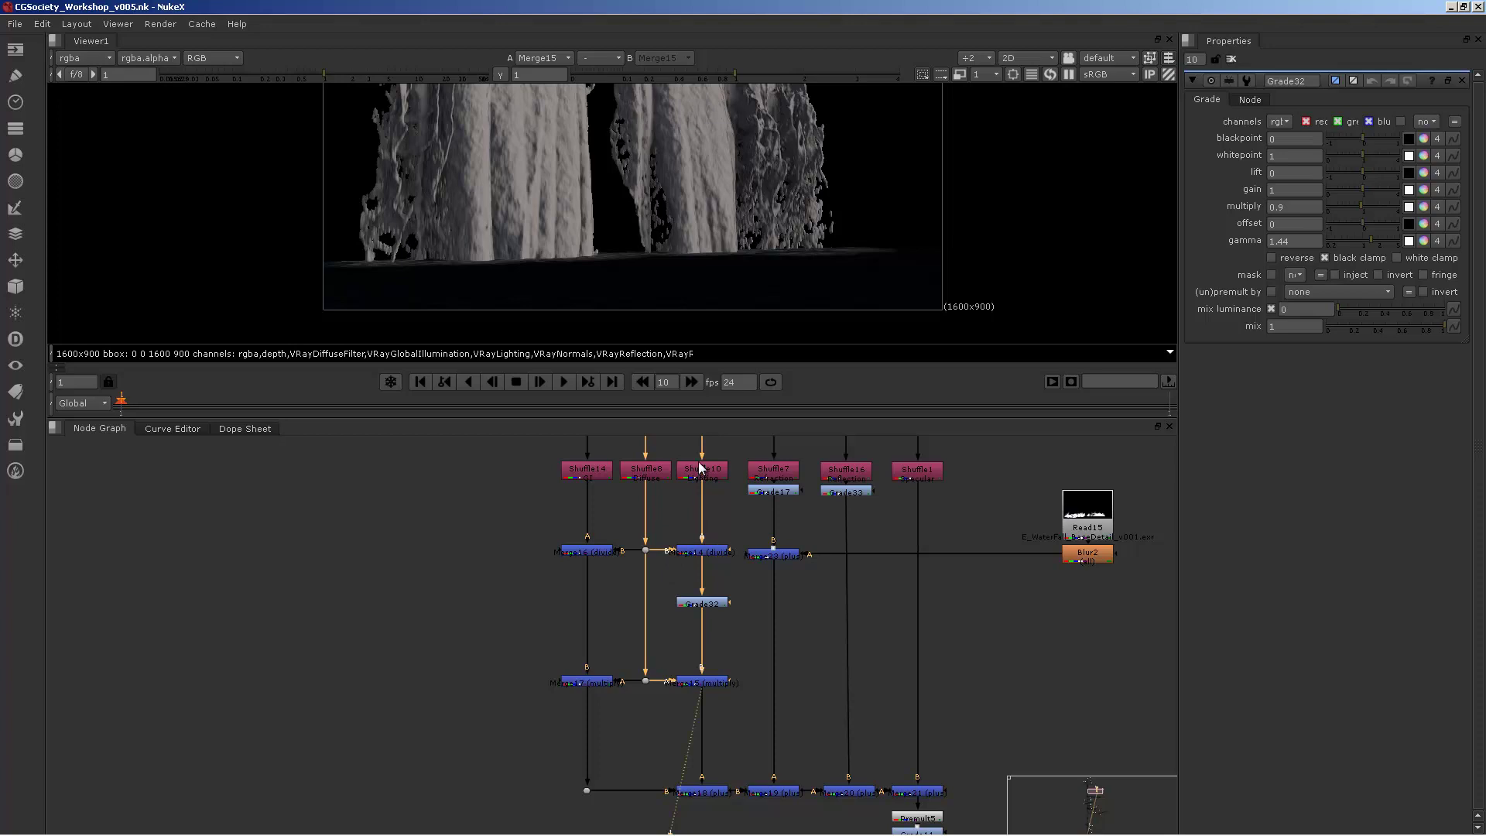
Select the Lighting shuffle and the Diffuse shuffle individually to trace their paths down to the multiply merges.
{"action": "left_click", "coordinate": [703, 470]}
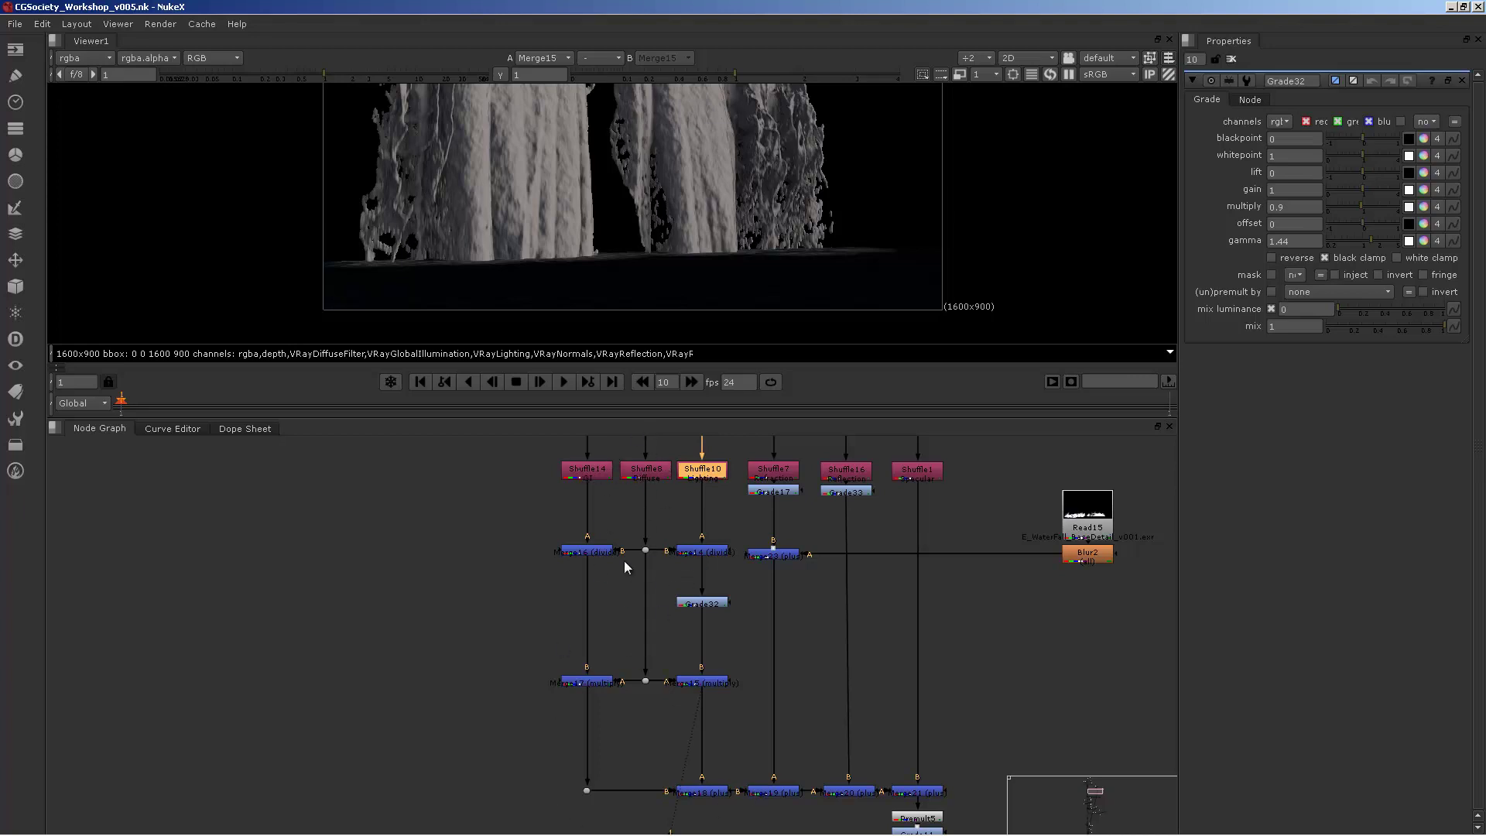
{"action": "middle_click_drag", "start_coordinate": [672, 550], "coordinate": [672, 561]}
{"action": "left_click", "coordinate": [650, 481]}
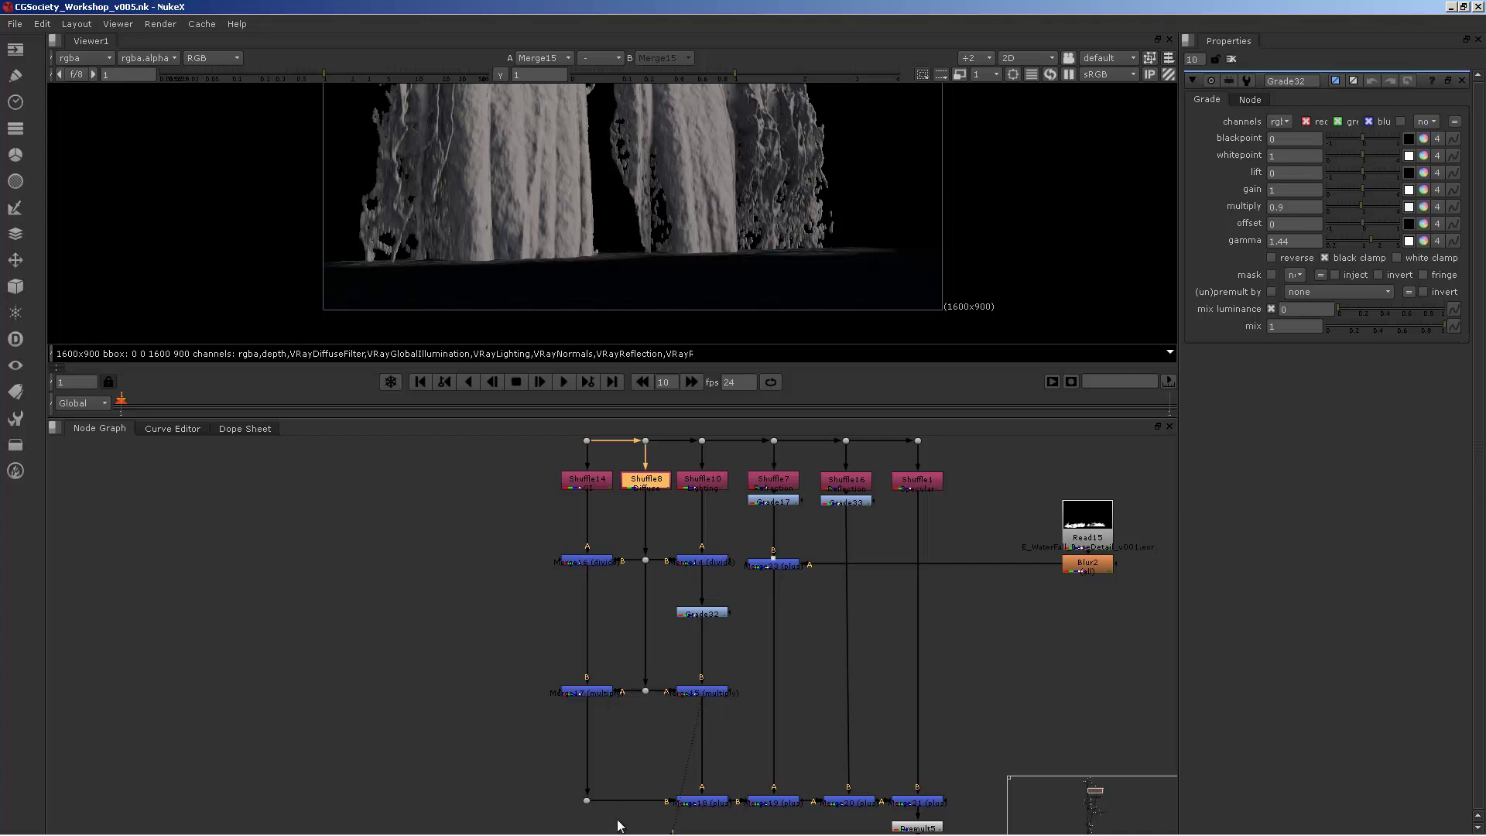
{"action": "middle_click_drag", "start_coordinate": [618, 820], "coordinate": [628, 760]}
{"action": "middle_click_drag", "start_coordinate": [658, 611], "coordinate": [643, 690]}
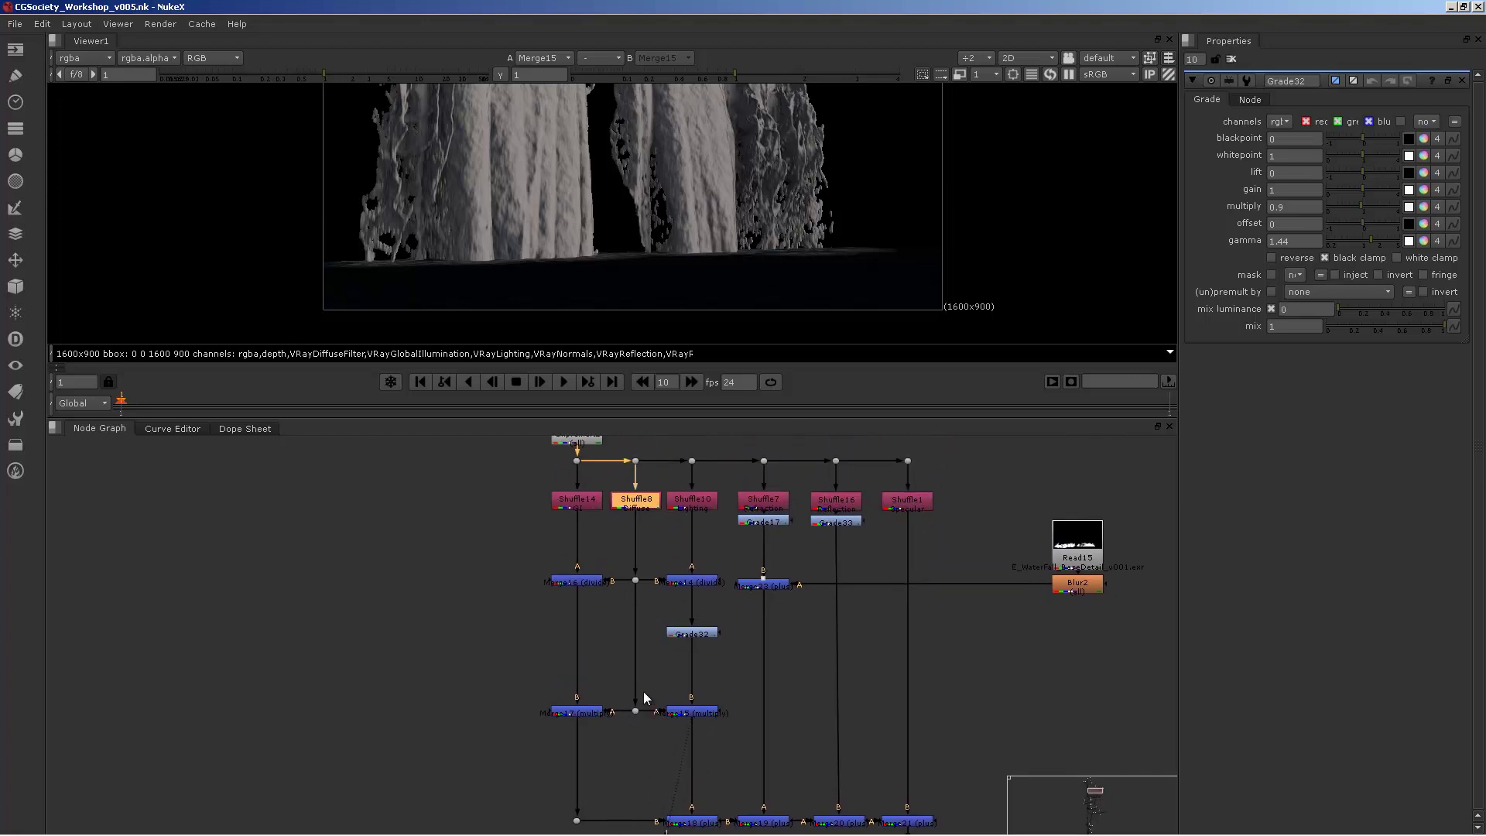
Select the divide merges, Grade32 and multiply merges together in the GI, Diffuse and Lighting branches.
{"action": "scroll", "coordinate": [625, 502], "scroll_direction": "down", "scroll_amount": 1}
{"action": "left_click_drag", "start_coordinate": [518, 532], "coordinate": [713, 706]}
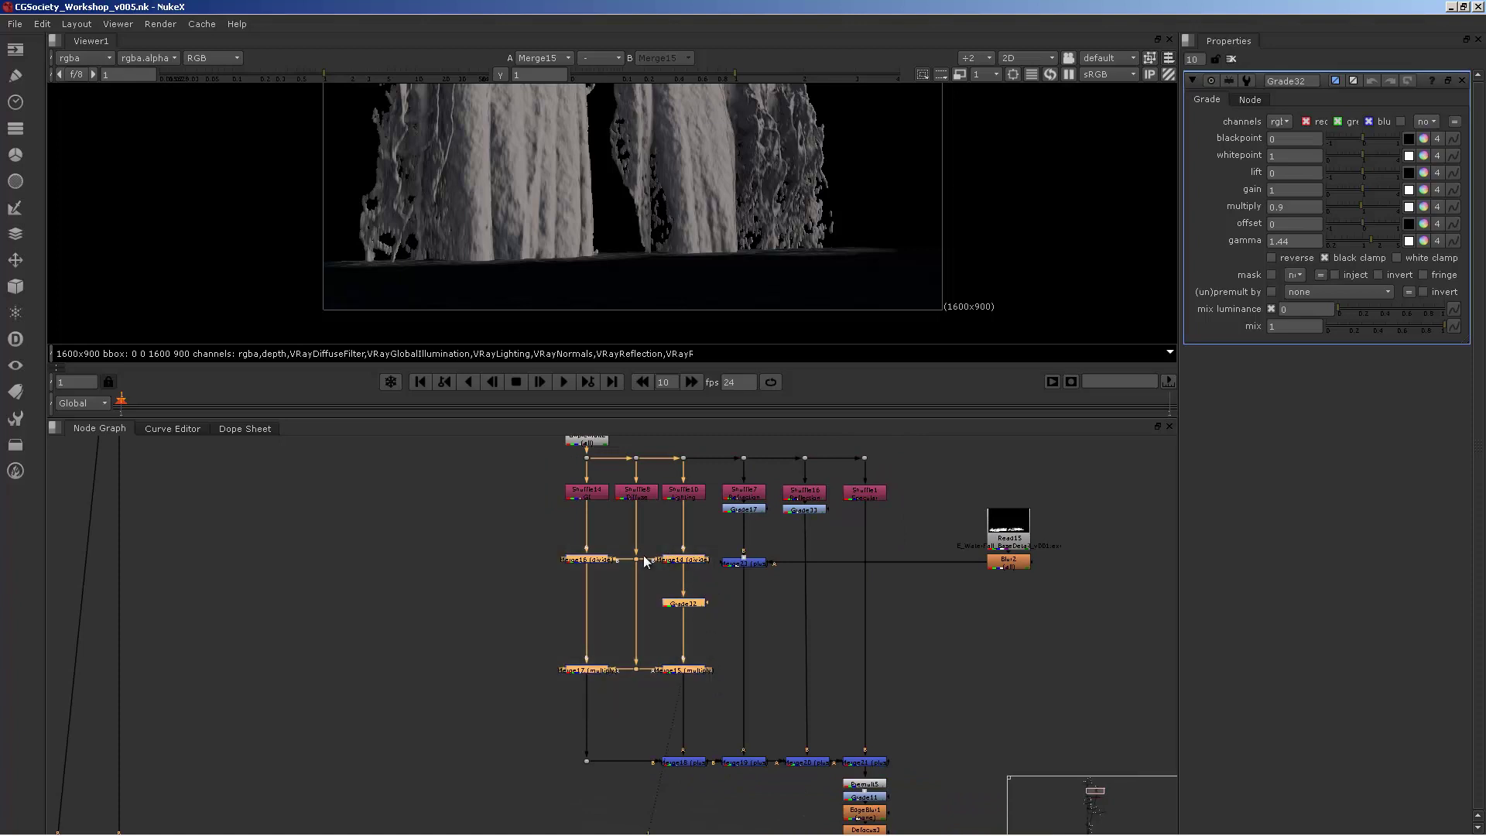
{"action": "middle_click_drag", "start_coordinate": [610, 513], "coordinate": [594, 473]}
{"action": "scroll", "coordinate": [625, 489], "scroll_direction": "up", "scroll_amount": 2}
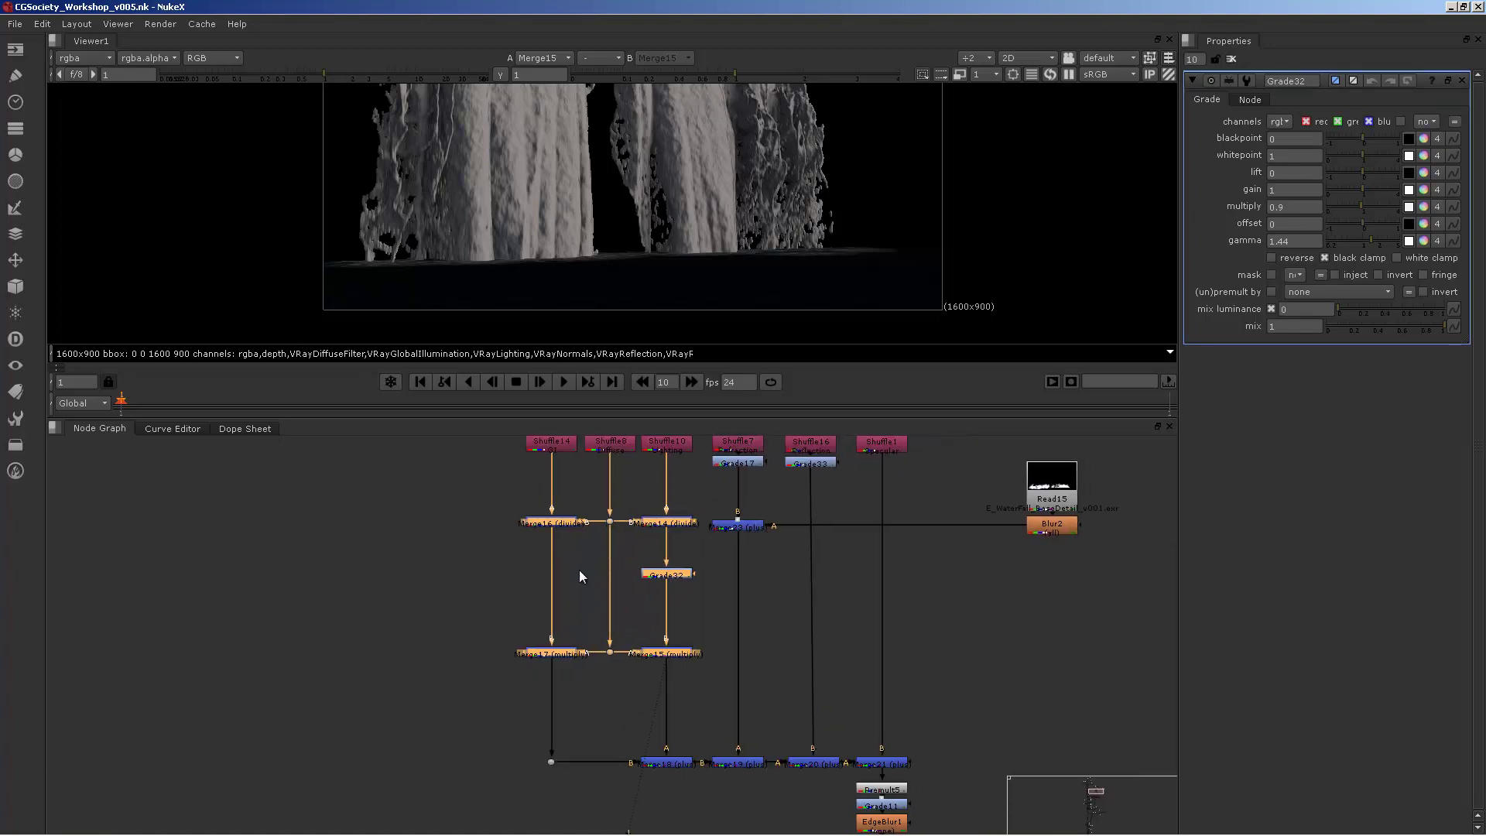
{"action": "middle_click_drag", "start_coordinate": [579, 570], "coordinate": [512, 522]}
Trace the GI and Lighting shuffles down to Merge18, show that plus merge in the viewer and open its properties.
{"action": "left_click", "coordinate": [510, 466]}
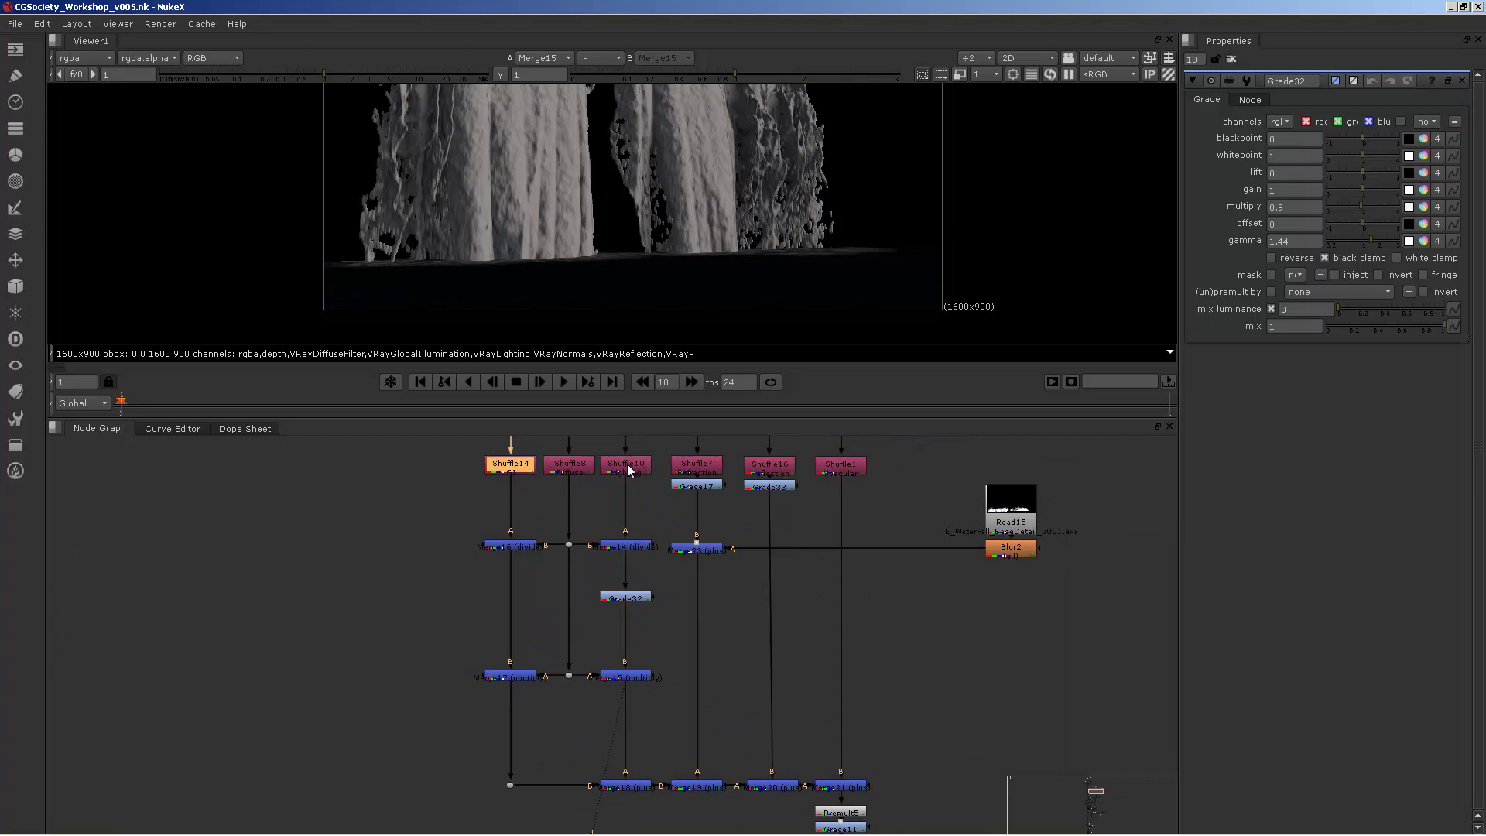
{"action": "left_click", "coordinate": [627, 464]}
{"action": "left_click", "coordinate": [629, 786]}
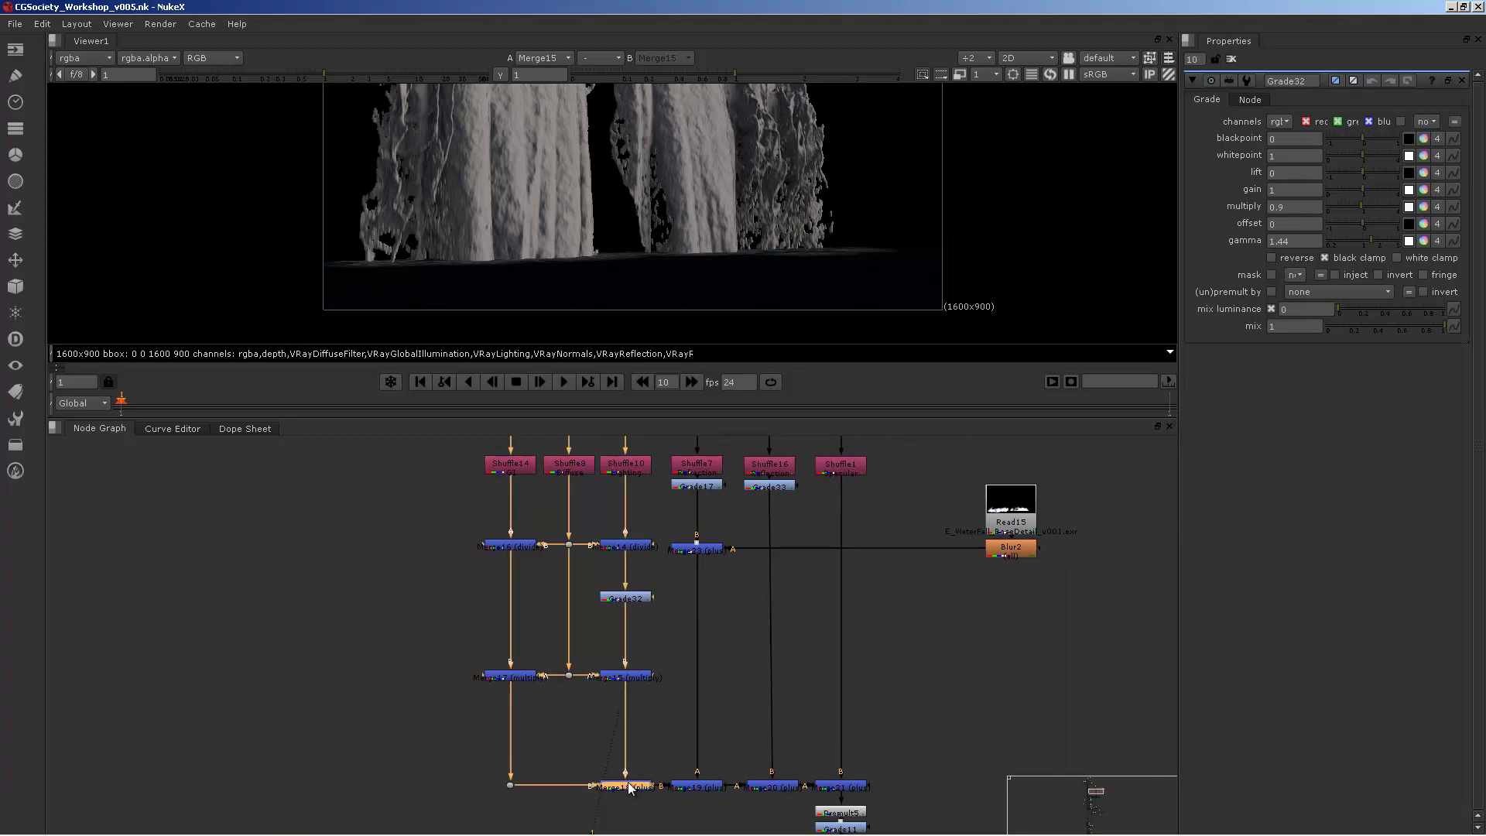
{"action": "key", "text": "1"}
{"action": "middle_click_drag", "start_coordinate": [640, 219], "coordinate": [645, 232]}
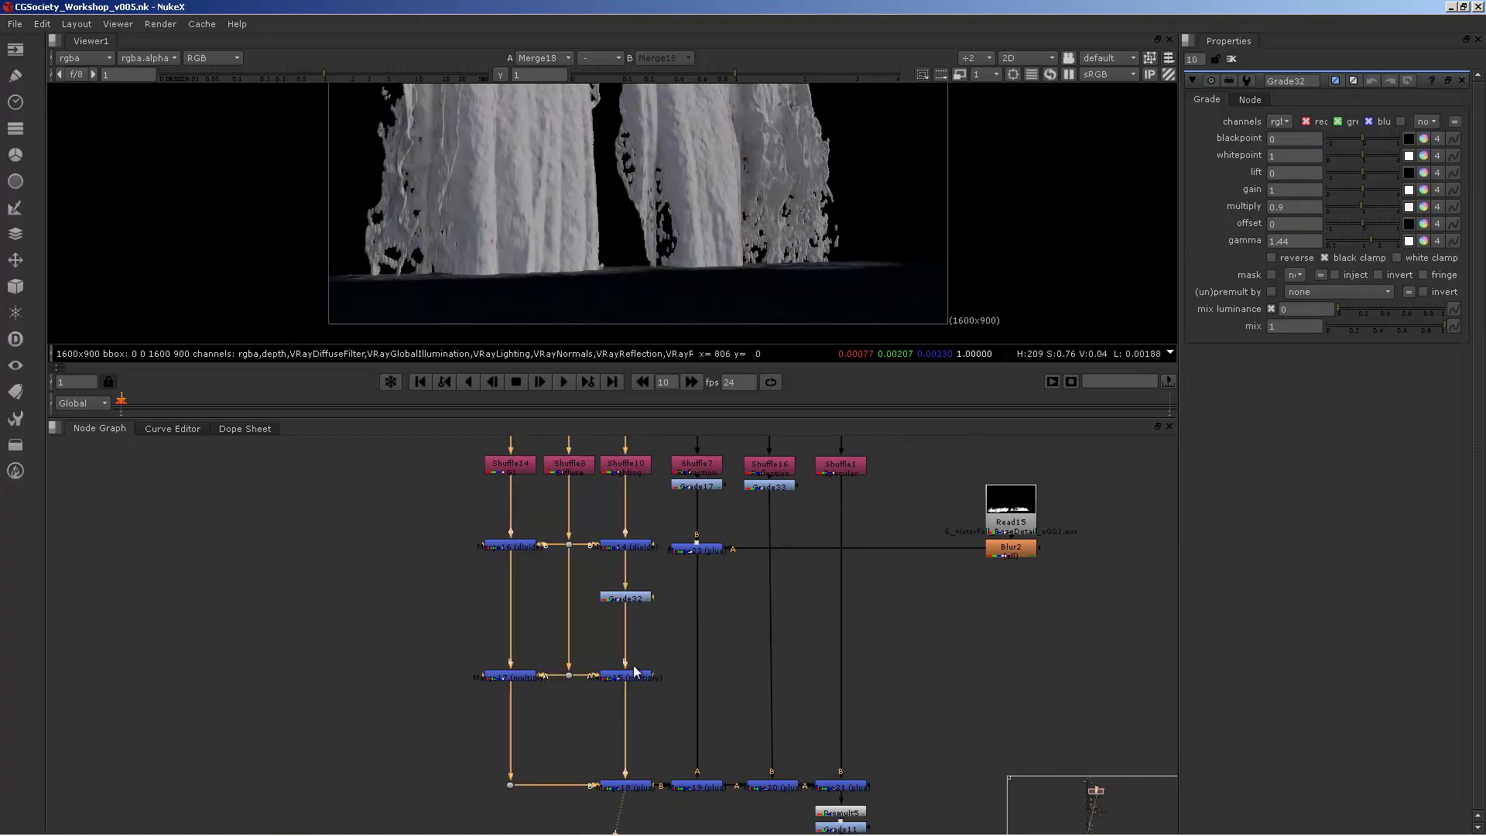
{"action": "double_click", "coordinate": [629, 787]}
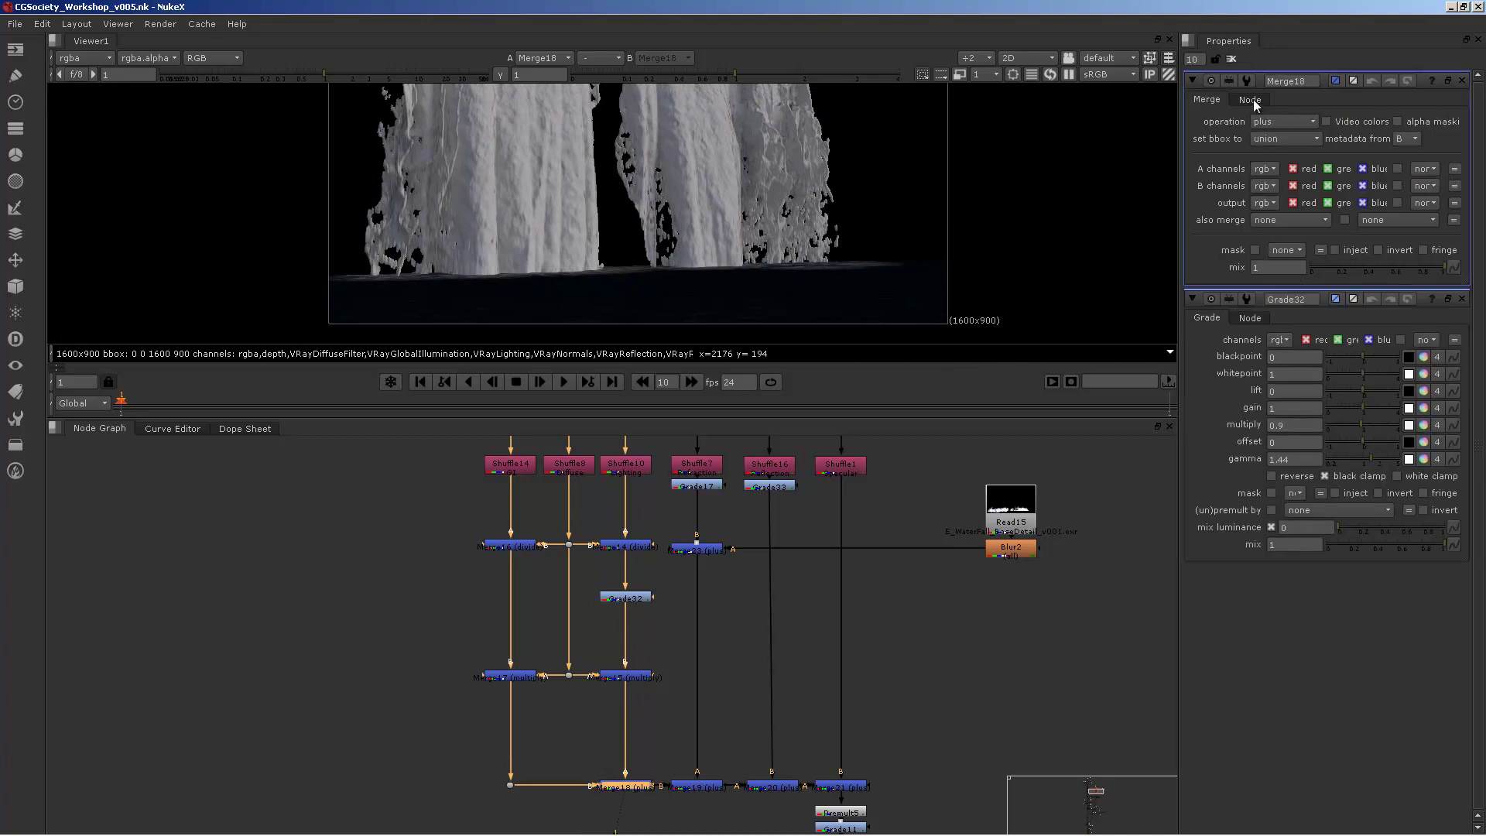
Widen the properties area and open the GI shuffle's properties.
{"action": "left_click_drag", "start_coordinate": [1182, 169], "coordinate": [1061, 191]}
{"action": "middle_click_drag", "start_coordinate": [624, 598], "coordinate": [636, 660]}
{"action": "double_click", "coordinate": [510, 522]}
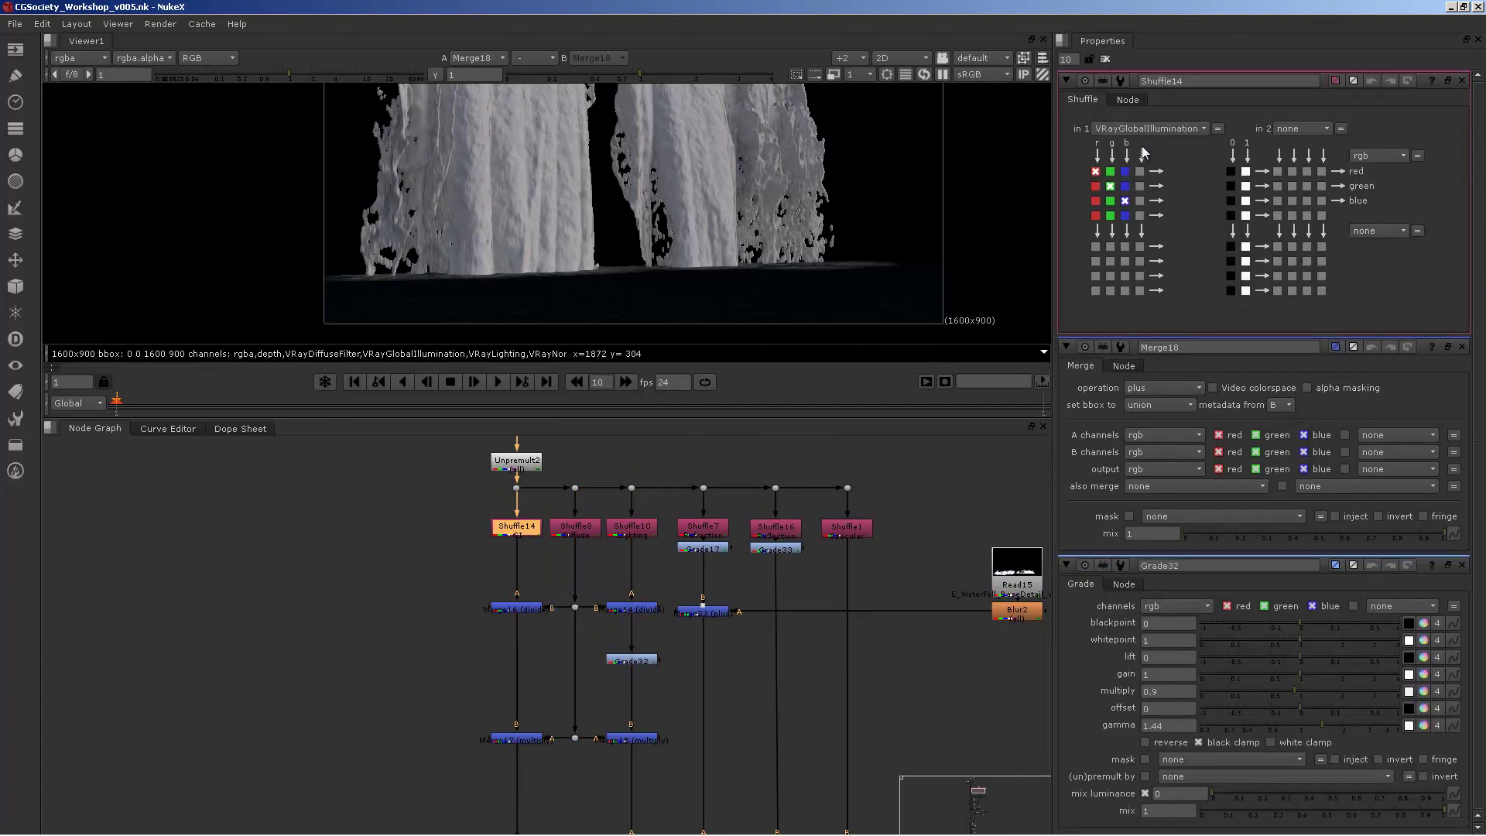
Show Read1 in the viewer and enlarge the viewer area to fit the whole waterfall image.
{"action": "middle_click_drag", "start_coordinate": [510, 463], "coordinate": [506, 551]}
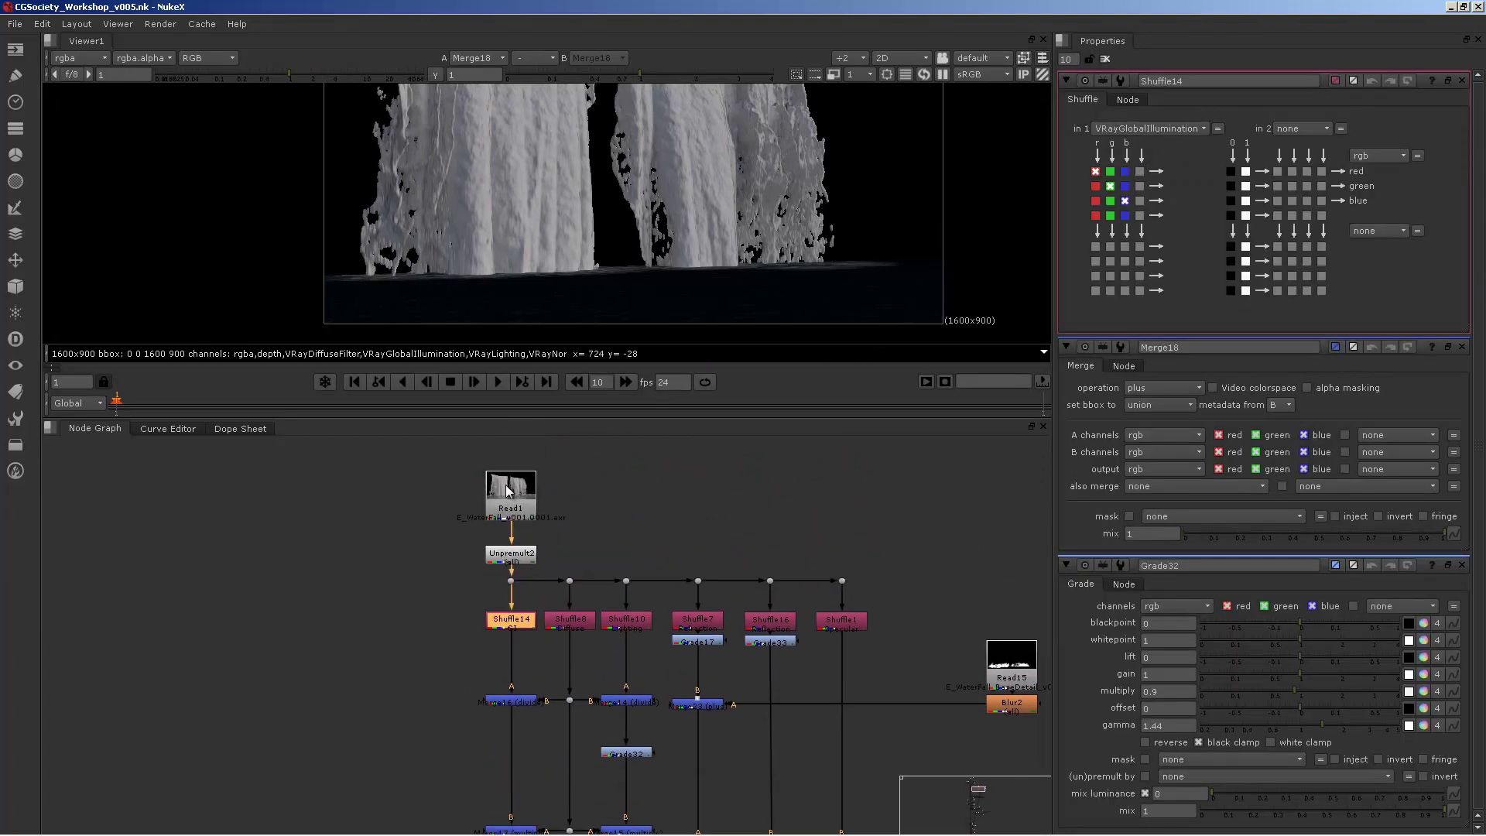
{"action": "left_click", "coordinate": [506, 486]}
{"action": "key", "text": "1"}
{"action": "left_click_drag", "start_coordinate": [466, 419], "coordinate": [465, 592]}
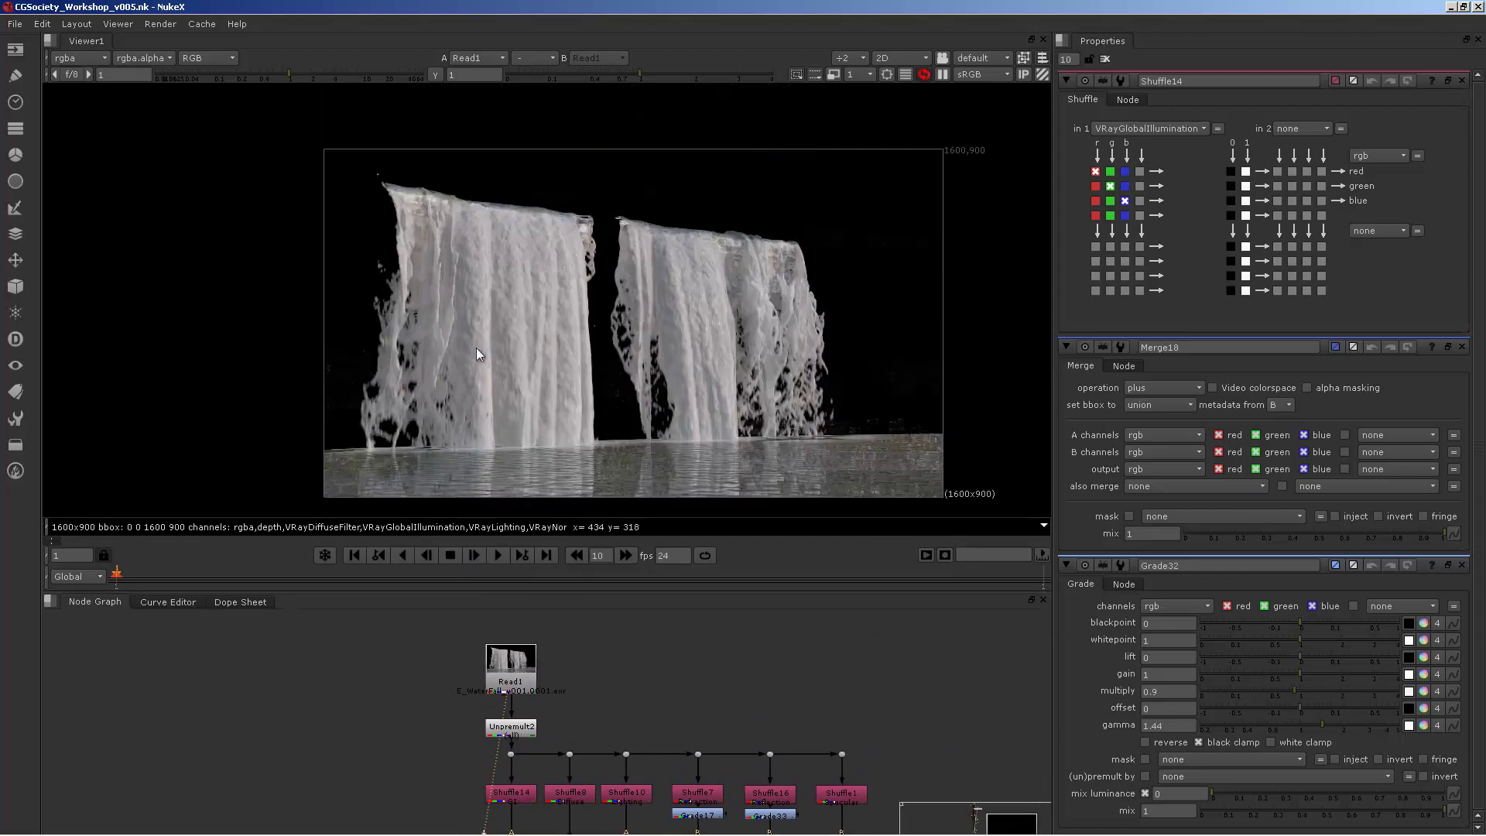
Display Read1's VRayDiffuseFilter and VRayGlobalIllumination layers individually, and set the viewer to the rgb layer.
{"action": "left_click", "coordinate": [80, 57]}
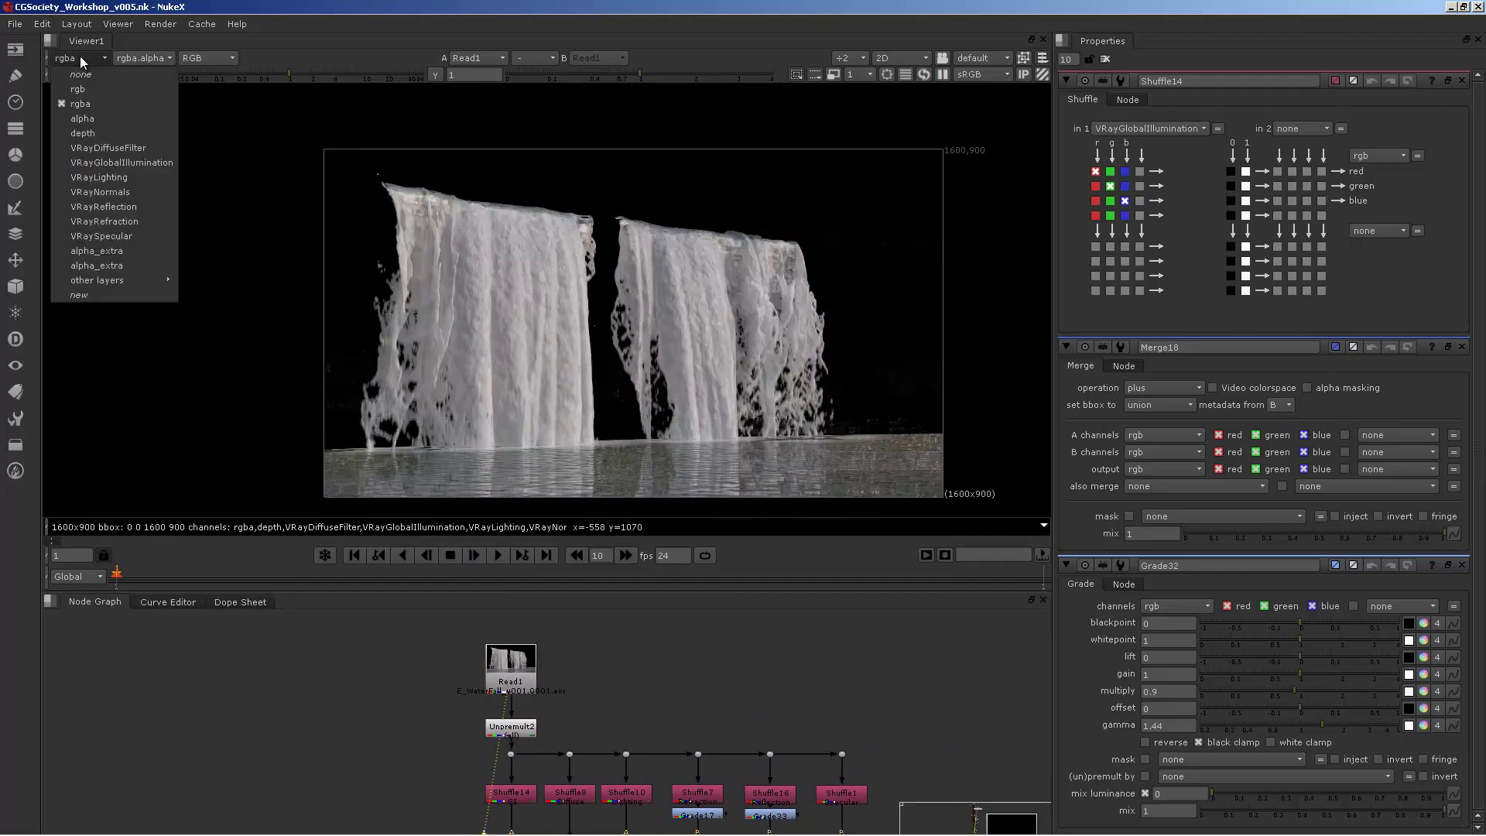
{"action": "left_click", "coordinate": [95, 149]}
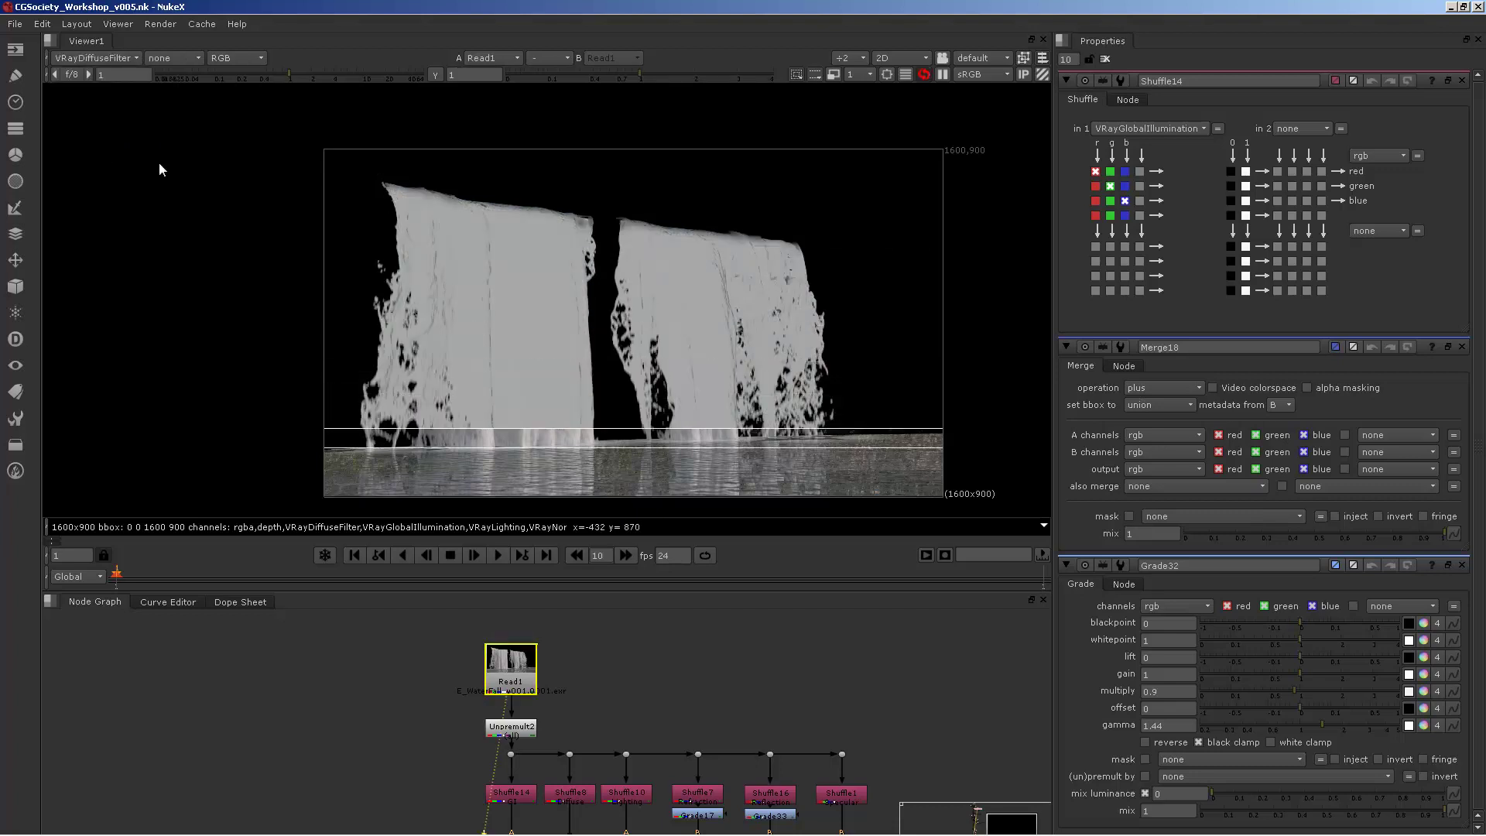
{"action": "left_click", "coordinate": [100, 58]}
{"action": "left_click", "coordinate": [93, 158]}
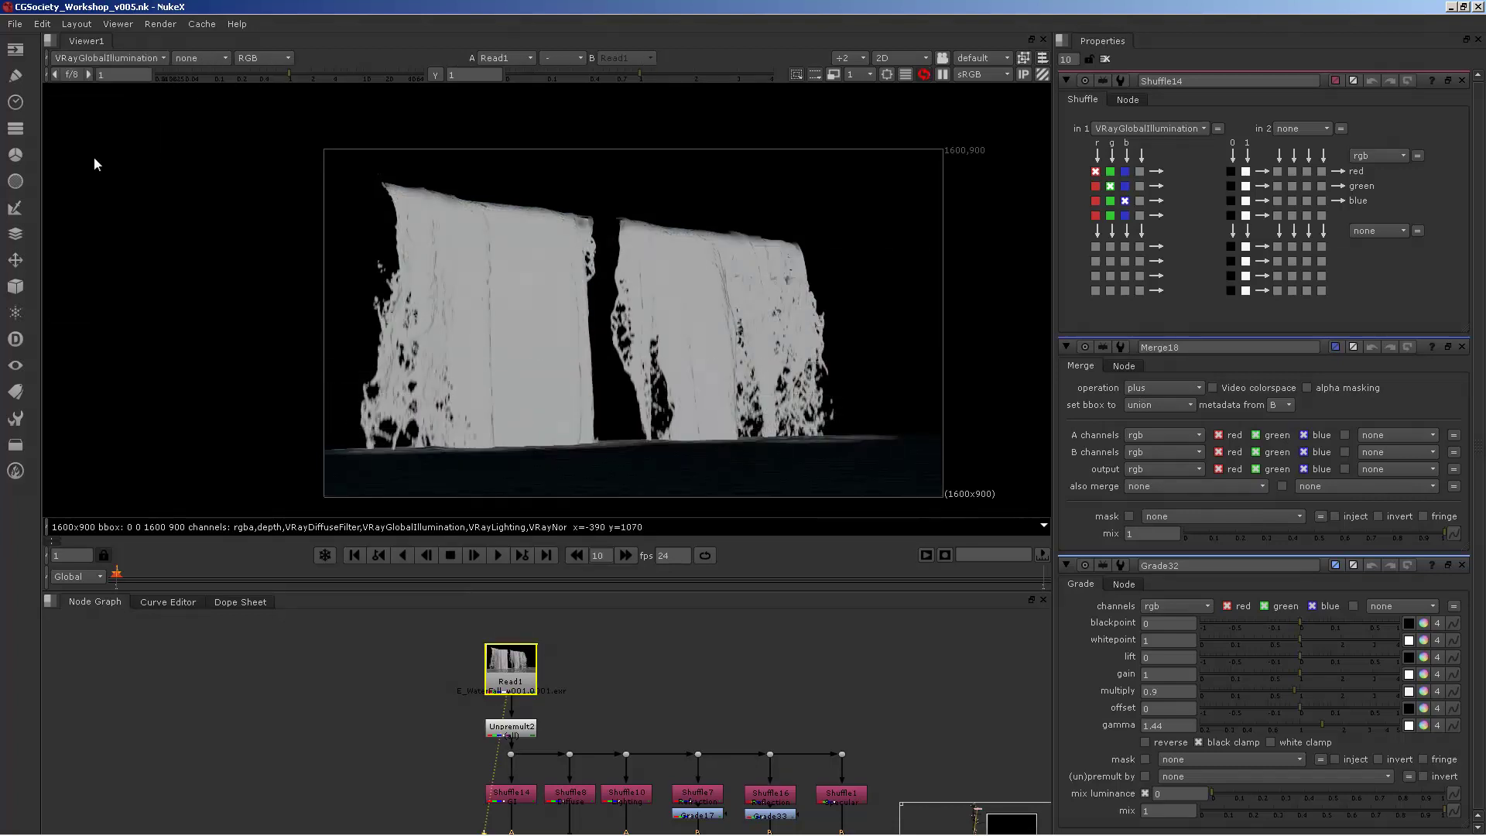
{"action": "left_click", "coordinate": [118, 58]}
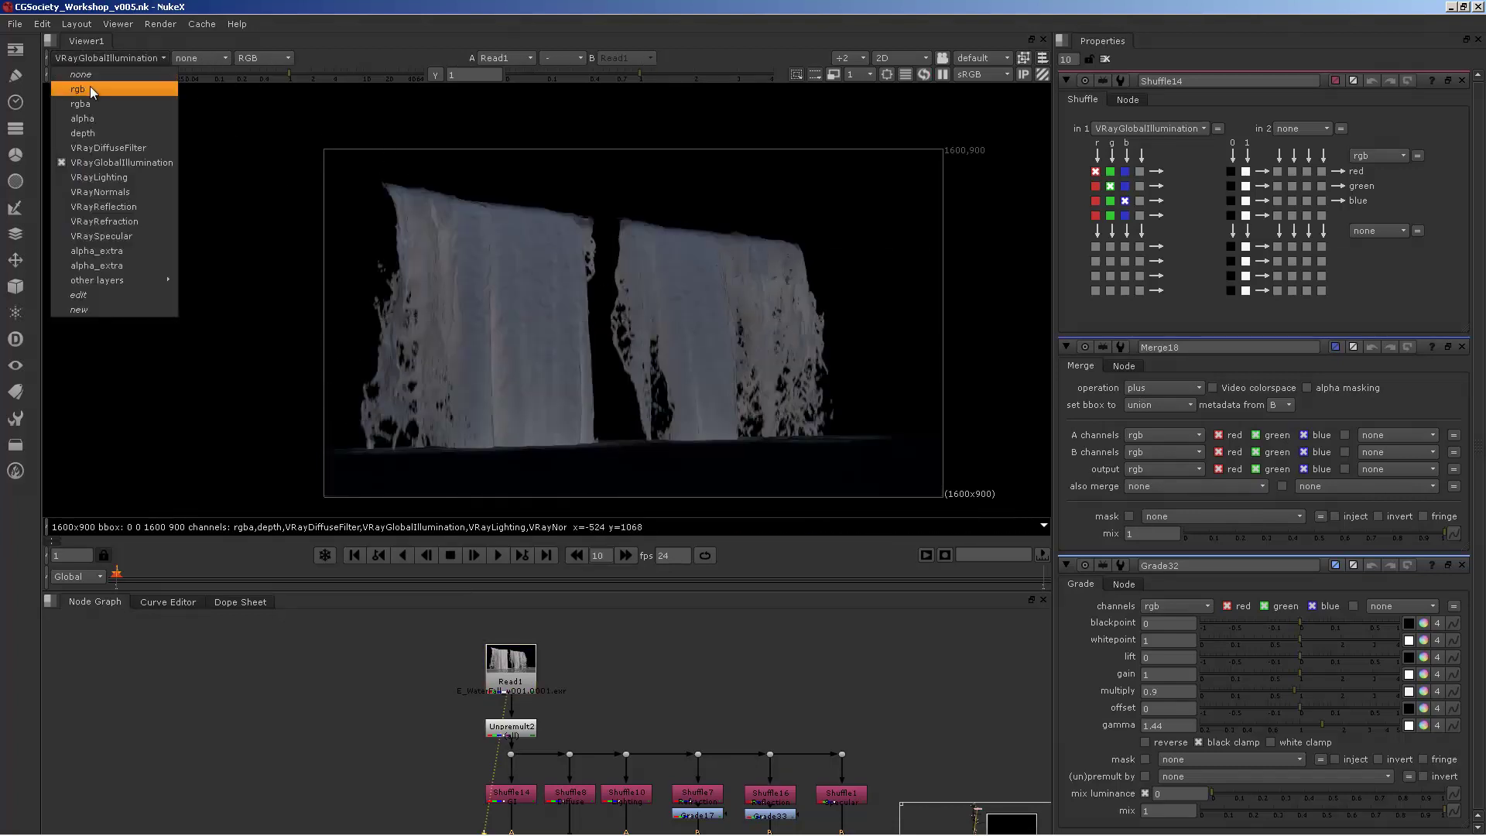
{"action": "left_click", "coordinate": [96, 112]}
Show the GI shuffle (Shuffle14) in the viewer and examine its VRayGlobalIllumination to rgb routing.
{"action": "middle_click_drag", "start_coordinate": [643, 775], "coordinate": [623, 635]}
{"action": "left_click", "coordinate": [491, 654]}
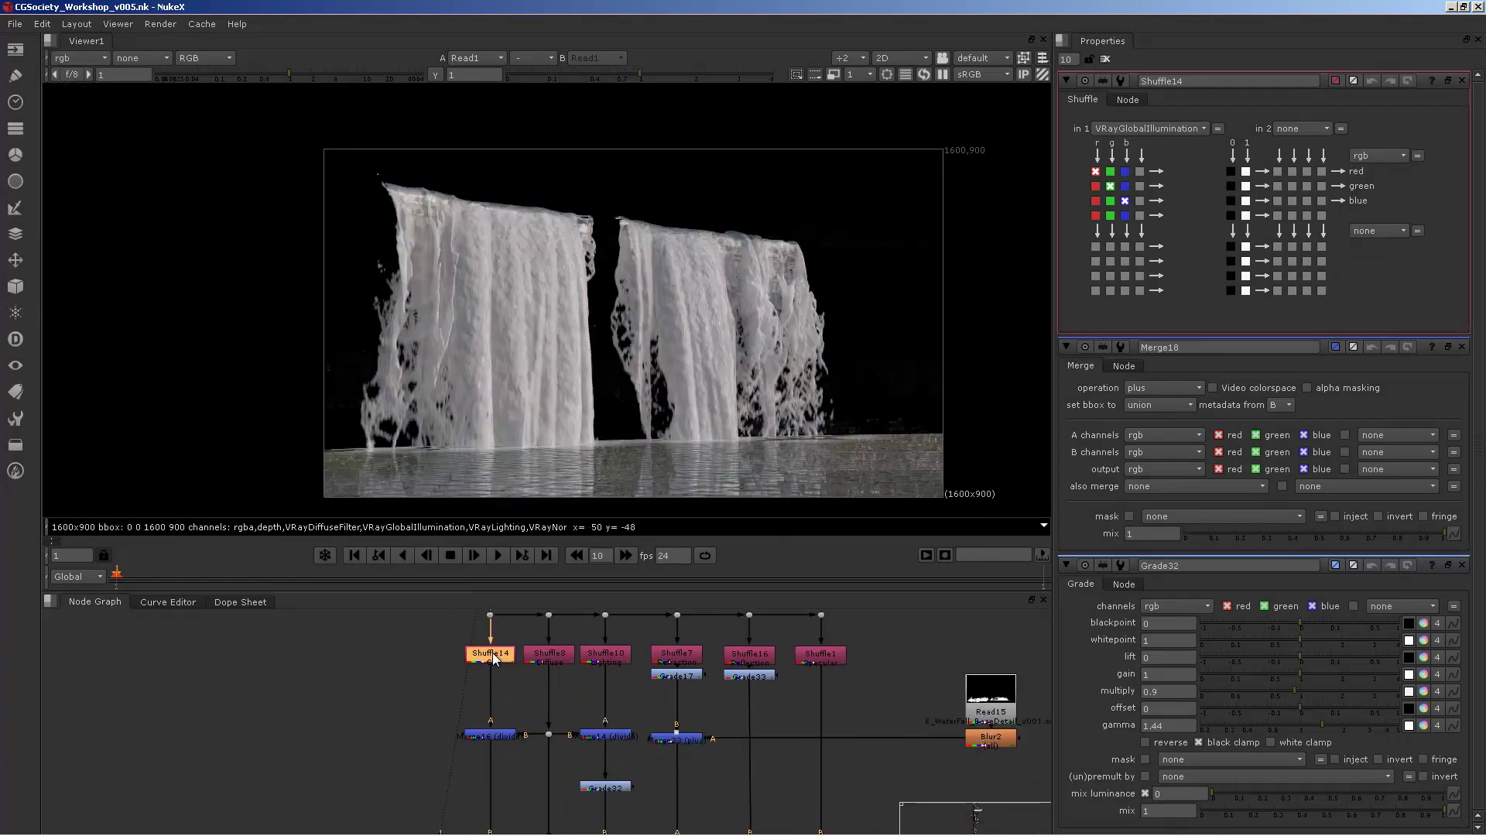
{"action": "key", "text": "1"}
{"action": "left_click", "coordinate": [493, 658]}
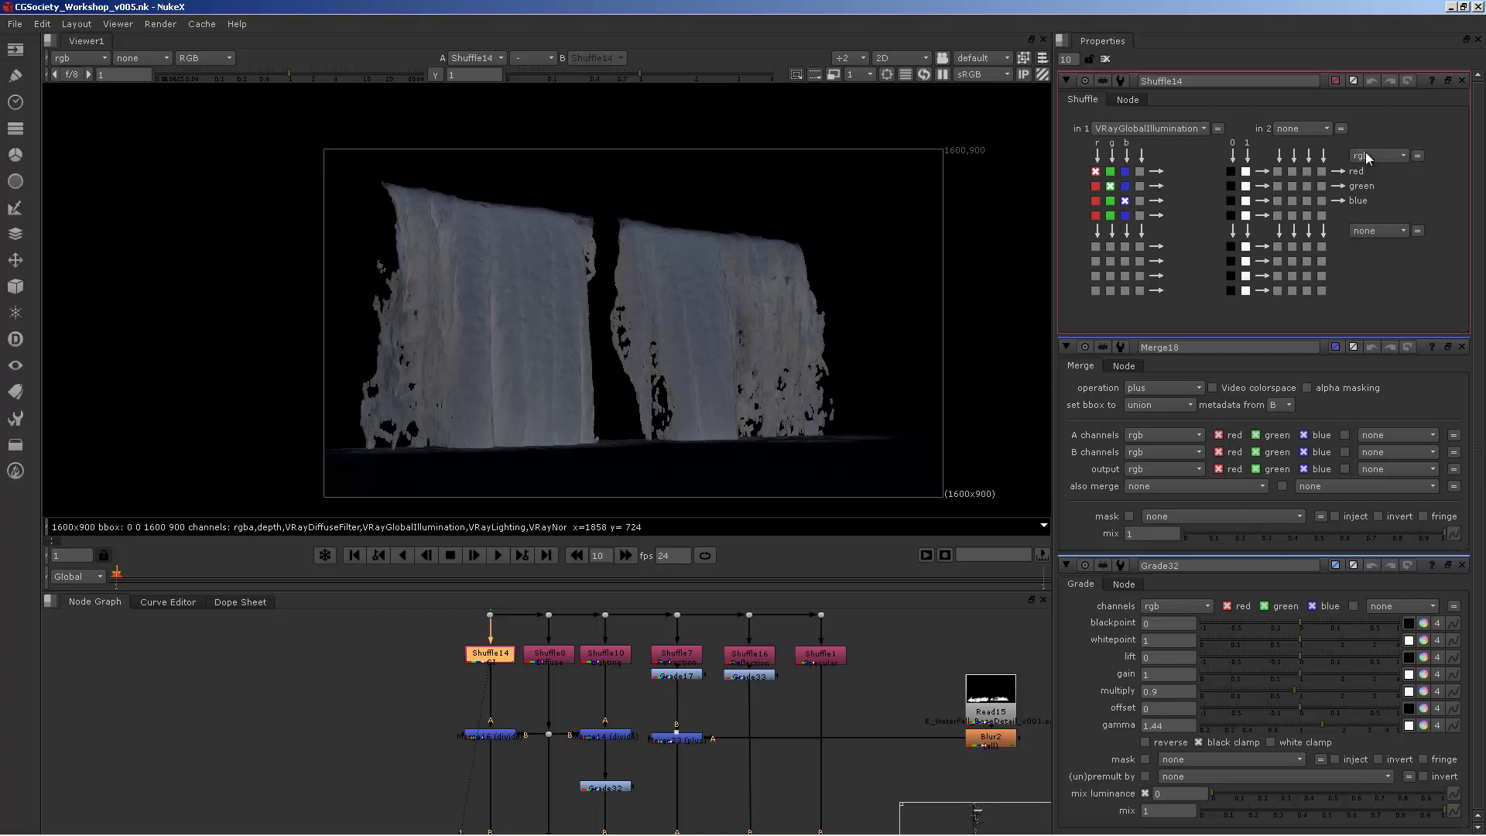
Show the GI branch's divide merge, Merge16, in the viewer and open its properties.
{"action": "middle_click_drag", "start_coordinate": [701, 680], "coordinate": [722, 580]}
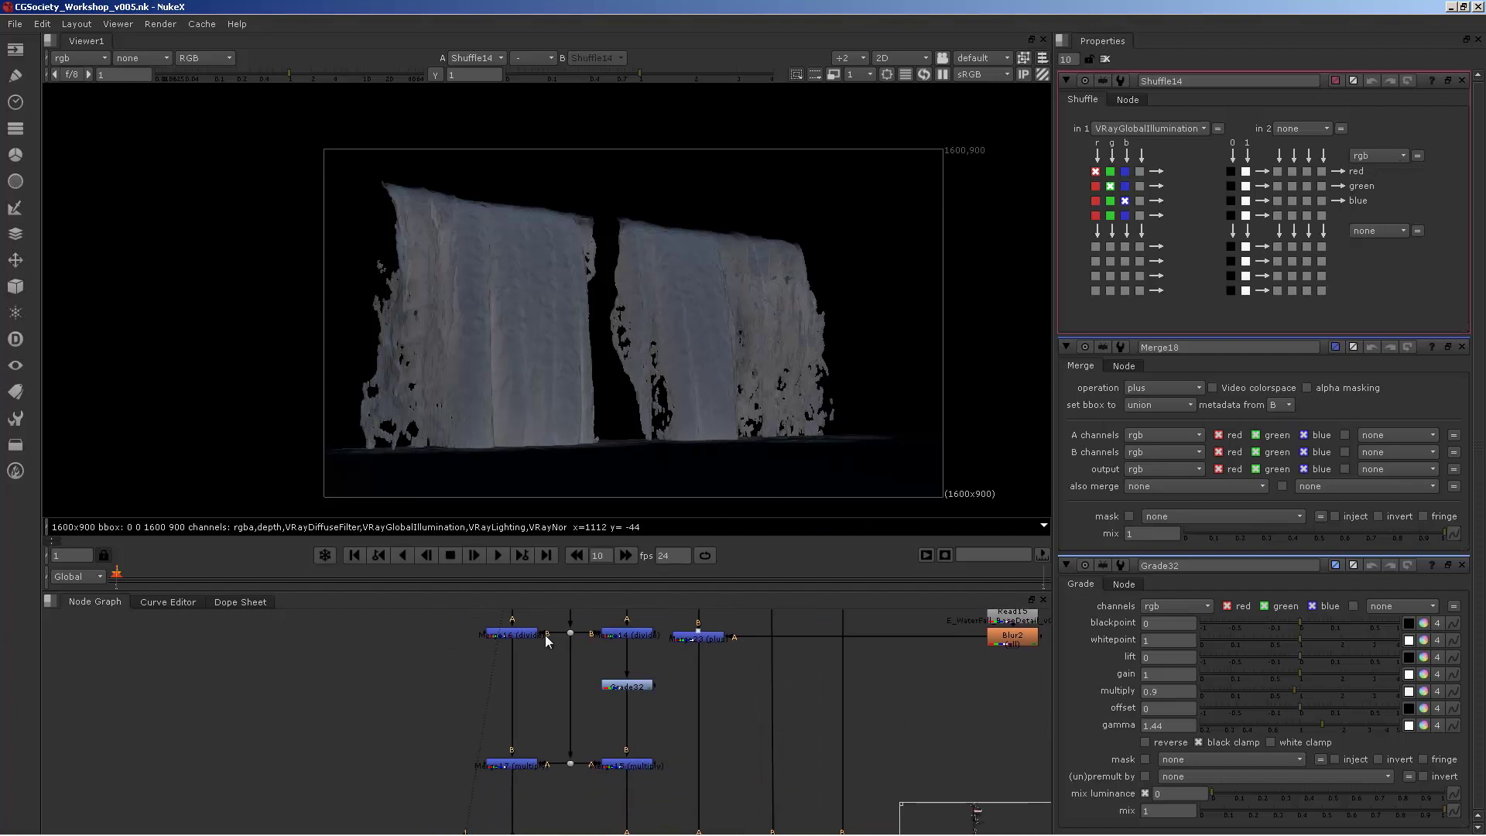
{"action": "left_click", "coordinate": [507, 630]}
{"action": "key", "text": "1"}
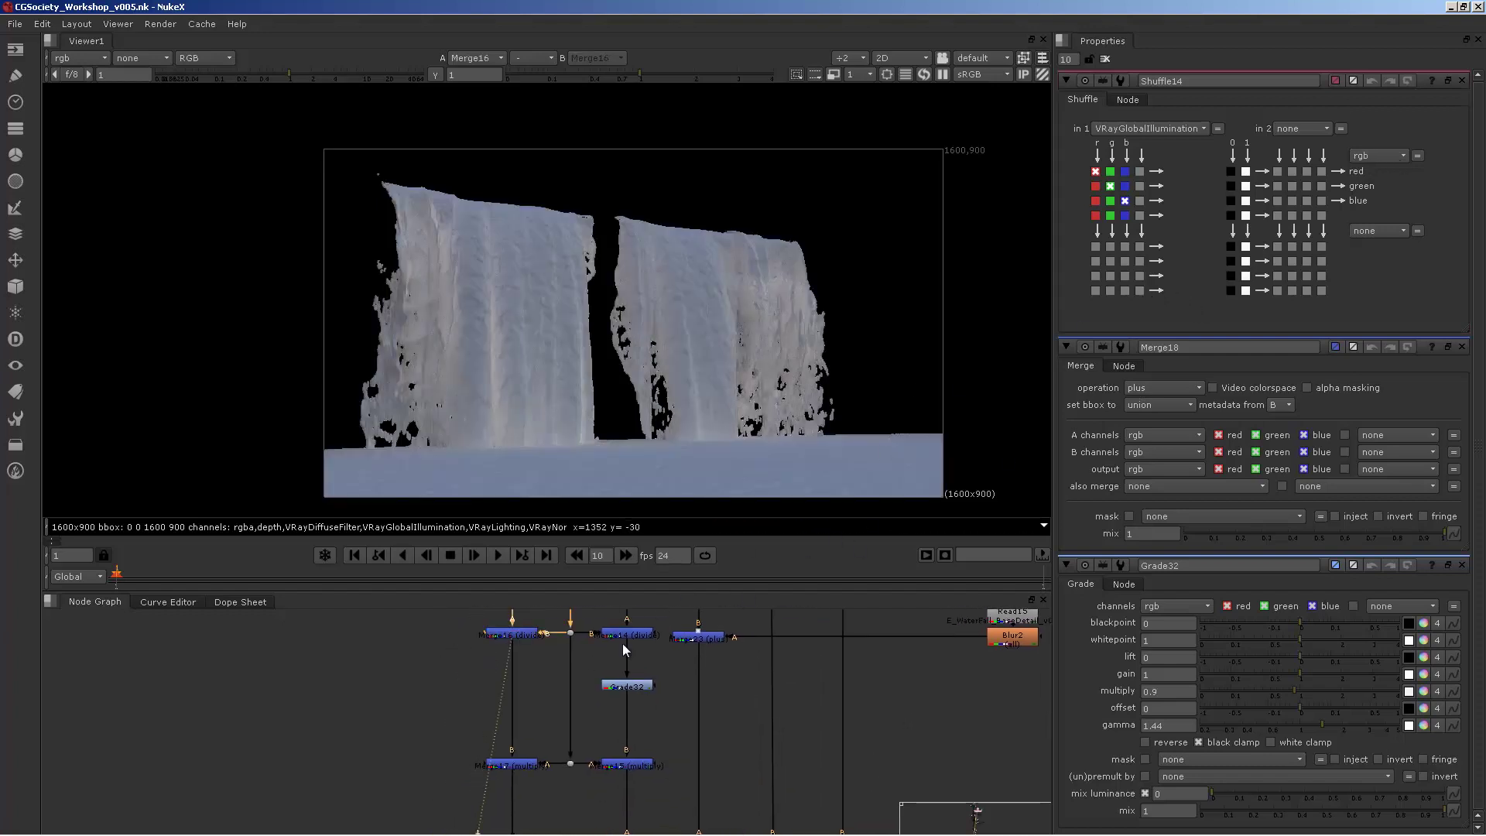
{"action": "double_click", "coordinate": [510, 636]}
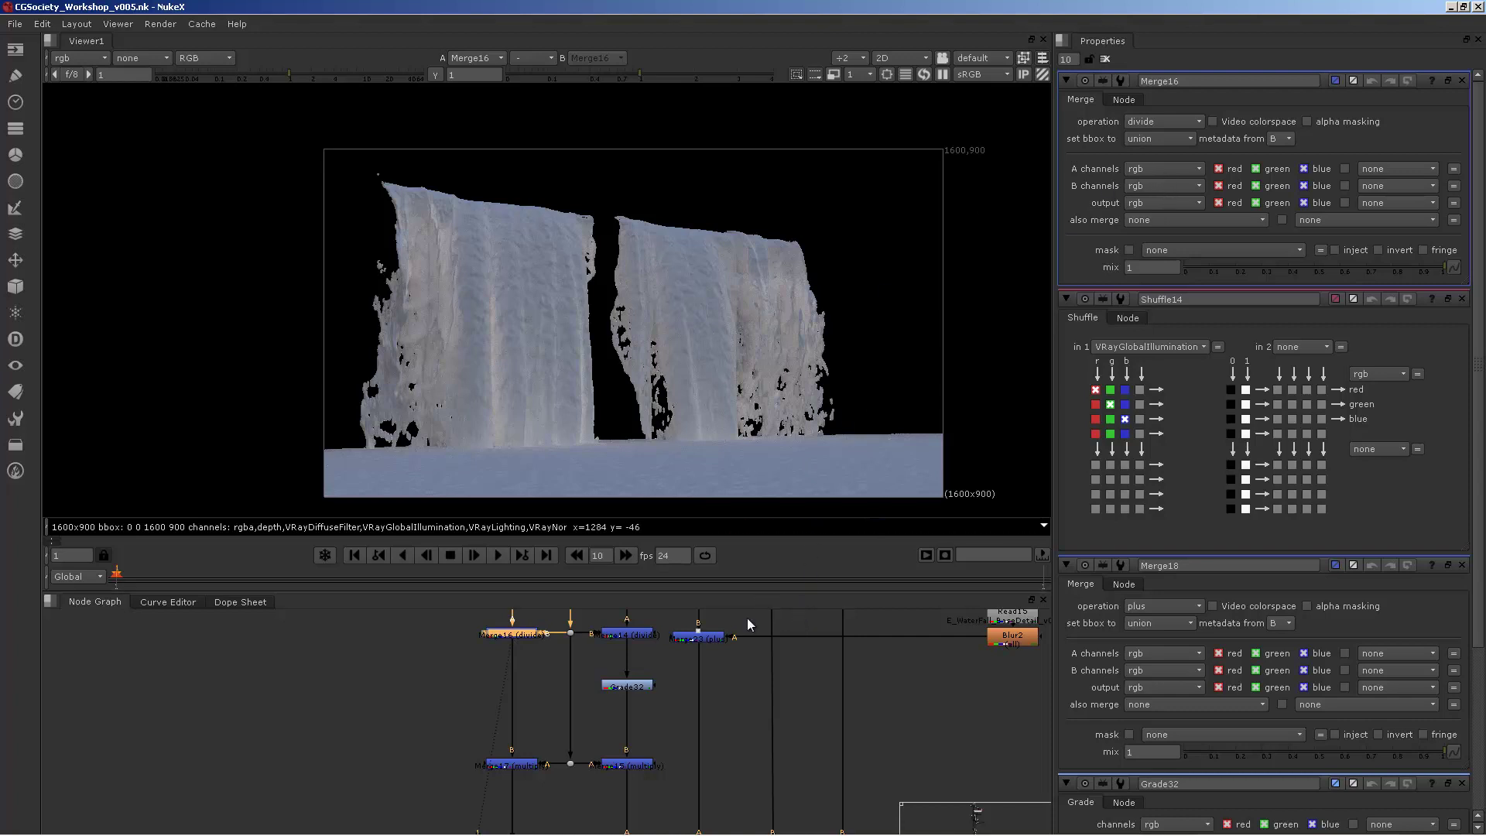
Enlarge the node graph area at the viewer's expense and show Read1 in the viewer for comparison.
{"action": "middle_click_drag", "start_coordinate": [672, 701], "coordinate": [593, 721]}
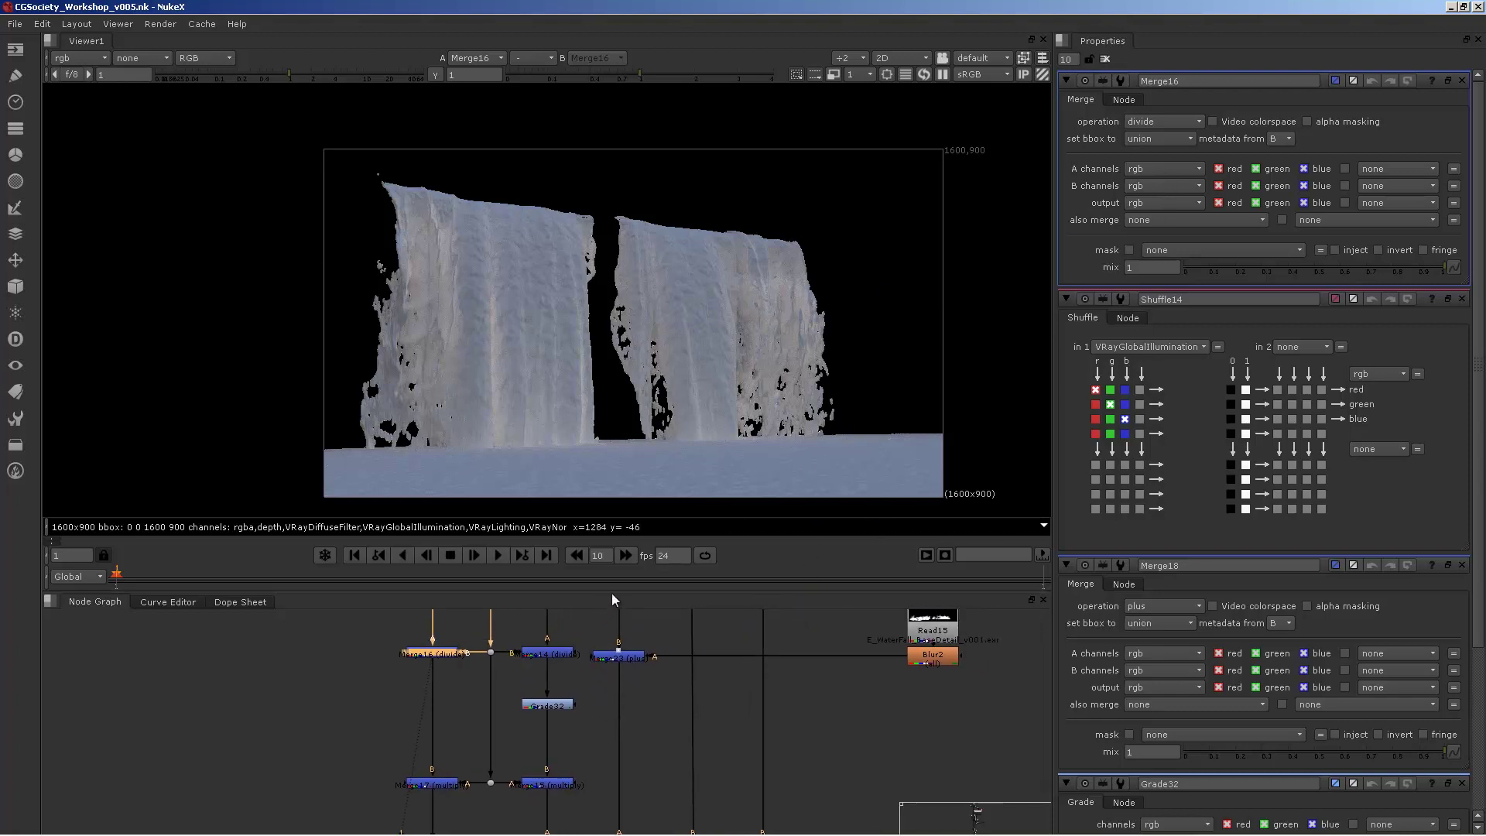
{"action": "left_click_drag", "start_coordinate": [611, 590], "coordinate": [641, 424]}
{"action": "middle_click_drag", "start_coordinate": [586, 571], "coordinate": [564, 620]}
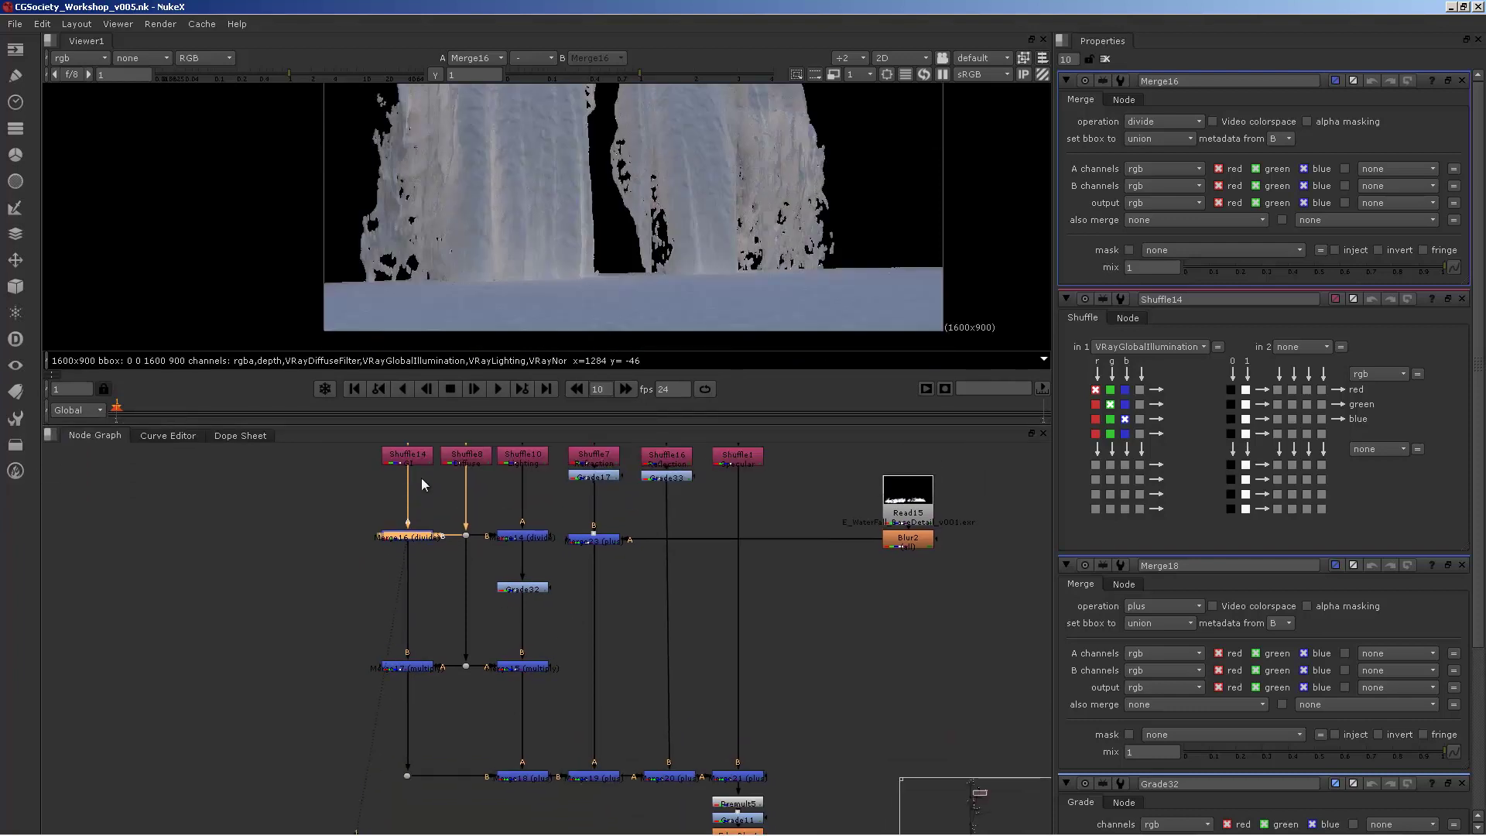
{"action": "middle_click_drag", "start_coordinate": [421, 477], "coordinate": [473, 526]}
{"action": "left_click", "coordinate": [461, 473]}
{"action": "key", "text": "1"}
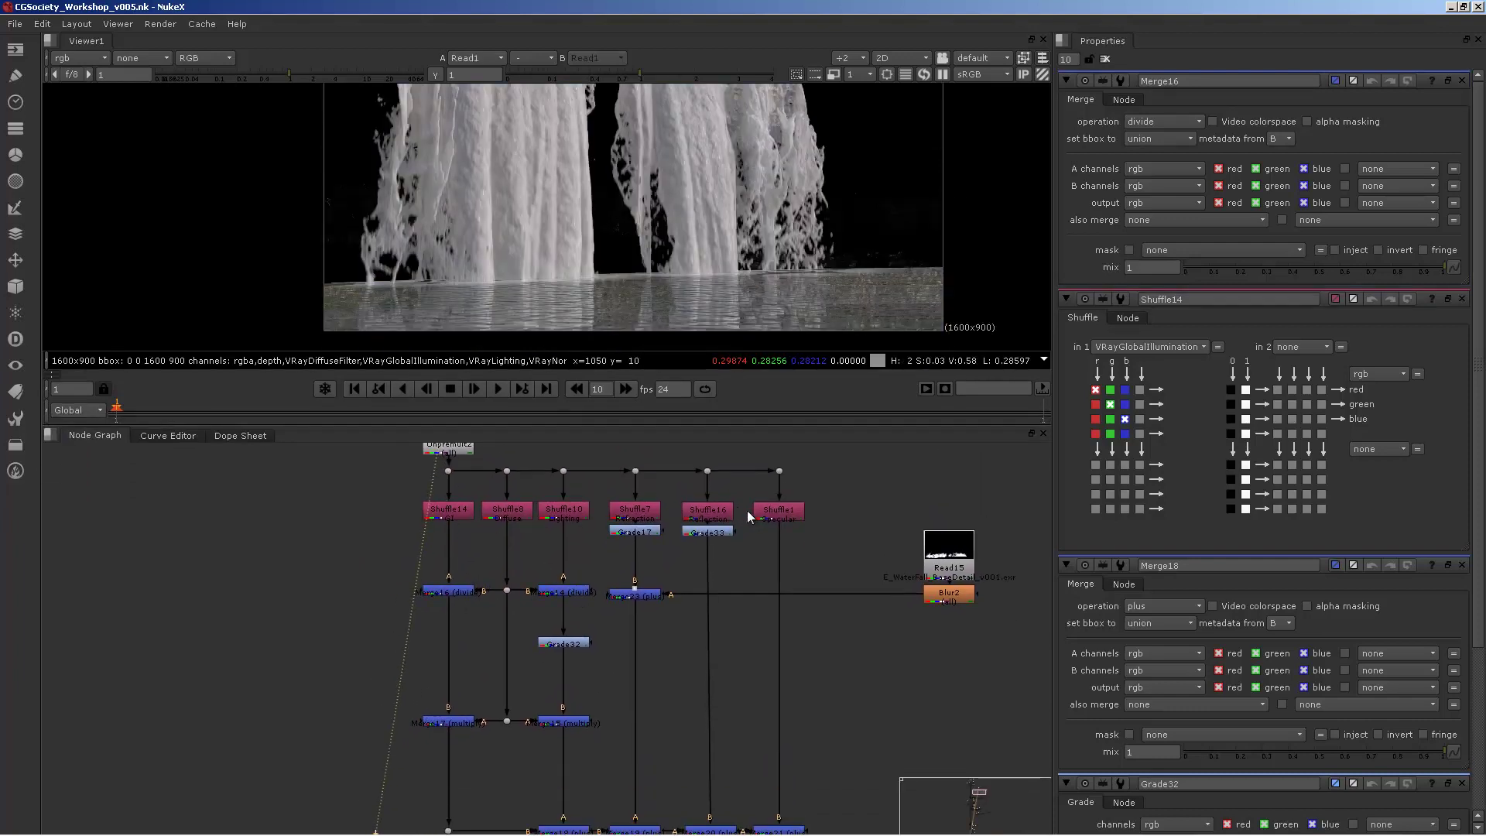
Select the GI, Diffuse and Lighting shuffles individually, and open the Refraction shuffle's properties.
{"action": "left_click", "coordinate": [448, 510]}
{"action": "left_click", "coordinate": [507, 510]}
{"action": "left_click", "coordinate": [563, 511]}
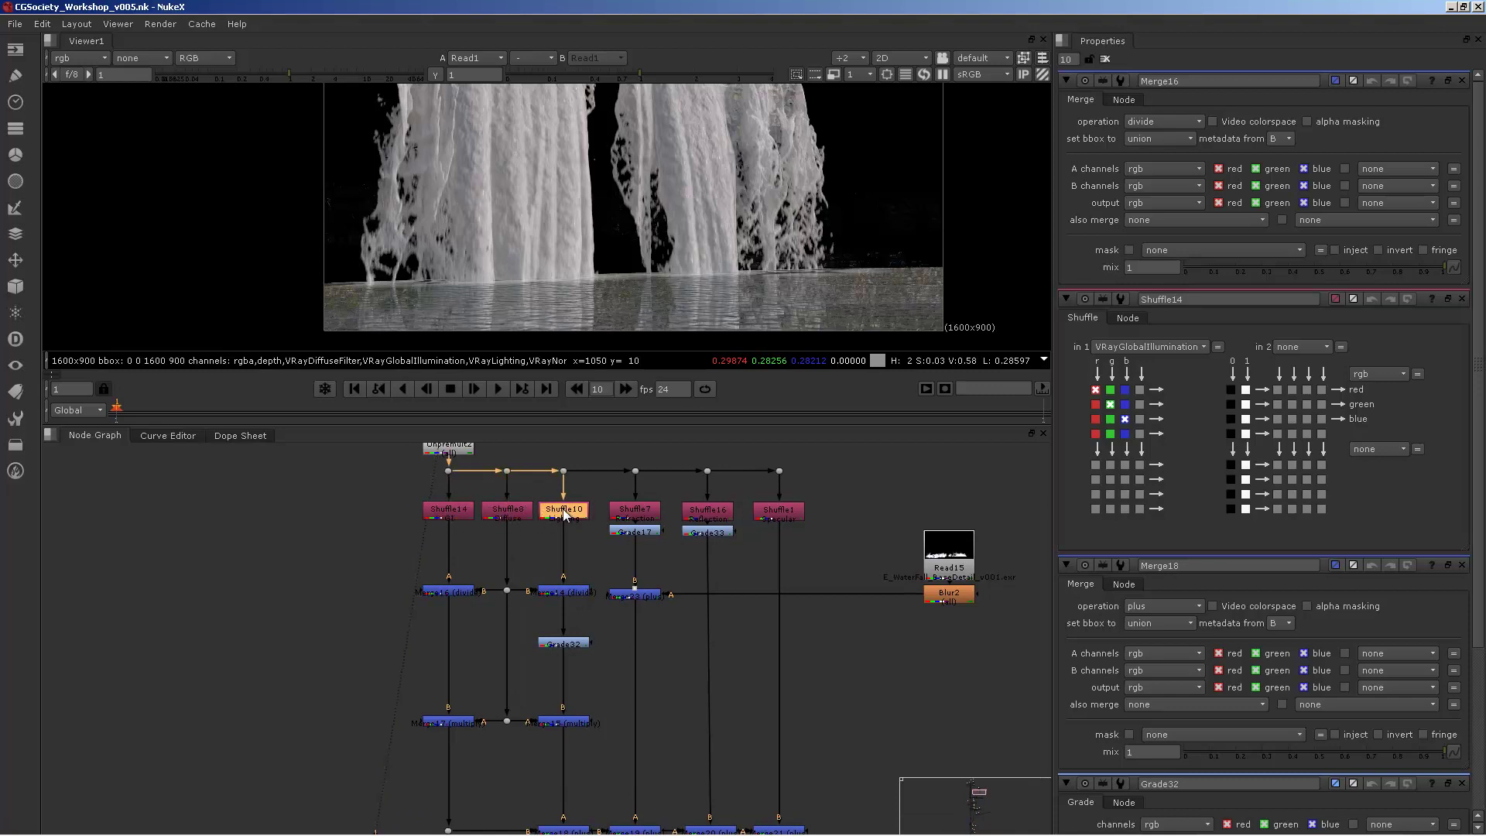
{"action": "double_click", "coordinate": [637, 513]}
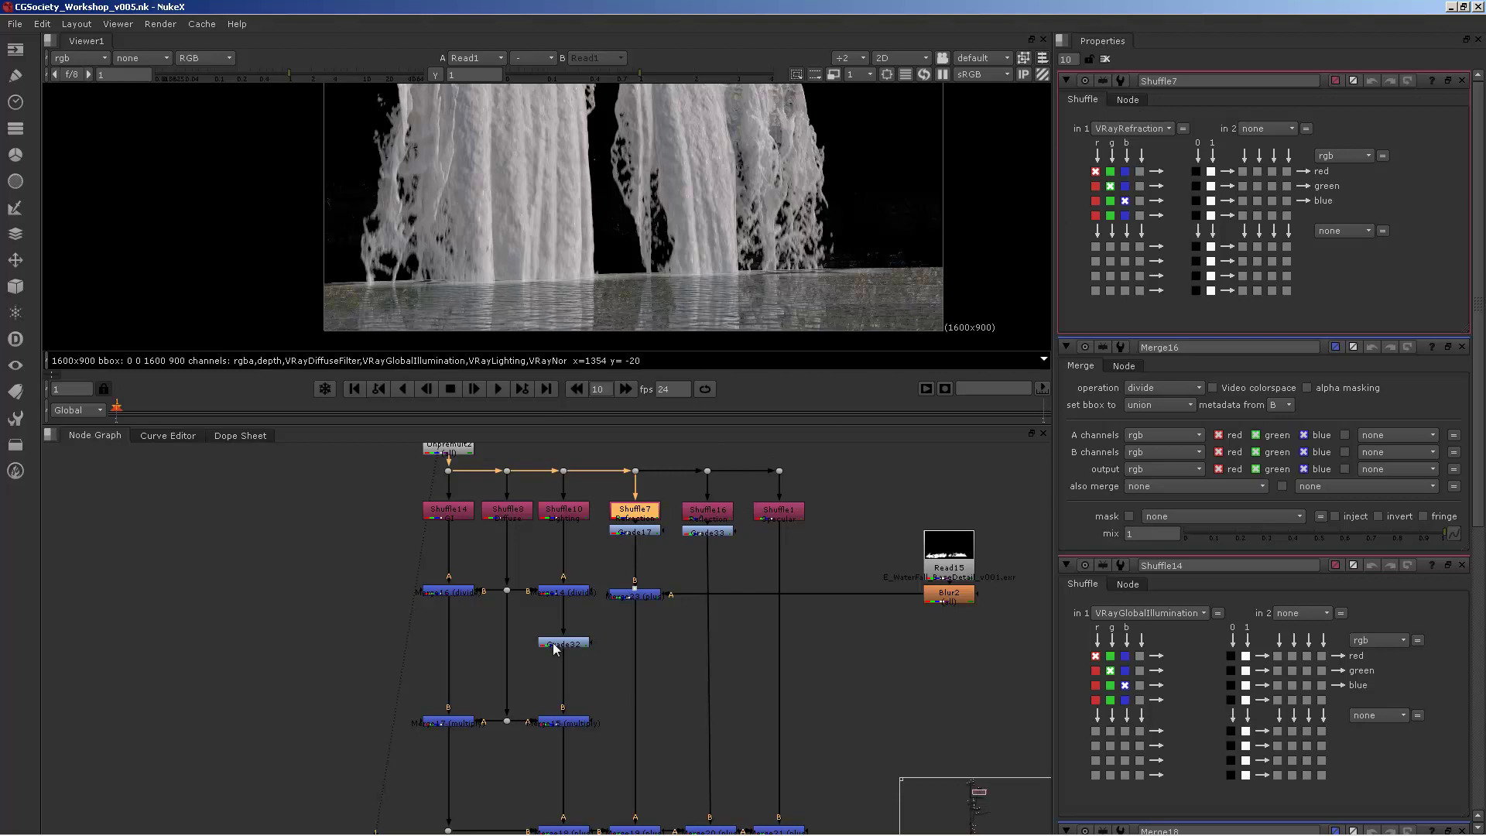
Show the Lighting branch's multiply merge, Merge15, in the viewer.
{"action": "middle_click_drag", "start_coordinate": [389, 603], "coordinate": [382, 531]}
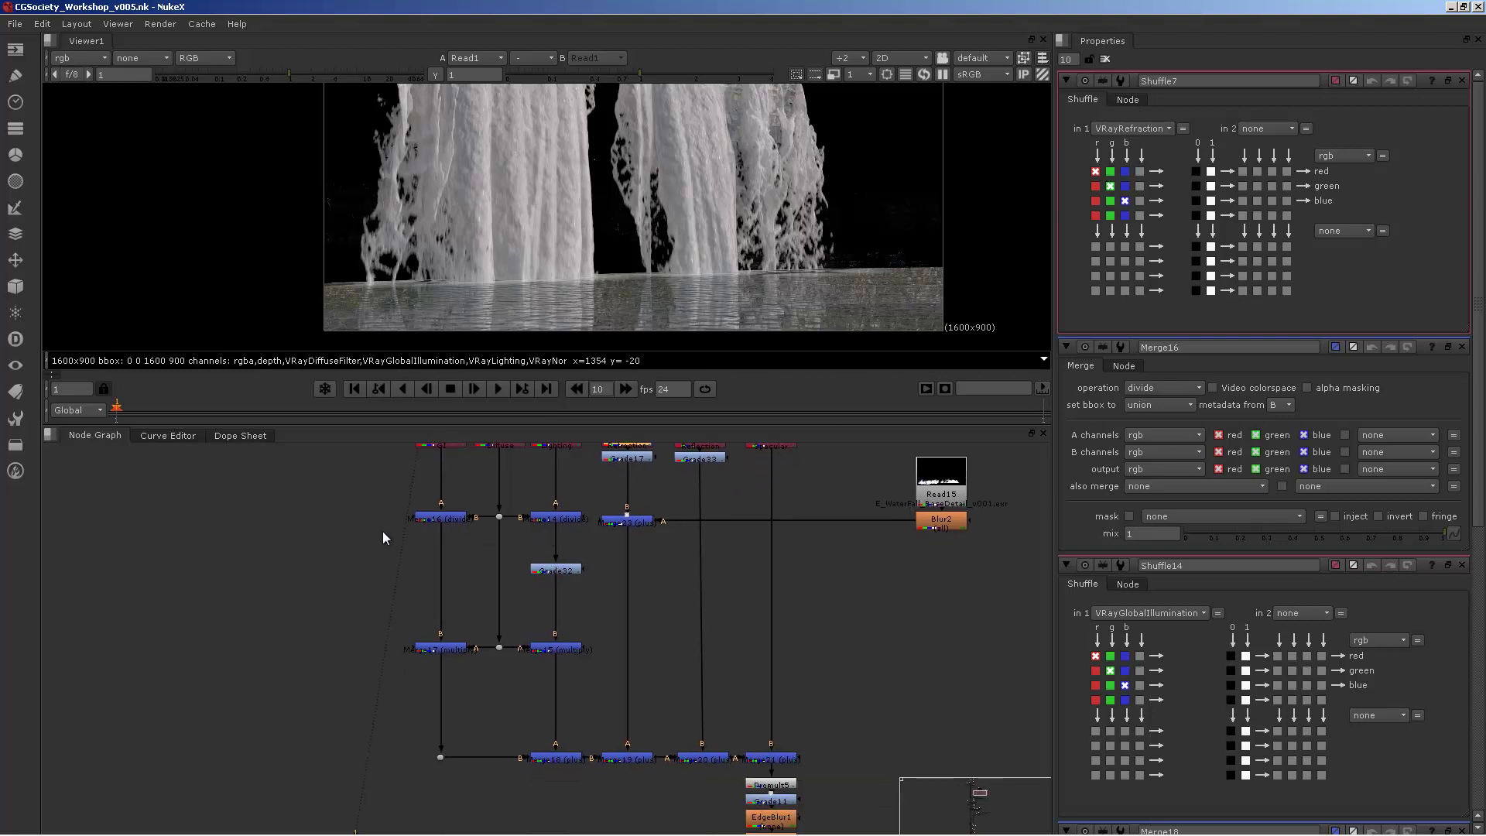
{"action": "left_click", "coordinate": [562, 654]}
{"action": "key", "text": "1"}
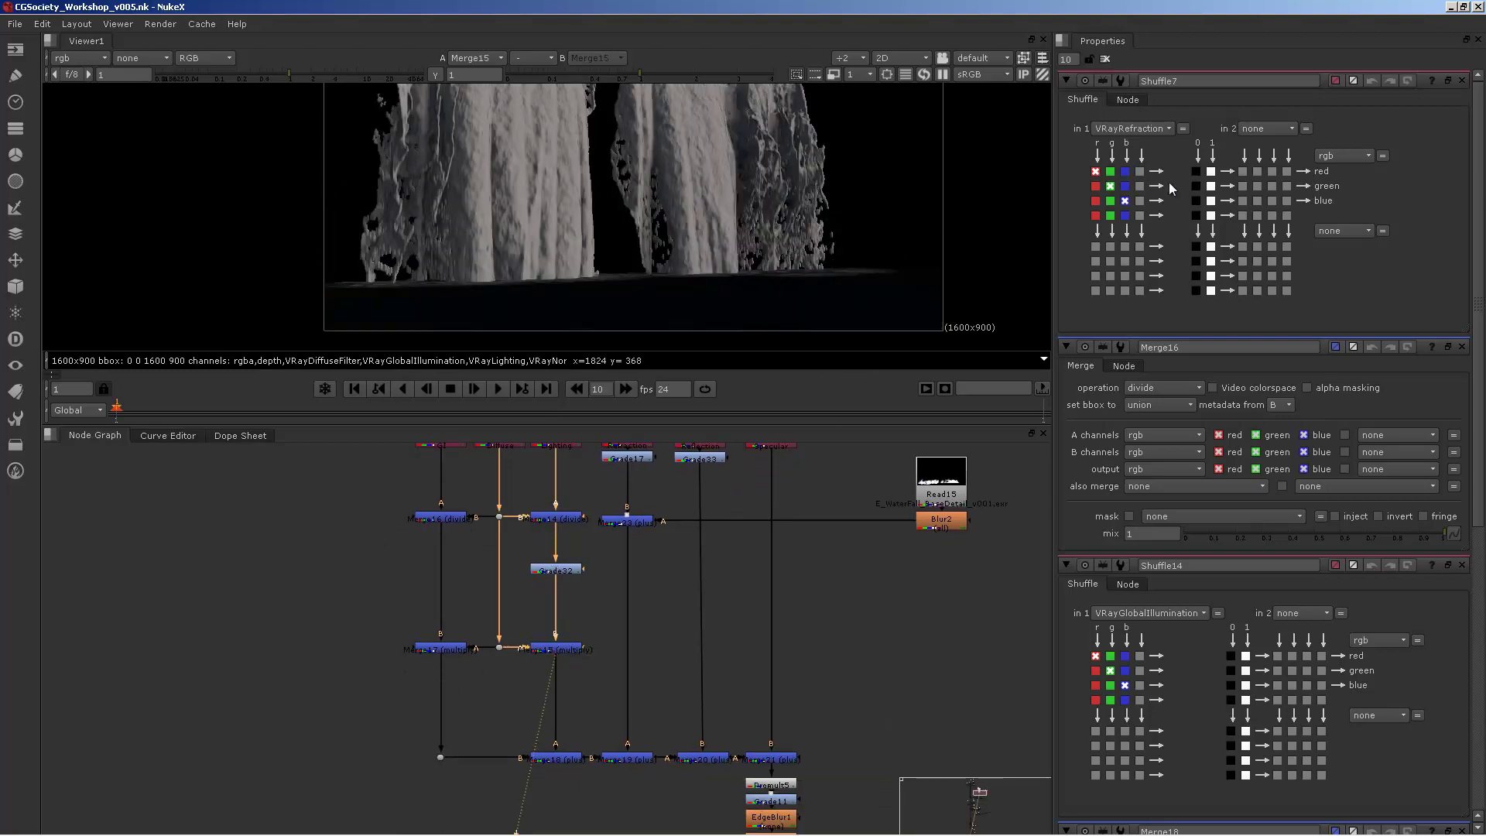
Show the combined GI and Lighting result from Merge18 in the viewer and inspect the waterfall's detail up close.
{"action": "left_click", "coordinate": [560, 760]}
{"action": "key", "text": "1"}
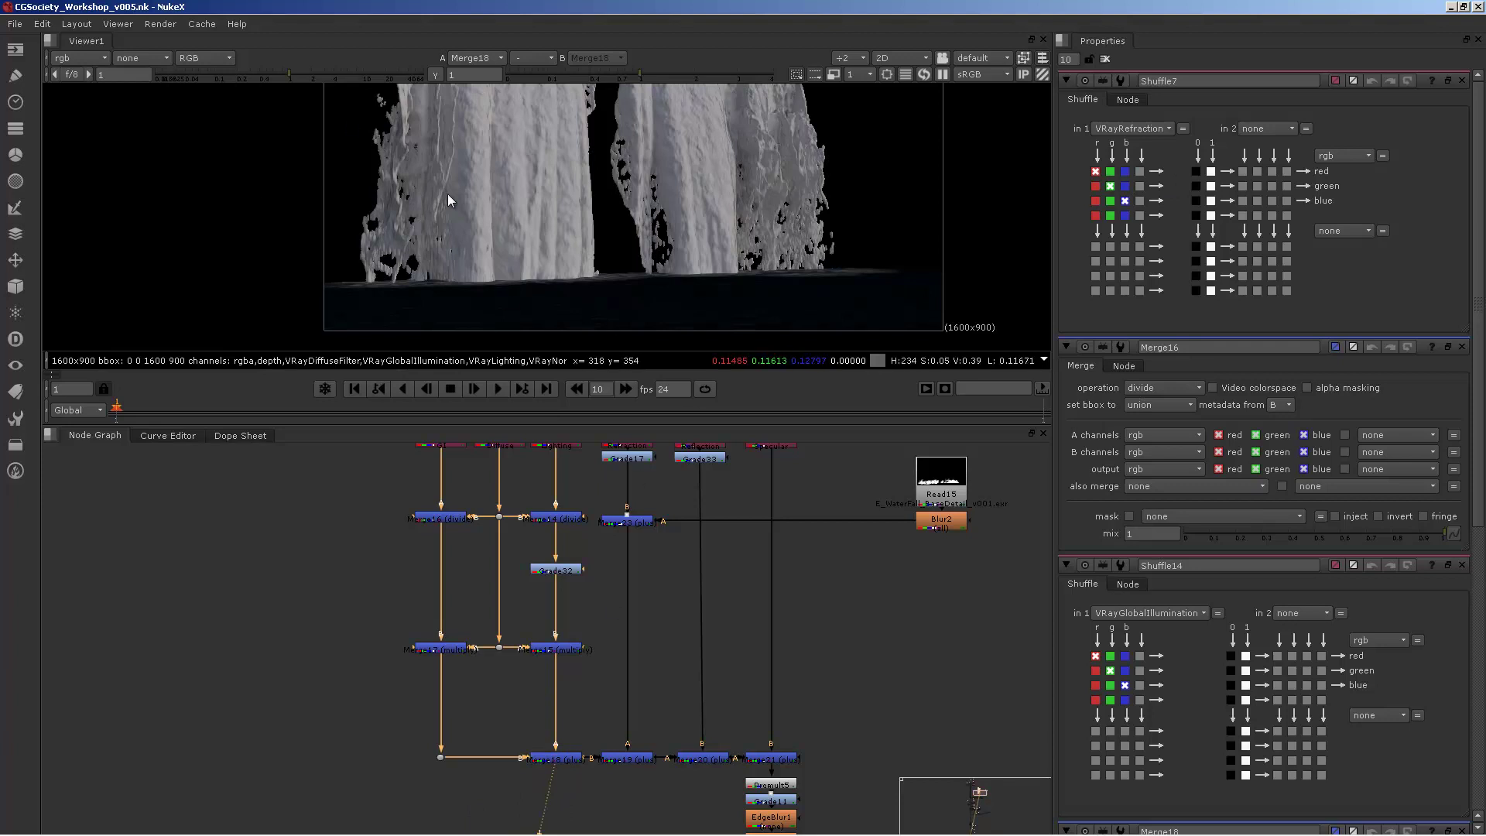
{"action": "scroll", "coordinate": [526, 209], "scroll_direction": "up", "scroll_amount": 3}
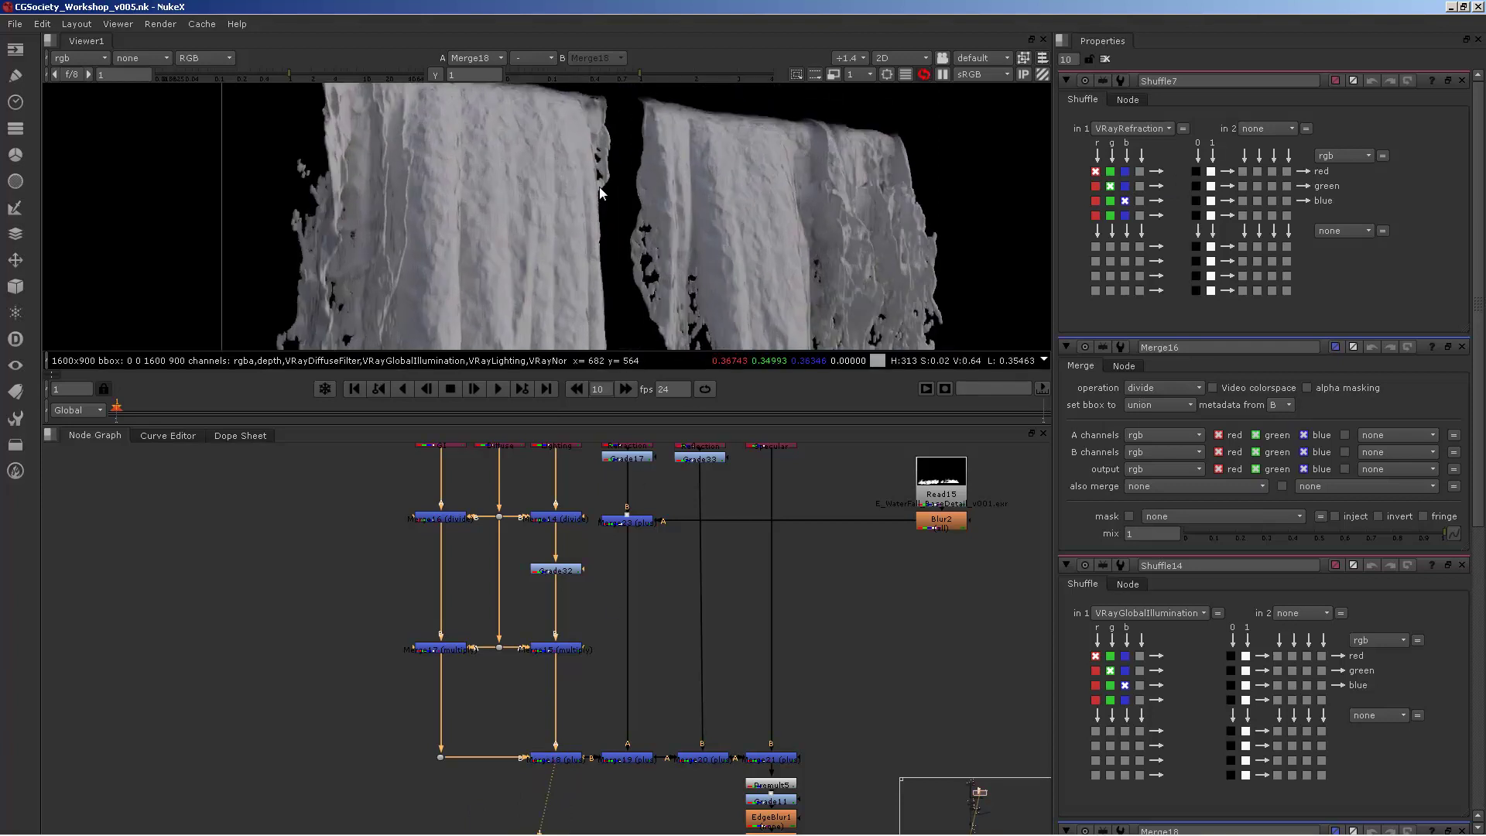
{"action": "scroll", "coordinate": [599, 188], "scroll_direction": "up", "scroll_amount": 1}
{"action": "scroll", "coordinate": [692, 194], "scroll_direction": "up", "scroll_amount": 1}
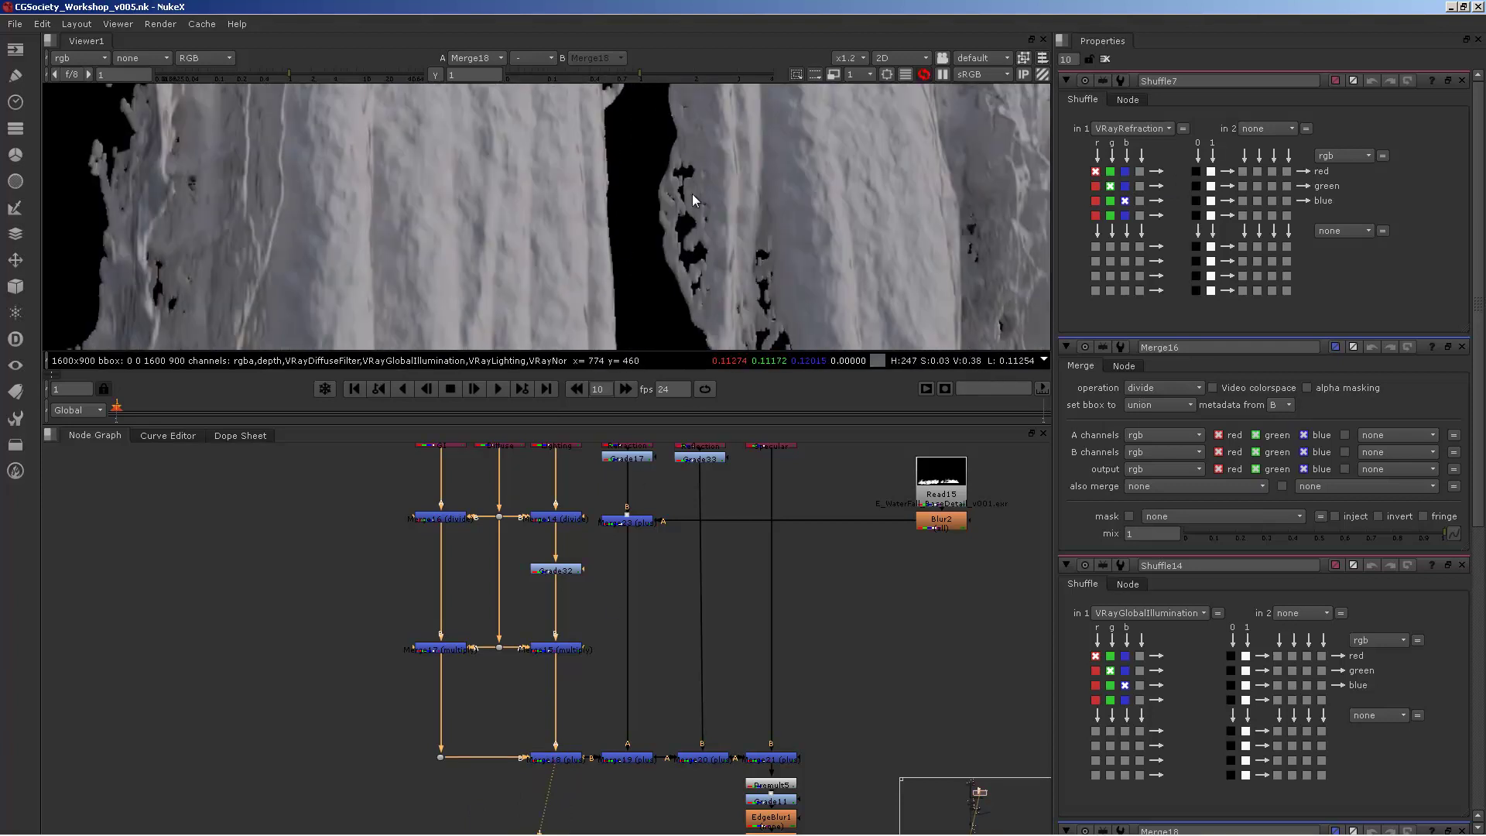
Zoom the viewer out to the waterfall, open the properties of Merge21 and show its result in the viewer.
{"action": "scroll", "coordinate": [692, 193], "scroll_direction": "down", "scroll_amount": 3}
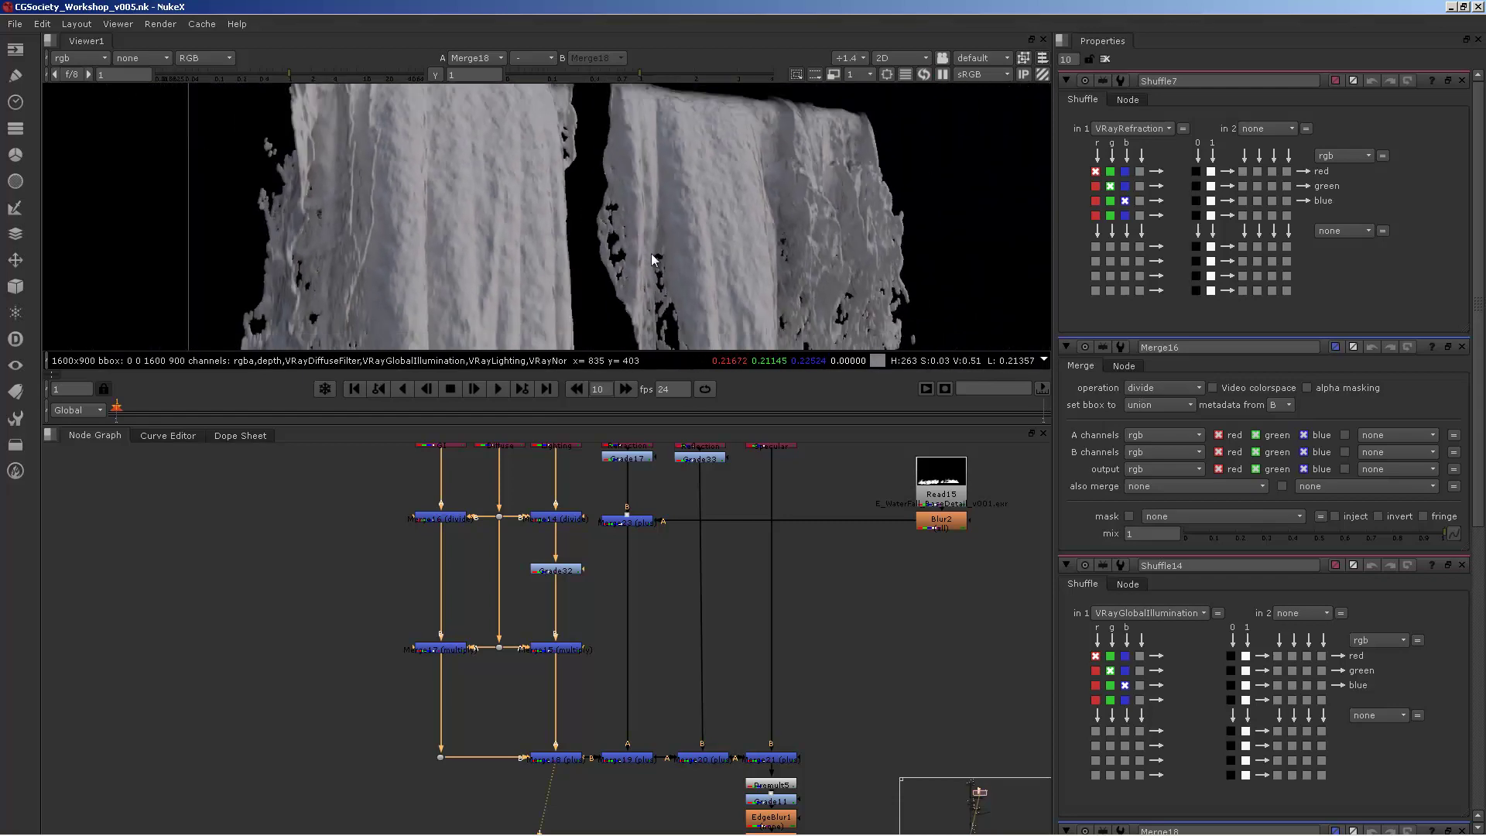
{"action": "scroll", "coordinate": [658, 166], "scroll_direction": "up", "scroll_amount": 1}
{"action": "scroll", "coordinate": [656, 226], "scroll_direction": "down", "scroll_amount": 3}
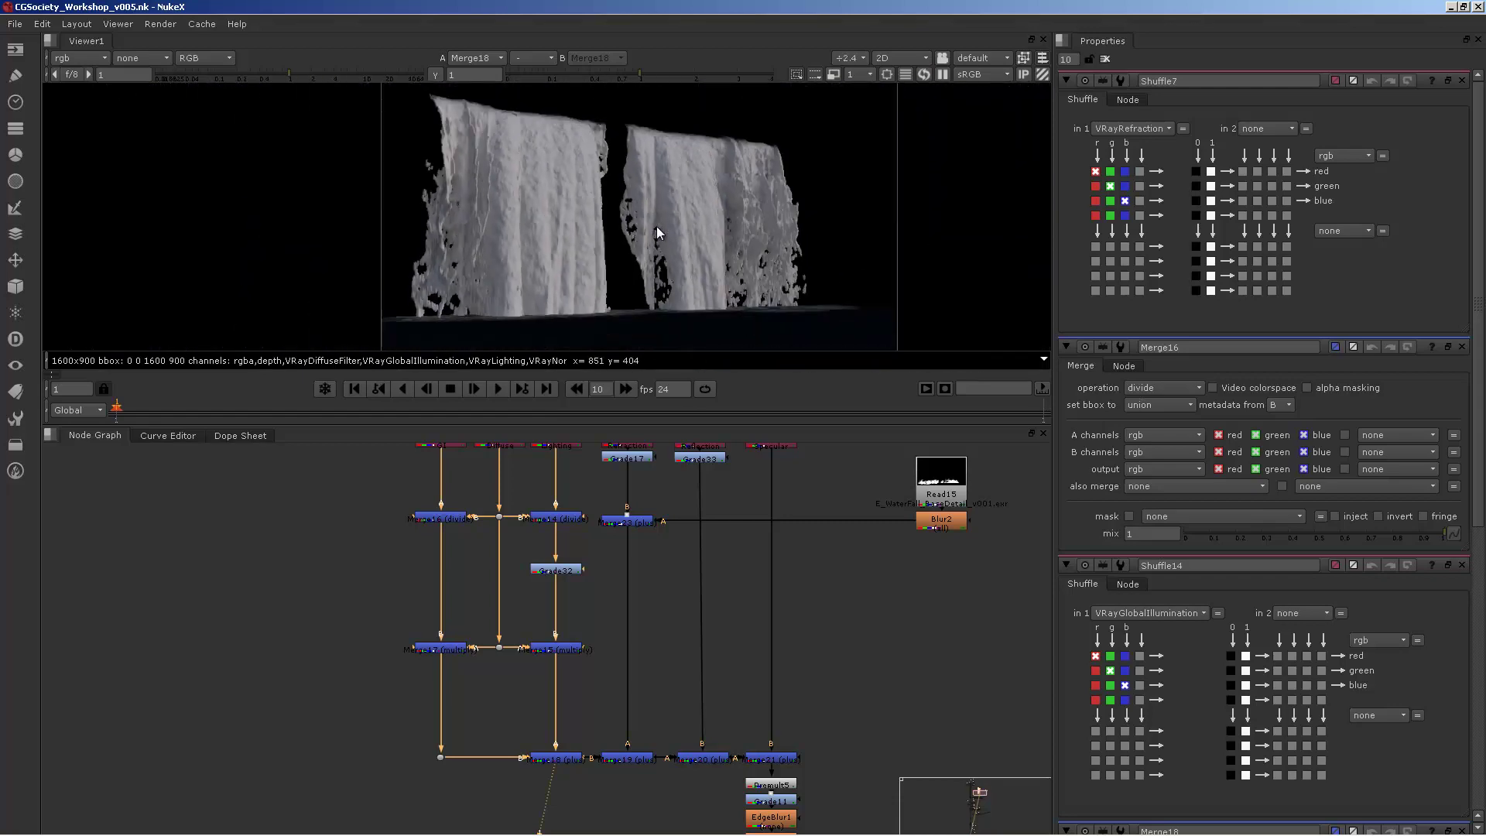
{"action": "scroll", "coordinate": [656, 226], "scroll_direction": "up", "scroll_amount": 1}
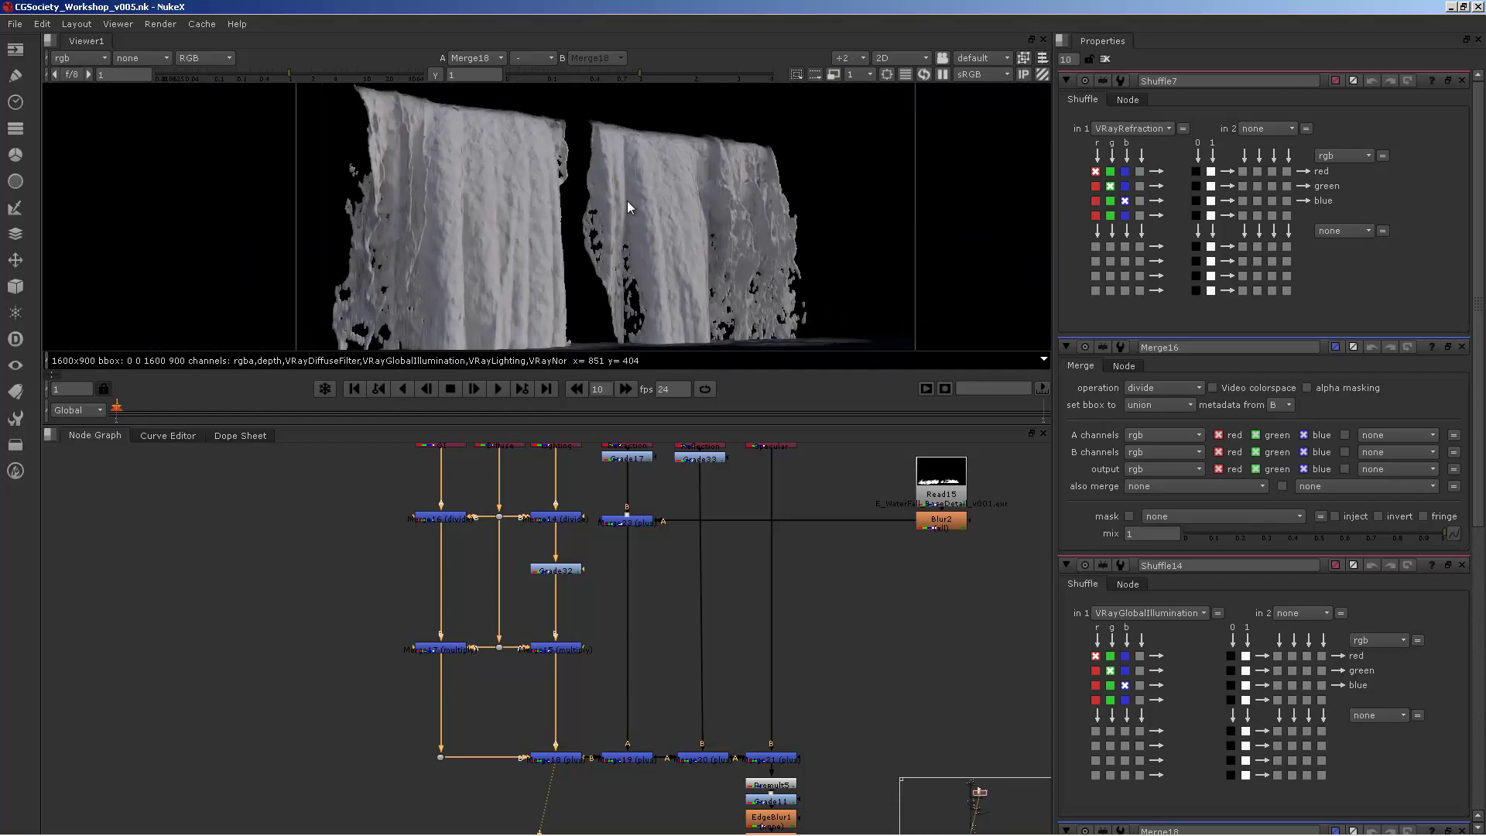
{"action": "double_click", "coordinate": [769, 758]}
{"action": "key", "text": "1"}
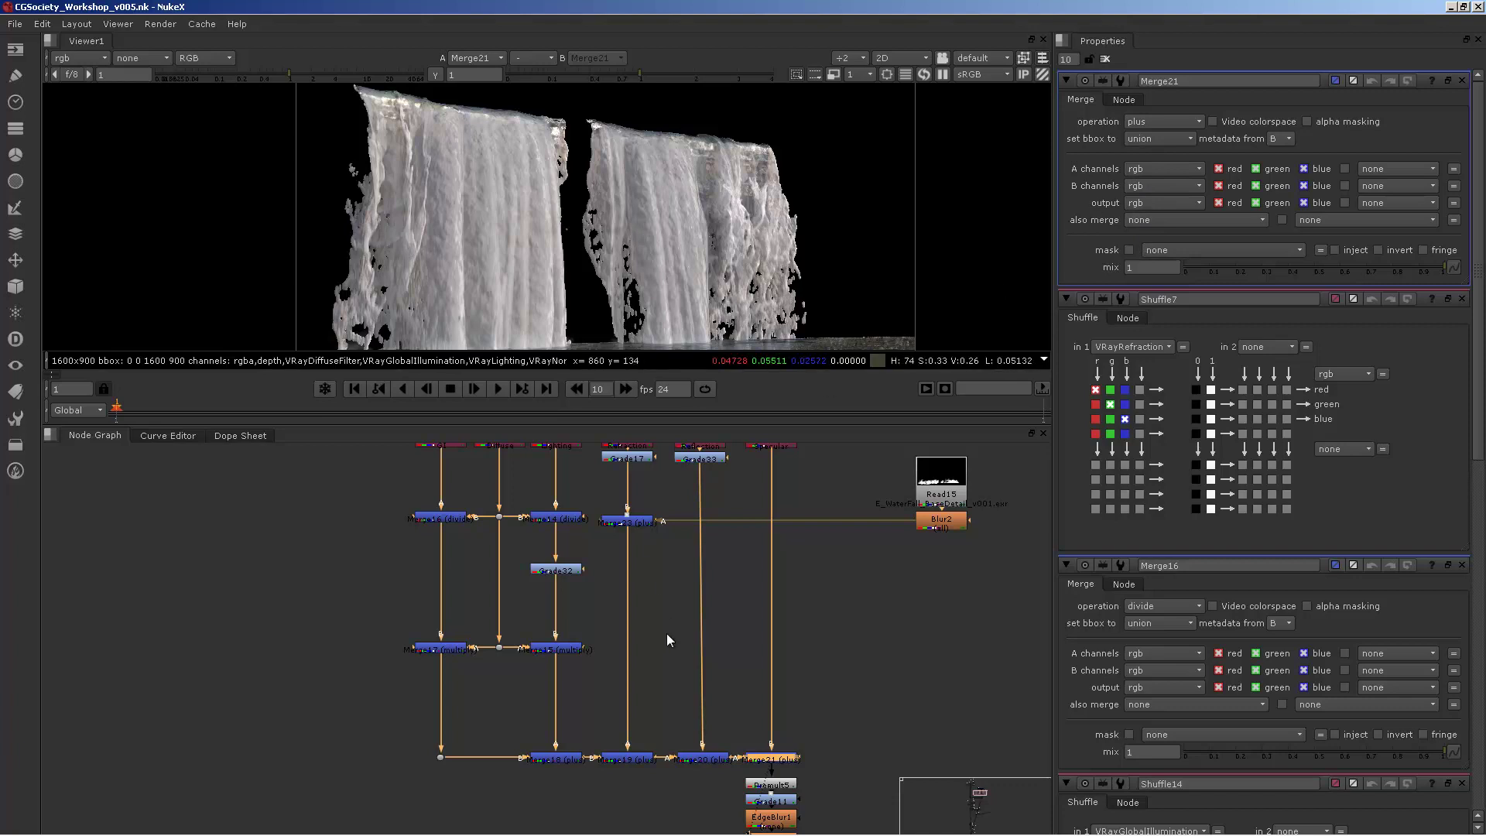
Show the Refraction shuffle, Shuffle7, in the viewer and bring up its properties.
{"action": "middle_click_drag", "start_coordinate": [654, 560], "coordinate": [714, 651]}
{"action": "left_click", "coordinate": [693, 531]}
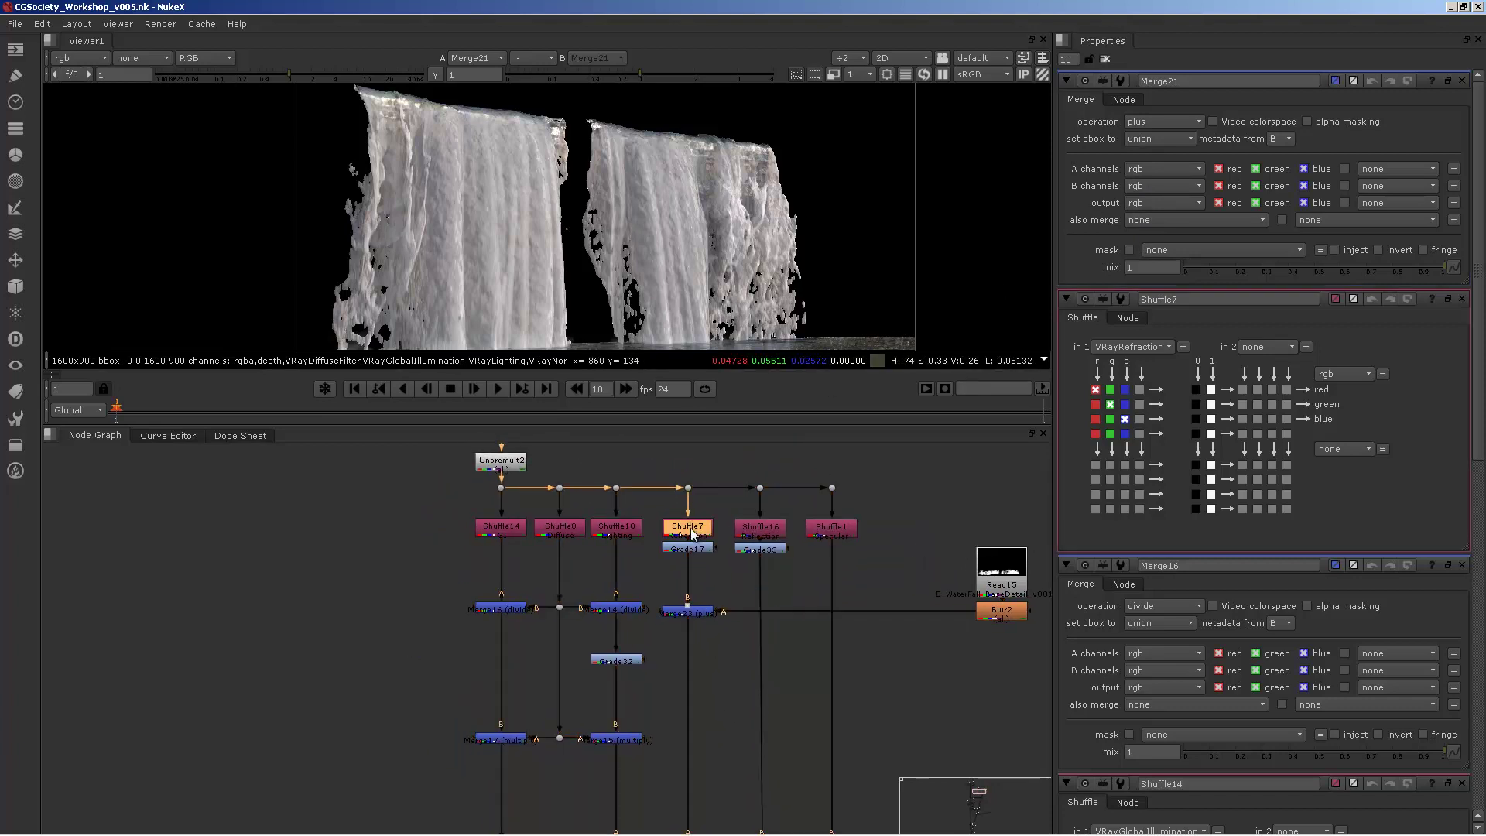
{"action": "key", "text": "1"}
{"action": "middle_click_drag", "start_coordinate": [693, 532], "coordinate": [695, 593]}
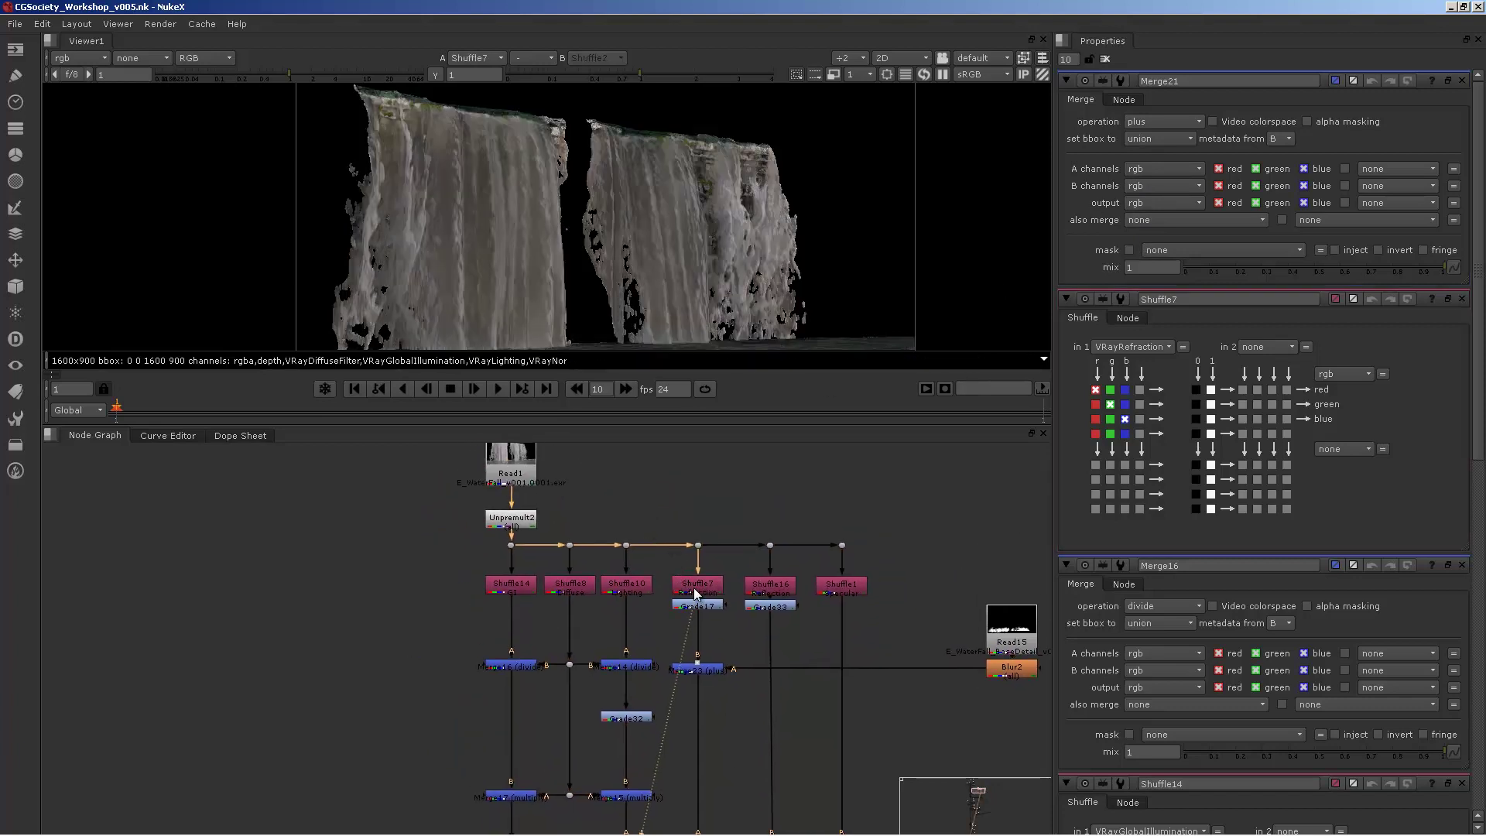
{"action": "left_click", "coordinate": [695, 590]}
{"action": "key", "text": "1"}
{"action": "left_click", "coordinate": [697, 587]}
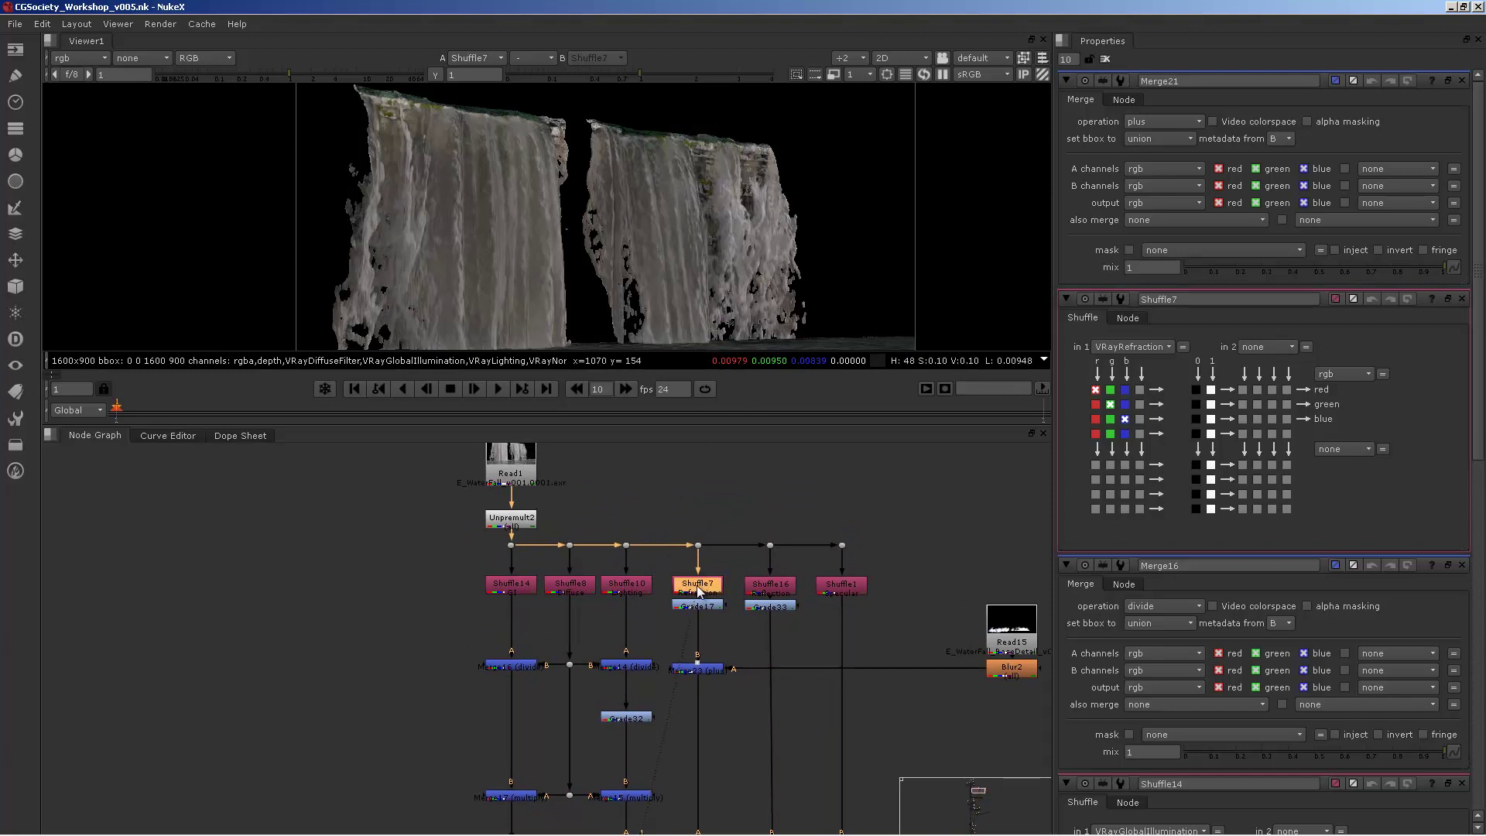
{"action": "double_click", "coordinate": [697, 587]}
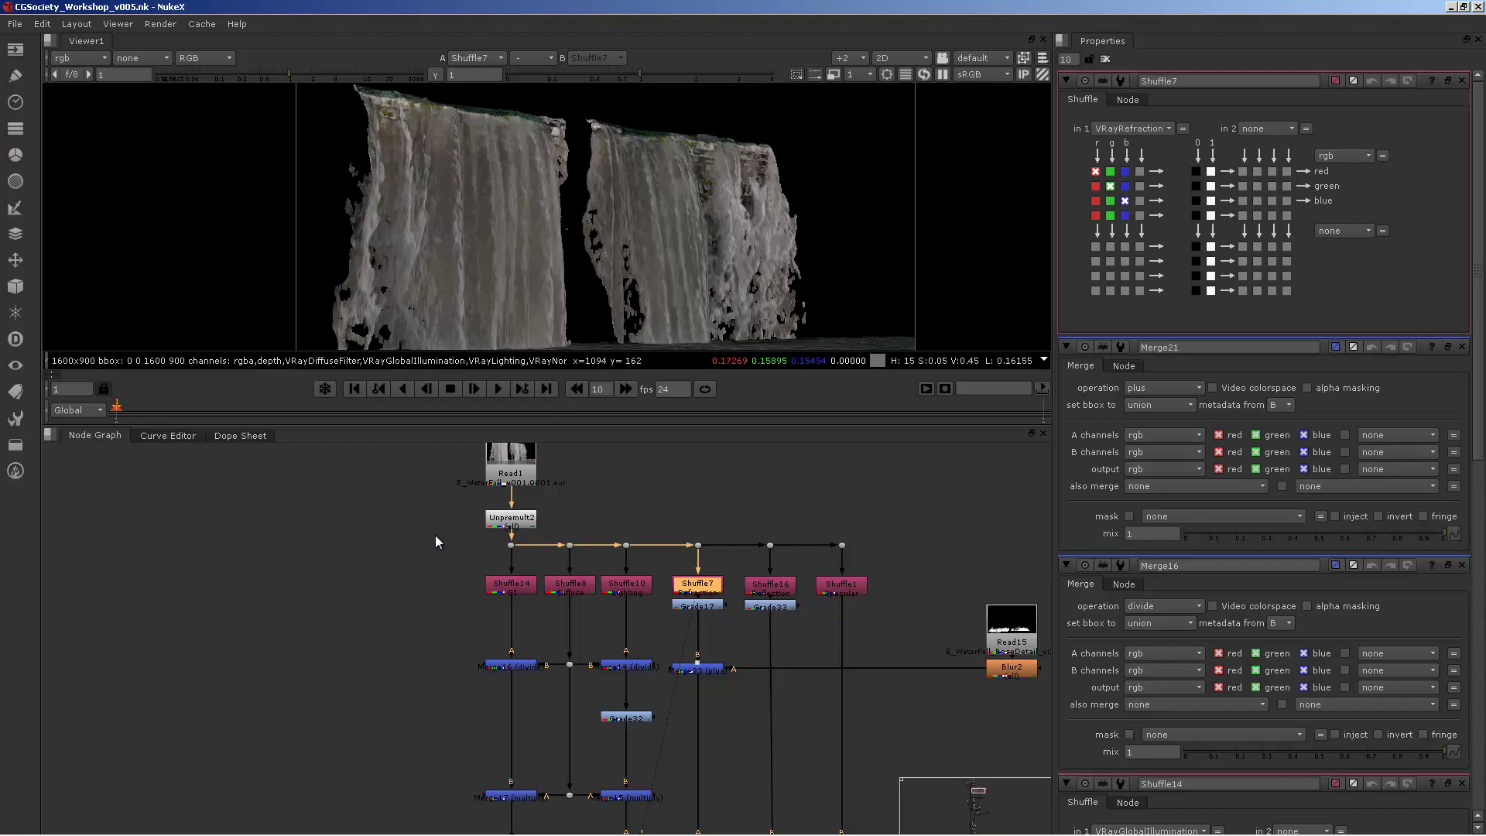
Select the row of pass shuffles with their grades, and show Unpremult2 in the viewer.
{"action": "left_click_drag", "start_coordinate": [437, 536], "coordinate": [917, 637]}
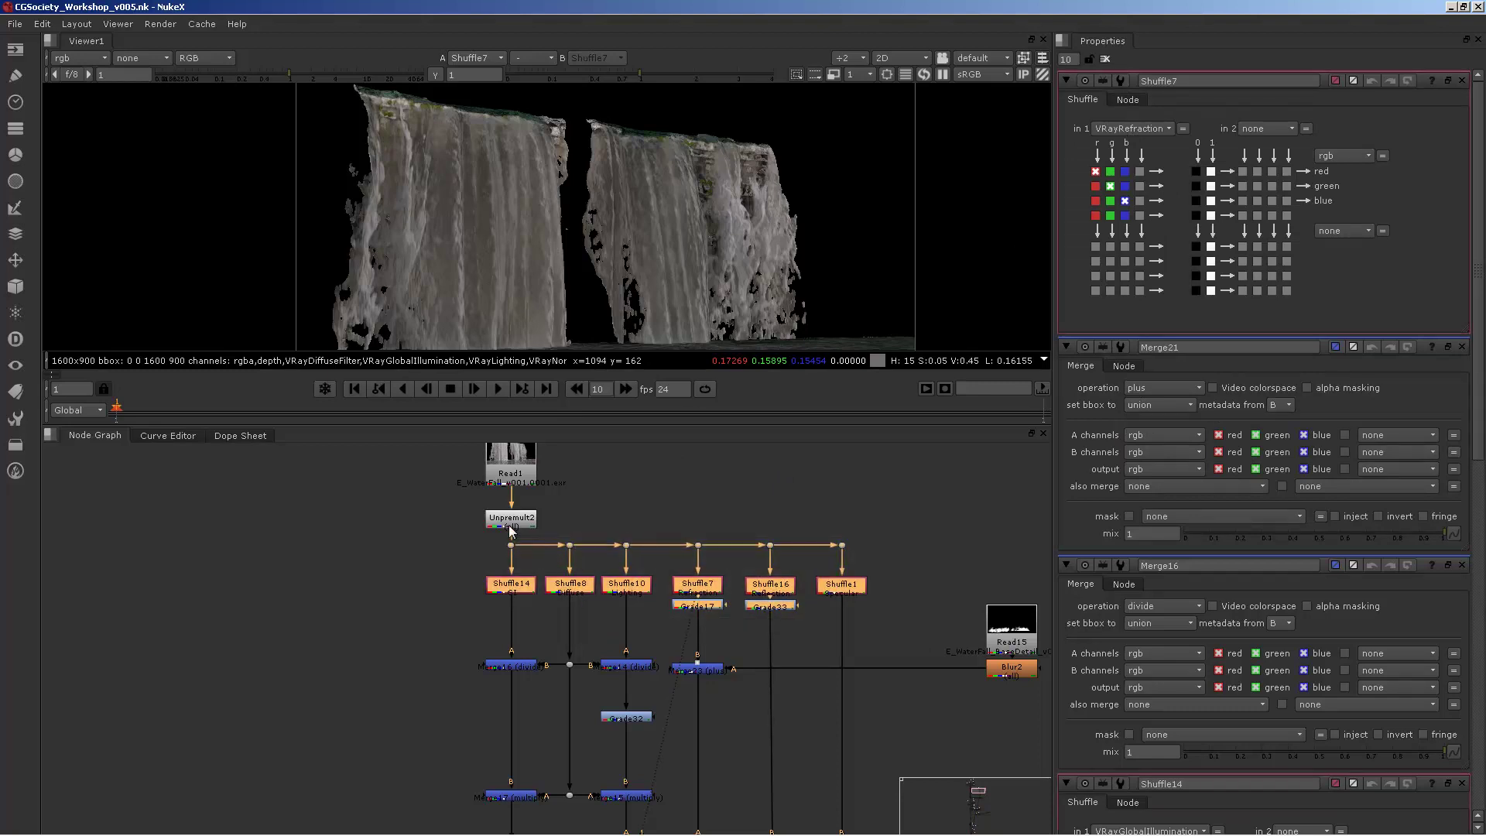
{"action": "left_click_drag", "start_coordinate": [508, 526], "coordinate": [509, 516]}
{"action": "key", "text": "1"}
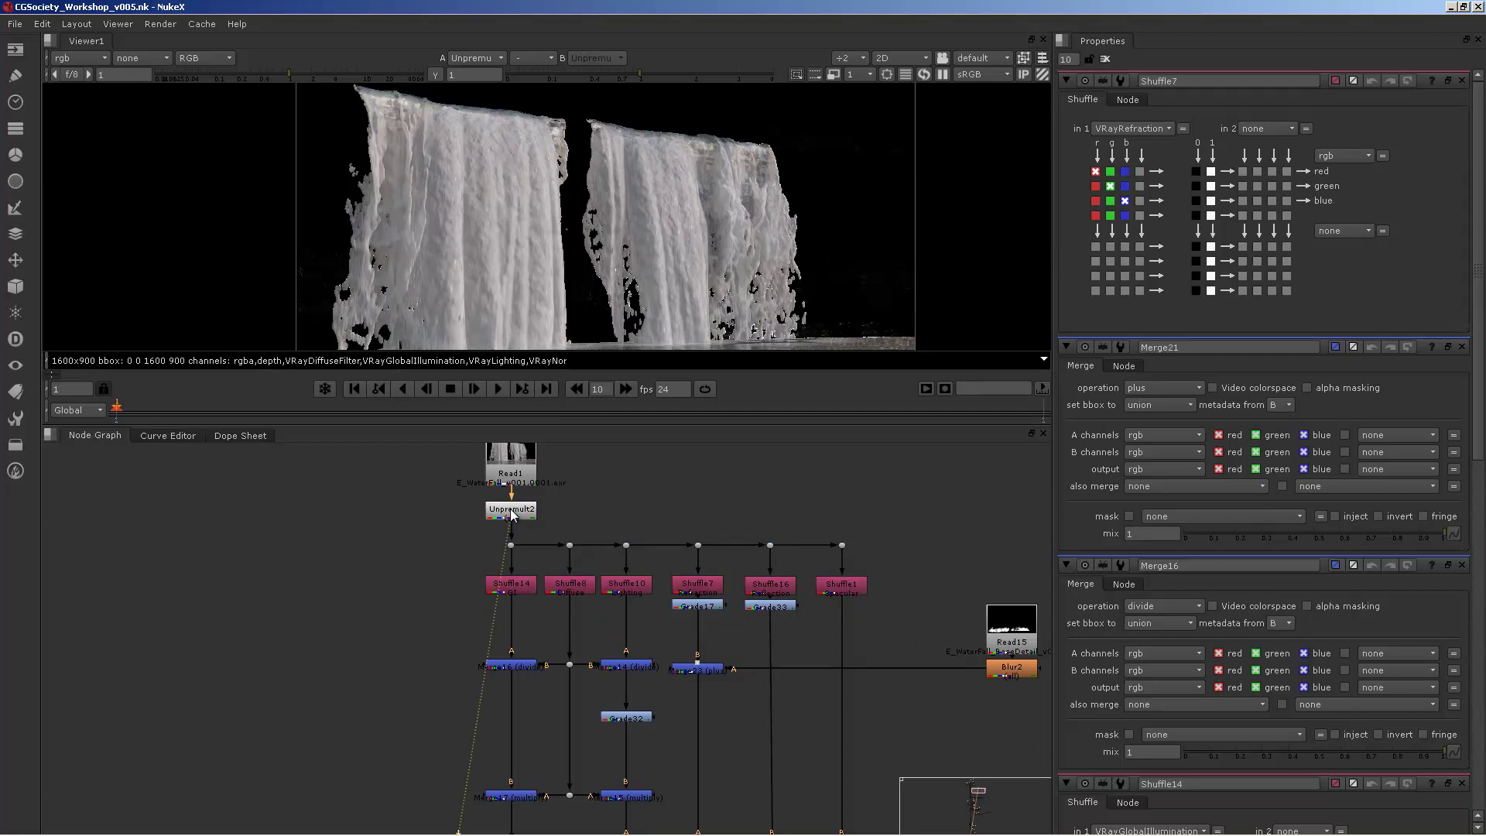
Show the premultiplied result from Premult5 below the final merge in the viewer.
{"action": "middle_click_drag", "start_coordinate": [640, 591], "coordinate": [620, 516]}
{"action": "middle_click_drag", "start_coordinate": [788, 734], "coordinate": [653, 662]}
{"action": "left_click", "coordinate": [747, 707]}
{"action": "key", "text": "1"}
Examine the whole rebuild from the shuffles down to the plus merges, and select the Unpremult node above the branches.
{"action": "middle_click_drag", "start_coordinate": [625, 593], "coordinate": [654, 636]}
{"action": "middle_click_drag", "start_coordinate": [626, 517], "coordinate": [634, 551]}
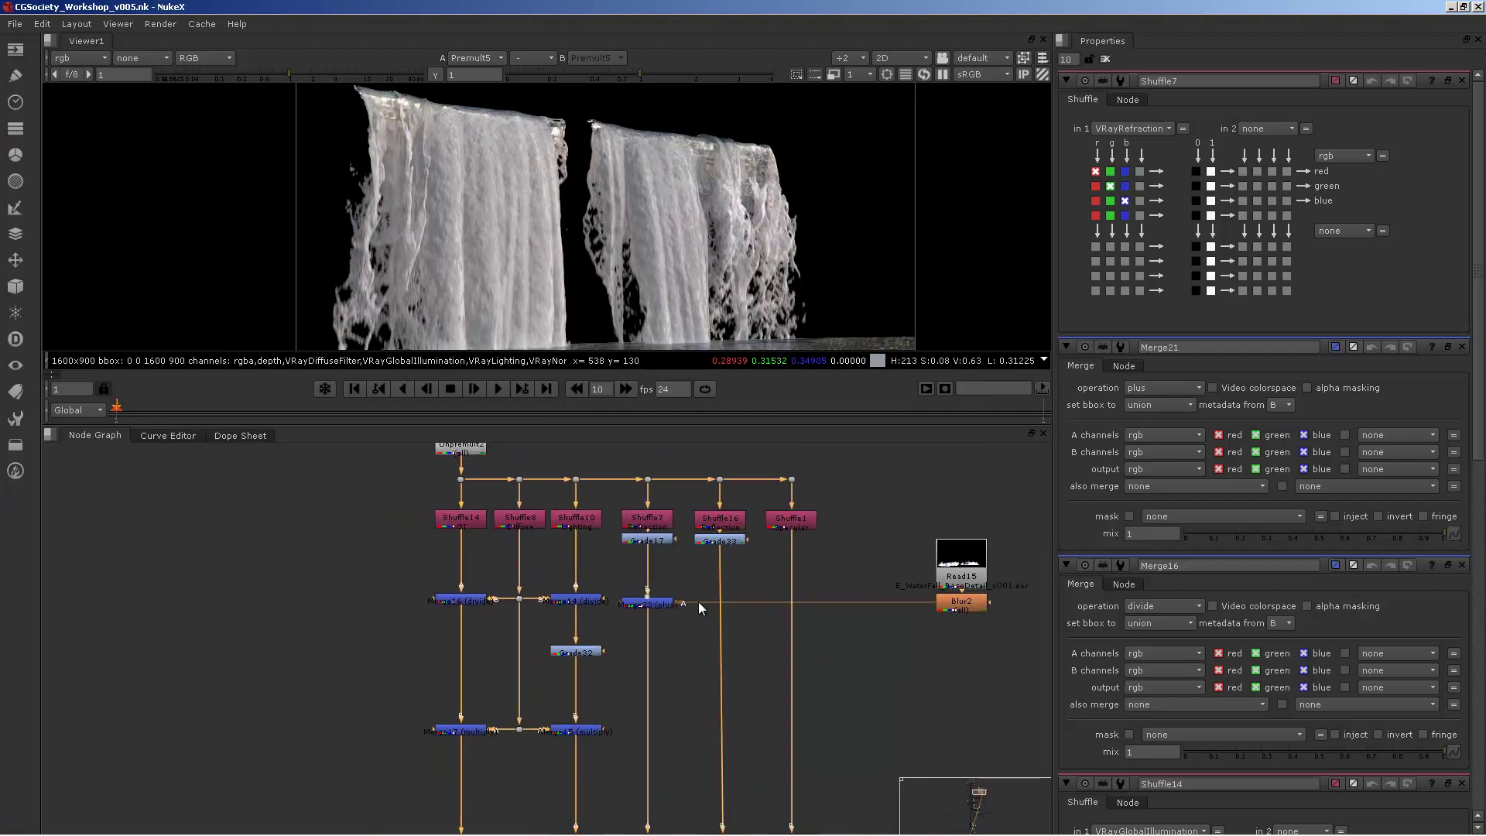
{"action": "middle_click_drag", "start_coordinate": [738, 638], "coordinate": [751, 440]}
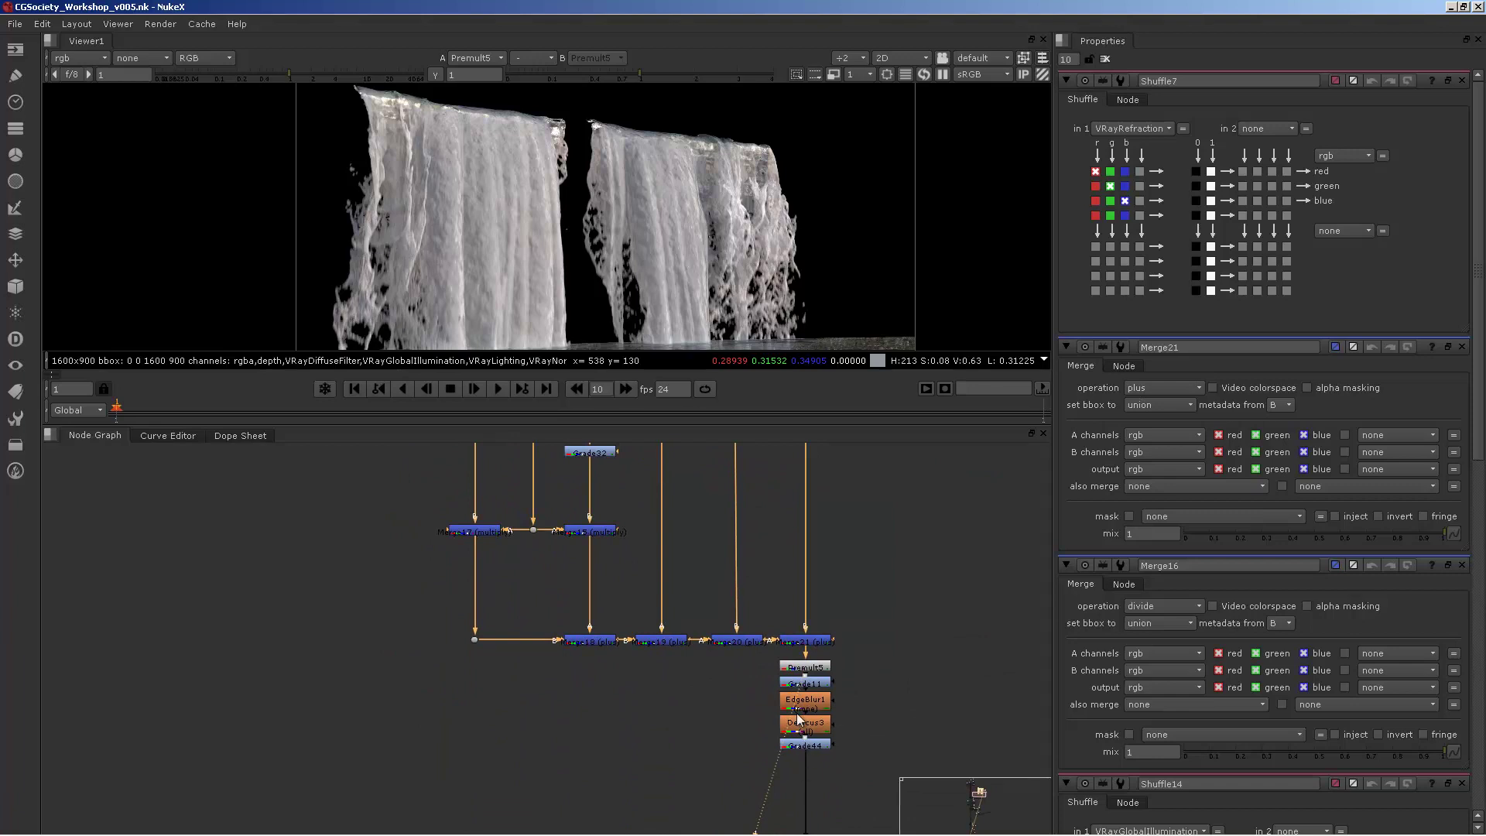
{"action": "scroll", "coordinate": [572, 619], "scroll_direction": "down", "scroll_amount": 3}
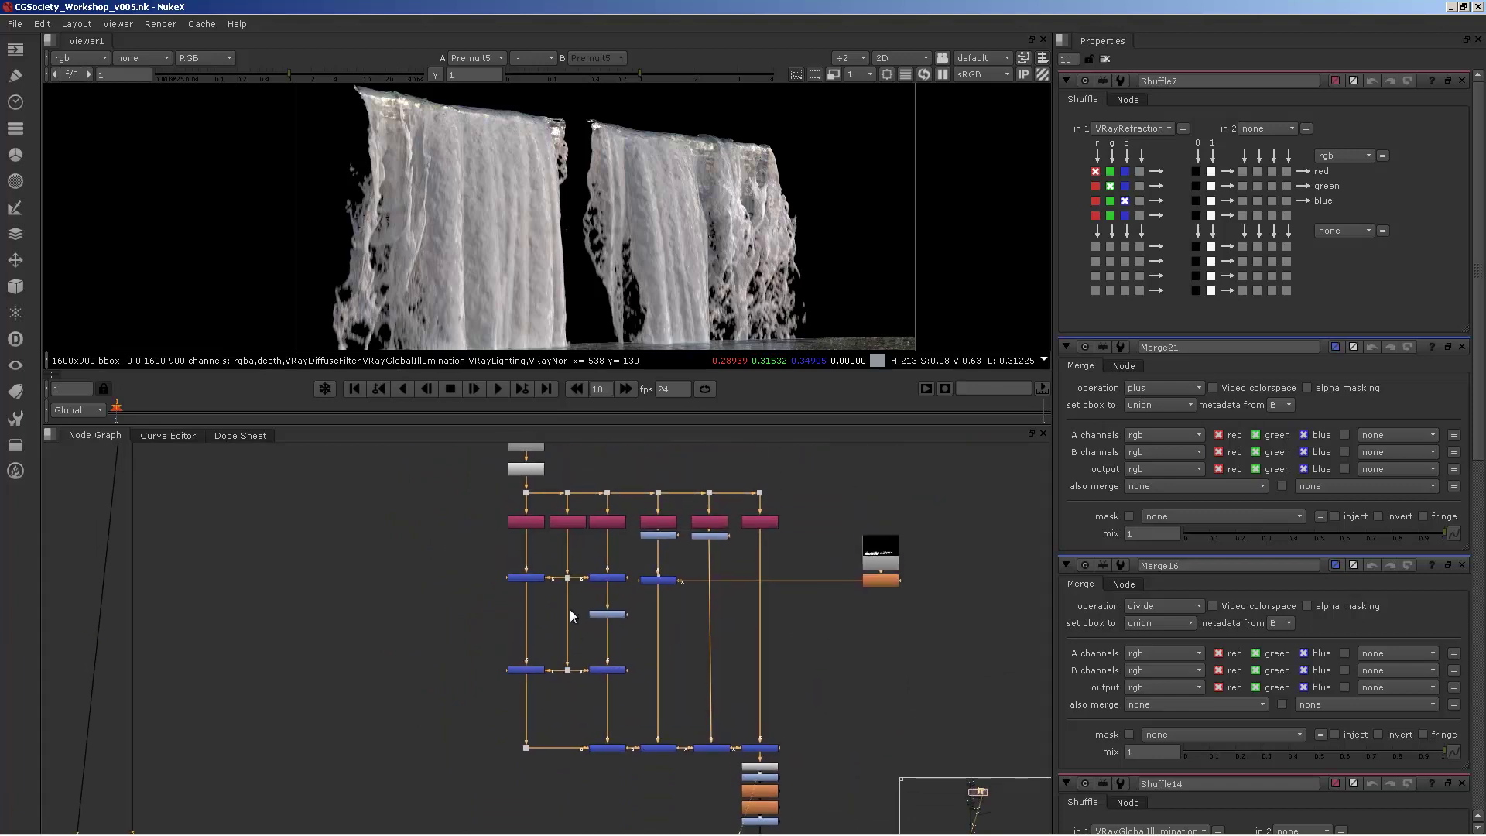
{"action": "middle_click_drag", "start_coordinate": [572, 617], "coordinate": [572, 659]}
{"action": "middle_click_drag", "start_coordinate": [464, 619], "coordinate": [495, 577]}
{"action": "middle_click_drag", "start_coordinate": [773, 832], "coordinate": [706, 781]}
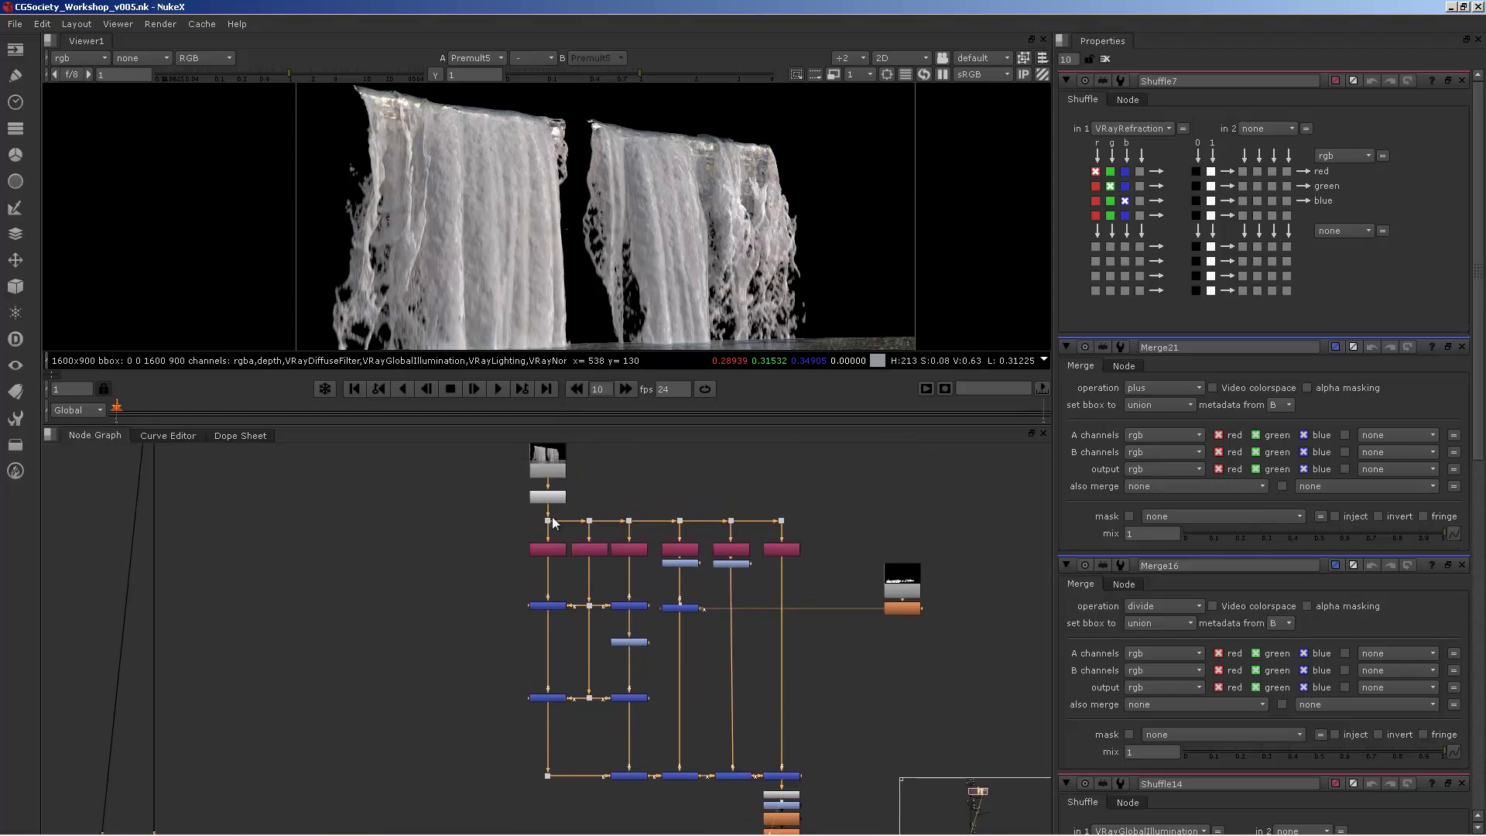
{"action": "left_click", "coordinate": [557, 493]}
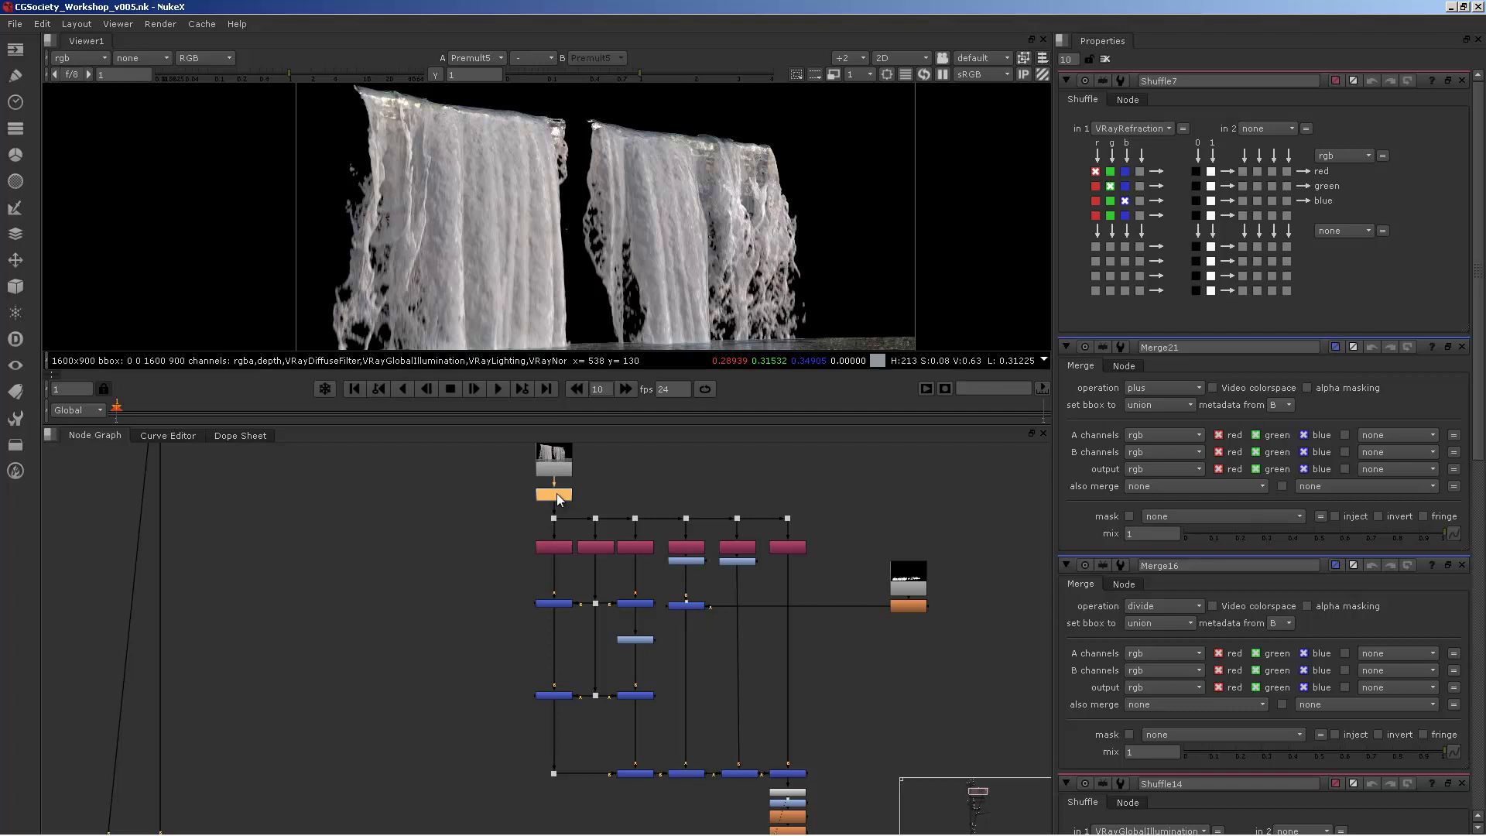
Open the properties of the GI, Diffuse and Lighting shuffles one after another.
{"action": "scroll", "coordinate": [583, 559], "scroll_direction": "up", "scroll_amount": 5}
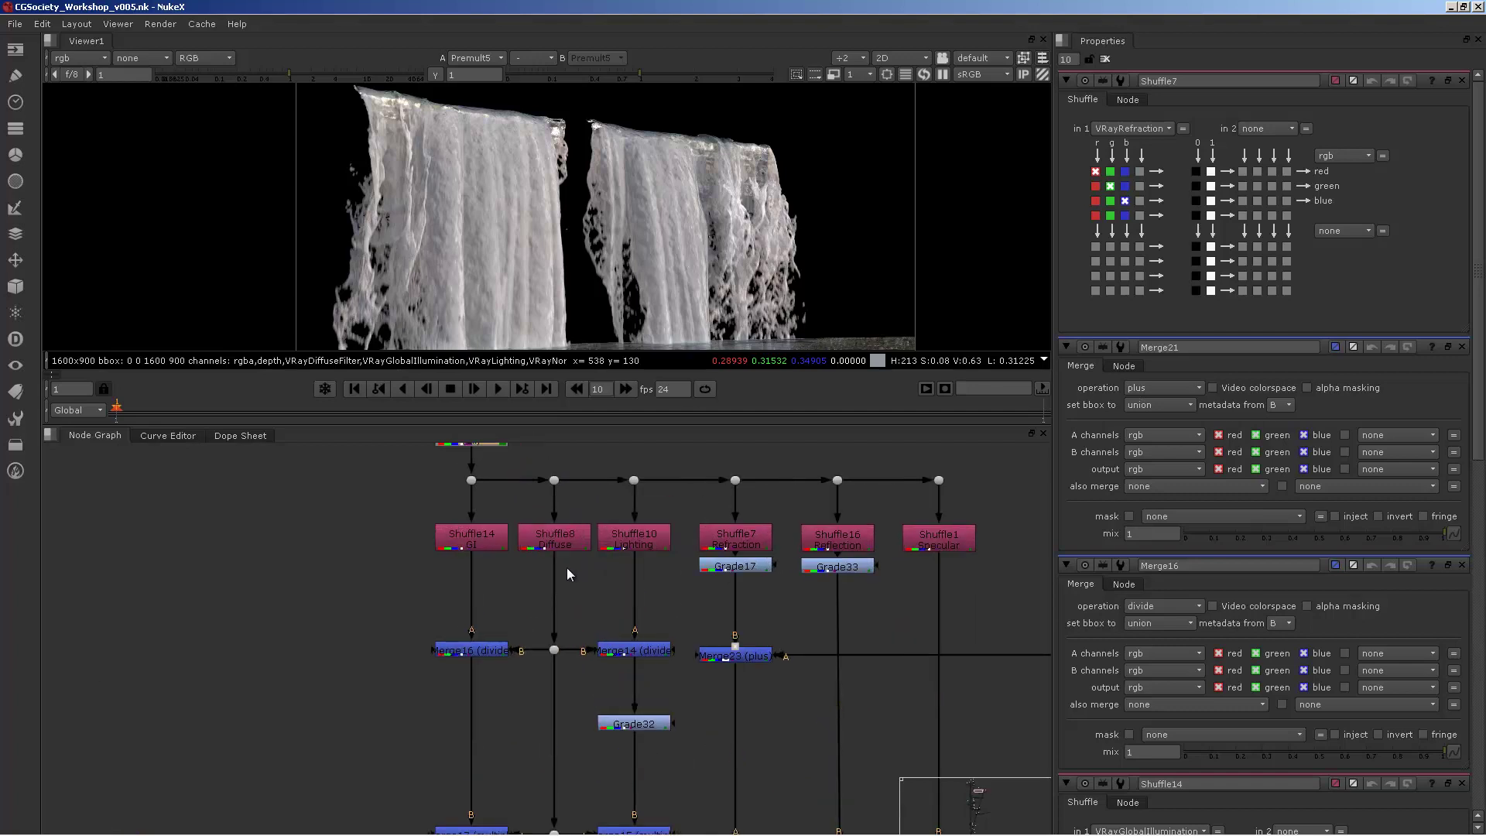
{"action": "left_click", "coordinate": [389, 593]}
{"action": "double_click", "coordinate": [391, 592]}
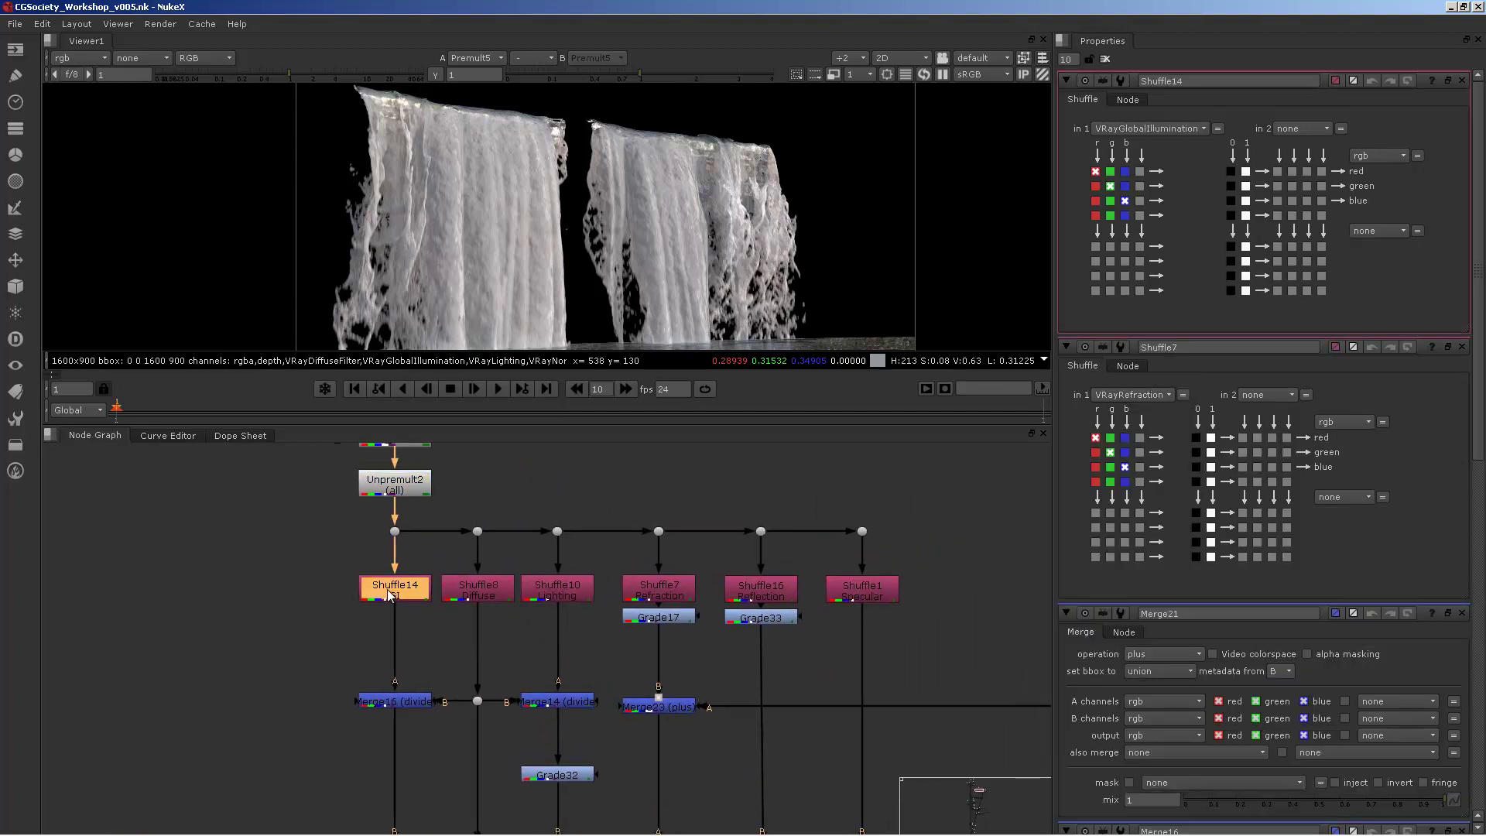
{"action": "double_click", "coordinate": [465, 594]}
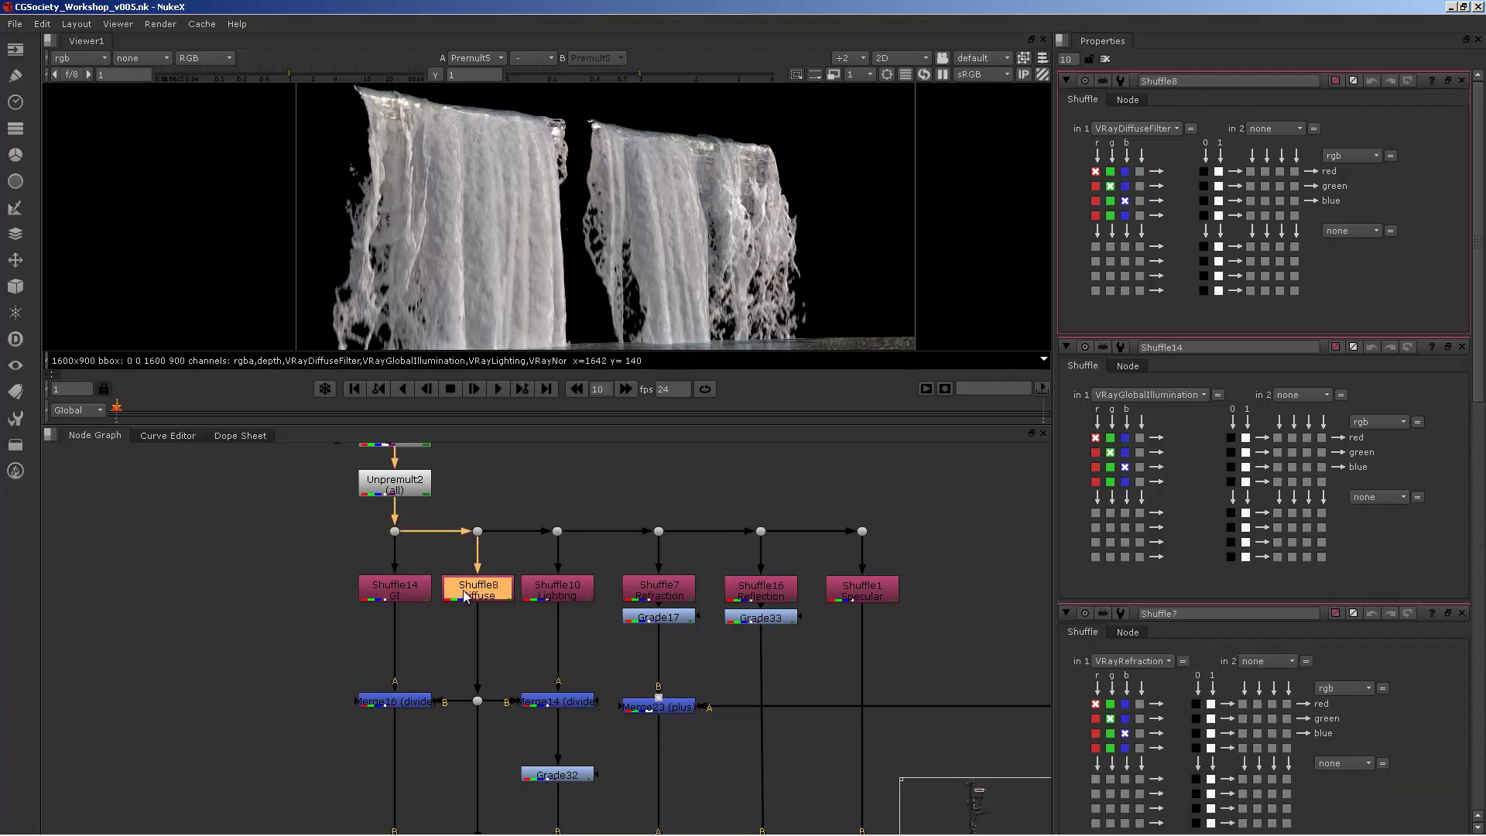
{"action": "double_click", "coordinate": [540, 598]}
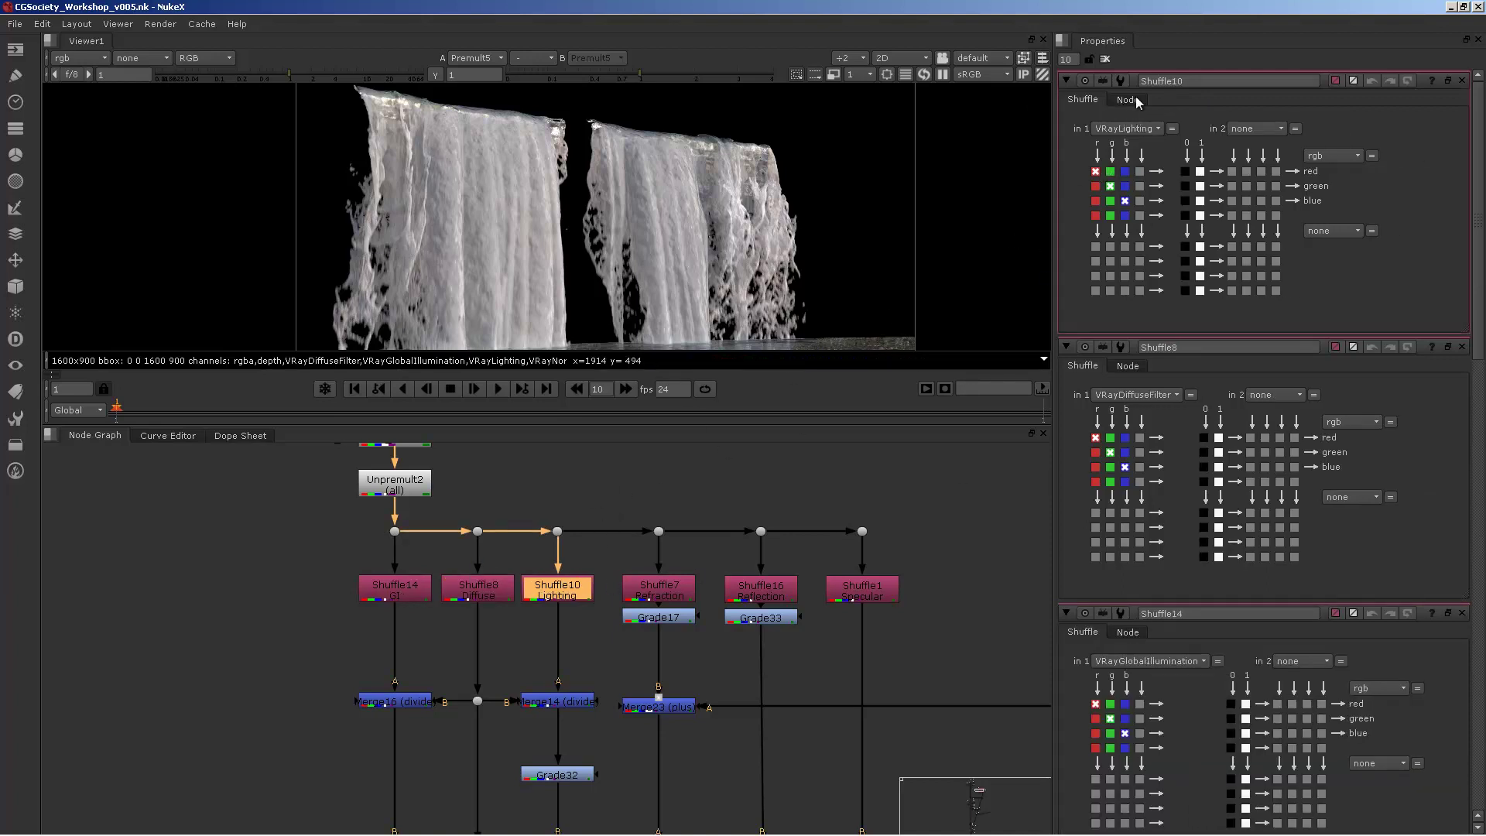
Check the Lighting shuffle's node label, and open the properties of the Refraction and Reflection shuffles.
{"action": "left_click", "coordinate": [1130, 100]}
{"action": "double_click", "coordinate": [1112, 126]}
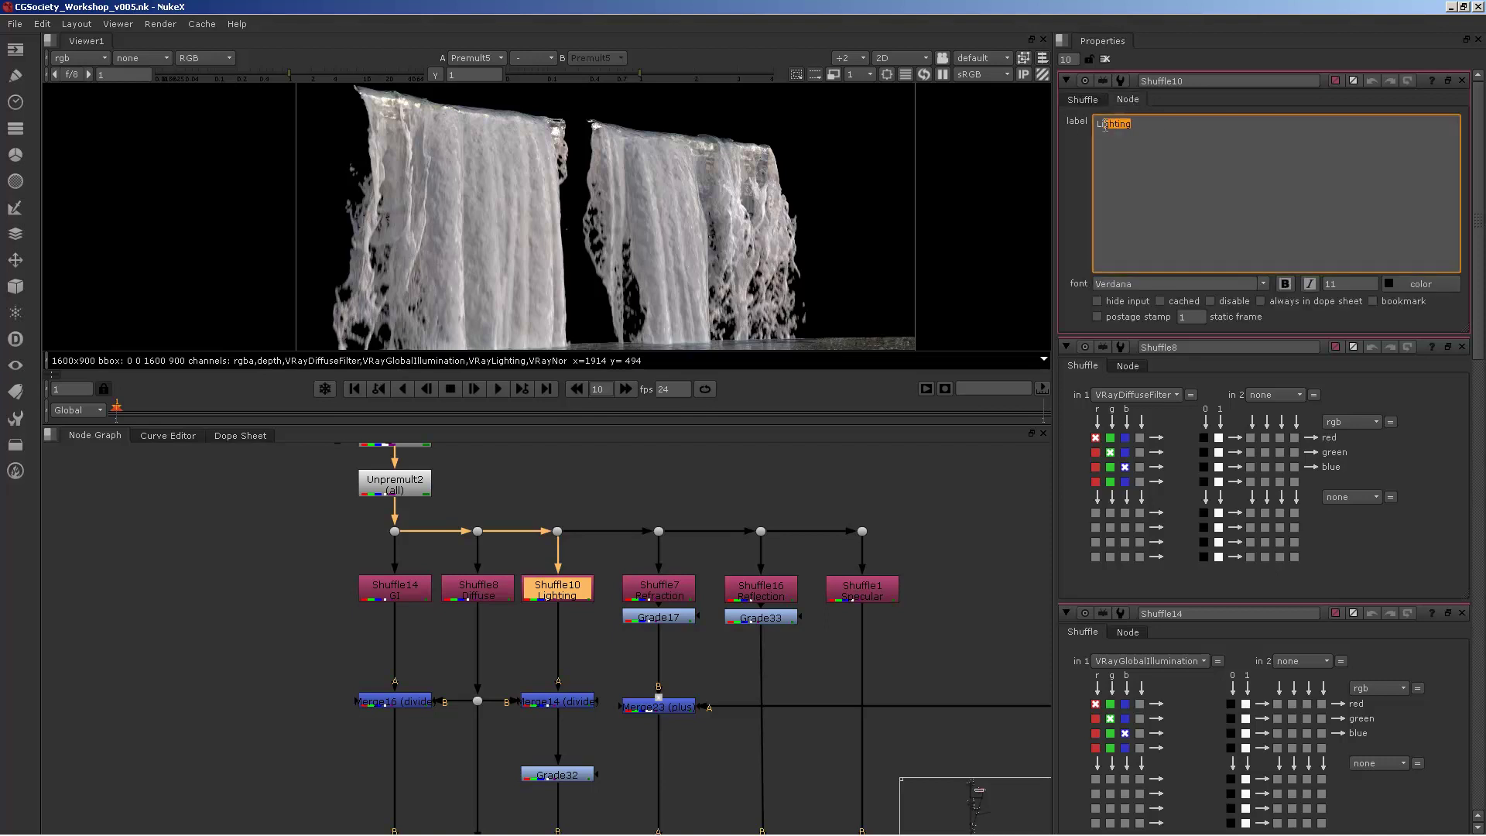
{"action": "double_click", "coordinate": [652, 596]}
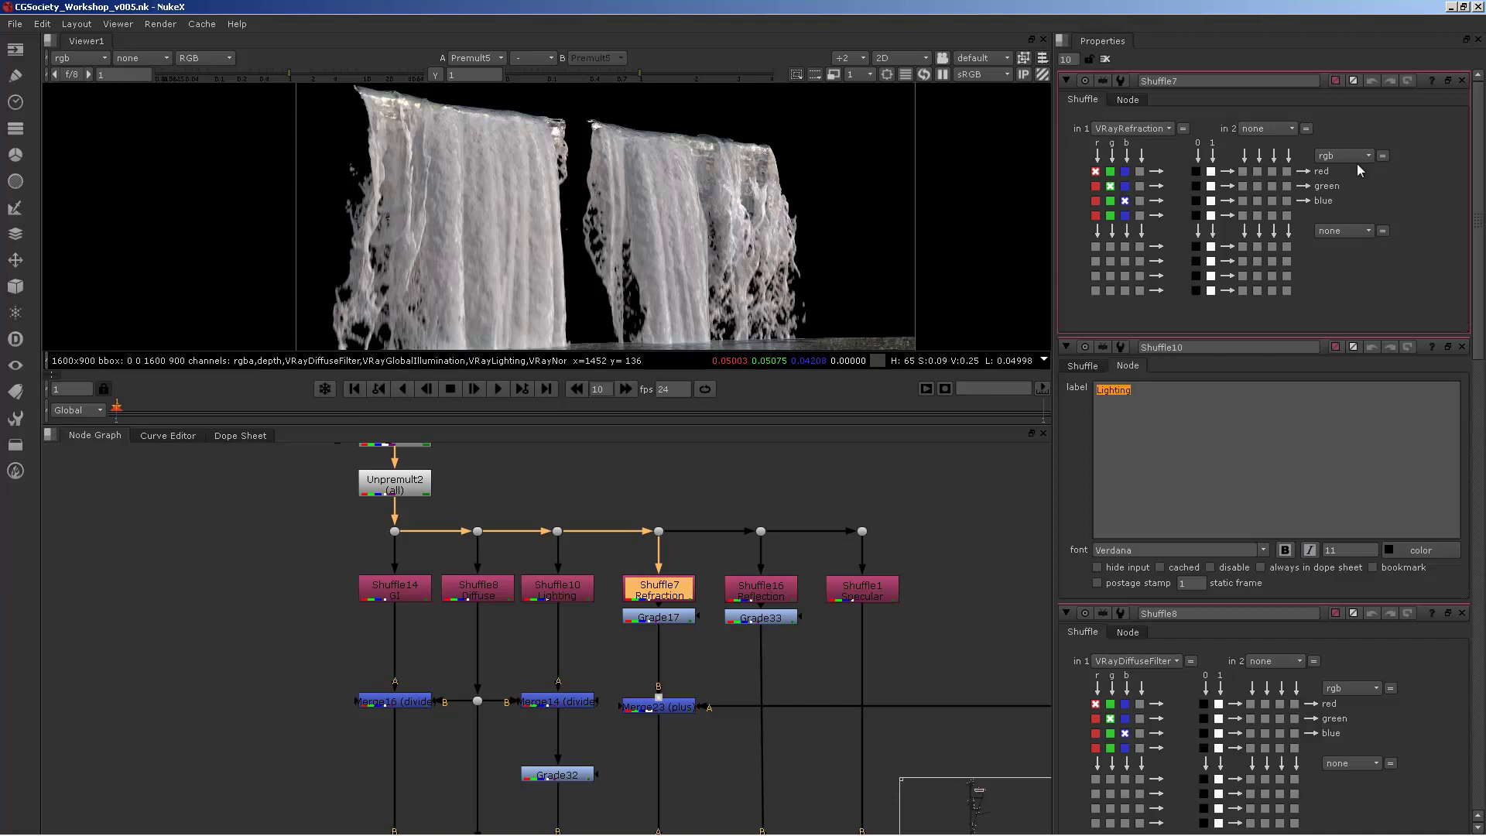
{"action": "double_click", "coordinate": [749, 598]}
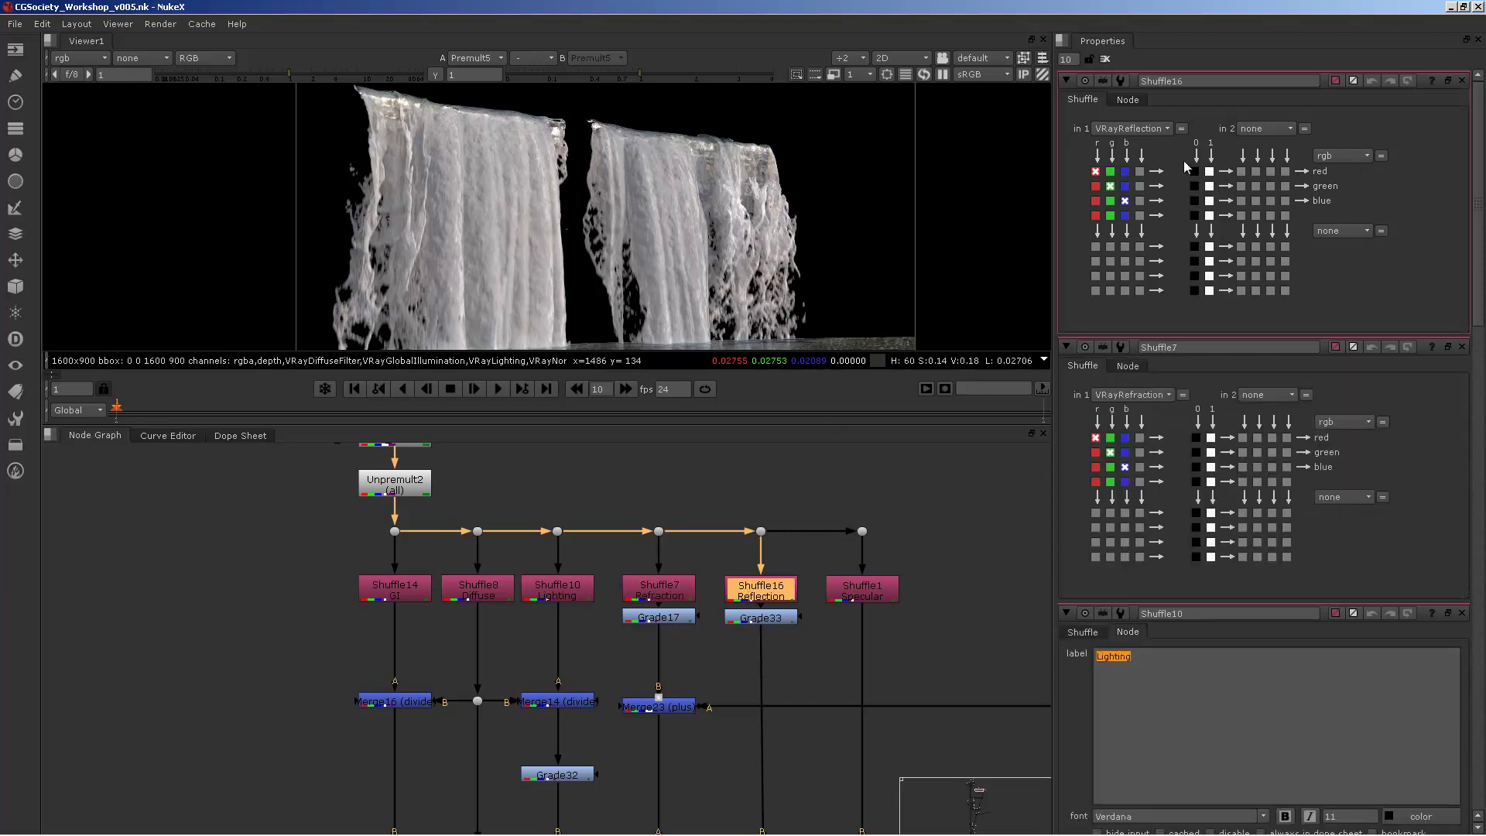
Open the properties of the Reflection branch's grade, Grade33, and inspect its result in the viewer.
{"action": "double_click", "coordinate": [751, 619]}
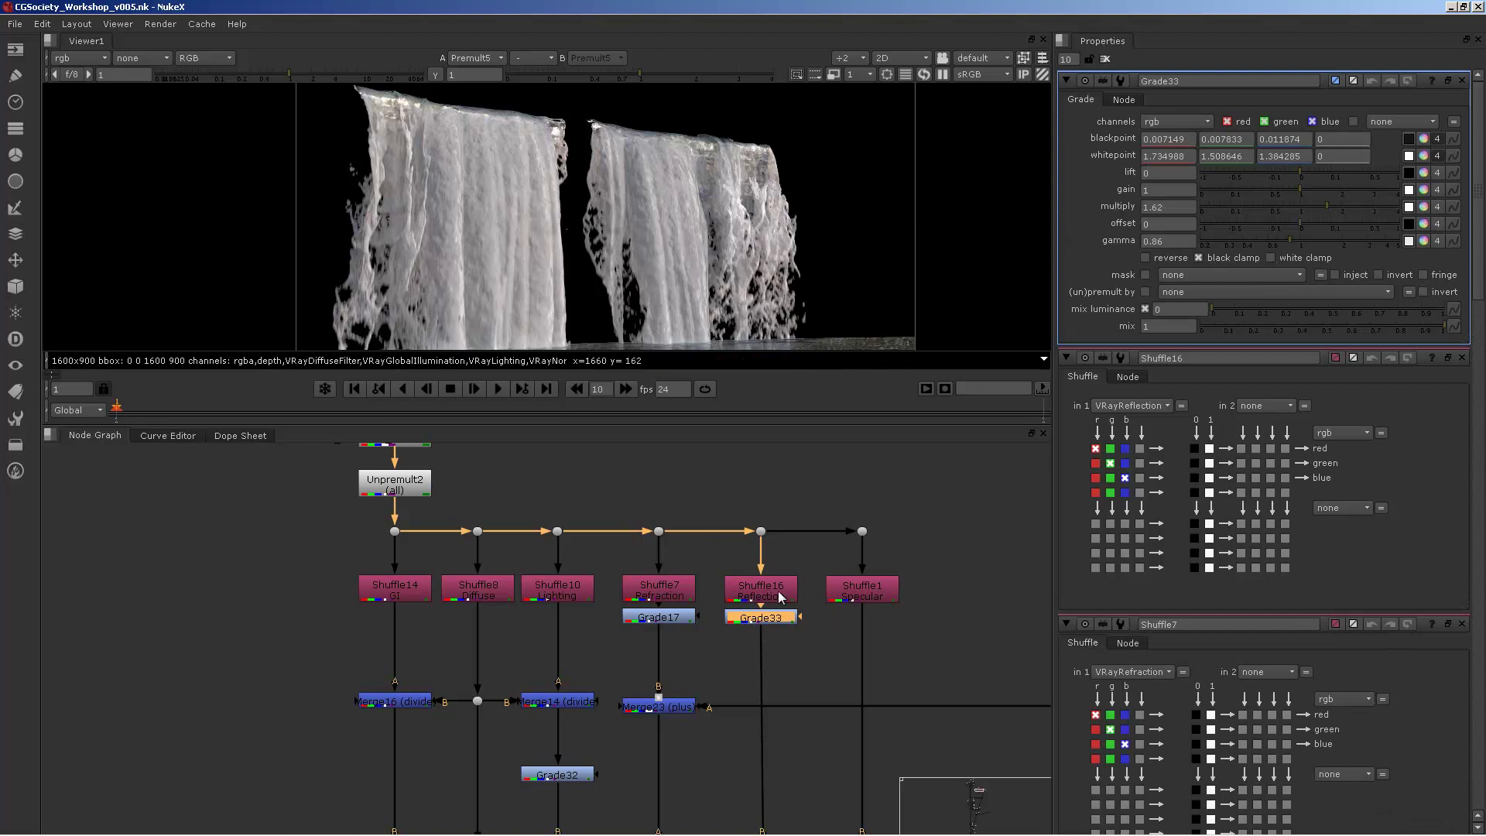
{"action": "key", "text": "1"}
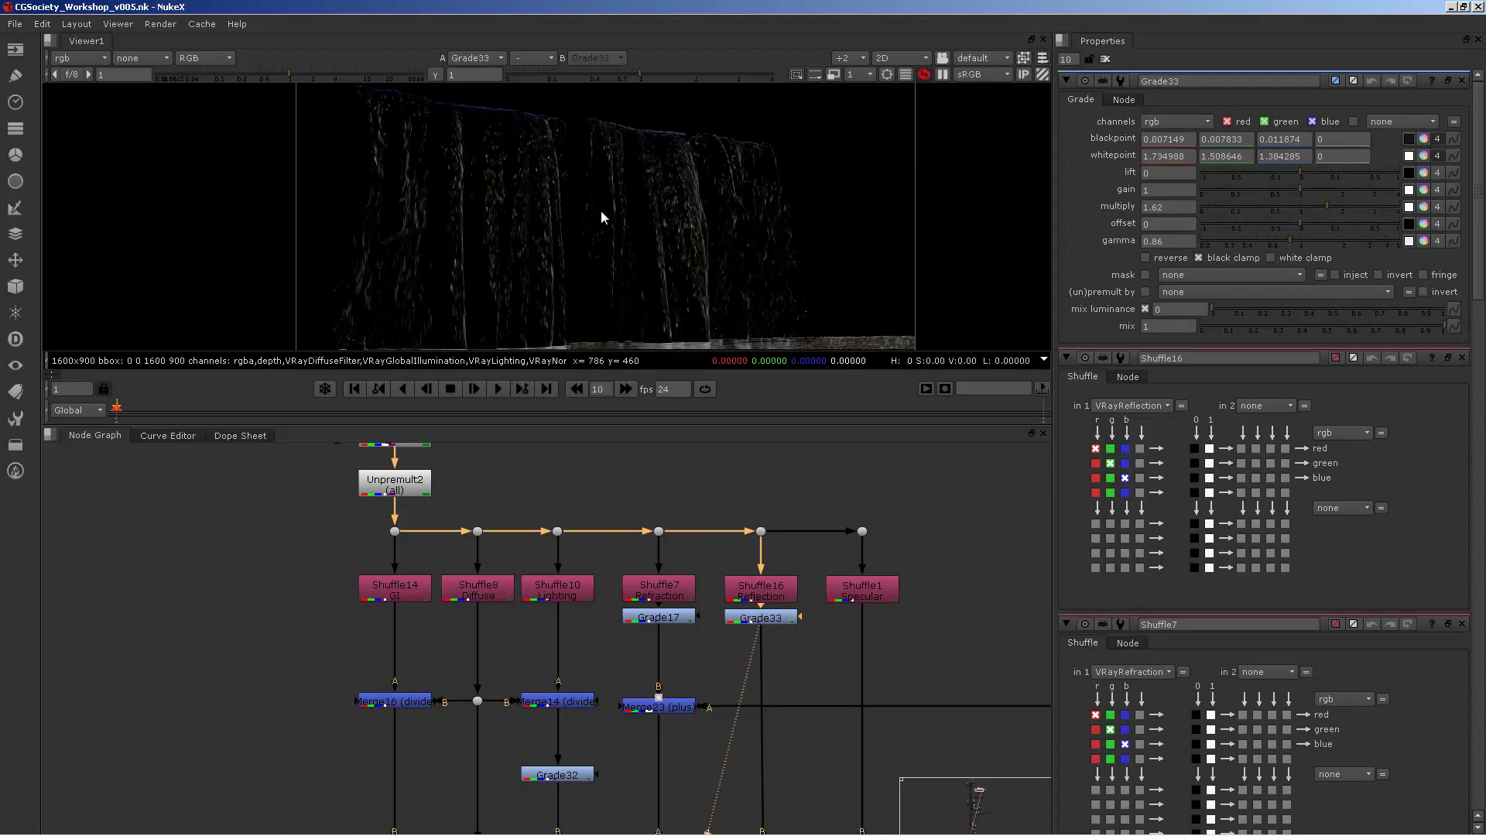
{"action": "scroll", "coordinate": [879, 679], "scroll_direction": "down", "scroll_amount": 8}
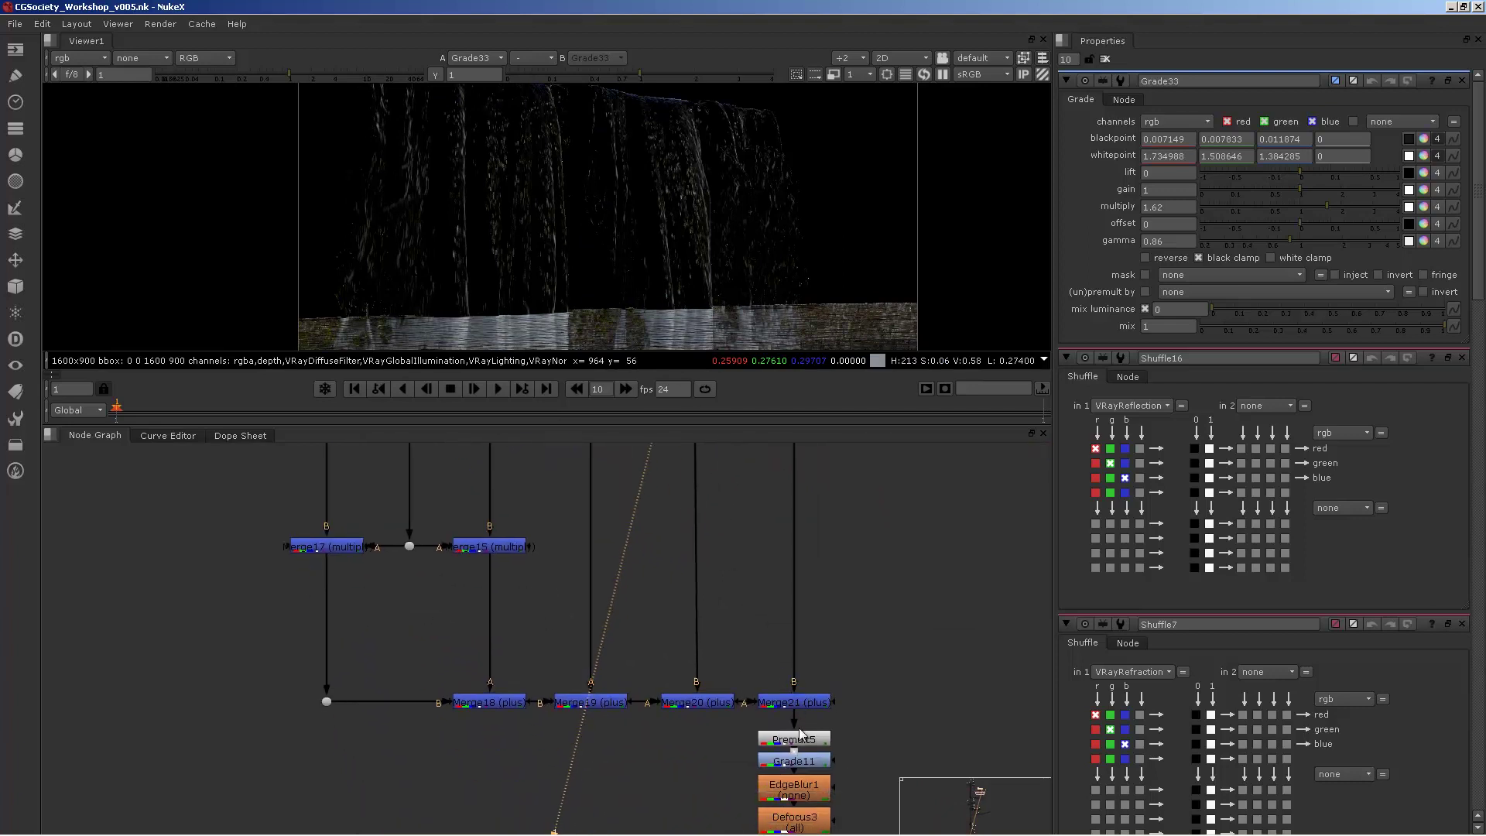
Select Premult5 to highlight its upstream branches, and show Merge18 in the viewer.
{"action": "left_click", "coordinate": [804, 745], "text": "ctrl"}
{"action": "middle_click_drag", "start_coordinate": [393, 463], "coordinate": [575, 598]}
{"action": "middle_click_drag", "start_coordinate": [669, 682], "coordinate": [638, 570]}
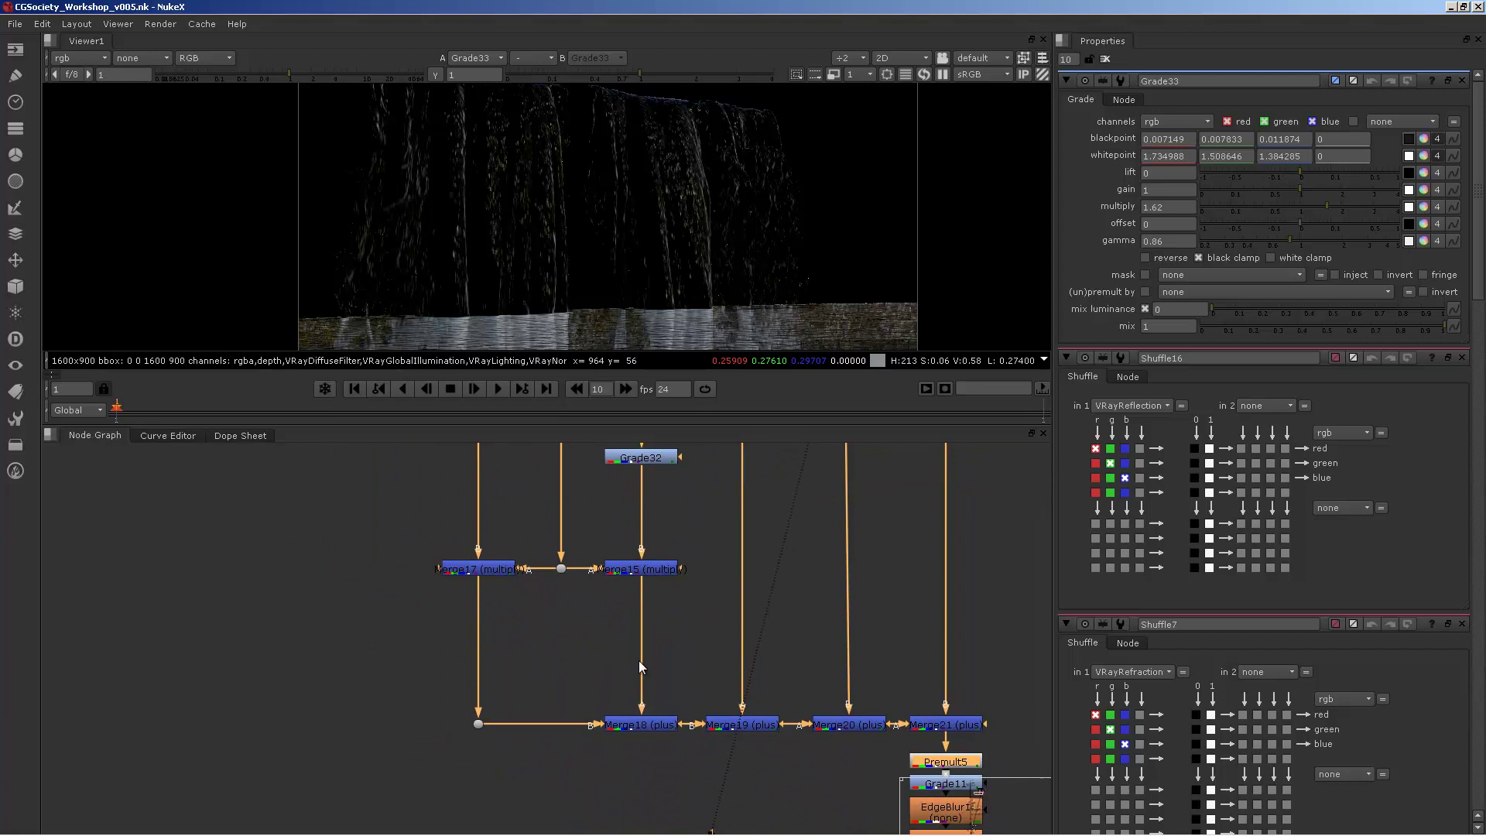
{"action": "left_click", "coordinate": [641, 725]}
{"action": "key", "text": "1"}
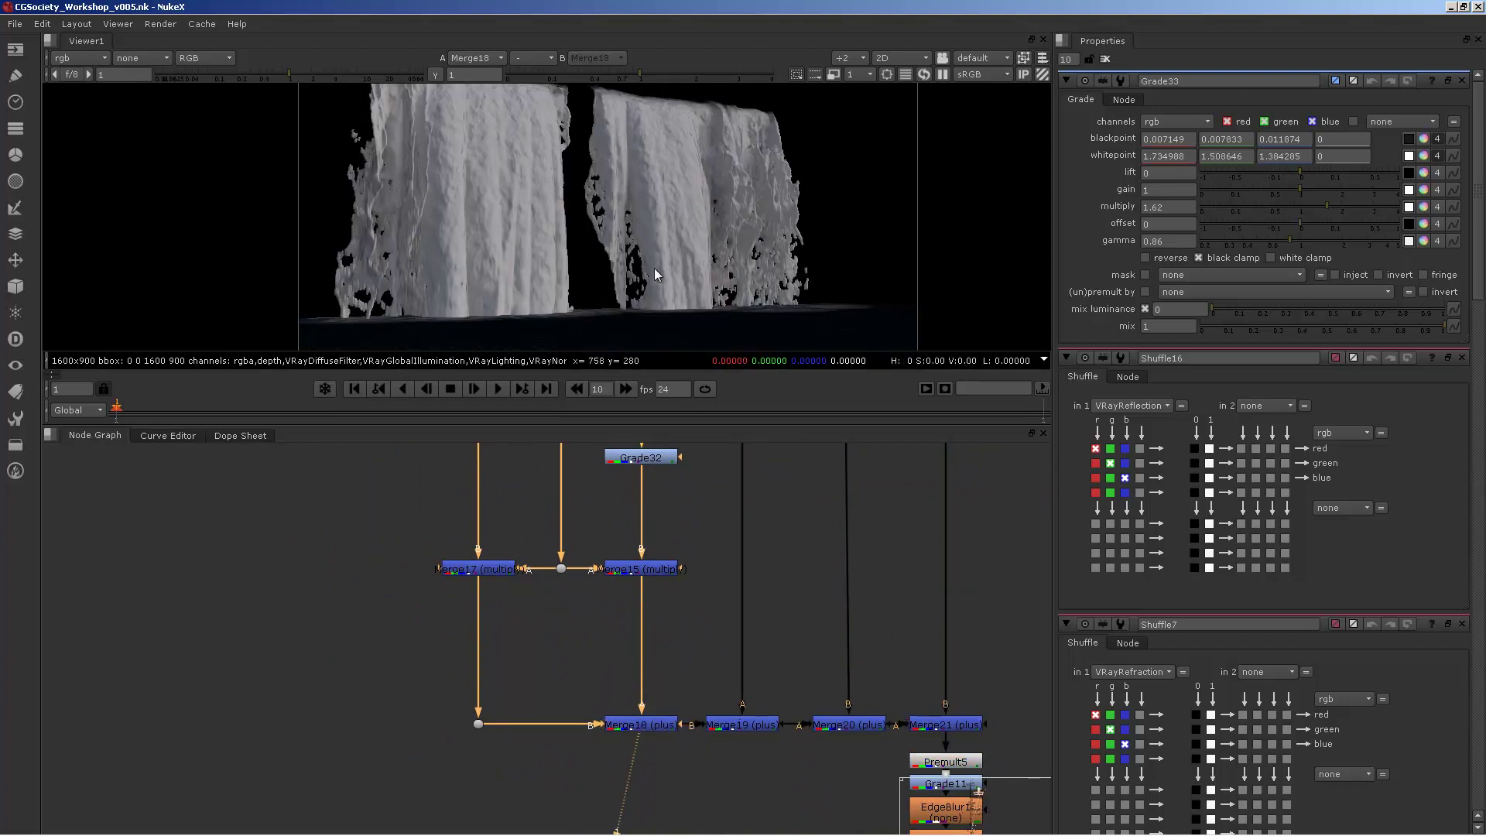
Show Merge19, which adds the Refraction pass, in the viewer.
{"action": "left_click", "coordinate": [744, 724]}
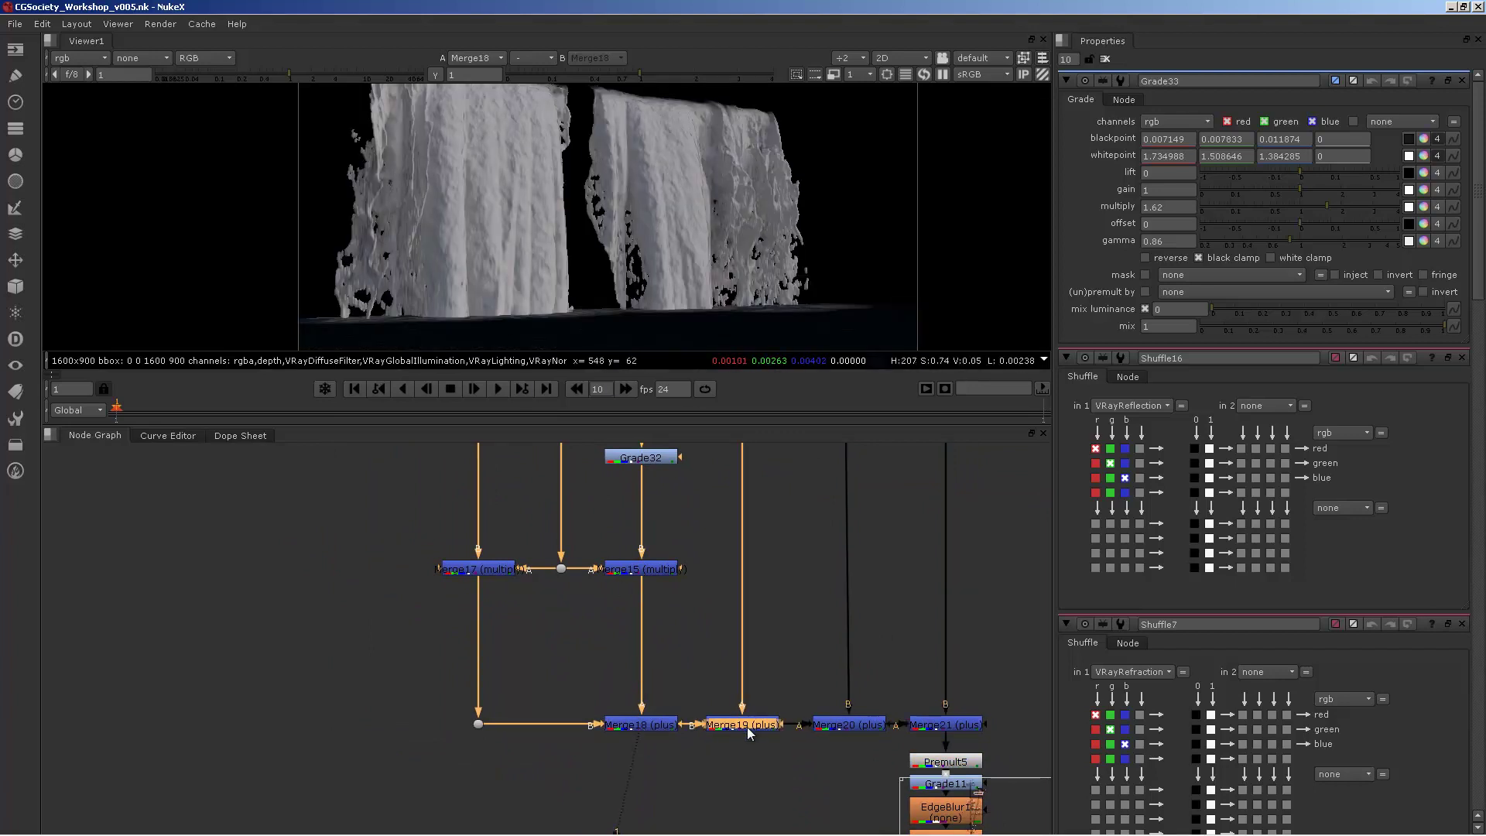
{"action": "key", "text": "1"}
{"action": "left_click", "coordinate": [787, 568]}
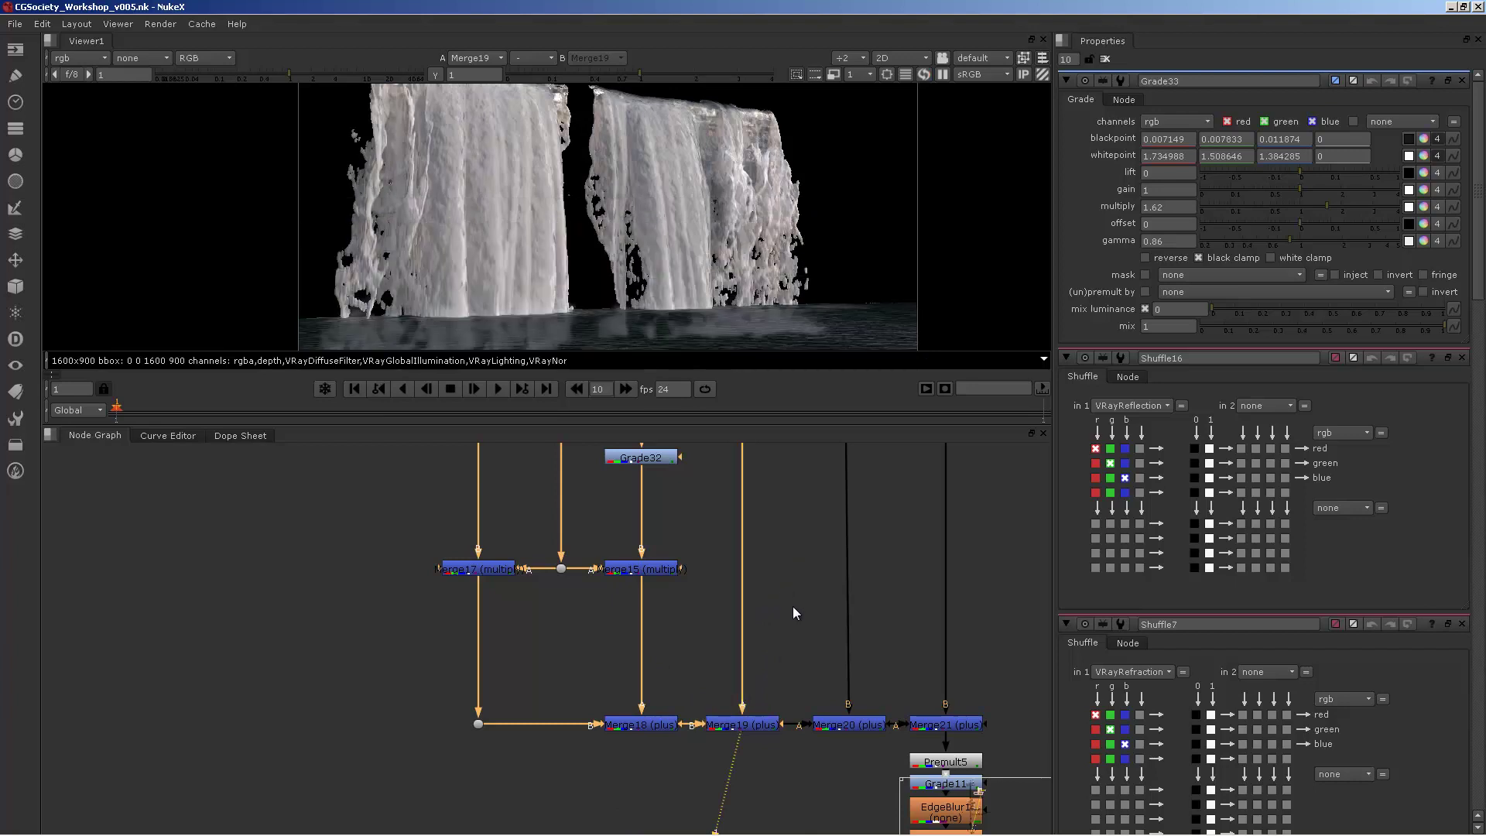
Show Merge20 with the Reflection pass added, followed by Merge21 with the Specular pass added, in the viewer.
{"action": "middle_click_drag", "start_coordinate": [711, 608], "coordinate": [573, 593]}
{"action": "left_click", "coordinate": [731, 708]}
{"action": "key", "text": "1"}
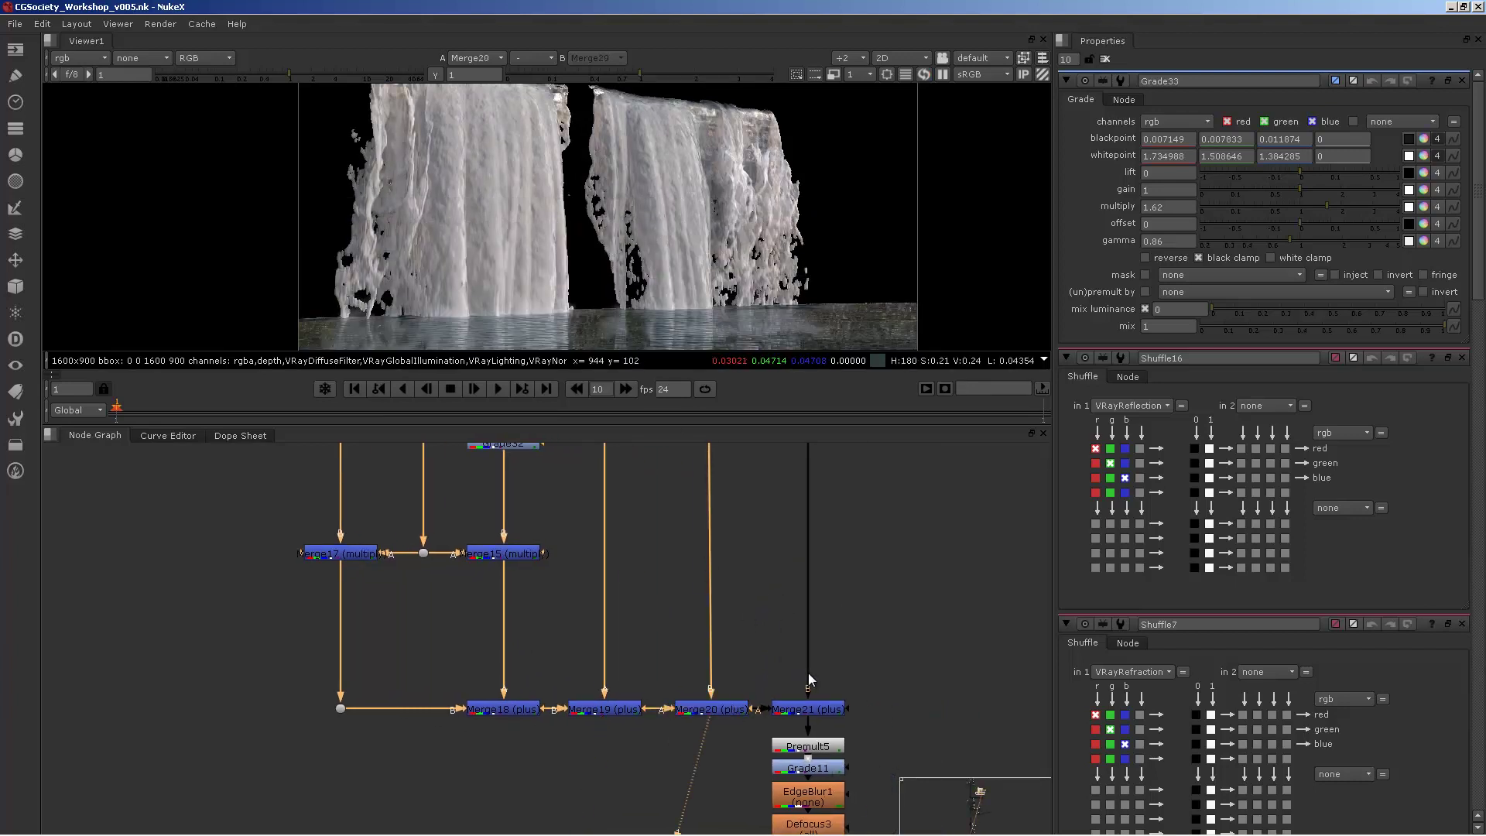
{"action": "left_click", "coordinate": [819, 707]}
{"action": "key", "text": "1"}
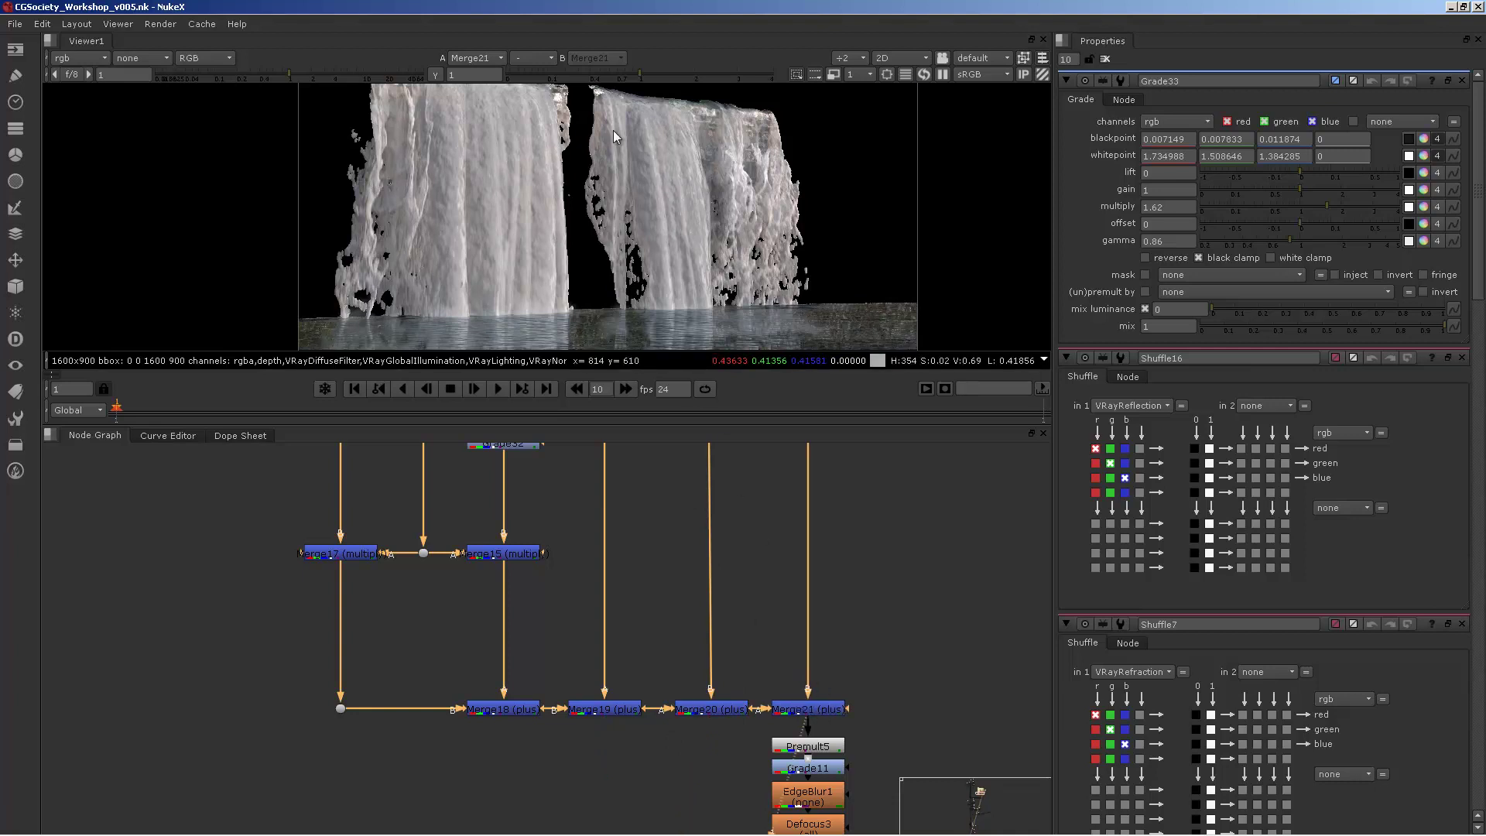
Show the Specular shuffle, Shuffle1, in the viewer and inspect its highlights up close.
{"action": "middle_click_drag", "start_coordinate": [790, 338], "coordinate": [730, 574]}
{"action": "left_click", "coordinate": [750, 492]}
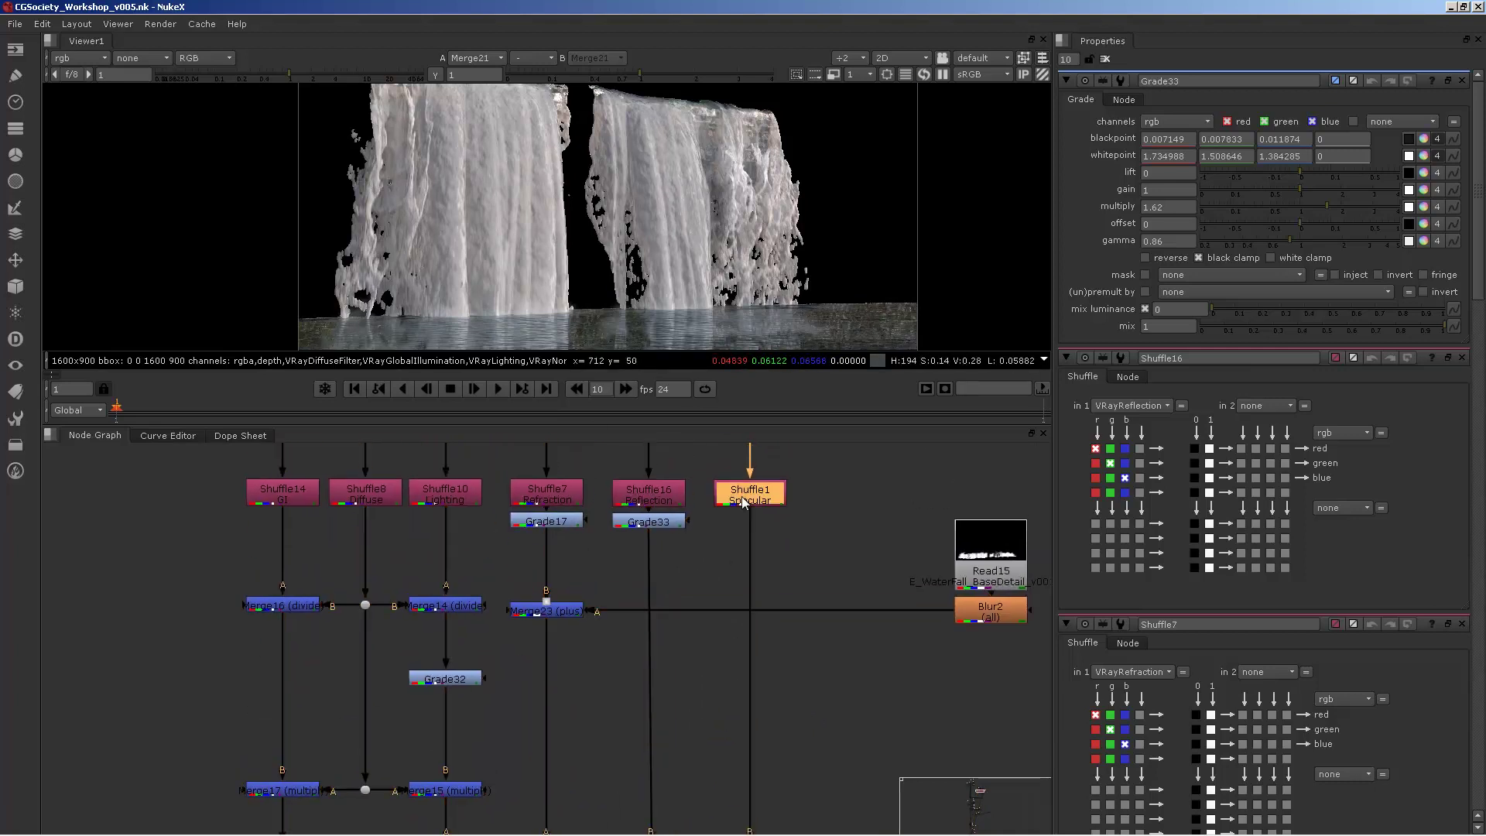
{"action": "key", "text": "1"}
{"action": "scroll", "coordinate": [681, 186], "scroll_direction": "up", "scroll_amount": 4}
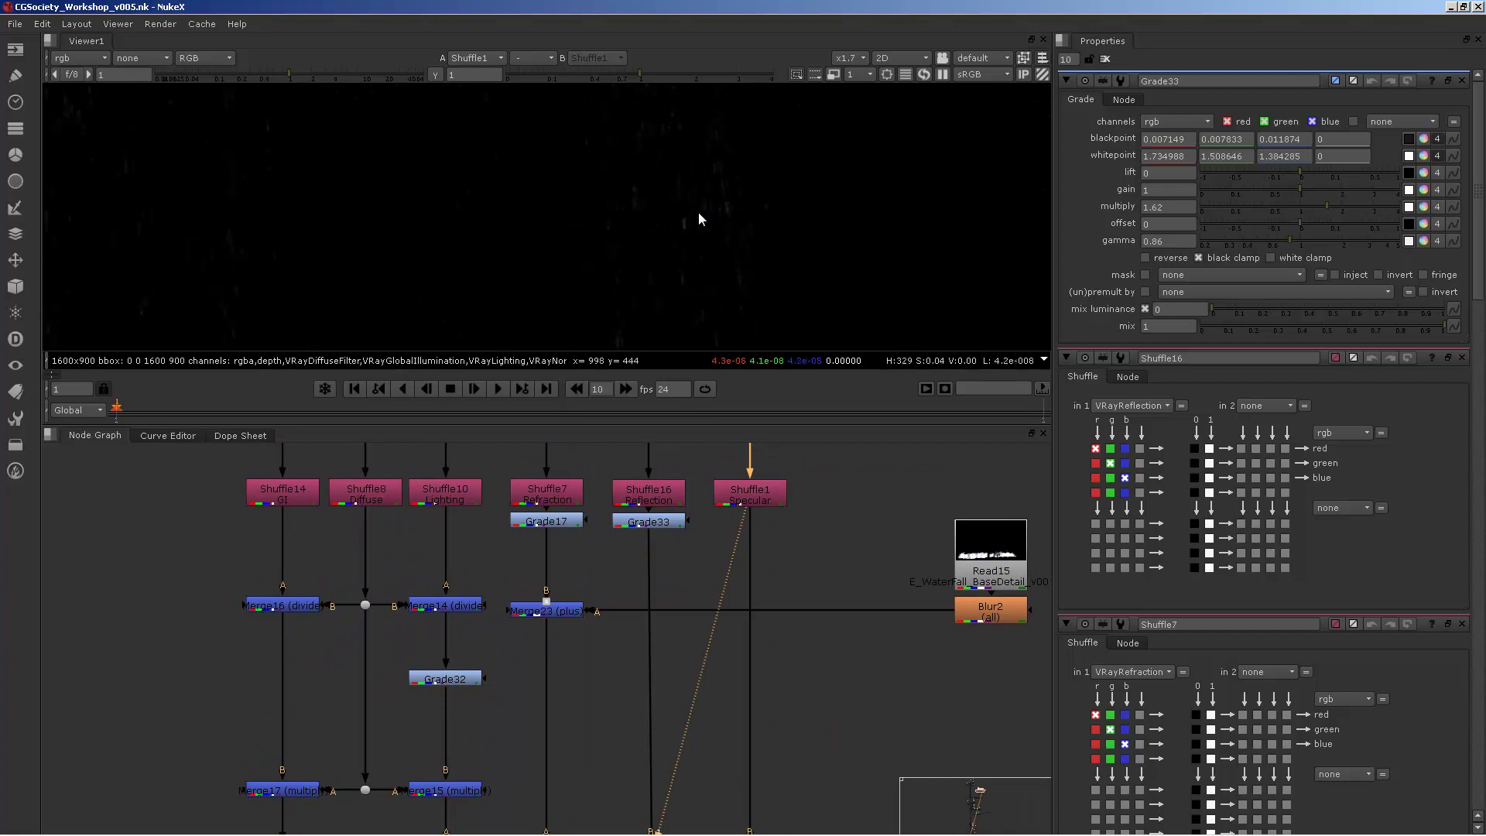
{"action": "scroll", "coordinate": [709, 199], "scroll_direction": "down", "scroll_amount": 3}
{"action": "middle_click_drag", "start_coordinate": [671, 191], "coordinate": [541, 133]}
Show Premult5 in the viewer with the full frame in view, and enlarge the viewer area above the node graph.
{"action": "middle_click_drag", "start_coordinate": [743, 610], "coordinate": [778, 629]}
{"action": "left_click", "coordinate": [777, 619]}
{"action": "key", "text": "1"}
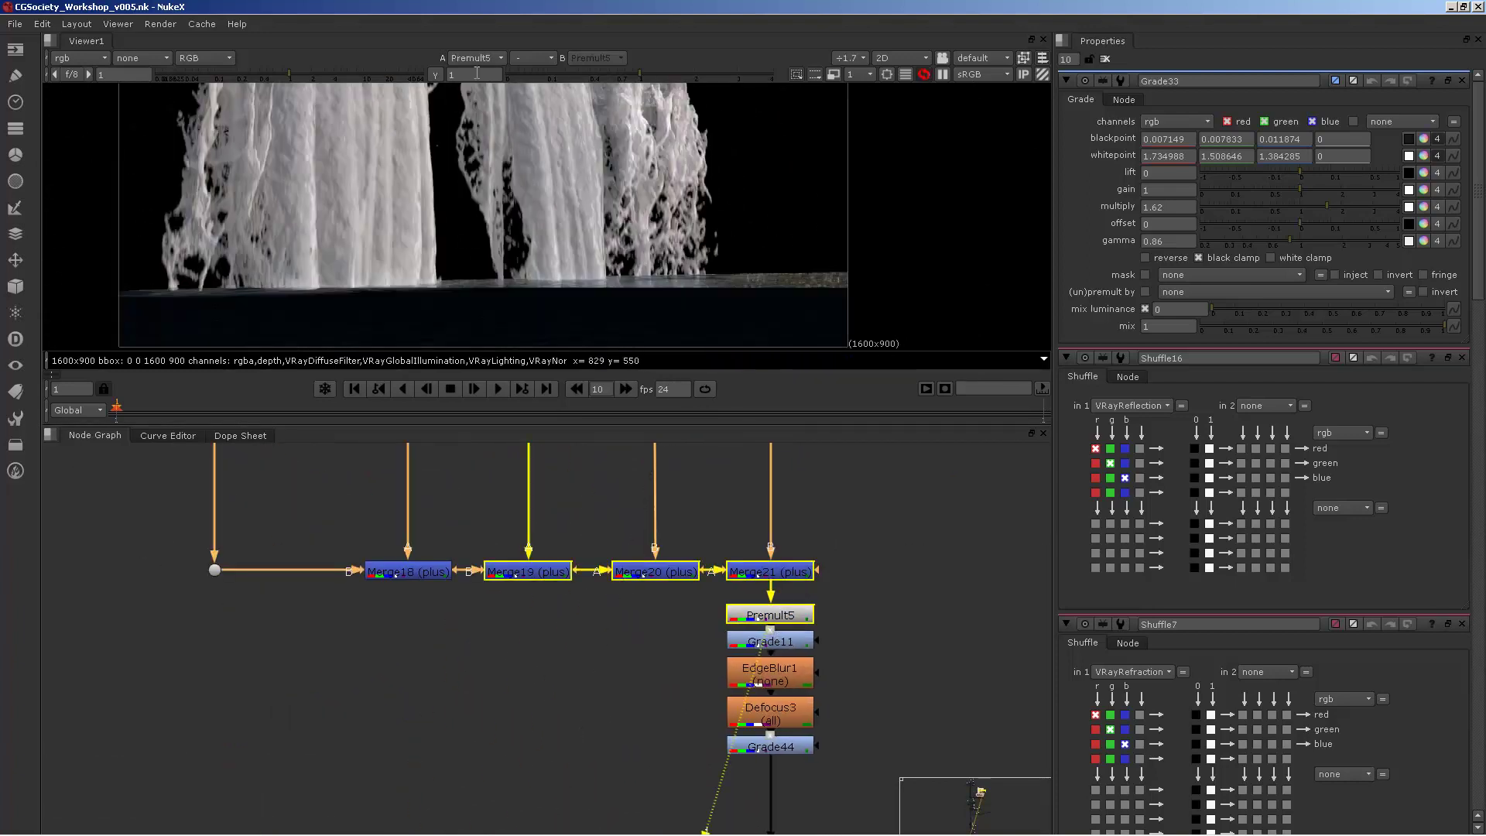
{"action": "middle_click_drag", "start_coordinate": [514, 276], "coordinate": [565, 278]}
{"action": "scroll", "coordinate": [546, 115], "scroll_direction": "down", "scroll_amount": 2}
{"action": "left_click_drag", "start_coordinate": [570, 384], "coordinate": [573, 505]}
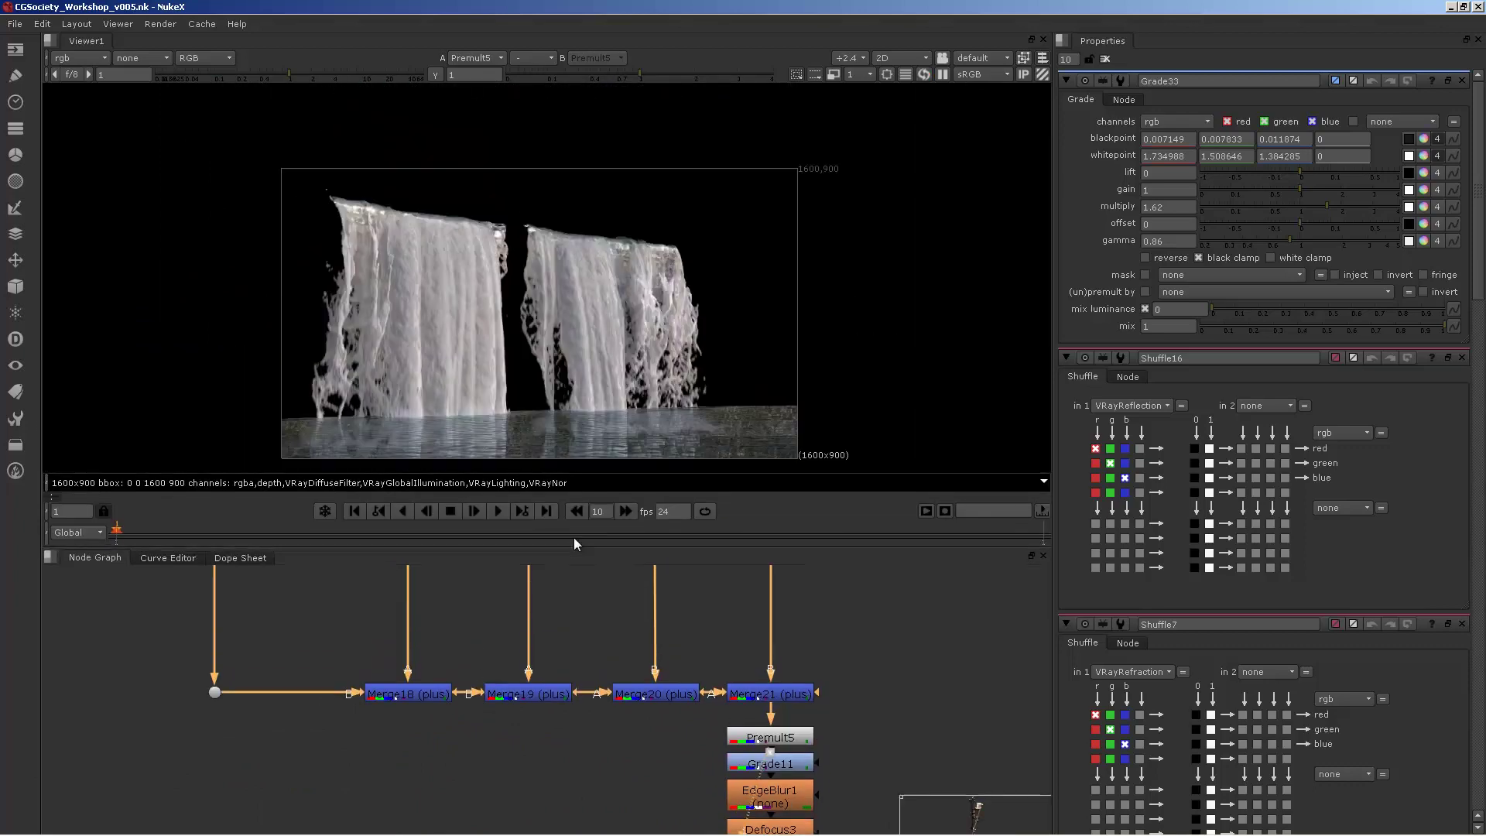
Show the original render, Read1 at the head of the pass tree, in the viewer.
{"action": "middle_click_drag", "start_coordinate": [603, 325], "coordinate": [587, 295]}
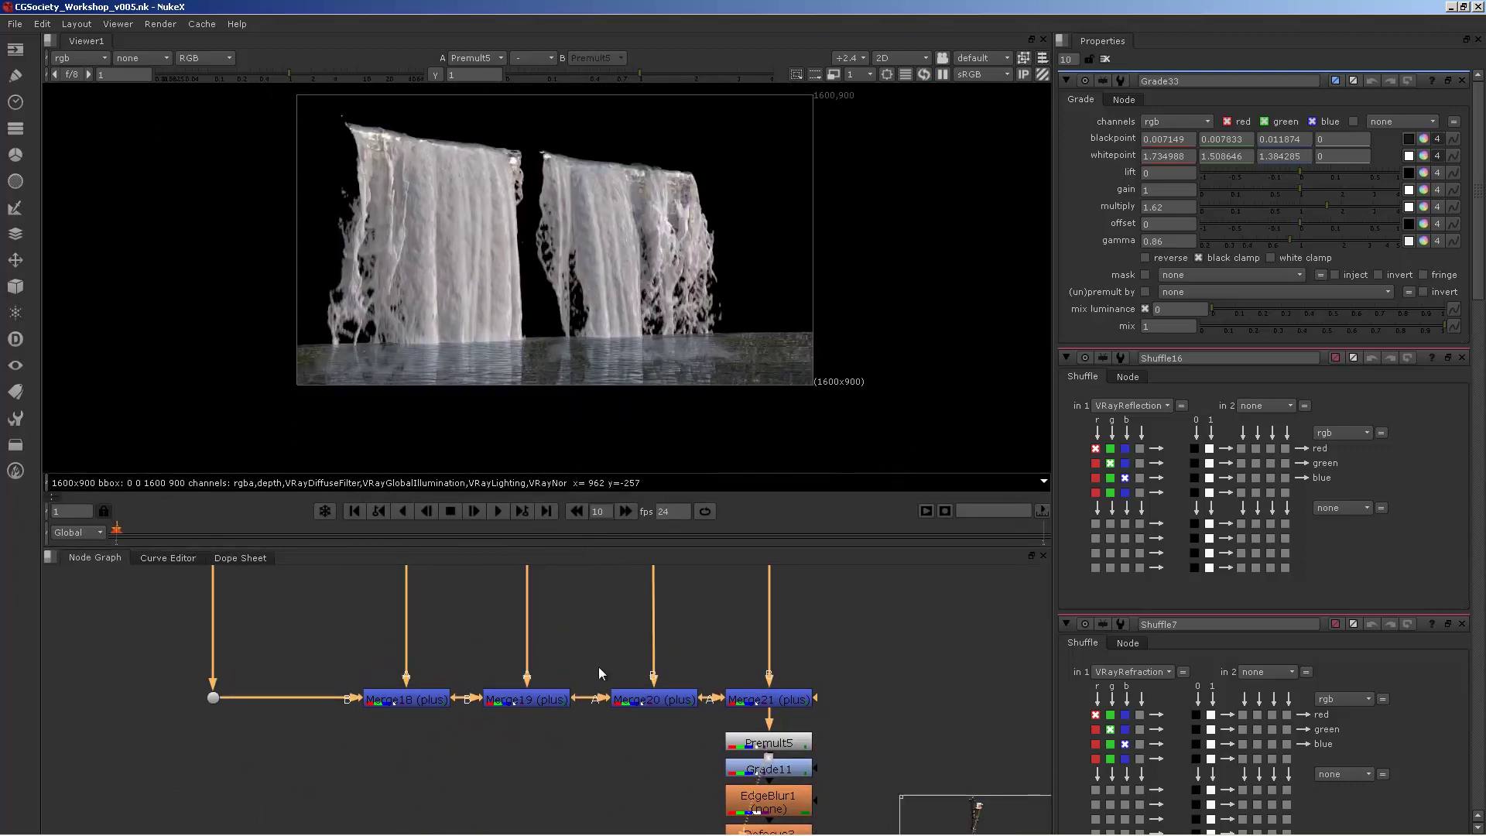
{"action": "middle_click_drag", "start_coordinate": [693, 692], "coordinate": [743, 772]}
{"action": "scroll", "coordinate": [681, 735], "scroll_direction": "down", "scroll_amount": 4}
{"action": "middle_click_drag", "start_coordinate": [625, 695], "coordinate": [566, 814]}
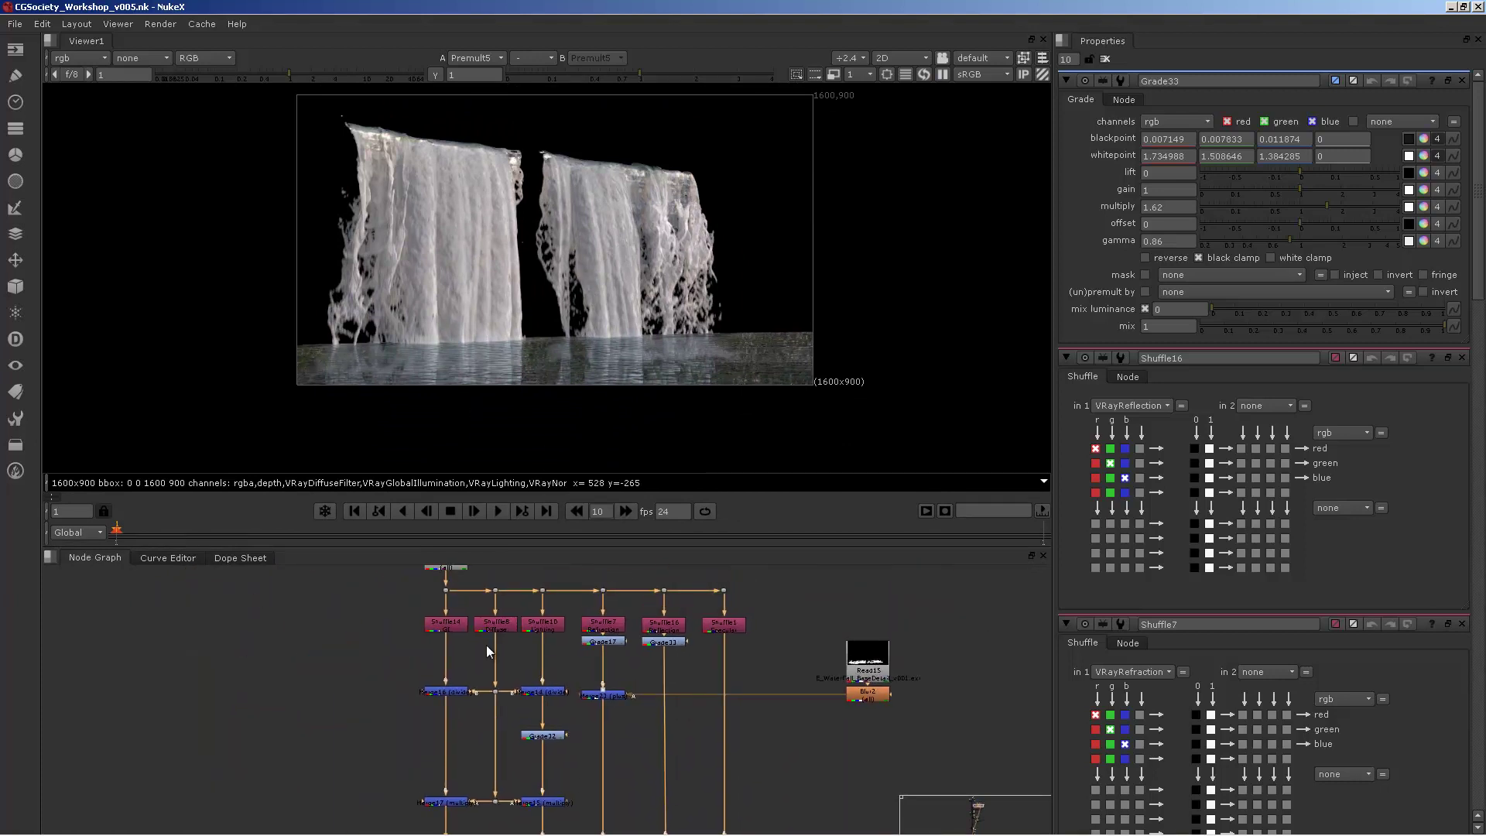
{"action": "middle_click_drag", "start_coordinate": [486, 644], "coordinate": [504, 711]}
{"action": "scroll", "coordinate": [495, 700], "scroll_direction": "down", "scroll_amount": 1}
{"action": "left_click", "coordinate": [468, 609]}
{"action": "key", "text": "1"}
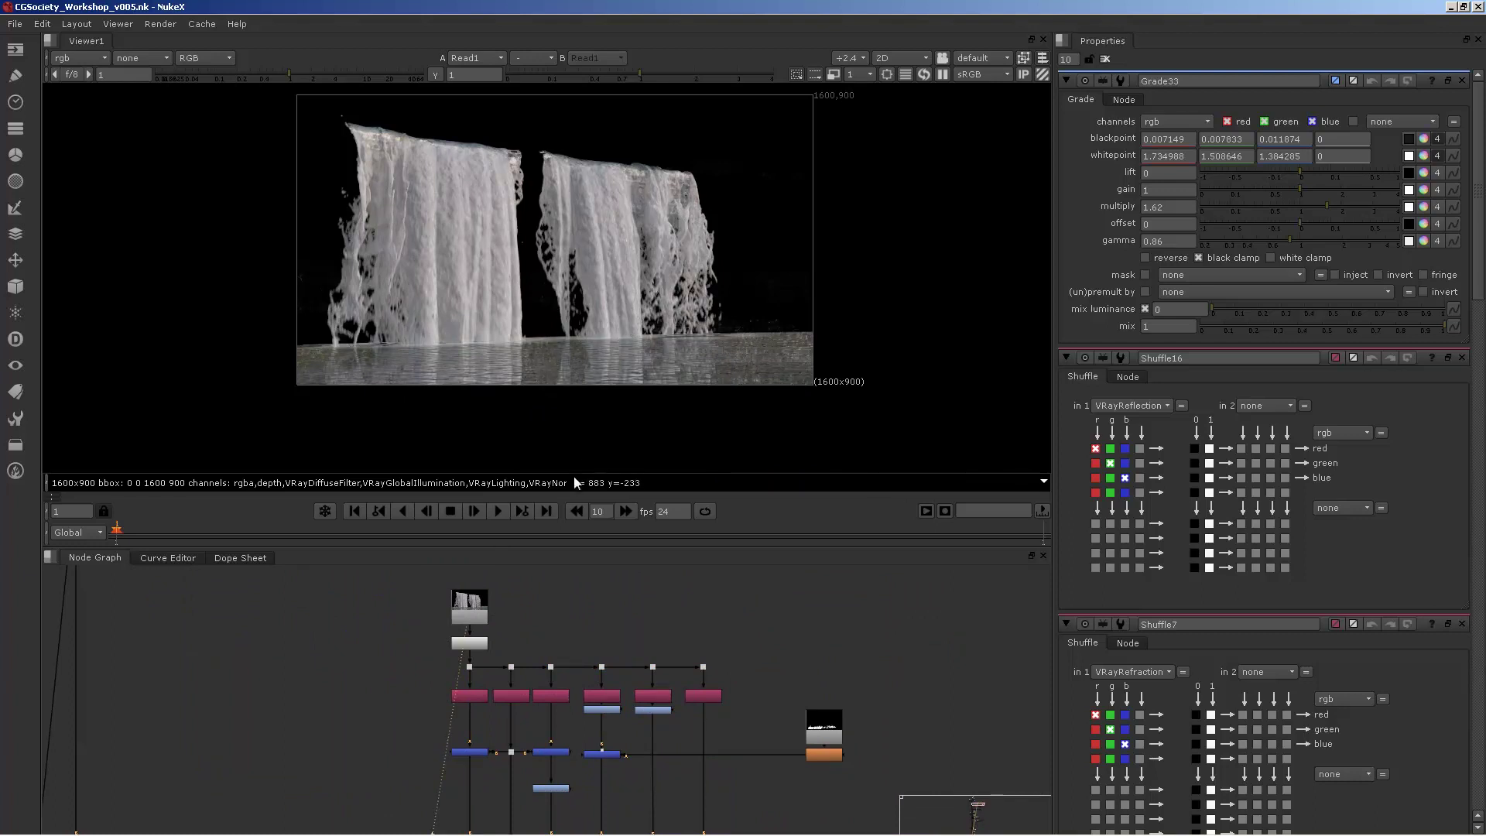
Examine the original Read1 render alongside the rebuild tree, from the shuffles down to the final merges and Premult5.
{"action": "middle_click_drag", "start_coordinate": [611, 616], "coordinate": [561, 592]}
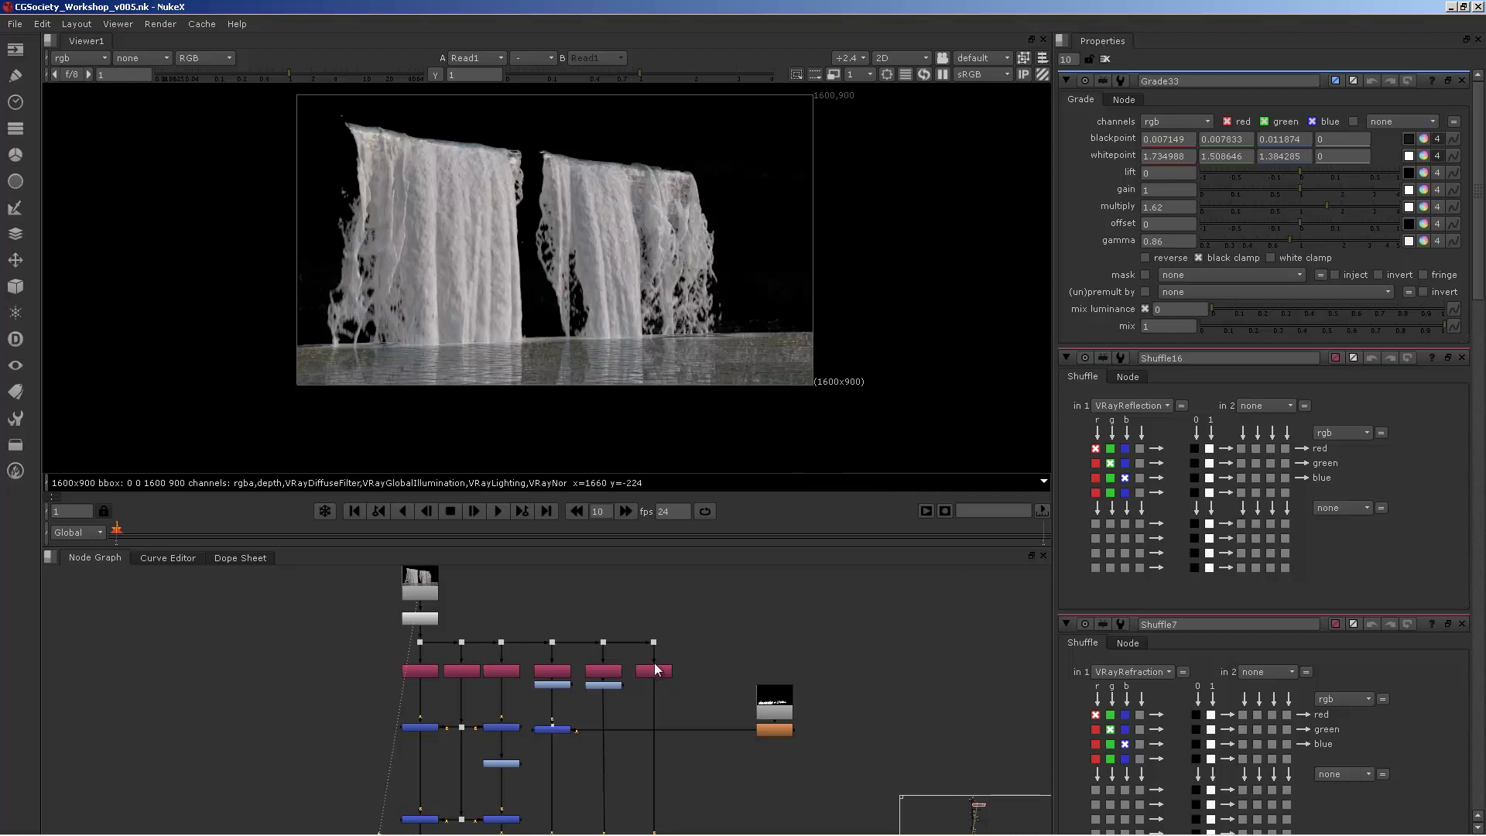
{"action": "middle_click_drag", "start_coordinate": [608, 709], "coordinate": [628, 644]}
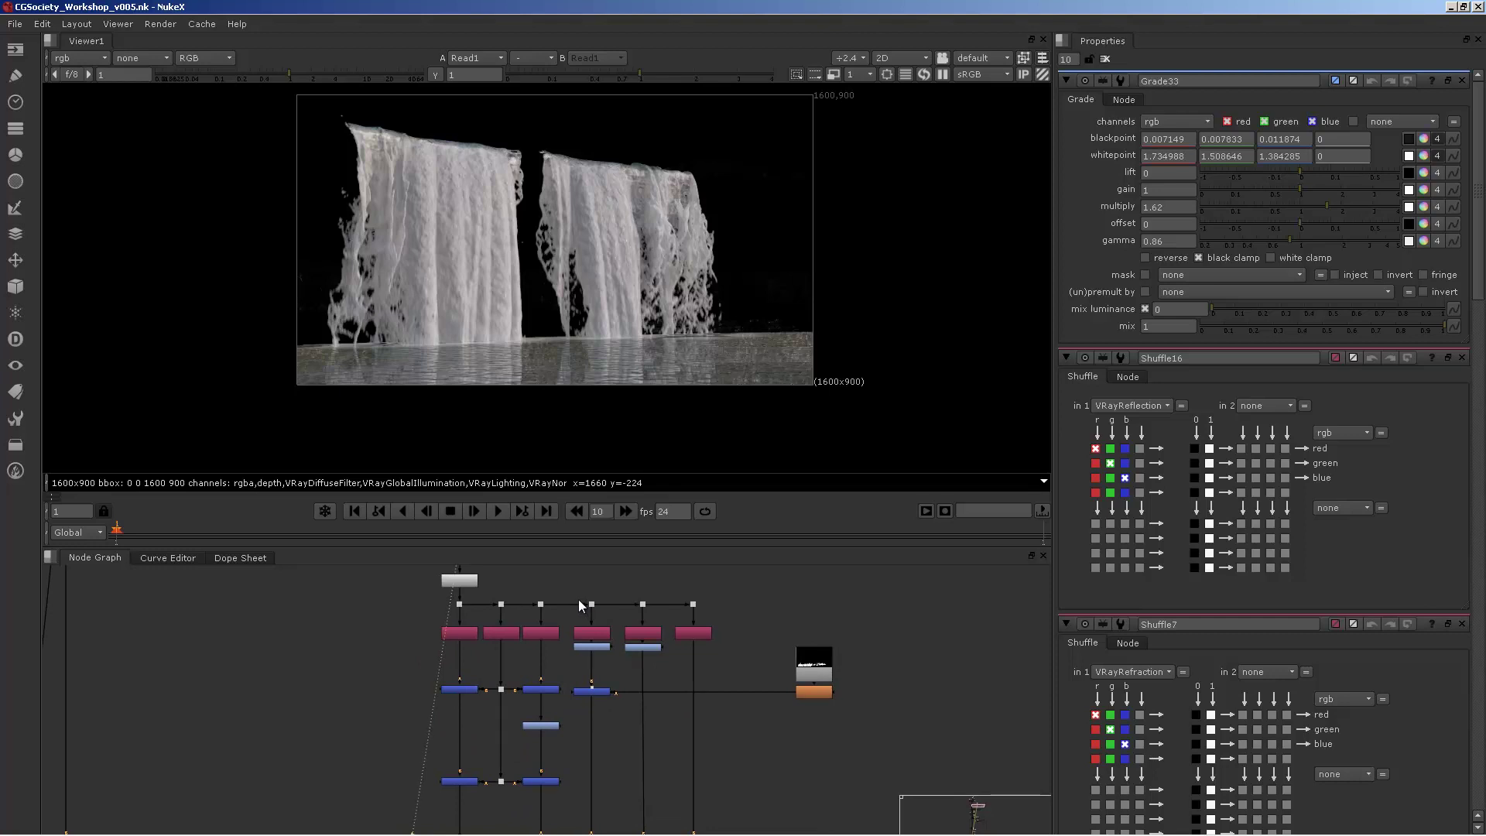
{"action": "left_click_drag", "start_coordinate": [555, 589], "coordinate": [573, 628]}
{"action": "middle_click_drag", "start_coordinate": [615, 309], "coordinate": [639, 343]}
{"action": "middle_click_drag", "start_coordinate": [729, 667], "coordinate": [628, 615]}
{"action": "scroll", "coordinate": [657, 653], "scroll_direction": "down", "scroll_amount": 2}
{"action": "scroll", "coordinate": [651, 364], "scroll_direction": "down", "scroll_amount": 1}
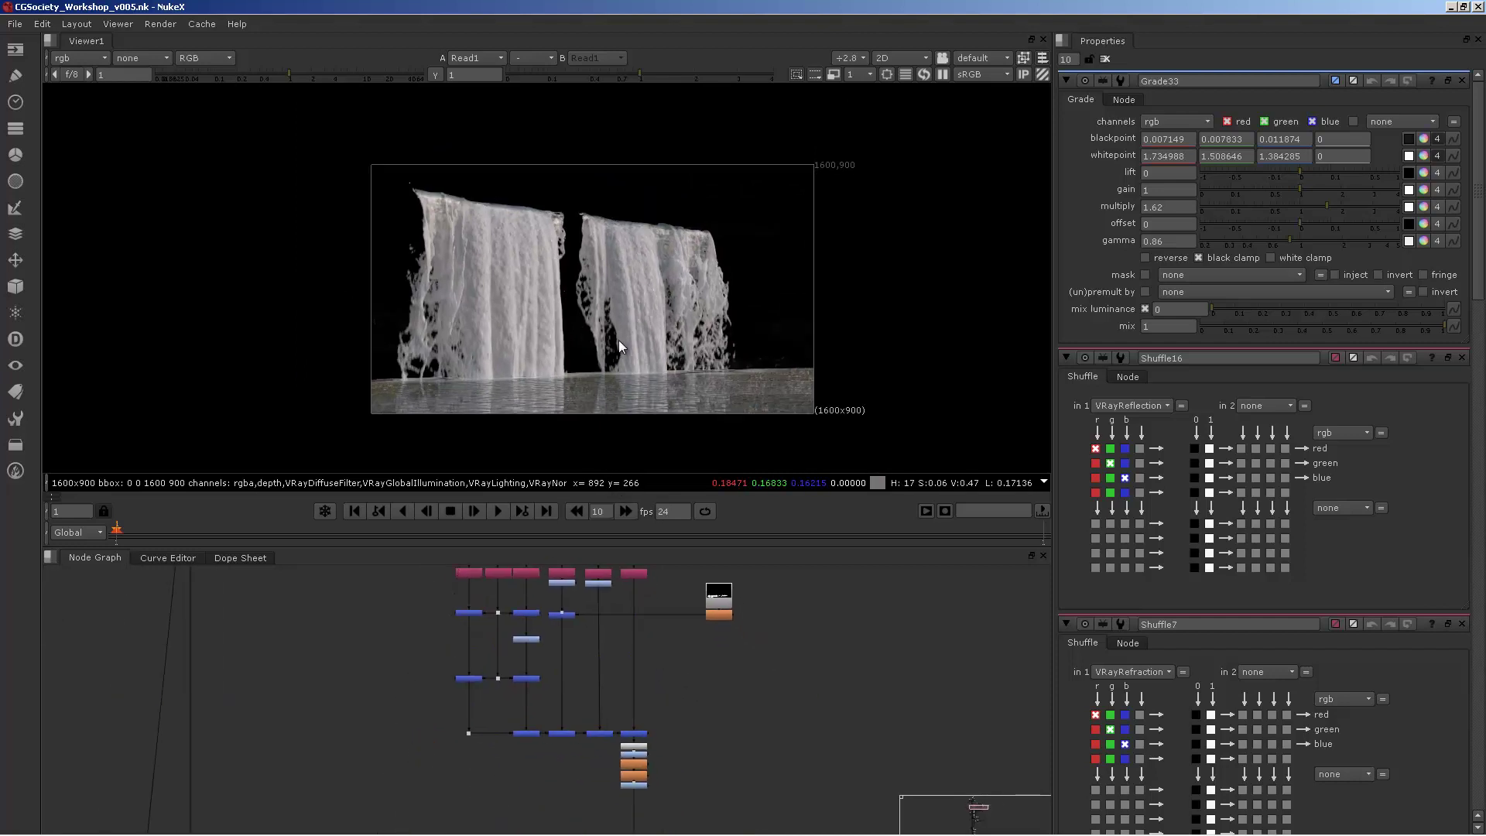
{"action": "scroll", "coordinate": [619, 341], "scroll_direction": "up", "scroll_amount": 1}
{"action": "middle_click_drag", "start_coordinate": [671, 718], "coordinate": [737, 700]}
{"action": "scroll", "coordinate": [565, 319], "scroll_direction": "up", "scroll_amount": 1}
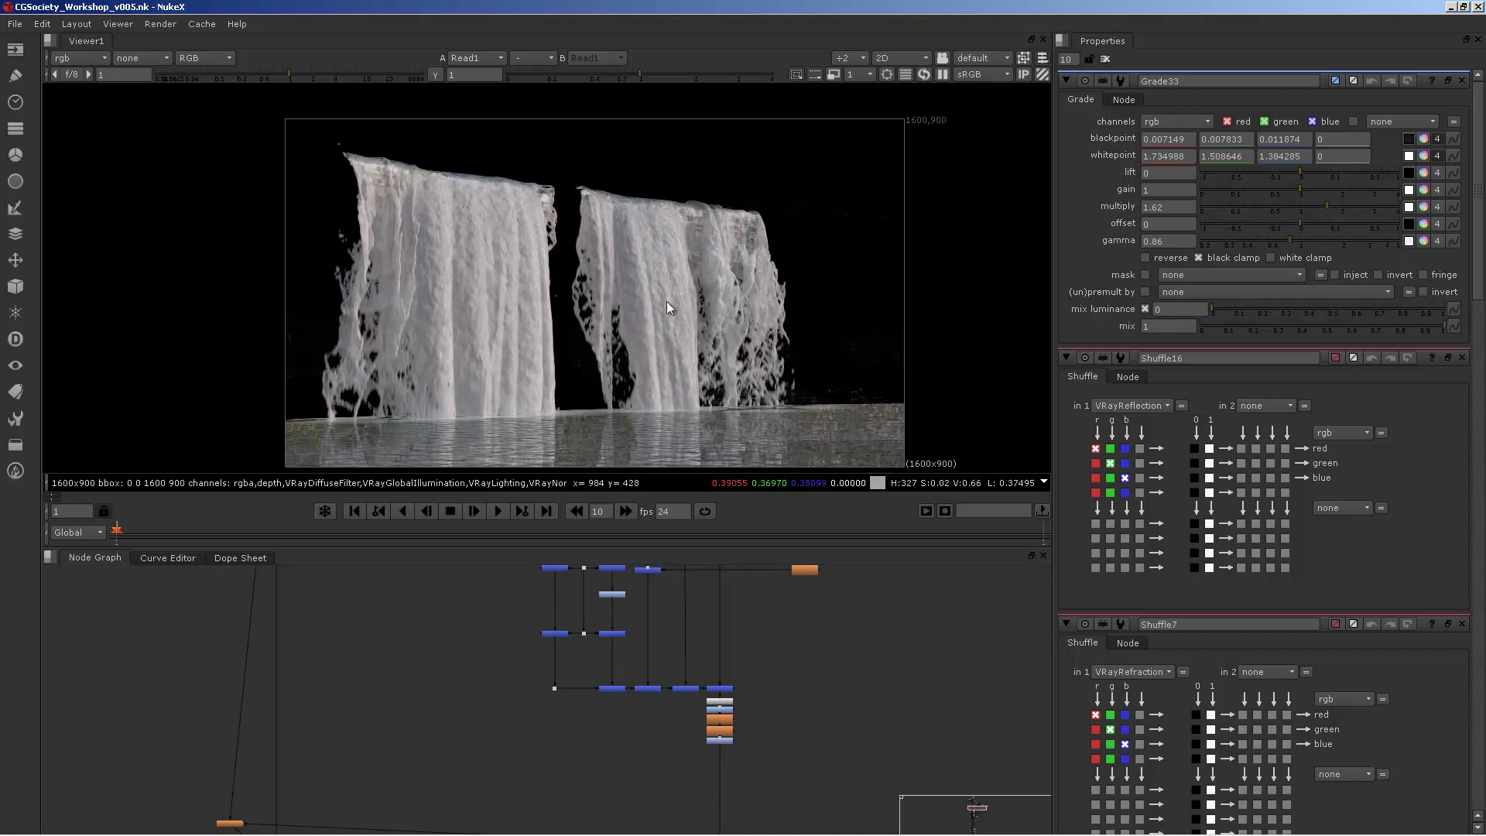
{"action": "middle_click_drag", "start_coordinate": [592, 295], "coordinate": [530, 272]}
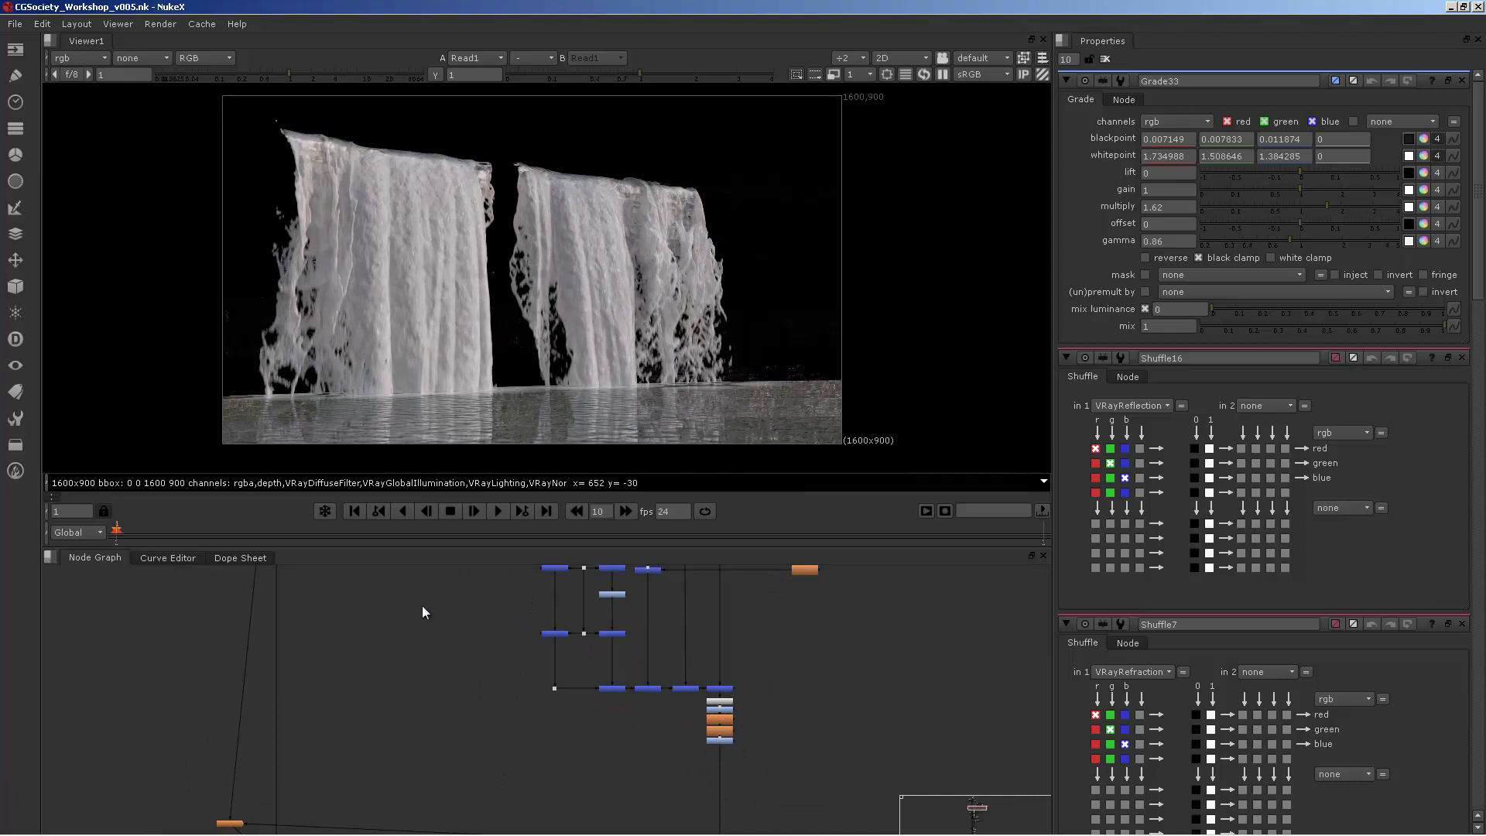
Switch to the Nuke window holding the RBGRebuild.nk script.
{"action": "mouse_move", "coordinate": [335, 822]}
{"action": "left_click", "coordinate": [256, 822]}
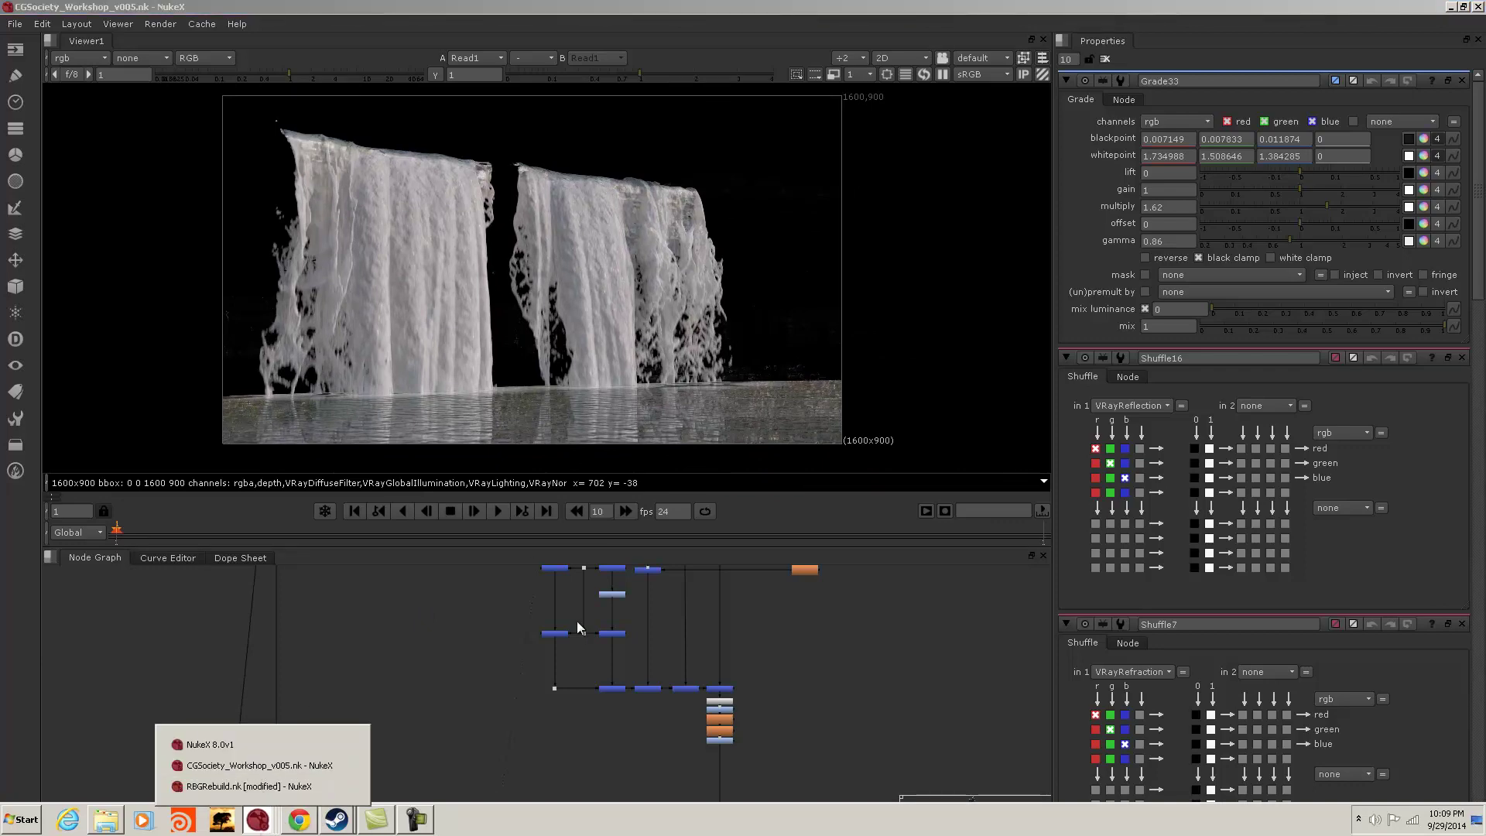
{"action": "middle_click_drag", "start_coordinate": [623, 690], "coordinate": [618, 809]}
{"action": "scroll", "coordinate": [612, 662], "scroll_direction": "up", "scroll_amount": 5}
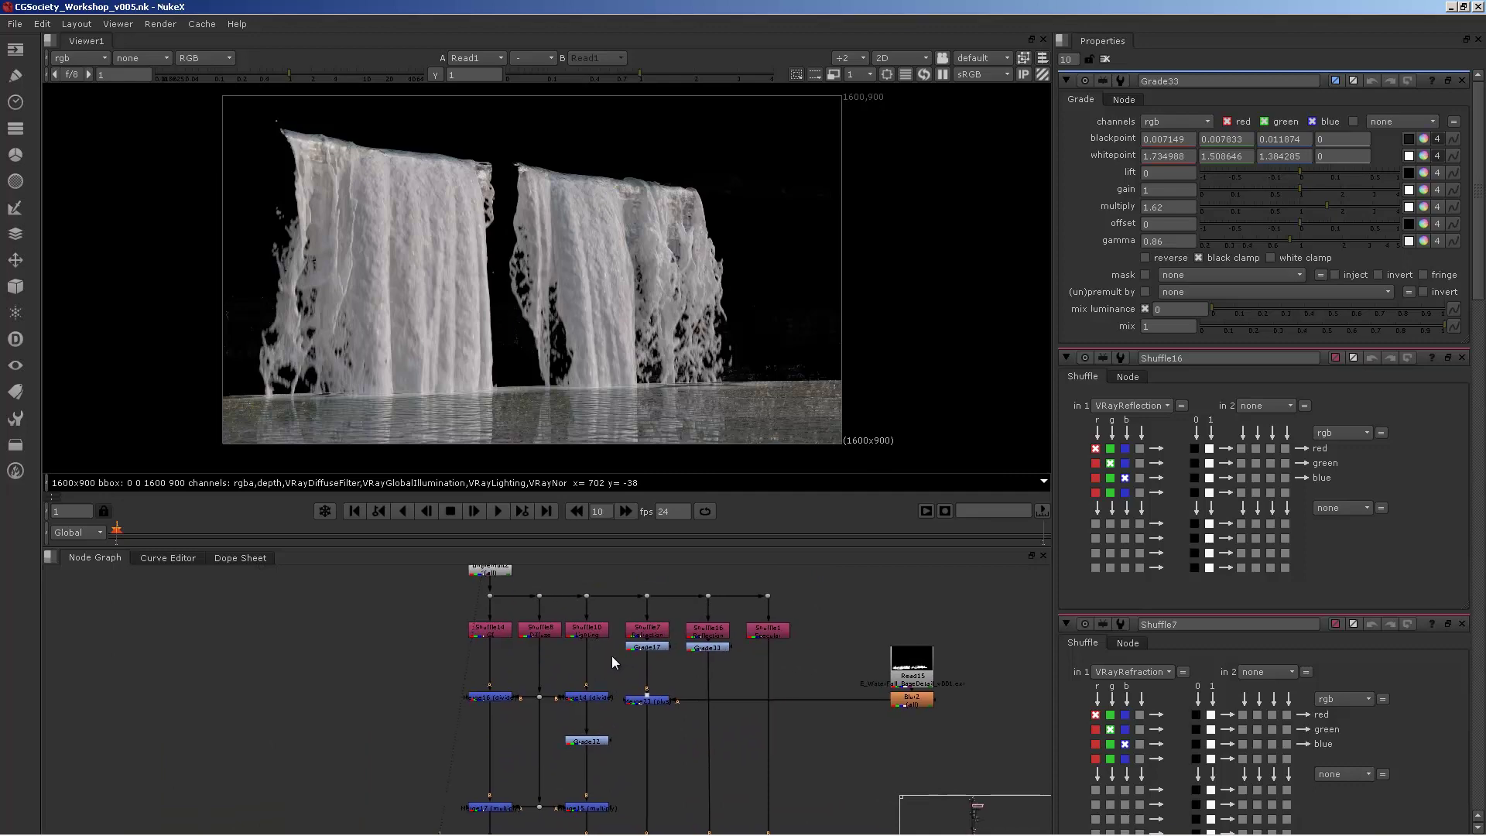
{"action": "middle_click_drag", "start_coordinate": [747, 713], "coordinate": [721, 593]}
{"action": "scroll", "coordinate": [657, 658], "scroll_direction": "down", "scroll_amount": 1}
{"action": "middle_click_drag", "start_coordinate": [655, 666], "coordinate": [627, 650]}
{"action": "mouse_move", "coordinate": [325, 834]}
{"action": "left_click", "coordinate": [259, 823]}
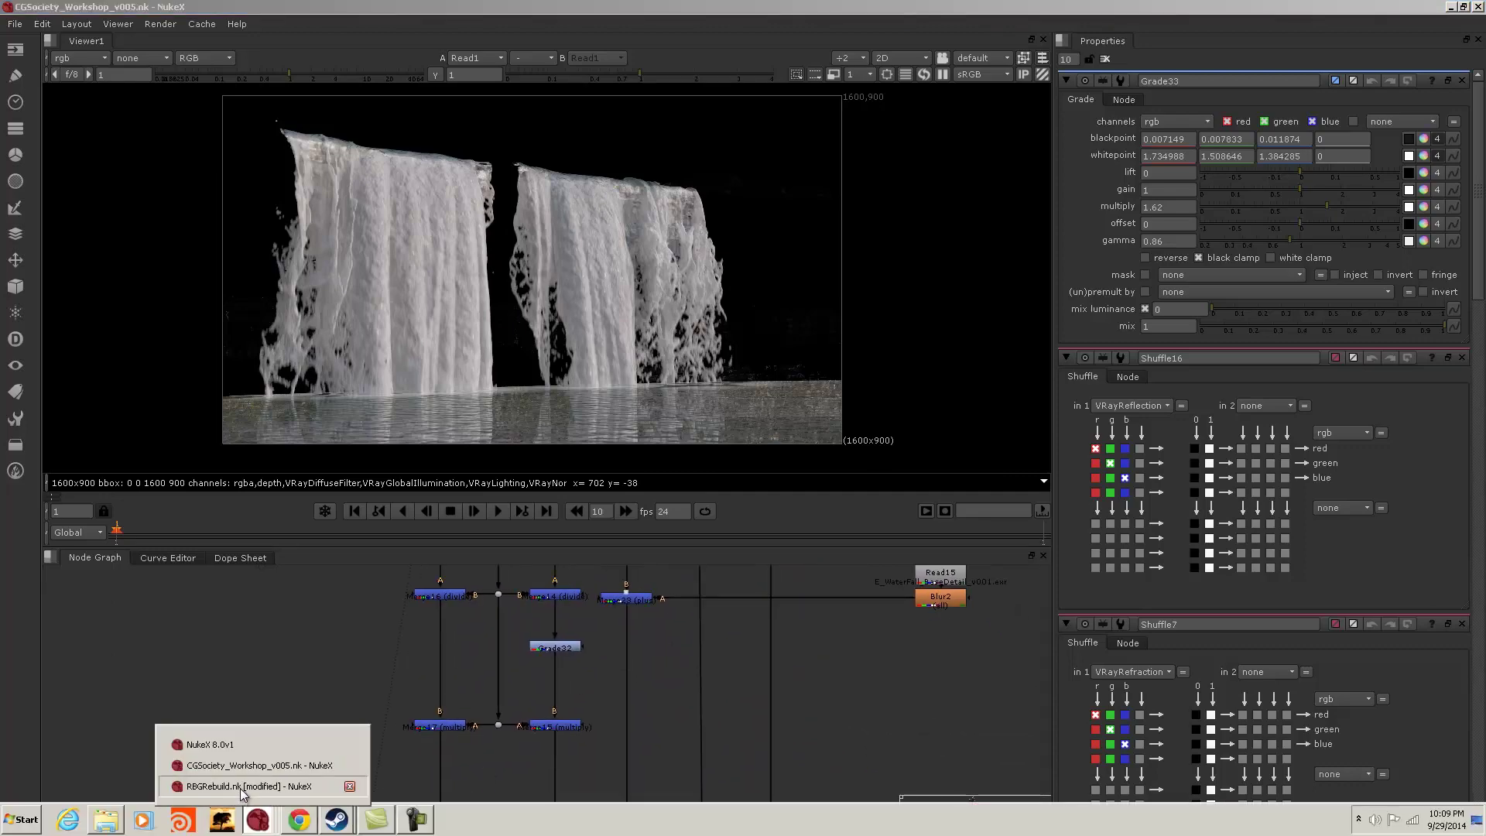
{"action": "left_click", "coordinate": [225, 799]}
Move the four divide and multiply merges, together with their linking dots, out of the shuffle columns into open space.
{"action": "scroll", "coordinate": [933, 571], "scroll_direction": "down", "scroll_amount": 1}
{"action": "scroll", "coordinate": [664, 611], "scroll_direction": "down", "scroll_amount": 1}
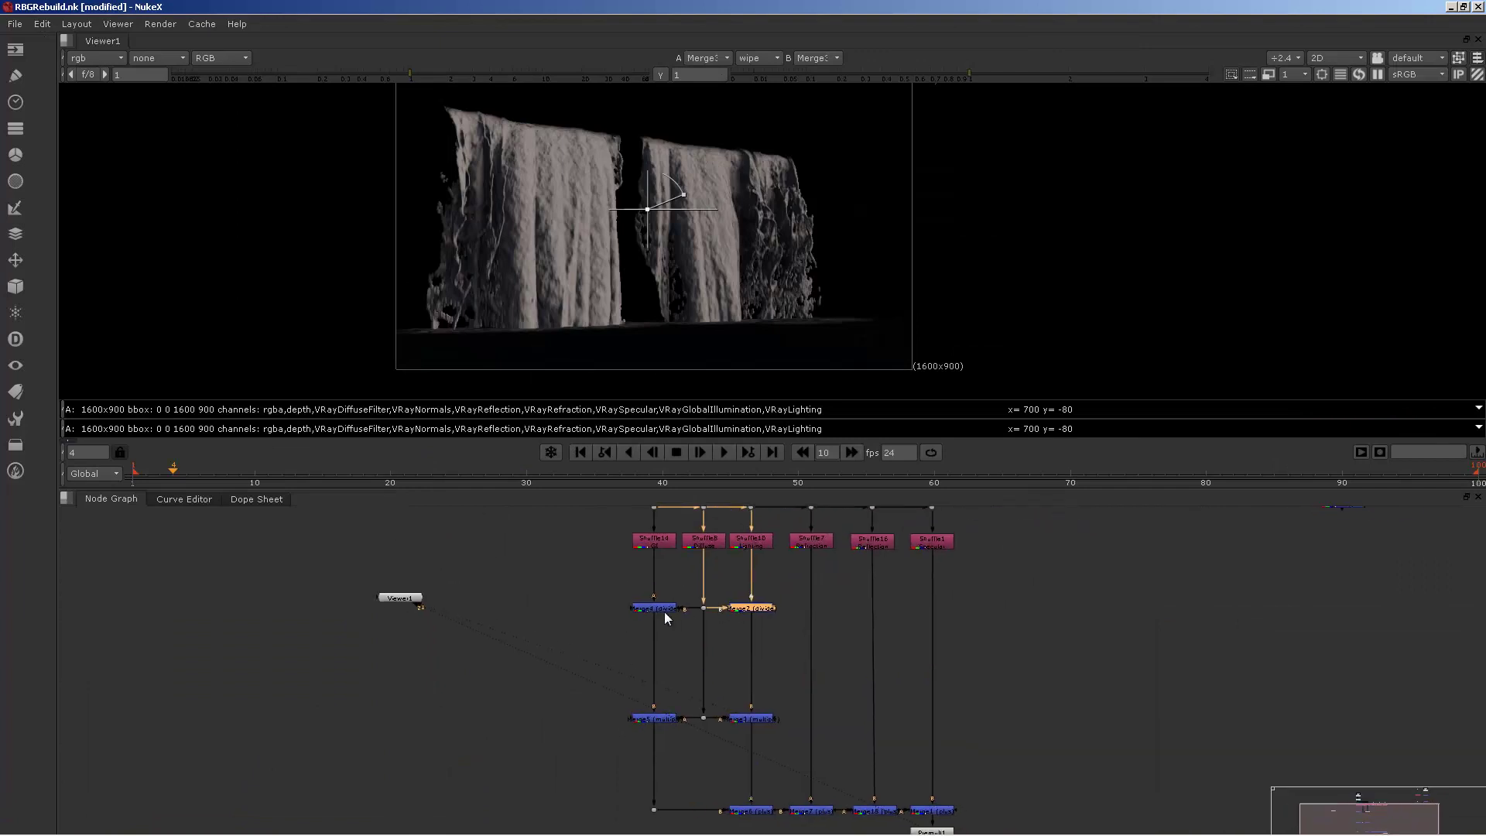
{"action": "left_click", "coordinate": [648, 624]}
{"action": "left_click_drag", "start_coordinate": [596, 582], "coordinate": [819, 778]}
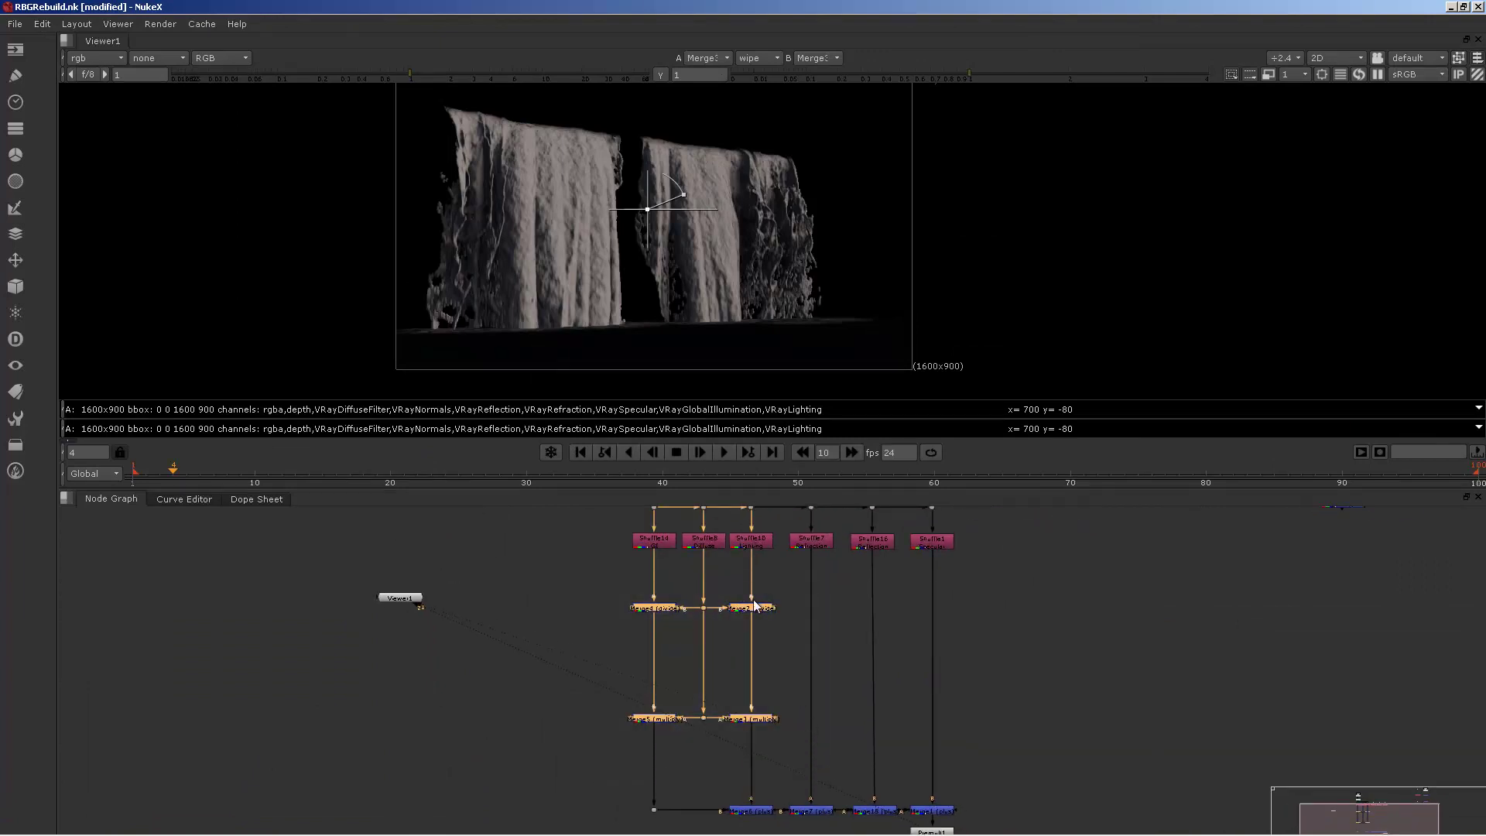
{"action": "left_click_drag", "start_coordinate": [754, 602], "coordinate": [588, 627]}
{"action": "left_click", "coordinate": [615, 745]}
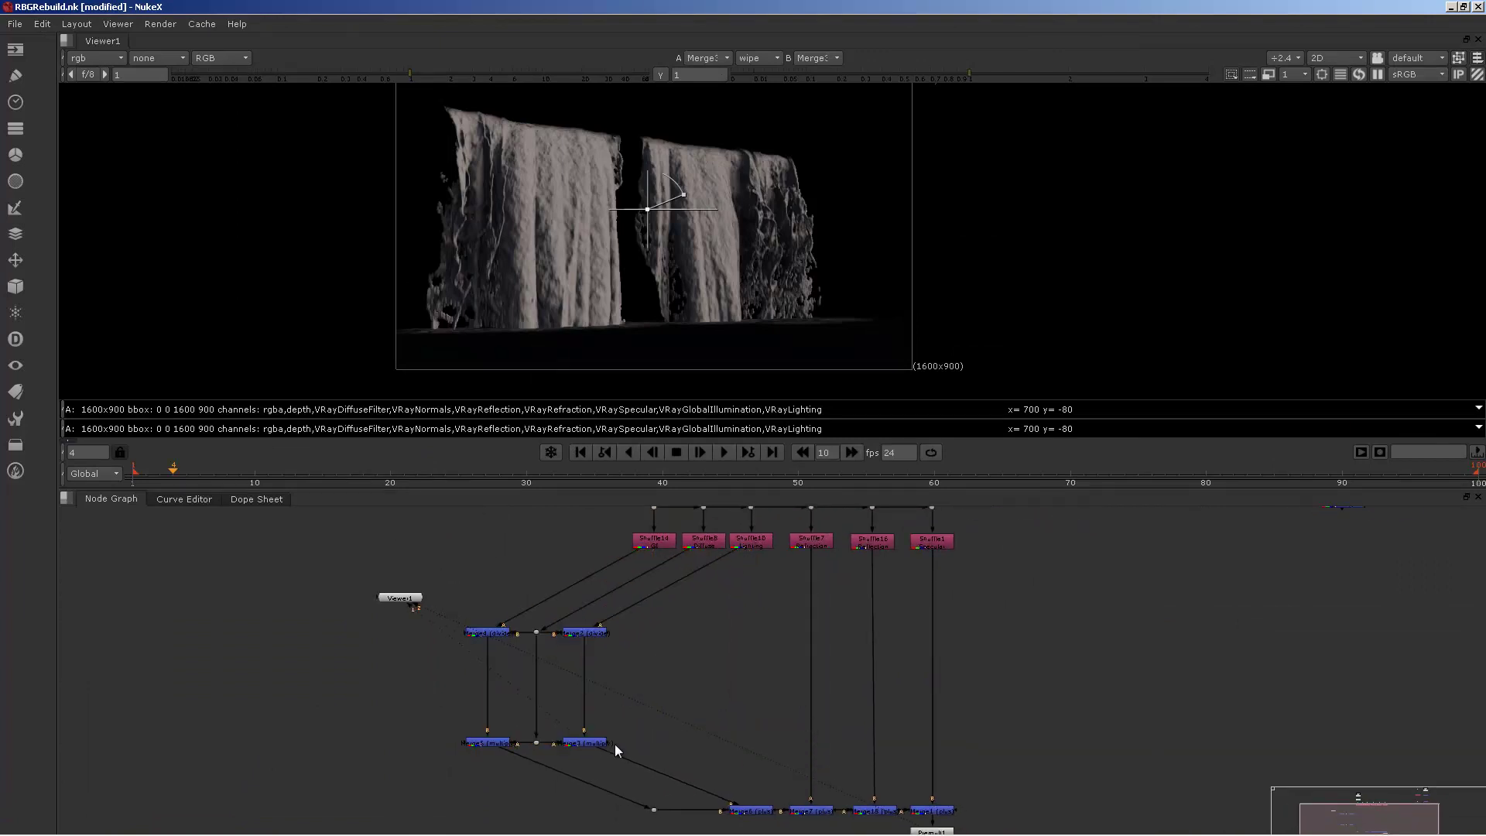
Wire the first plus merge straight to Shuffle10 and its dot straight to Shuffle14, and show Premult1 in the viewer.
{"action": "left_click_drag", "start_coordinate": [700, 787], "coordinate": [751, 546]}
{"action": "left_click_drag", "start_coordinate": [510, 750], "coordinate": [658, 543]}
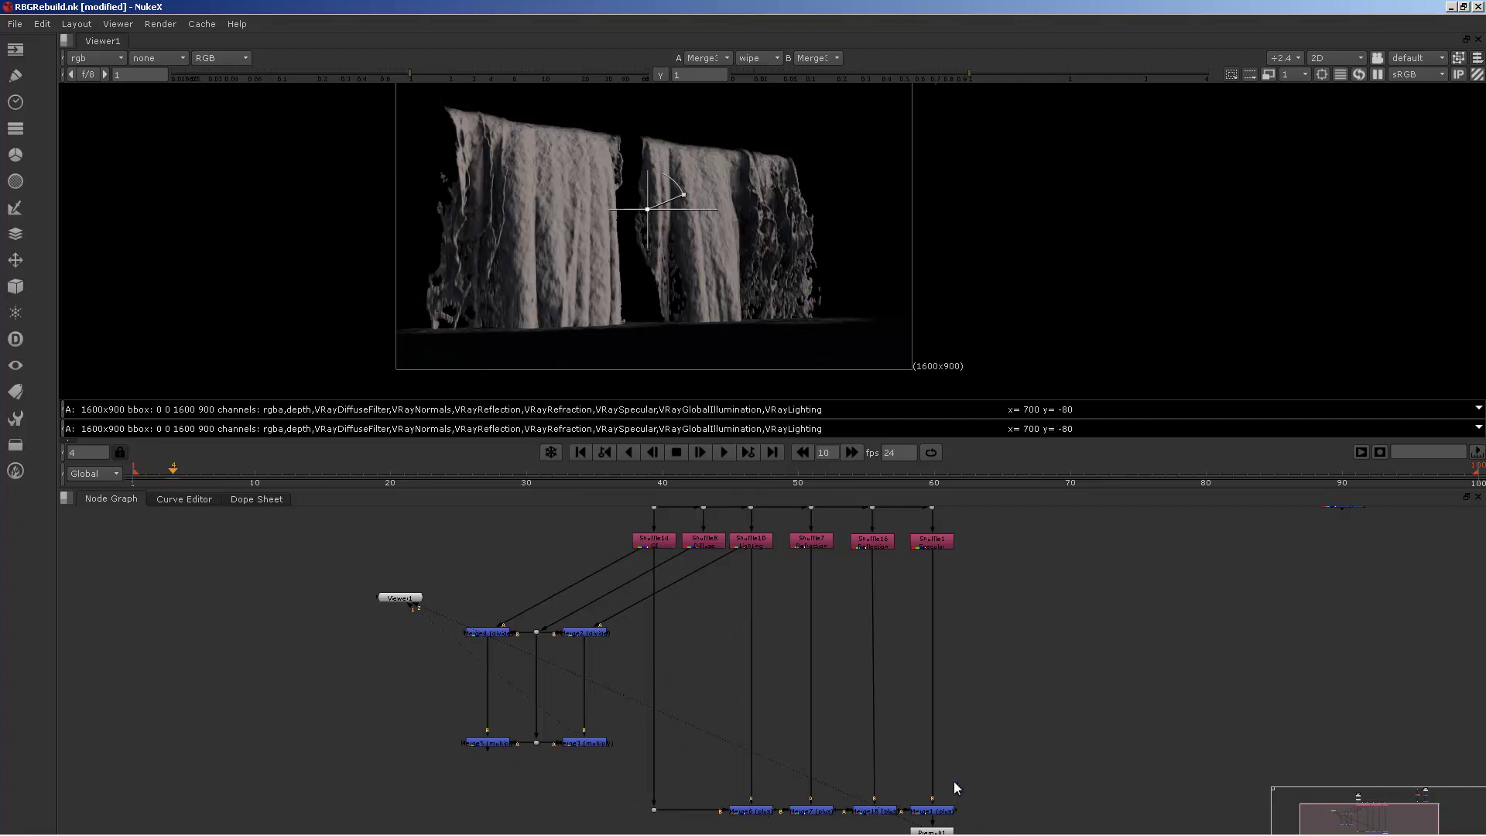
{"action": "middle_click_drag", "start_coordinate": [953, 787], "coordinate": [937, 746]}
{"action": "left_click", "coordinate": [916, 792]}
{"action": "key", "text": "1"}
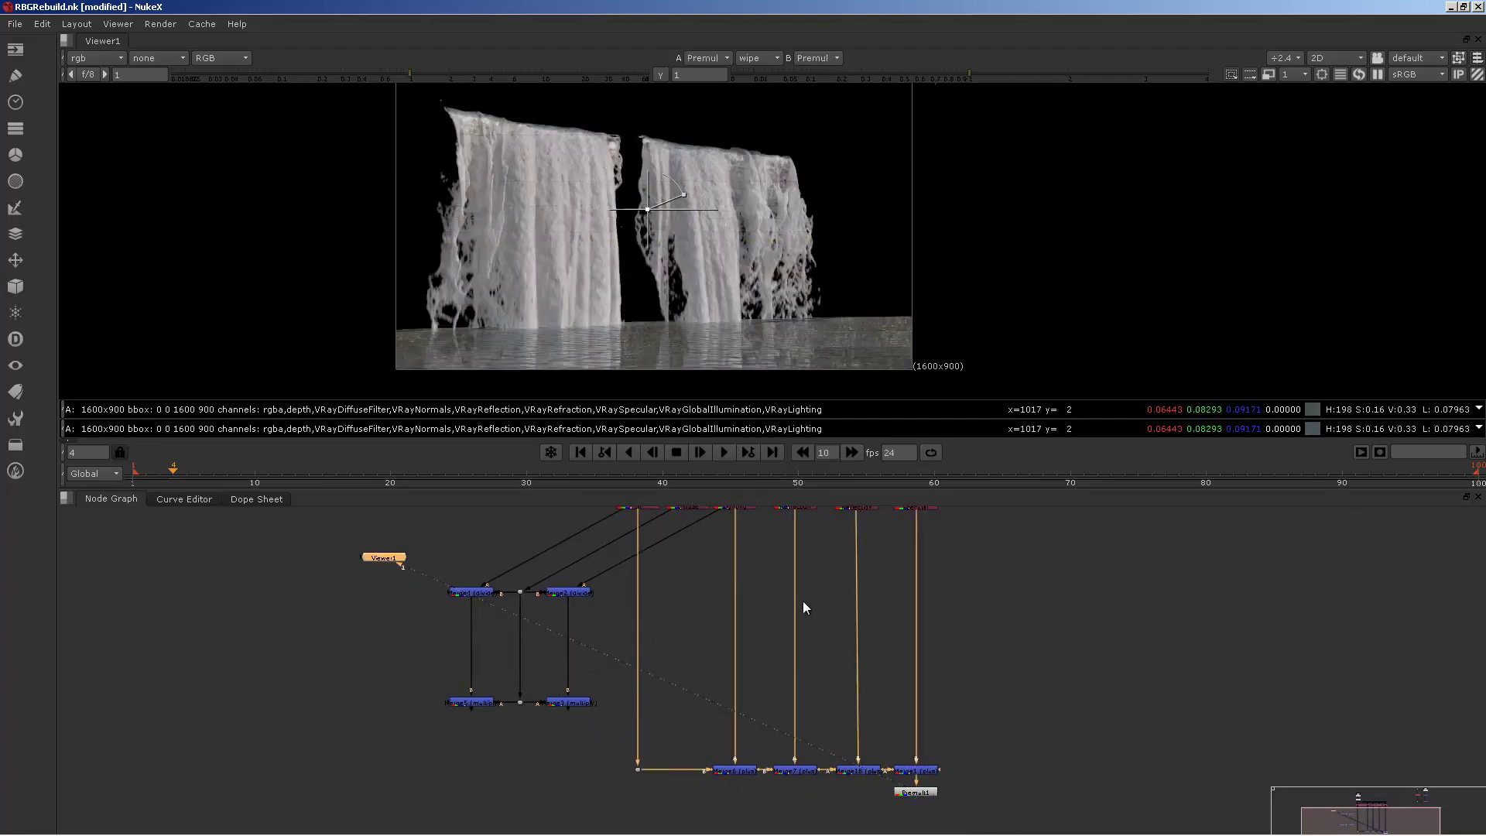
Move the row of plus merges, the dot and Premult1 up close beneath the shuffles.
{"action": "middle_click_drag", "start_coordinate": [924, 651], "coordinate": [913, 733]}
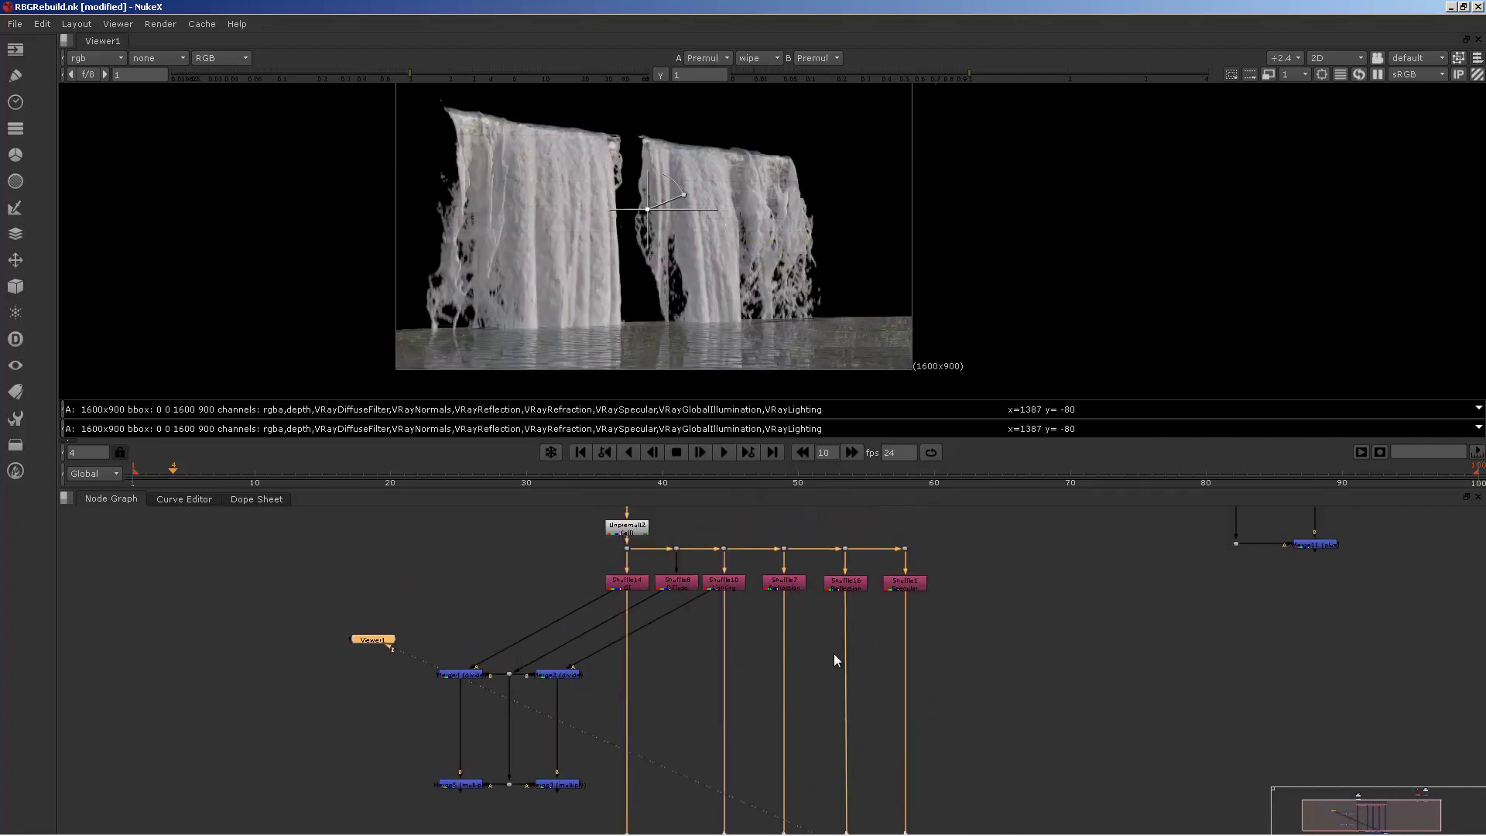
{"action": "middle_click_drag", "start_coordinate": [834, 660], "coordinate": [833, 547]}
{"action": "left_click_drag", "start_coordinate": [623, 721], "coordinate": [951, 802]}
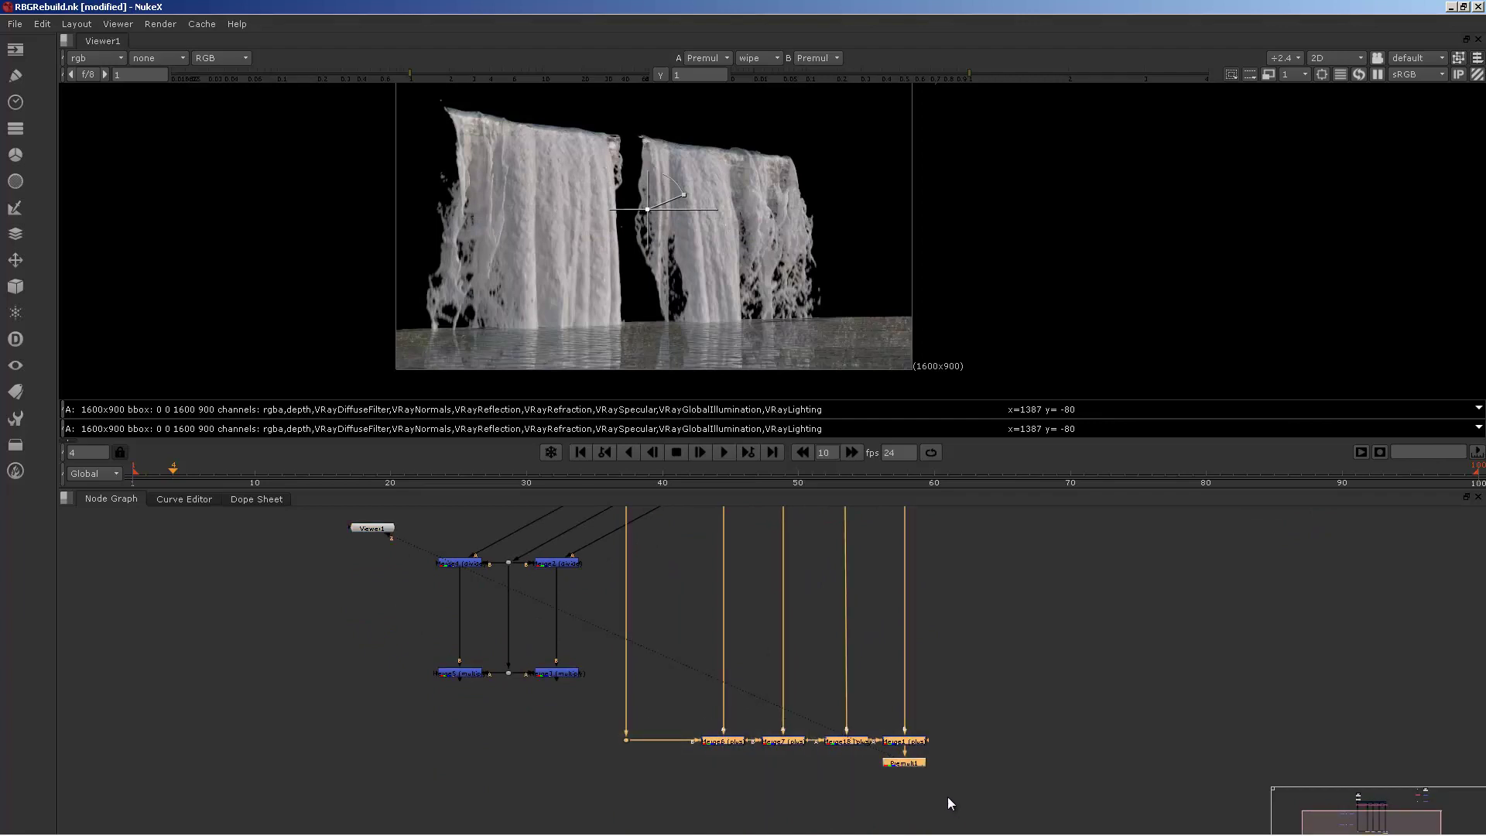
{"action": "left_click_drag", "start_coordinate": [917, 743], "coordinate": [914, 545]}
{"action": "middle_click_drag", "start_coordinate": [842, 570], "coordinate": [825, 732]}
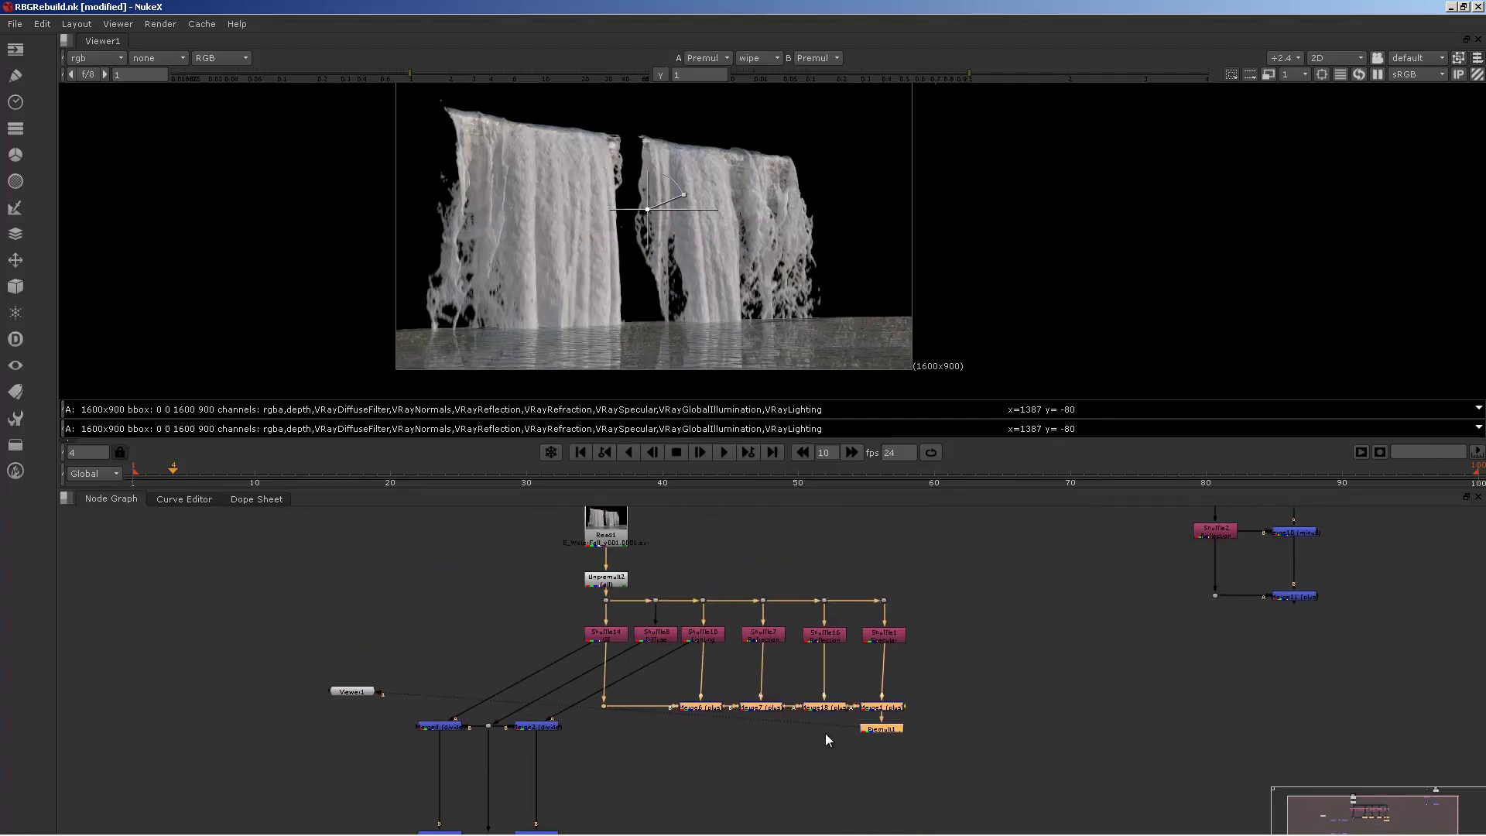
{"action": "scroll", "coordinate": [848, 656], "scroll_direction": "up", "scroll_amount": 1}
{"action": "scroll", "coordinate": [848, 656], "scroll_direction": "up", "scroll_amount": 1}
{"action": "middle_click_drag", "start_coordinate": [849, 656], "coordinate": [848, 682]}
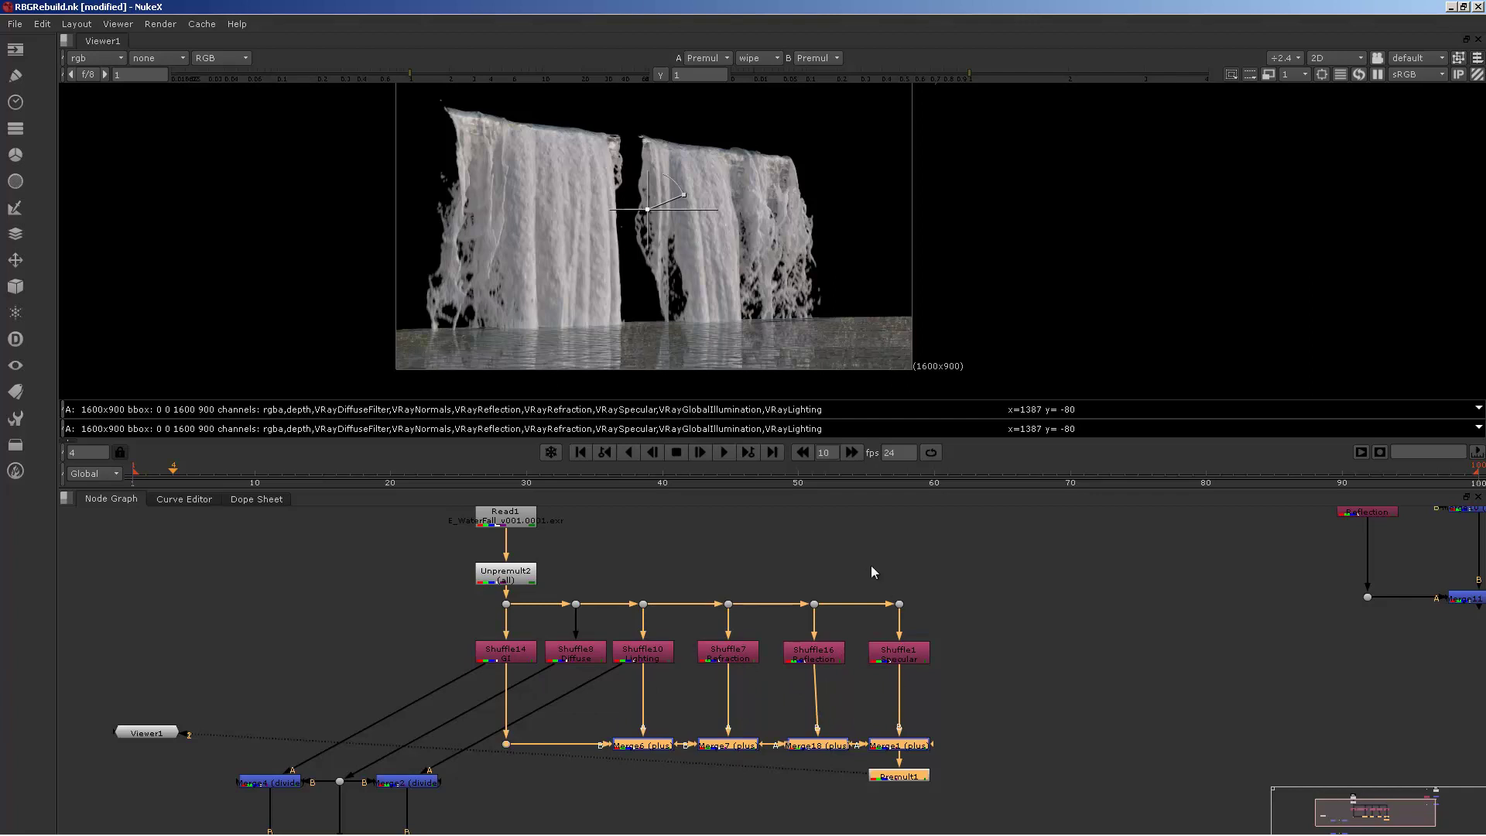
Show Read1 in the viewer and compare it with Premult1 by switching inputs and shifting the wipe.
{"action": "middle_click_drag", "start_coordinate": [558, 560], "coordinate": [526, 643]}
{"action": "left_click", "coordinate": [469, 580]}
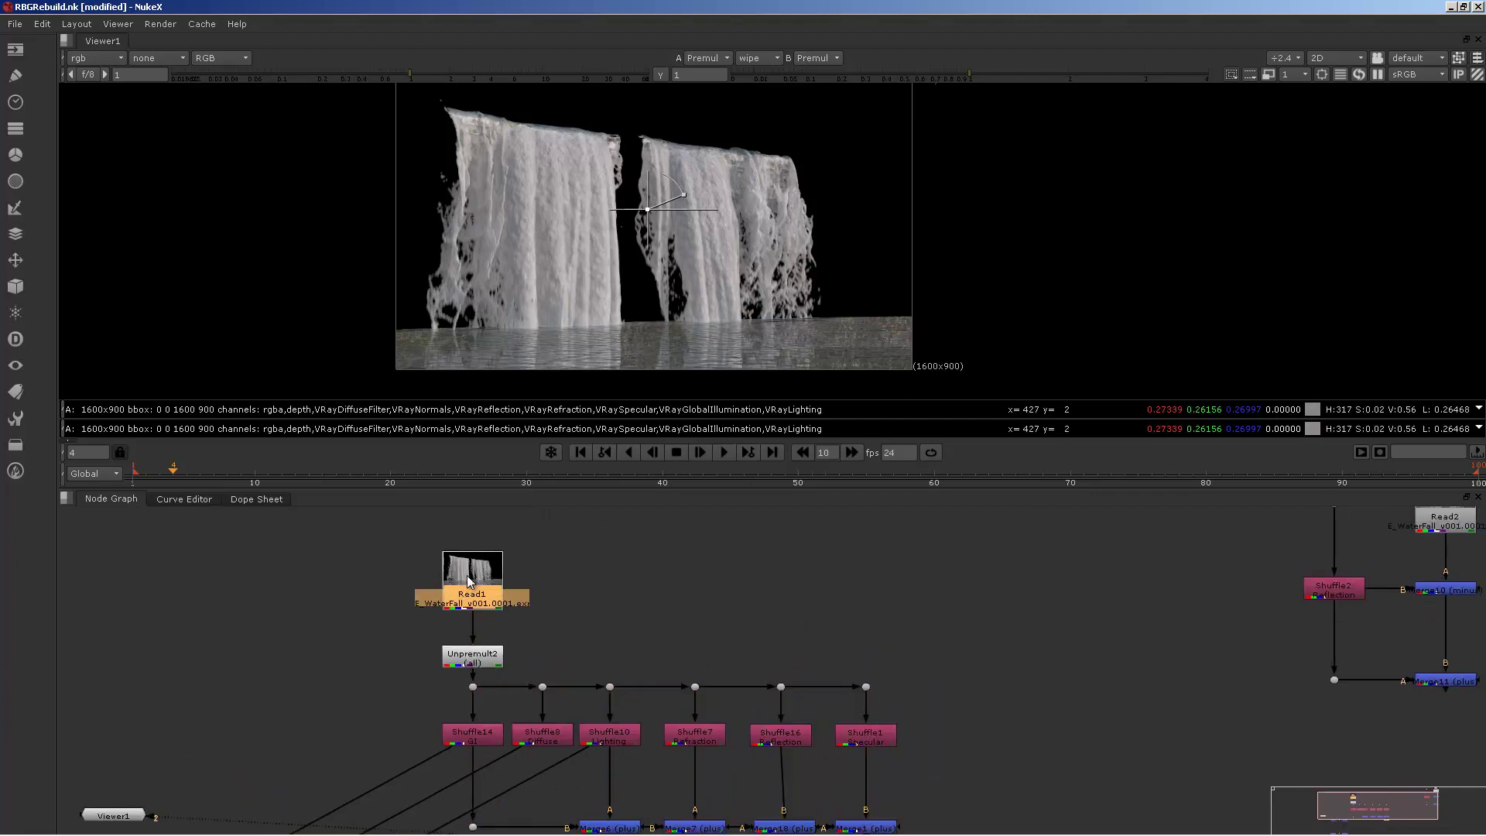
{"action": "key", "text": "1"}
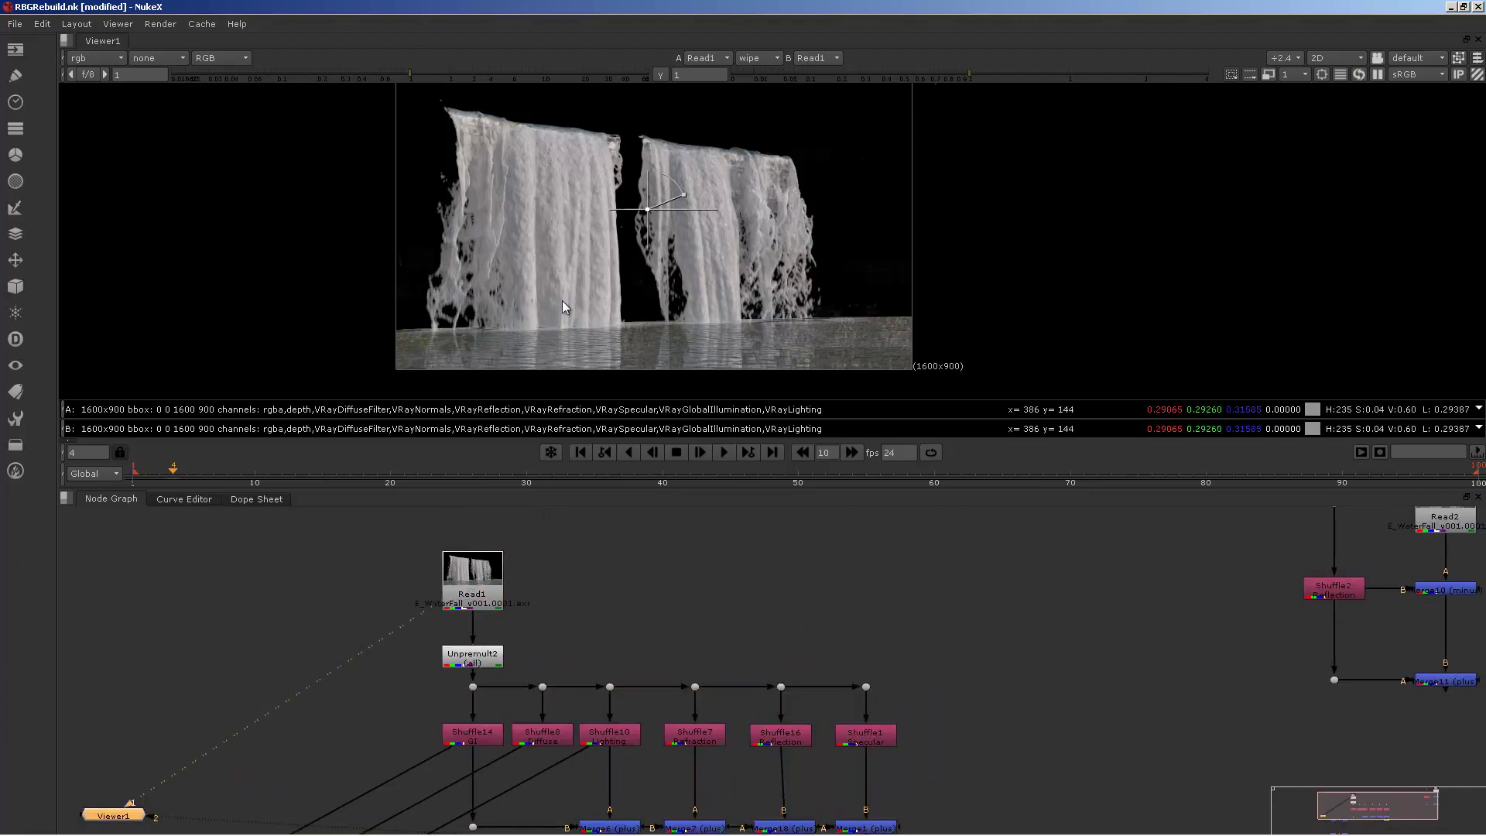
{"action": "key", "text": "2"}
{"action": "key", "text": "1"}
{"action": "key", "text": "2"}
{"action": "mouse_move", "coordinate": [648, 211]}
{"action": "left_mouse_down"}
{"action": "mouse_move", "coordinate": [608, 262]}
{"action": "mouse_move", "coordinate": [706, 220]}
{"action": "mouse_move", "coordinate": [586, 216]}
{"action": "mouse_move", "coordinate": [852, 218]}
{"action": "mouse_move", "coordinate": [612, 207]}
{"action": "mouse_move", "coordinate": [492, 227]}
{"action": "mouse_move", "coordinate": [825, 230]}
{"action": "mouse_move", "coordinate": [658, 203]}
{"action": "left_mouse_up"}
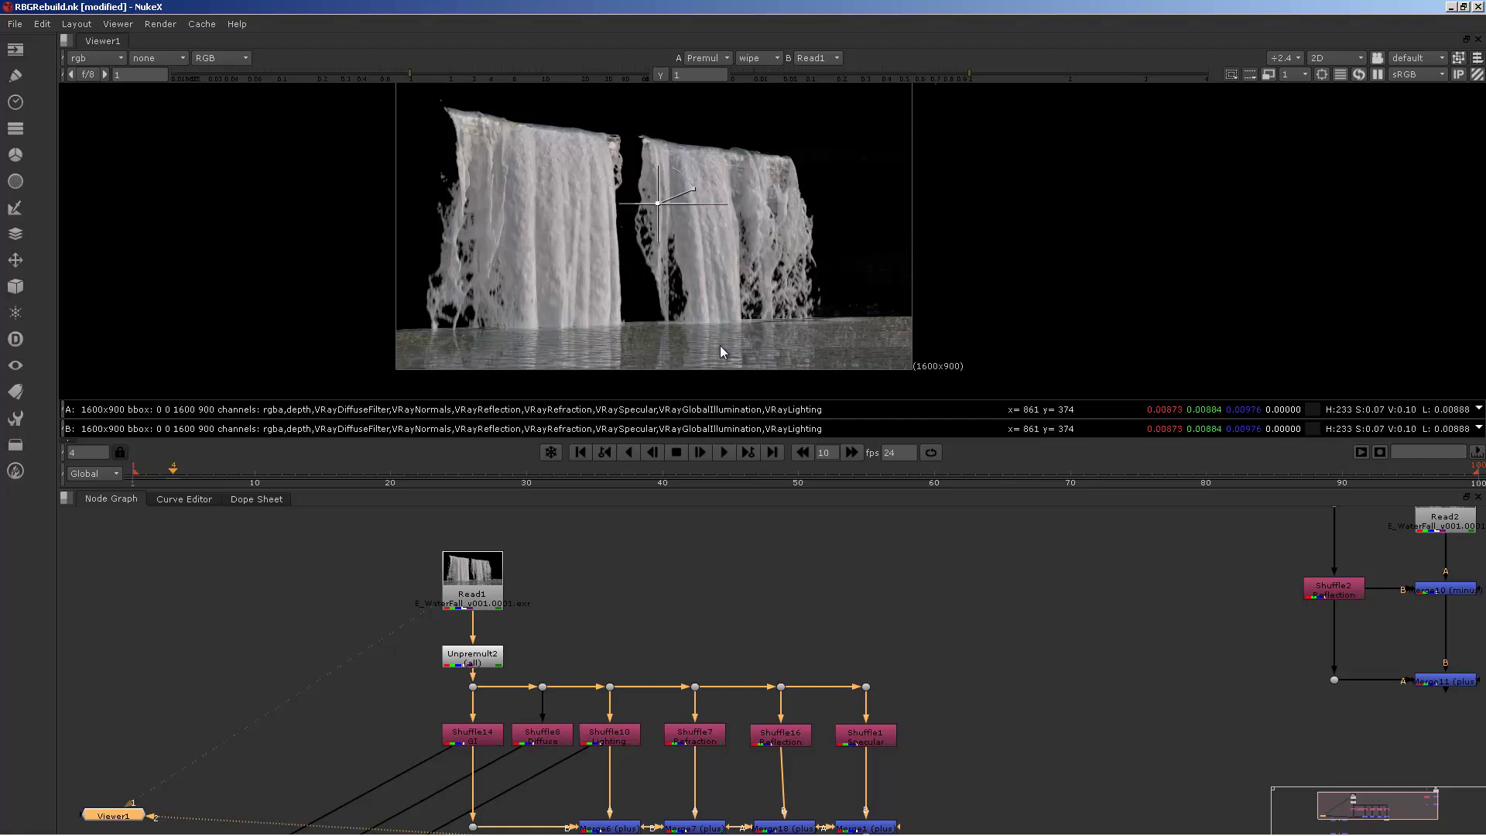
Select the whole simplified rebuild tree from Read1 down to Premult1.
{"action": "scroll", "coordinate": [405, 551], "scroll_direction": "down", "scroll_amount": 4}
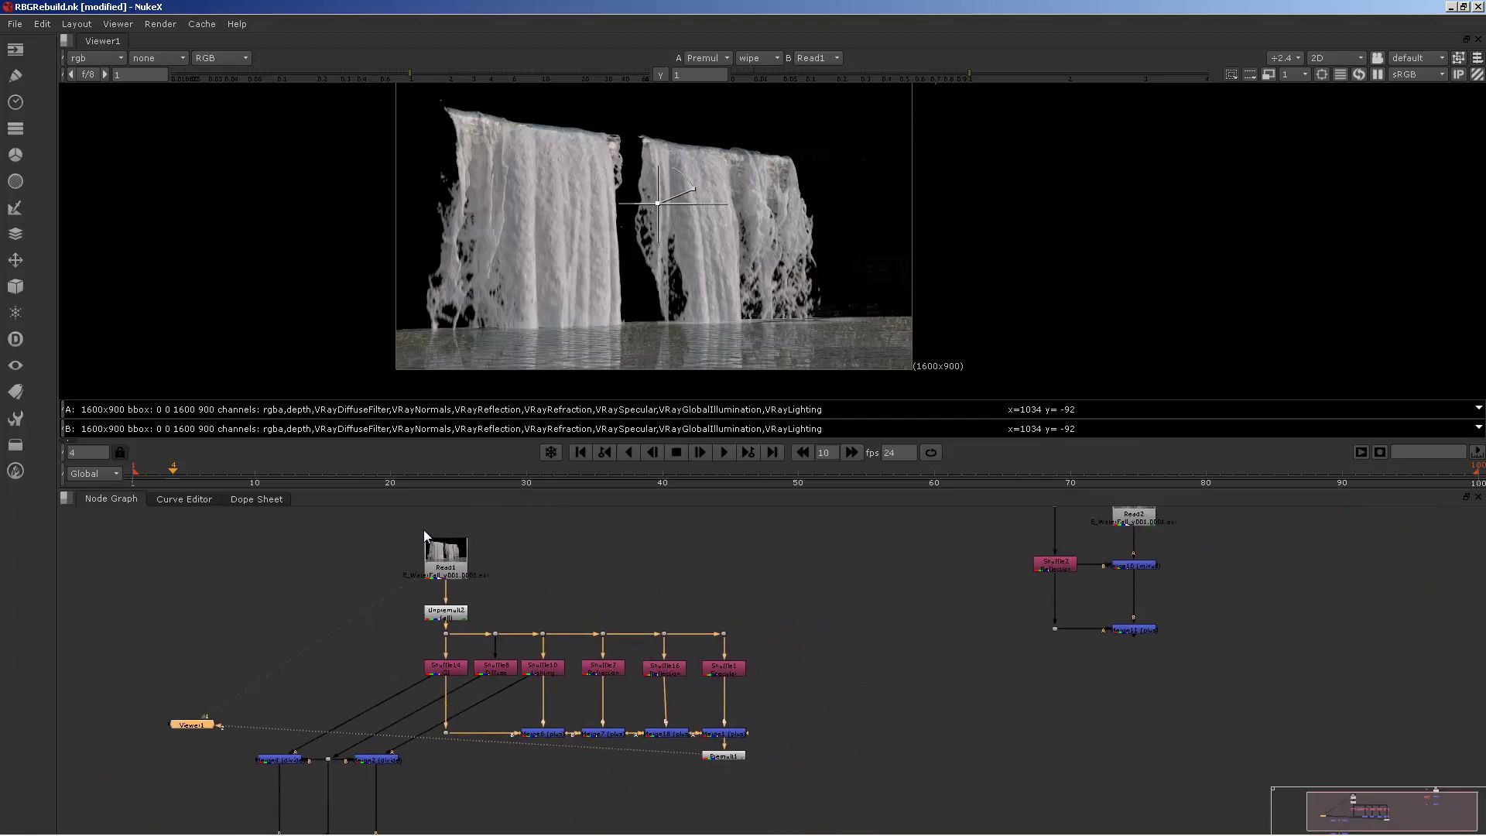
{"action": "left_click_drag", "start_coordinate": [420, 531], "coordinate": [766, 801]}
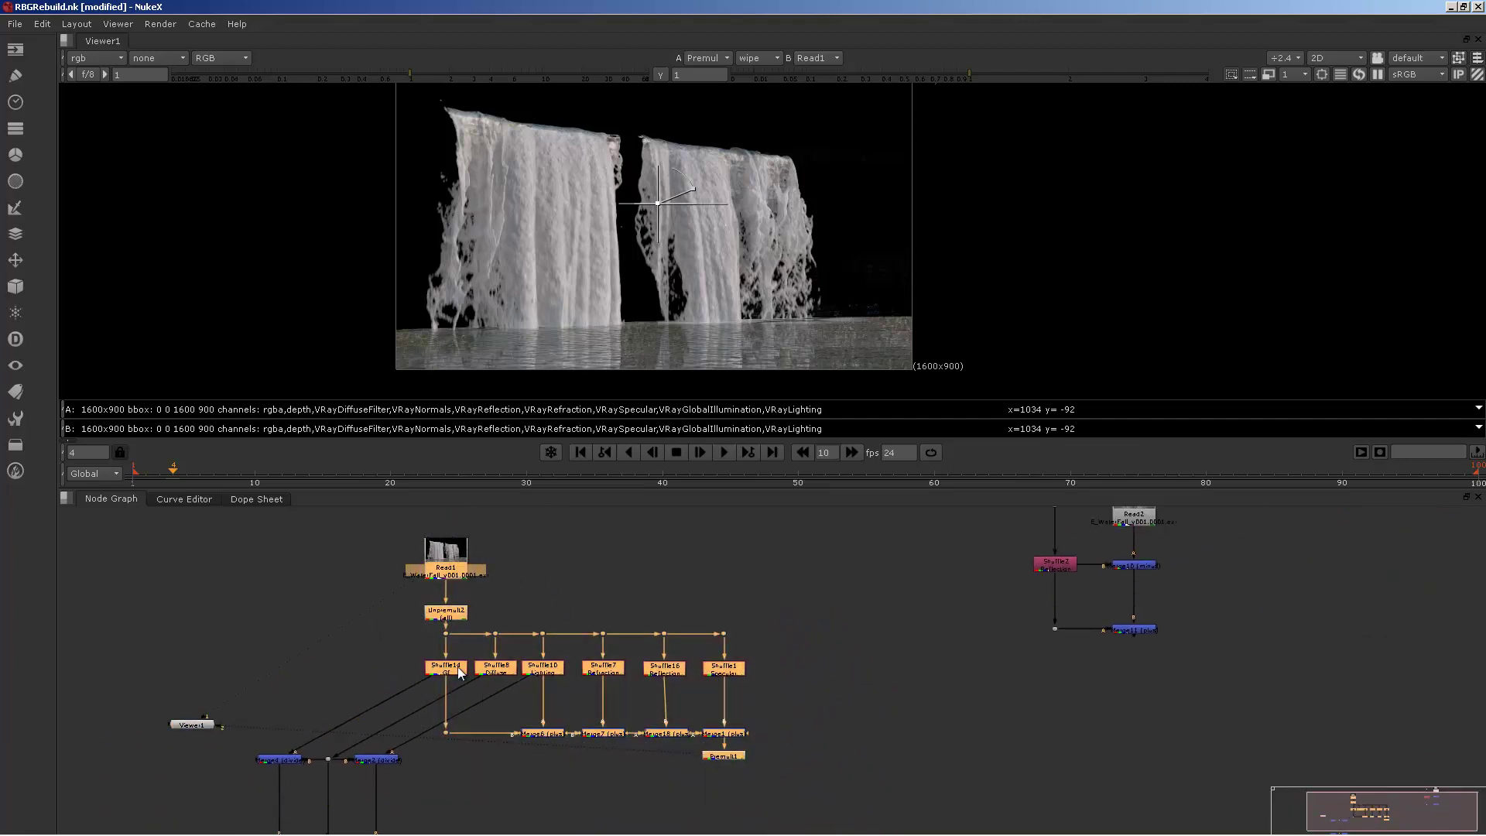
{"action": "left_click_drag", "start_coordinate": [425, 524], "coordinate": [741, 769]}
{"action": "middle_click_drag", "start_coordinate": [743, 624], "coordinate": [623, 621]}
{"action": "middle_click_drag", "start_coordinate": [323, 668], "coordinate": [577, 593]}
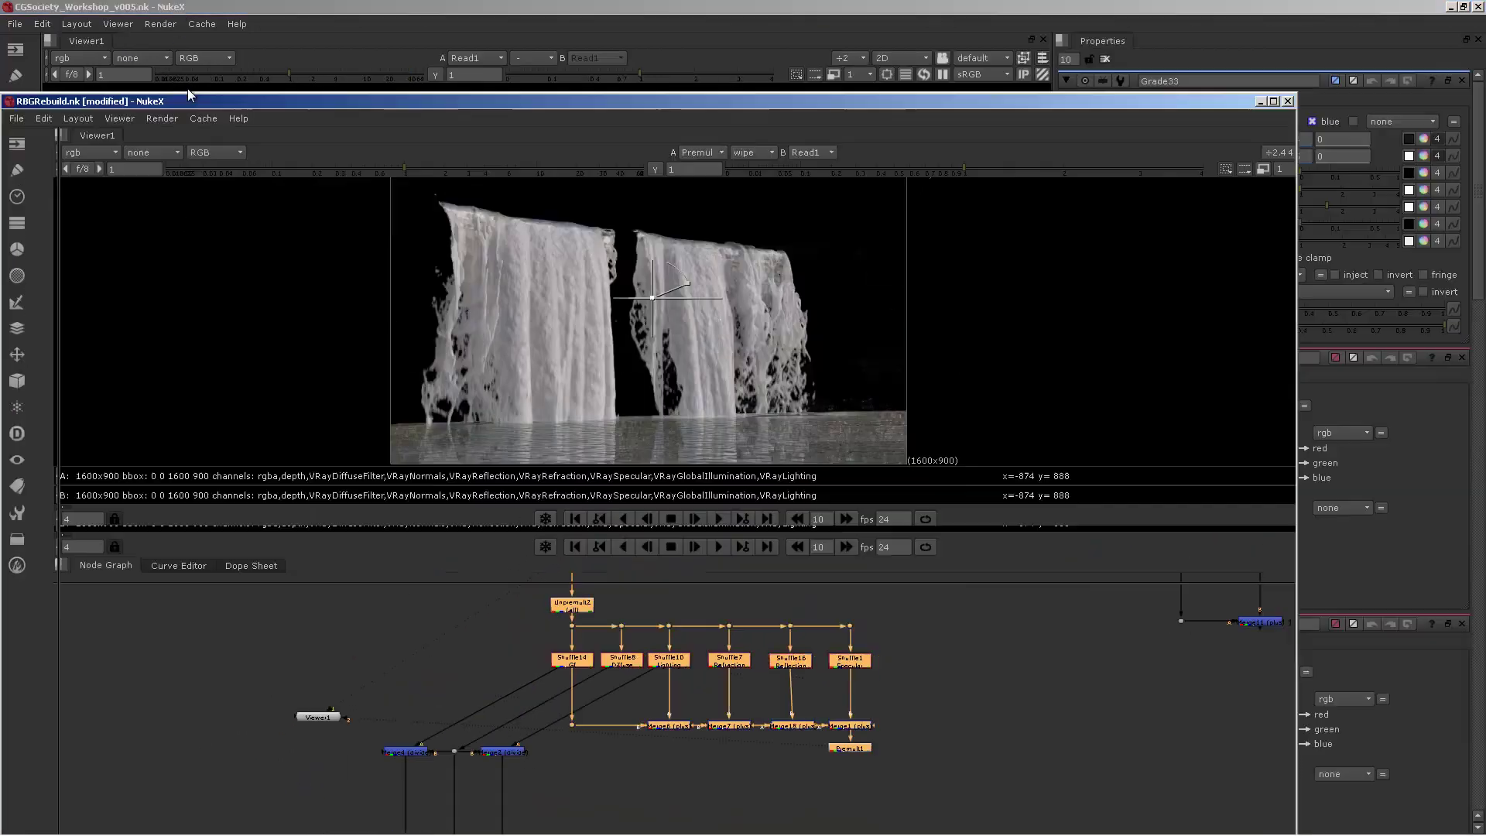
Return to the CGSociety_Workshop_v005.nk script and select Grade33 under the Reflection shuffle, Shuffle16.
{"action": "scroll", "coordinate": [564, 759], "scroll_direction": "down", "scroll_amount": 3}
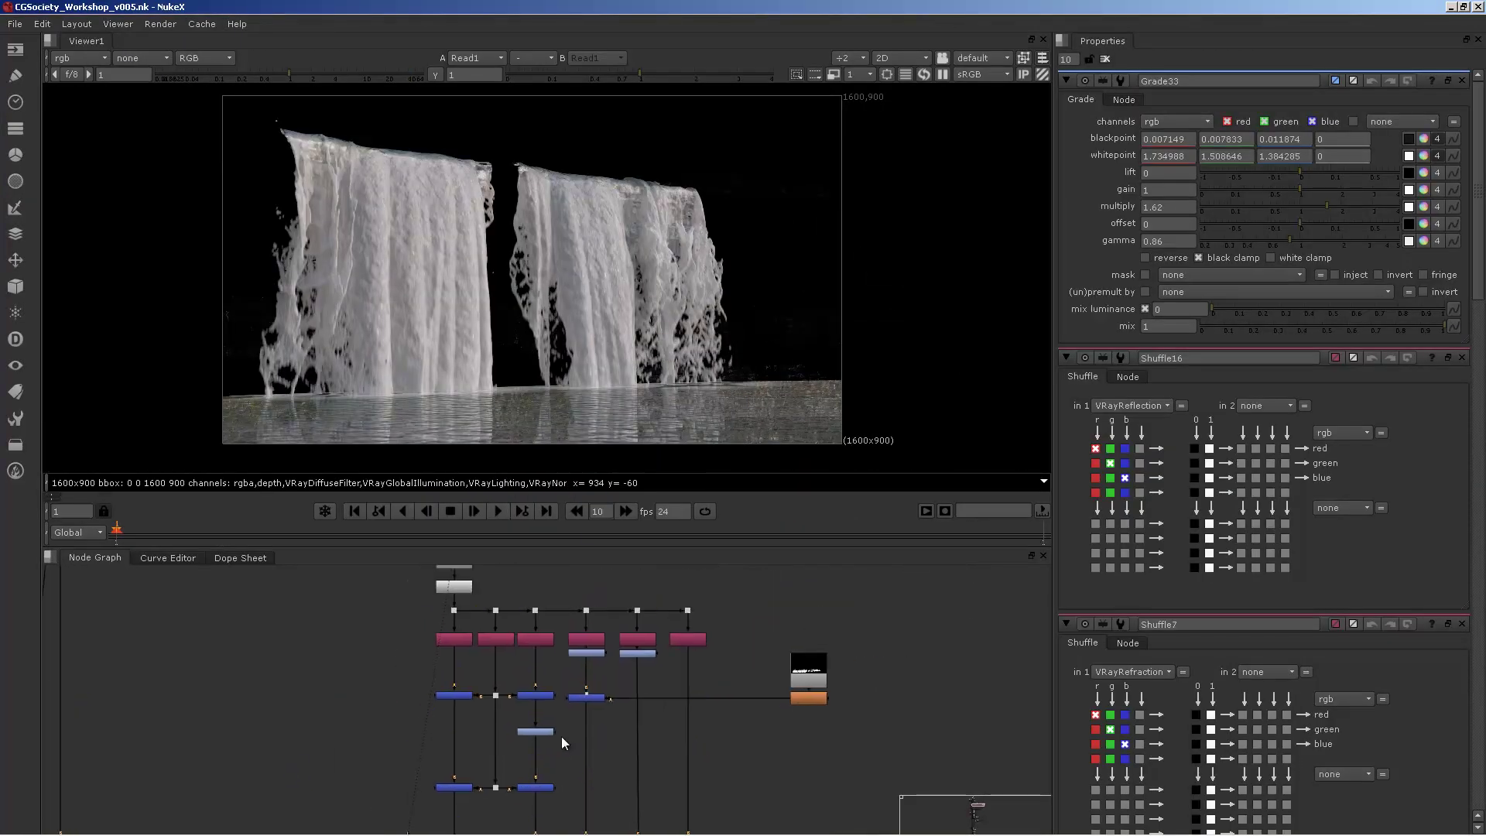
{"action": "scroll", "coordinate": [541, 707], "scroll_direction": "up", "scroll_amount": 3}
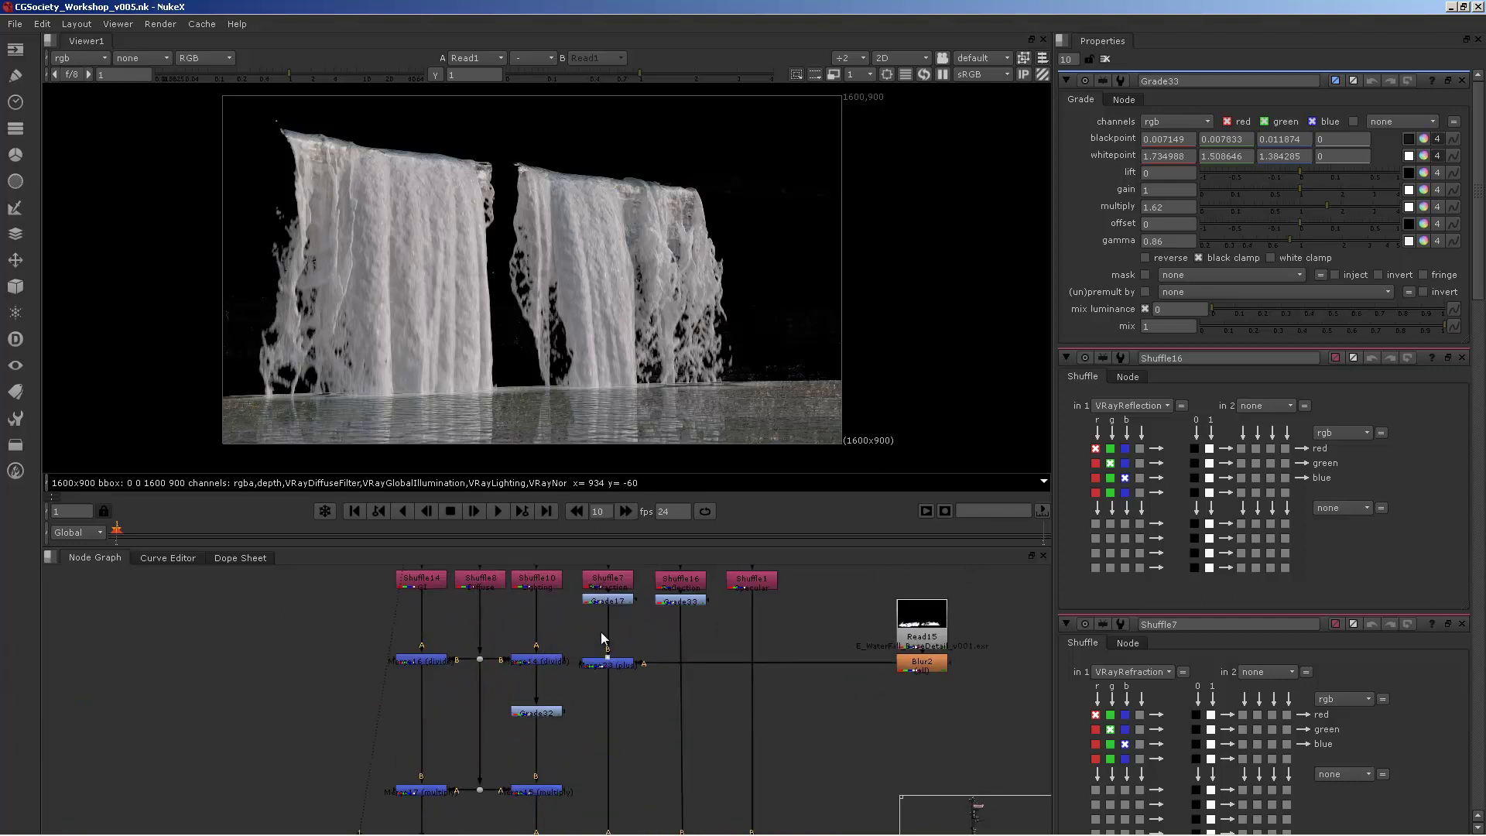
{"action": "left_click", "coordinate": [701, 600]}
{"action": "scroll", "coordinate": [708, 666], "scroll_direction": "down", "scroll_amount": 2}
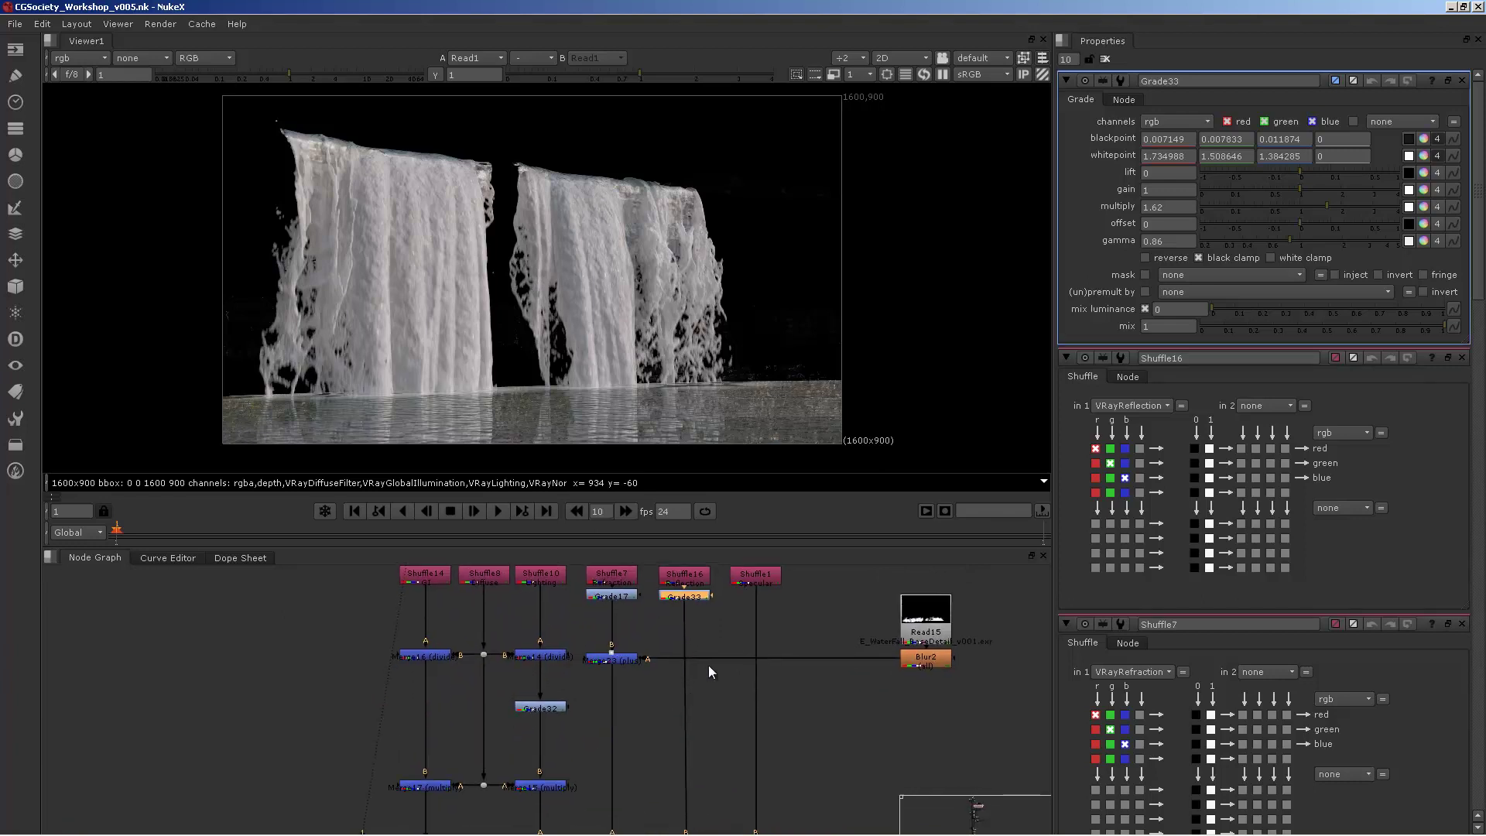
{"action": "middle_click_drag", "start_coordinate": [716, 709], "coordinate": [658, 763]}
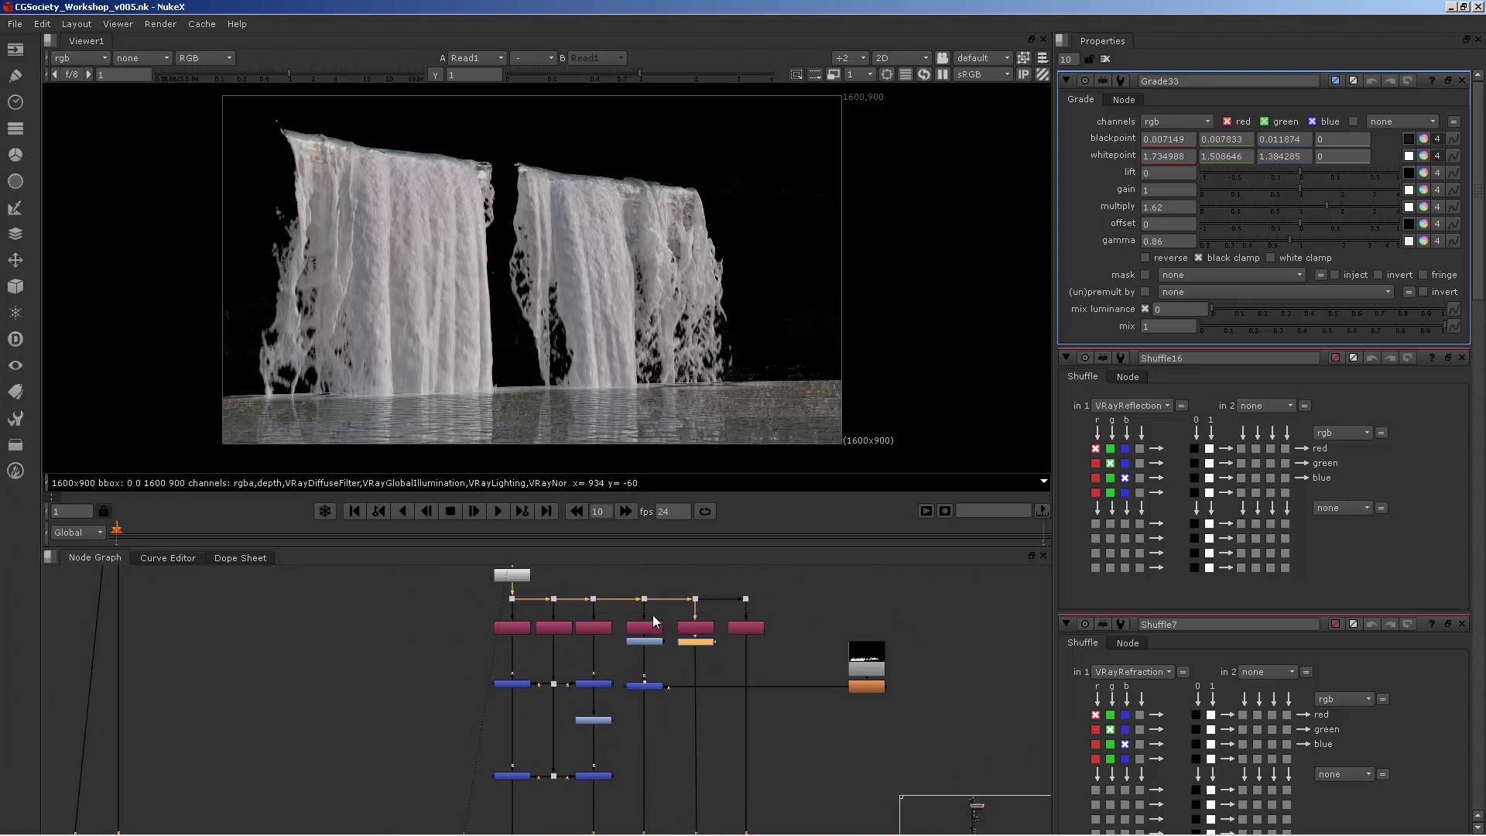
Show the mist render Read15 in the viewer, followed by Merge23, which combines it with the Refraction pass.
{"action": "scroll", "coordinate": [647, 701], "scroll_direction": "up", "scroll_amount": 2}
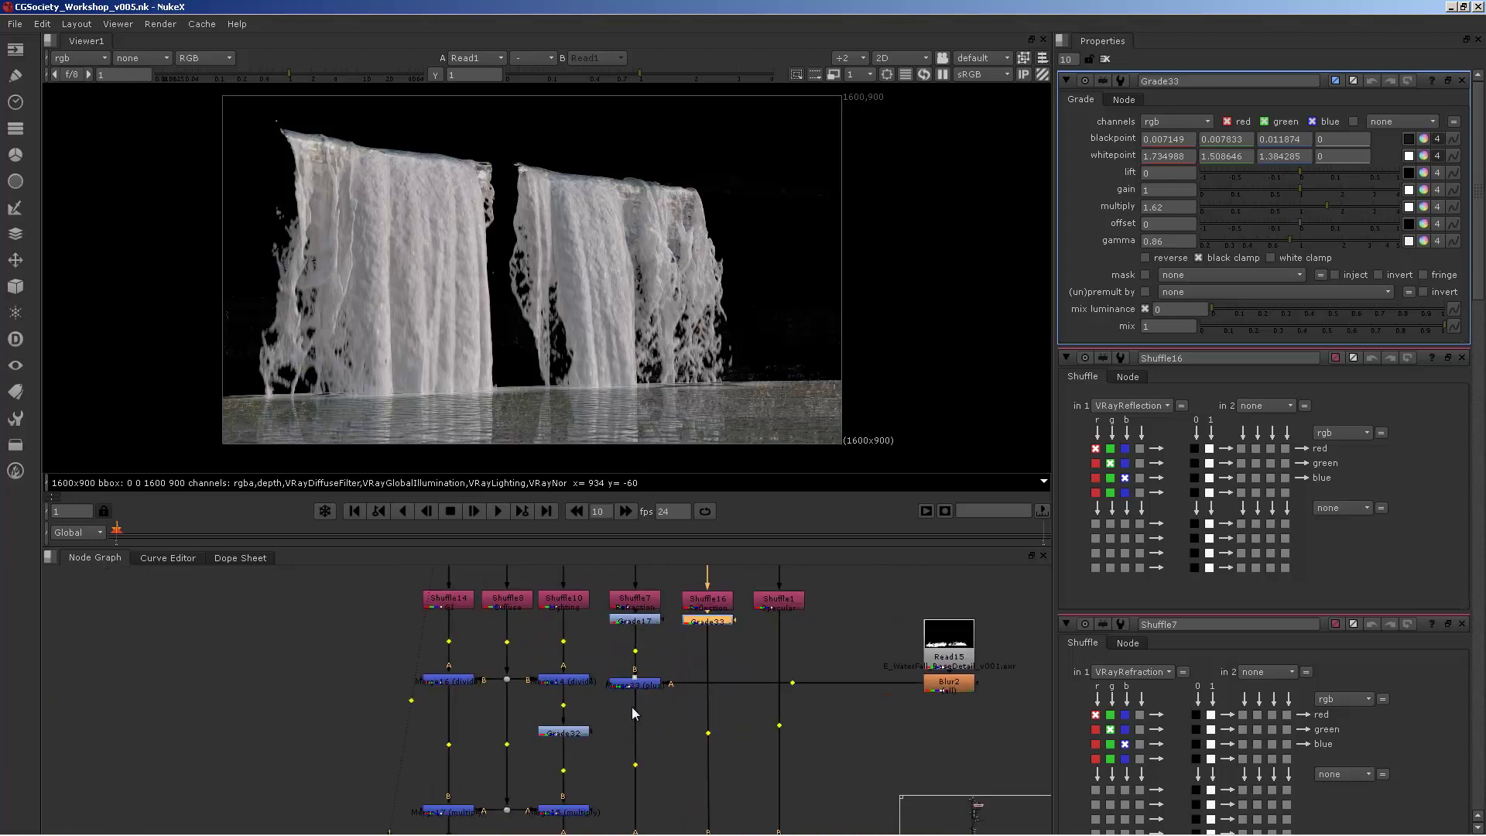
{"action": "left_click", "coordinate": [926, 654]}
{"action": "key", "text": "1"}
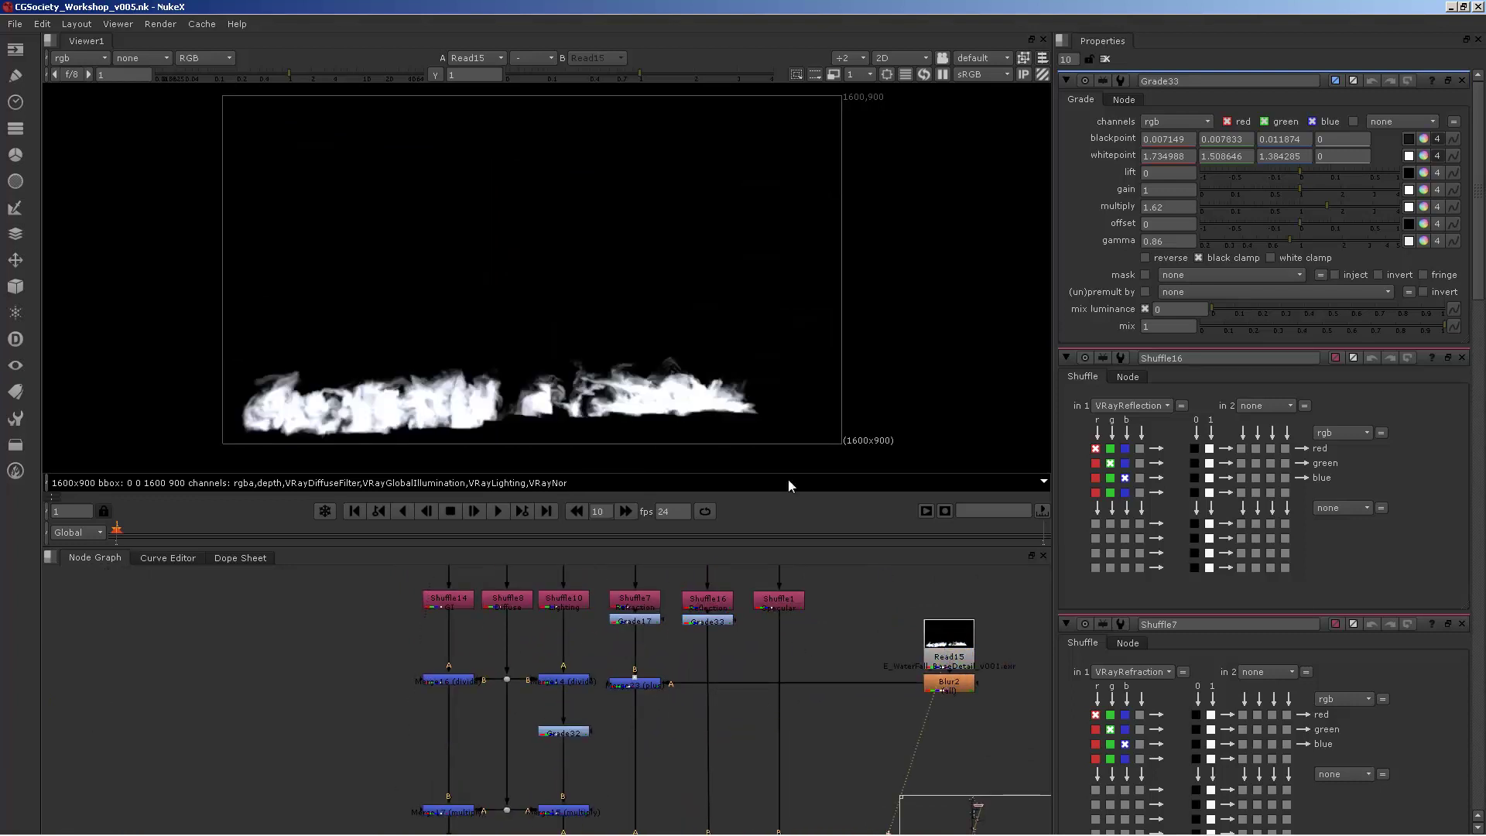
{"action": "left_click", "coordinate": [644, 686]}
{"action": "key", "text": "1"}
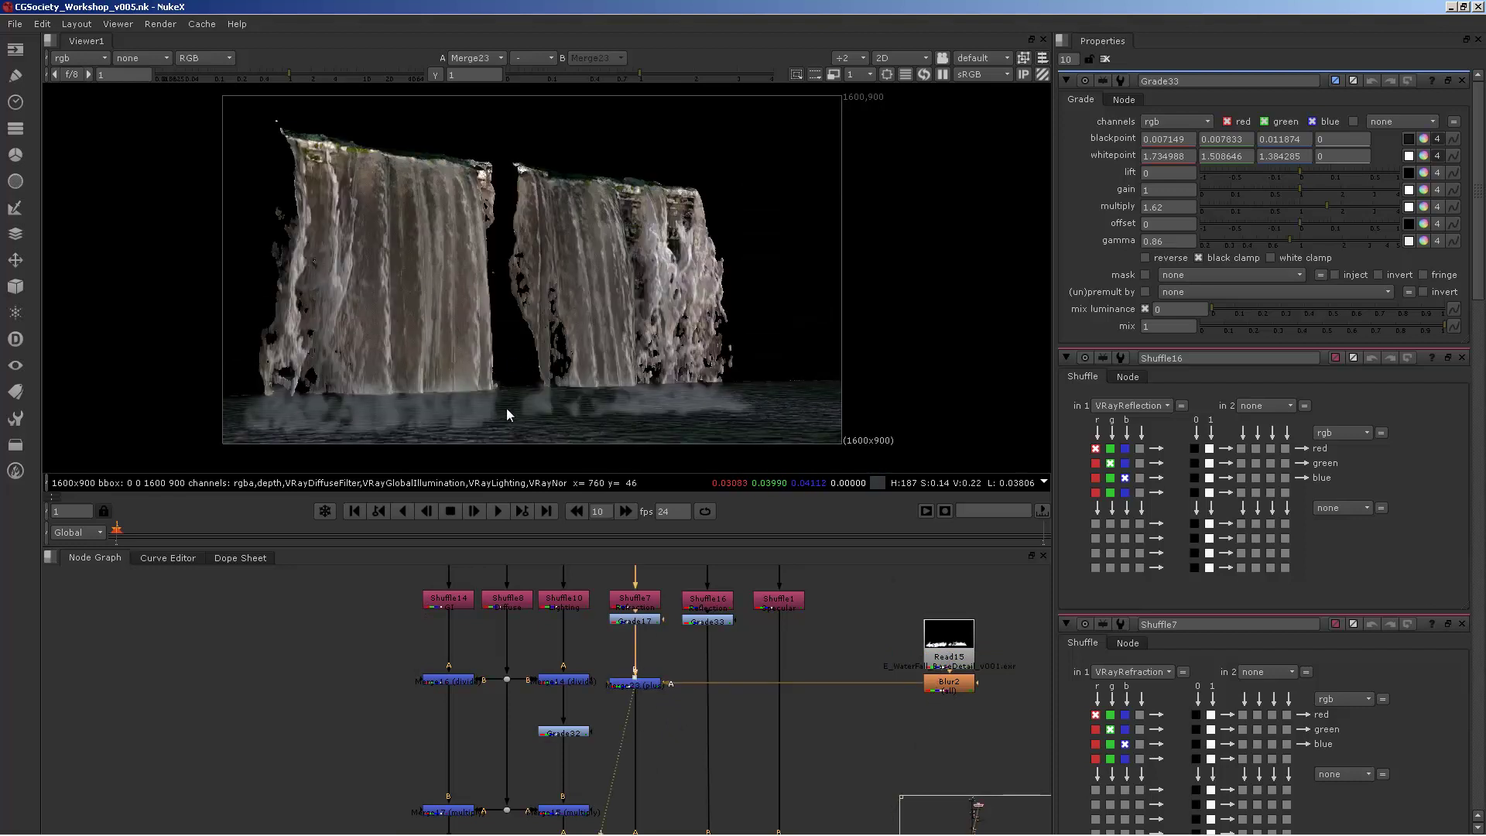
Show Merge19, the plus merge that adds the Refraction branch, in the viewer.
{"action": "middle_click_drag", "start_coordinate": [709, 670], "coordinate": [700, 583]}
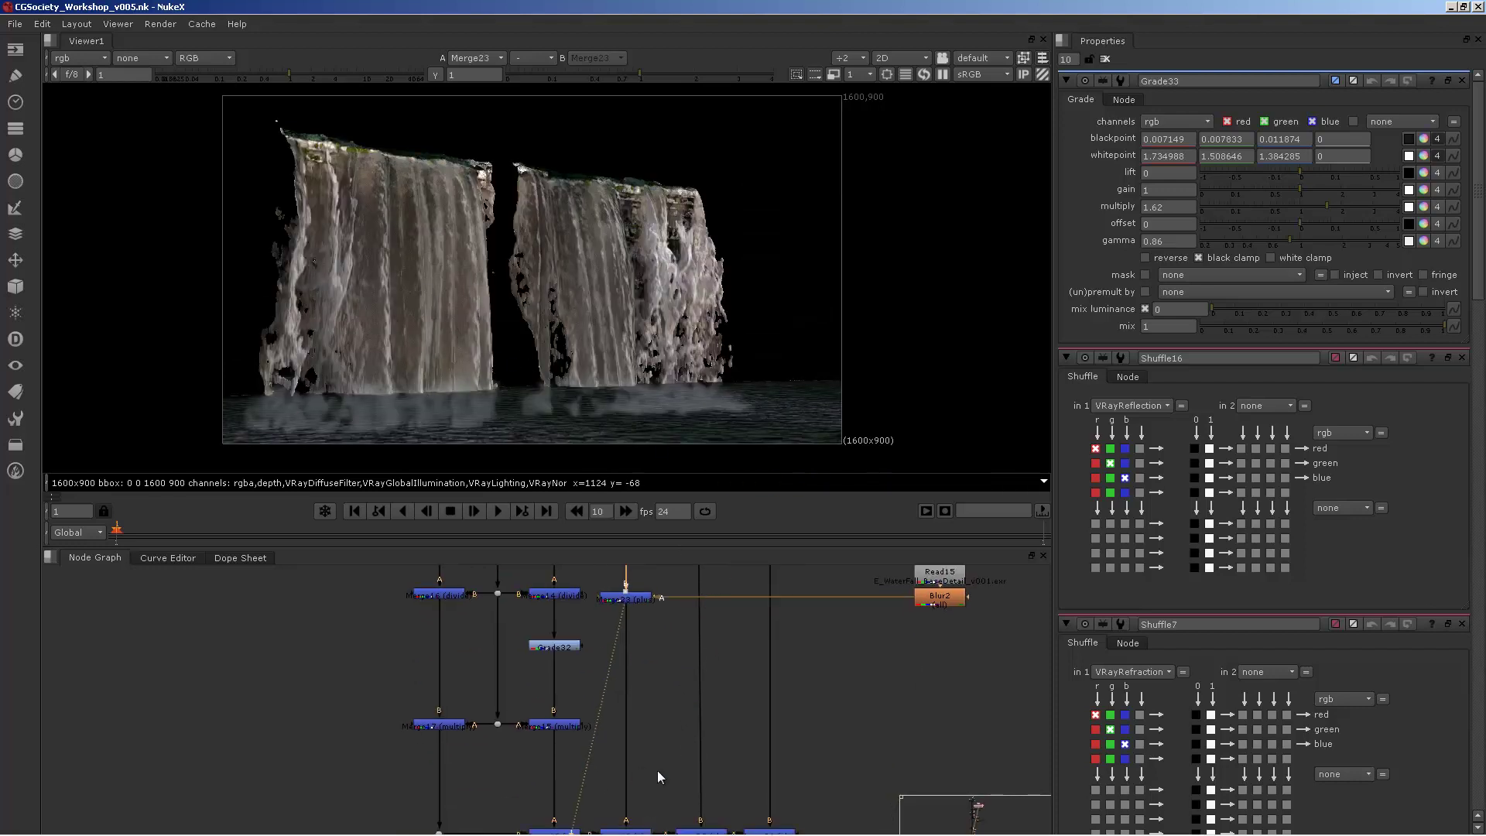
{"action": "middle_click_drag", "start_coordinate": [657, 769], "coordinate": [621, 606]}
{"action": "left_click", "coordinate": [586, 667]}
{"action": "key", "text": "1"}
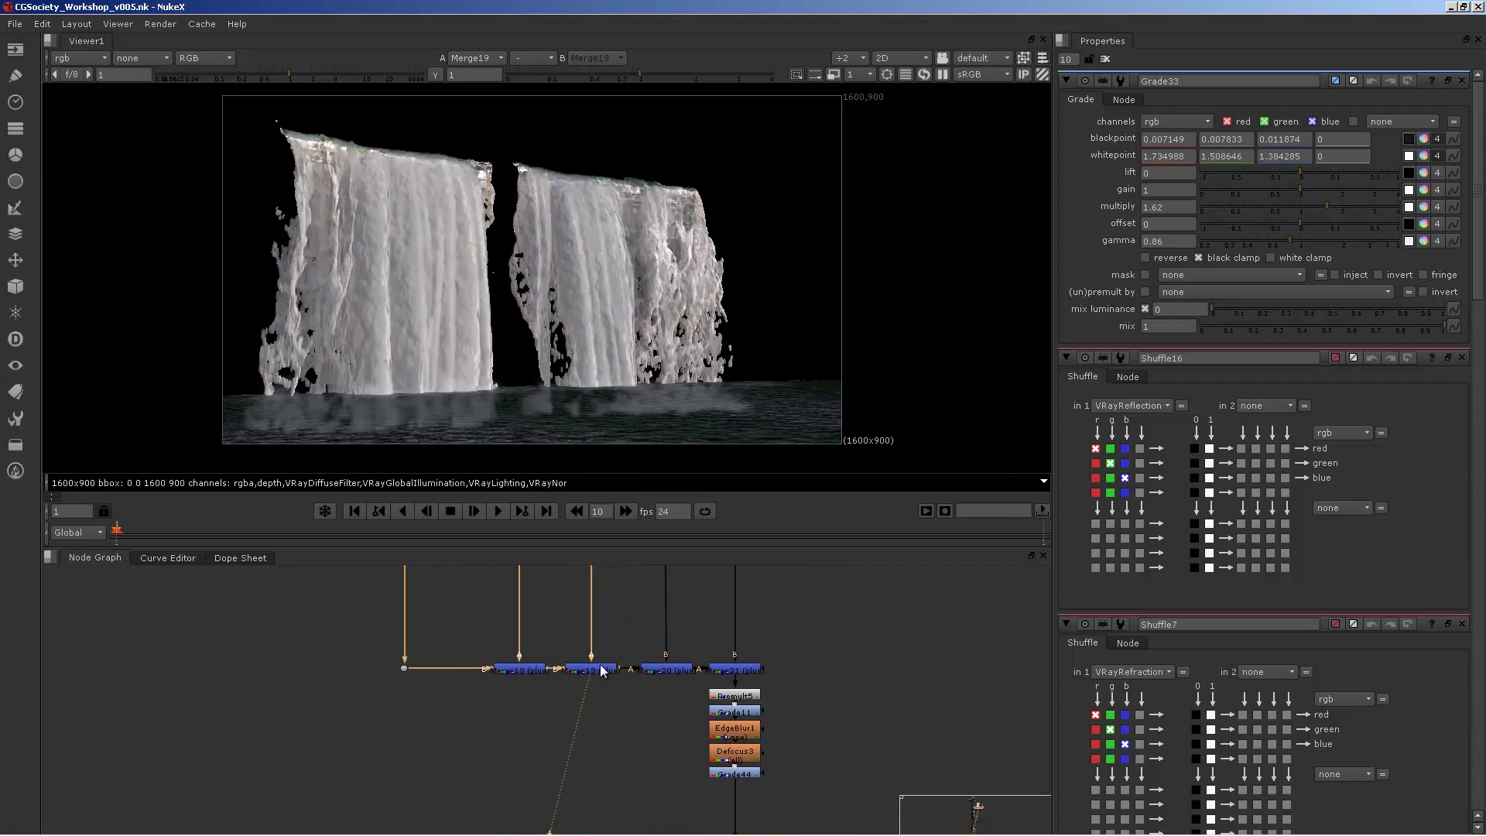
Show the plus merge Merge20 in the viewer, followed by Merge21, the last merge of the rebuild chain.
{"action": "left_click", "coordinate": [668, 670]}
{"action": "key", "text": "1"}
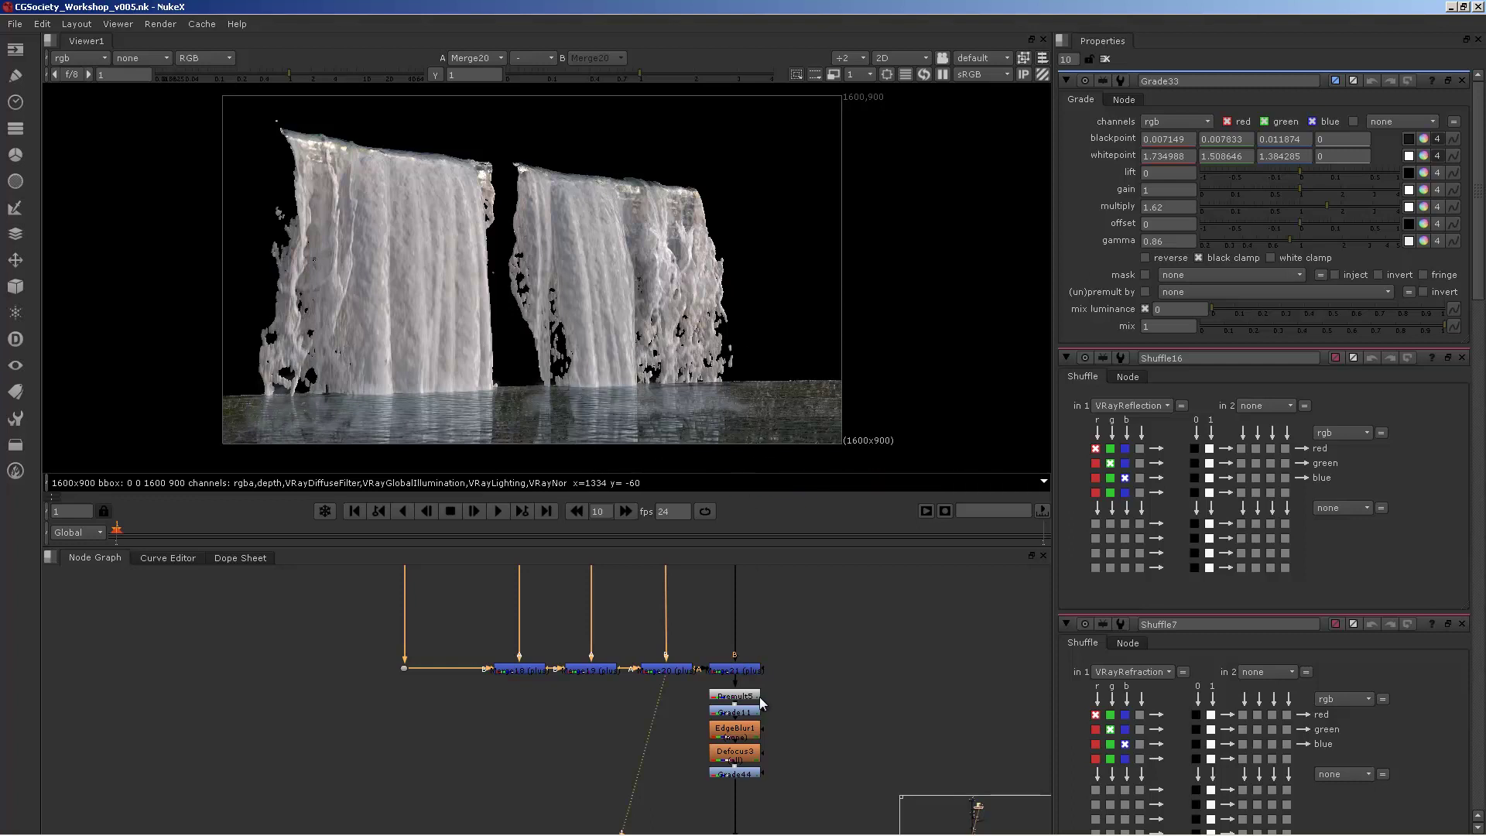
{"action": "left_click", "coordinate": [732, 668]}
{"action": "key", "text": "1"}
{"action": "middle_click_drag", "start_coordinate": [774, 568], "coordinate": [667, 732]}
{"action": "scroll", "coordinate": [667, 732], "scroll_direction": "down", "scroll_amount": 3}
{"action": "scroll", "coordinate": [688, 709], "scroll_direction": "up", "scroll_amount": 3}
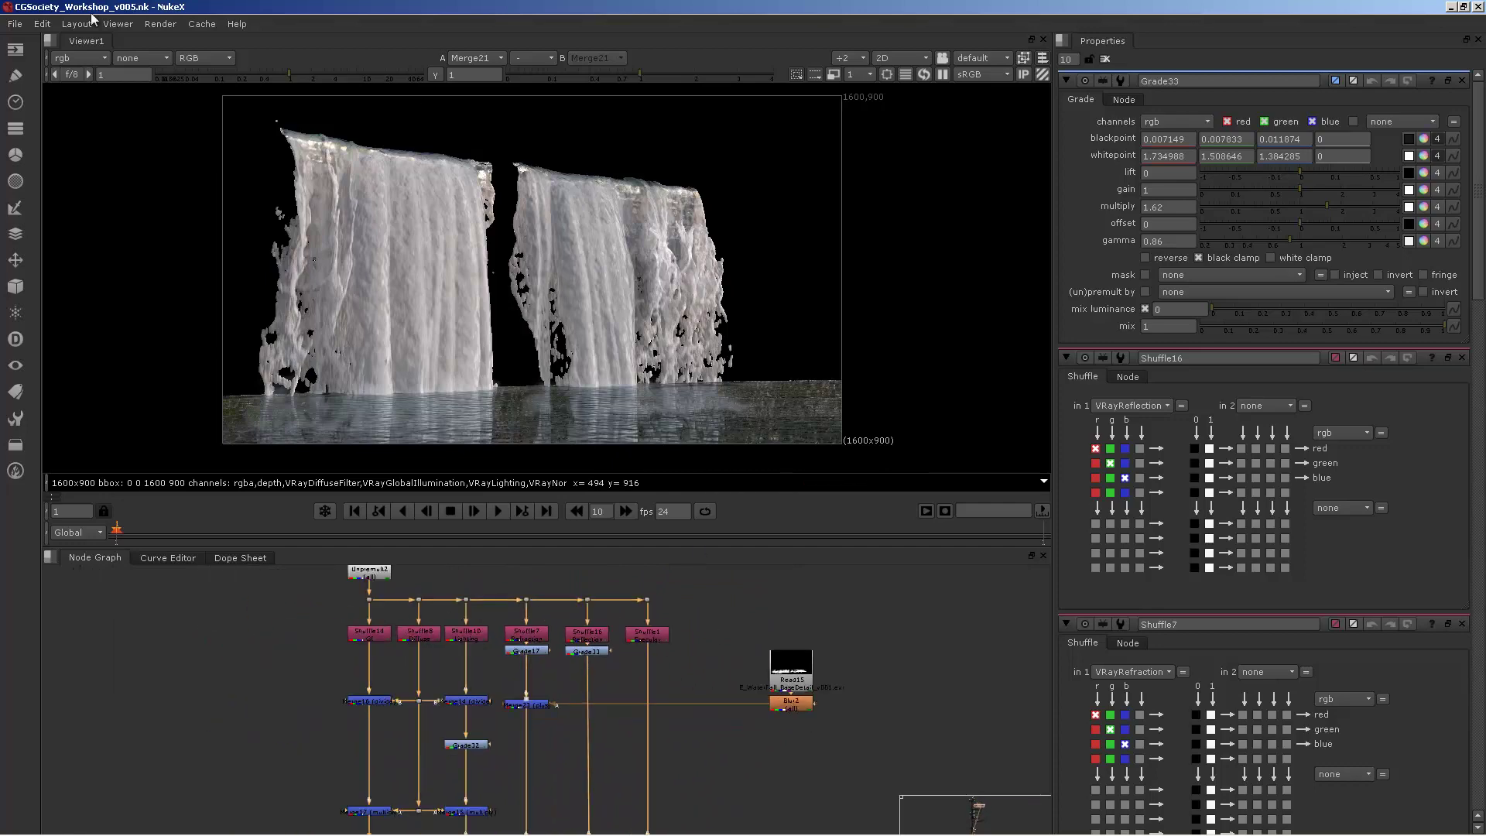
{"action": "double_click", "coordinate": [203, 7]}
{"action": "left_click_drag", "start_coordinate": [334, 91], "coordinate": [377, 16]}
{"action": "left_click", "coordinate": [34, 100]}
{"action": "left_click_drag", "start_coordinate": [86, 99], "coordinate": [125, 50]}
{"action": "left_click", "coordinate": [124, 37]}
{"action": "left_click_drag", "start_coordinate": [393, 15], "coordinate": [383, 52]}
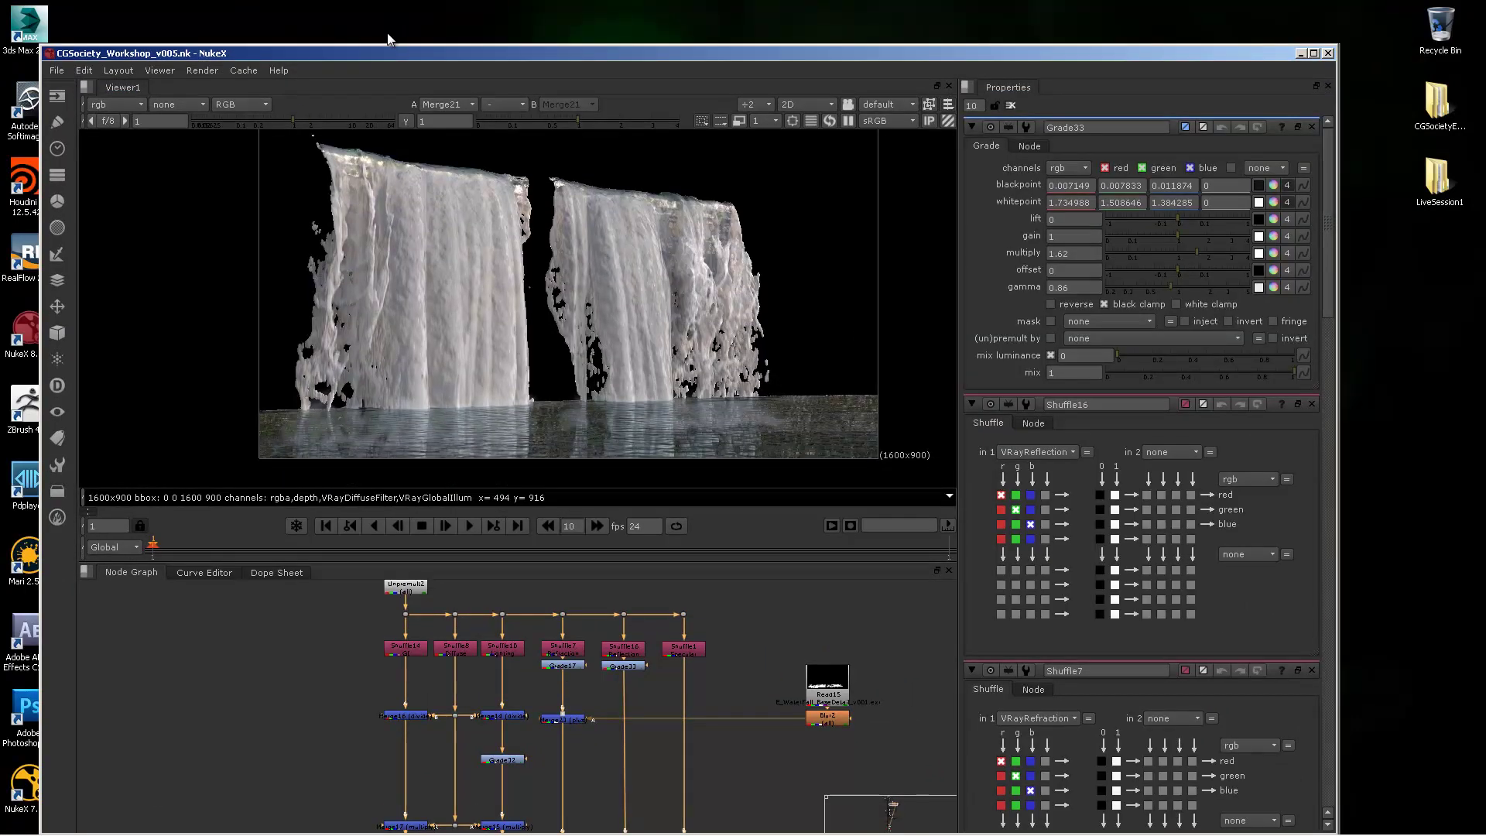
{"action": "double_click", "coordinate": [383, 53]}
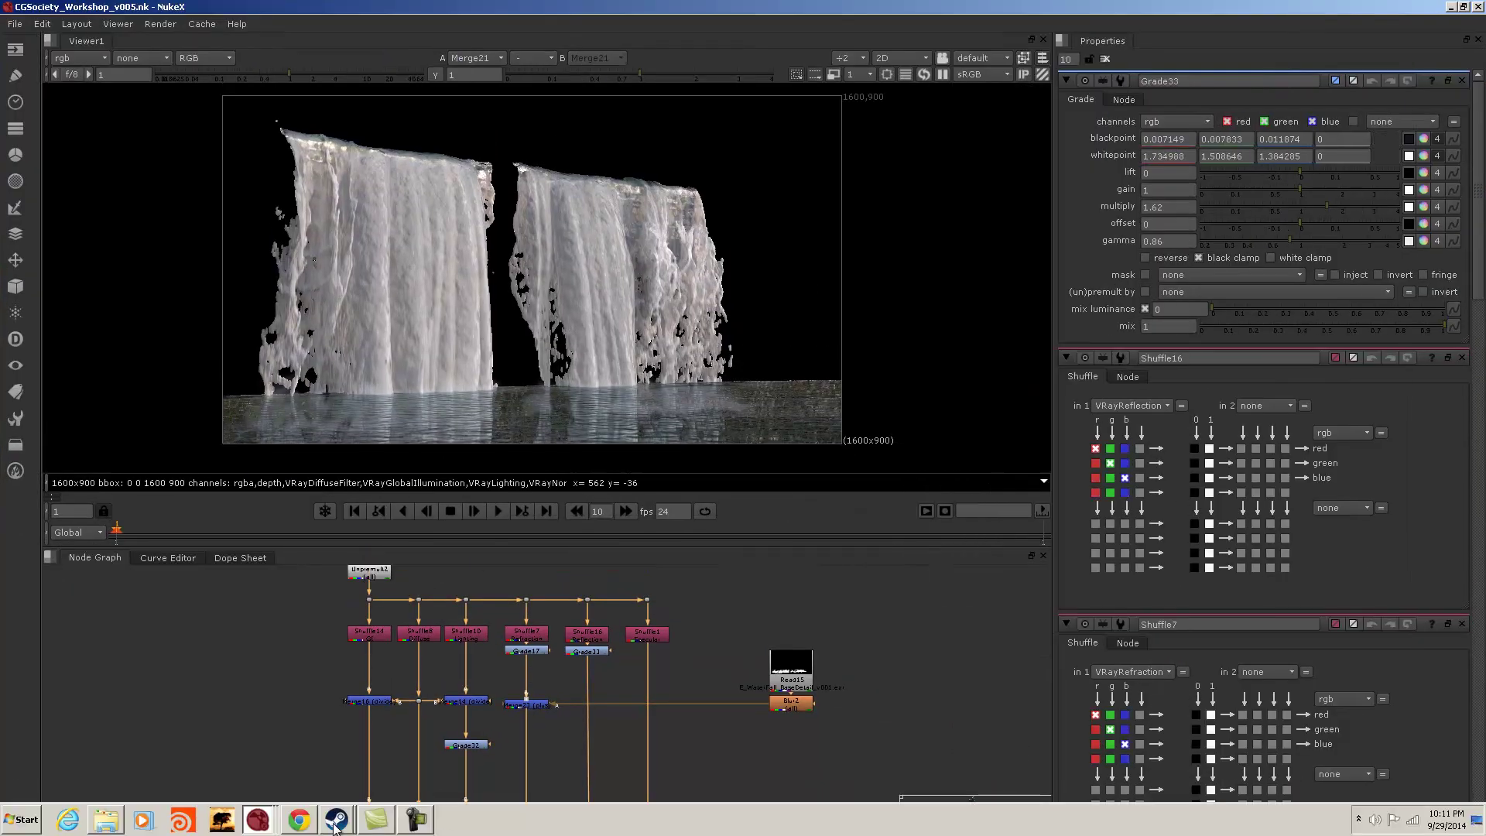
Switch to the RBGRebuild.nk script and show Read2, above the Shuffle2 minus-and-plus setup, in the viewer.
{"action": "left_click", "coordinate": [257, 820]}
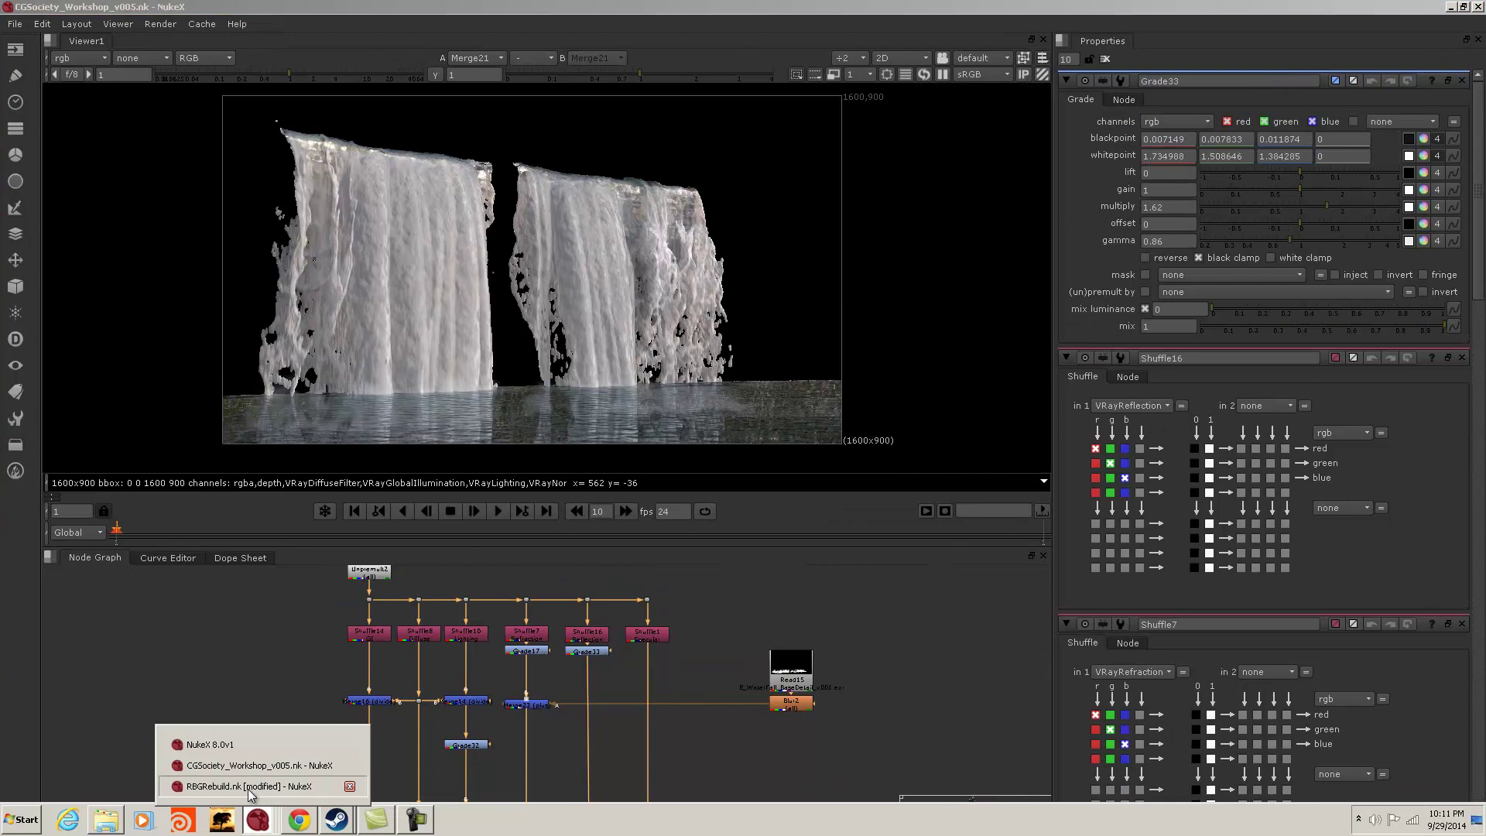
{"action": "left_click", "coordinate": [249, 787]}
{"action": "middle_click_drag", "start_coordinate": [690, 580], "coordinate": [621, 667]}
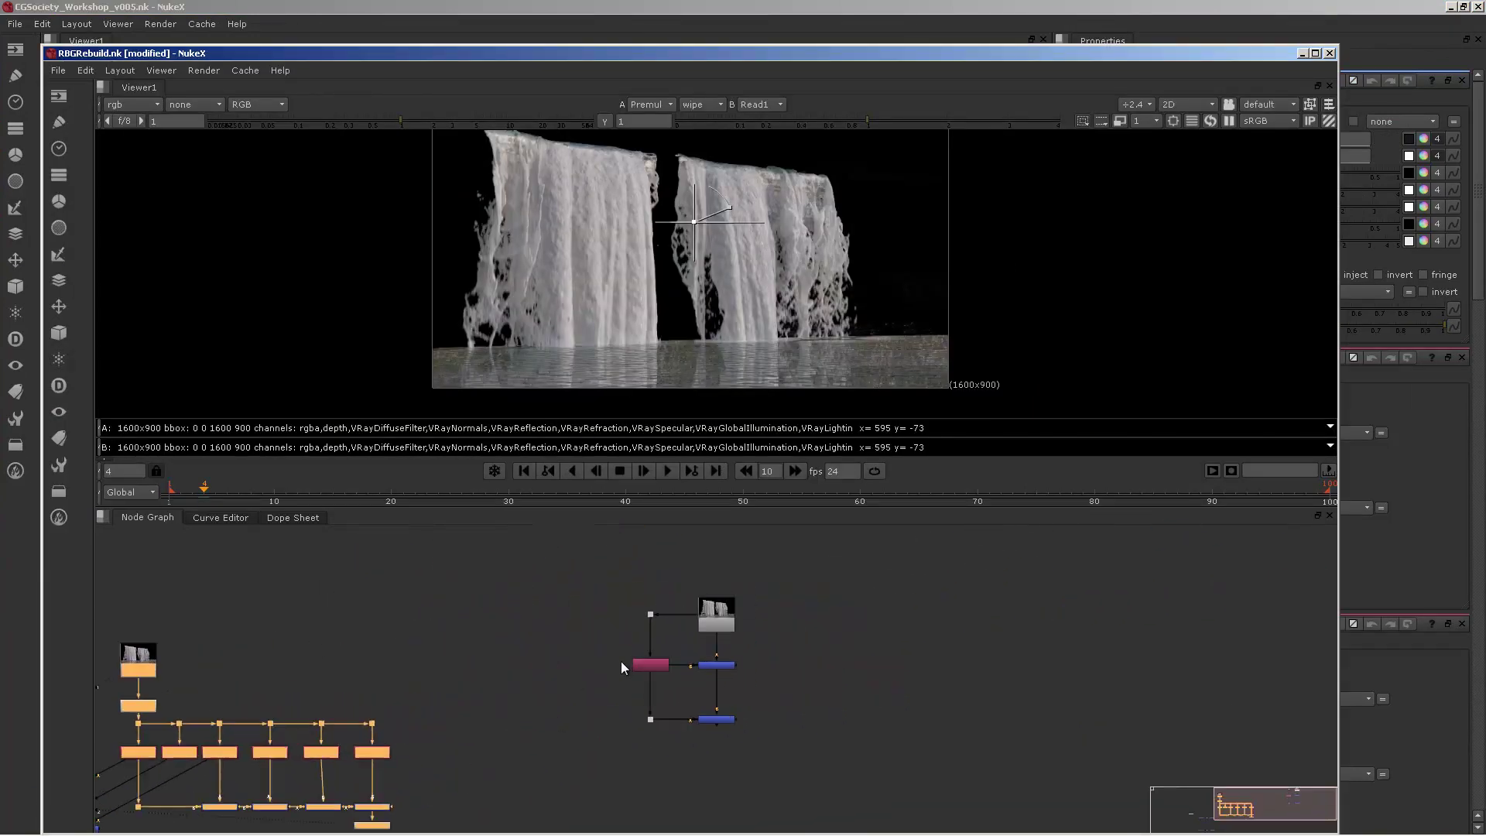
{"action": "scroll", "coordinate": [813, 619], "scroll_direction": "up", "scroll_amount": 5}
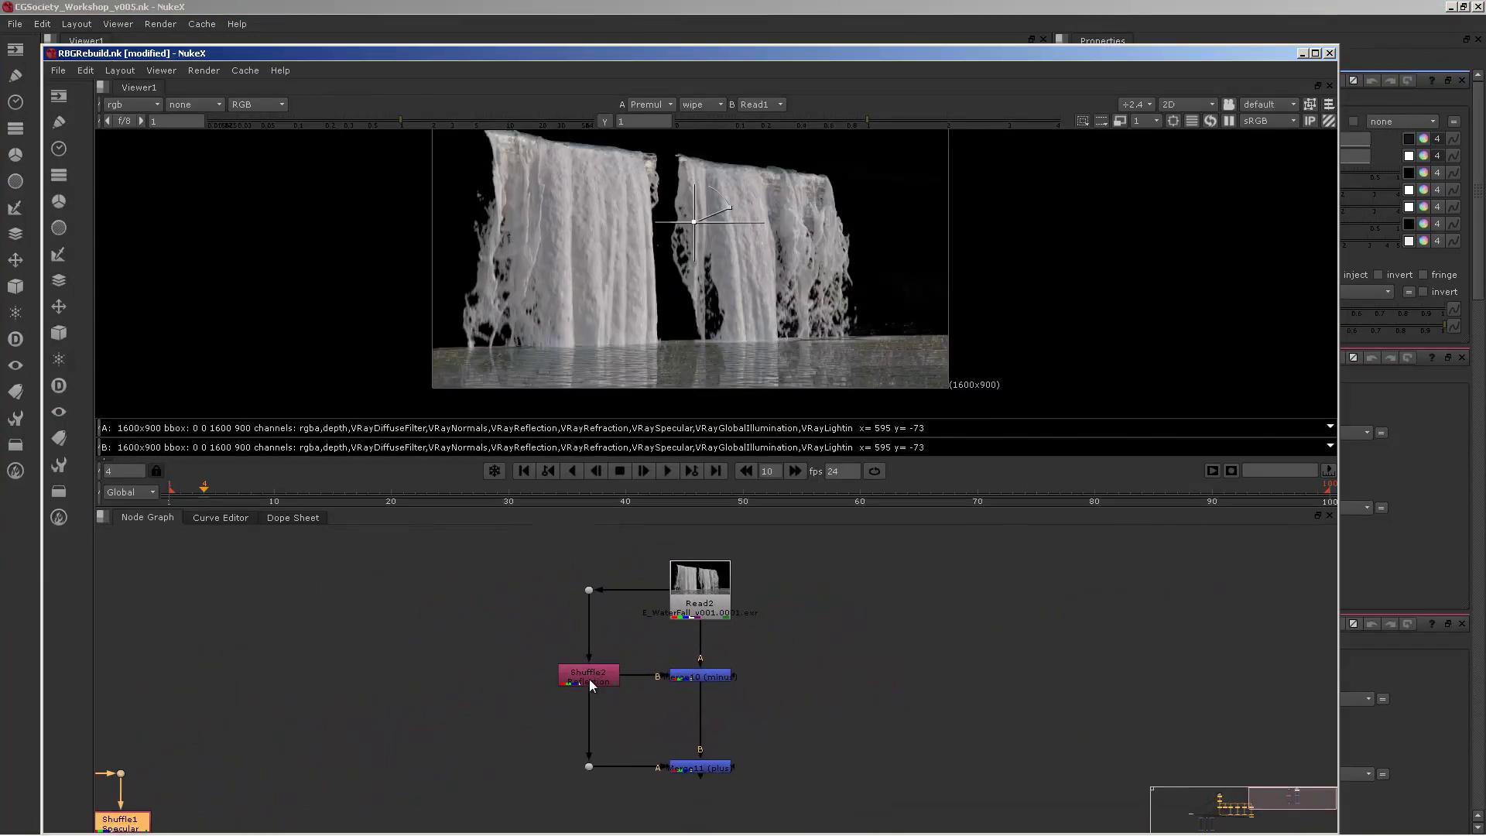
{"action": "left_click", "coordinate": [588, 680]}
{"action": "left_click", "coordinate": [687, 678]}
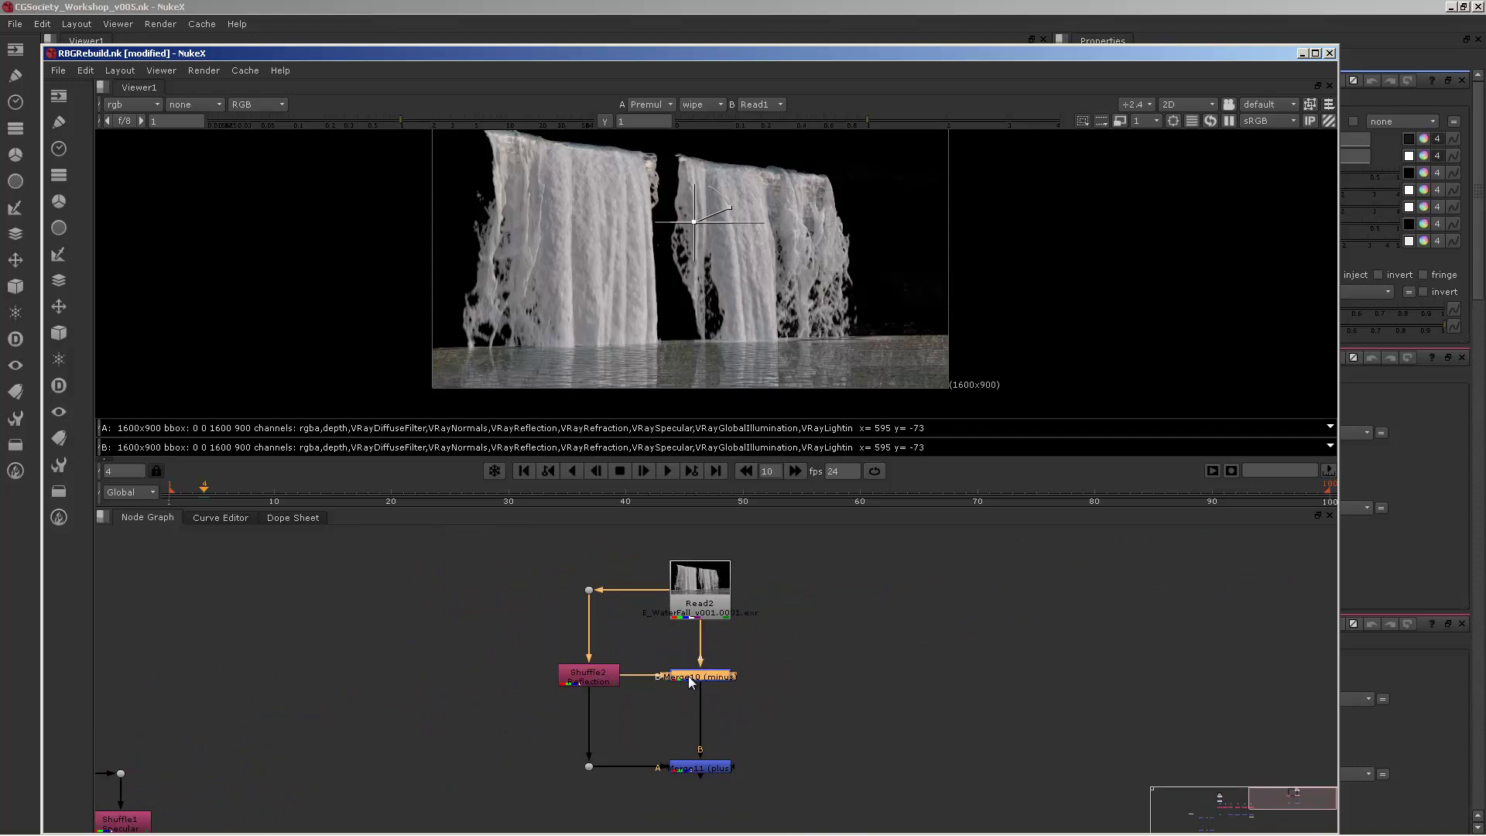
{"action": "left_click", "coordinate": [700, 592]}
{"action": "key", "text": "1"}
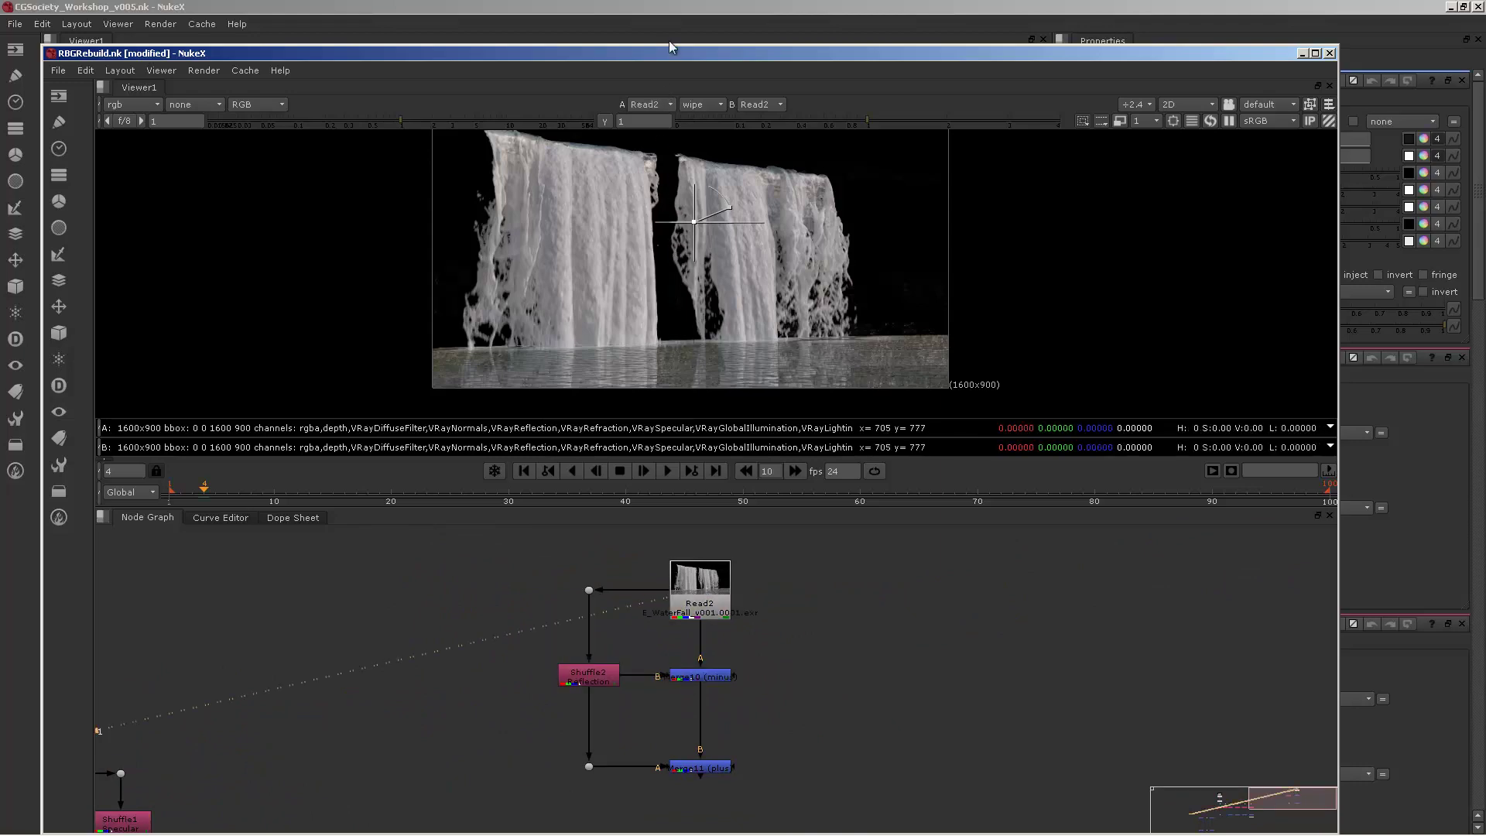
Bring the RBGRebuild.nk script back to the front and maximize its window.
{"action": "left_click", "coordinate": [713, 42]}
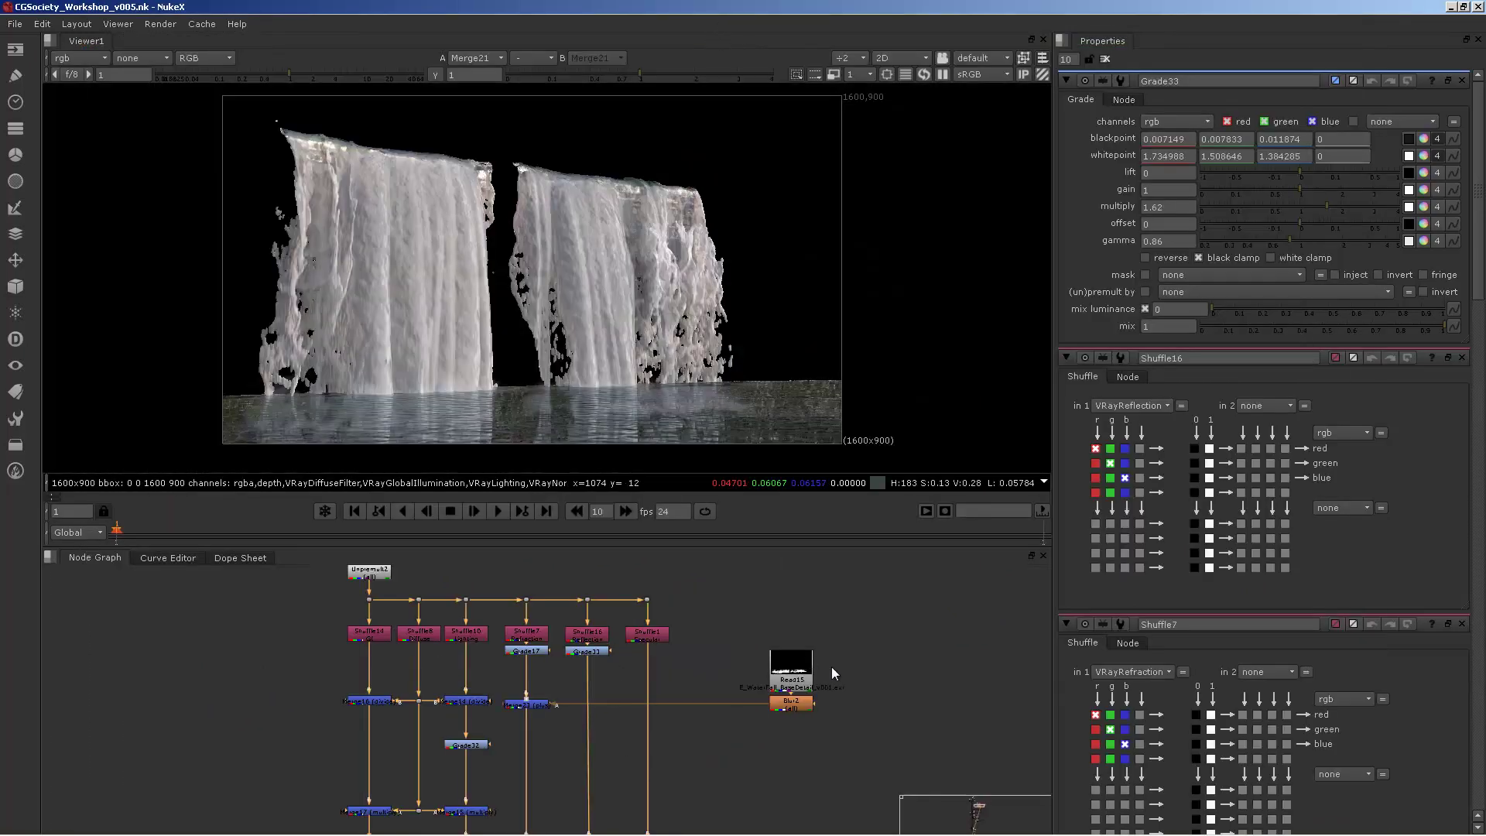
{"action": "scroll", "coordinate": [774, 666], "scroll_direction": "down", "scroll_amount": 5}
{"action": "mouse_move", "coordinate": [283, 832]}
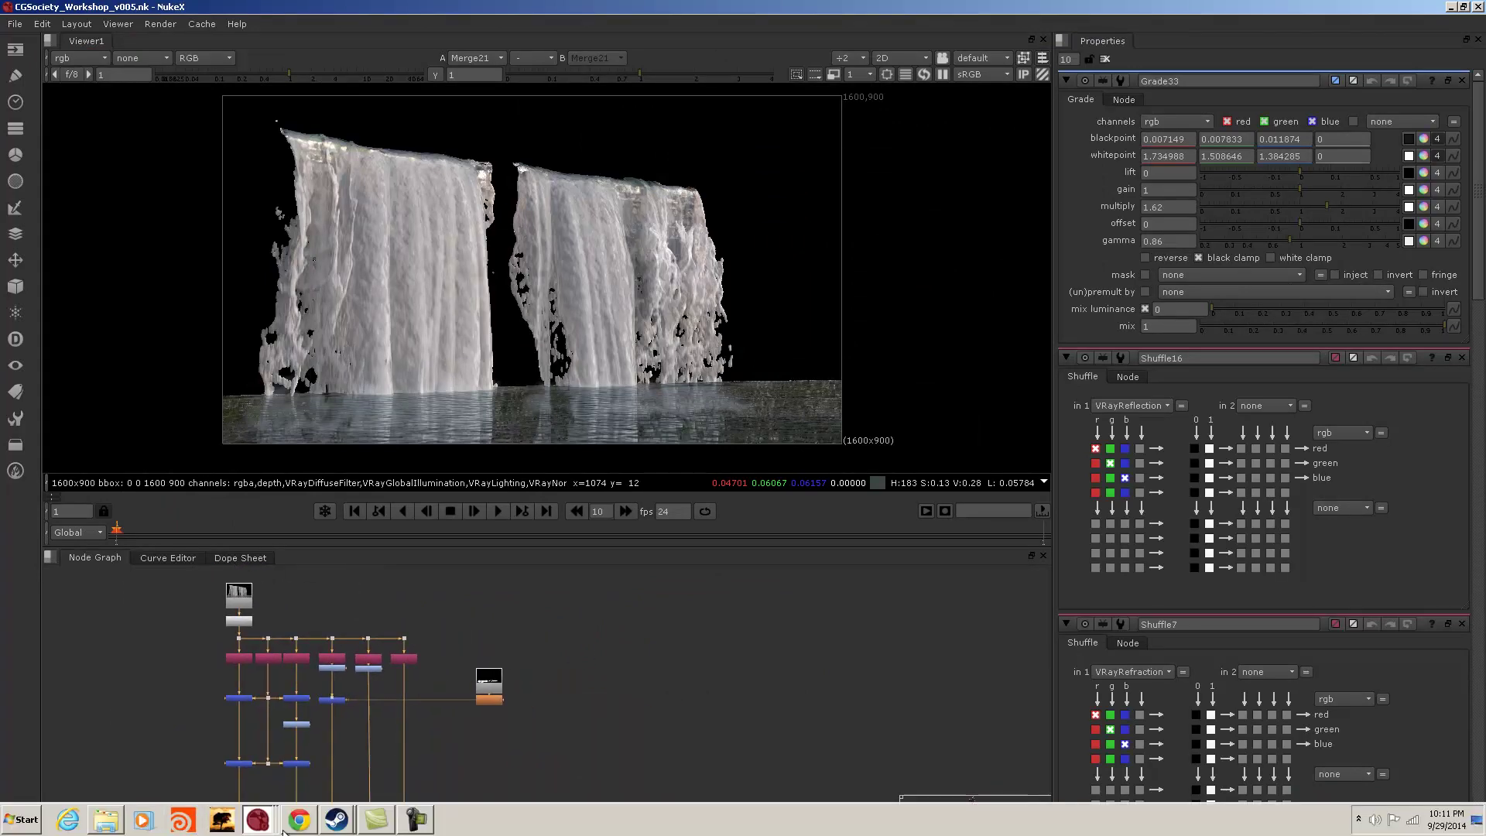
{"action": "left_click", "coordinate": [345, 788]}
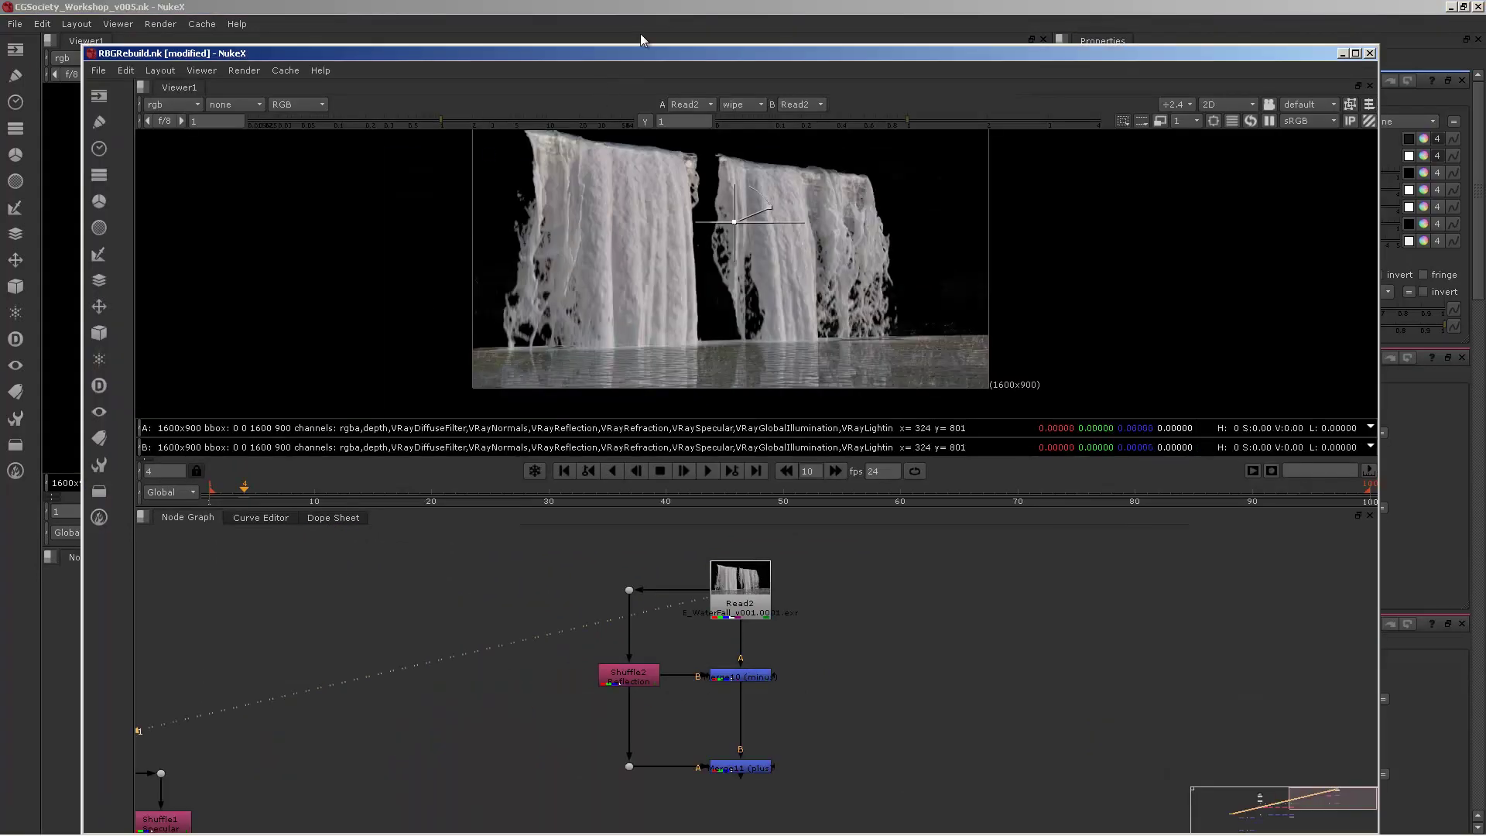
{"action": "double_click", "coordinate": [639, 54]}
{"action": "key", "text": "ctrl"}
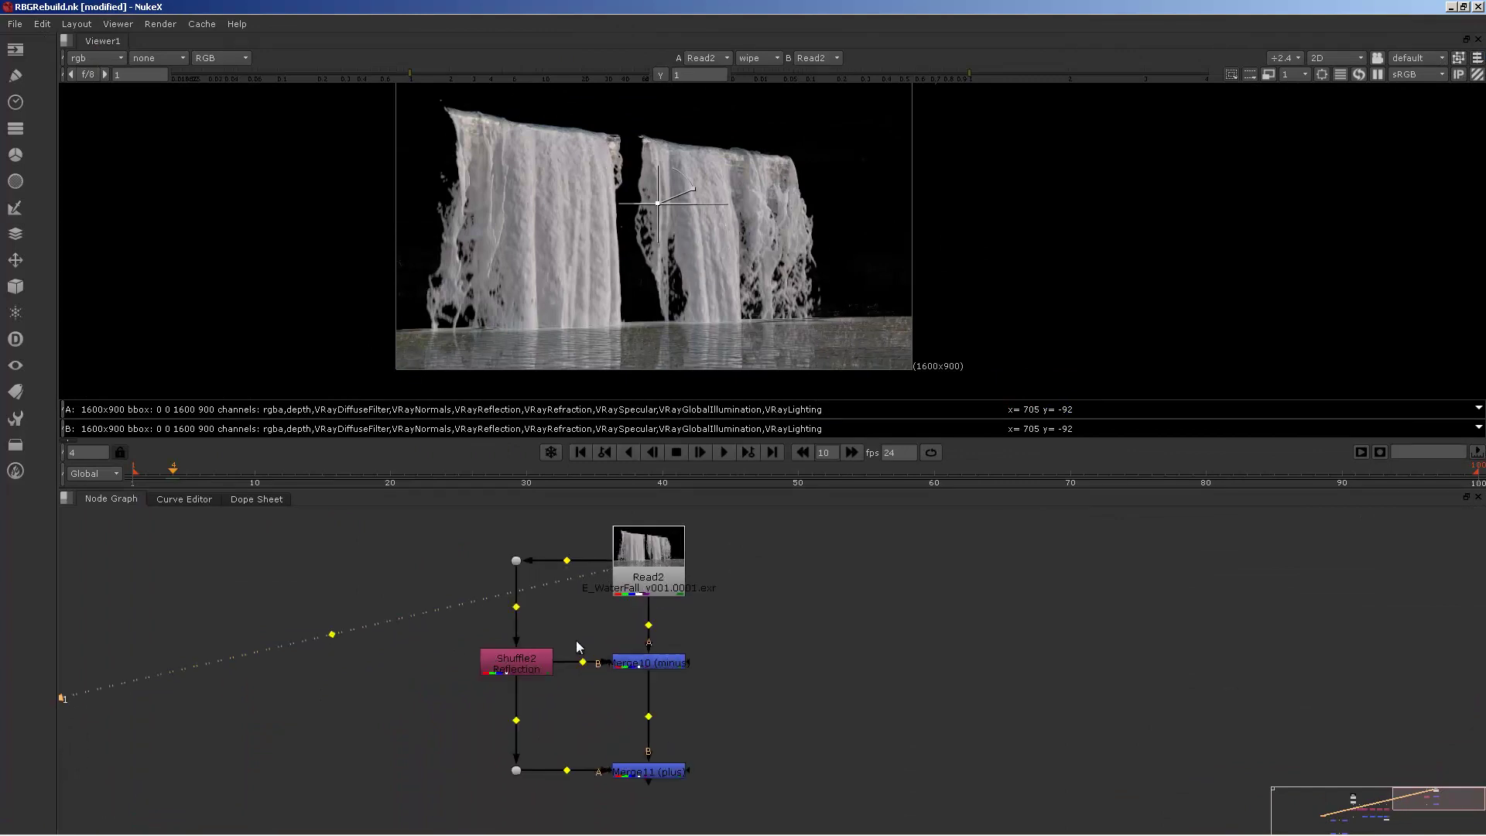
Close the Shuffle2 properties after opening them, and show the Reflection pass from Shuffle2 in the viewer.
{"action": "double_click", "coordinate": [495, 665]}
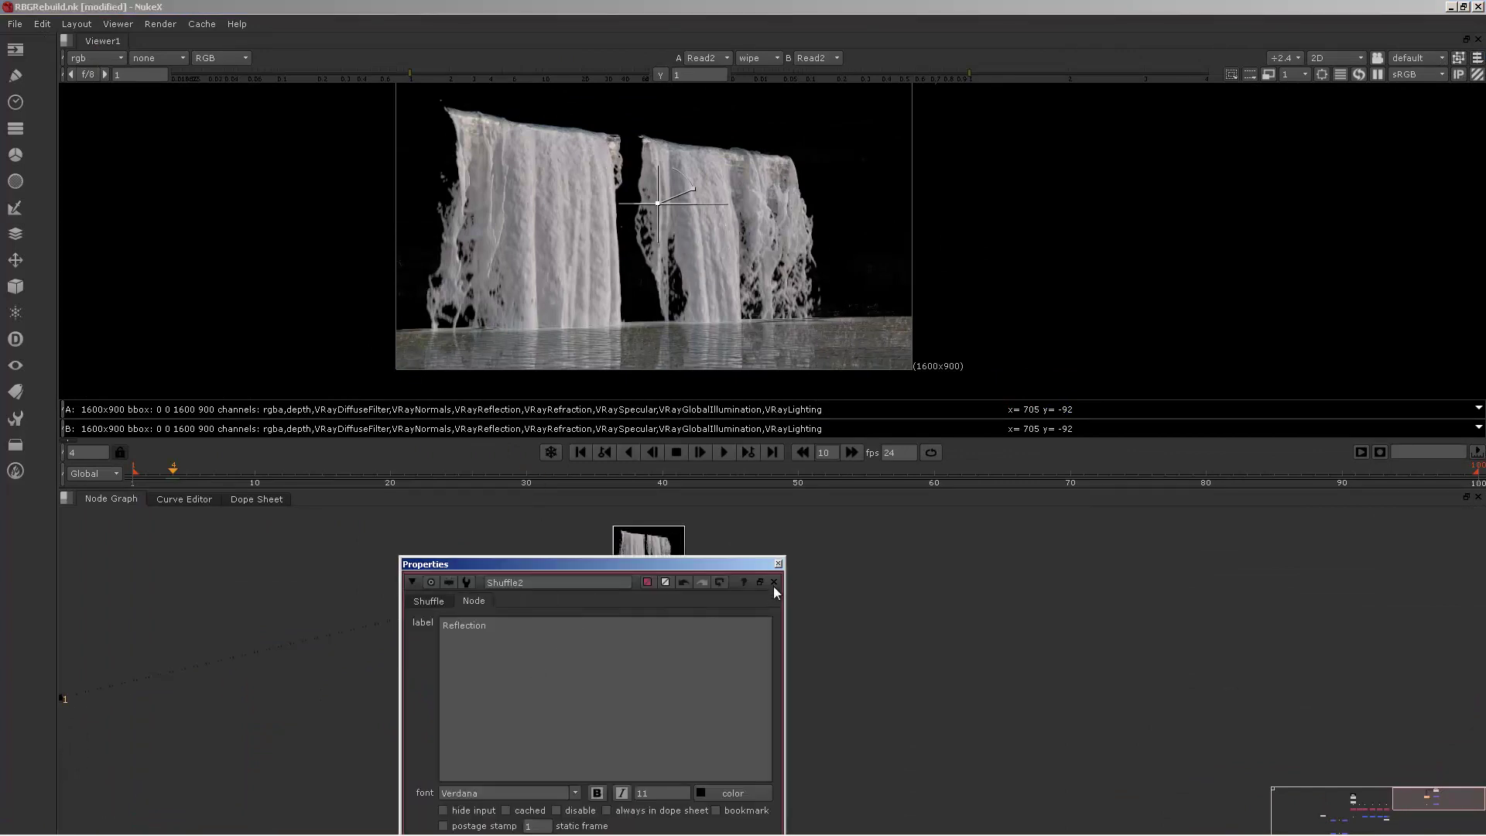
{"action": "left_click", "coordinate": [778, 562]}
{"action": "left_click", "coordinate": [650, 553]}
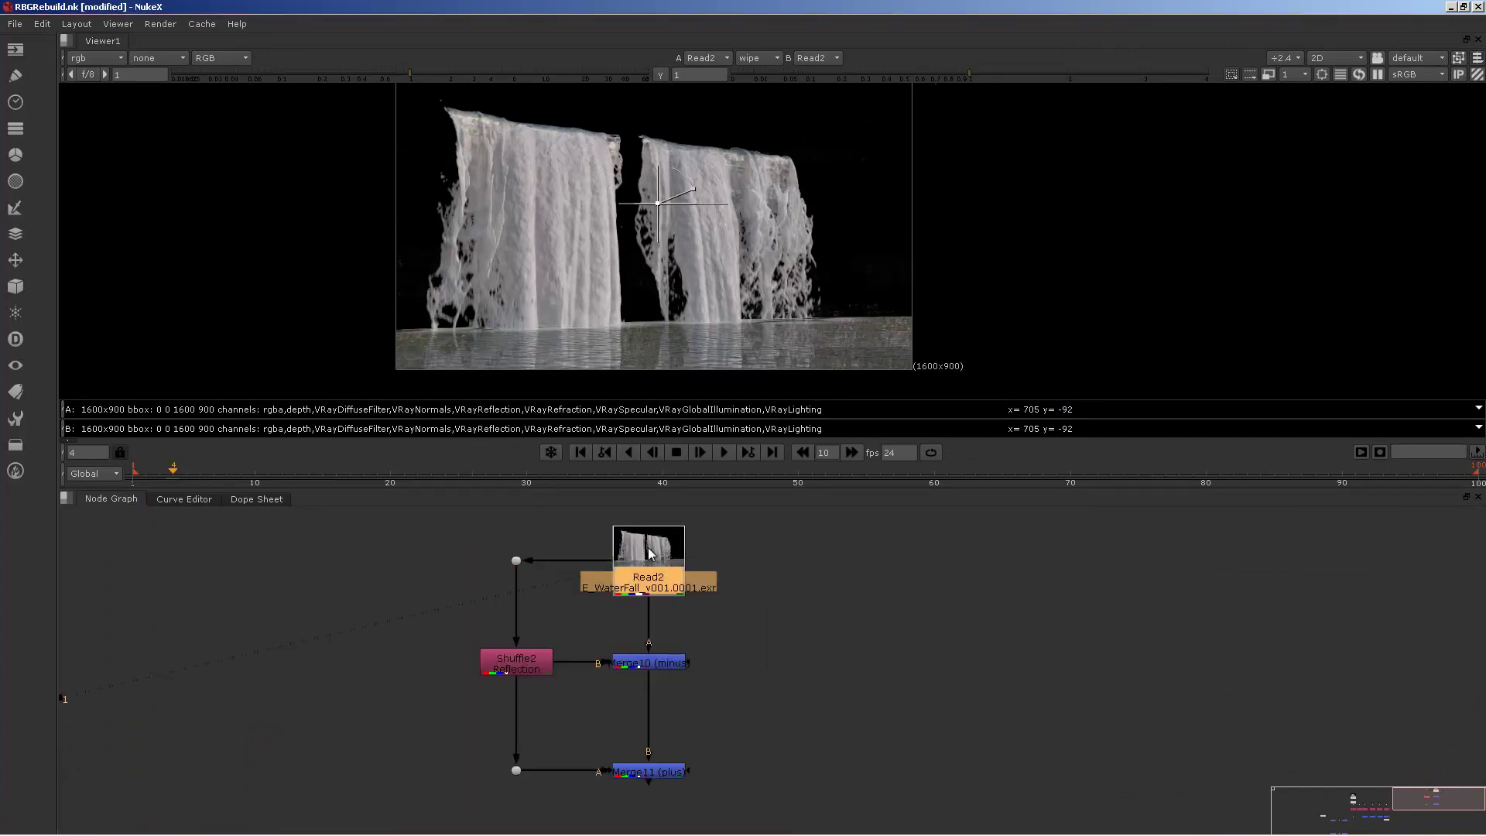
{"action": "left_click", "coordinate": [541, 670]}
{"action": "key", "text": "1"}
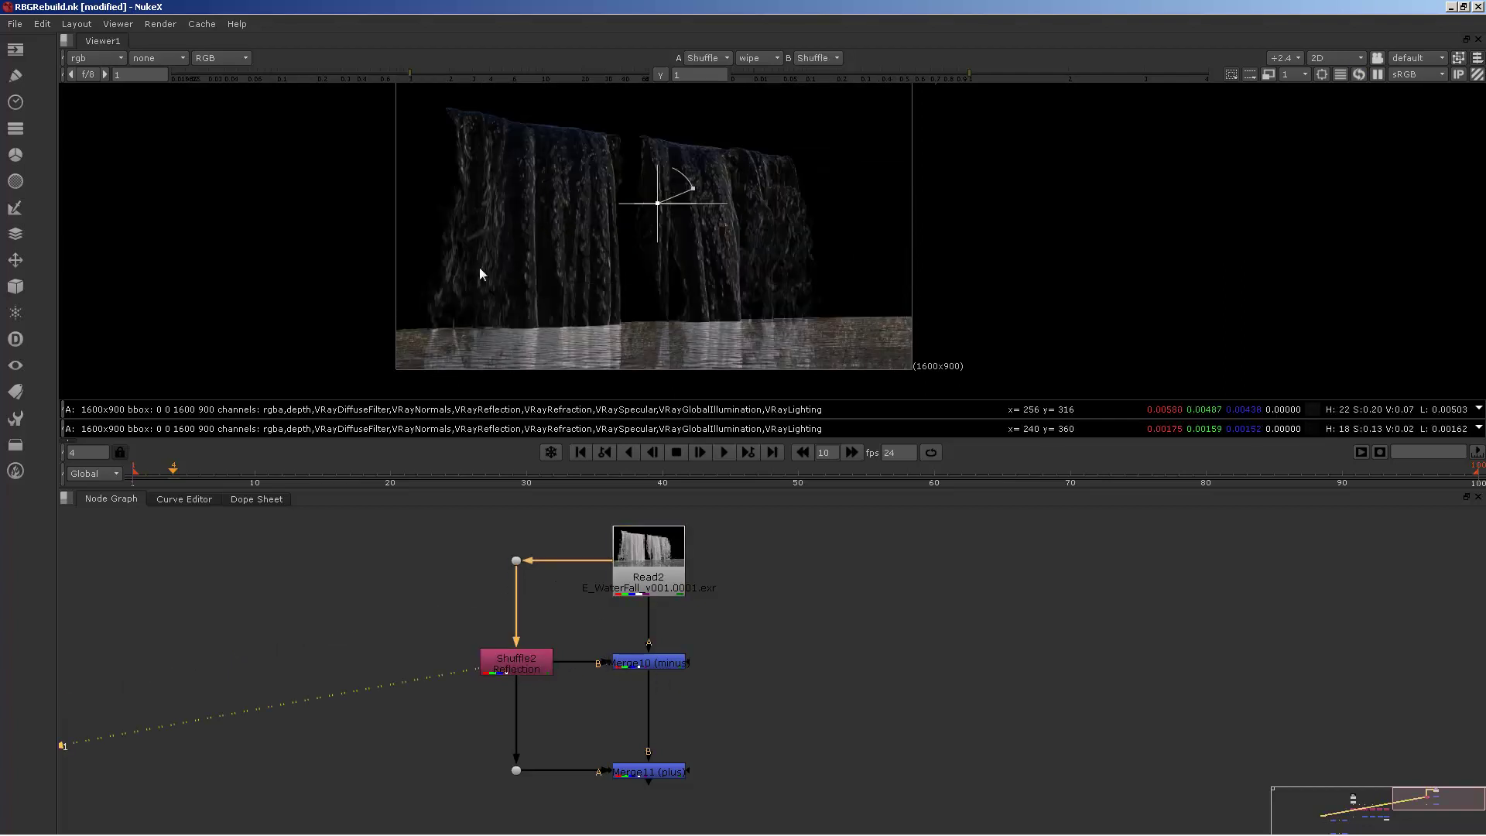
Show the original waterfall render, Read2, in the viewer for comparison with the Reflection pass.
{"action": "left_click", "coordinate": [642, 665]}
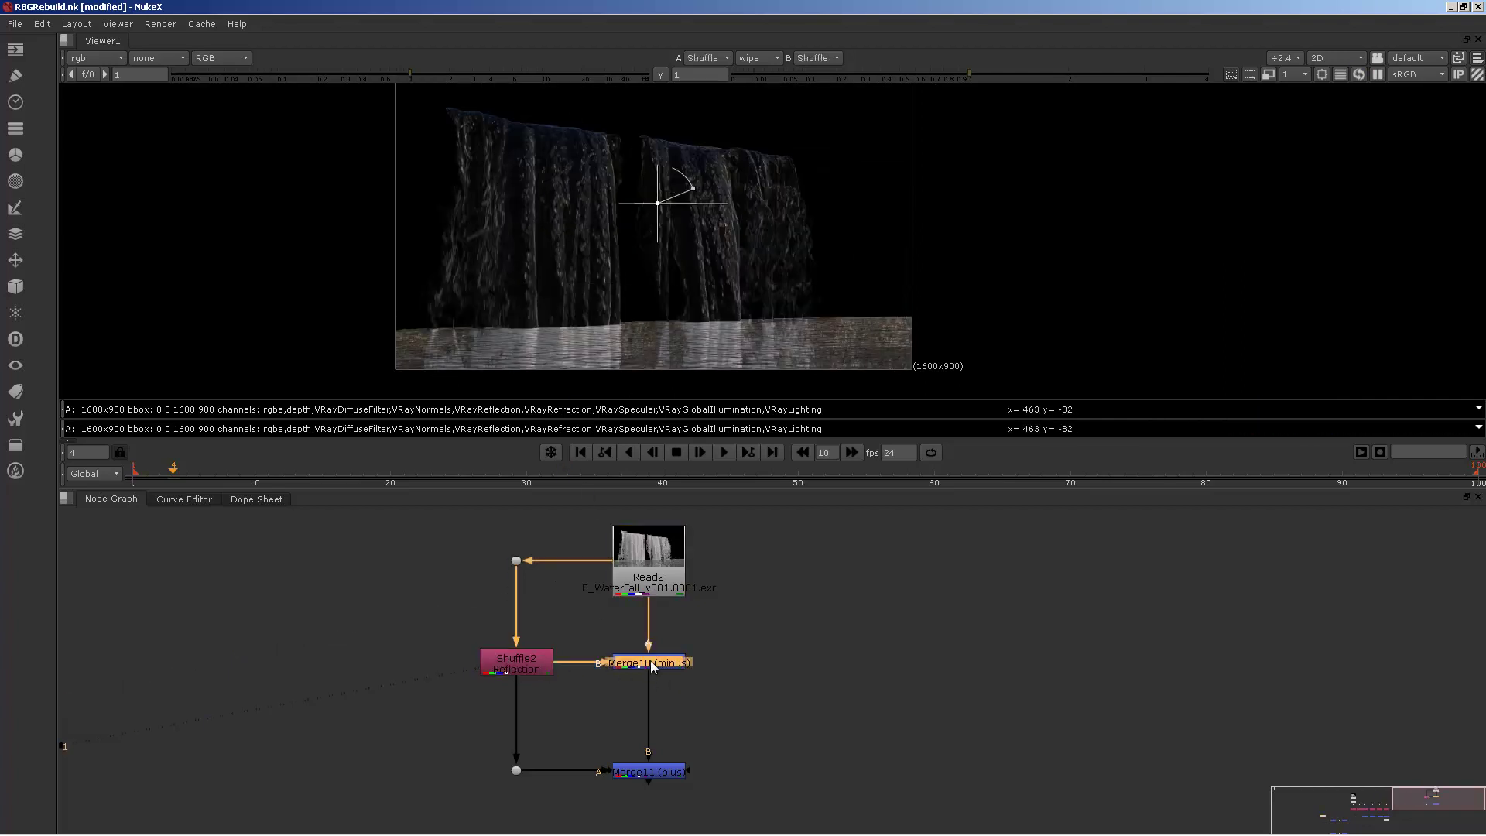
{"action": "left_click", "coordinate": [644, 590]}
{"action": "key", "text": "1"}
{"action": "left_click", "coordinate": [640, 713]}
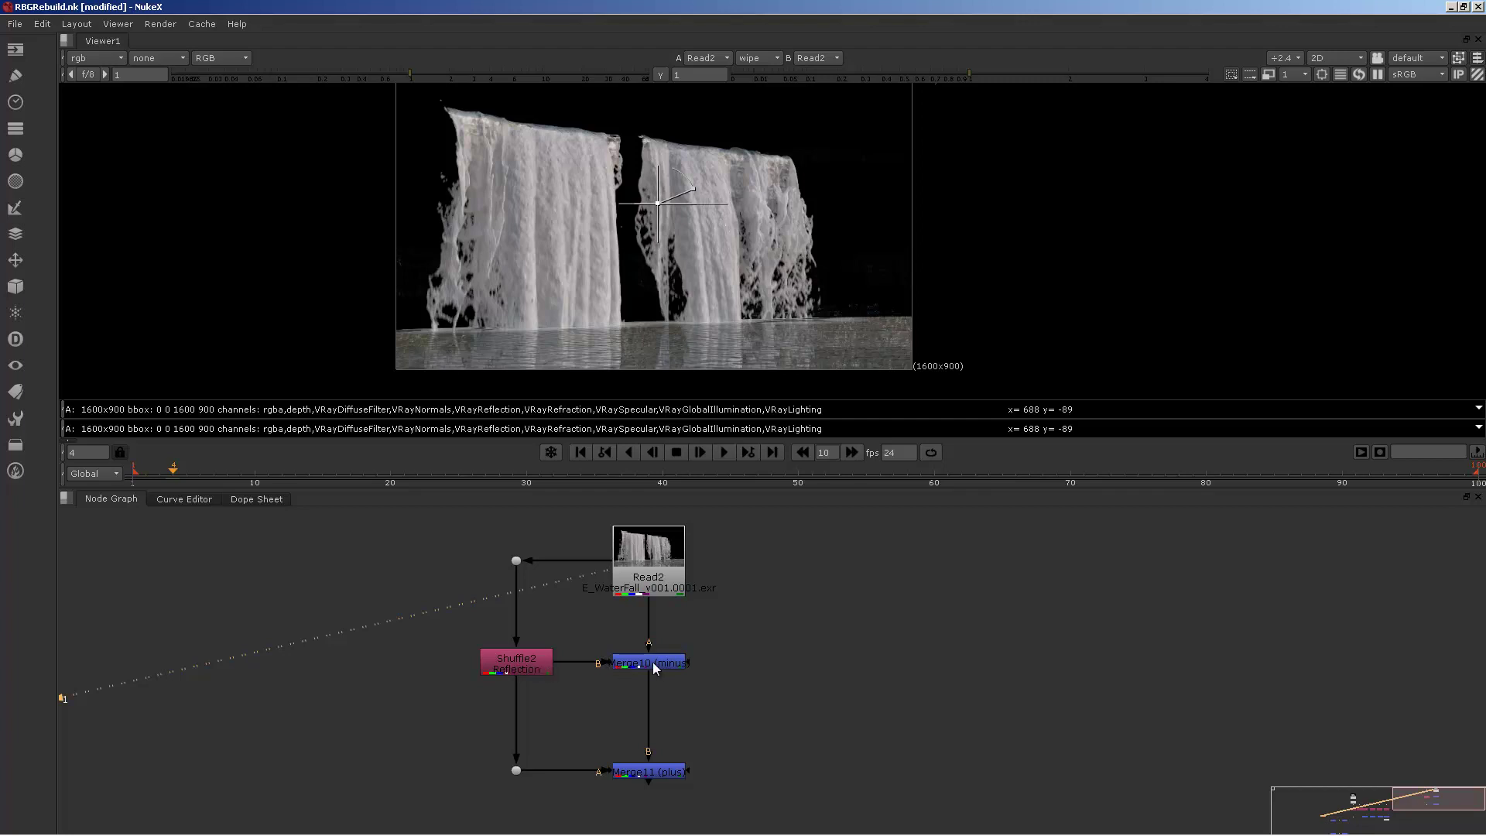
Show Merge10, the minus merge that subtracts the Reflection pass from Read2, in the viewer at frame 1.
{"action": "left_click", "coordinate": [486, 656]}
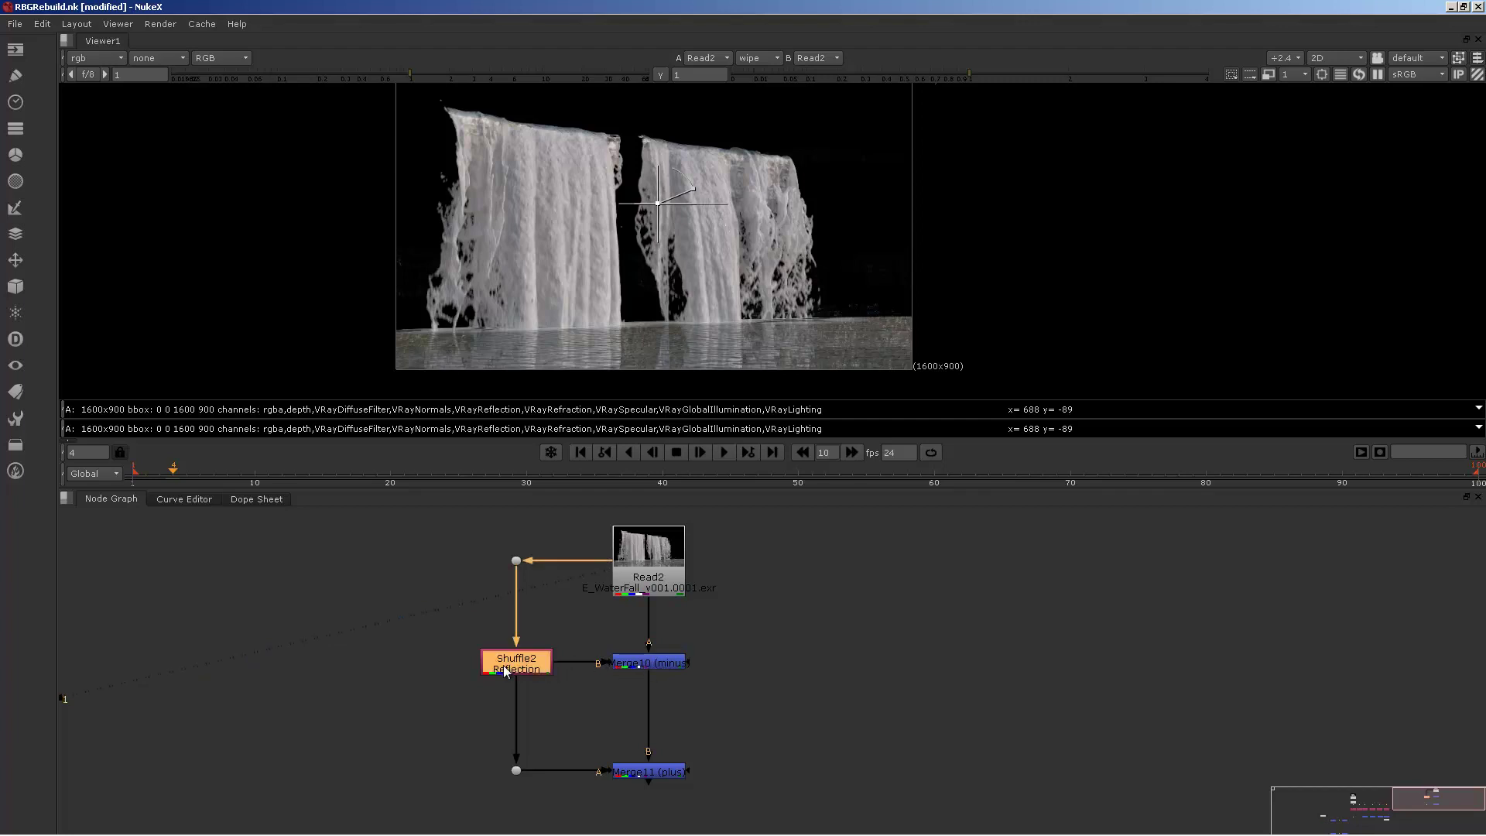
{"action": "left_click", "coordinate": [647, 663]}
{"action": "key", "text": "1"}
{"action": "key", "text": "Left"}
{"action": "key", "text": "Left"}
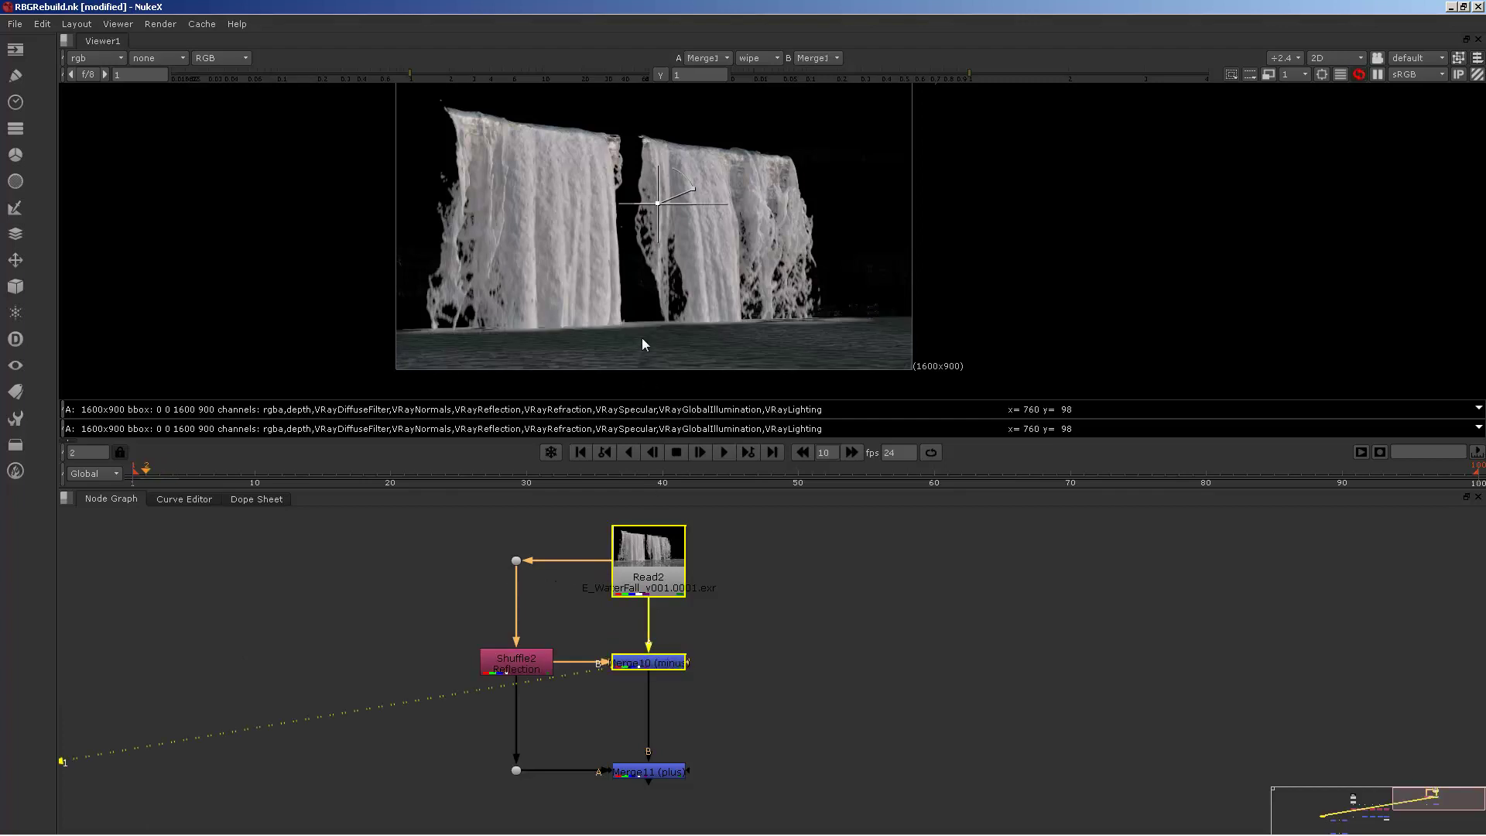
{"action": "key", "text": "Left"}
{"action": "scroll", "coordinate": [665, 294], "scroll_direction": "up", "scroll_amount": 3}
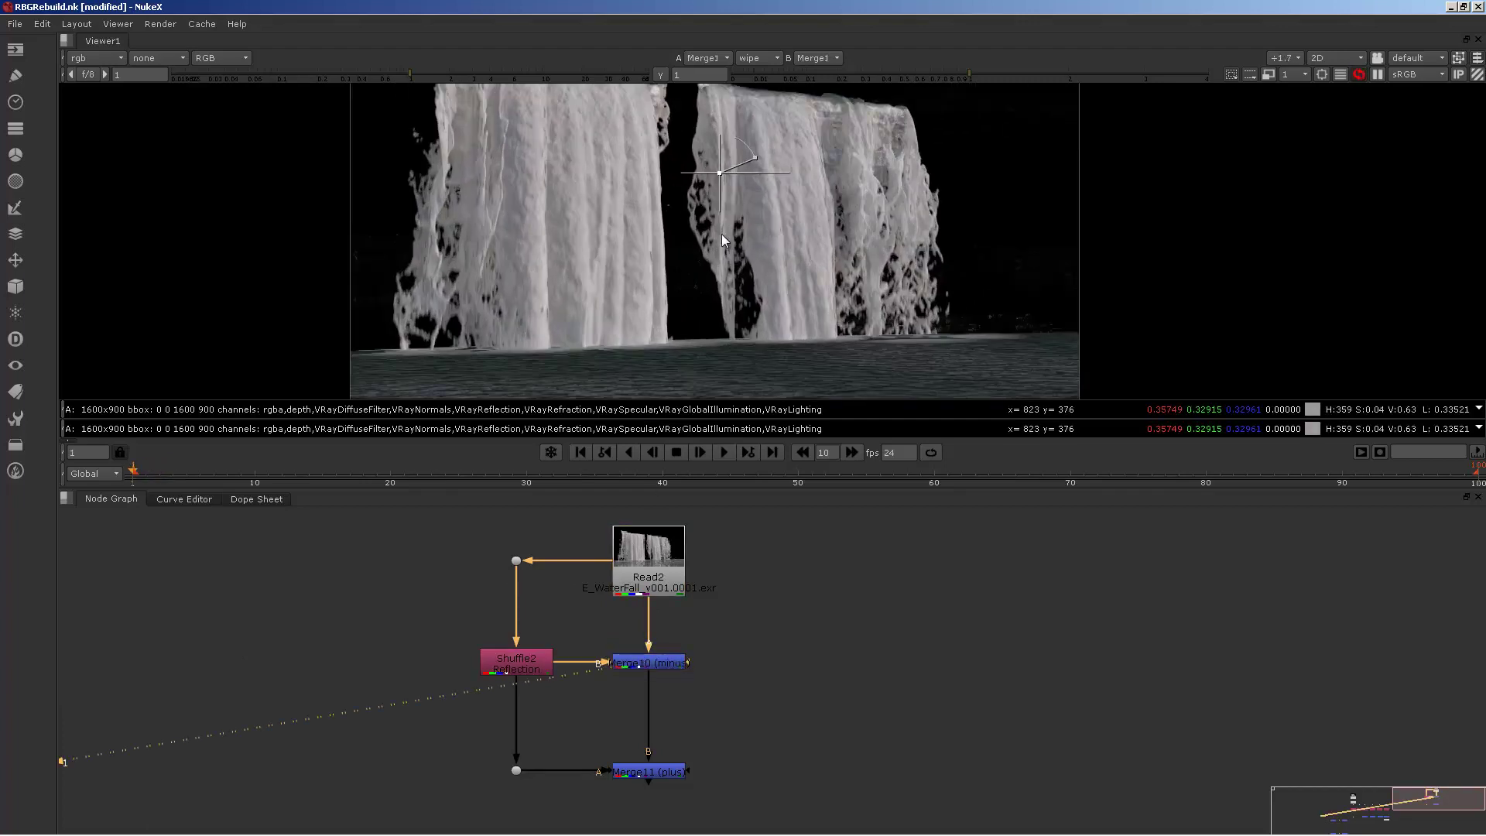
{"action": "scroll", "coordinate": [720, 256], "scroll_direction": "down", "scroll_amount": 2}
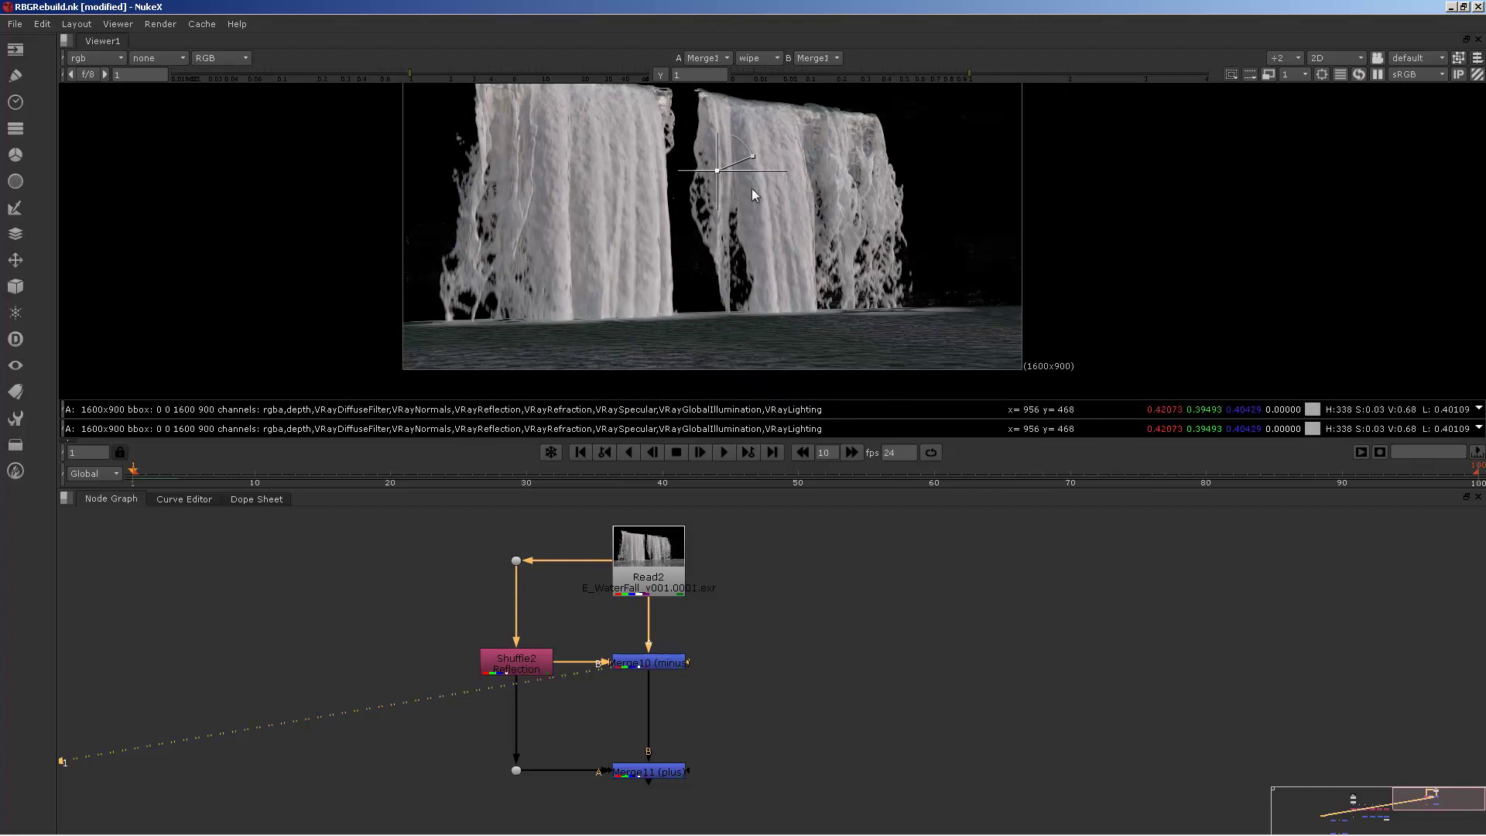
{"action": "middle_click_drag", "start_coordinate": [743, 229], "coordinate": [727, 246]}
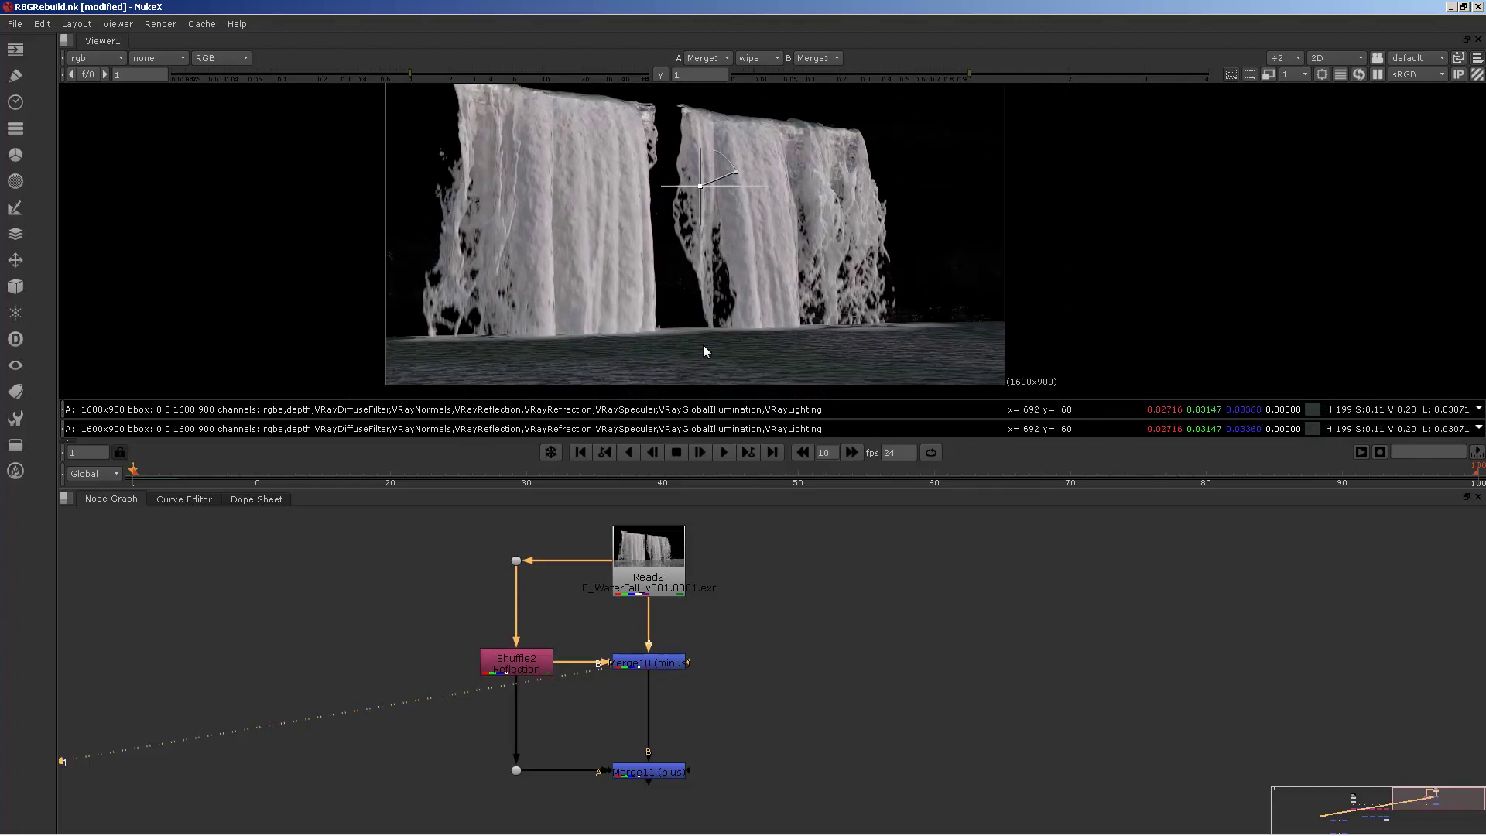
Show Merge11, the plus merge that adds the Reflection pass back, in the viewer.
{"action": "left_click", "coordinate": [657, 772]}
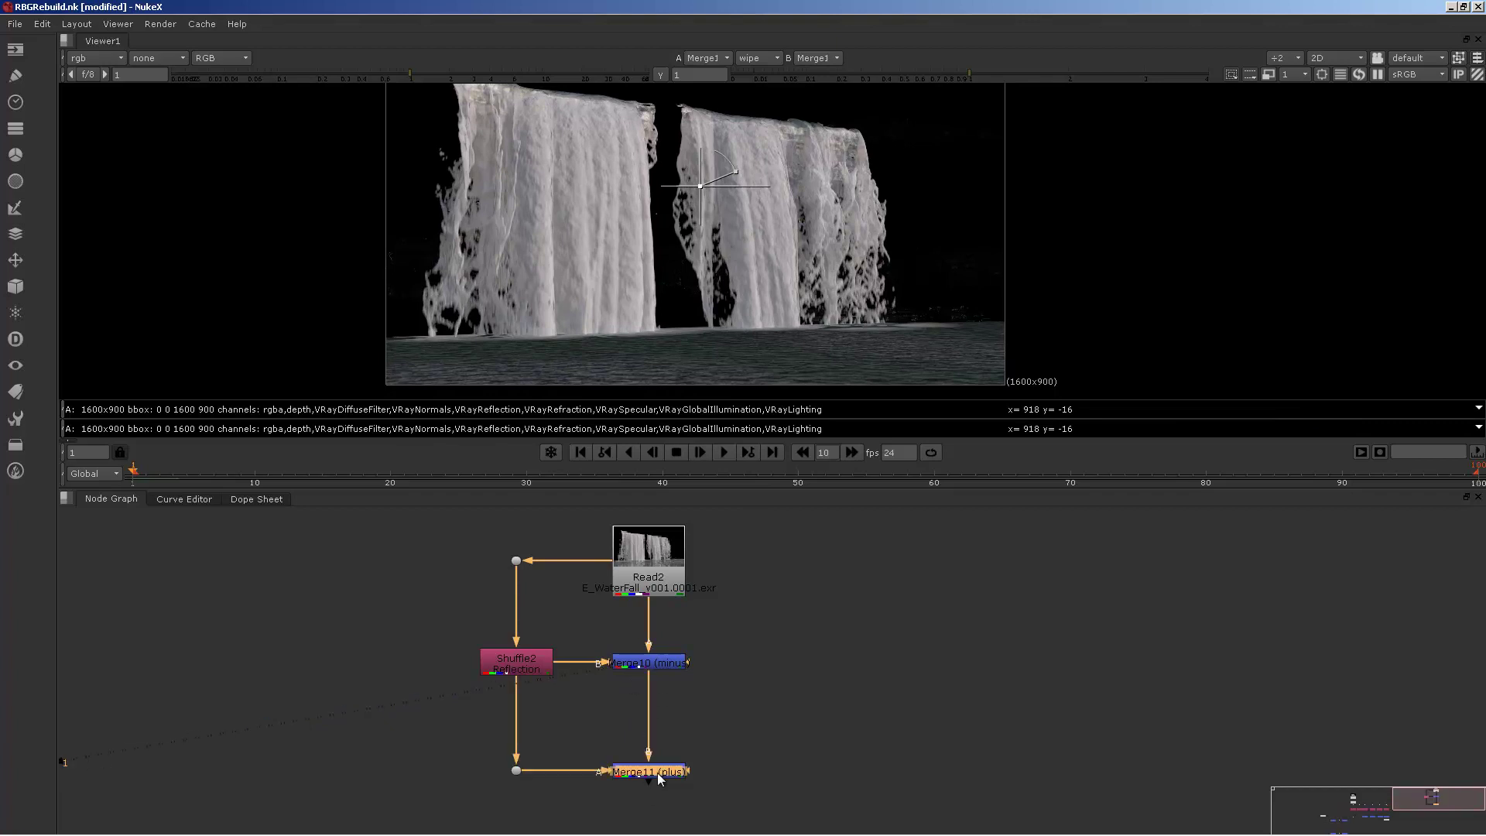
{"action": "key", "text": "1"}
{"action": "left_click", "coordinate": [657, 755]}
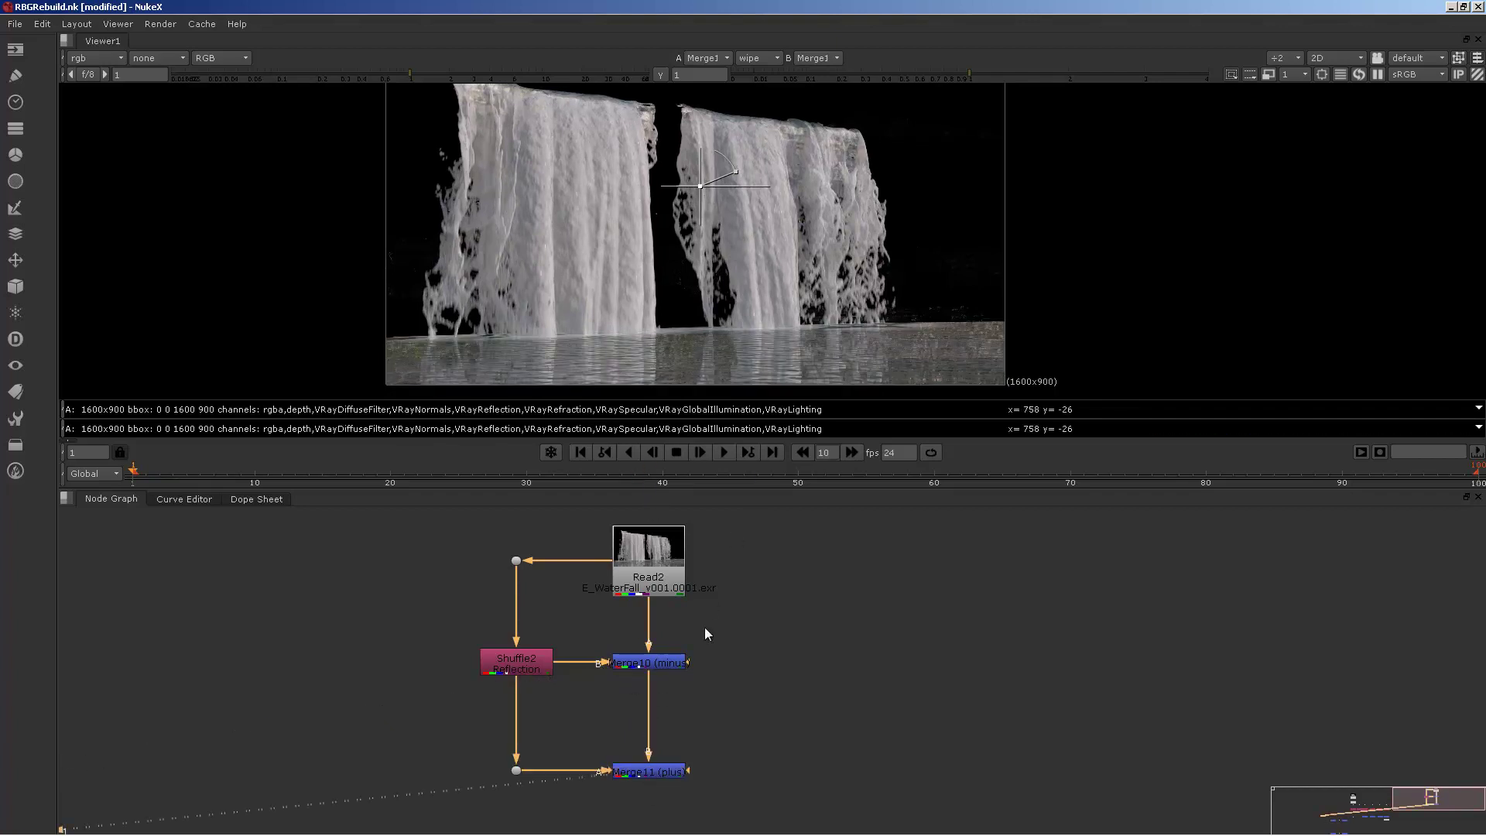
Return the viewer to Merge10 (minus) to examine the waterfall without its Reflection pass.
{"action": "left_click", "coordinate": [657, 660]}
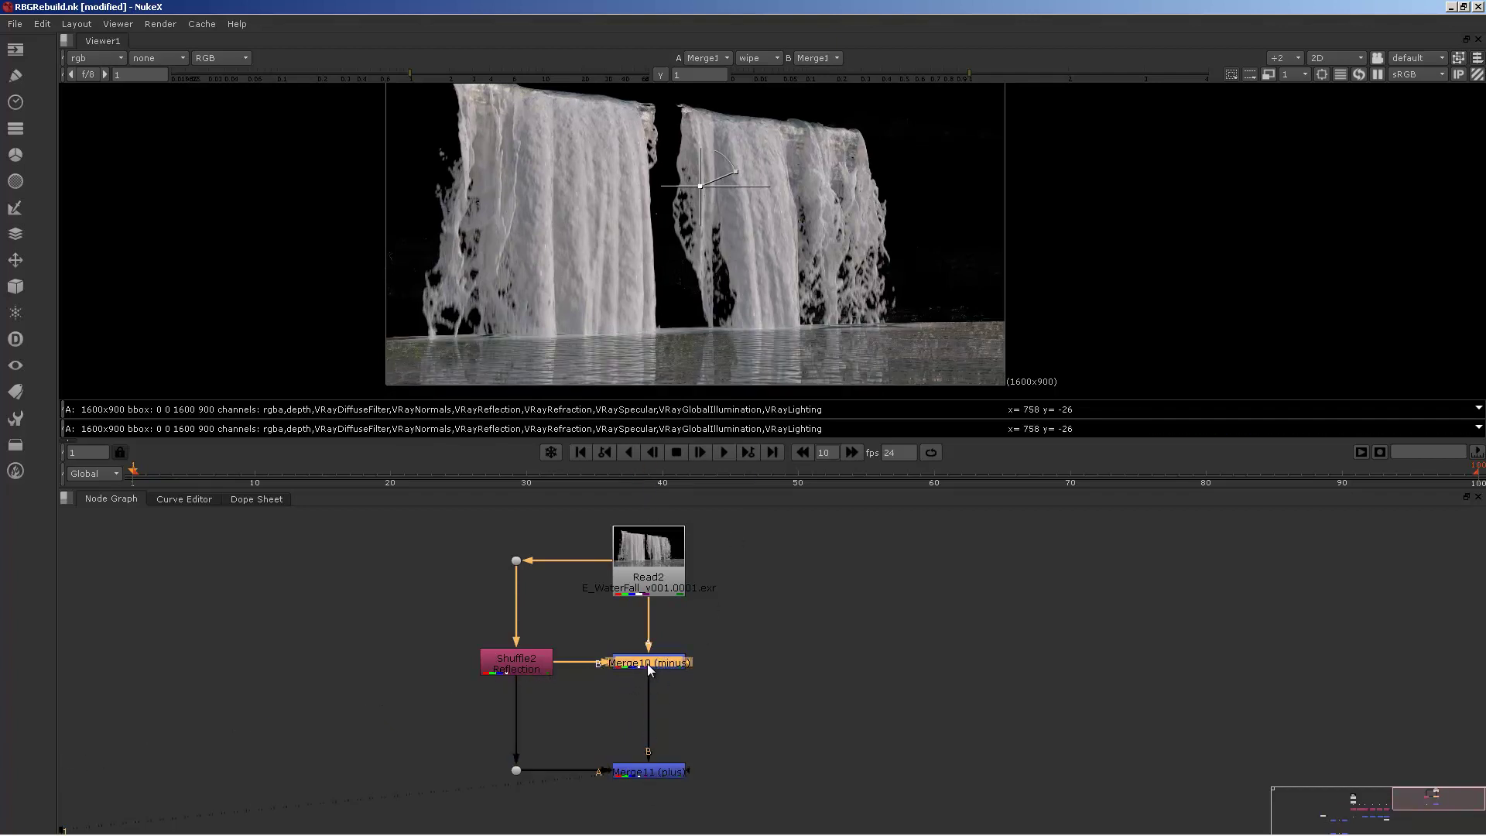
{"action": "key", "text": "1"}
{"action": "left_click", "coordinate": [588, 664]}
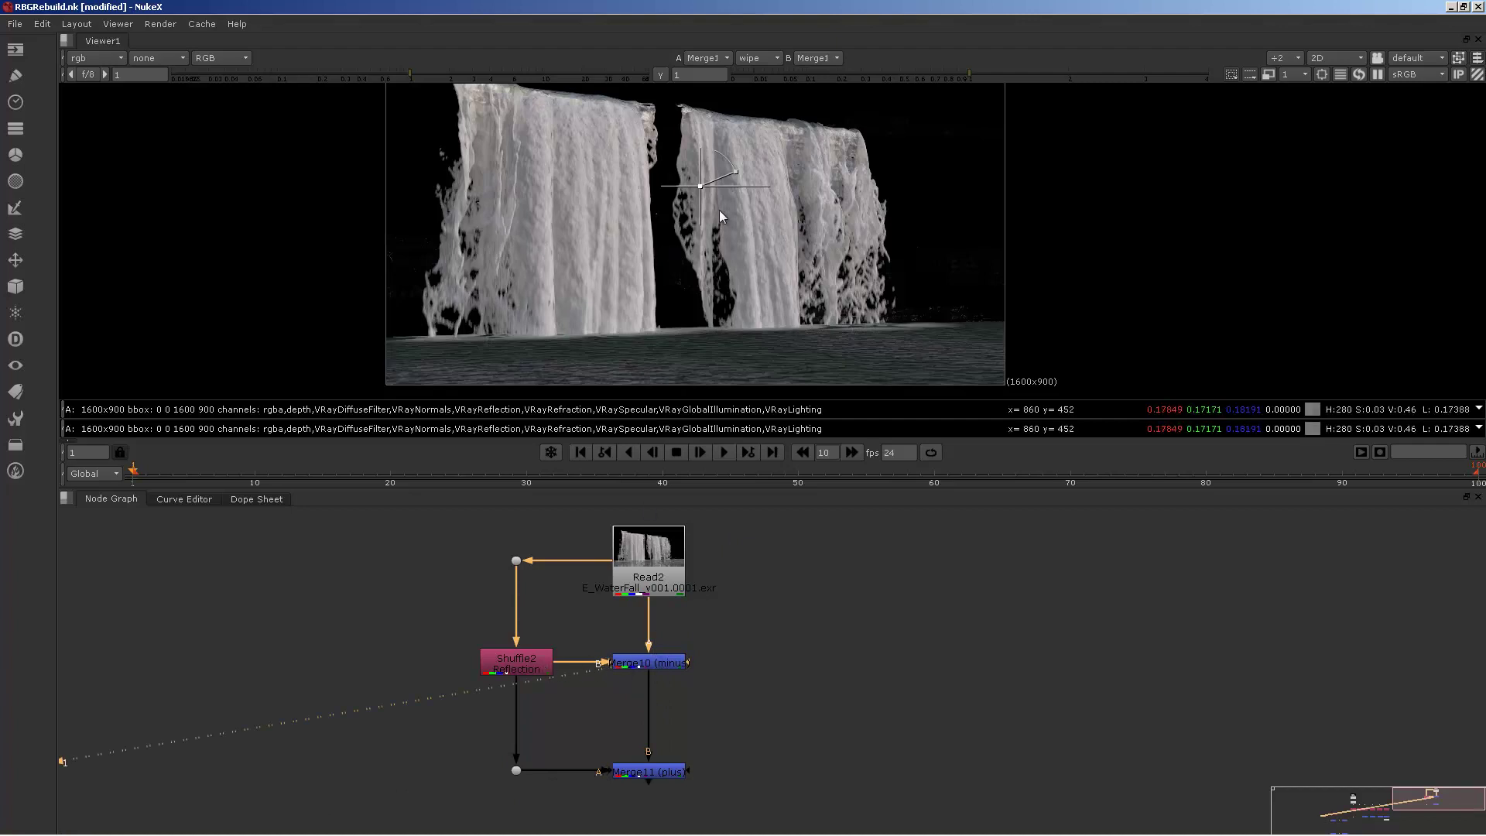
{"action": "left_click", "coordinate": [522, 666]}
{"action": "left_click", "coordinate": [656, 664]}
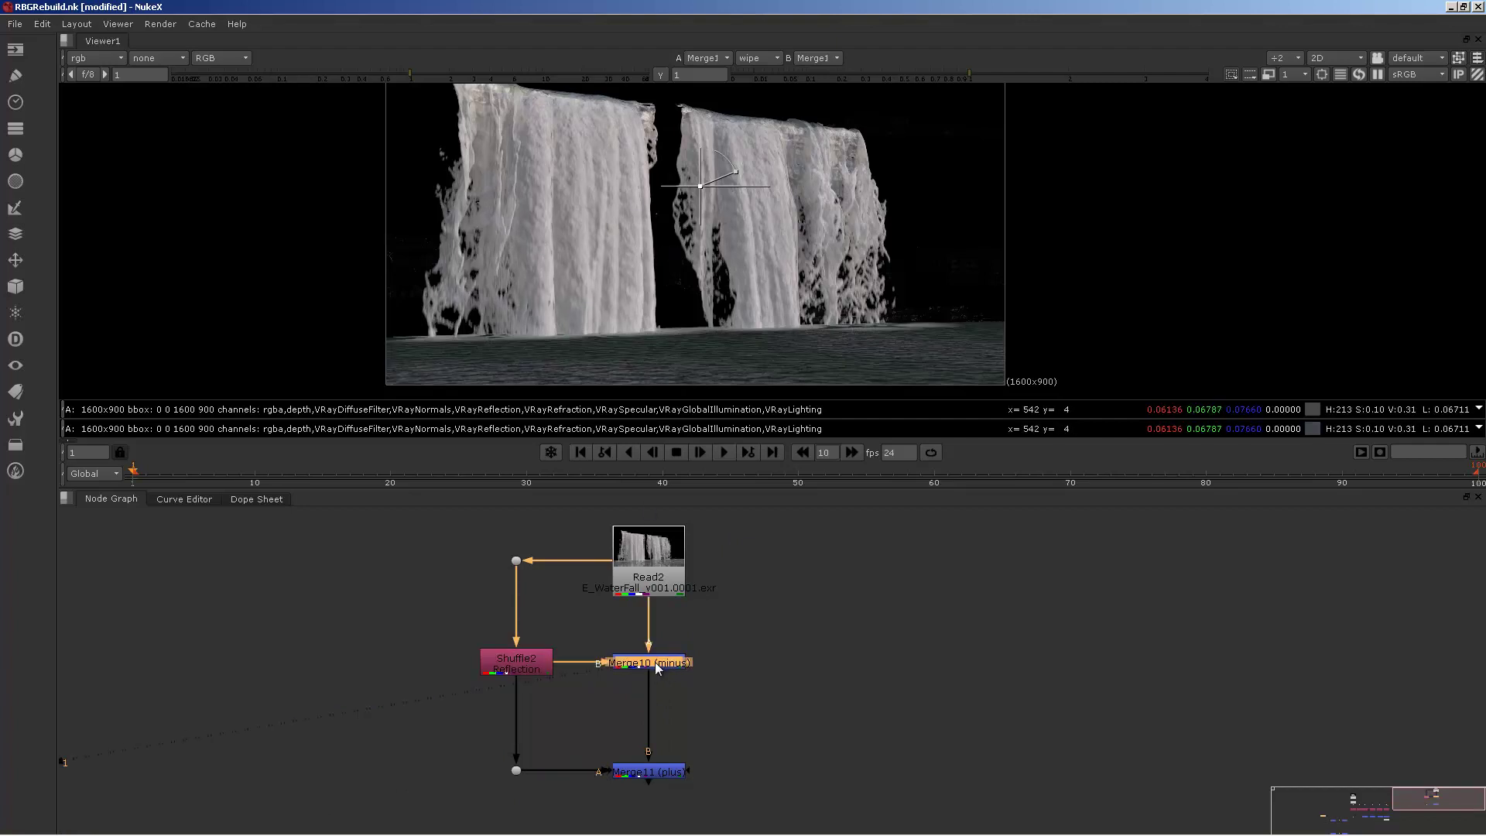
{"action": "left_click", "coordinate": [658, 685]}
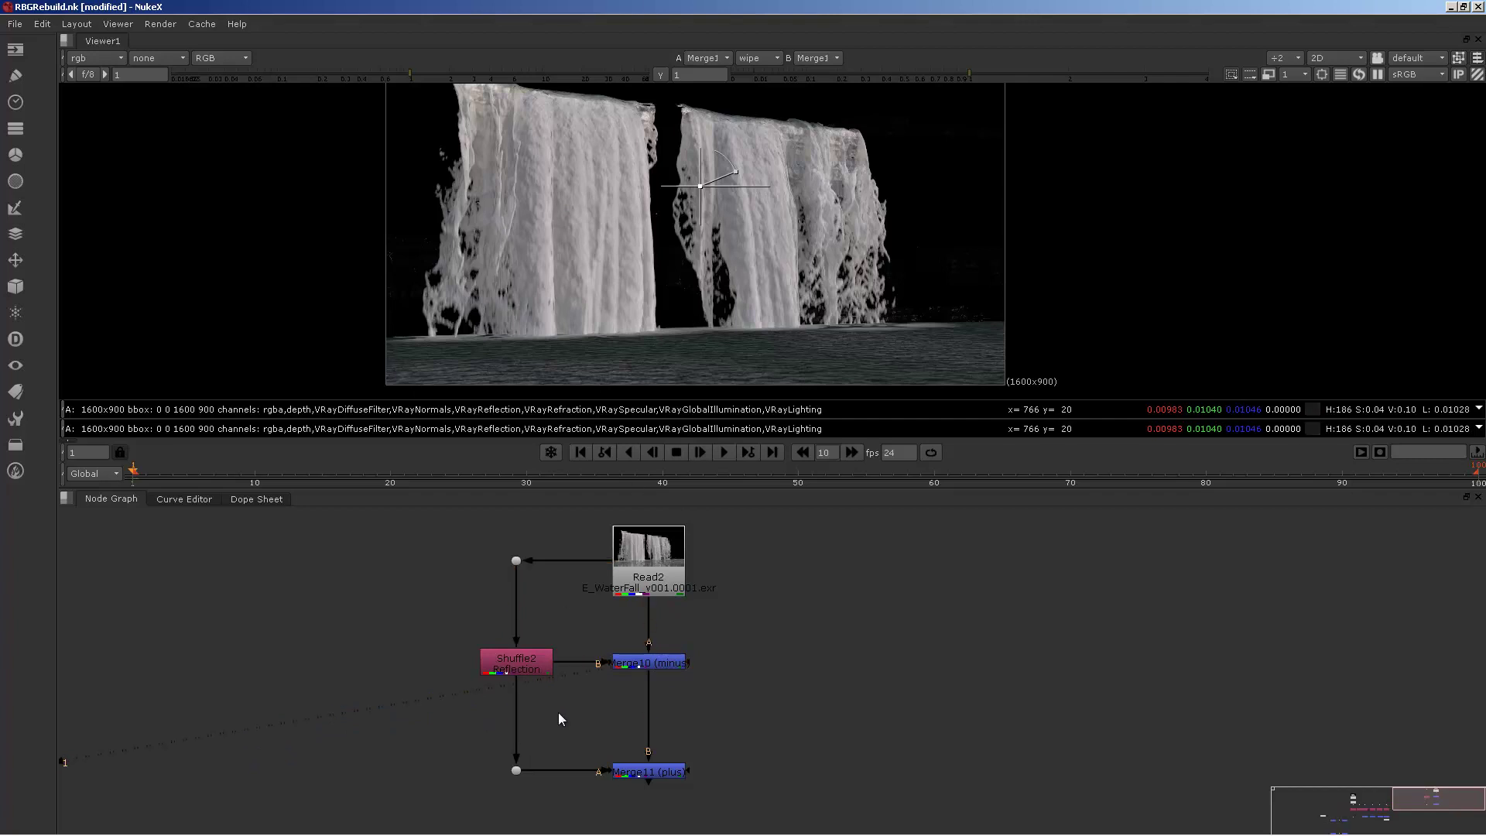
Insert a Grade node between Shuffle2 and the plus merge Merge11, and shrink its properties window clear of the node graph.
{"action": "key", "text": "r"}
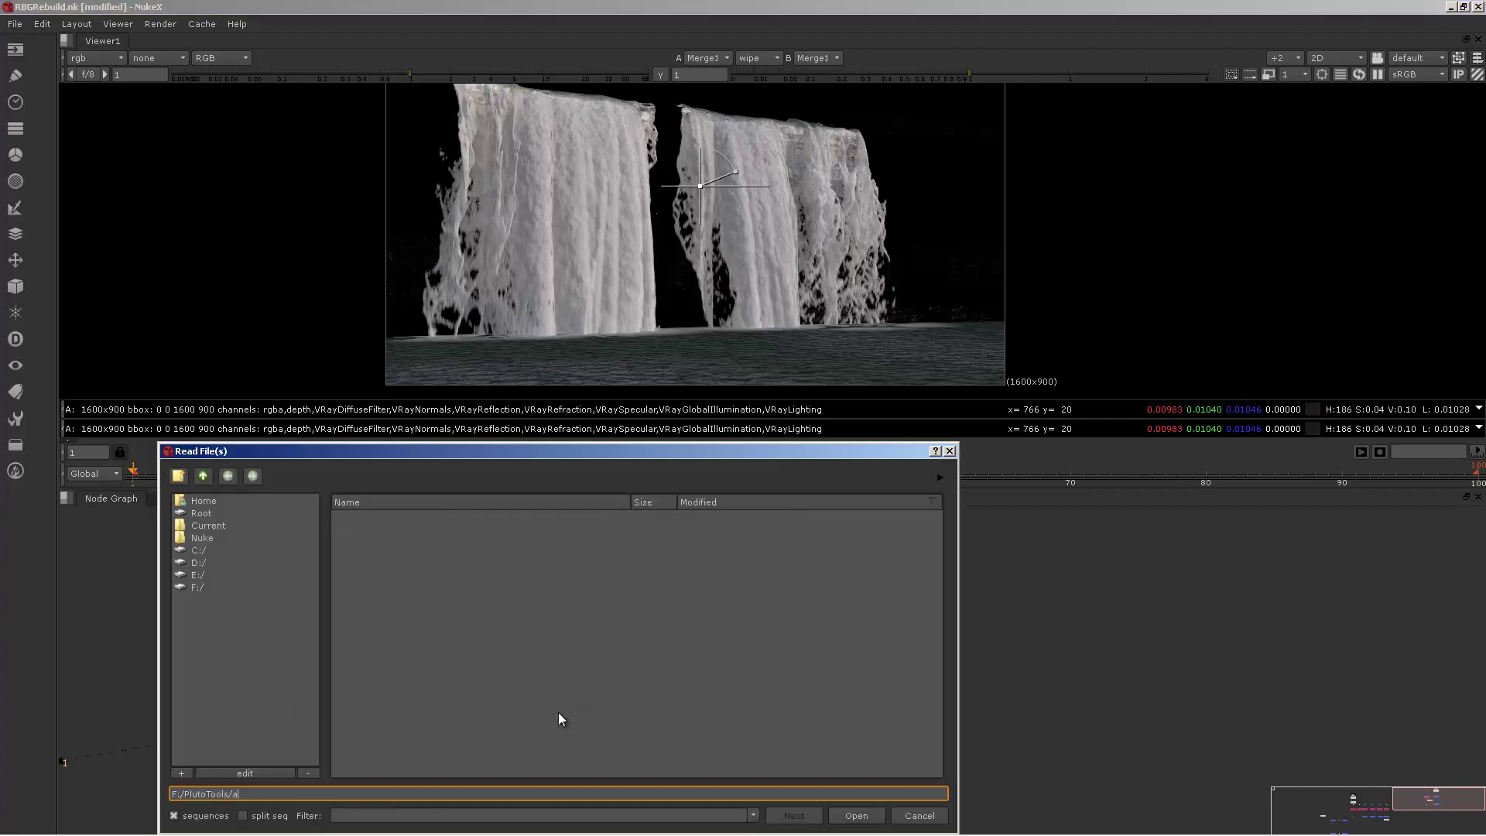
{"action": "left_click", "coordinate": [918, 816]}
{"action": "key", "text": "g"}
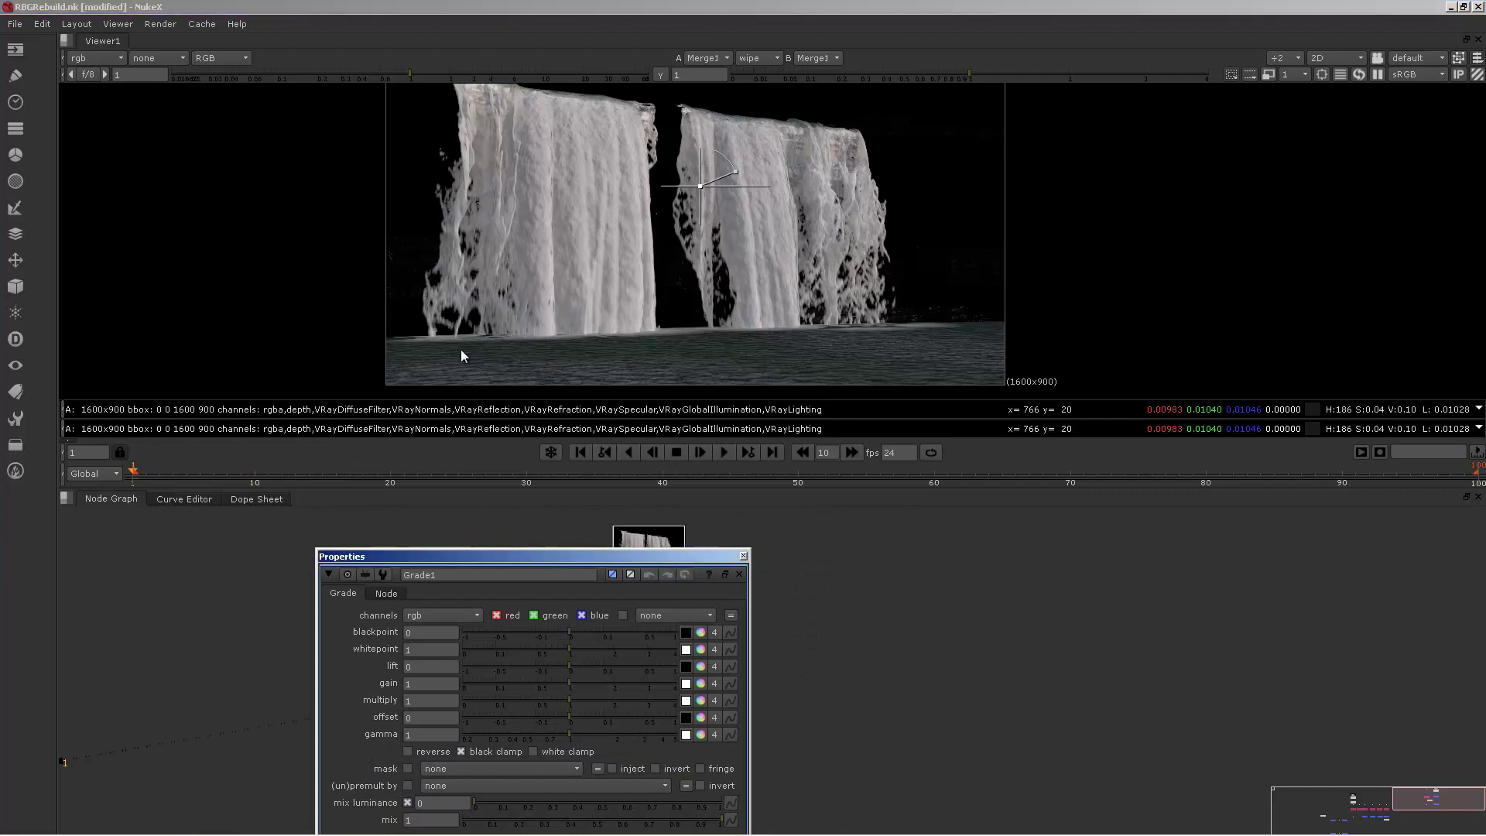
{"action": "left_click_drag", "start_coordinate": [473, 558], "coordinate": [287, 159]}
{"action": "mouse_move", "coordinate": [573, 696]}
{"action": "left_mouse_down"}
{"action": "mouse_move", "coordinate": [641, 690]}
{"action": "mouse_move", "coordinate": [579, 705]}
{"action": "mouse_move", "coordinate": [591, 710]}
{"action": "left_mouse_up"}
{"action": "left_click", "coordinate": [640, 689]}
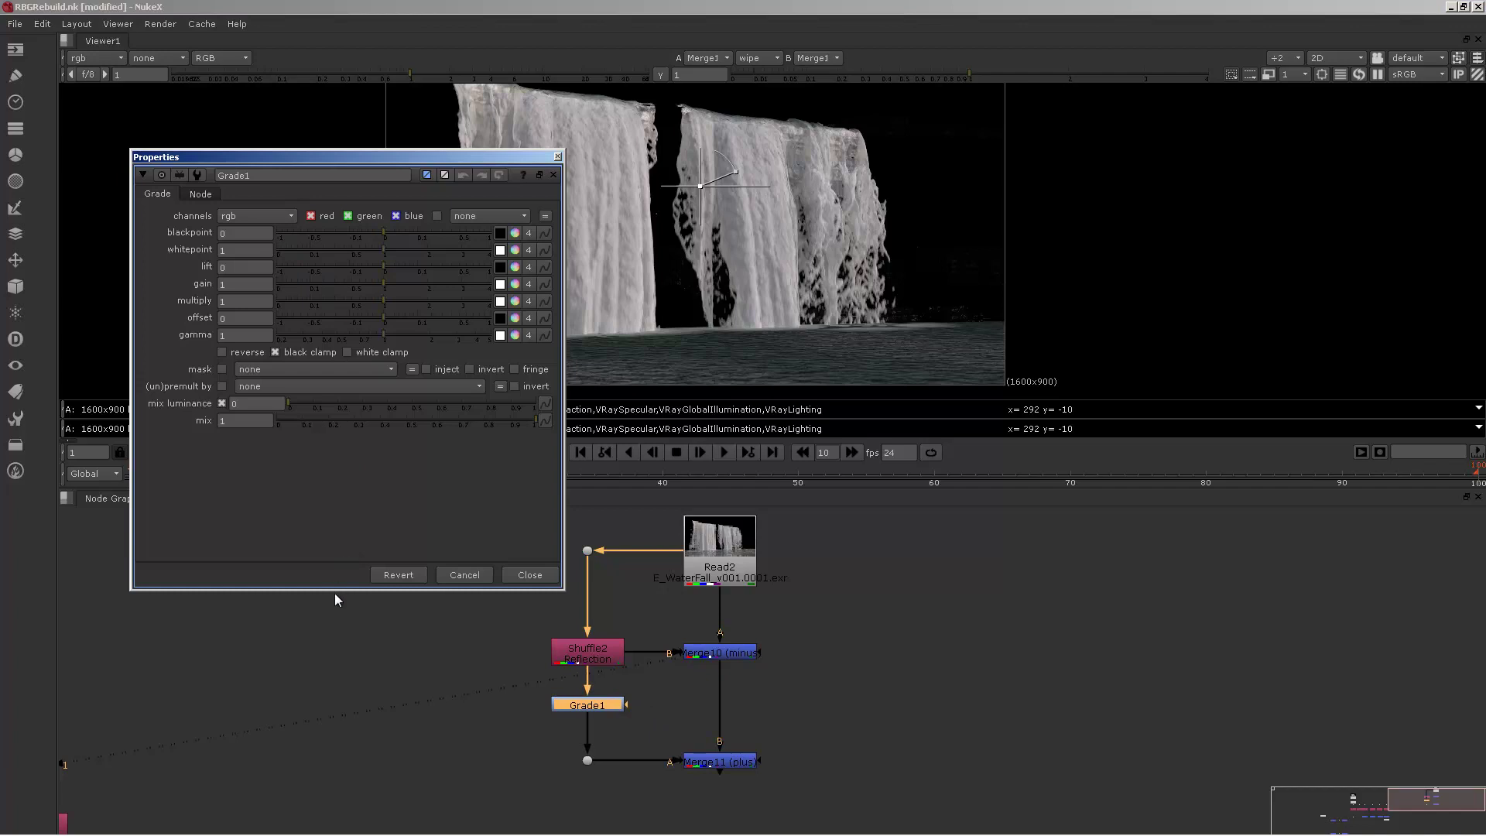
{"action": "left_click_drag", "start_coordinate": [334, 593], "coordinate": [350, 480]}
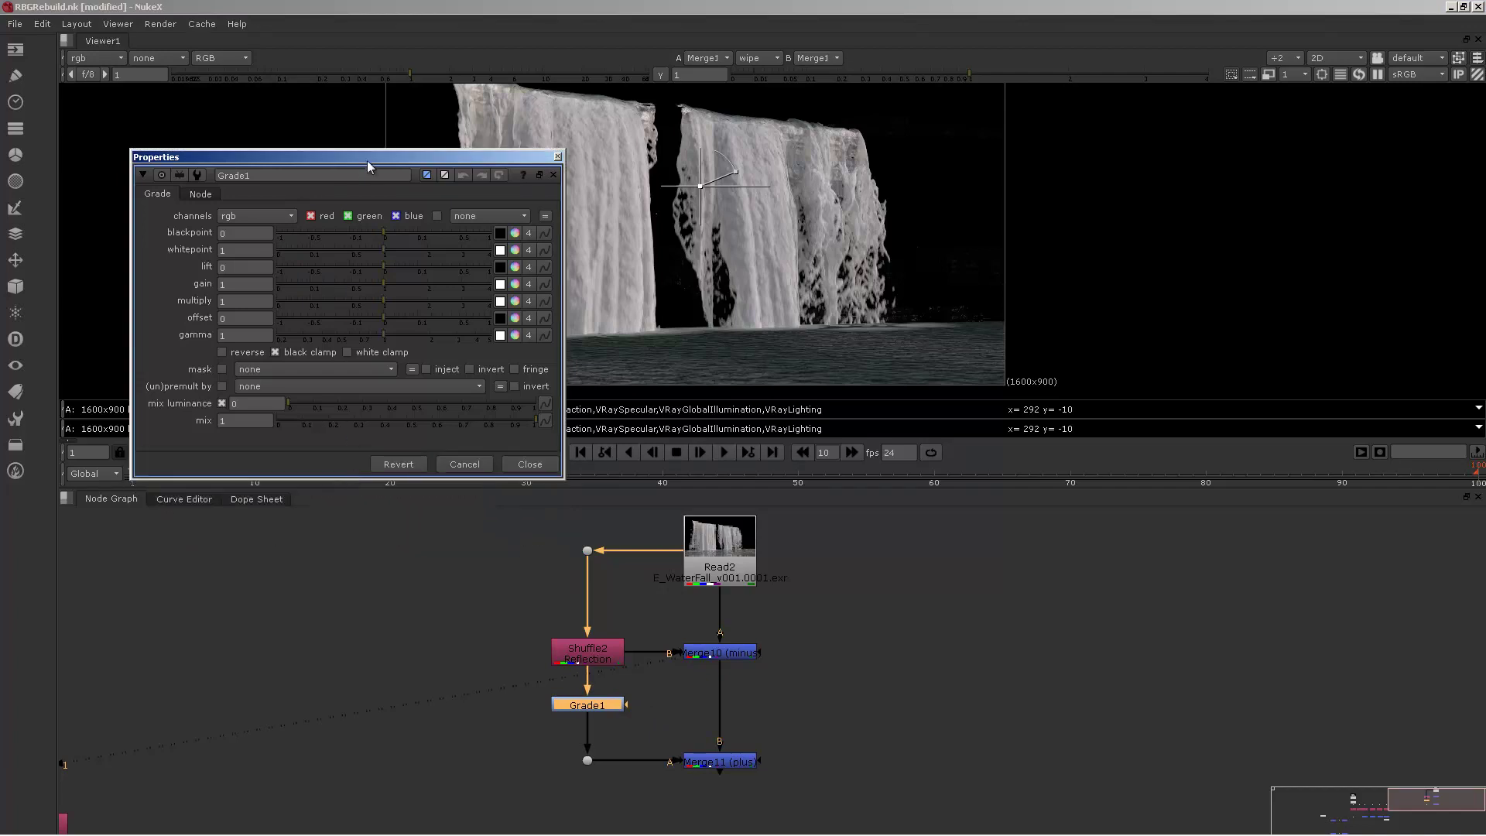
{"action": "left_click_drag", "start_coordinate": [368, 166], "coordinate": [338, 170]}
{"action": "middle_click_drag", "start_coordinate": [832, 700], "coordinate": [885, 705]}
Show the Shuffle2 Reflection pass, ahead of the Grade1 node, in the viewer.
{"action": "left_click", "coordinate": [647, 654]}
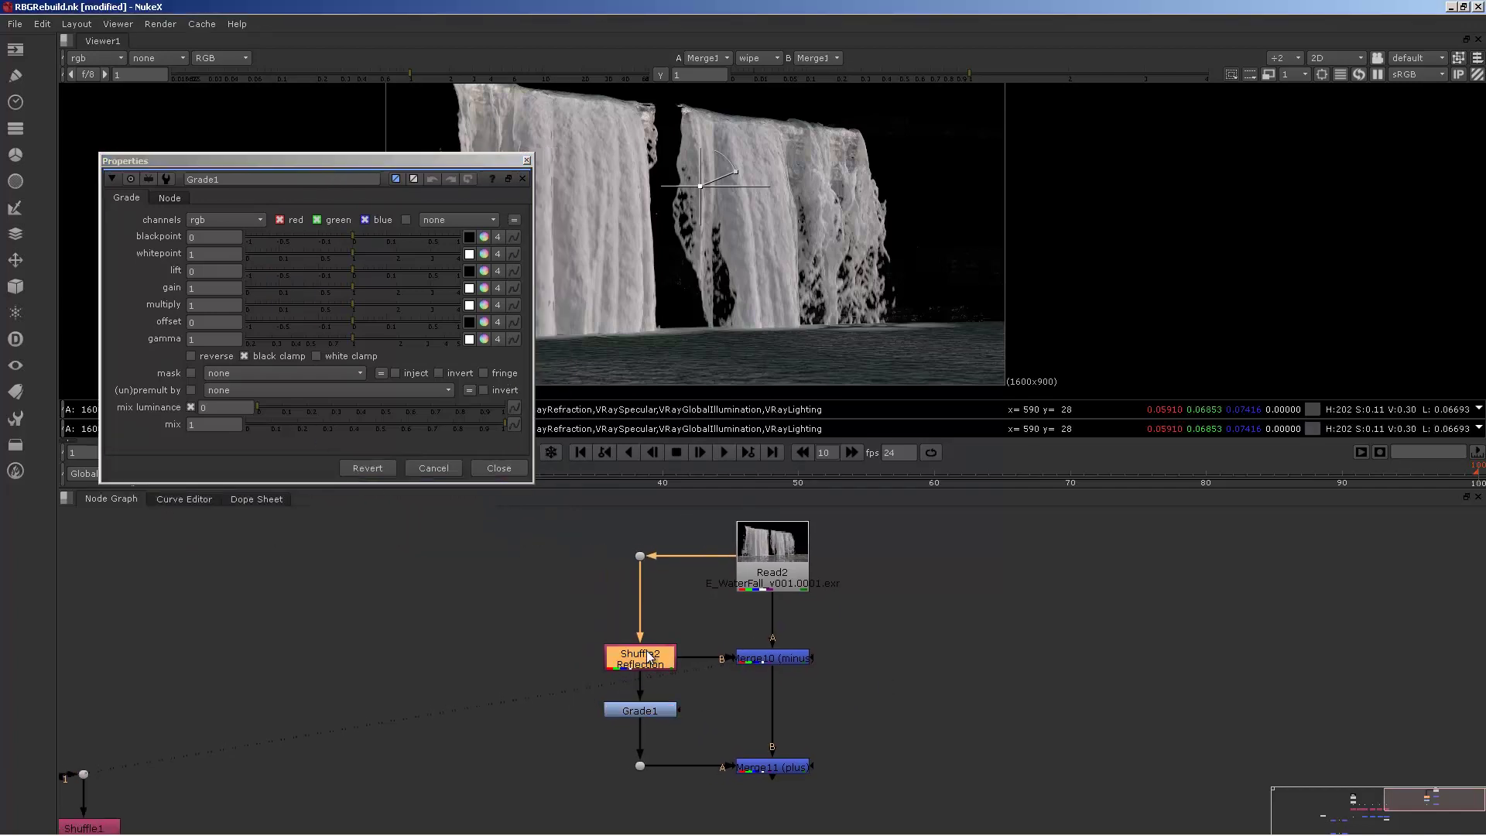
{"action": "key", "text": "1"}
{"action": "left_click", "coordinate": [648, 671]}
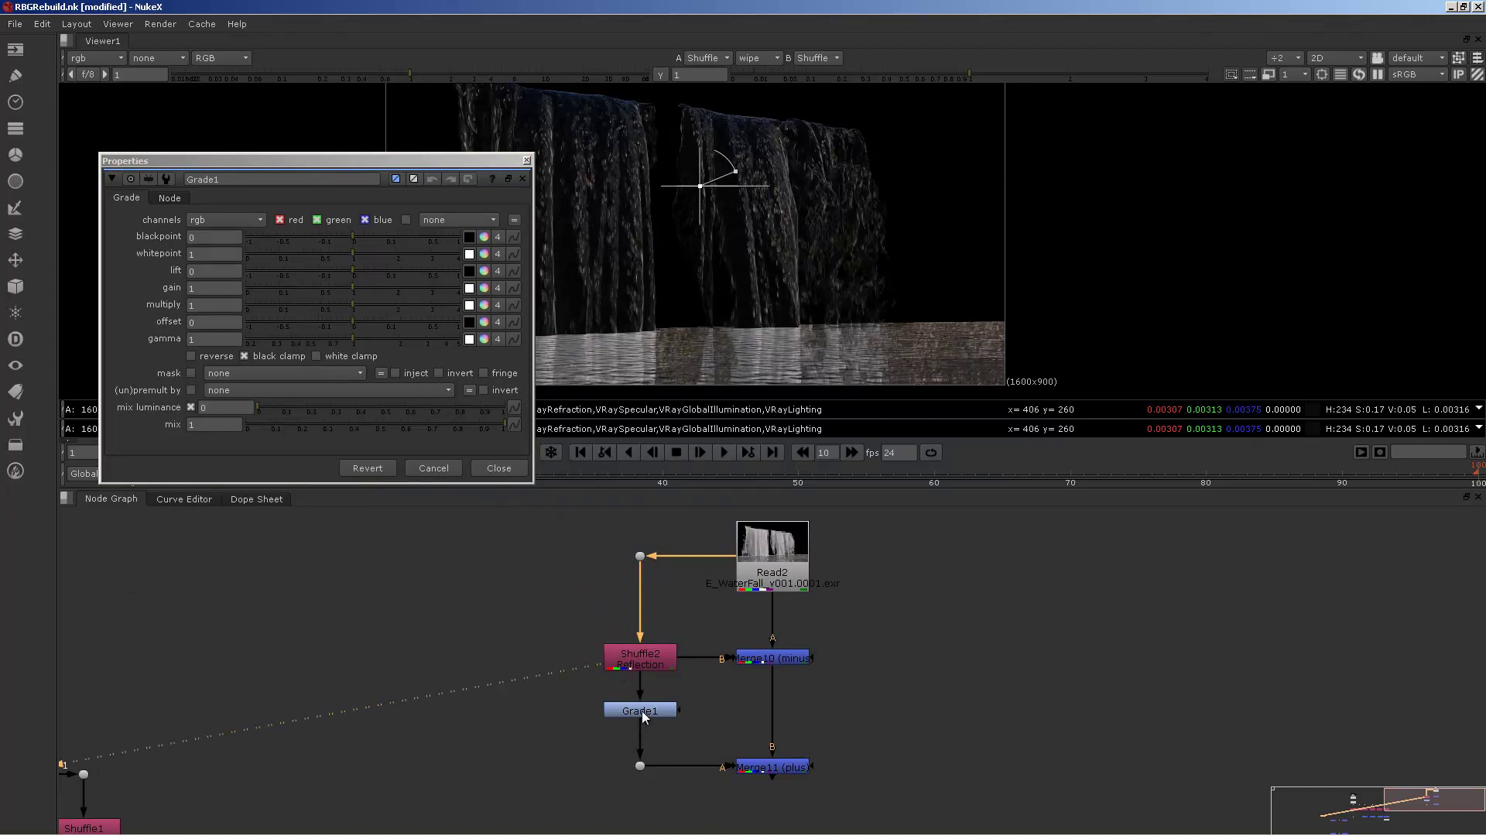
View Grade1 and grade the Reflection pass with multiply 2.6, gamma 0.56 and whitepoint 0.66.
{"action": "left_click", "coordinate": [642, 710]}
{"action": "key", "text": "1"}
{"action": "left_click_drag", "start_coordinate": [350, 305], "coordinate": [418, 303]}
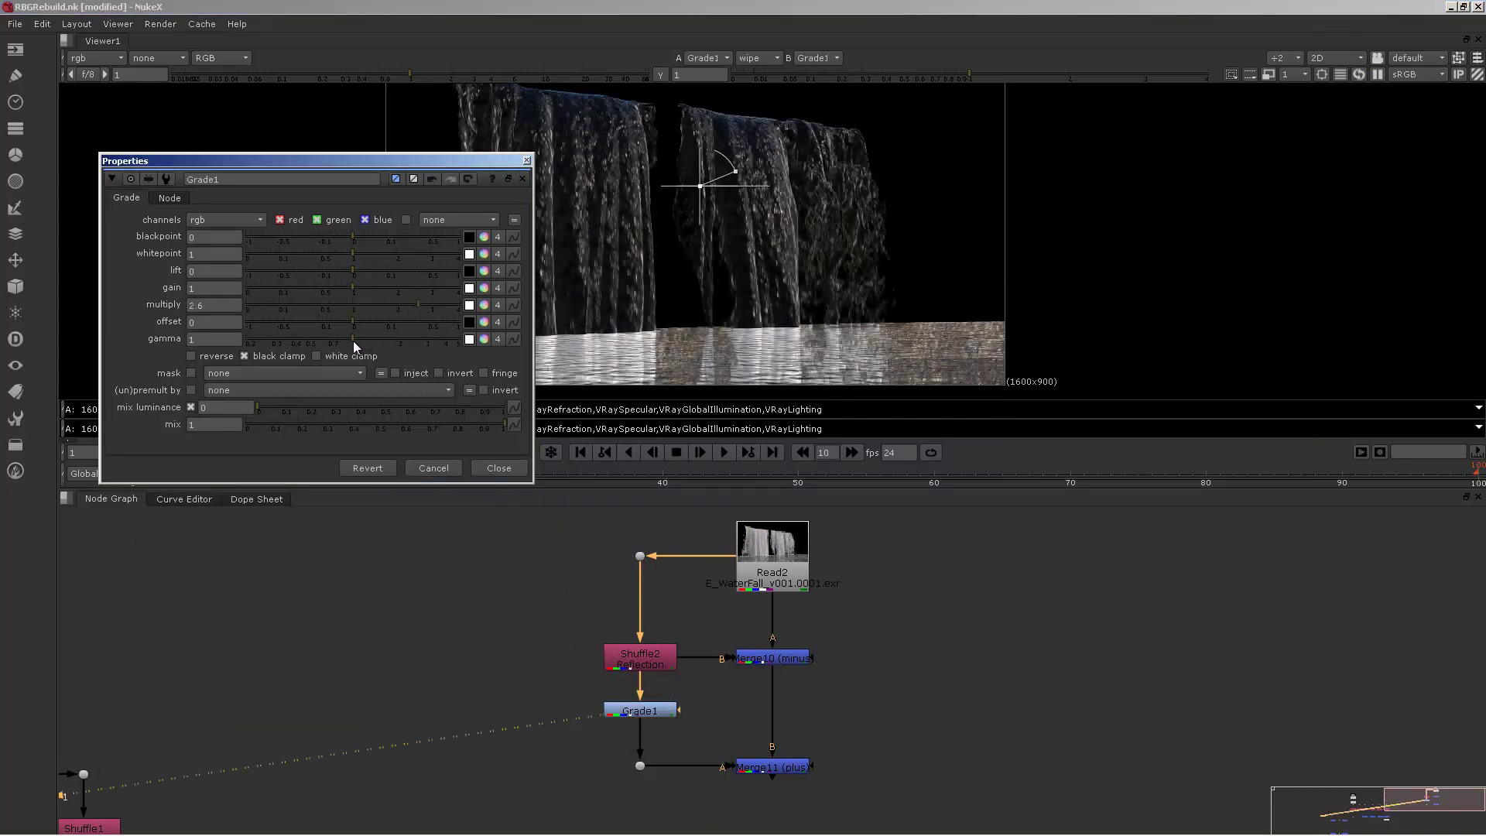
{"action": "left_click_drag", "start_coordinate": [353, 341], "coordinate": [314, 337]}
{"action": "left_click_drag", "start_coordinate": [354, 253], "coordinate": [335, 259]}
{"action": "left_click", "coordinate": [631, 710]}
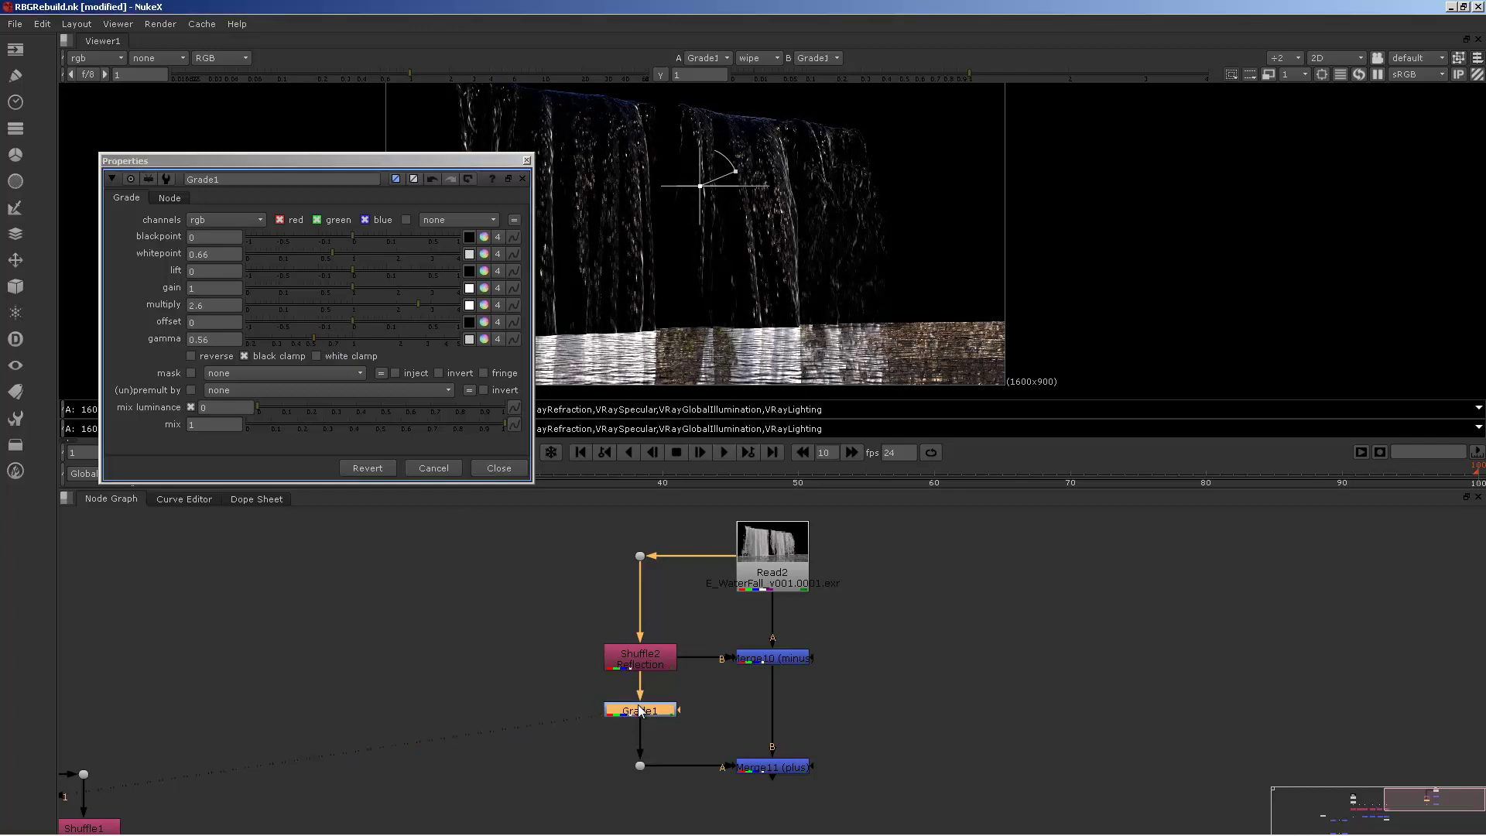
Show the minus merge Merge10 in the viewer, followed by the plus merge Merge11, to compare the waterfall without and with the graded reflection.
{"action": "left_click", "coordinate": [766, 660]}
{"action": "key", "text": "1"}
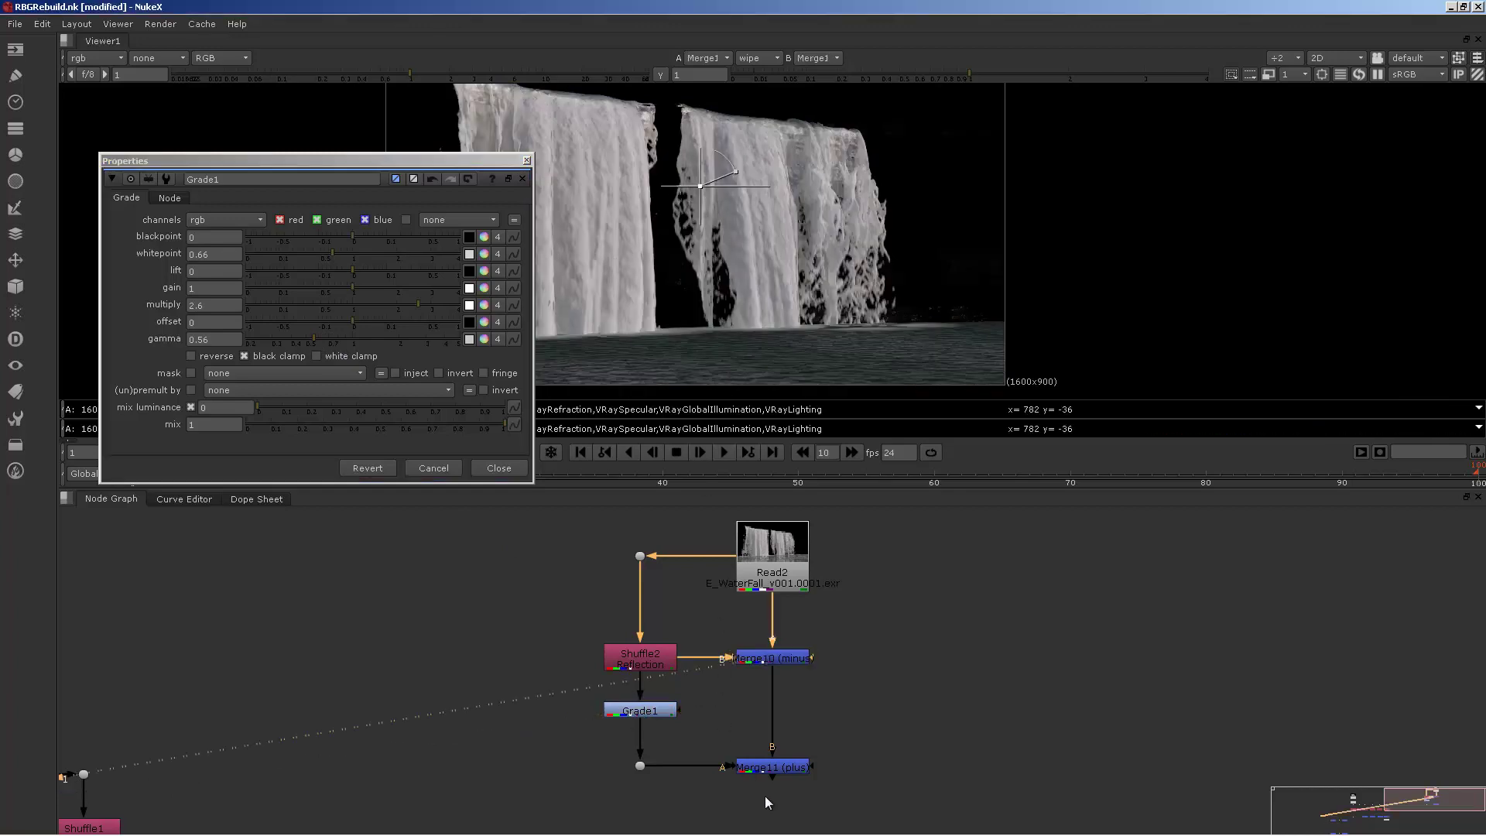
{"action": "left_click", "coordinate": [783, 769]}
{"action": "key", "text": "1"}
{"action": "middle_click_drag", "start_coordinate": [573, 271], "coordinate": [736, 273]}
Toggle Grade1 off and on repeatedly to compare the Merge11 result with and without the reflection grade, leaving the node enabled.
{"action": "left_click", "coordinate": [650, 713]}
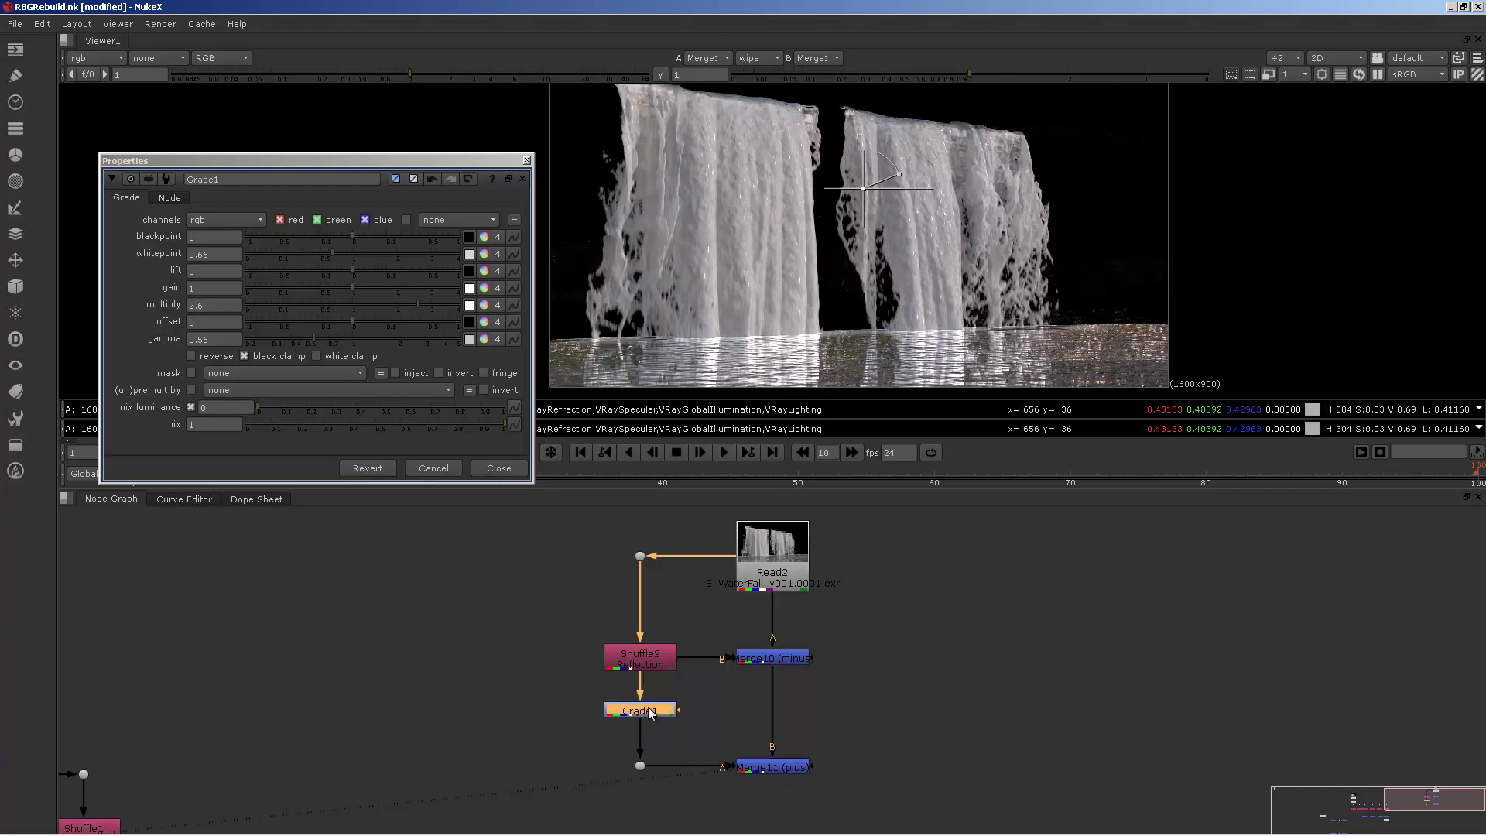
{"action": "key", "text": "d"}
{"action": "key", "text": "d"}
{"action": "key", "text": "d"}
{"action": "key", "text": "d"}
{"action": "key", "text": "d"}
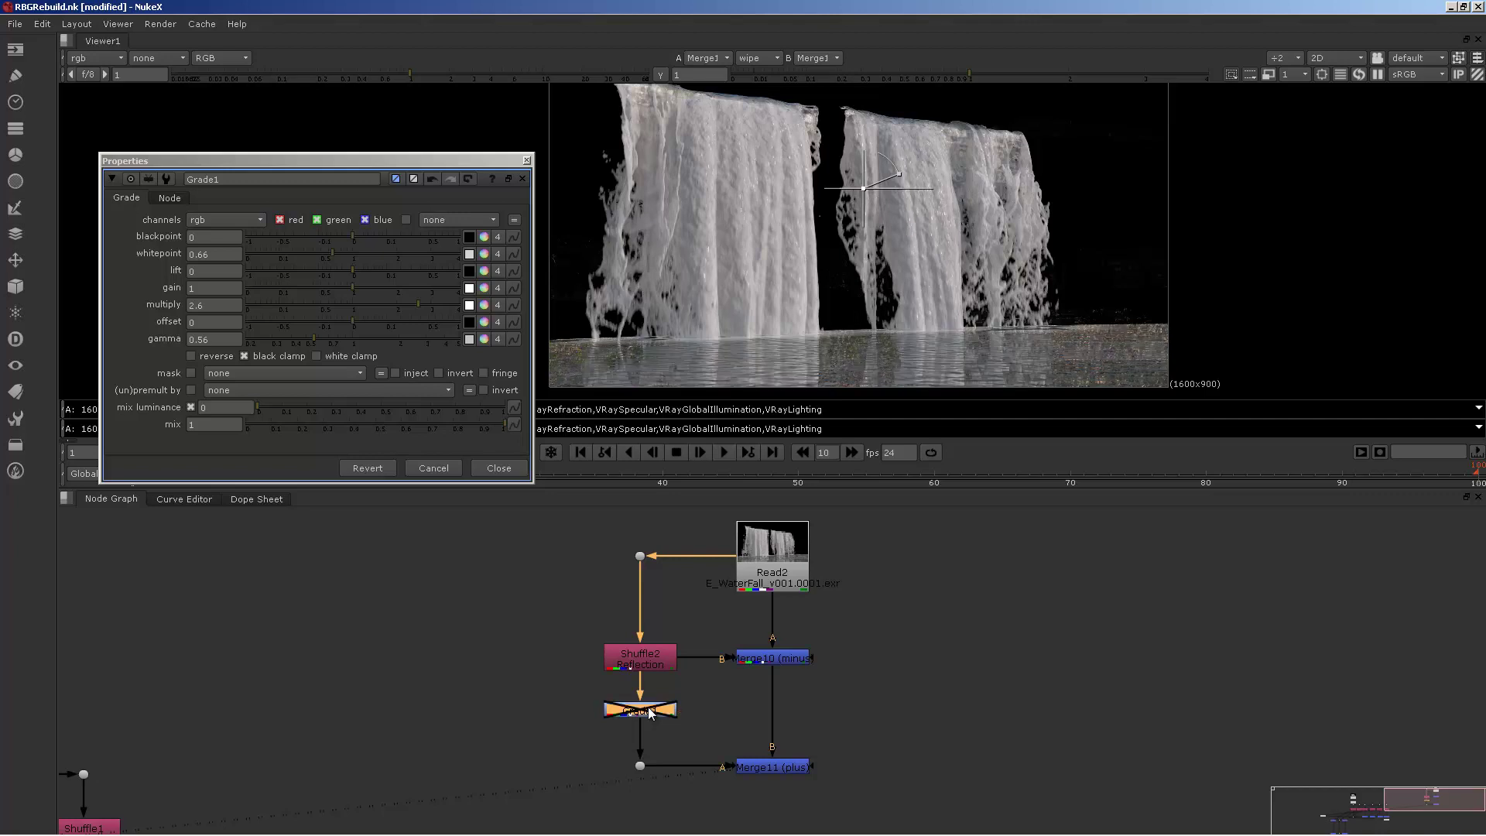
{"action": "key", "text": "d"}
{"action": "key", "text": "d"}
{"action": "key", "text": "d"}
{"action": "key", "text": "d"}
{"action": "key", "text": "d"}
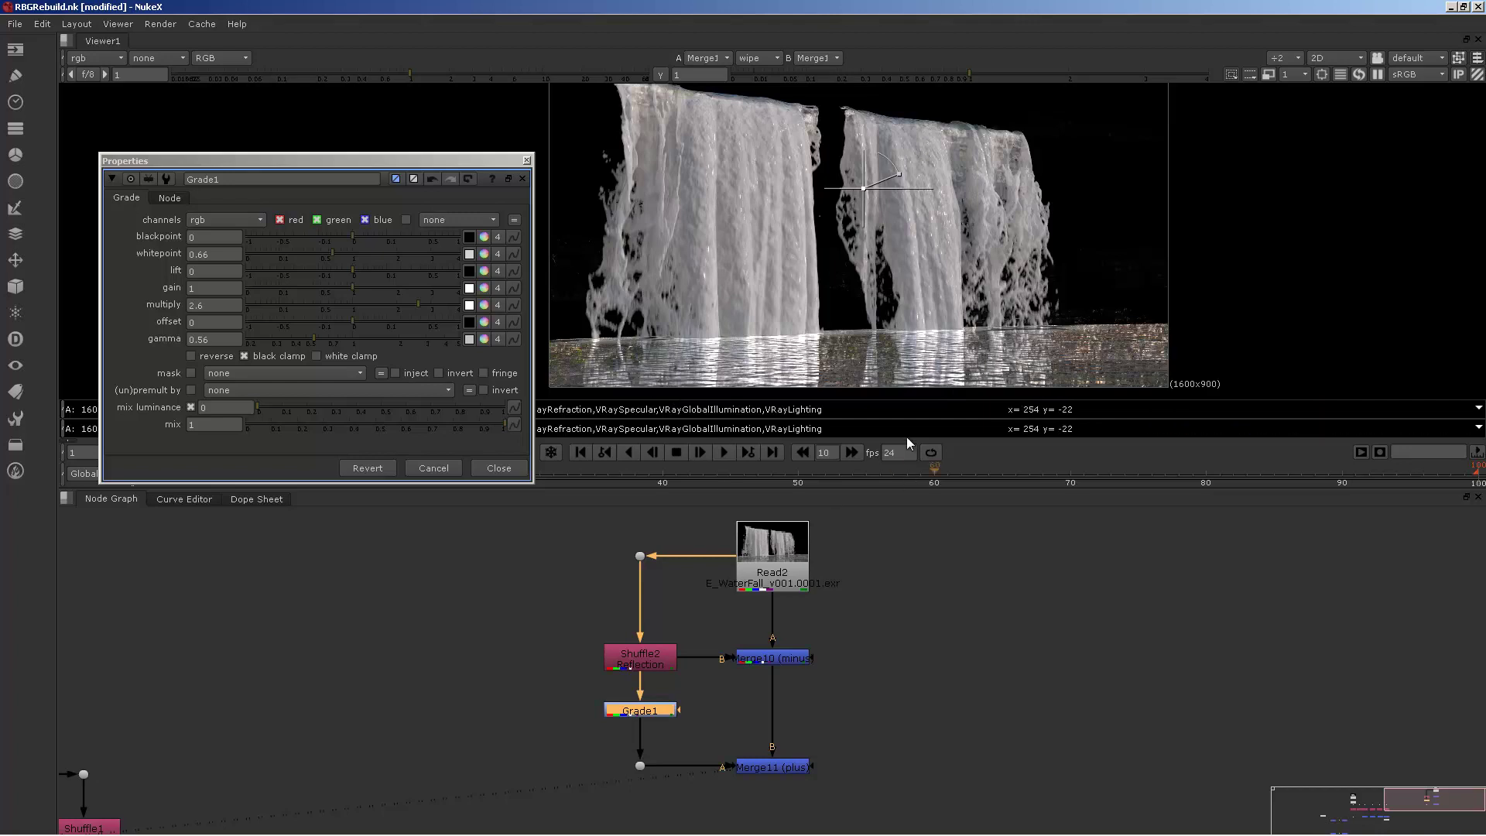
Toggle the Grade1 node off and on to compare the graded and ungraded reflection in the viewer.
{"action": "key", "text": "d"}
{"action": "key", "text": "d"}
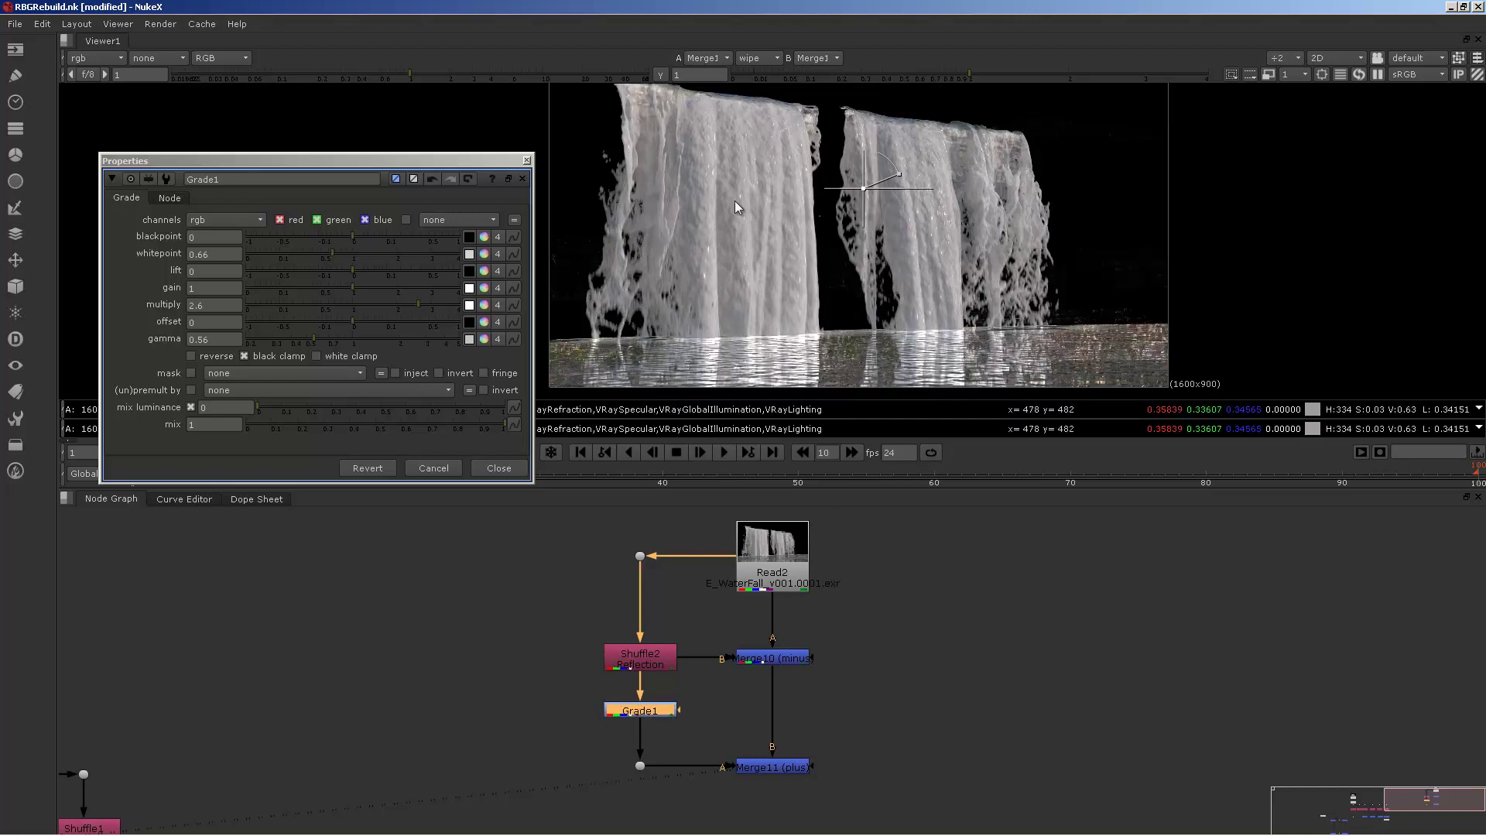
{"action": "left_click", "coordinate": [786, 659]}
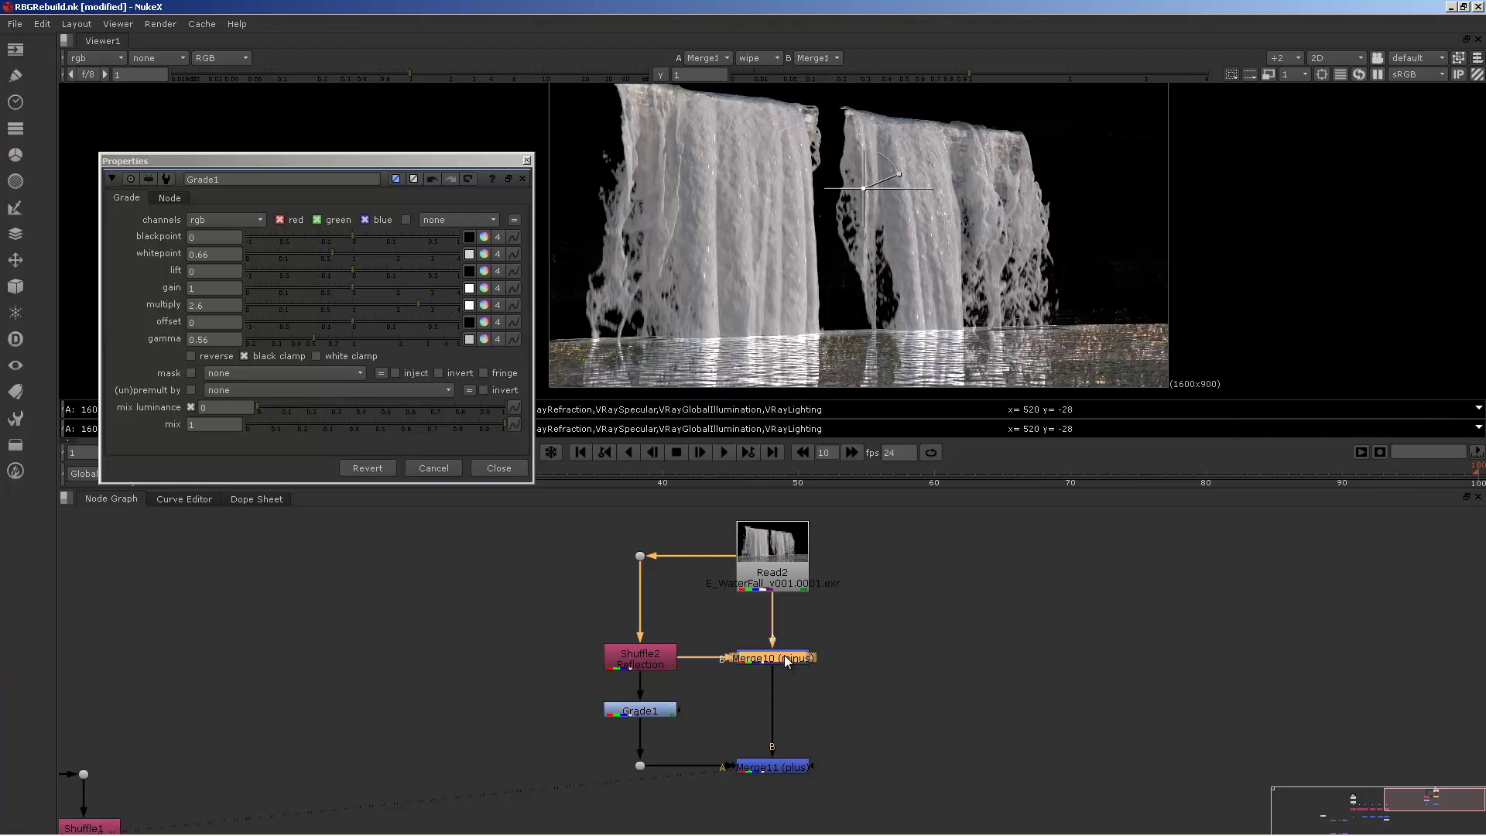
{"action": "left_click", "coordinate": [638, 708]}
{"action": "key", "text": "d"}
{"action": "key", "text": "d"}
{"action": "key", "text": "d"}
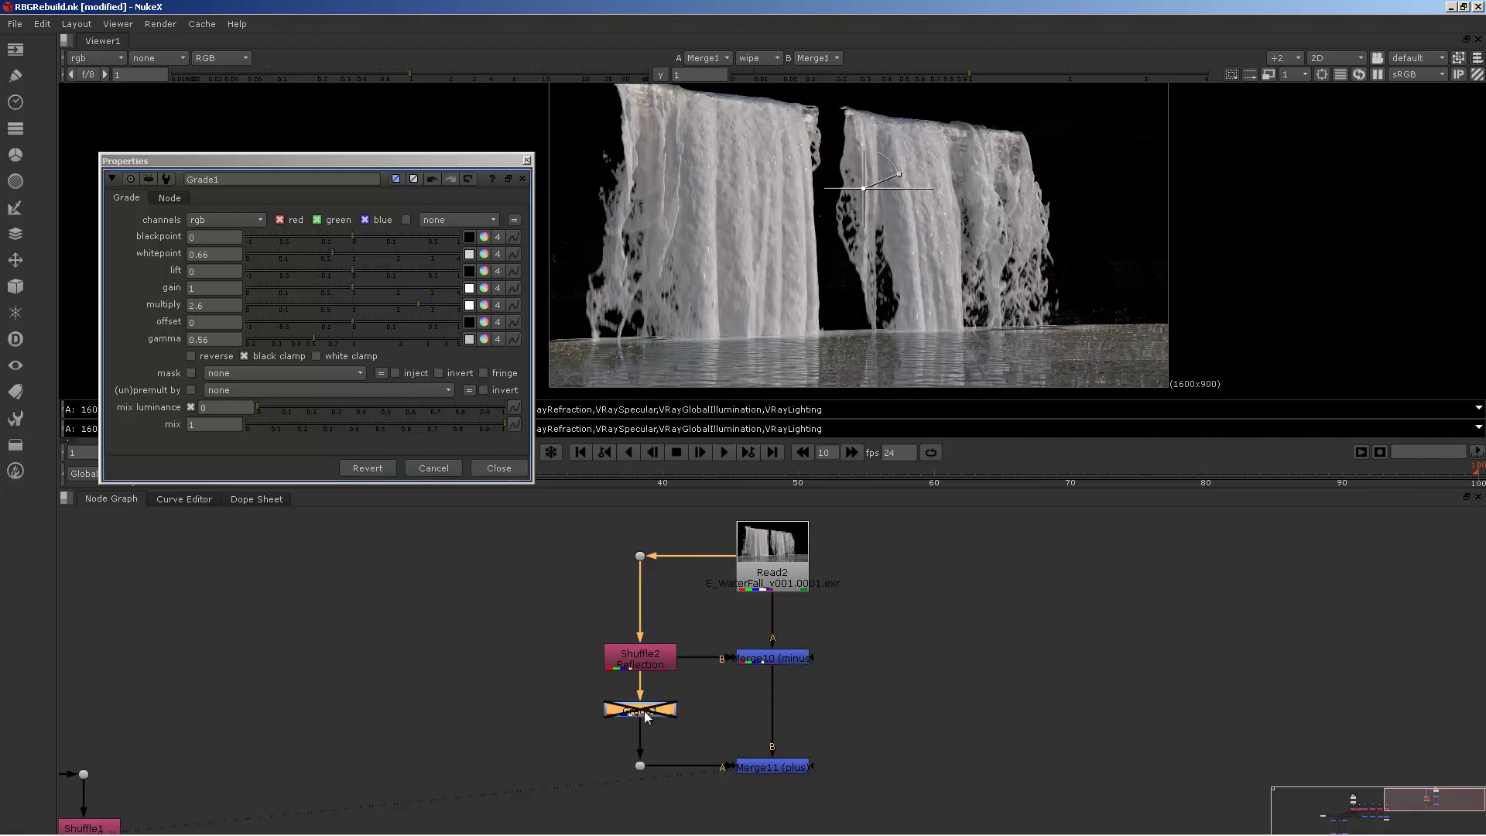
{"action": "key", "text": "d"}
{"action": "left_click", "coordinate": [763, 768]}
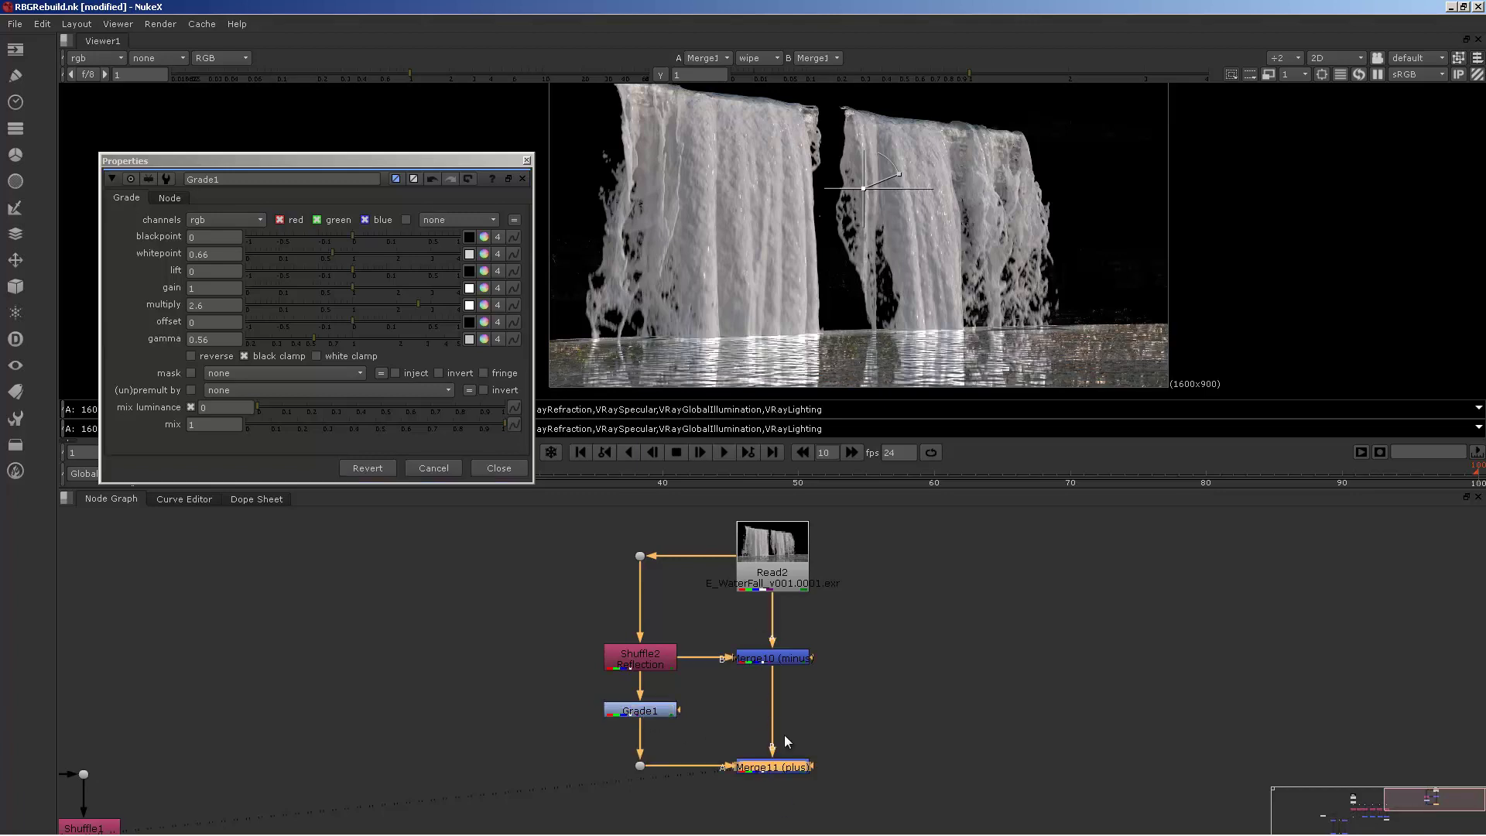
Display the Merge10 (minus) output in the viewer and open its properties beside the image.
{"action": "middle_click_drag", "start_coordinate": [712, 645], "coordinate": [888, 605]}
{"action": "scroll", "coordinate": [793, 639], "scroll_direction": "down", "scroll_amount": 3}
{"action": "scroll", "coordinate": [845, 619], "scroll_direction": "up", "scroll_amount": 1}
{"action": "middle_click_drag", "start_coordinate": [726, 670], "coordinate": [628, 691]}
{"action": "scroll", "coordinate": [829, 663], "scroll_direction": "up", "scroll_amount": 5}
{"action": "left_click", "coordinate": [893, 679]}
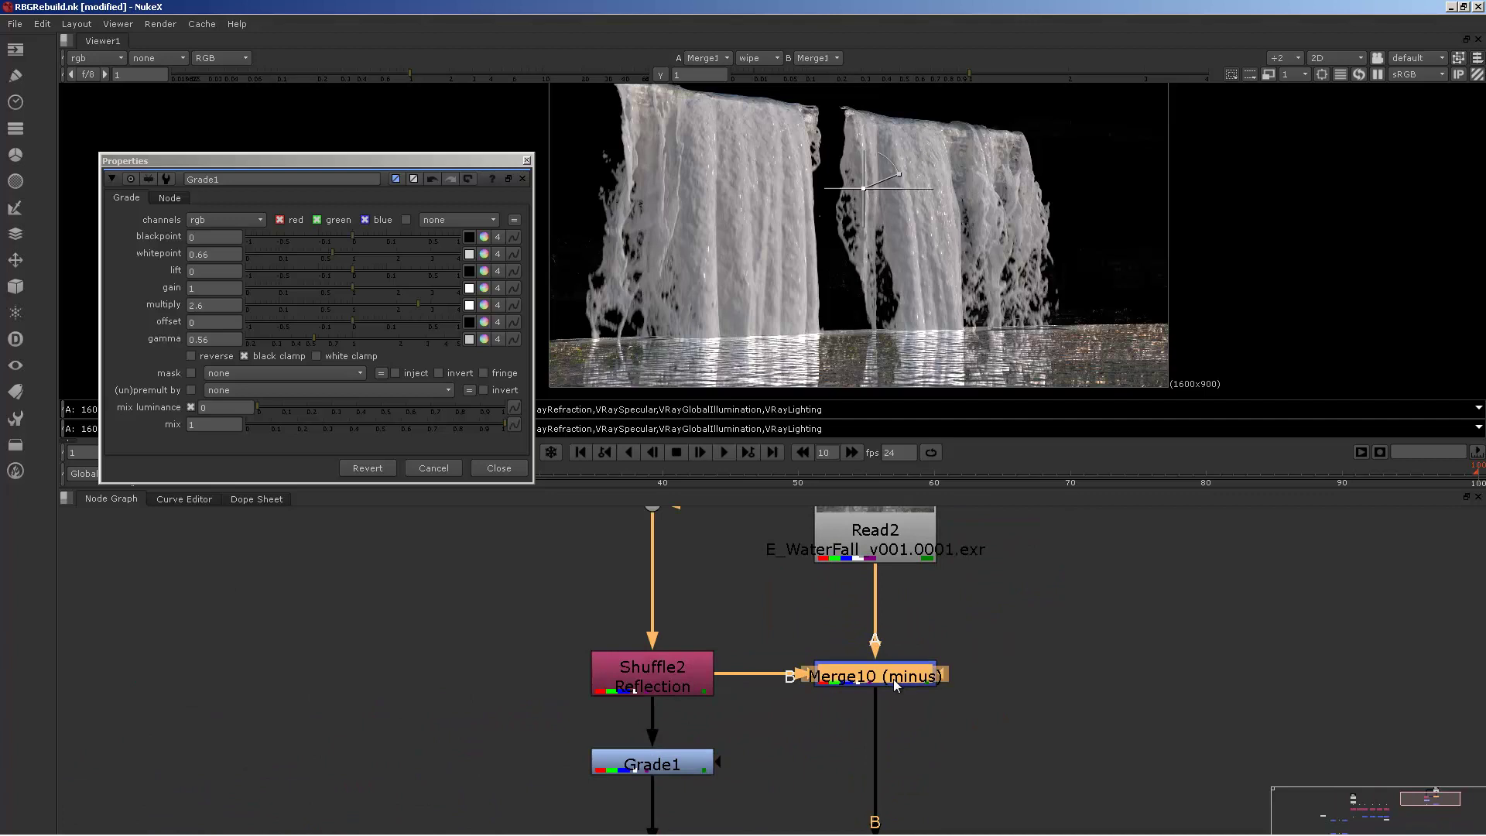
{"action": "key", "text": "1"}
{"action": "double_click", "coordinate": [890, 676]}
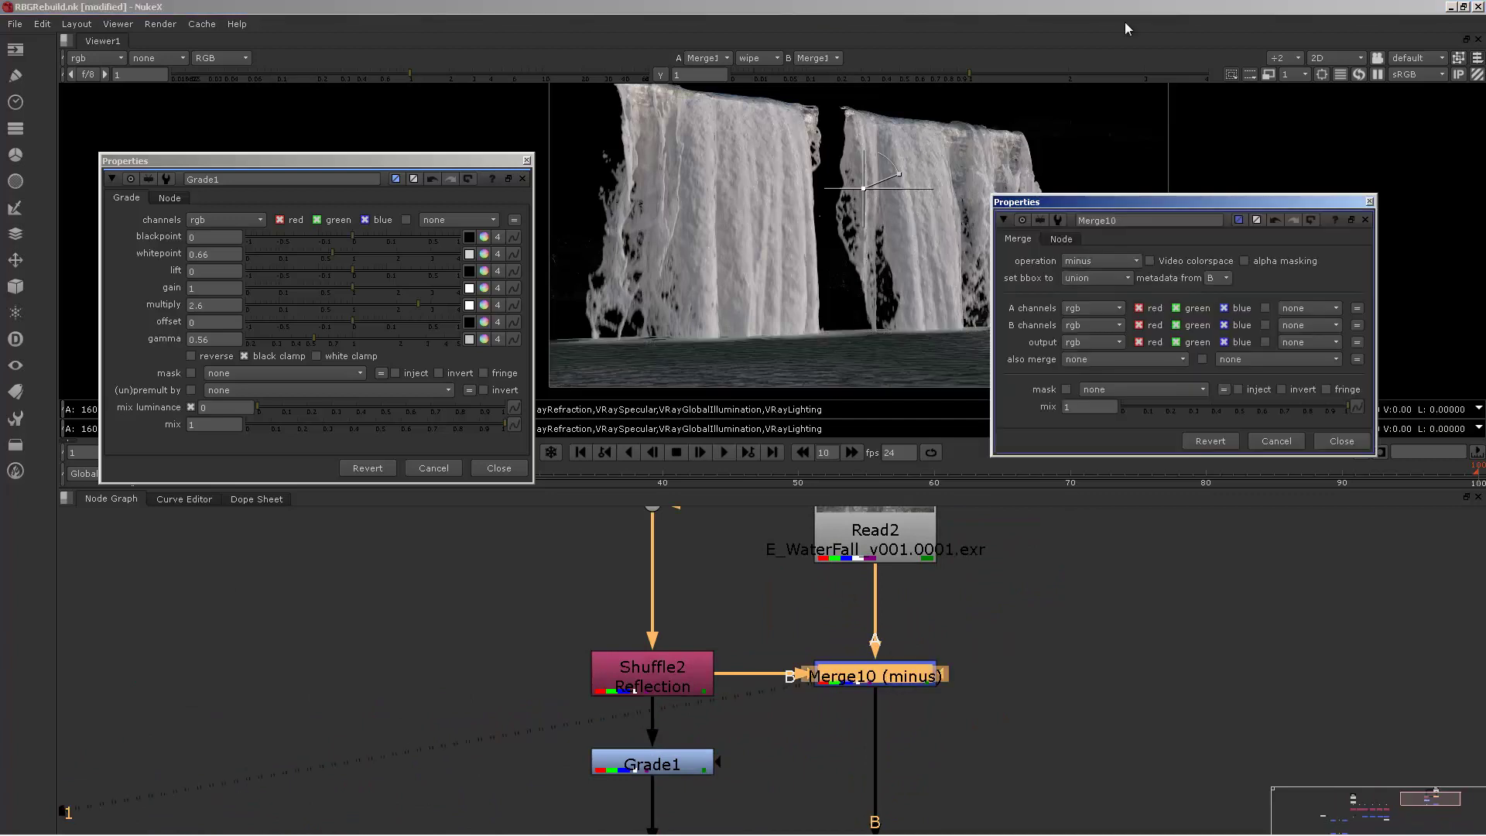
{"action": "left_click_drag", "start_coordinate": [1117, 203], "coordinate": [1155, 157]}
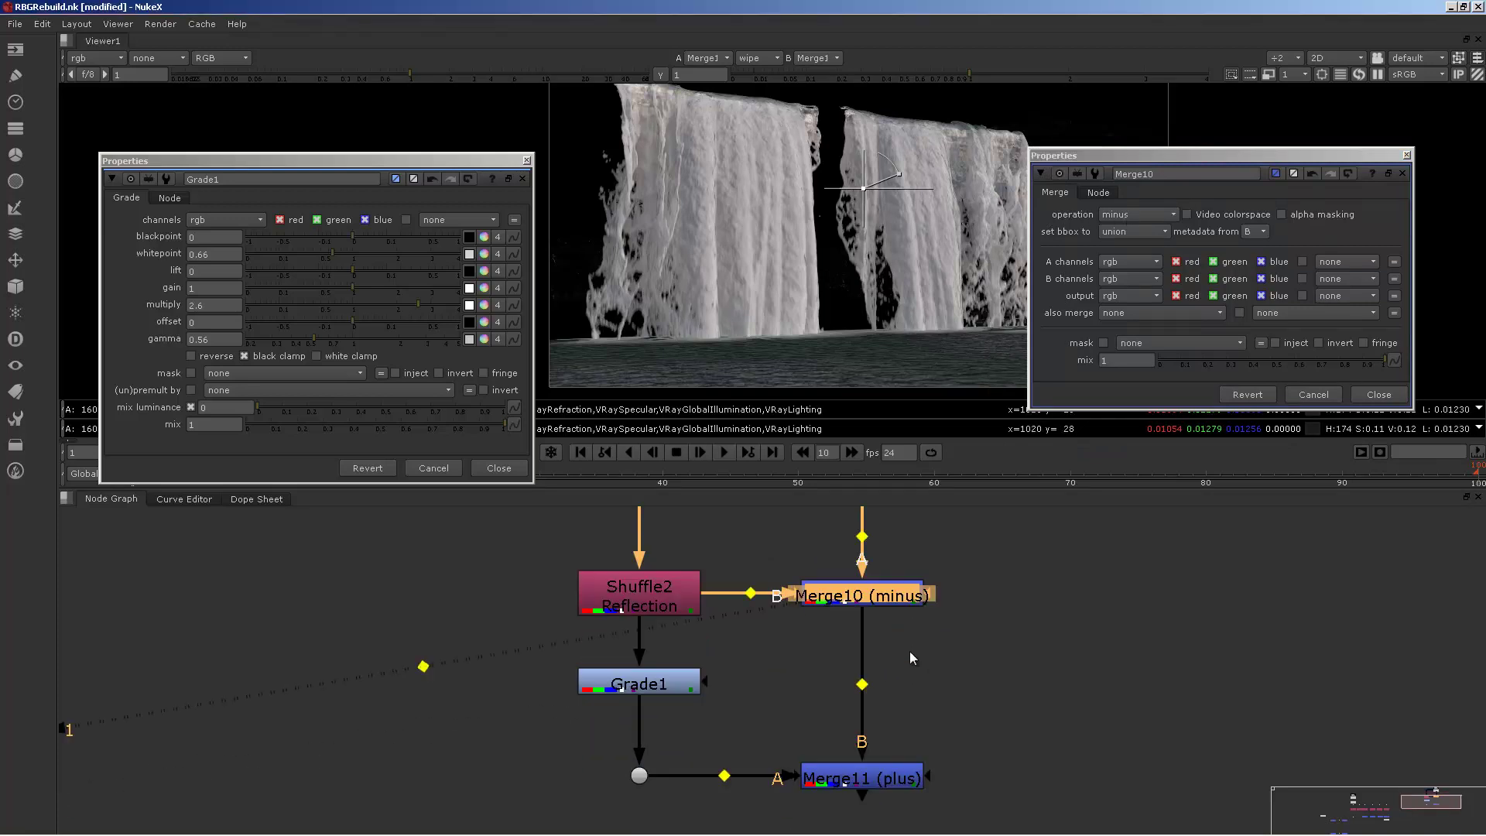
Inspect the Merge11 (plus) properties, close them, and compare both merge nodes' connections in the graph.
{"action": "scroll", "coordinate": [872, 663], "scroll_direction": "down", "scroll_amount": 2}
{"action": "left_click", "coordinate": [820, 761]}
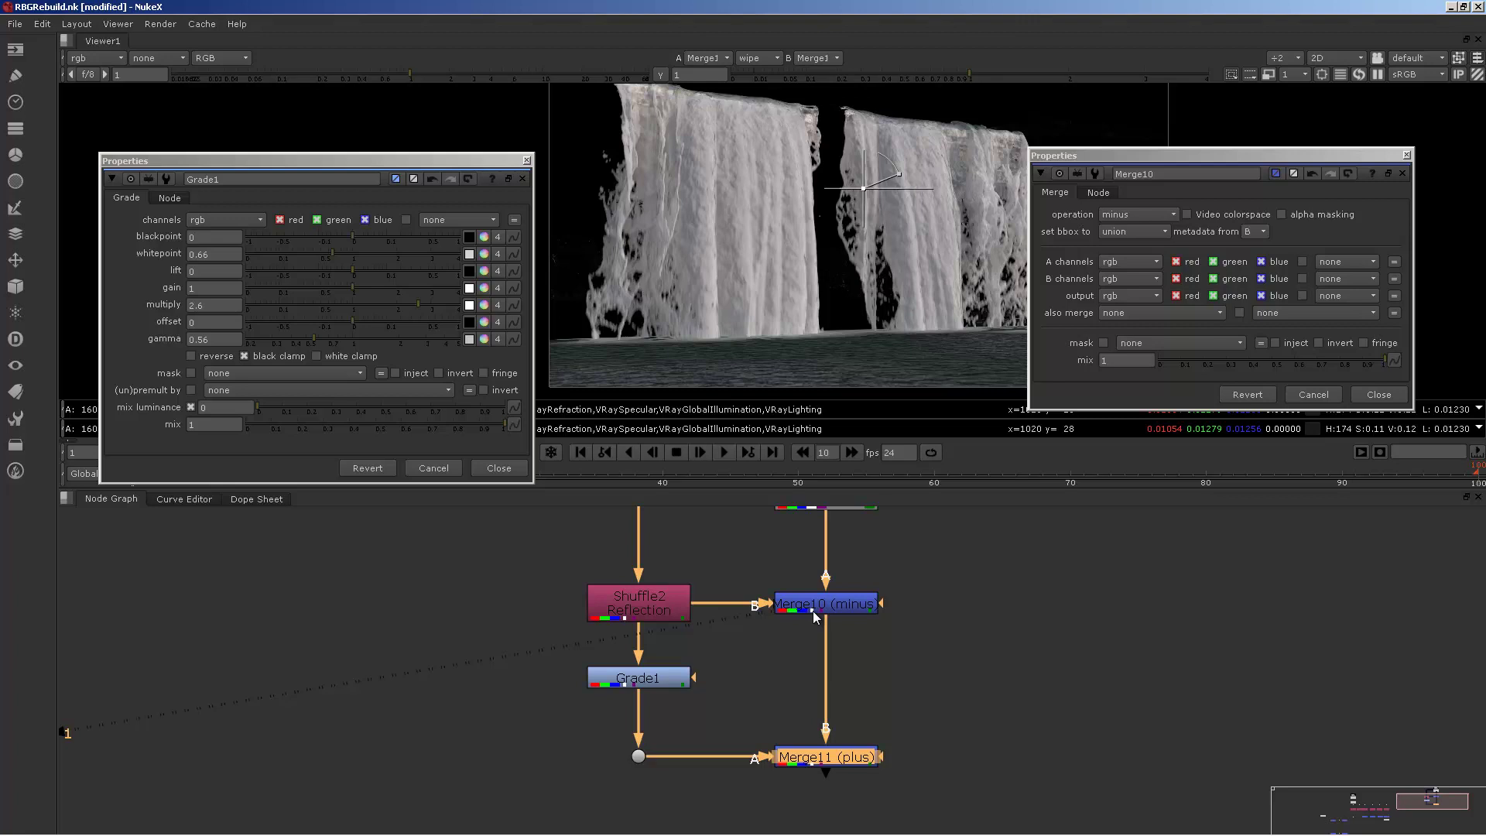
{"action": "double_click", "coordinate": [825, 759]}
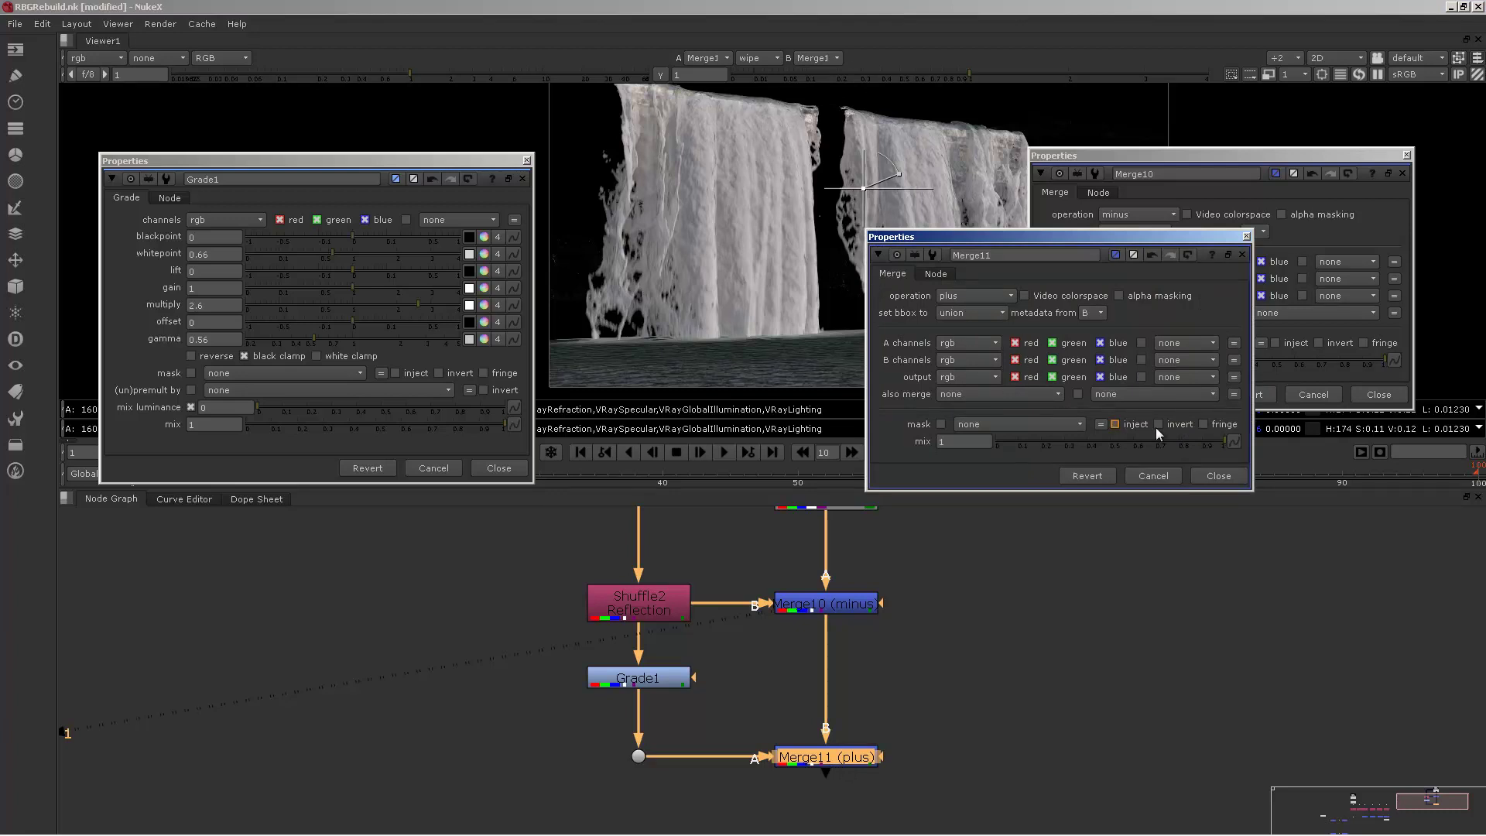
{"action": "left_click", "coordinate": [1245, 236]}
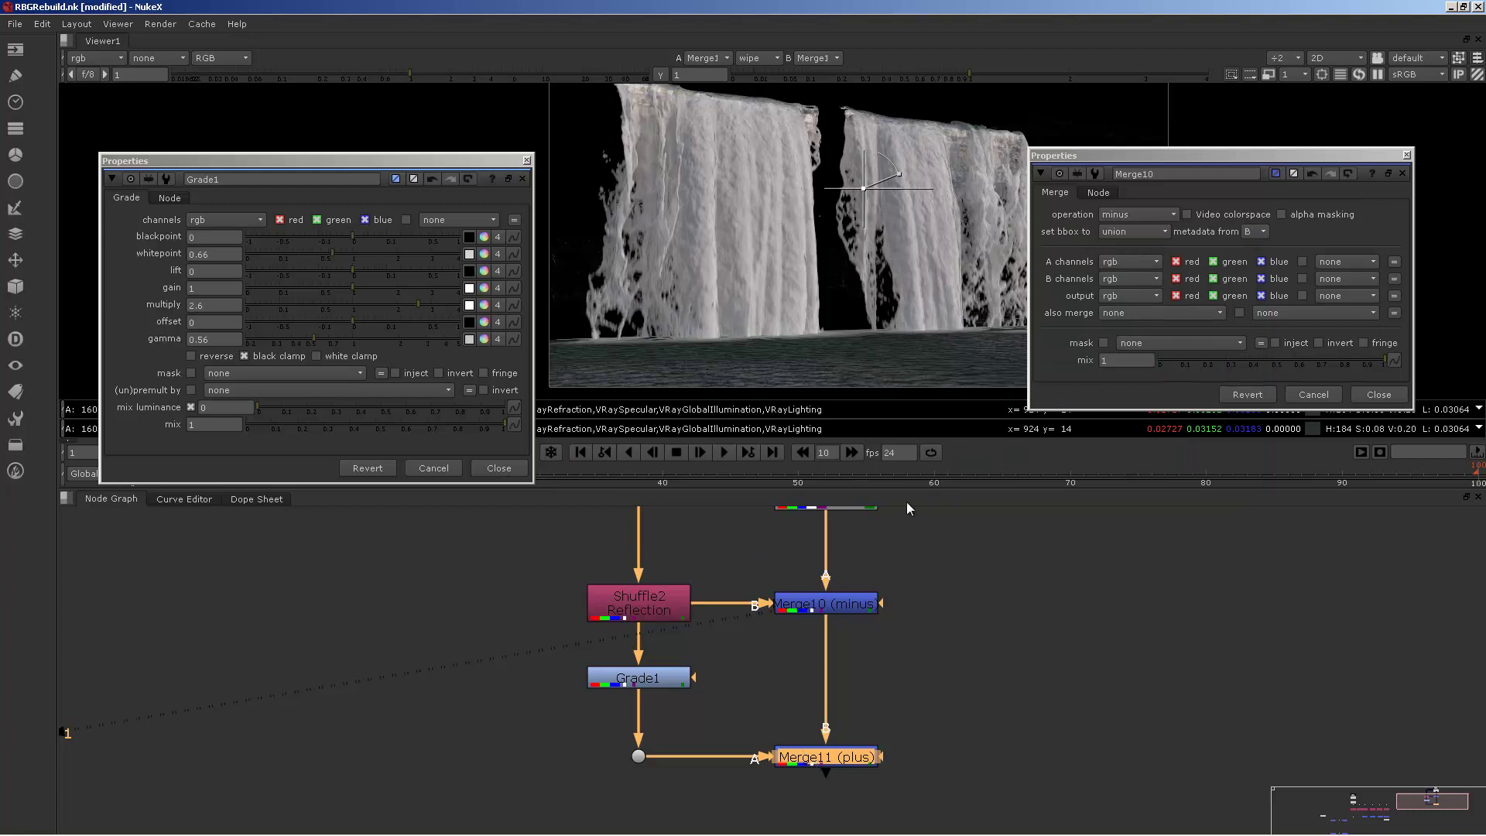
{"action": "left_click", "coordinate": [834, 604]}
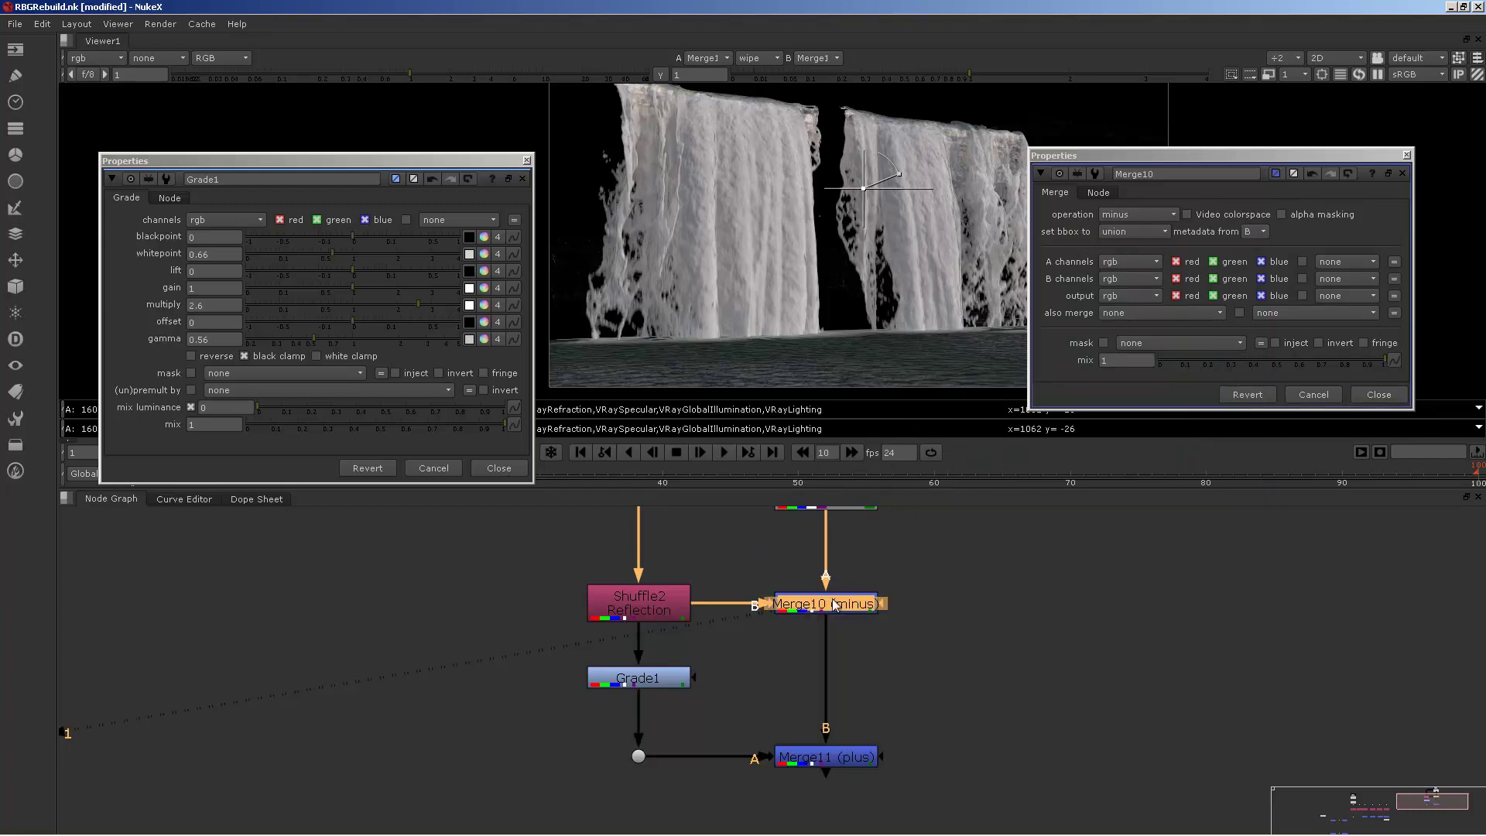
{"action": "left_click", "coordinate": [818, 760]}
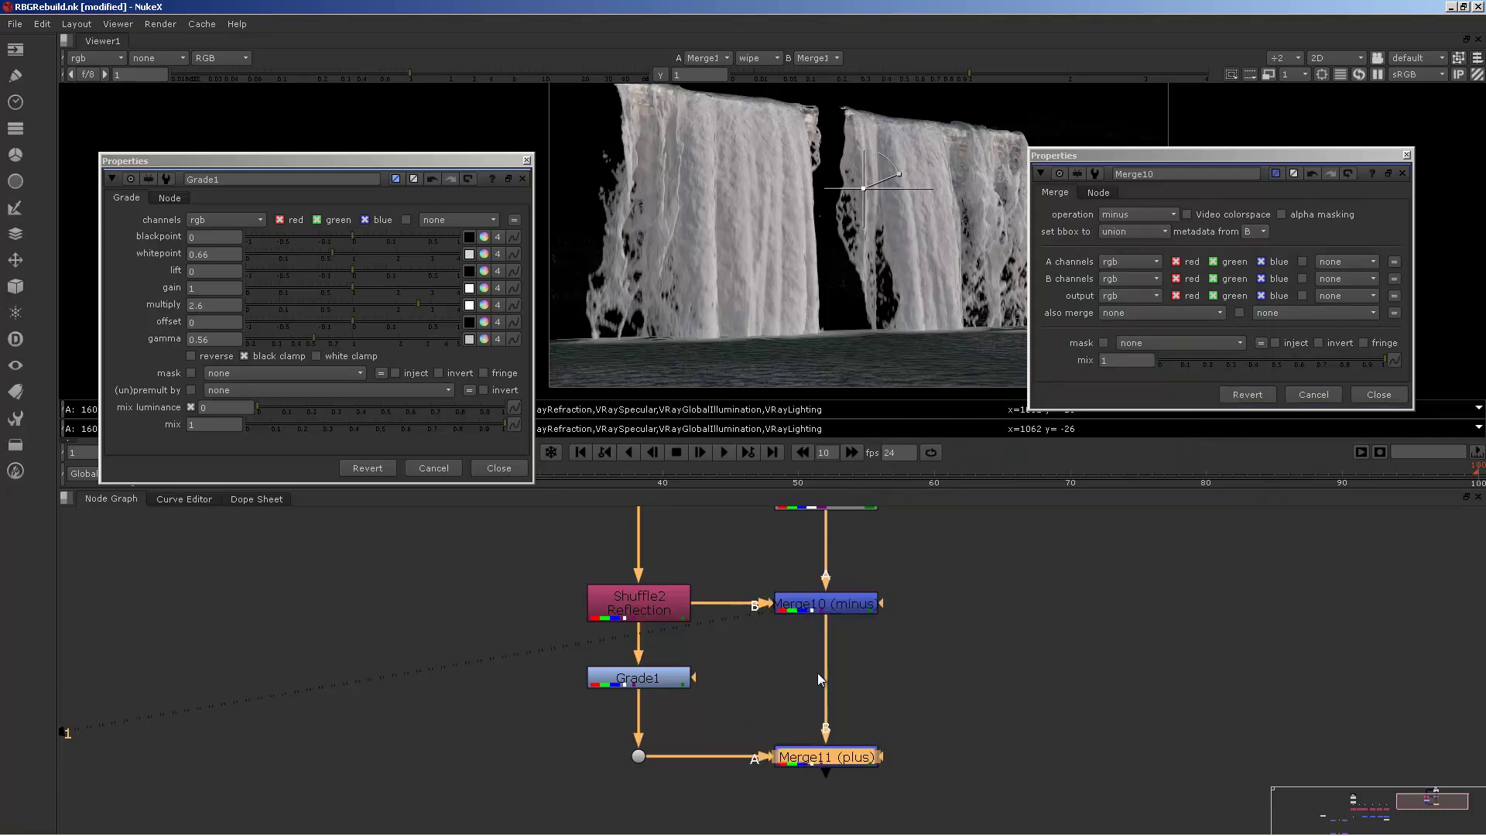
{"action": "left_click", "coordinate": [834, 604]}
{"action": "left_click", "coordinate": [829, 760]}
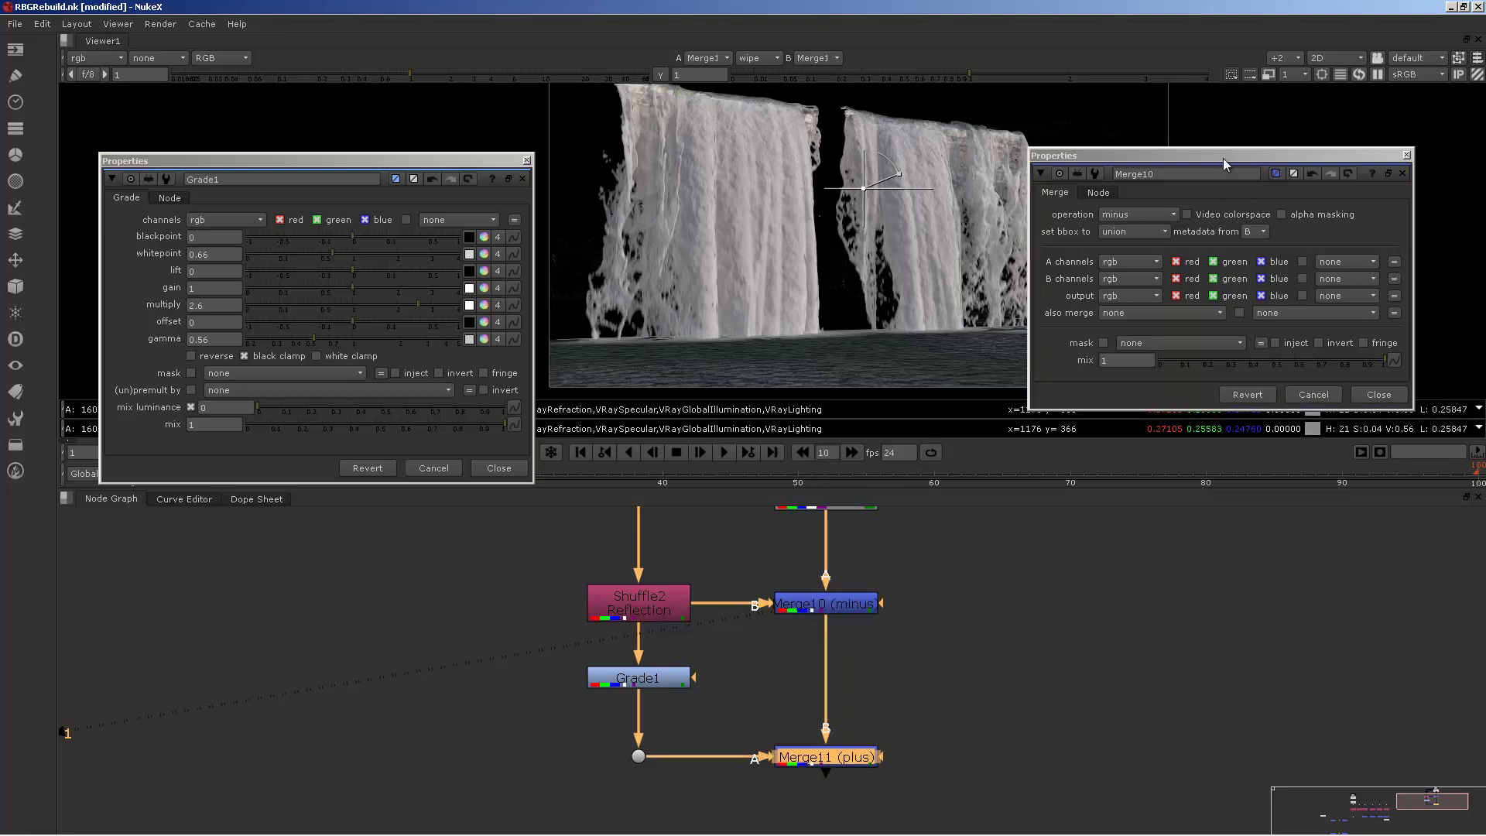
Reroute the B input of Merge10 (minus) from the Shuffle2 Reflection node to Read2.
{"action": "mouse_move", "coordinate": [630, 649]}
{"action": "middle_mouse_down"}
{"action": "mouse_move", "coordinate": [615, 666]}
{"action": "mouse_move", "coordinate": [602, 649]}
{"action": "middle_mouse_up"}
{"action": "left_click", "coordinate": [597, 648]}
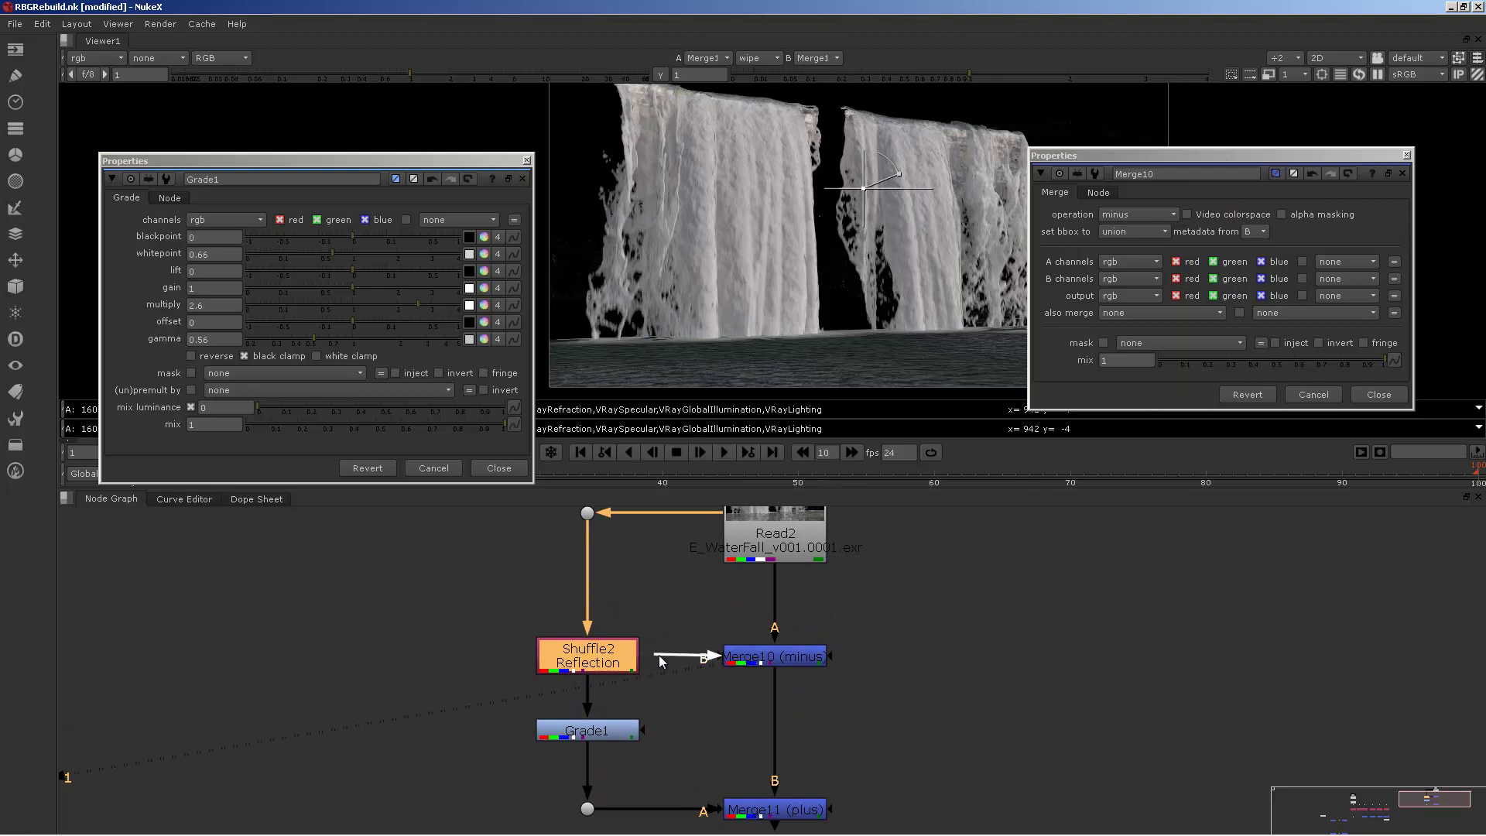
{"action": "left_click_drag", "start_coordinate": [658, 655], "coordinate": [777, 534]}
{"action": "left_click", "coordinate": [767, 657]}
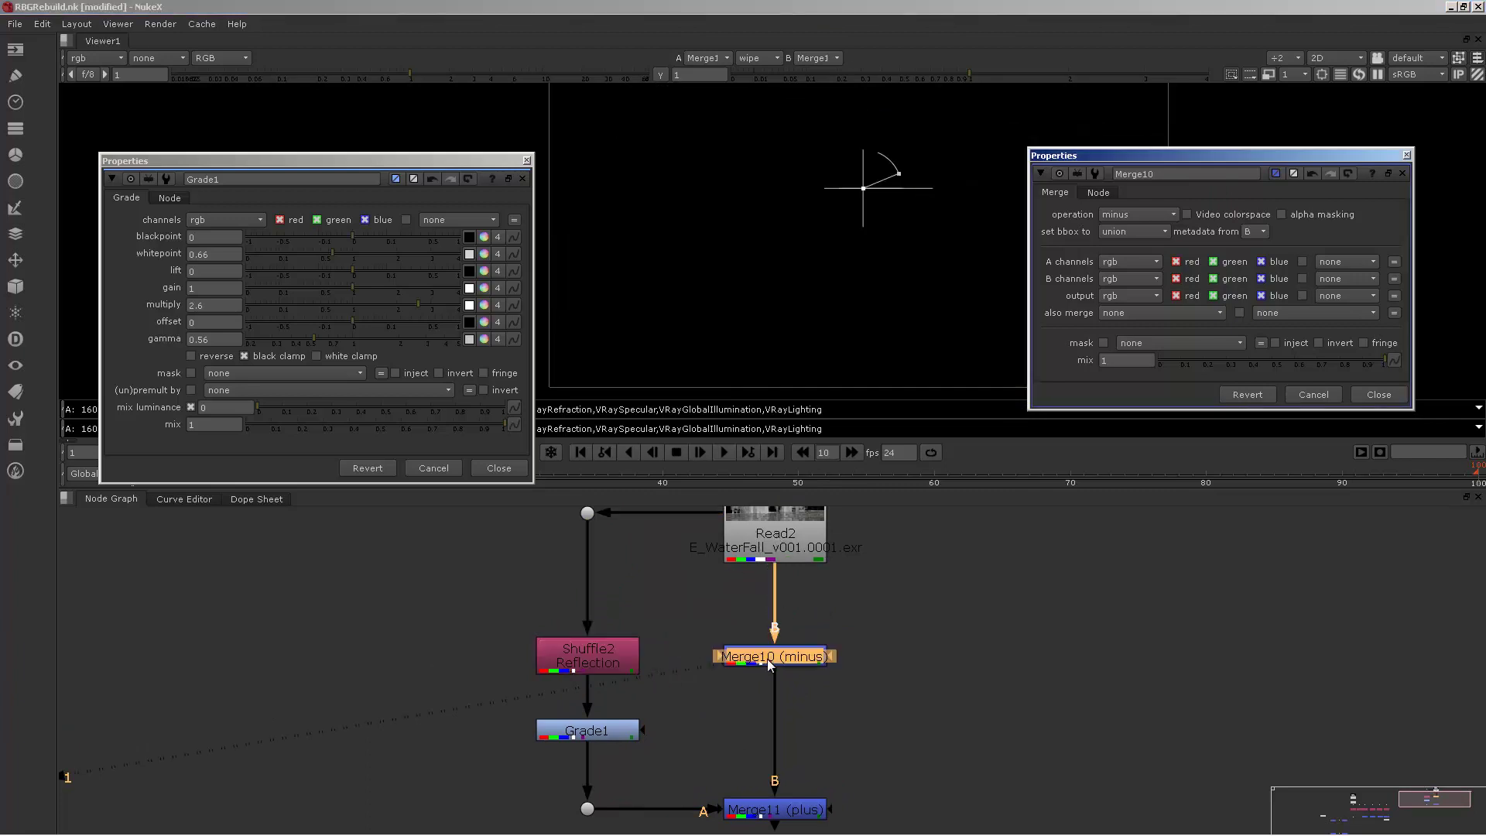
Set the A channels of Merge10 (minus) to VRayReflection.
{"action": "left_click", "coordinate": [1128, 261]}
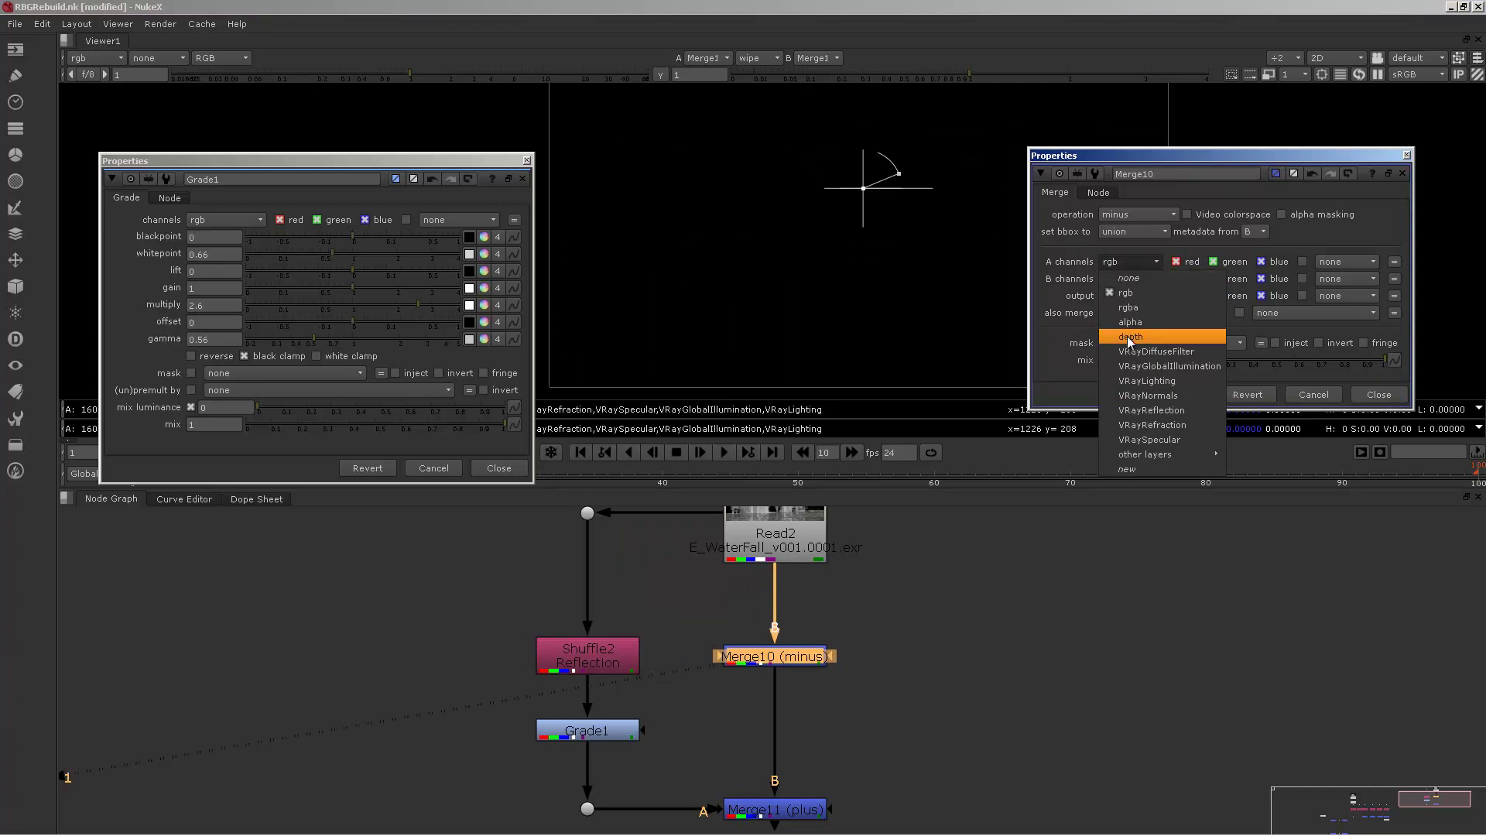
{"action": "left_click", "coordinate": [1131, 410]}
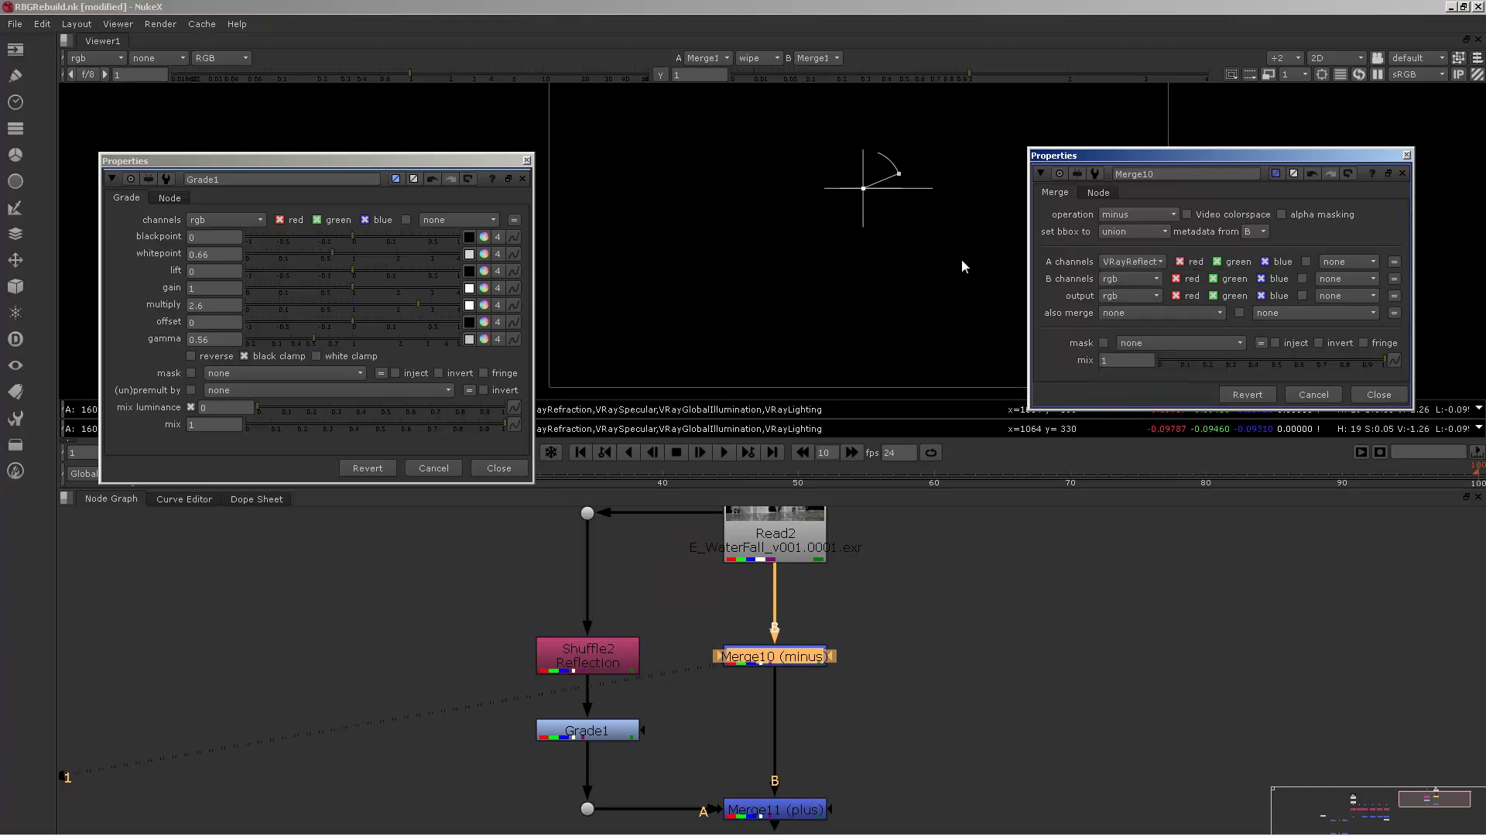
{"action": "left_click", "coordinate": [775, 663]}
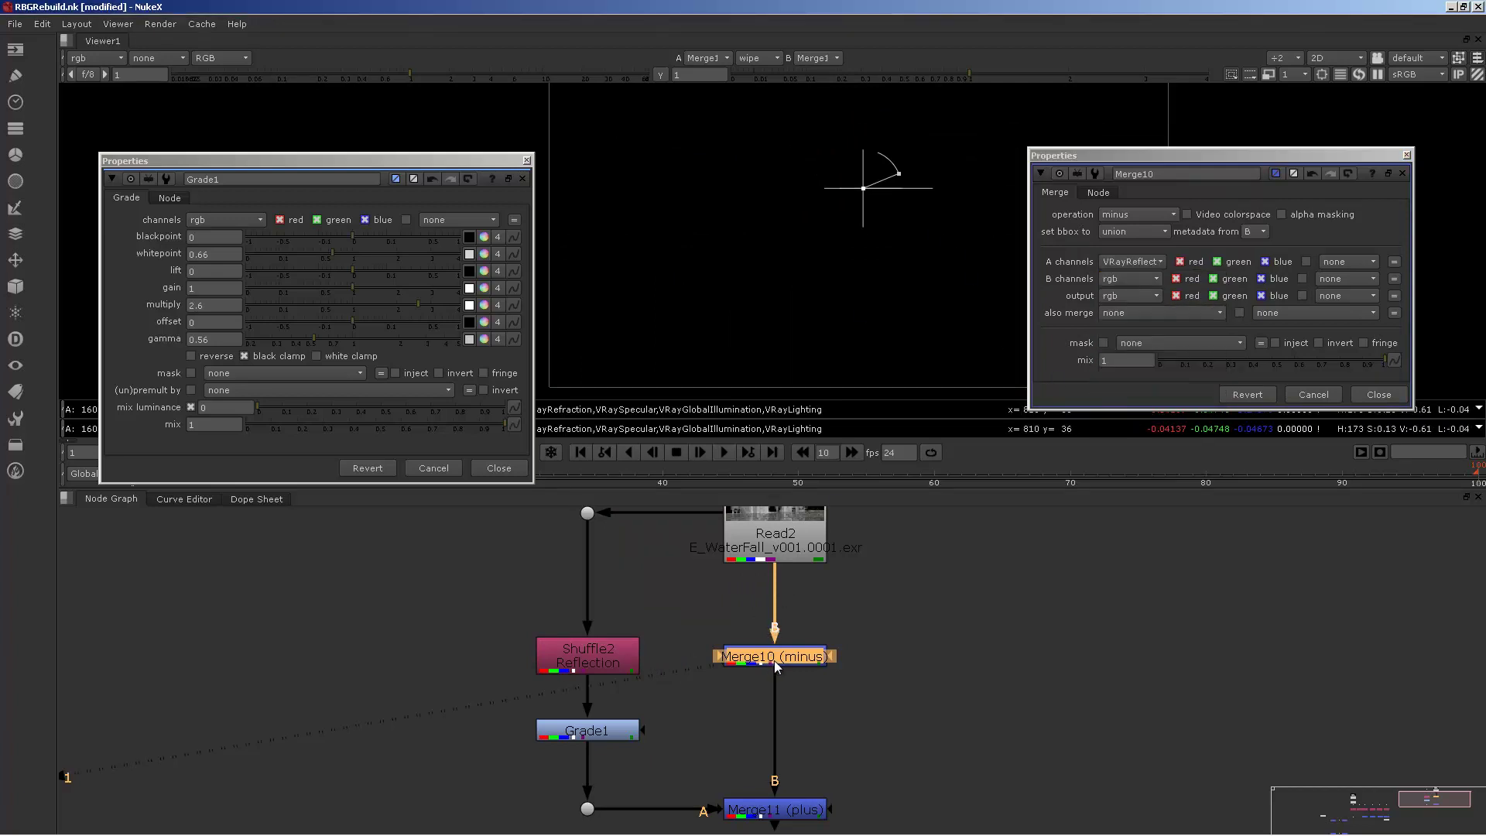
Turn off the viewer's wipe comparison and frame the full Merge10 output.
{"action": "middle_click_drag", "start_coordinate": [864, 219], "coordinate": [832, 243]}
{"action": "middle_click_drag", "start_coordinate": [828, 182], "coordinate": [794, 214]}
{"action": "scroll", "coordinate": [805, 261], "scroll_direction": "down", "scroll_amount": 2}
{"action": "key", "text": "w"}
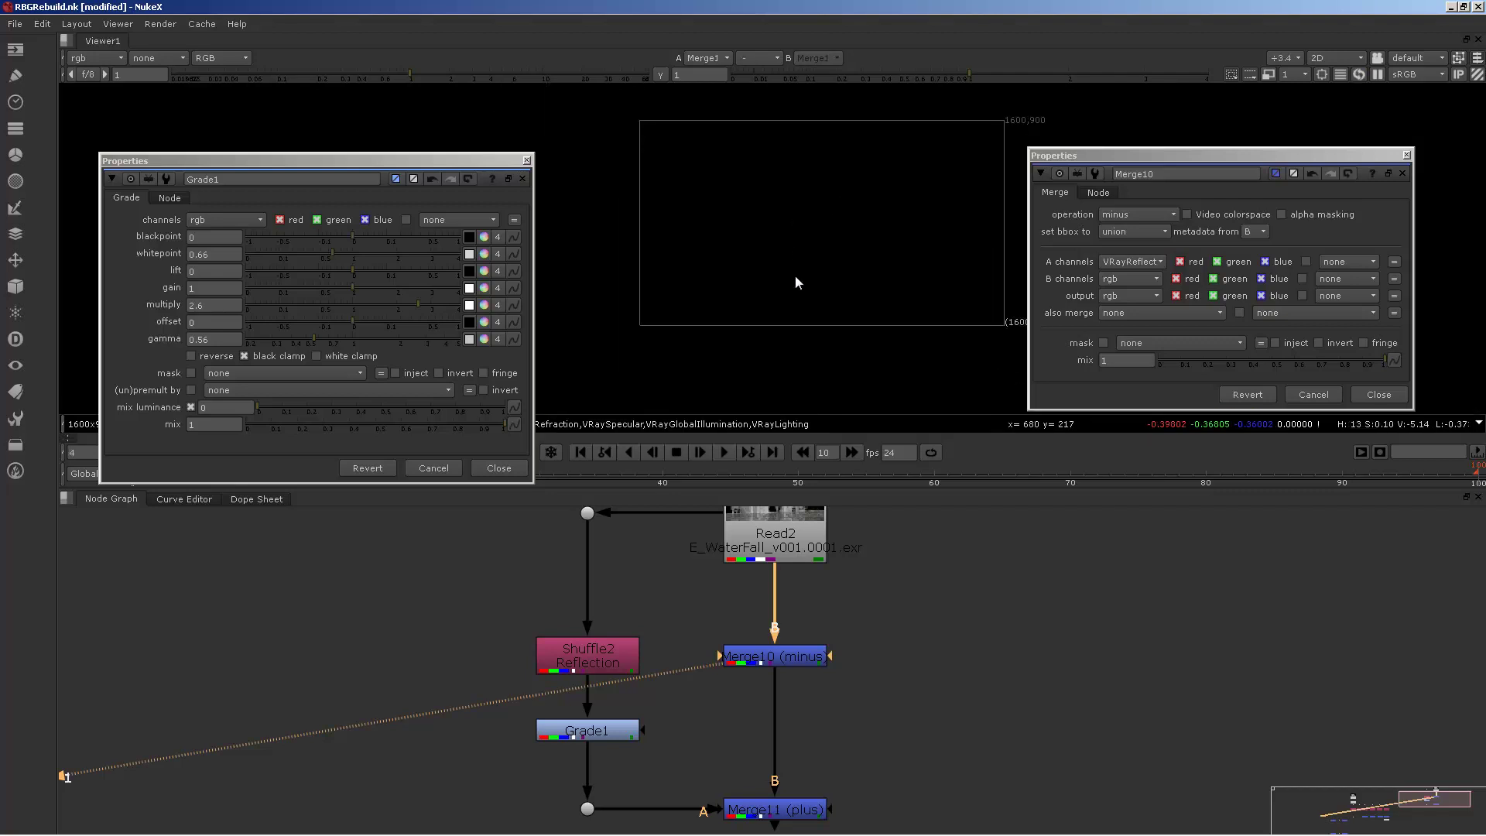
Offset Merge10 to check its pipe from Read2, reselect VRayReflection for its A channels, and move the node back under Read2.
{"action": "middle_click_drag", "start_coordinate": [799, 654], "coordinate": [794, 708]}
{"action": "left_click", "coordinate": [777, 718]}
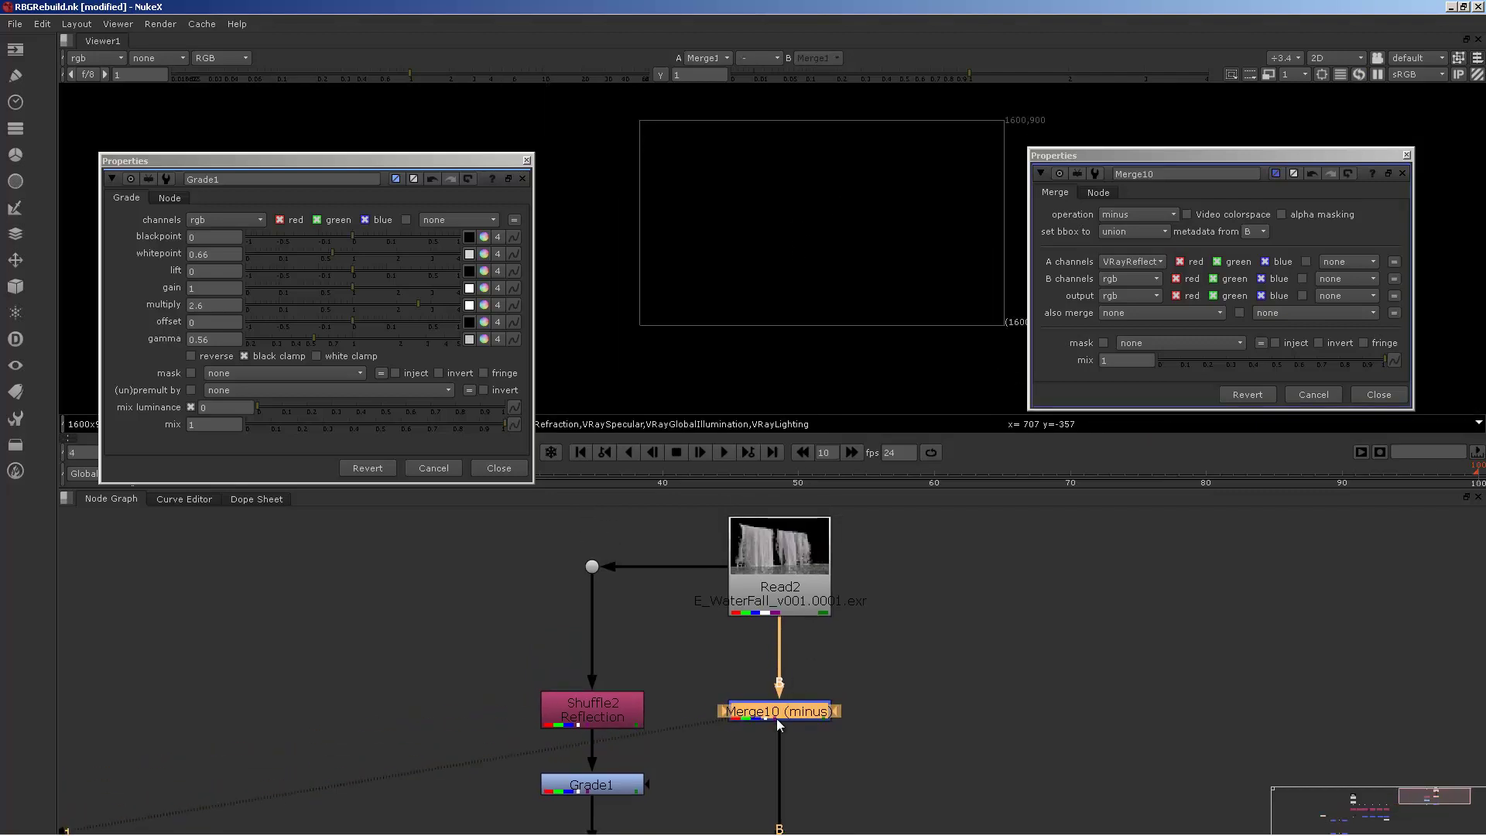
{"action": "left_click_drag", "start_coordinate": [777, 718], "coordinate": [837, 715]}
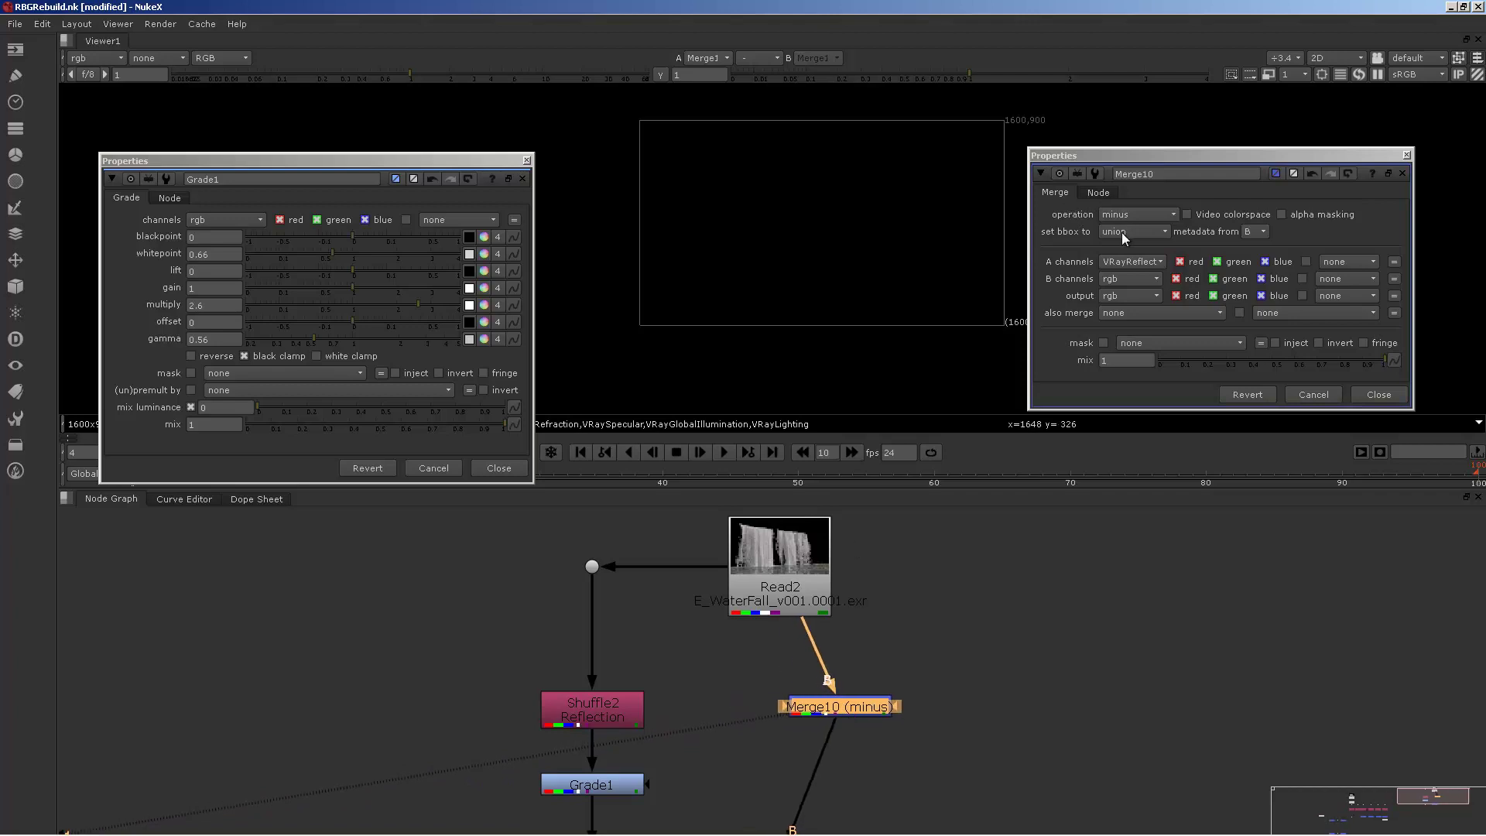
{"action": "double_click", "coordinate": [828, 707]}
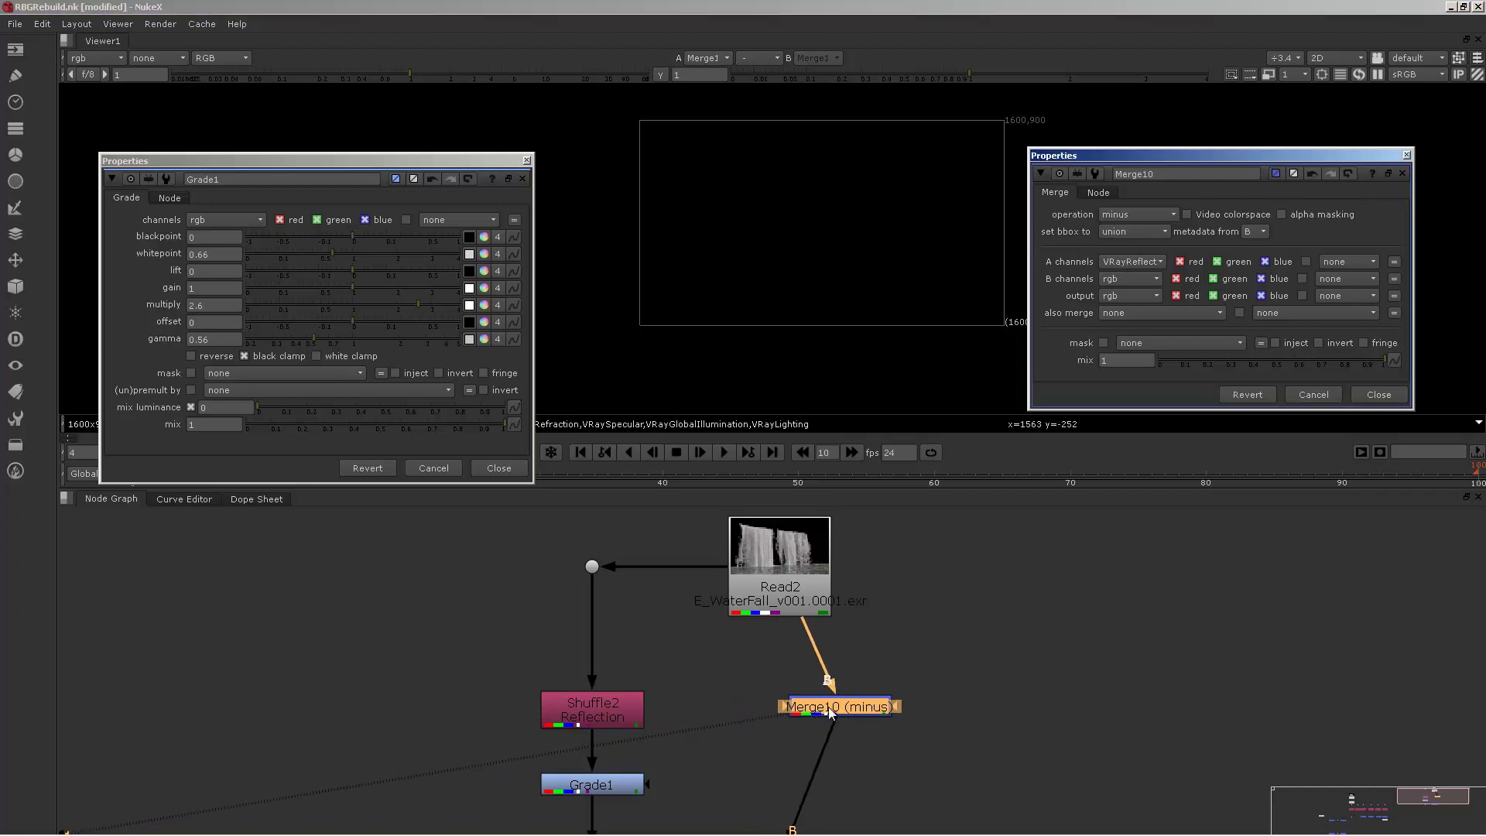
{"action": "left_click", "coordinate": [1129, 262]}
{"action": "left_click", "coordinate": [1135, 410]}
{"action": "left_click", "coordinate": [829, 708]}
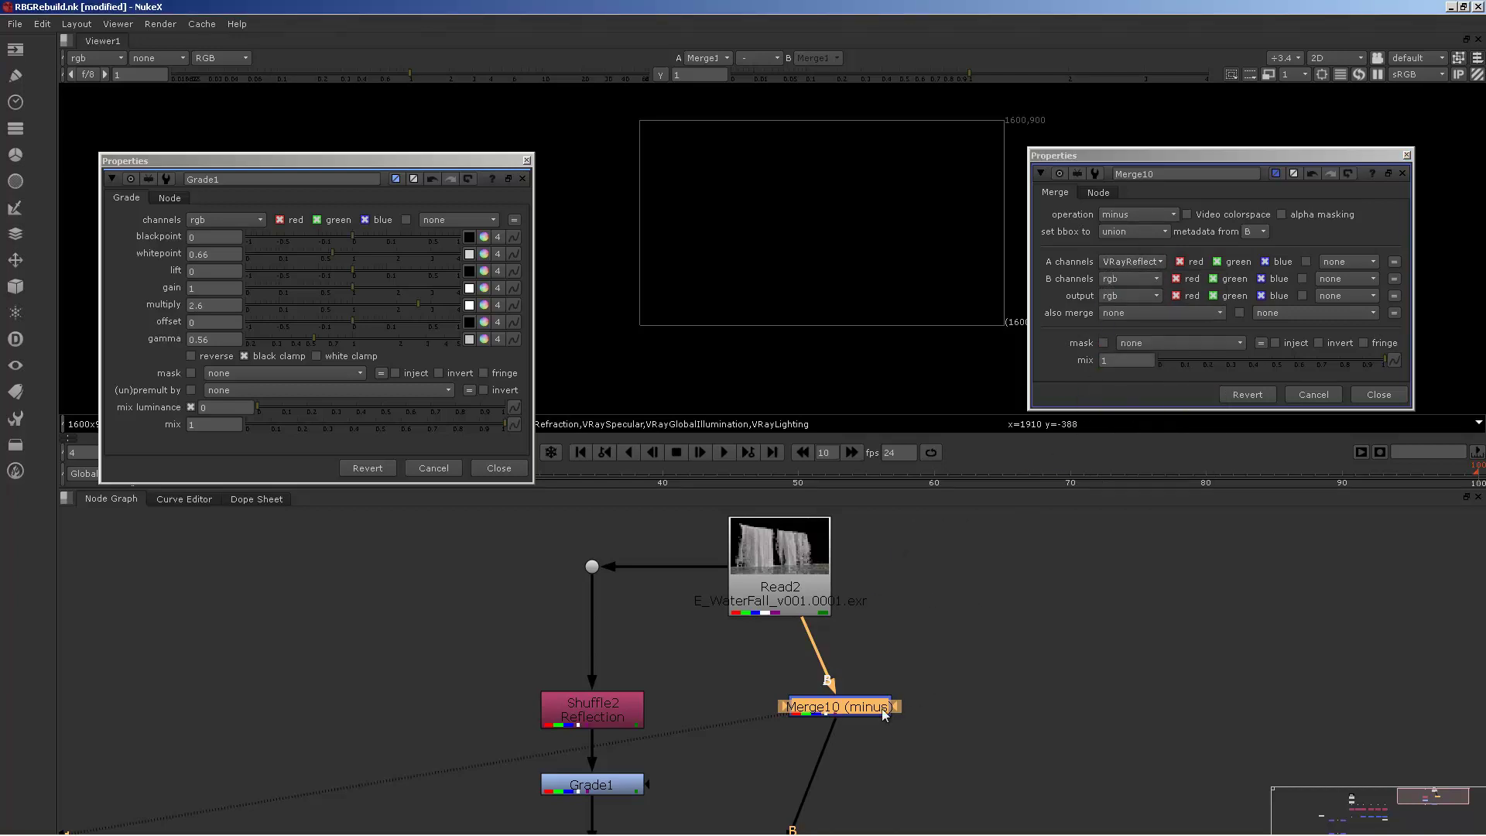
{"action": "left_click_drag", "start_coordinate": [837, 714], "coordinate": [801, 718]}
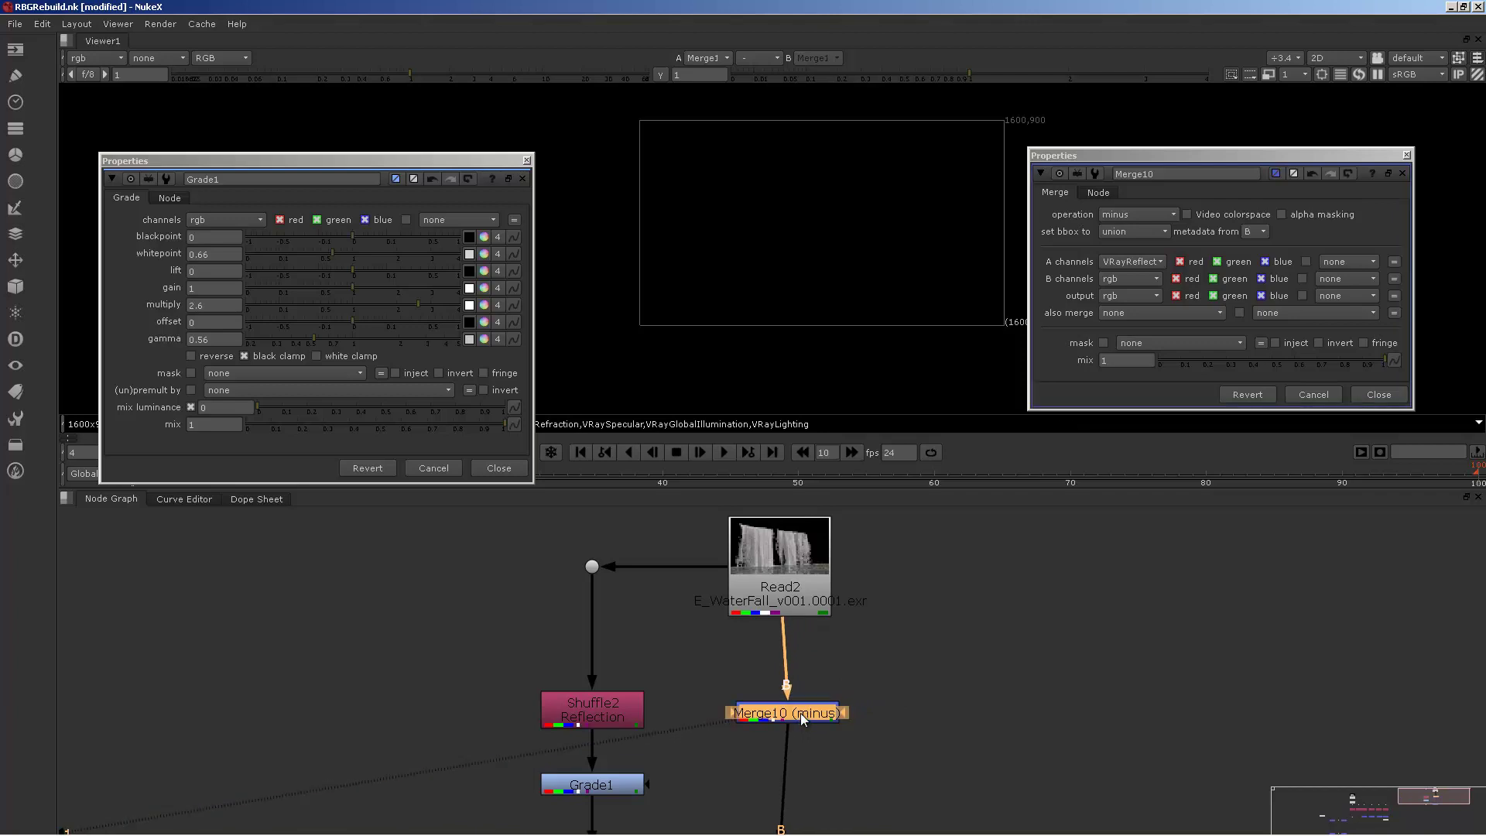
Compare the Read2 source with the Merge10 output in the viewer.
{"action": "left_click", "coordinate": [795, 570]}
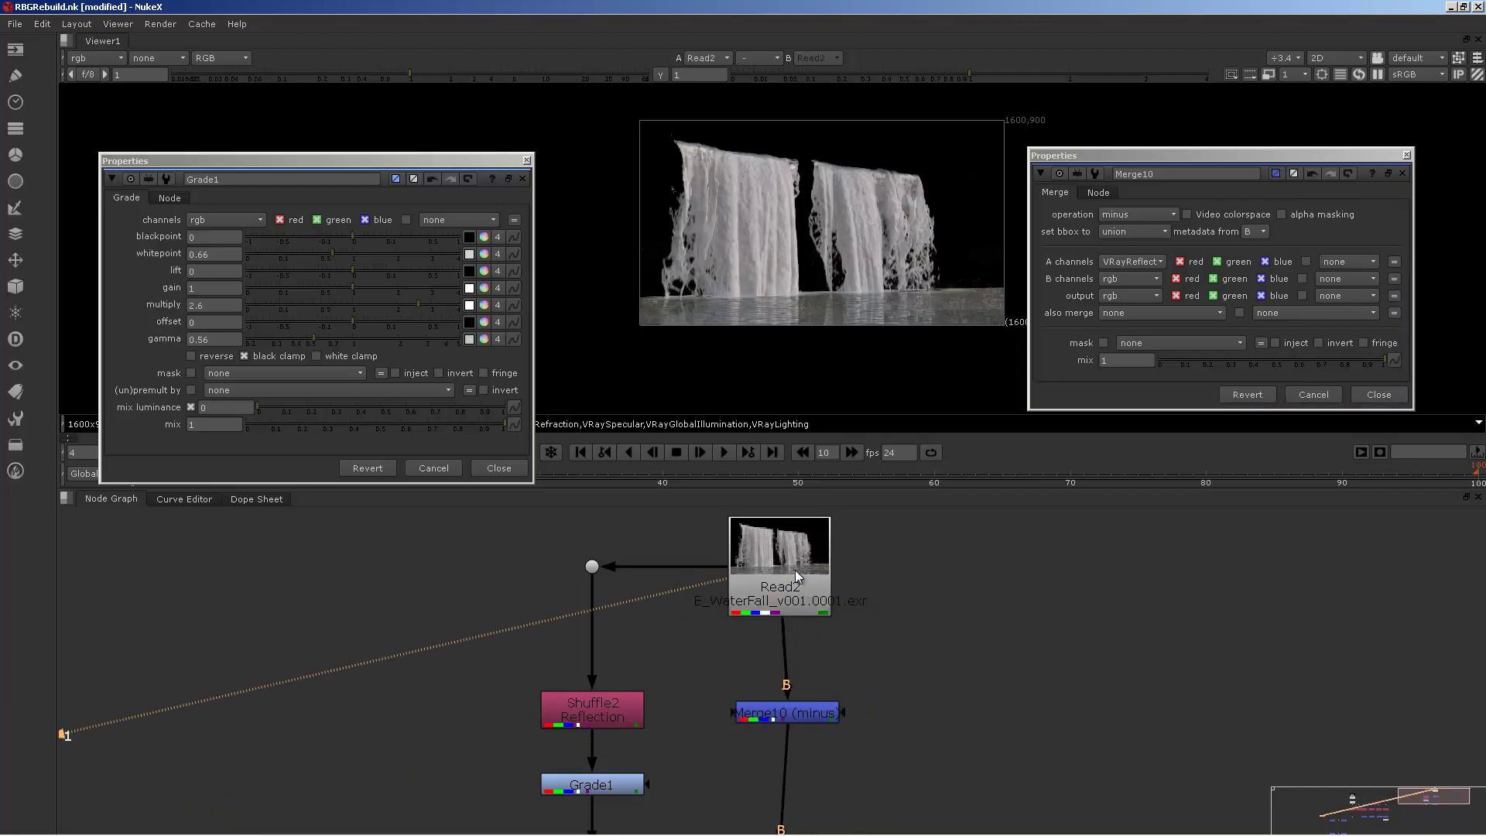
{"action": "key", "text": "1"}
{"action": "left_click", "coordinate": [782, 719]}
{"action": "key", "text": "1"}
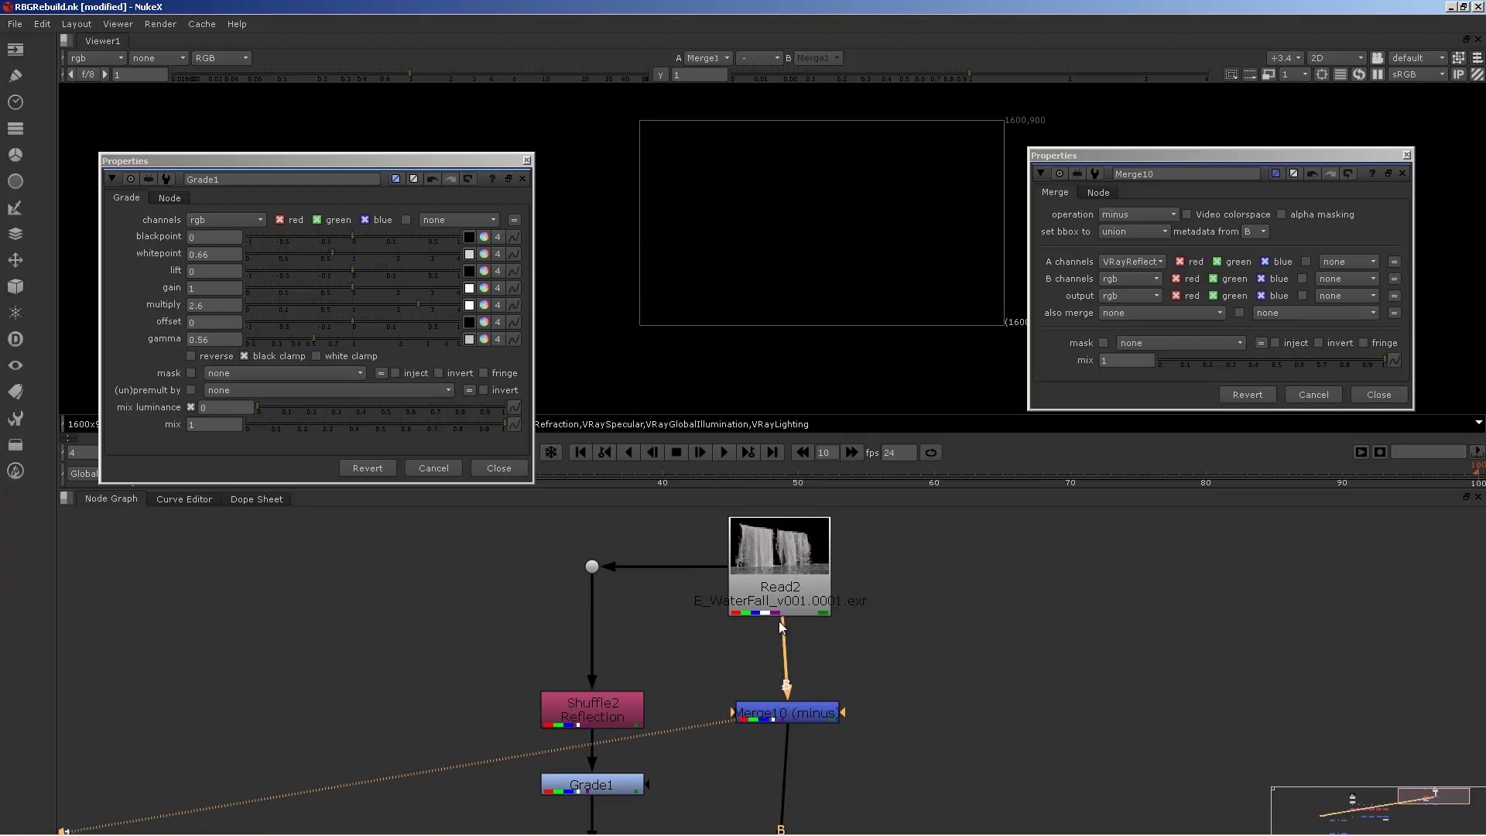
Connect Merge10's B input to the dot beside Read2 and compare the merge output with the source.
{"action": "left_click_drag", "start_coordinate": [780, 623], "coordinate": [591, 566]}
{"action": "left_click", "coordinate": [795, 718]}
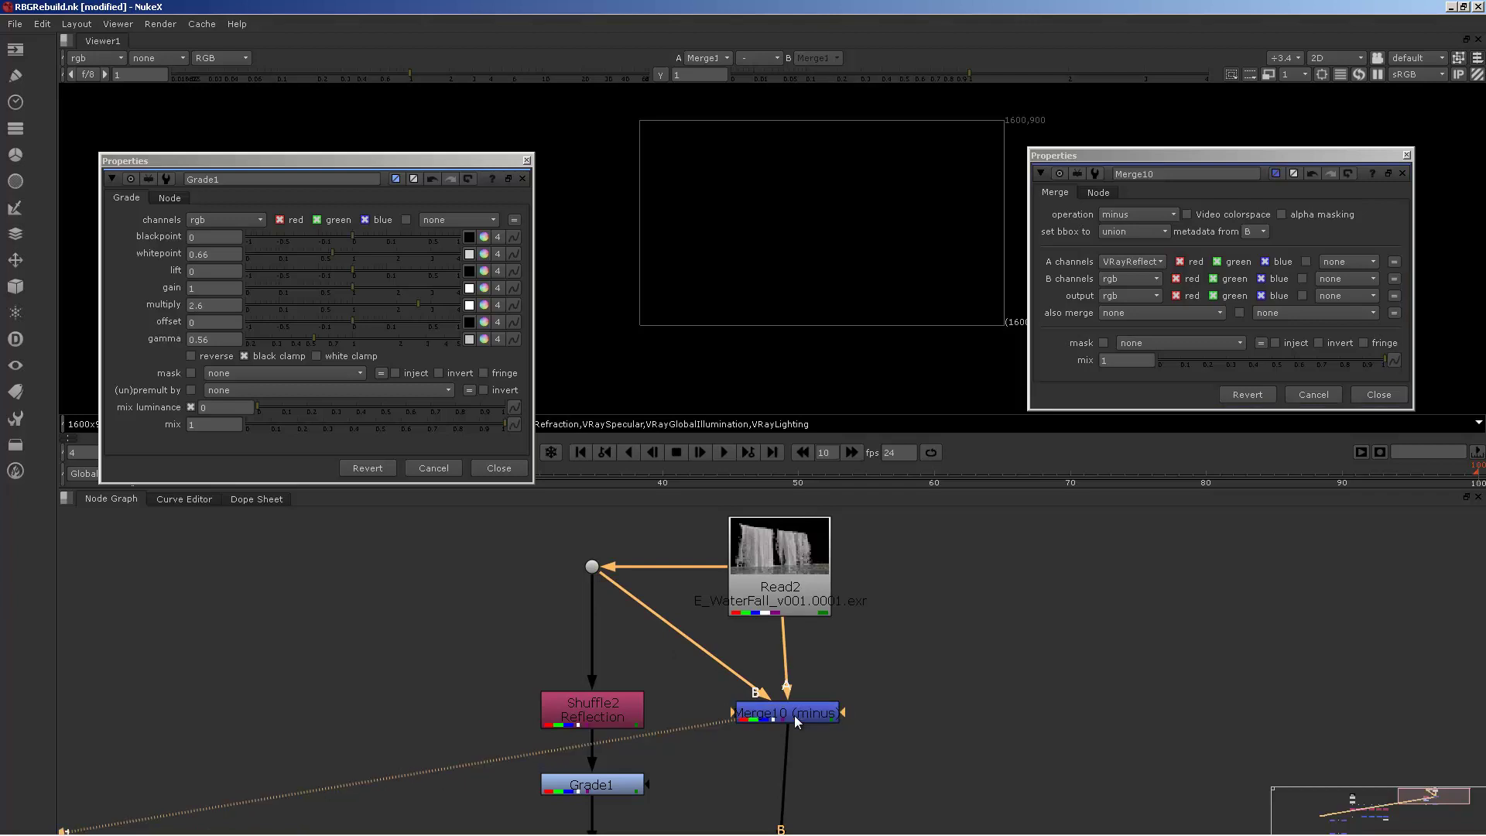
{"action": "left_click", "coordinate": [776, 606]}
{"action": "key", "text": "1"}
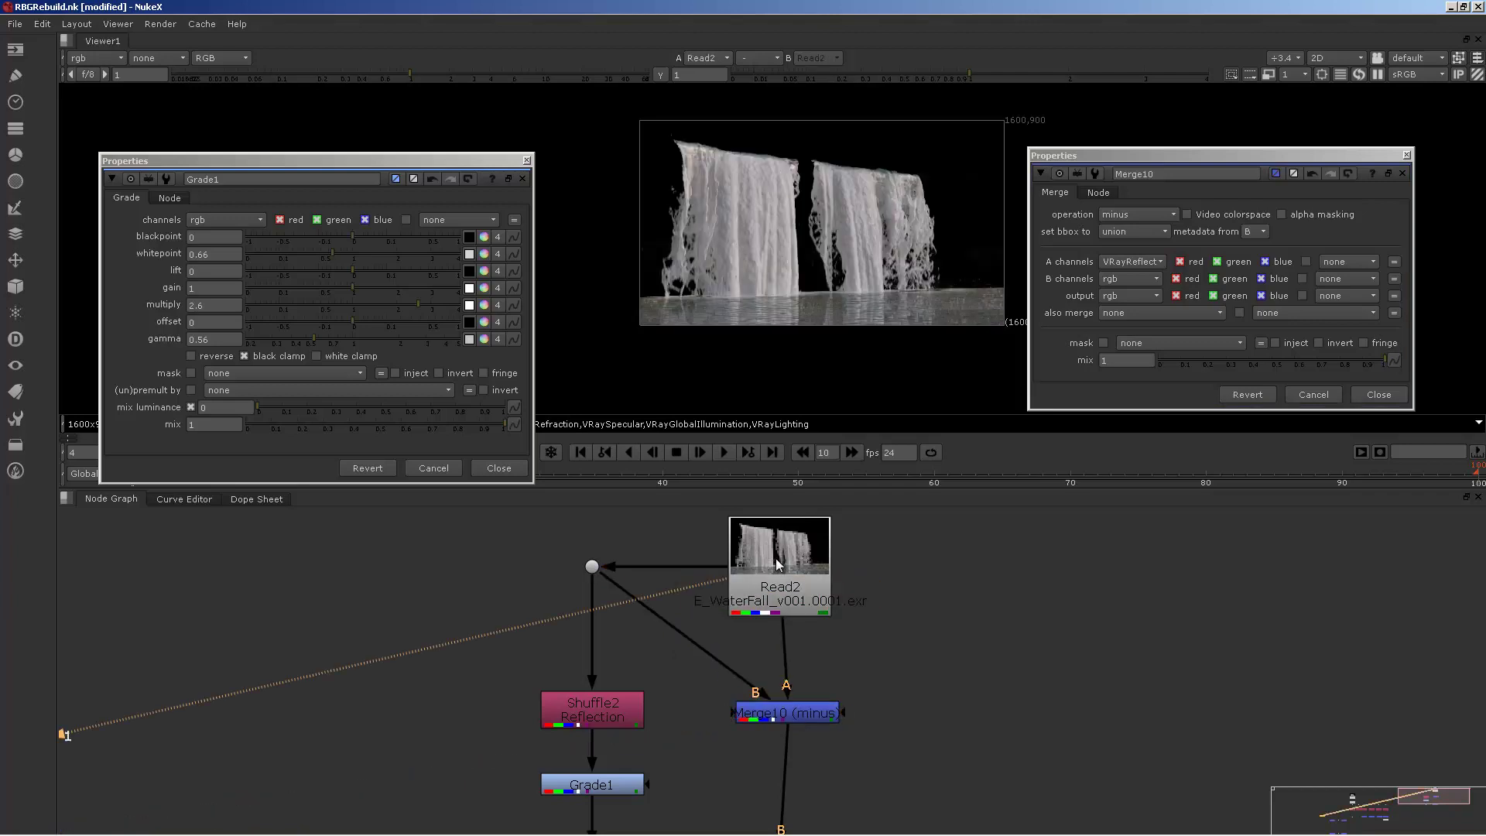
{"action": "left_click", "coordinate": [778, 718]}
{"action": "key", "text": "1"}
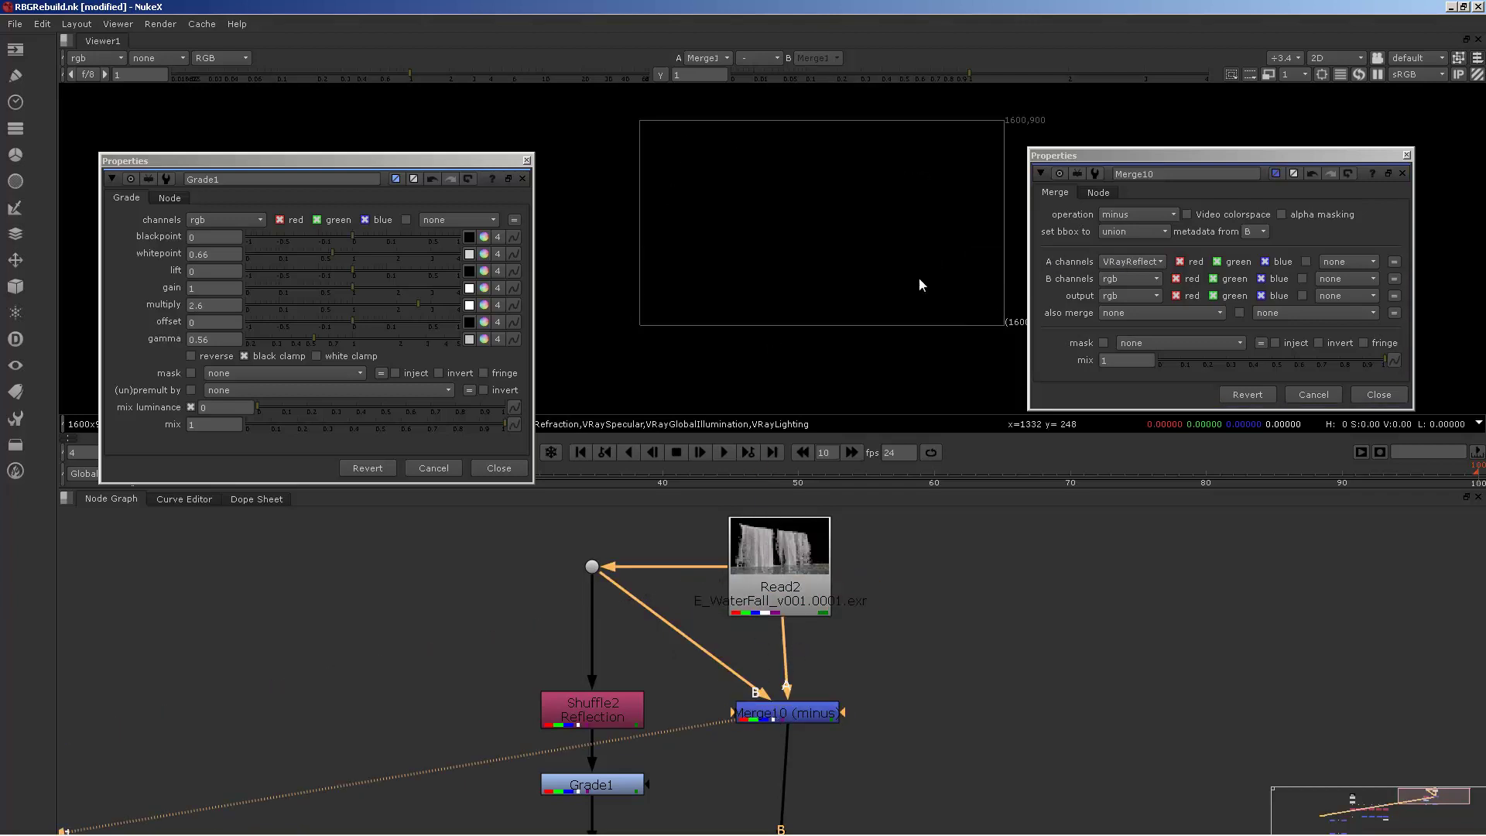
View the VRayReflection layer of the Merge10 output, and return the viewer to rgb.
{"action": "left_click", "coordinate": [777, 589]}
{"action": "left_click", "coordinate": [97, 59]}
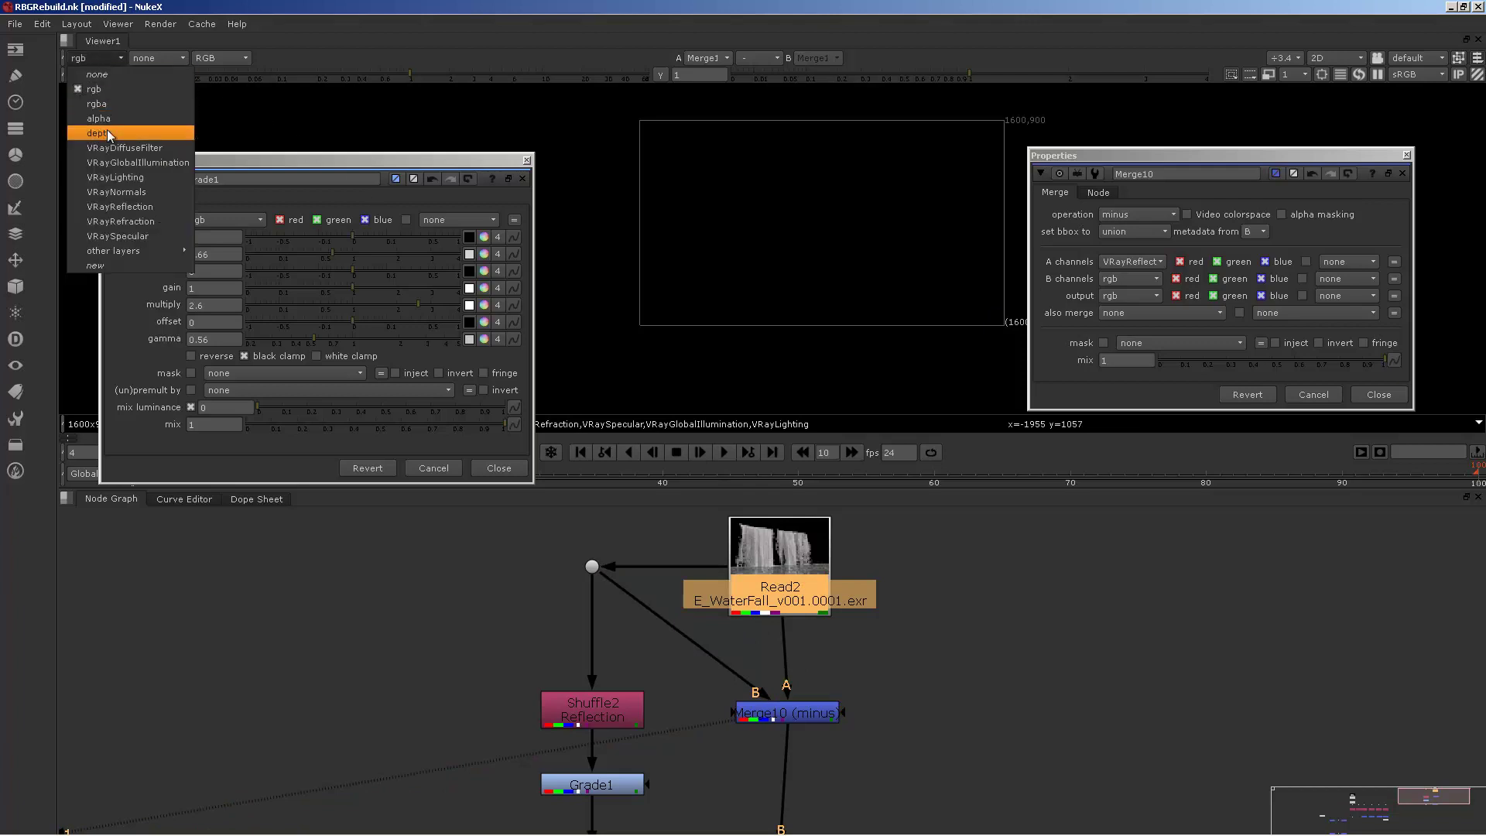
{"action": "left_click", "coordinate": [114, 208]}
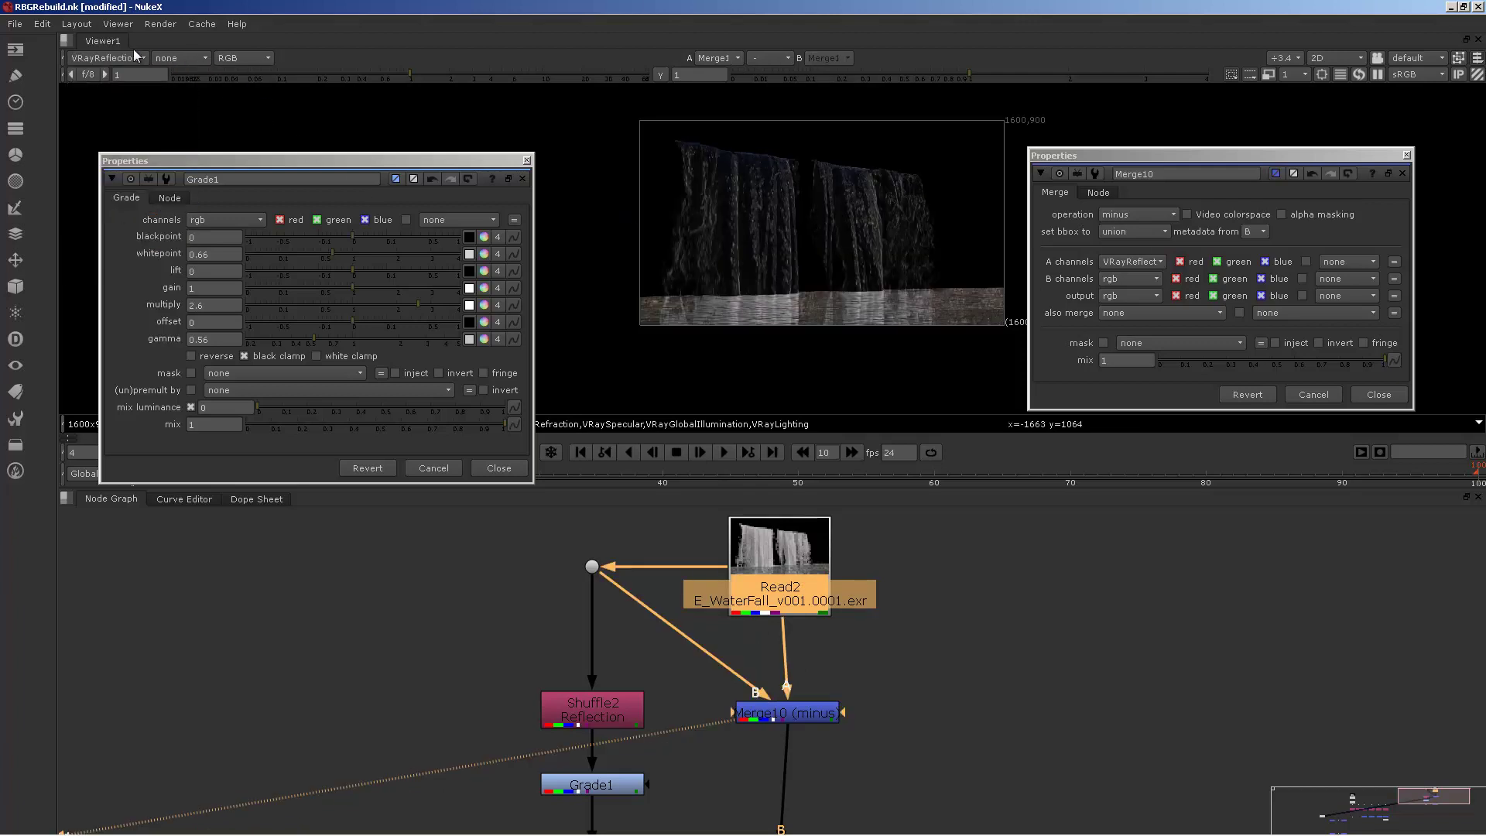
{"action": "left_click", "coordinate": [104, 58]}
{"action": "left_click", "coordinate": [94, 89]}
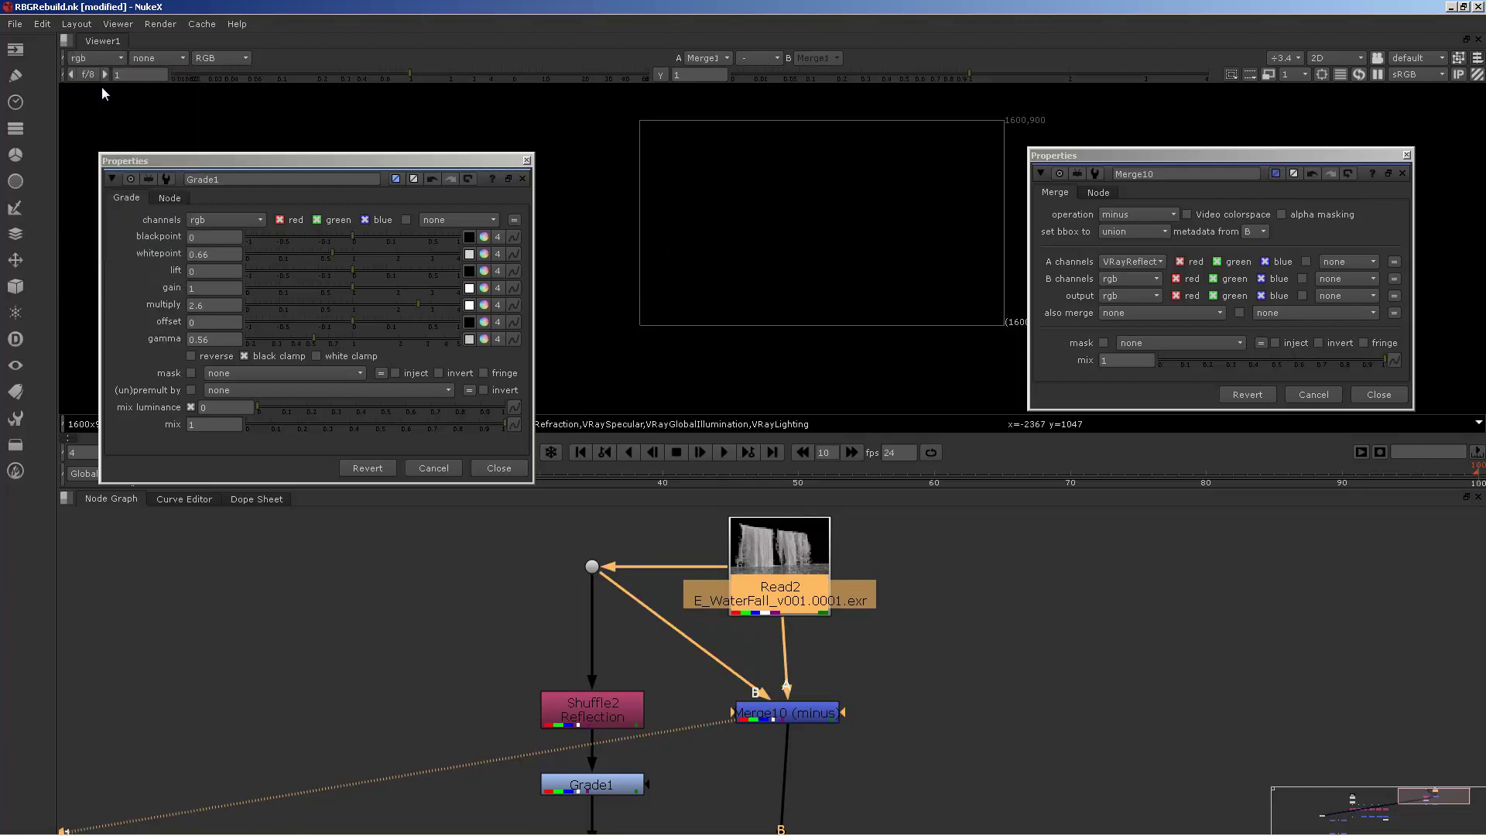
Connect Merge10's B input to the Shuffle2 Reflection node and set its A channels to rgb.
{"action": "left_click", "coordinate": [614, 732]}
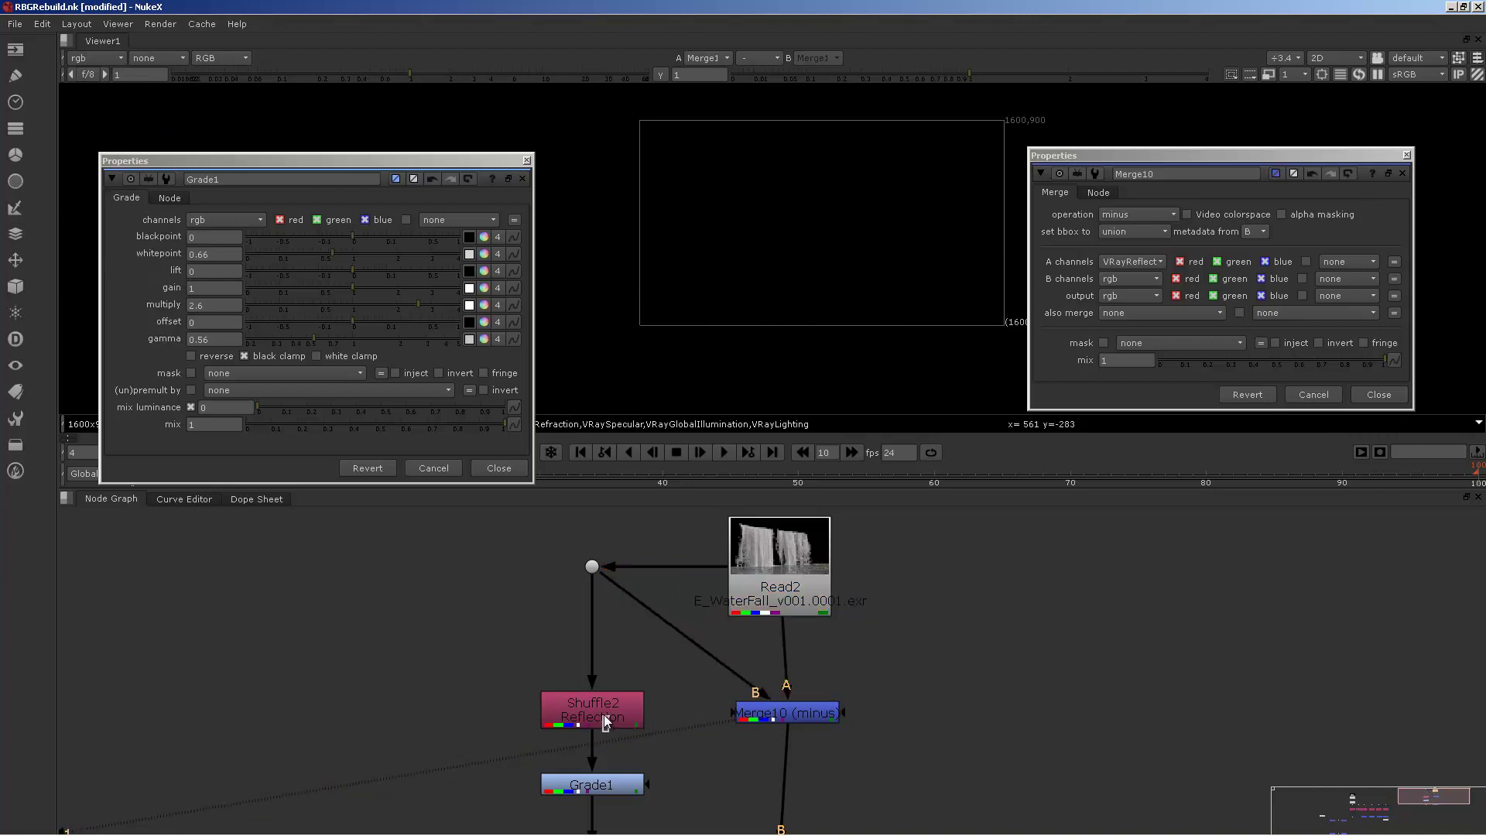
{"action": "left_click_drag", "start_coordinate": [594, 577], "coordinate": [601, 714]}
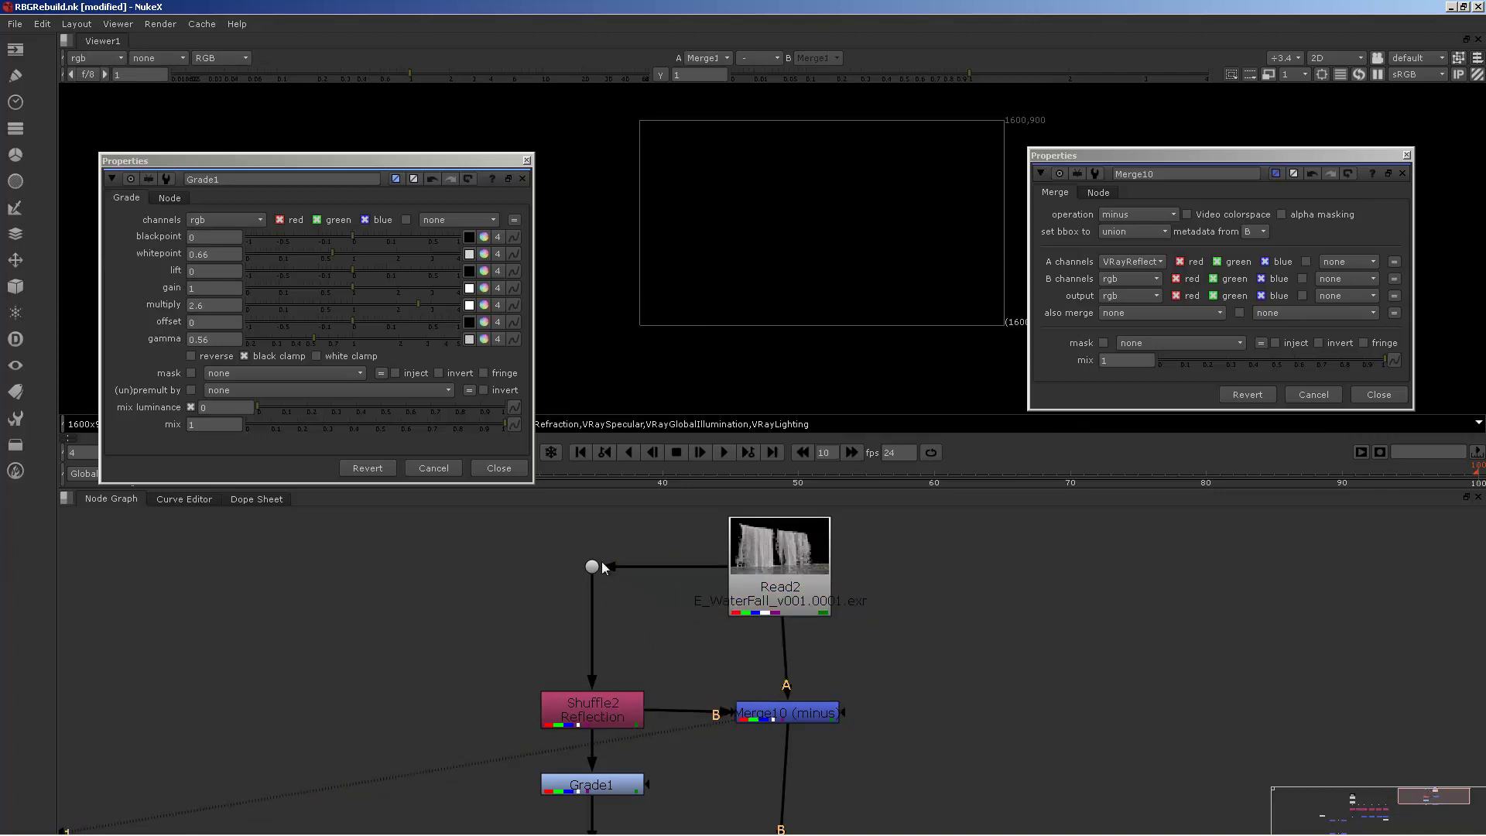
{"action": "left_click", "coordinate": [773, 716]}
{"action": "left_click", "coordinate": [1132, 274]}
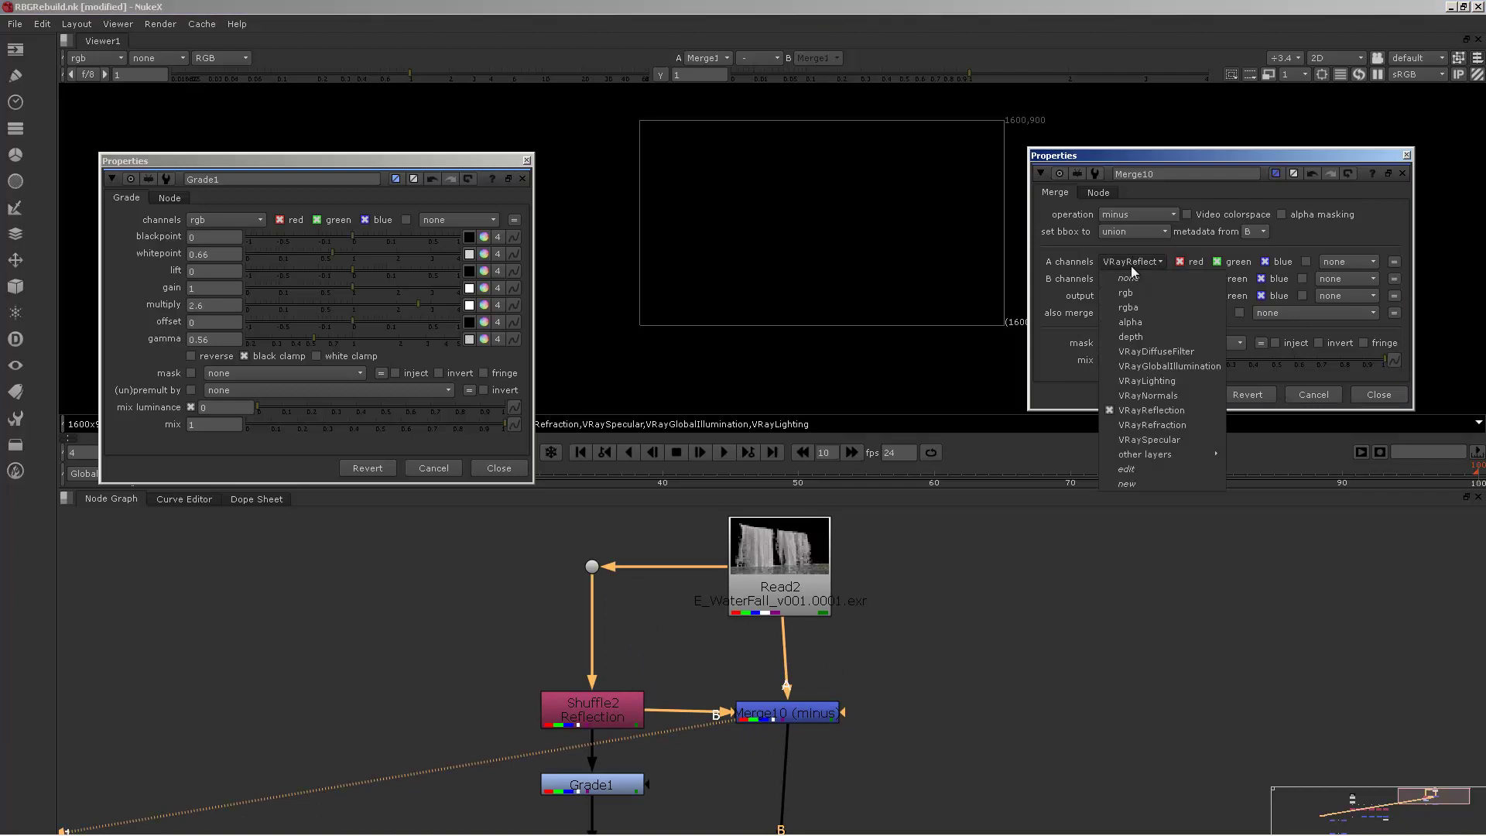
{"action": "left_click", "coordinate": [1134, 298]}
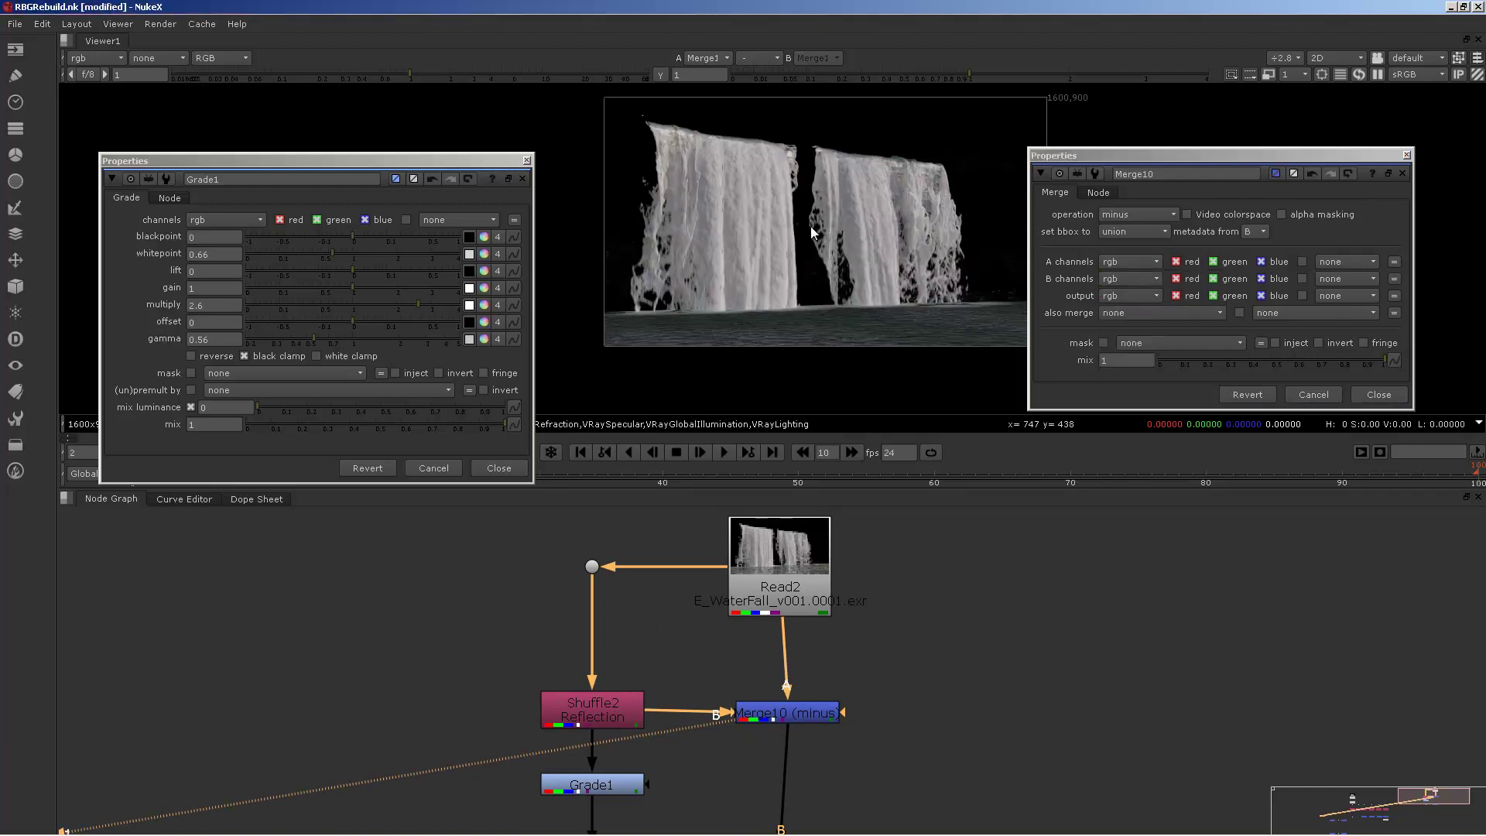
{"action": "scroll", "coordinate": [813, 240], "scroll_direction": "up", "scroll_amount": 3}
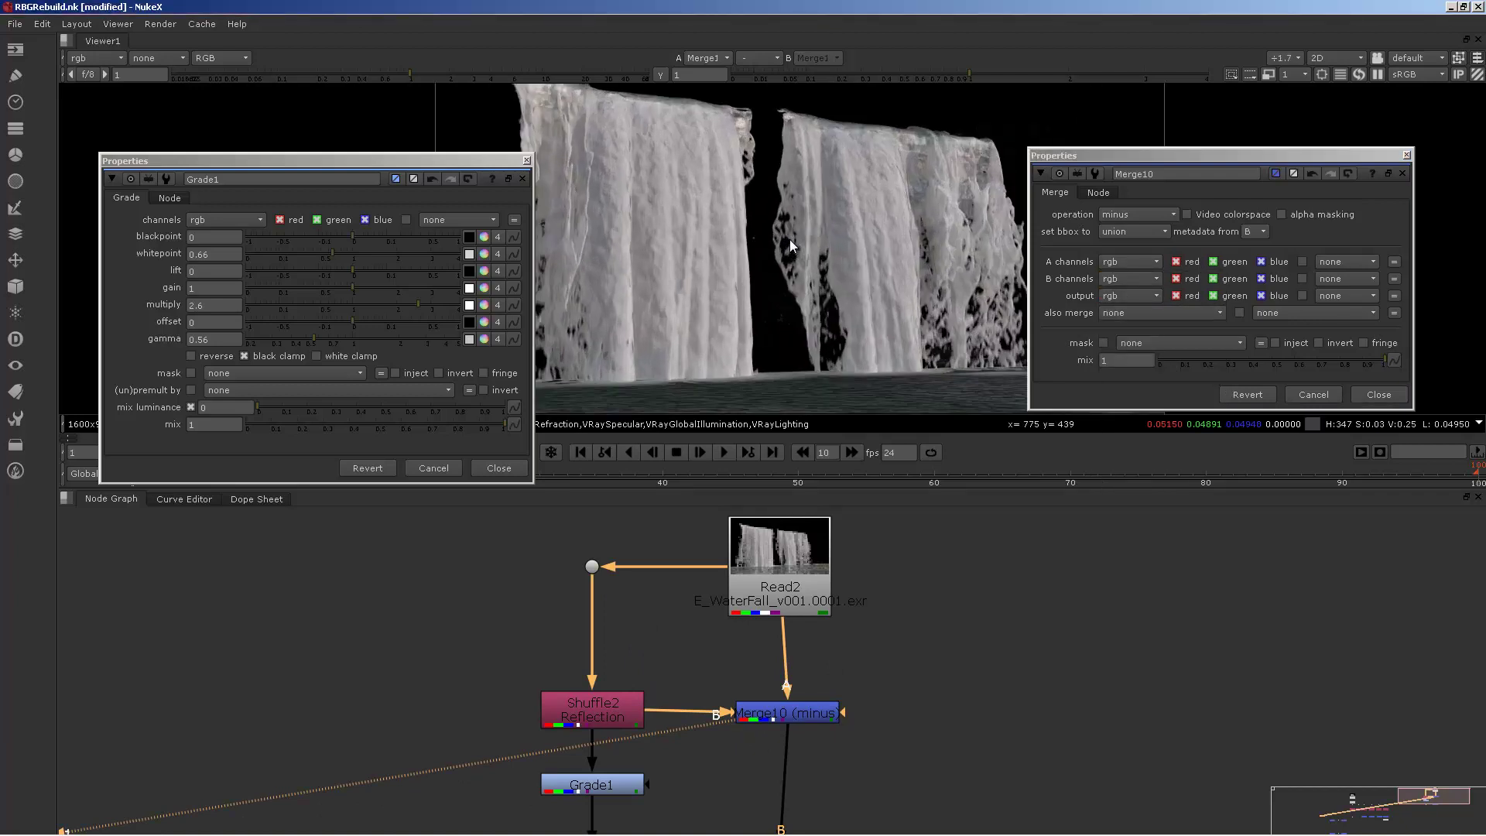
Open the Shuffle2 Reflection node's properties to check its channel routing against Merge10's channel settings, and close them.
{"action": "left_click", "coordinate": [770, 577]}
{"action": "left_click", "coordinate": [593, 713]}
{"action": "double_click", "coordinate": [593, 713]}
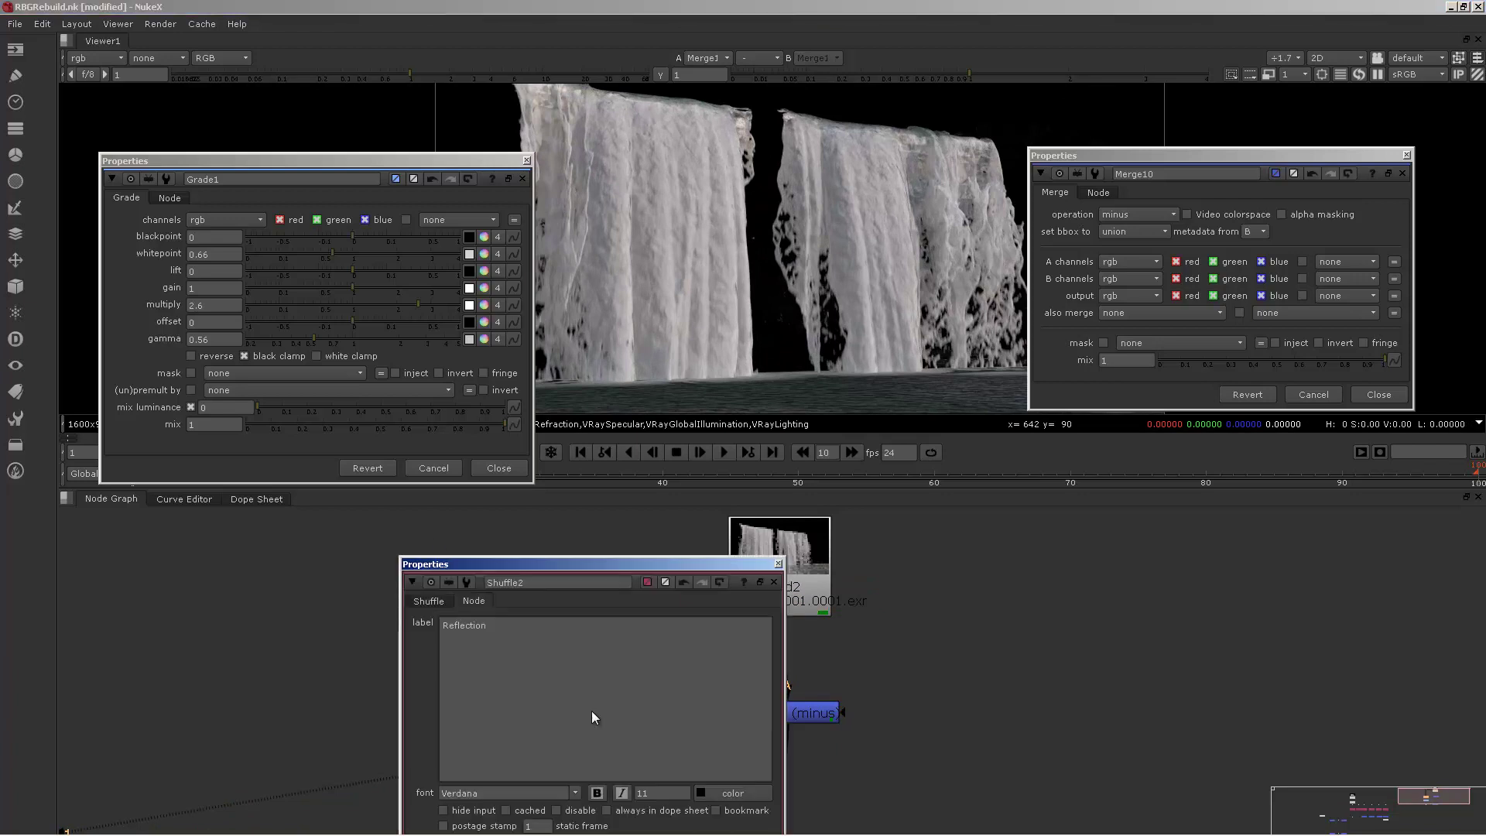
{"action": "left_click_drag", "start_coordinate": [447, 567], "coordinate": [275, 374]}
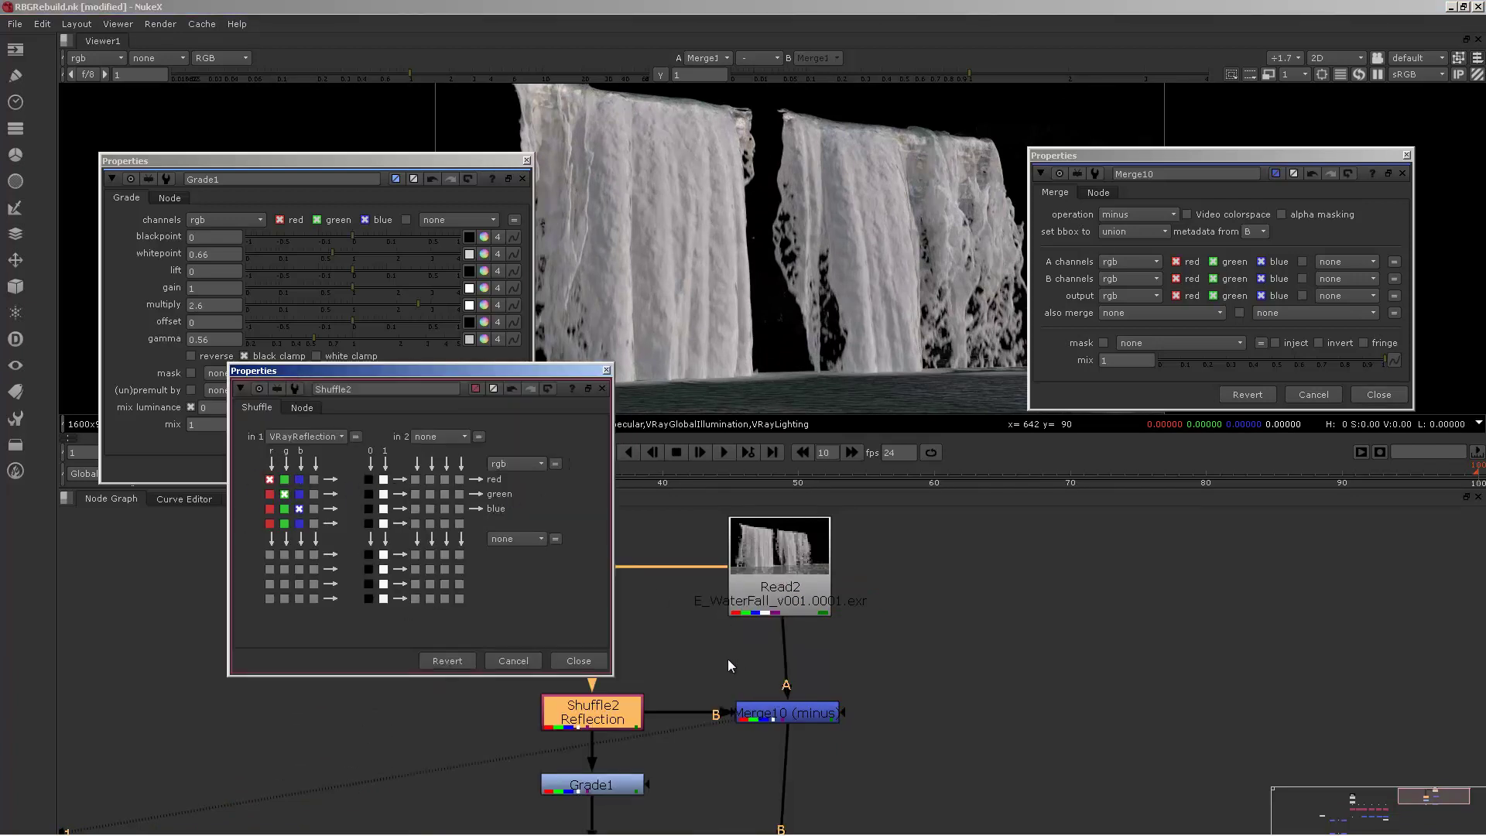
{"action": "left_click", "coordinate": [784, 714]}
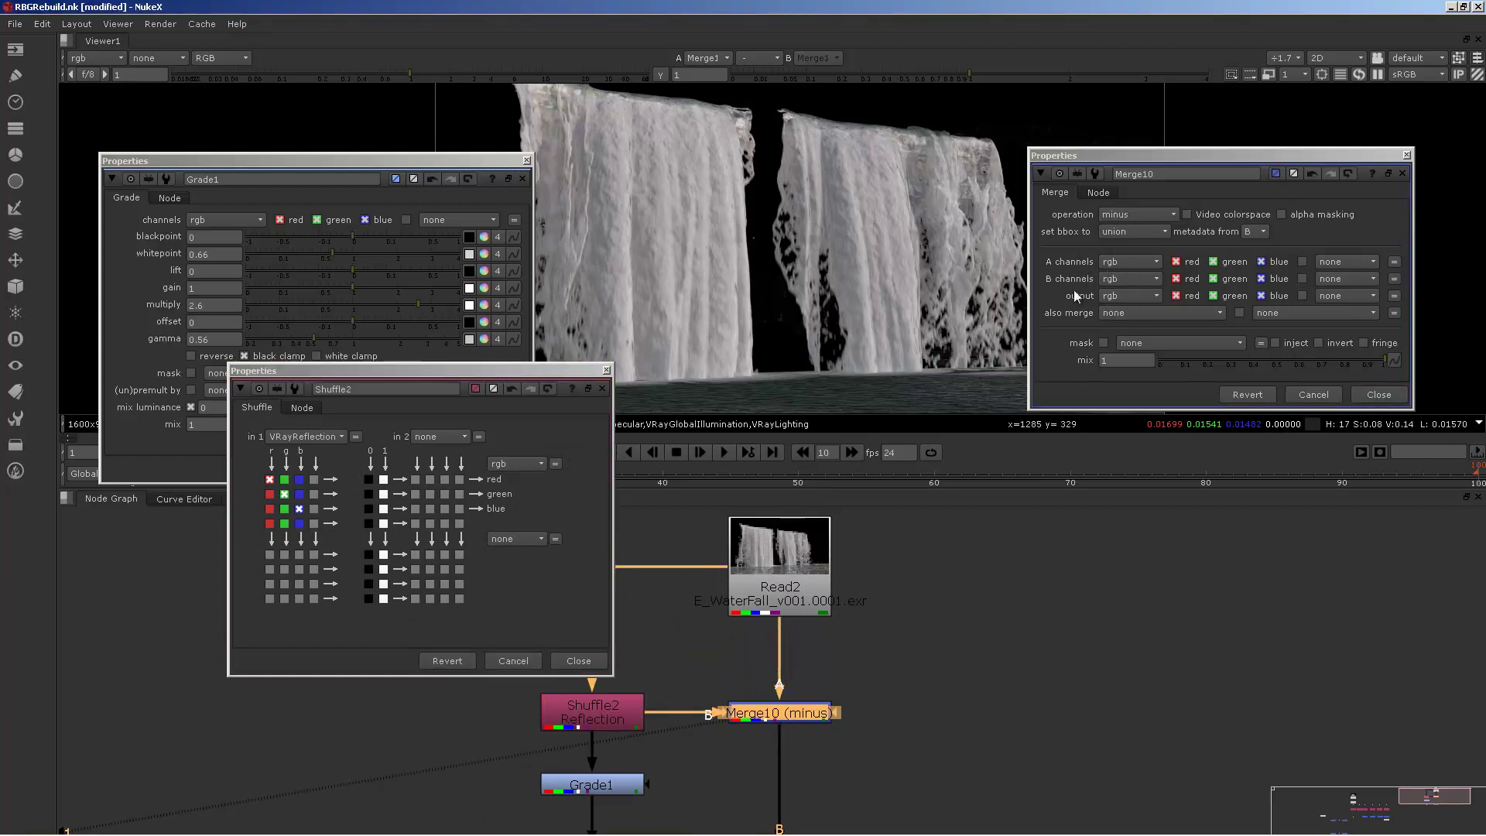
{"action": "left_click", "coordinate": [611, 374]}
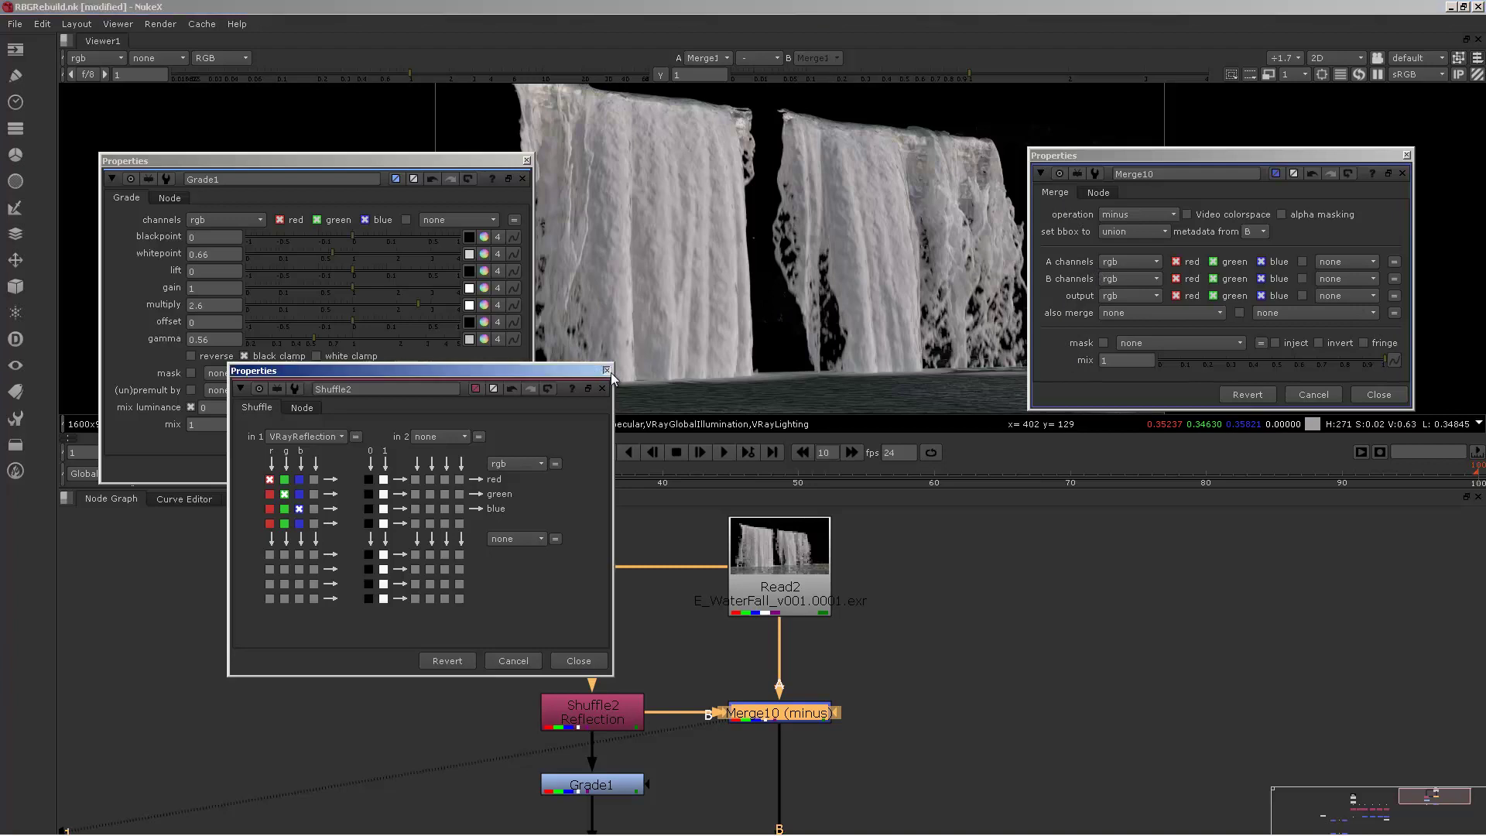
{"action": "left_click", "coordinate": [607, 370]}
View the Merge11 (plus) output in the viewer.
{"action": "middle_click_drag", "start_coordinate": [830, 659], "coordinate": [843, 707]}
{"action": "left_click", "coordinate": [805, 685]}
{"action": "key", "text": "1"}
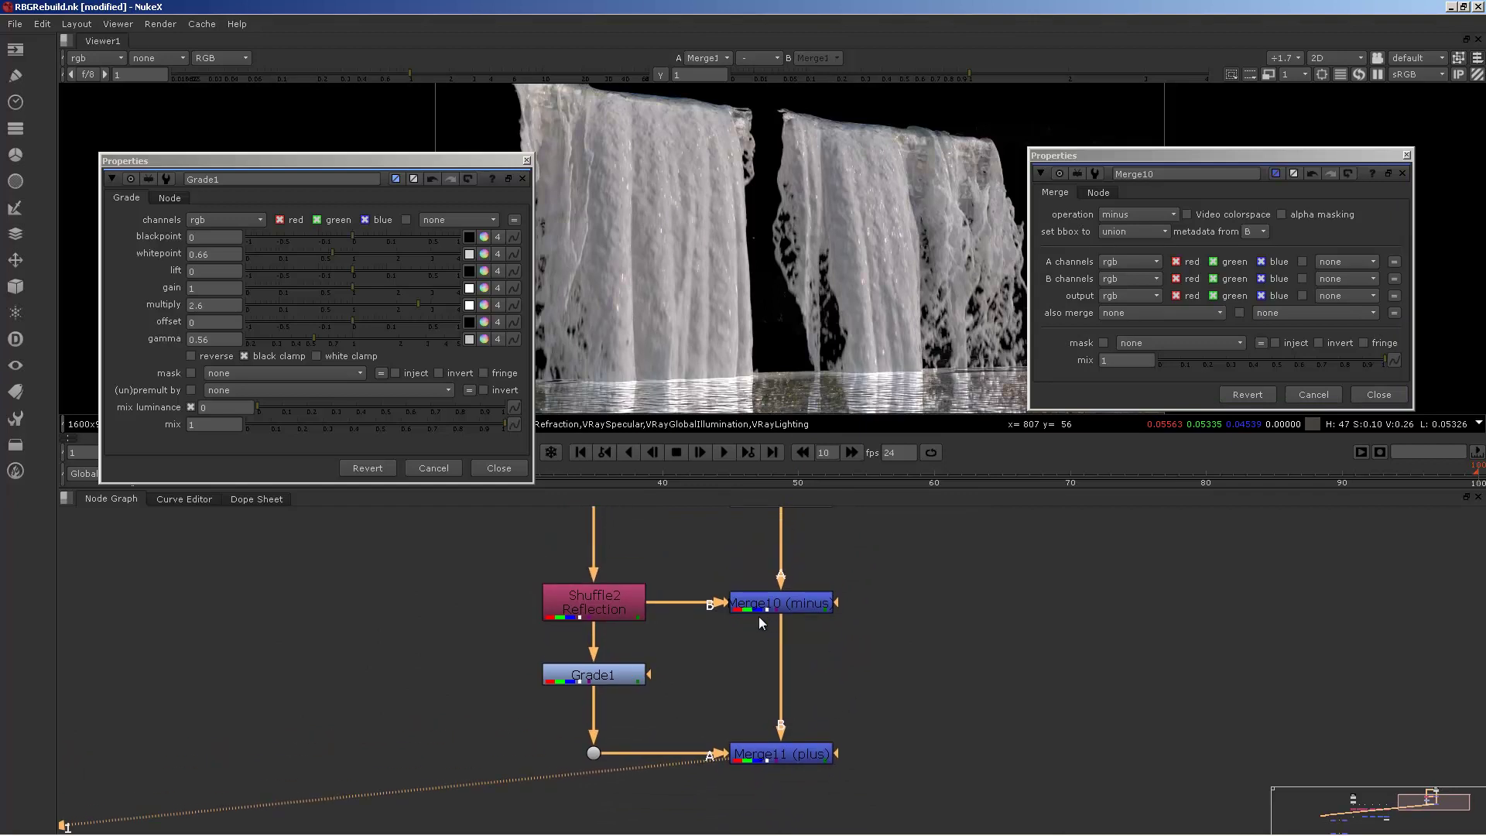
Compare the layout of the full pass rebuild under Read1 with the shorter subtract-and-add tree under Read2.
{"action": "scroll", "coordinate": [759, 616], "scroll_direction": "down", "scroll_amount": 6}
{"action": "middle_click_drag", "start_coordinate": [553, 588], "coordinate": [824, 539]}
{"action": "middle_click_drag", "start_coordinate": [1009, 499], "coordinate": [846, 726]}
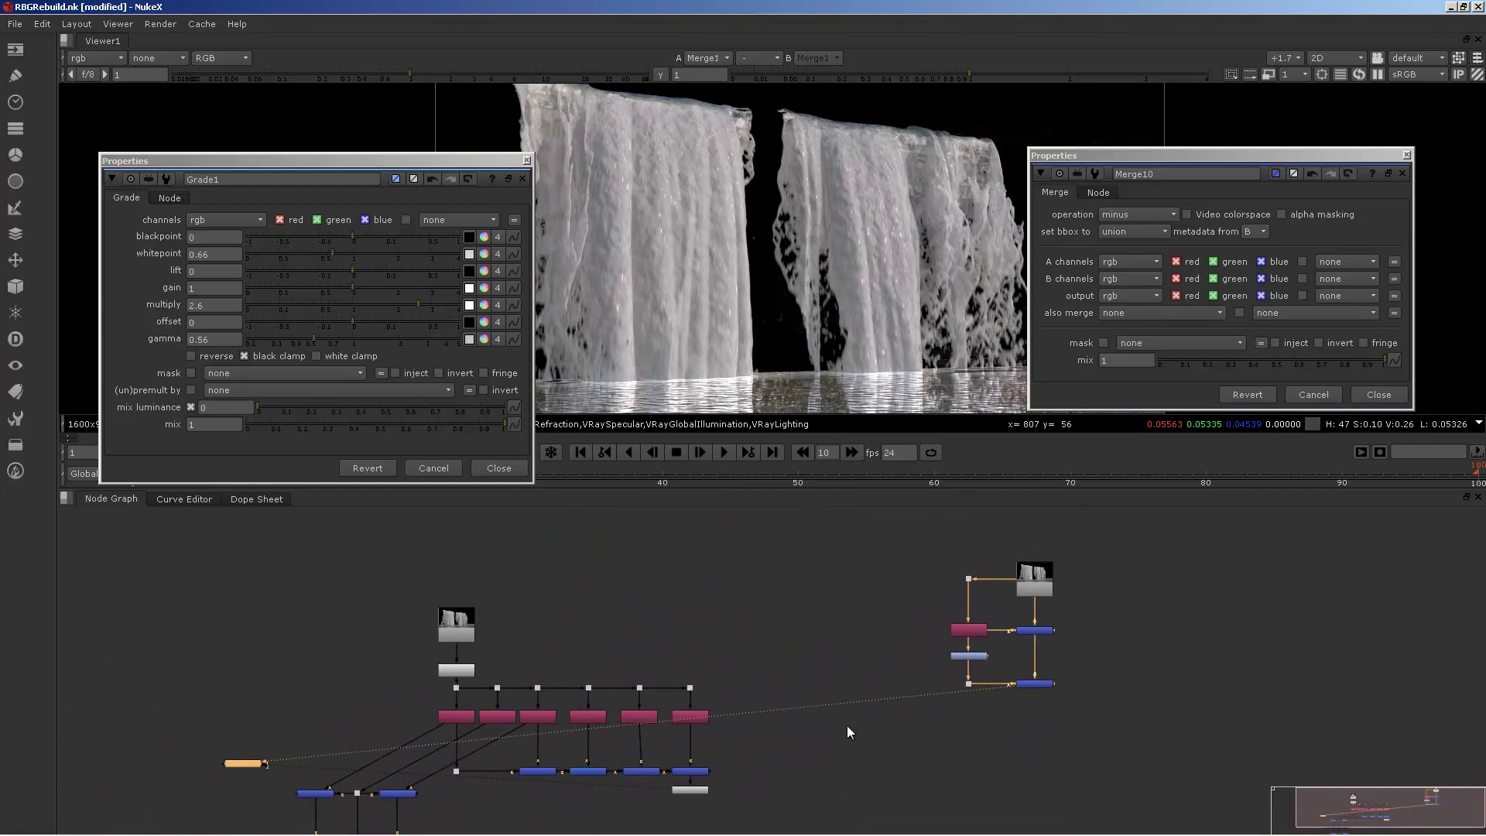
{"action": "middle_click_drag", "start_coordinate": [965, 663], "coordinate": [727, 632]}
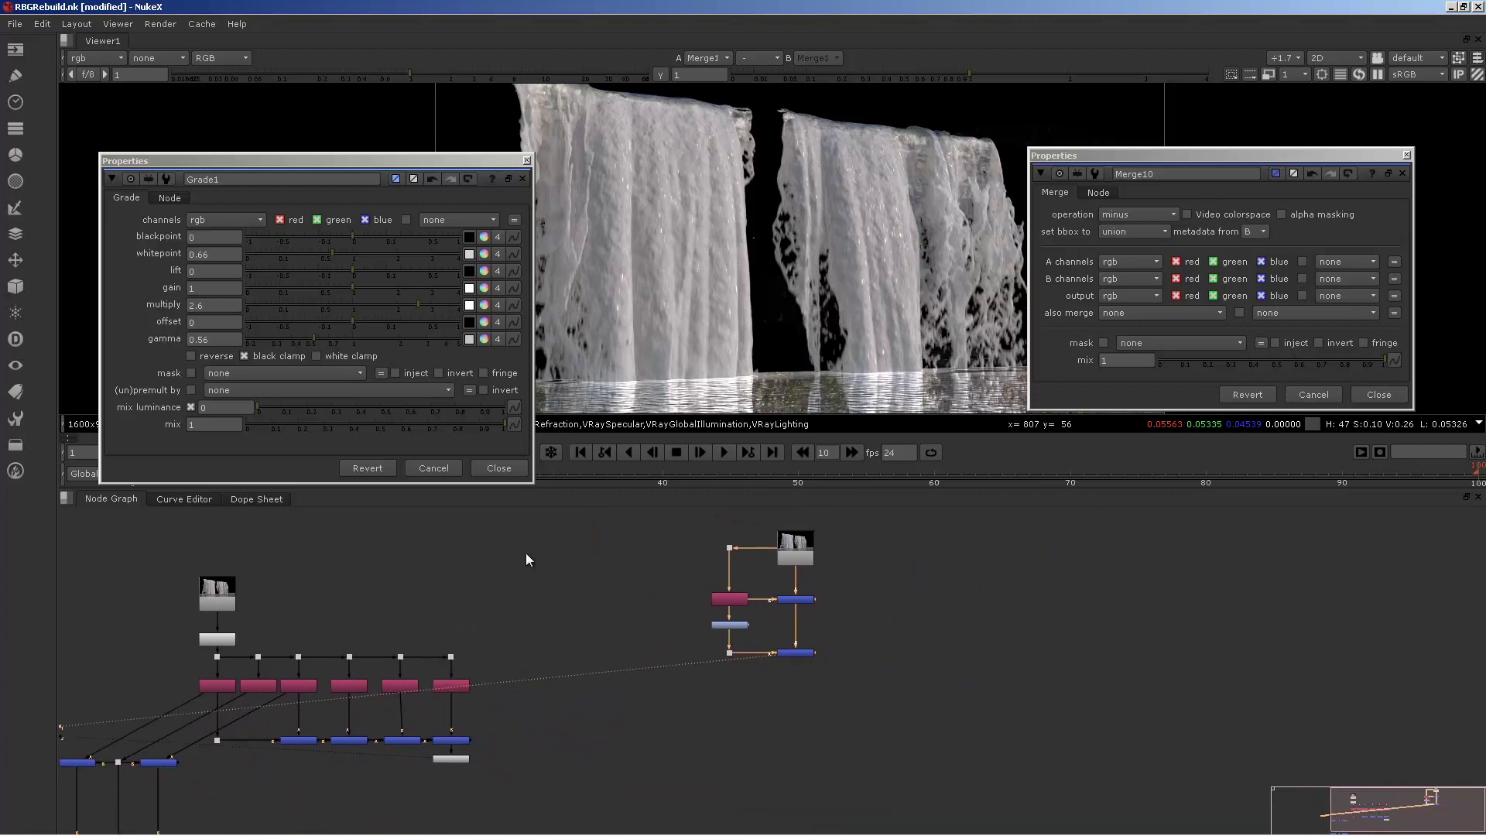
{"action": "scroll", "coordinate": [743, 558], "scroll_direction": "down", "scroll_amount": 1}
{"action": "middle_click_drag", "start_coordinate": [695, 549], "coordinate": [760, 562]}
{"action": "scroll", "coordinate": [760, 562], "scroll_direction": "up", "scroll_amount": 2}
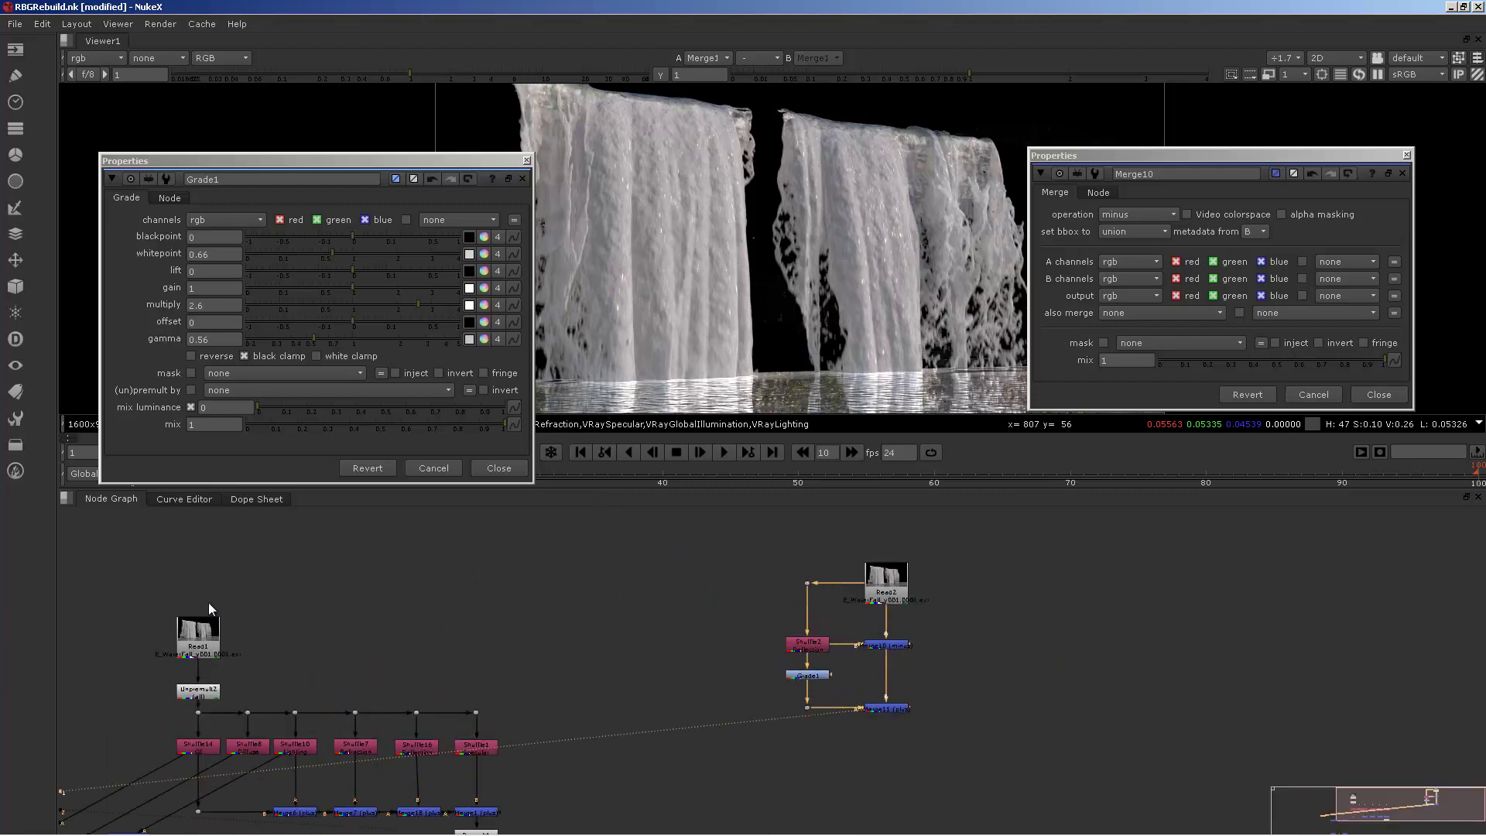
{"action": "middle_click_drag", "start_coordinate": [207, 602], "coordinate": [302, 555]}
{"action": "left_click_drag", "start_coordinate": [241, 551], "coordinate": [610, 802]}
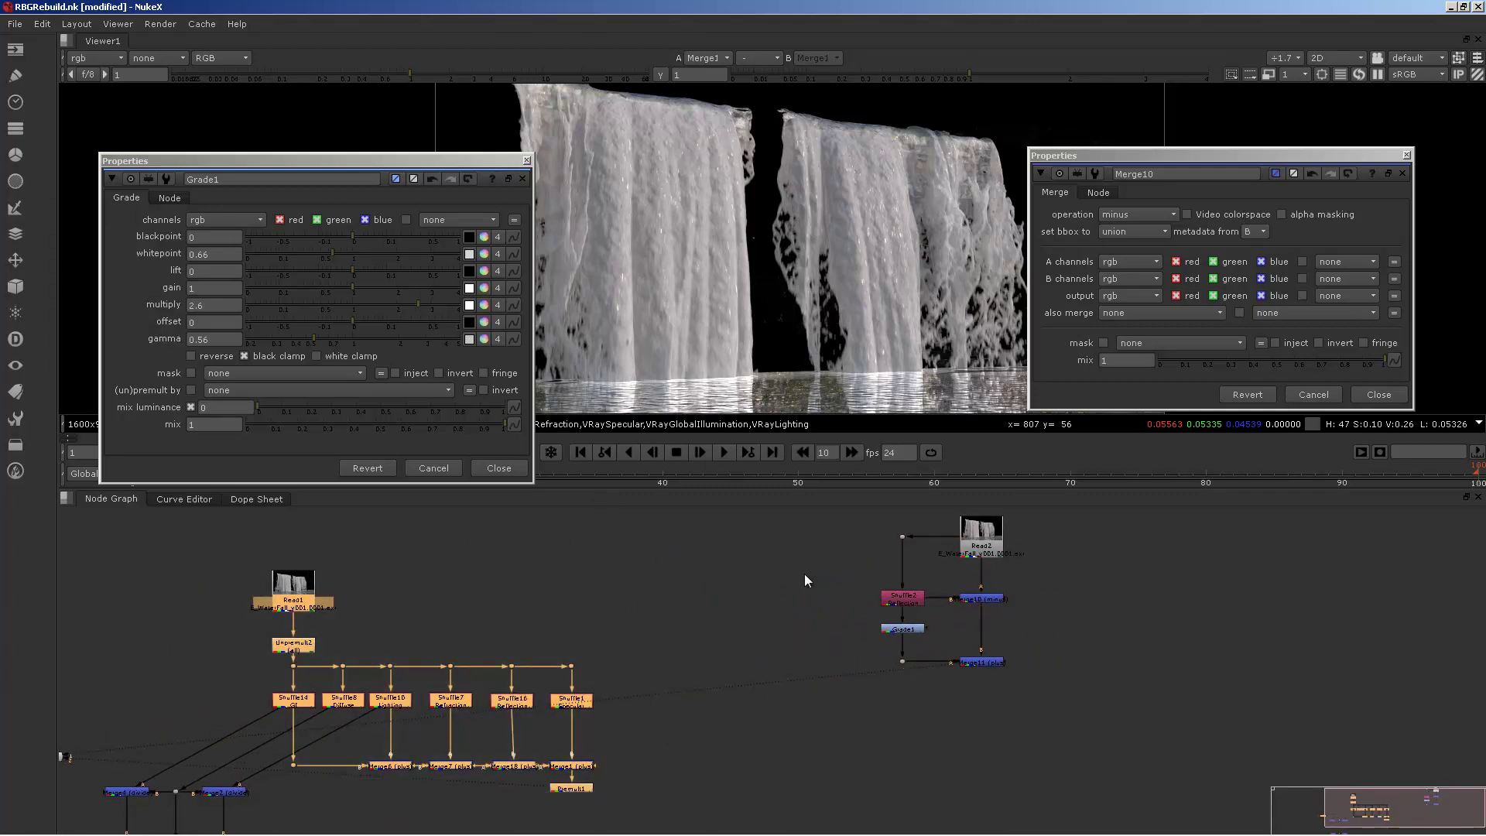
{"action": "middle_click_drag", "start_coordinate": [805, 580], "coordinate": [767, 621]}
{"action": "left_click_drag", "start_coordinate": [815, 553], "coordinate": [987, 734]}
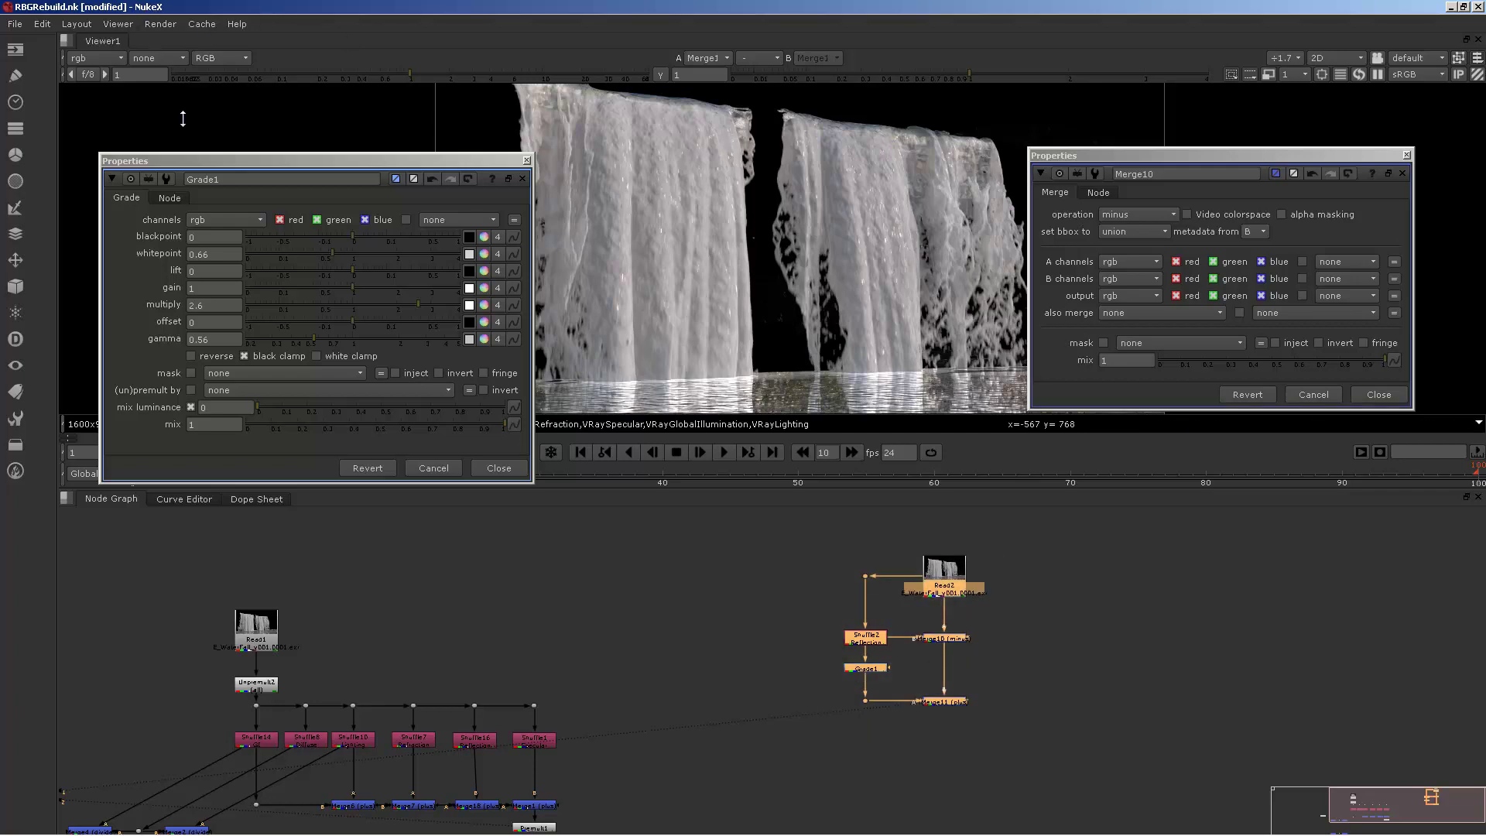
Switch to the CGSociety_Workshop_v005.nk script and float its Properties pane to free up the workspace.
{"action": "left_click", "coordinate": [257, 819]}
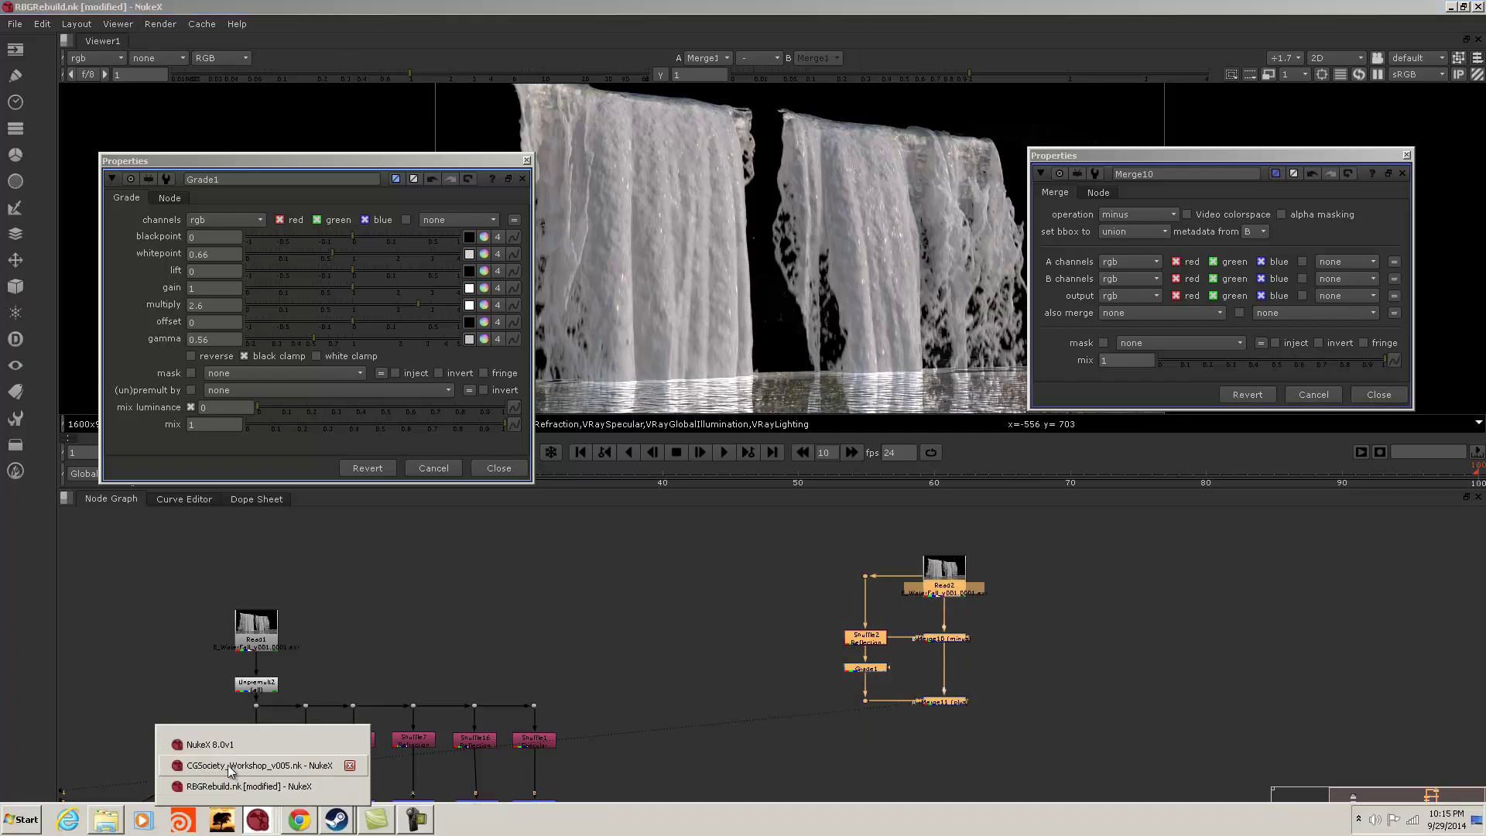
{"action": "left_click", "coordinate": [228, 766]}
{"action": "scroll", "coordinate": [656, 654], "scroll_direction": "down", "scroll_amount": 3}
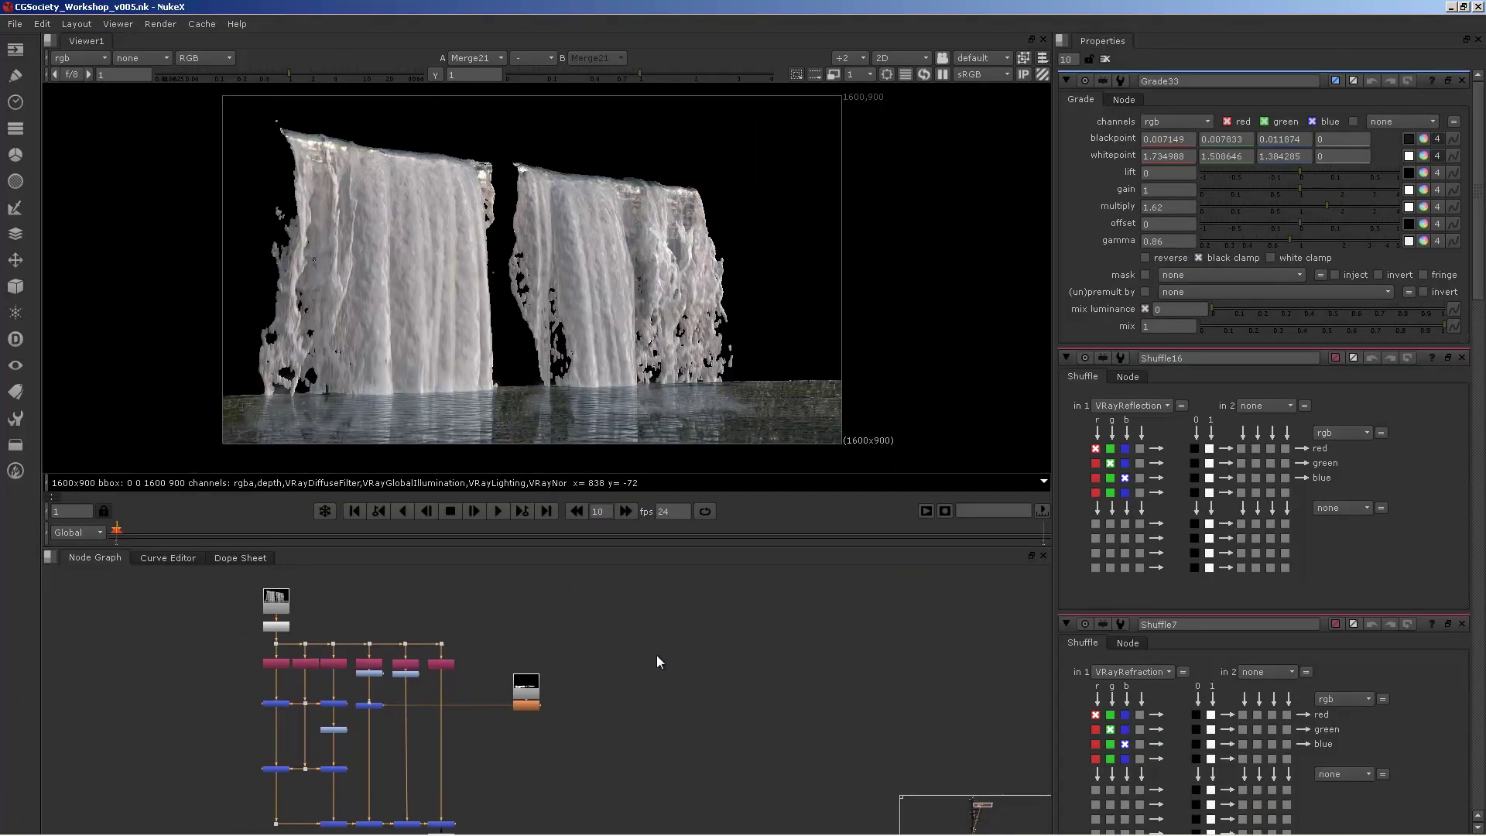
{"action": "middle_click_drag", "start_coordinate": [627, 694], "coordinate": [722, 694]}
{"action": "right_click", "coordinate": [1169, 41]}
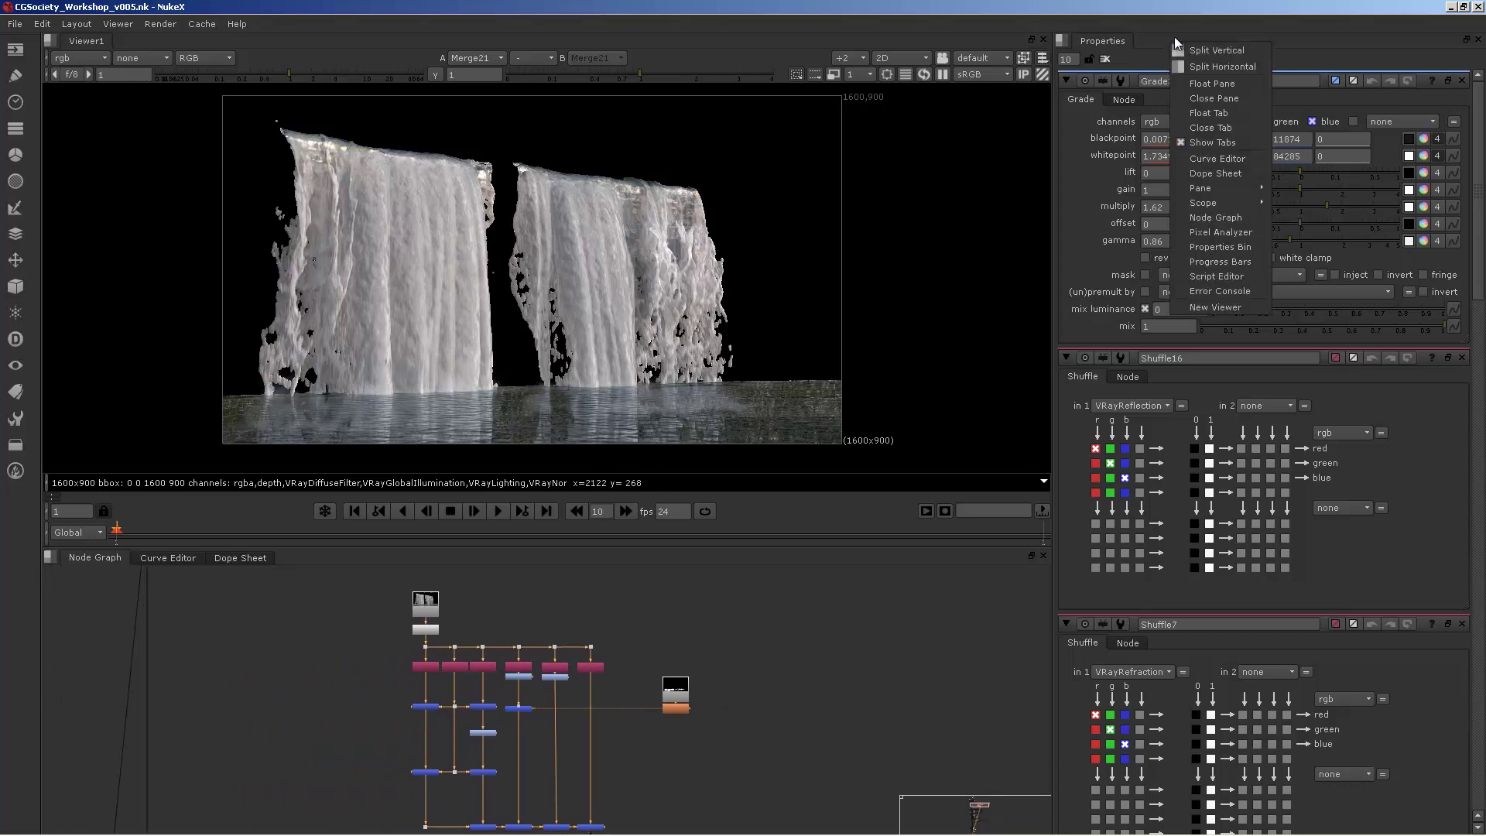
{"action": "left_click", "coordinate": [1199, 86]}
Enlarge the node graph and examine the workshop script's node tree, from the waterfall pass rebuild to the background branches.
{"action": "middle_click_drag", "start_coordinate": [698, 645], "coordinate": [815, 600]}
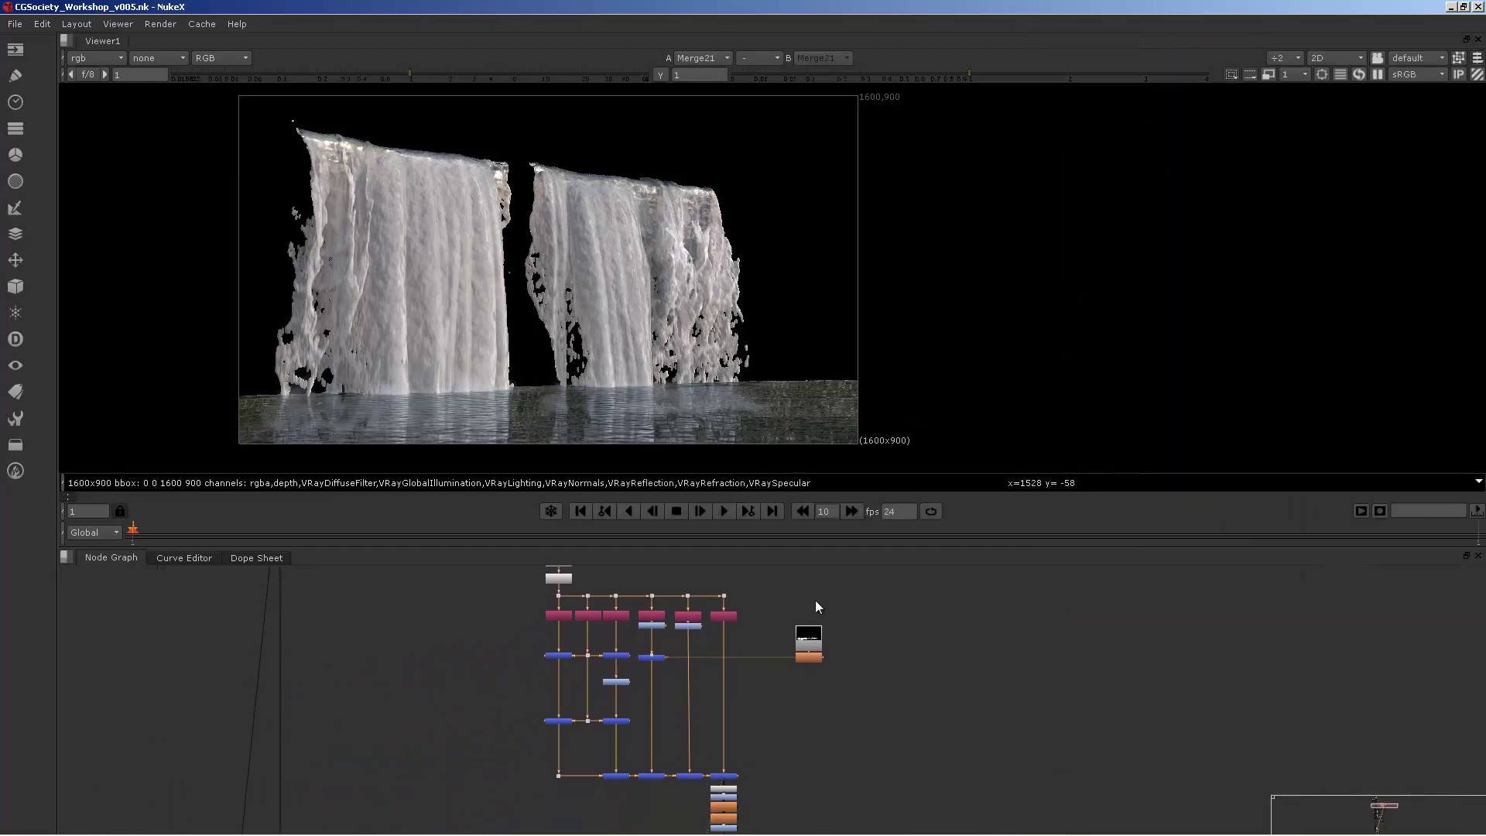
{"action": "left_click_drag", "start_coordinate": [735, 547], "coordinate": [720, 236]}
{"action": "middle_click_drag", "start_coordinate": [531, 334], "coordinate": [524, 433]}
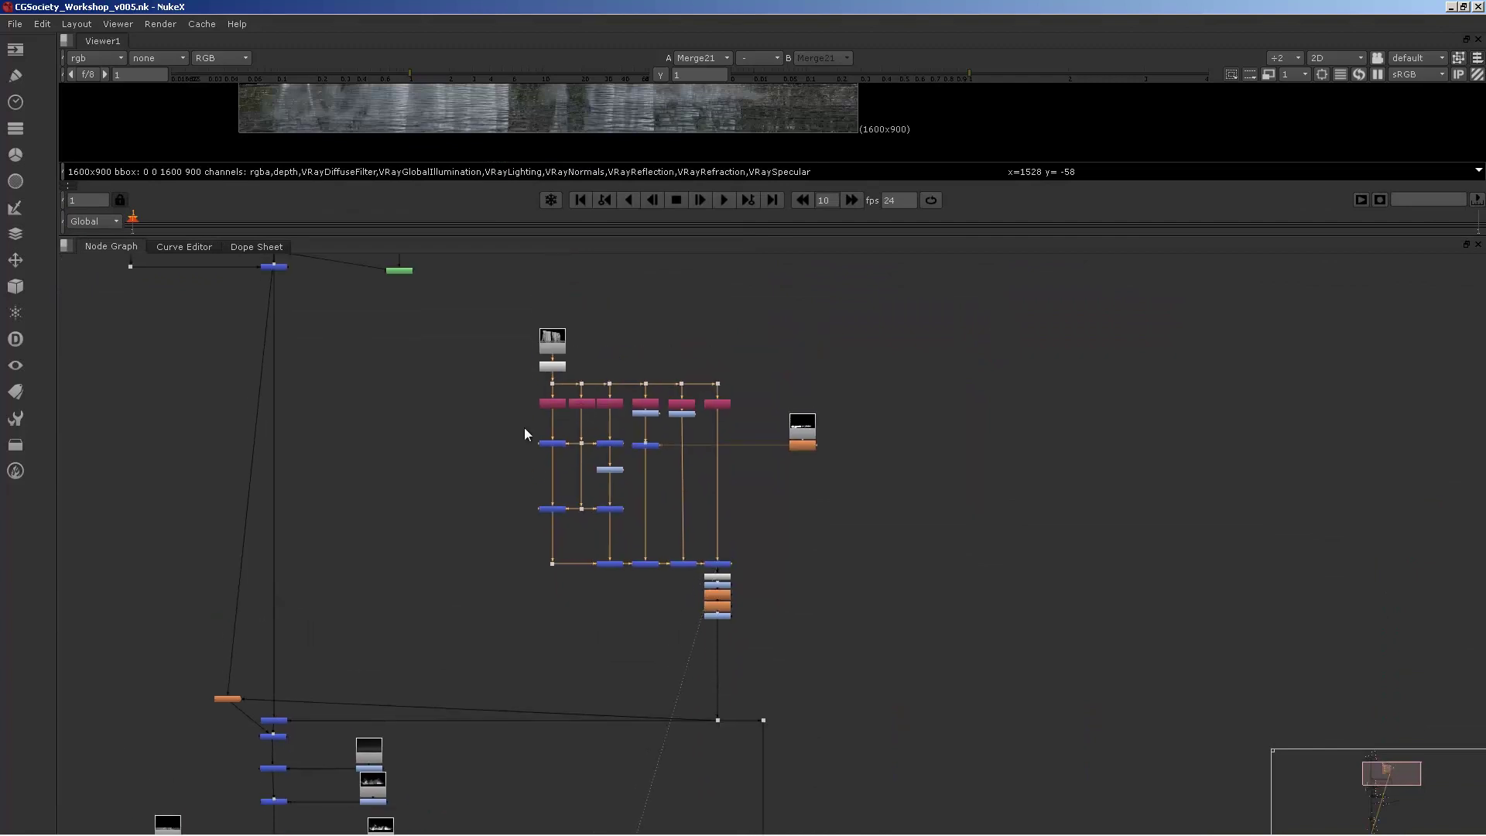
{"action": "middle_click_drag", "start_coordinate": [523, 356], "coordinate": [654, 402]}
{"action": "scroll", "coordinate": [659, 449], "scroll_direction": "down", "scroll_amount": 9}
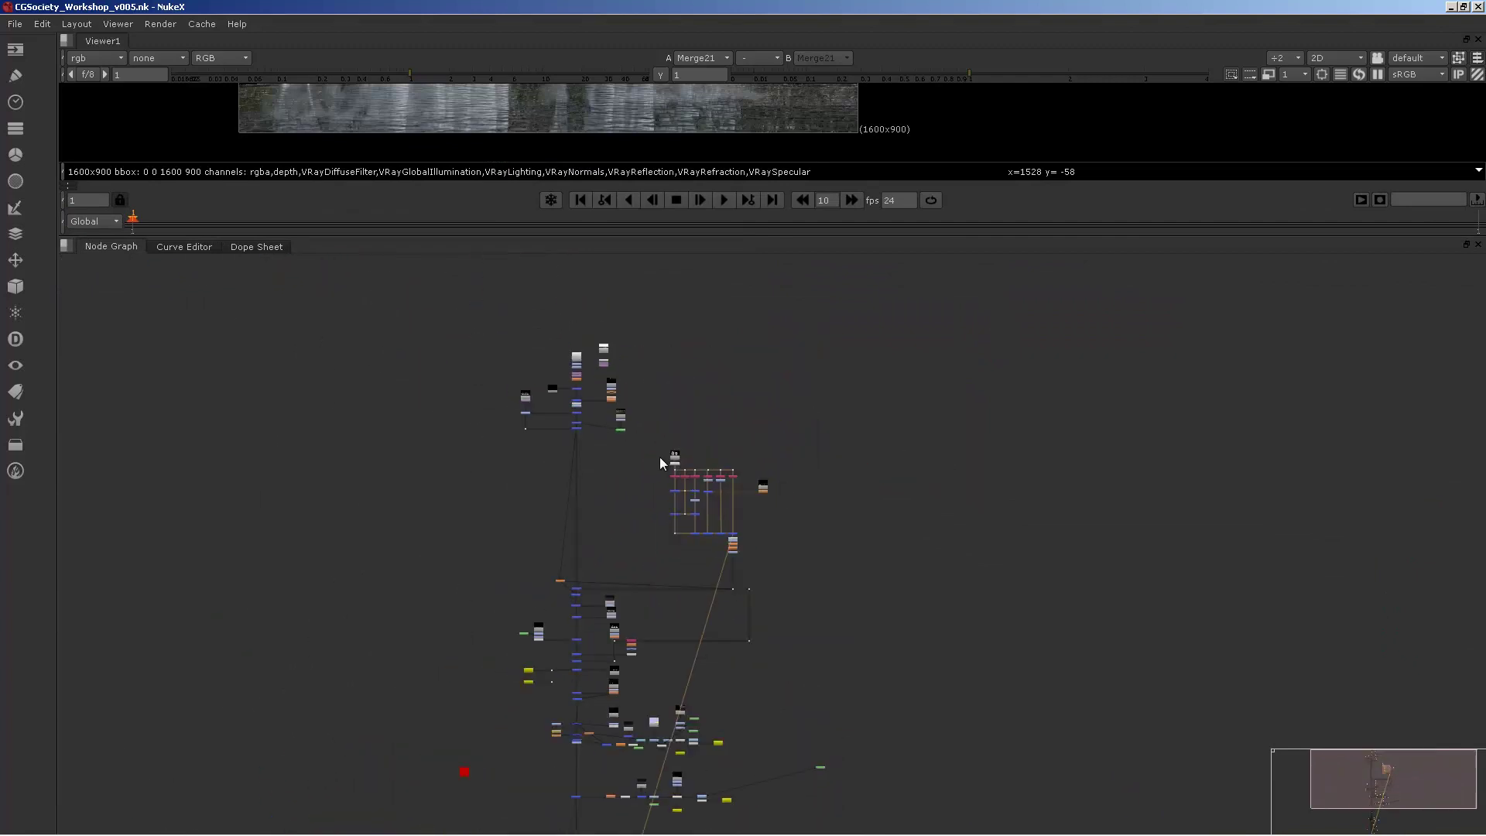
{"action": "middle_click_drag", "start_coordinate": [658, 454], "coordinate": [625, 388]}
{"action": "scroll", "coordinate": [603, 607], "scroll_direction": "up", "scroll_amount": 3}
{"action": "middle_click_drag", "start_coordinate": [622, 508], "coordinate": [634, 578]}
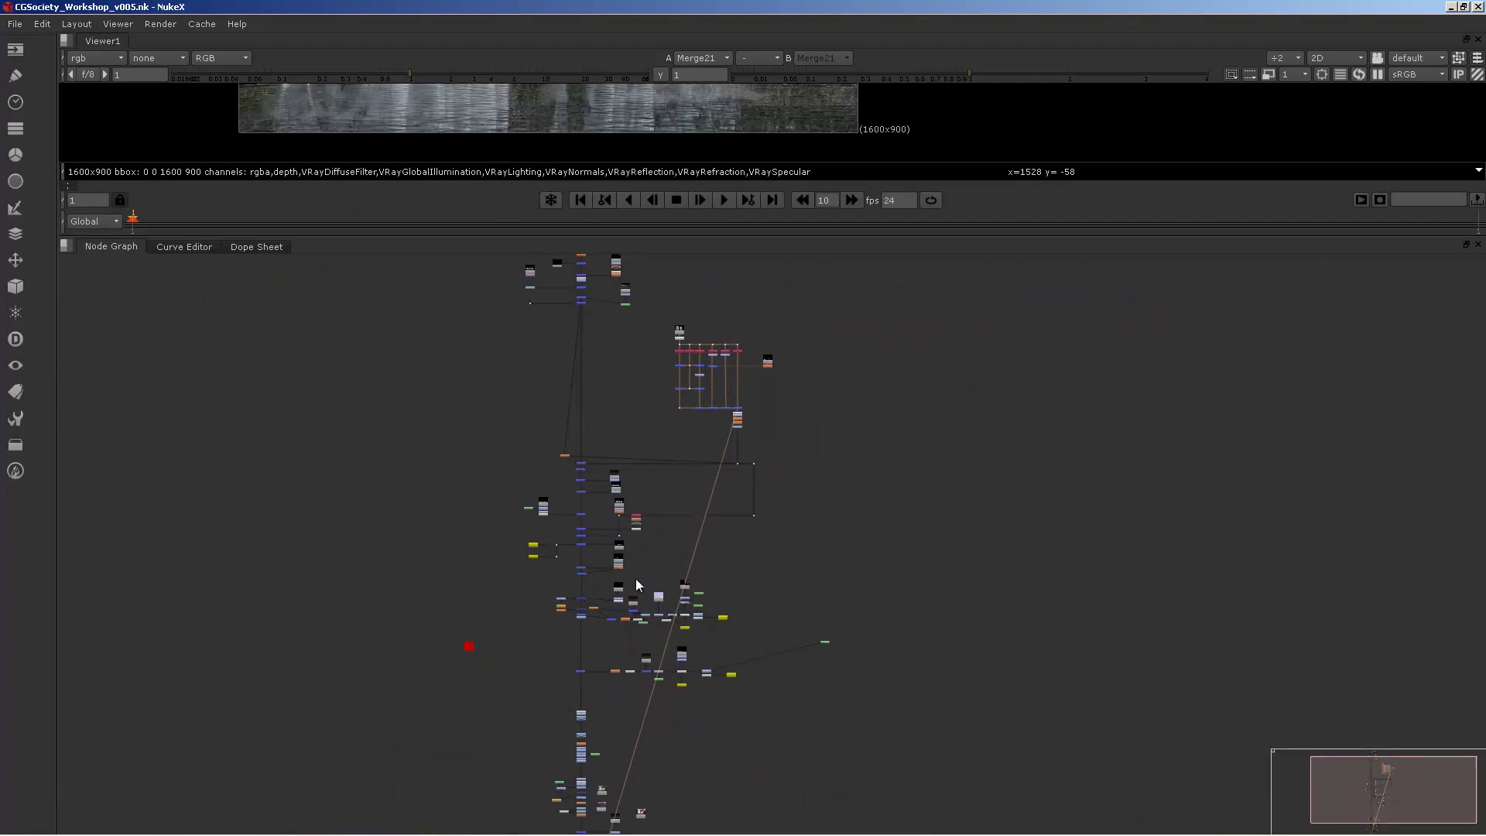
{"action": "middle_click_drag", "start_coordinate": [589, 396], "coordinate": [606, 447]}
{"action": "scroll", "coordinate": [560, 415], "scroll_direction": "up", "scroll_amount": 5}
{"action": "scroll", "coordinate": [577, 398], "scroll_direction": "up", "scroll_amount": 1}
{"action": "middle_click_drag", "start_coordinate": [686, 563], "coordinate": [673, 430]}
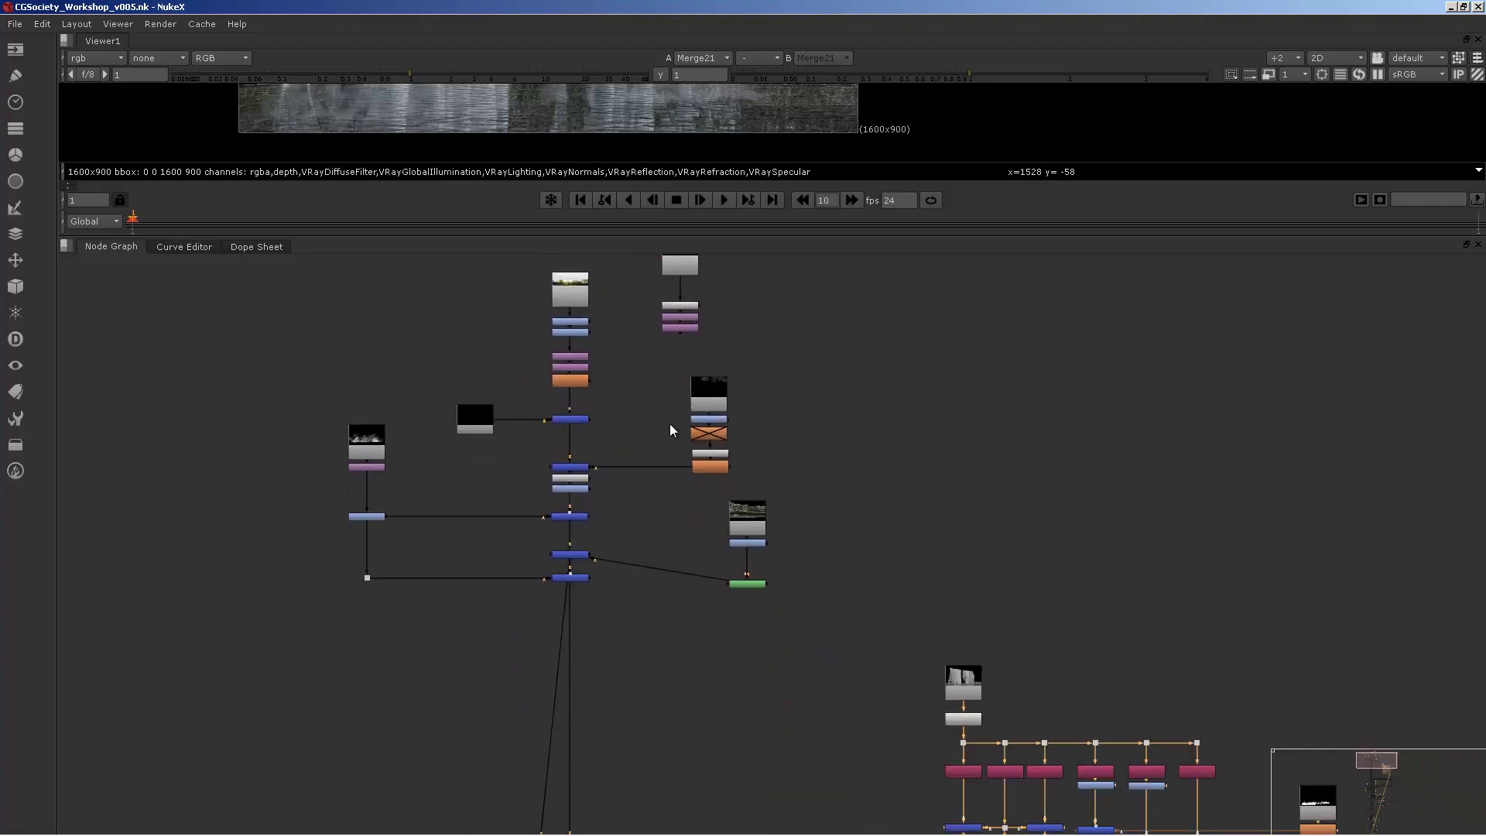
{"action": "scroll", "coordinate": [694, 554], "scroll_direction": "up", "scroll_amount": 3}
{"action": "middle_click_drag", "start_coordinate": [695, 551], "coordinate": [670, 608]}
View the Read4 cliff render in an enlarged viewer and examine it up close.
{"action": "left_click", "coordinate": [750, 550]}
{"action": "key", "text": "1"}
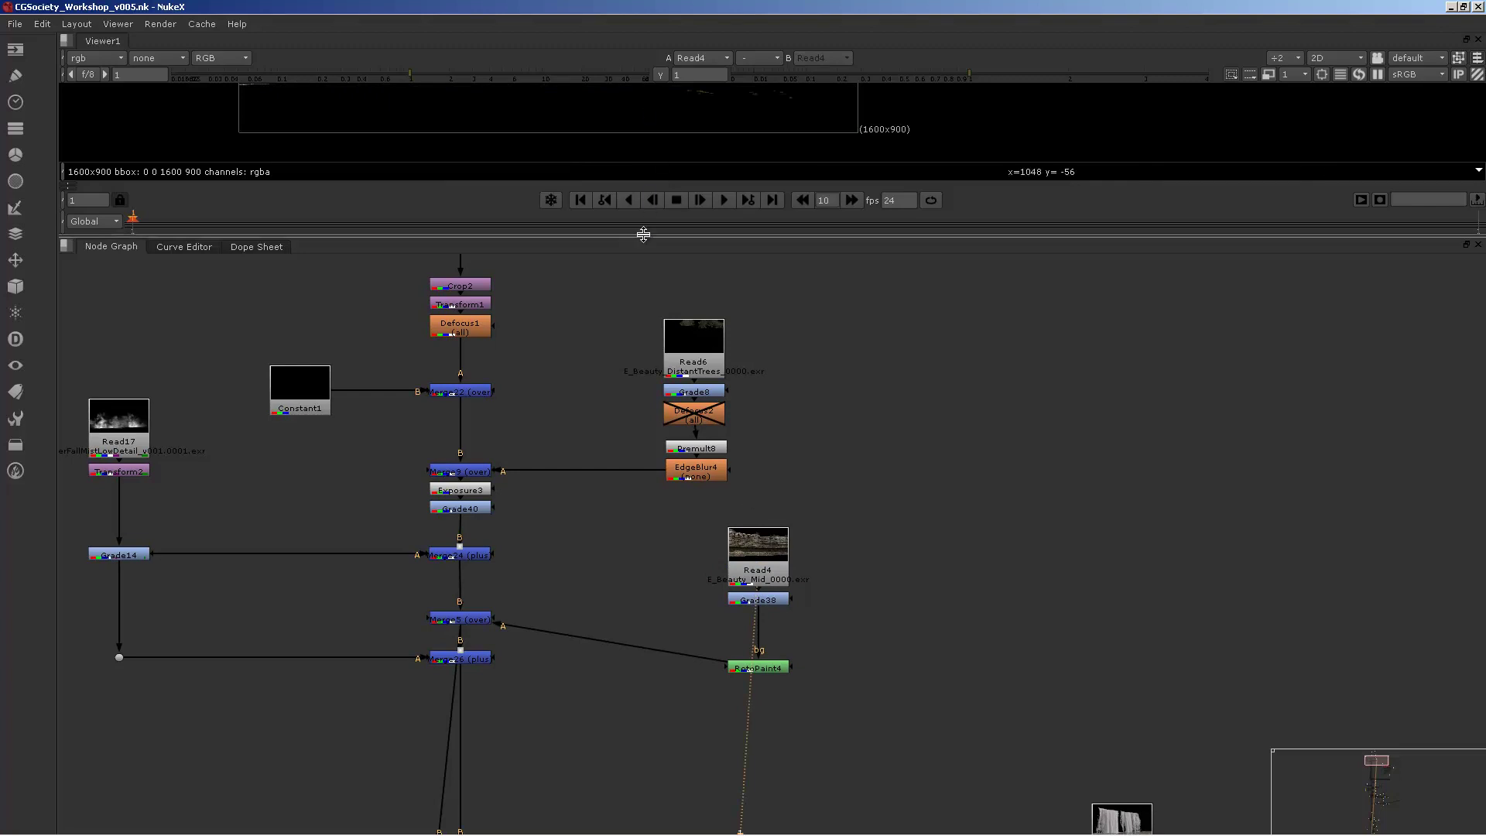
{"action": "left_click_drag", "start_coordinate": [644, 235], "coordinate": [630, 386]}
{"action": "mouse_move", "coordinate": [642, 172]}
{"action": "middle_mouse_down"}
{"action": "mouse_move", "coordinate": [659, 249]}
{"action": "mouse_move", "coordinate": [642, 200]}
{"action": "middle_mouse_up"}
{"action": "scroll", "coordinate": [658, 202], "scroll_direction": "down", "scroll_amount": 1}
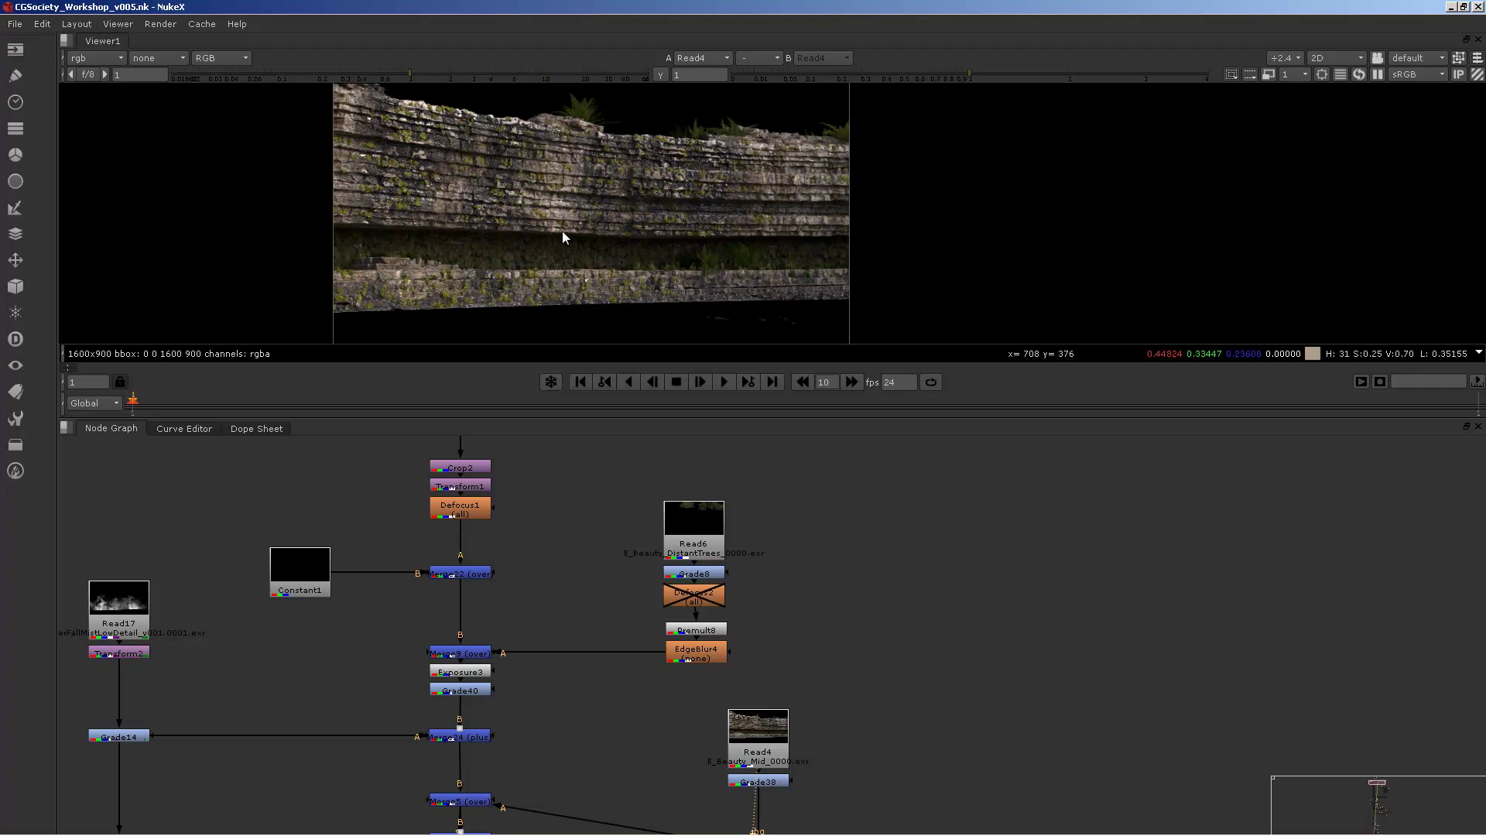
{"action": "middle_click_drag", "start_coordinate": [667, 649], "coordinate": [680, 609]}
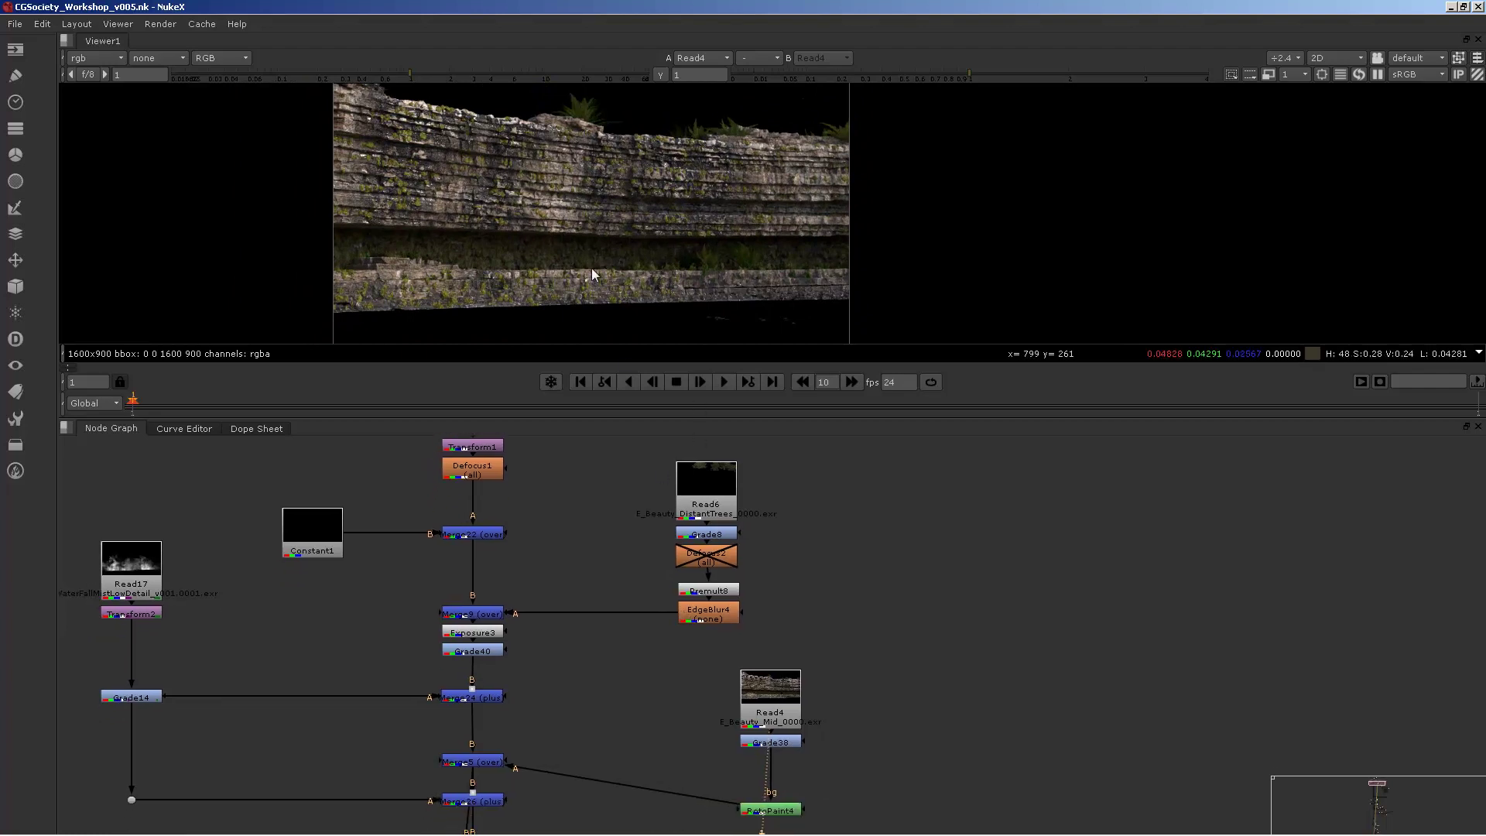
{"action": "scroll", "coordinate": [514, 218], "scroll_direction": "up", "scroll_amount": 1}
{"action": "middle_click_drag", "start_coordinate": [535, 253], "coordinate": [523, 186]}
{"action": "scroll", "coordinate": [522, 181], "scroll_direction": "up", "scroll_amount": 4}
{"action": "scroll", "coordinate": [521, 181], "scroll_direction": "down", "scroll_amount": 3}
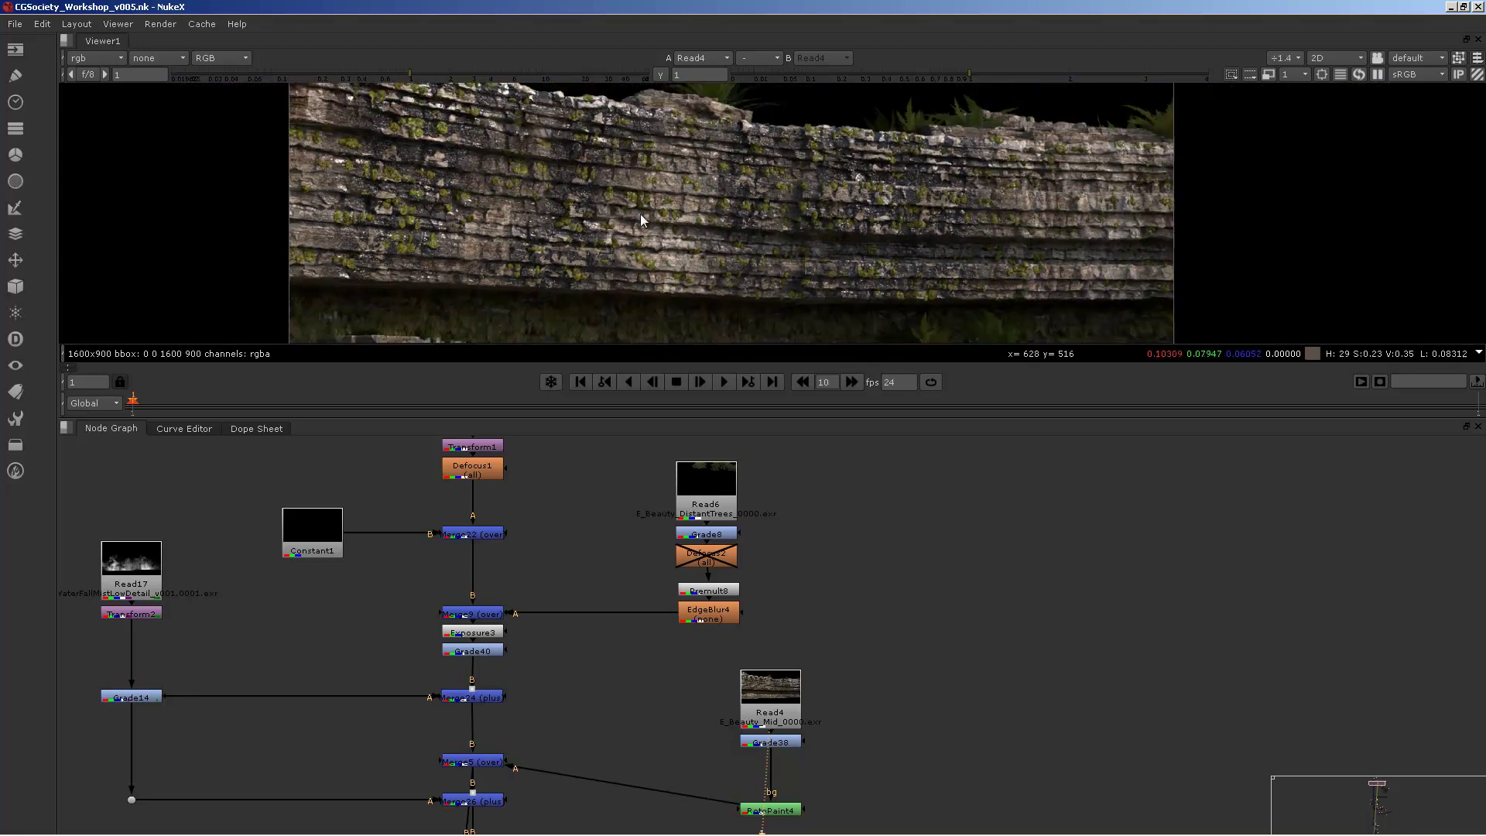
{"action": "middle_click_drag", "start_coordinate": [640, 213], "coordinate": [638, 193]}
{"action": "scroll", "coordinate": [578, 170], "scroll_direction": "up", "scroll_amount": 1}
{"action": "scroll", "coordinate": [578, 170], "scroll_direction": "down", "scroll_amount": 2}
View RotoPaint4's output, inspect the clone strokes listed in its properties, and close them.
{"action": "middle_click_drag", "start_coordinate": [629, 685], "coordinate": [731, 638]}
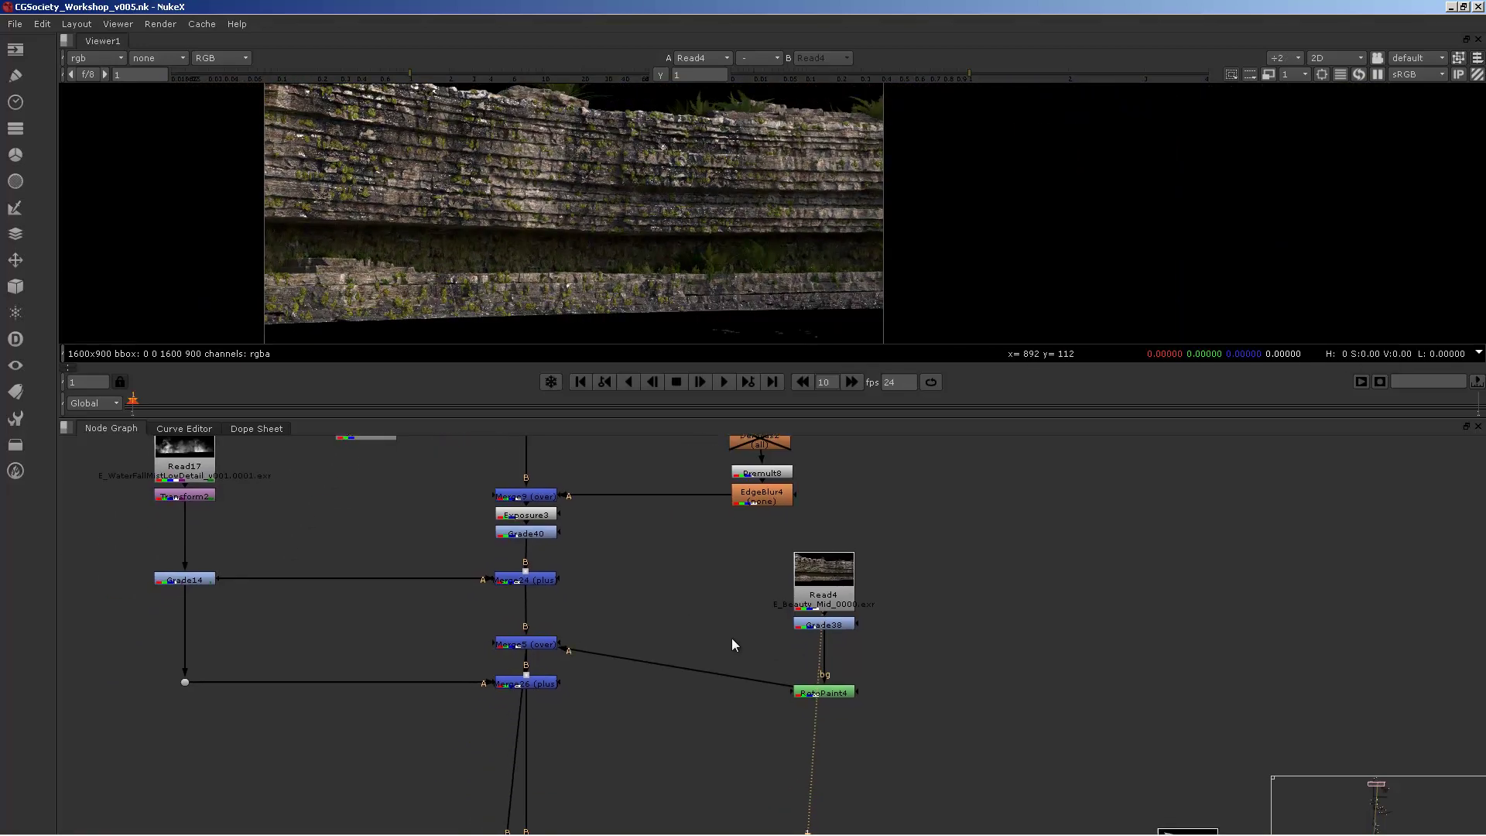
{"action": "left_click", "coordinate": [822, 692]}
{"action": "key", "text": "1"}
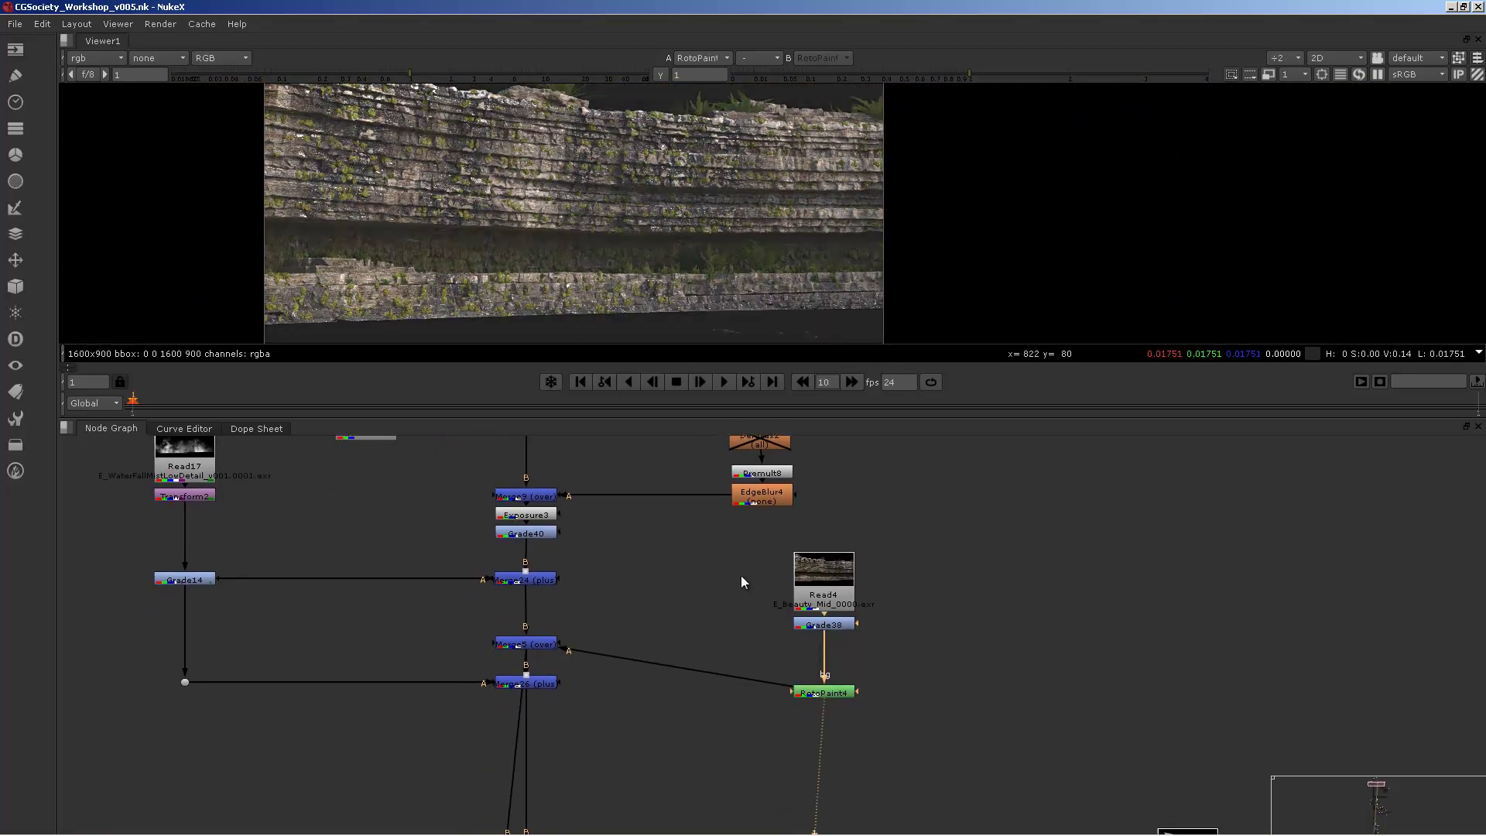
{"action": "double_click", "coordinate": [823, 693]}
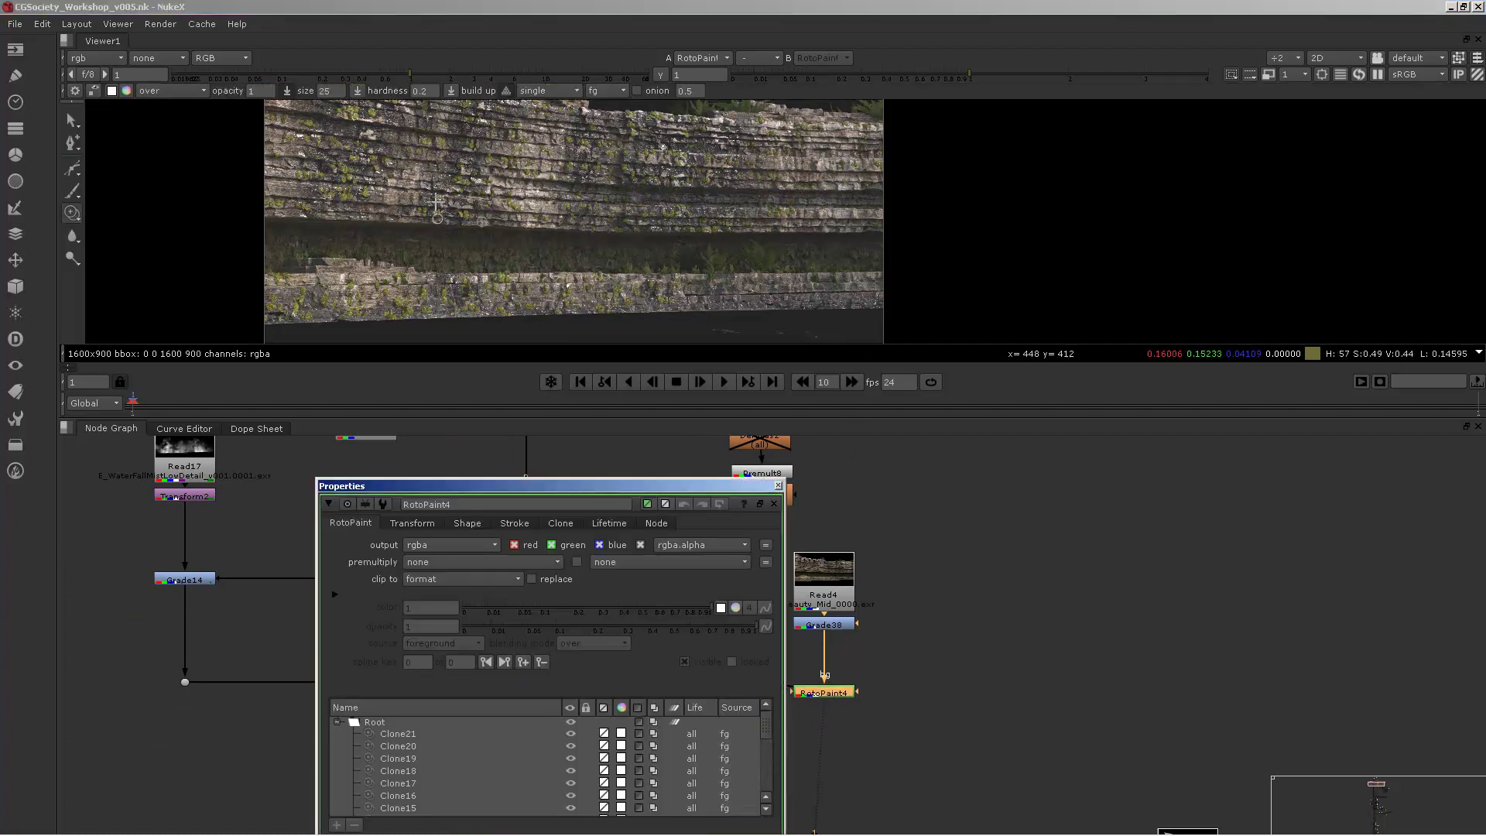
{"action": "left_click", "coordinate": [779, 485]}
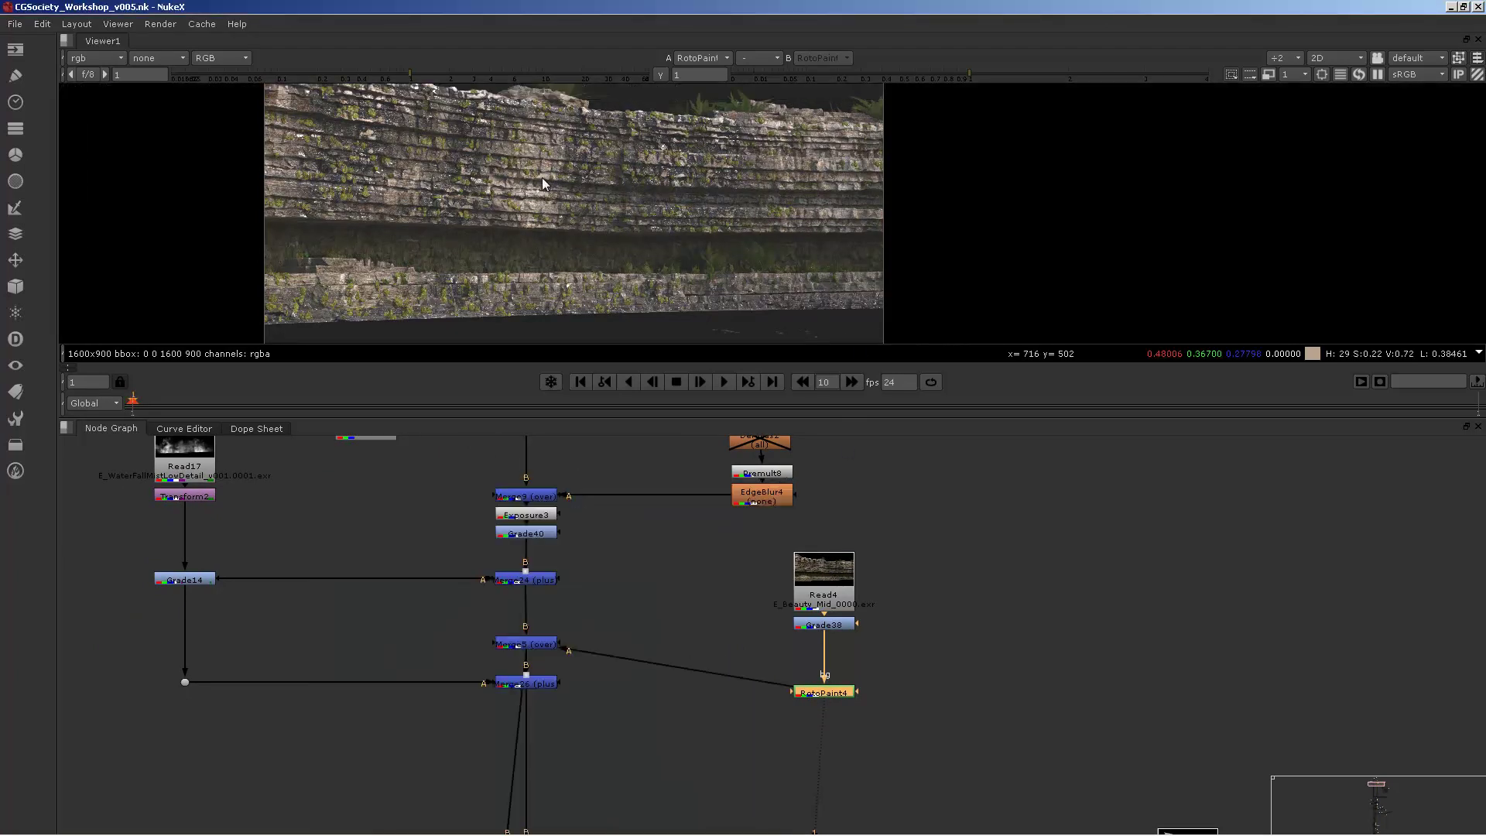
View the Merge5 output with the cliff over the background, followed by the Merge26 output below it.
{"action": "middle_click_drag", "start_coordinate": [567, 454], "coordinate": [634, 419]}
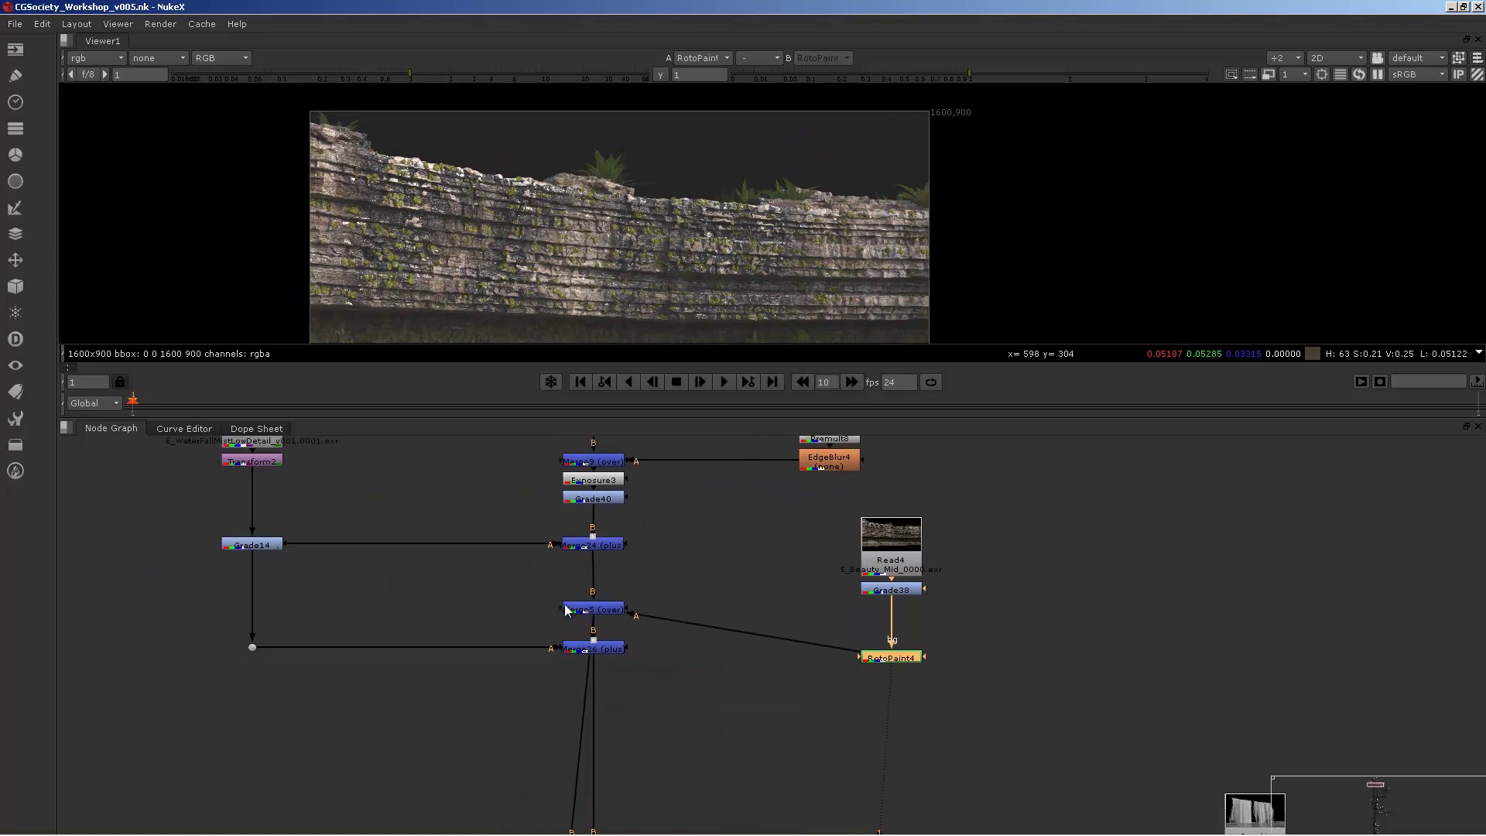
{"action": "left_click", "coordinate": [593, 609]}
{"action": "key", "text": "1"}
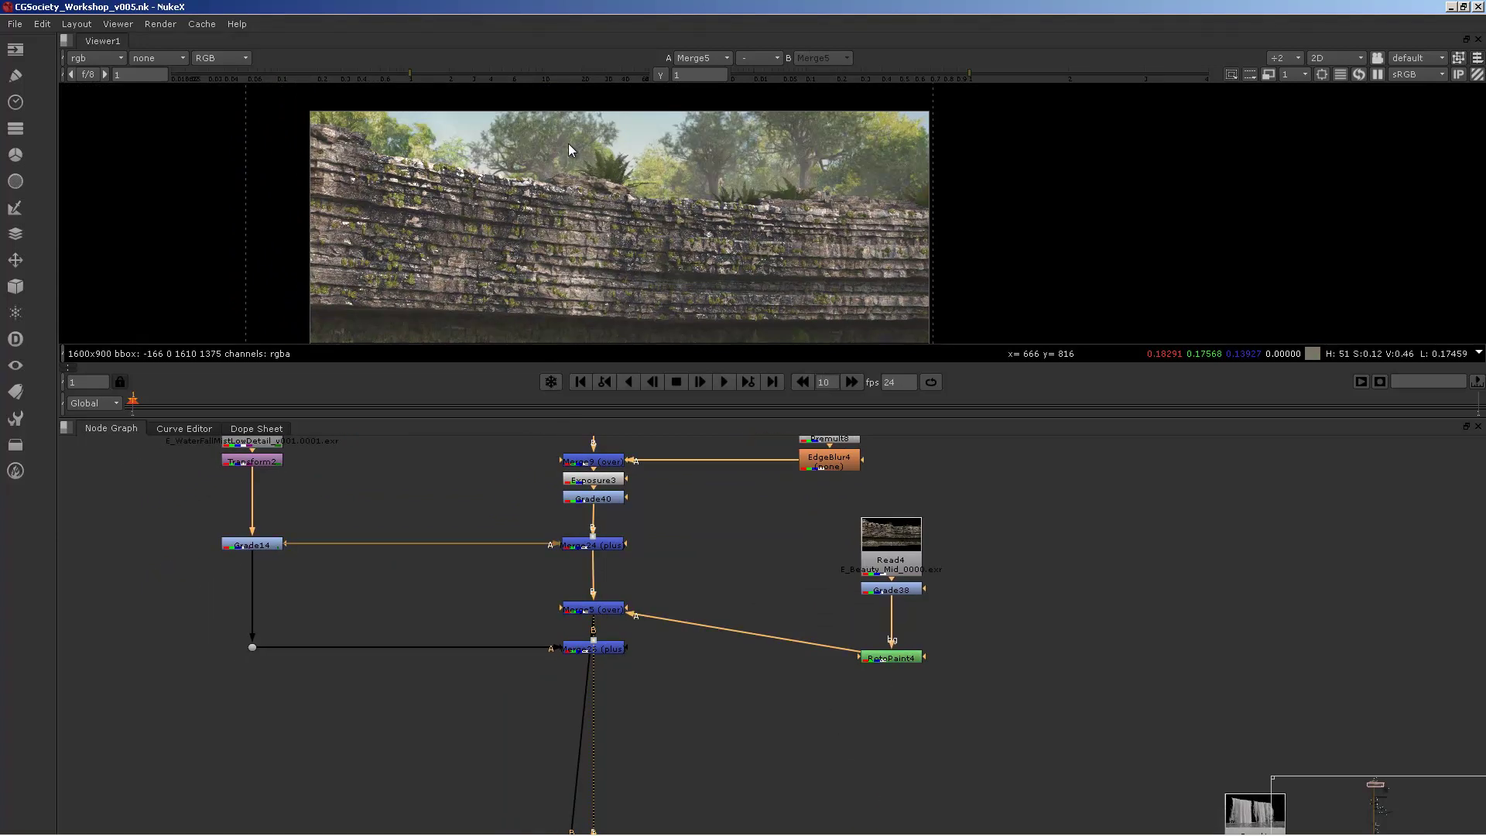
{"action": "middle_click_drag", "start_coordinate": [637, 562], "coordinate": [762, 763]}
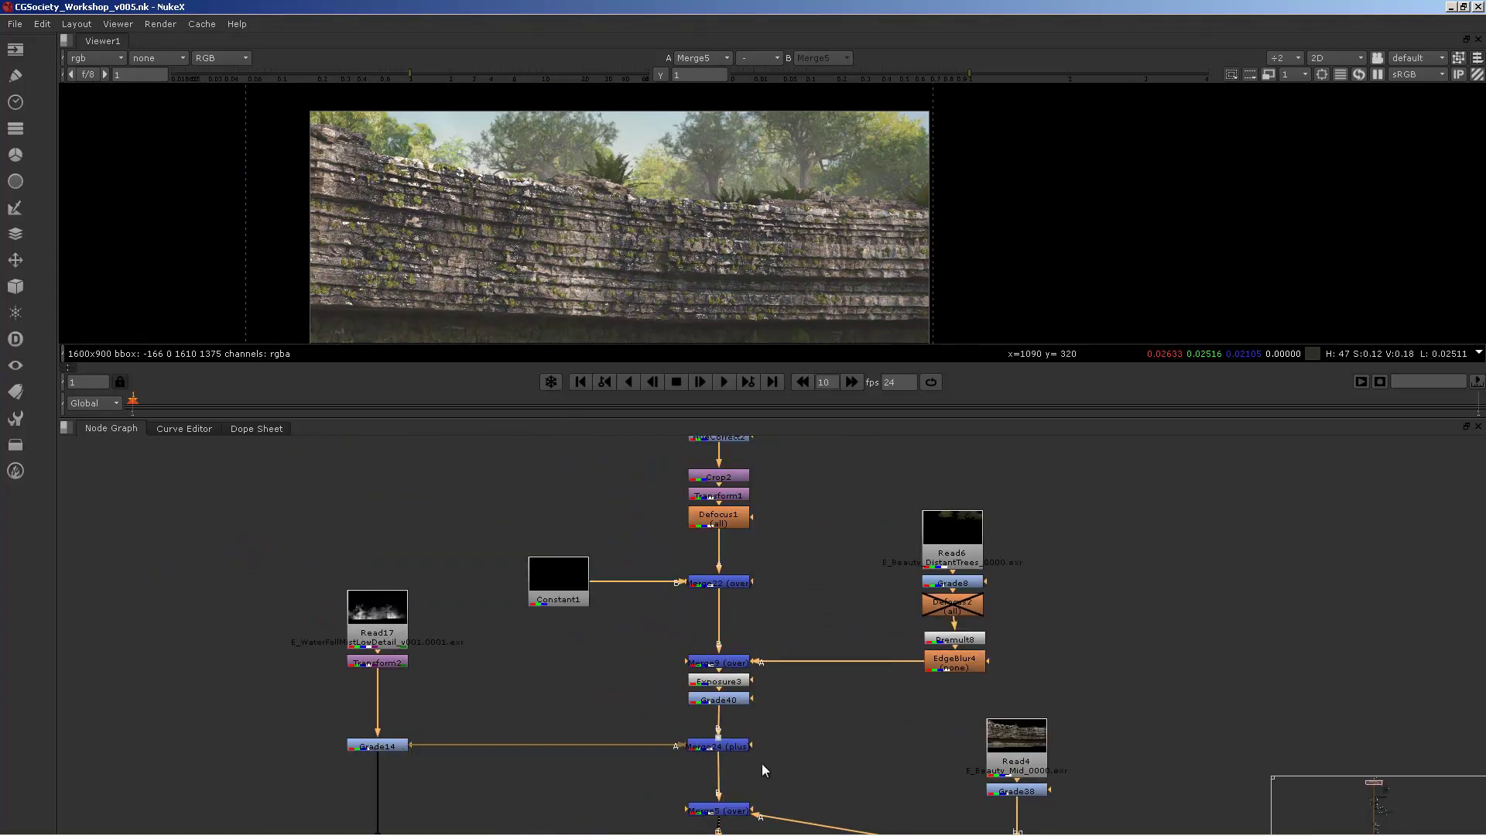
{"action": "left_click", "coordinate": [385, 634]}
{"action": "middle_click_drag", "start_coordinate": [788, 645], "coordinate": [690, 508]}
{"action": "middle_click_drag", "start_coordinate": [641, 657], "coordinate": [604, 524]}
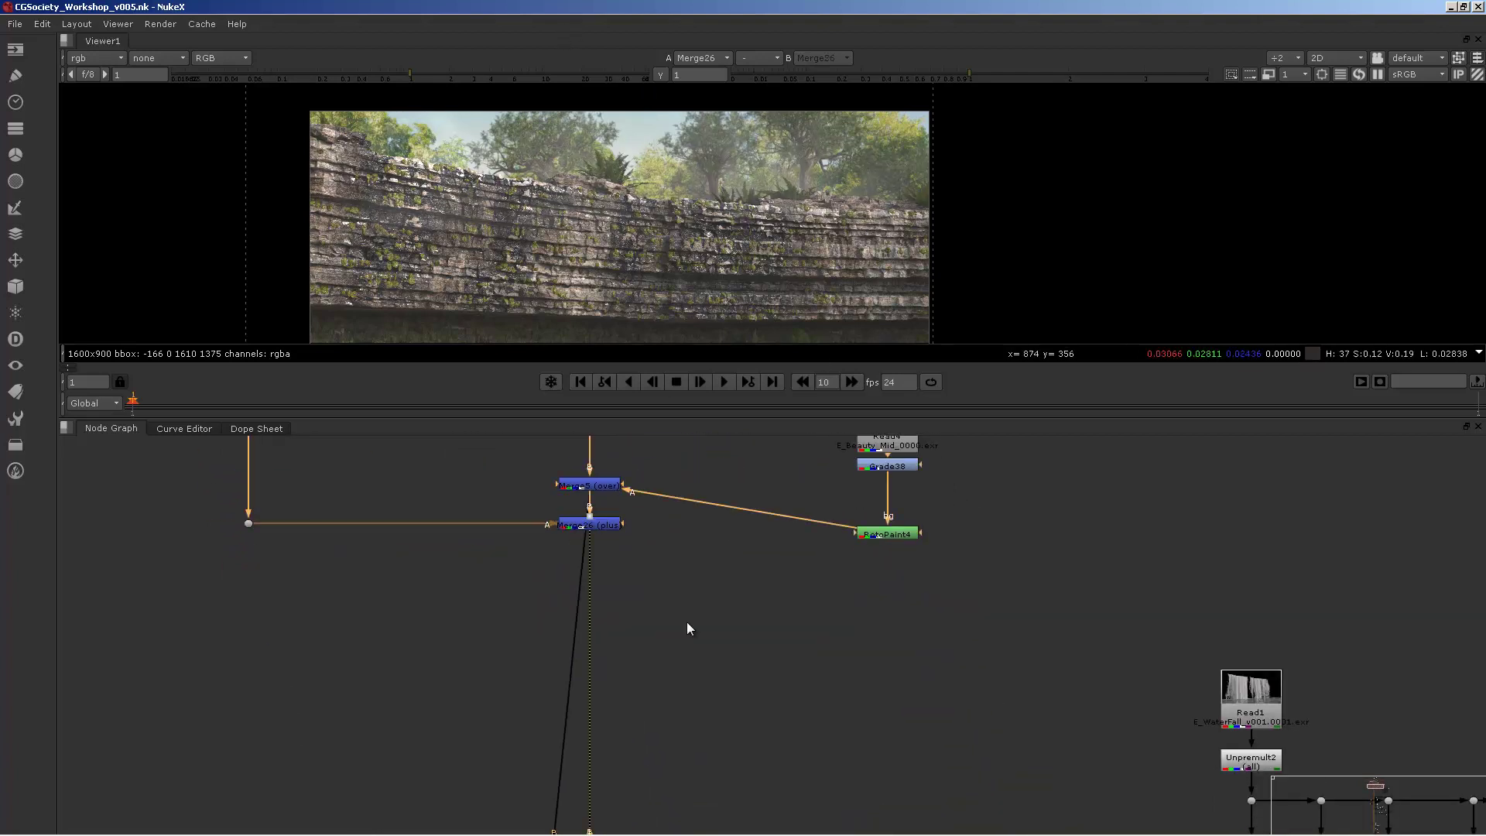
View the Merge3 output, which adds the waterfall over the cliff, and examine it down to the waterline.
{"action": "scroll", "coordinate": [683, 666], "scroll_direction": "down", "scroll_amount": 8}
{"action": "scroll", "coordinate": [689, 673], "scroll_direction": "down", "scroll_amount": 2}
{"action": "middle_click_drag", "start_coordinate": [689, 673], "coordinate": [625, 592]}
{"action": "scroll", "coordinate": [596, 667], "scroll_direction": "up", "scroll_amount": 3}
{"action": "left_click", "coordinate": [566, 667]}
{"action": "key", "text": "1"}
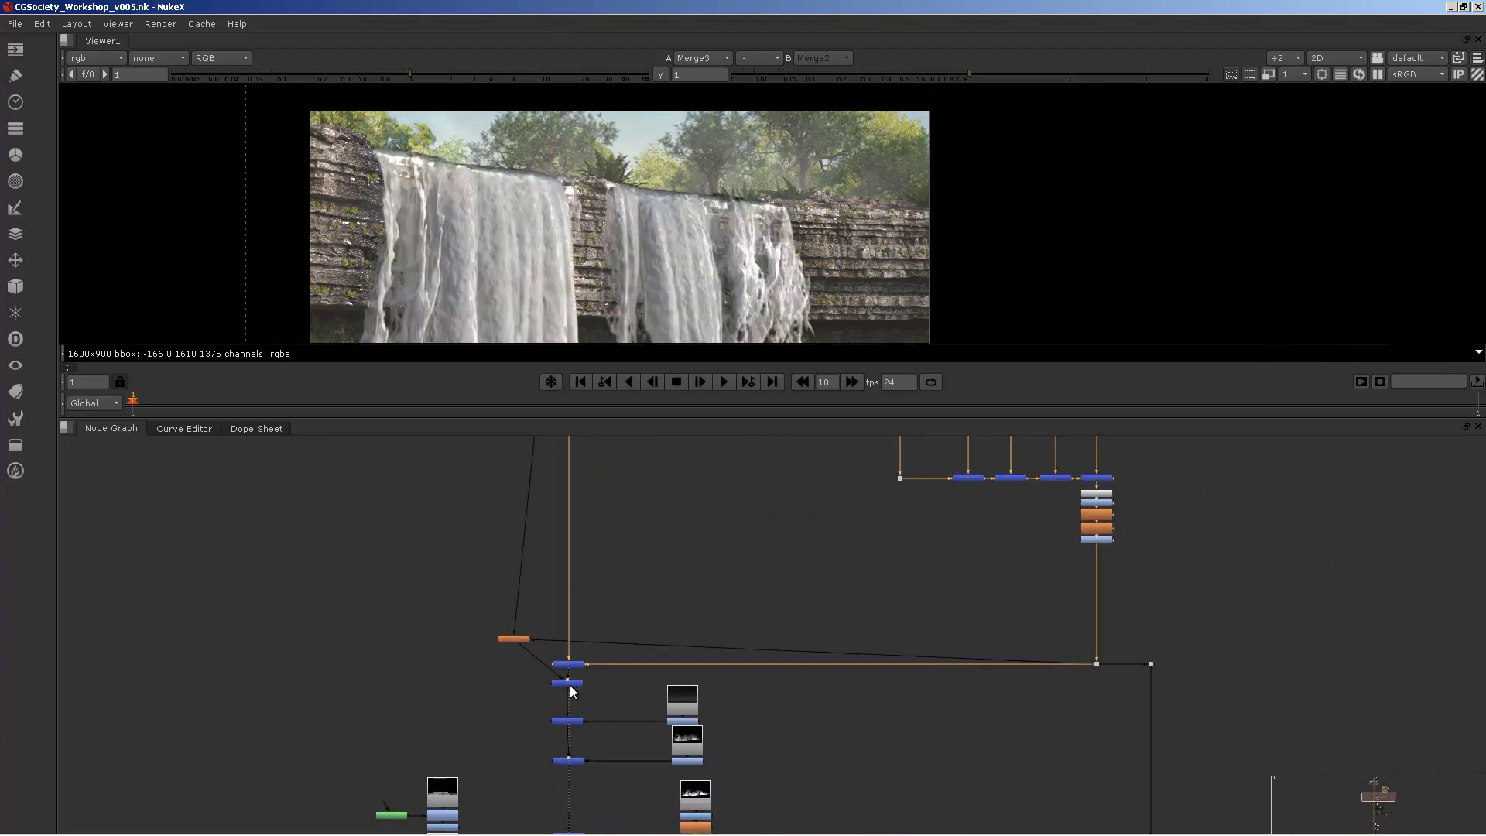
{"action": "middle_click_drag", "start_coordinate": [618, 265], "coordinate": [602, 160]}
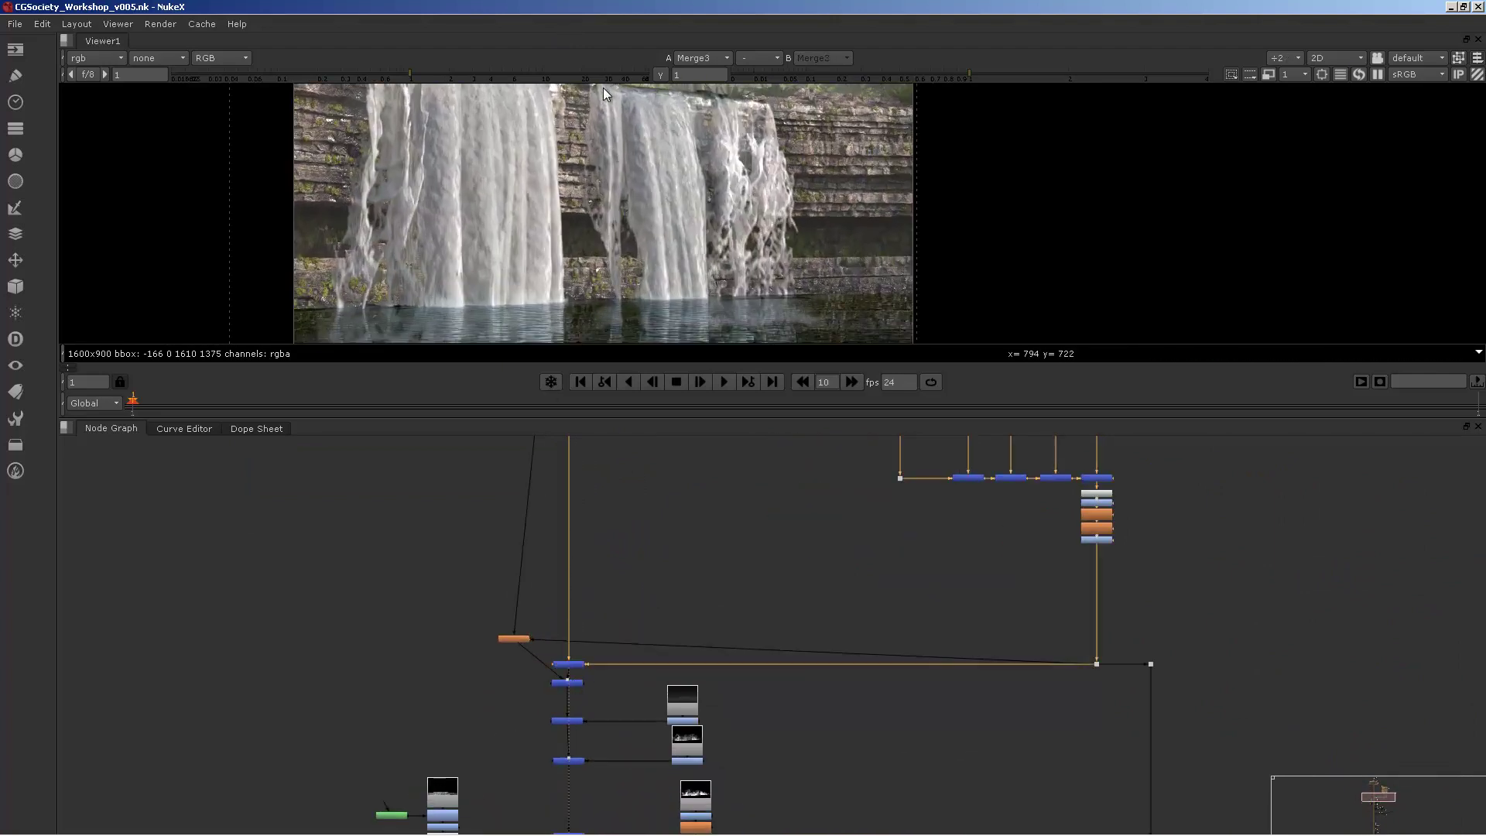
{"action": "middle_click_drag", "start_coordinate": [647, 232], "coordinate": [662, 142]}
{"action": "scroll", "coordinate": [649, 277], "scroll_direction": "down", "scroll_amount": 1}
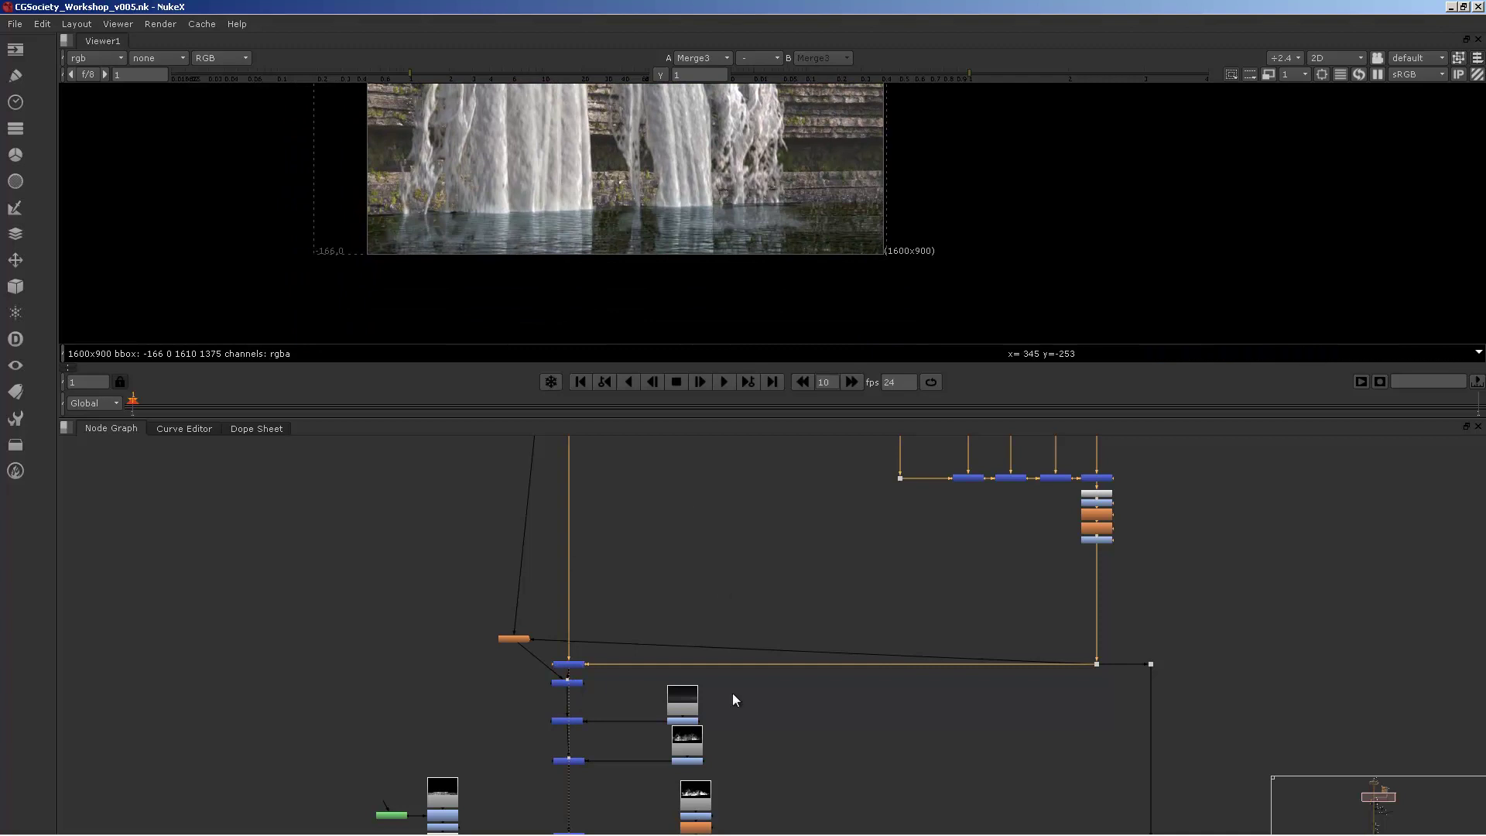
View the Merge10 output, where the fog and waterfall mist detail are layered over the waterfall.
{"action": "middle_click_drag", "start_coordinate": [732, 693], "coordinate": [641, 470]}
{"action": "middle_click_drag", "start_coordinate": [480, 540], "coordinate": [499, 571]}
{"action": "left_click", "coordinate": [499, 569]}
{"action": "key", "text": "1"}
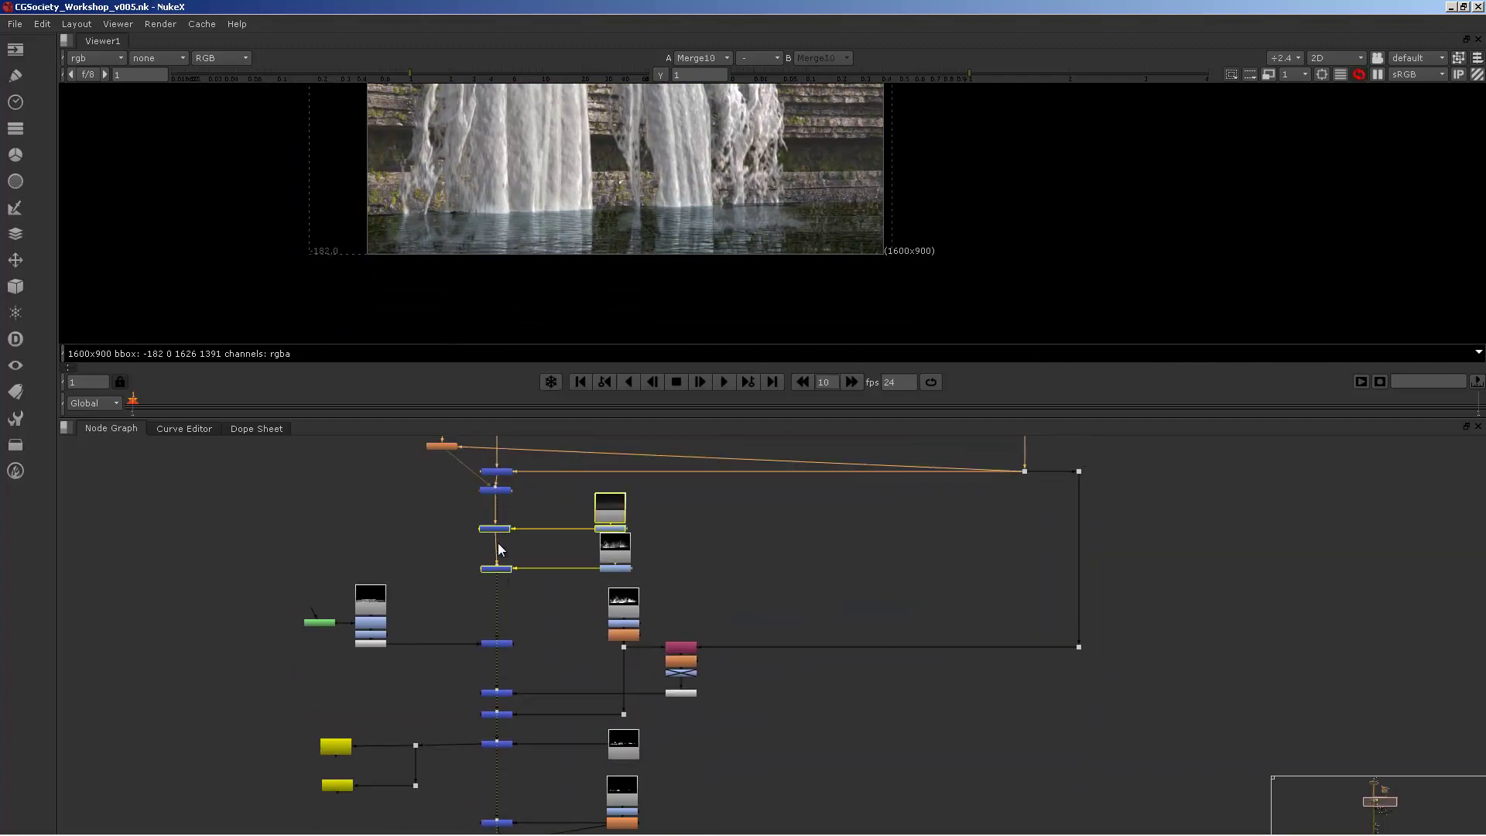
View the Read11 environment fog render and examine it up close.
{"action": "scroll", "coordinate": [583, 560], "scroll_direction": "up", "scroll_amount": 3}
{"action": "middle_click_drag", "start_coordinate": [567, 555], "coordinate": [593, 626]}
{"action": "left_click", "coordinate": [652, 539]}
{"action": "key", "text": "1"}
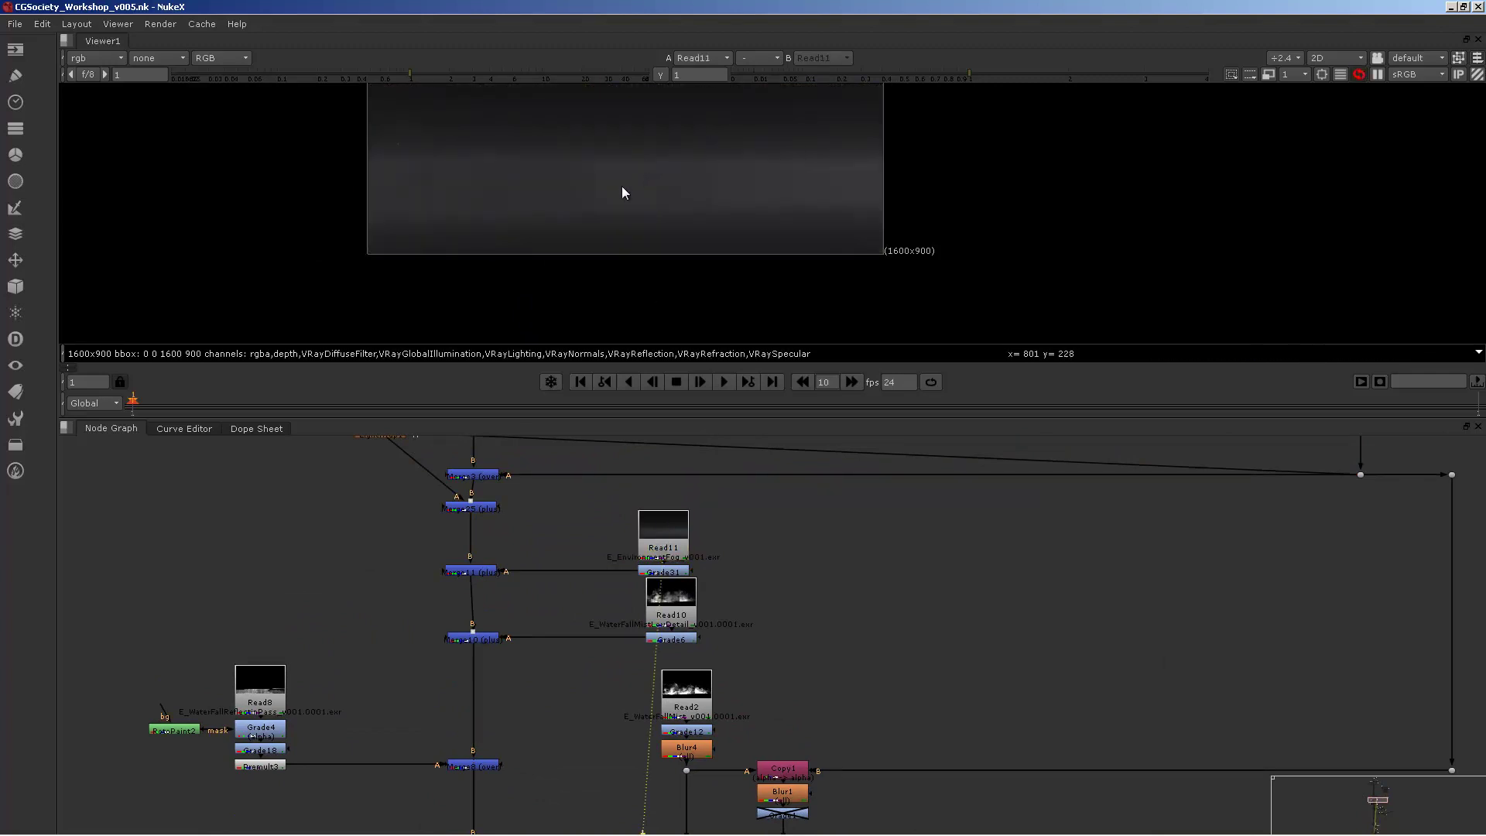
{"action": "scroll", "coordinate": [581, 224], "scroll_direction": "up", "scroll_amount": 3}
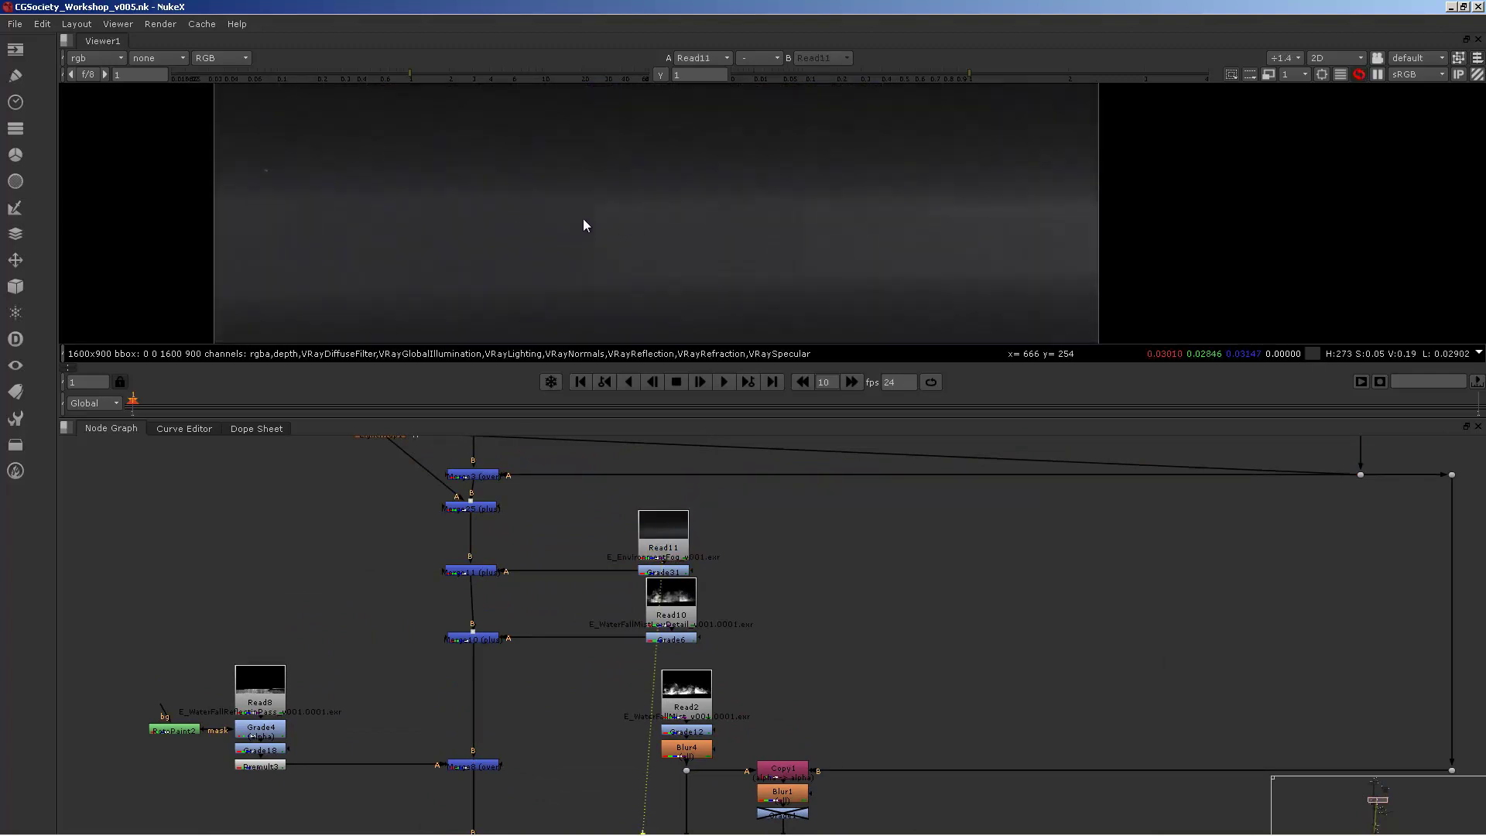
{"action": "scroll", "coordinate": [584, 224], "scroll_direction": "down", "scroll_amount": 1}
View the Read10 waterfall mist detail render, followed by the merge that it feeds.
{"action": "left_click", "coordinate": [670, 596]}
{"action": "key", "text": "1"}
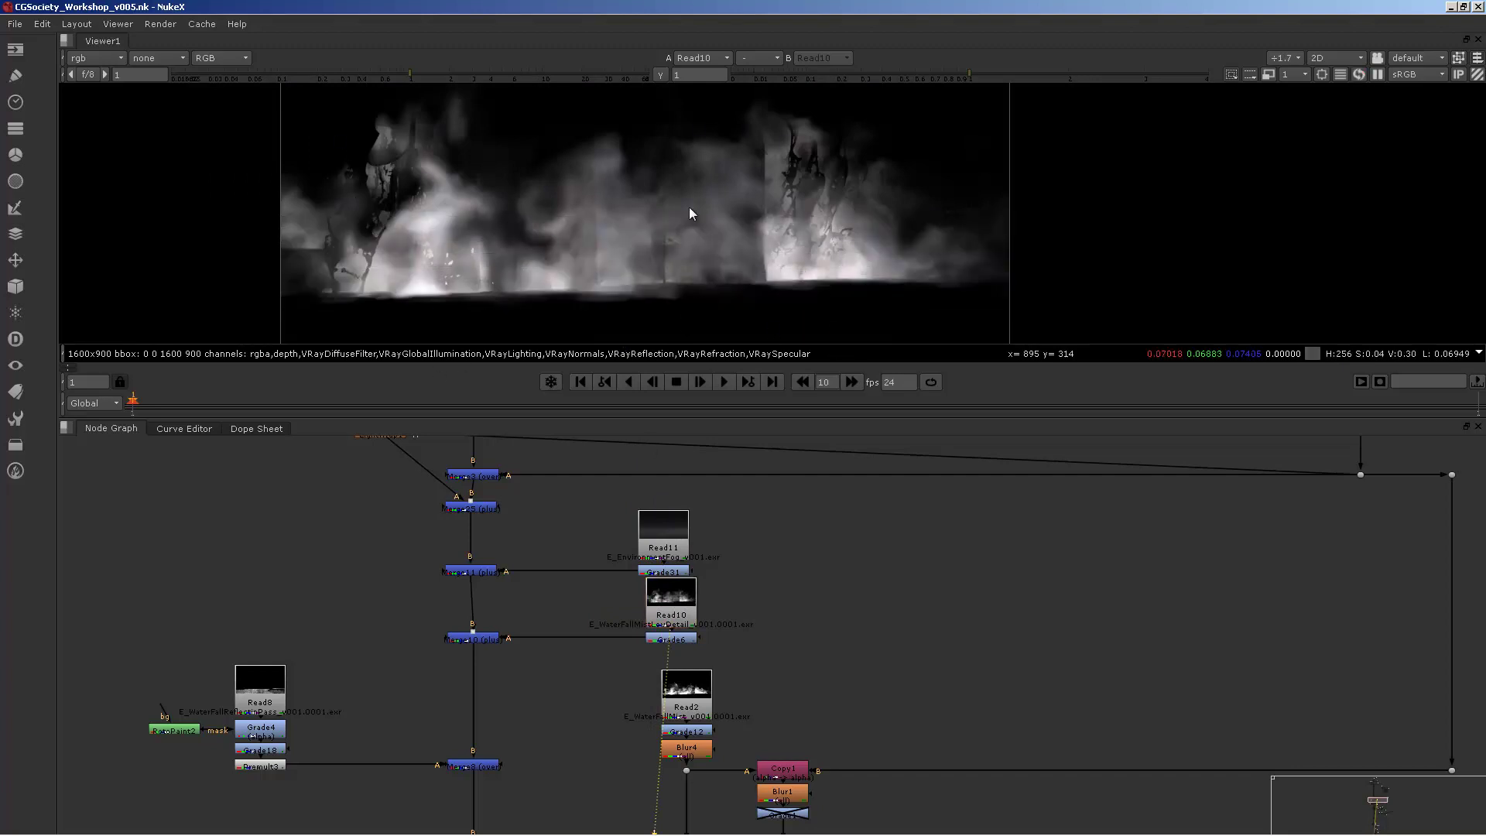
{"action": "left_click", "coordinate": [466, 640]}
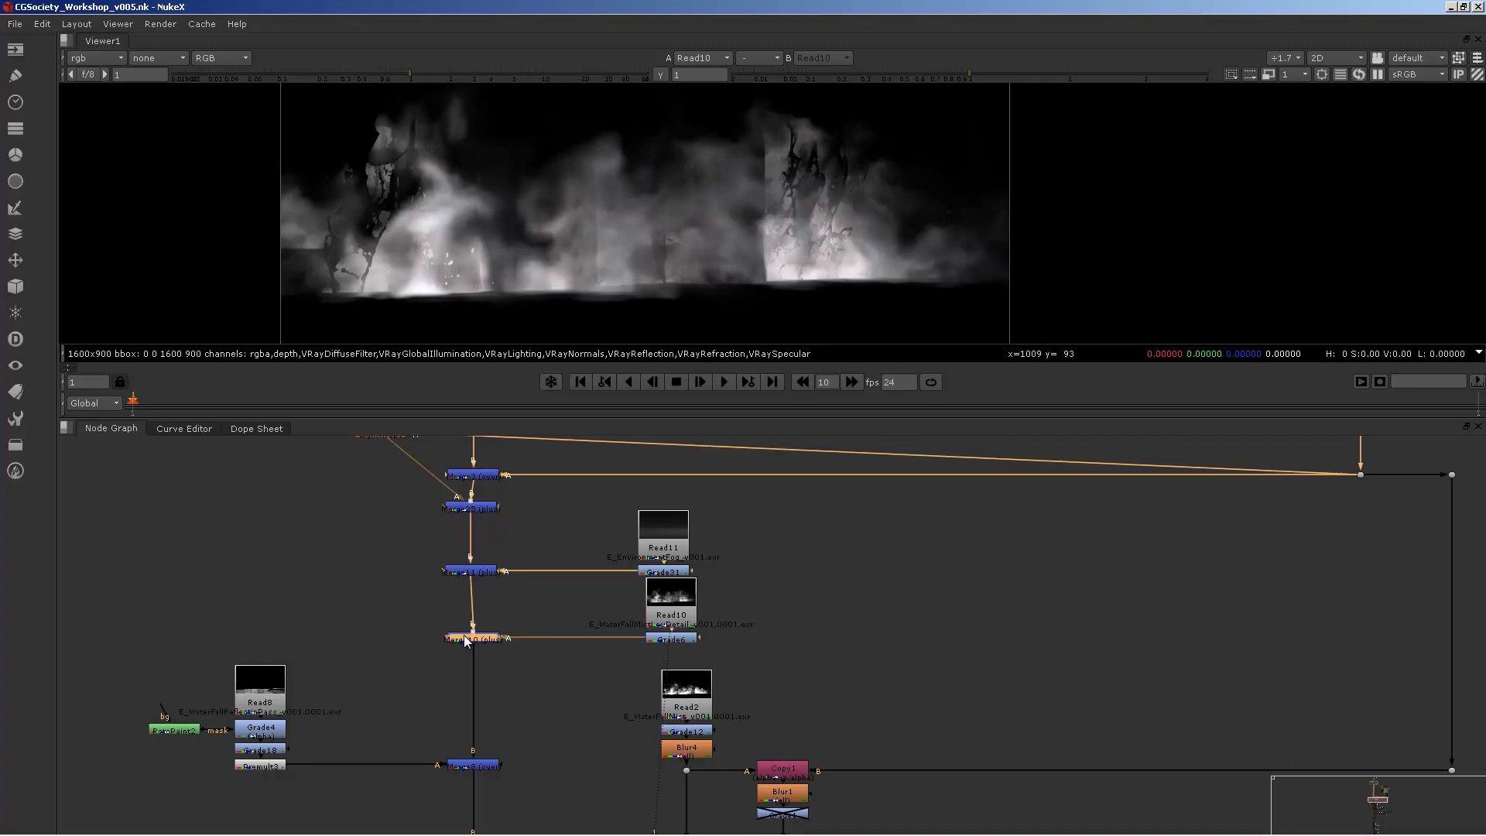
{"action": "key", "text": "1"}
Move the Read8 waterfall reflection pass node slightly up, away from Grade4, and view its render.
{"action": "middle_click_drag", "start_coordinate": [503, 775], "coordinate": [578, 625]}
{"action": "left_click", "coordinate": [554, 619]}
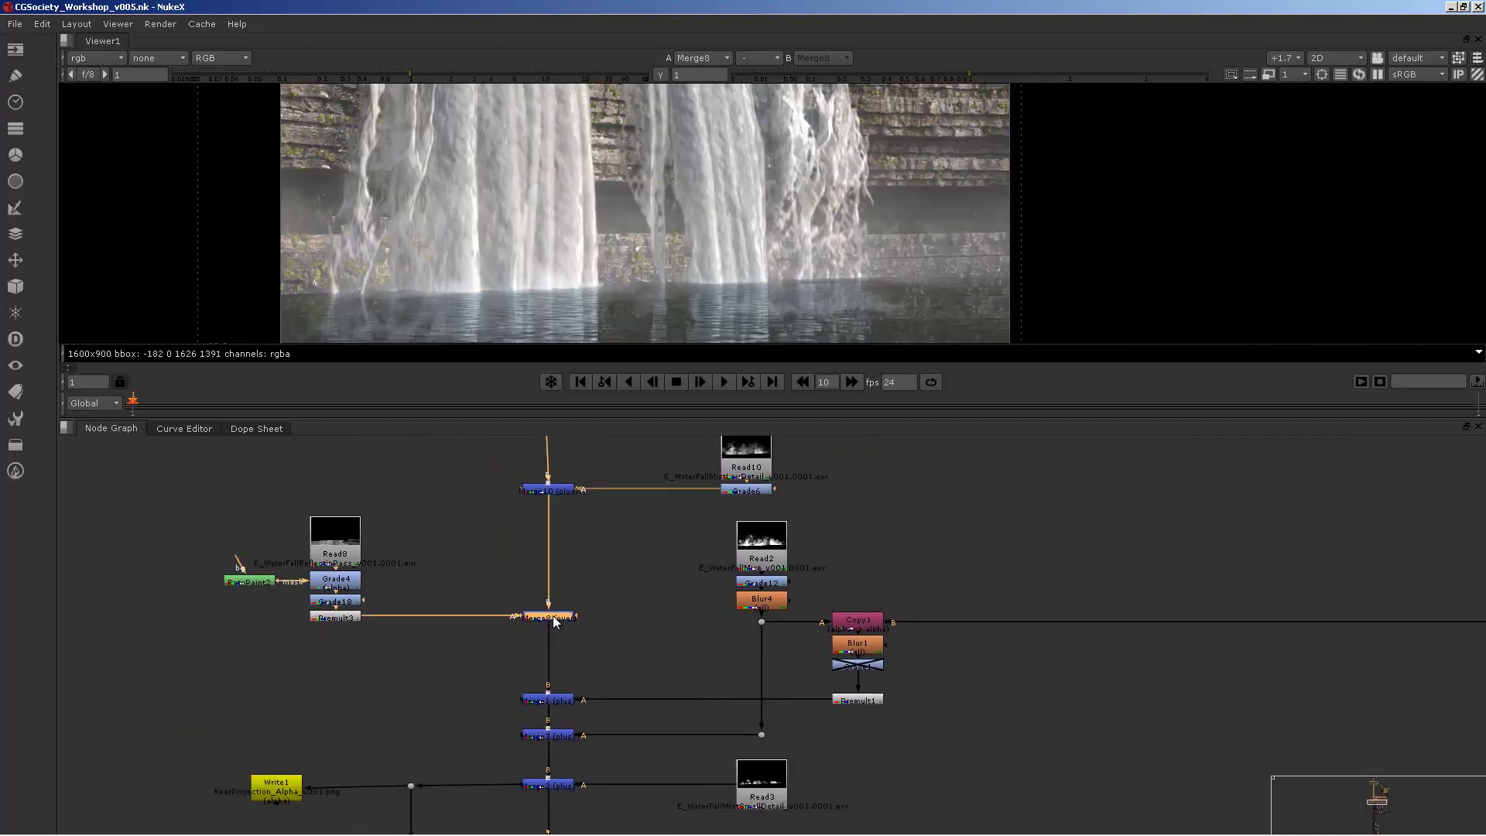
{"action": "left_click_drag", "start_coordinate": [334, 554], "coordinate": [329, 530]}
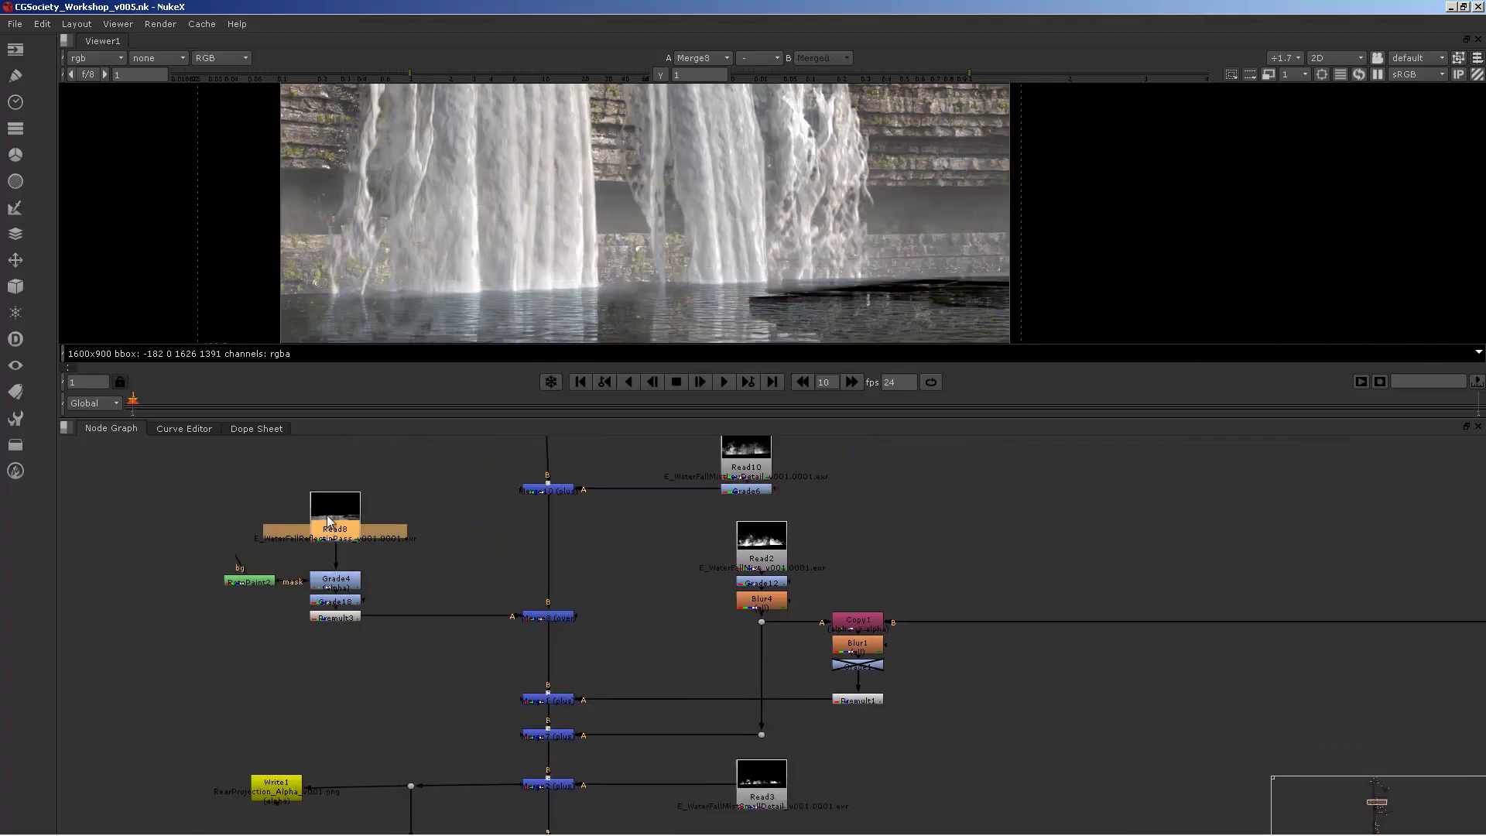
{"action": "key", "text": "1"}
{"action": "left_click", "coordinate": [345, 467]}
View the reflection branch at Grade4 and Premult3, followed by the main merge it feeds.
{"action": "left_click", "coordinate": [334, 586]}
{"action": "key", "text": "1"}
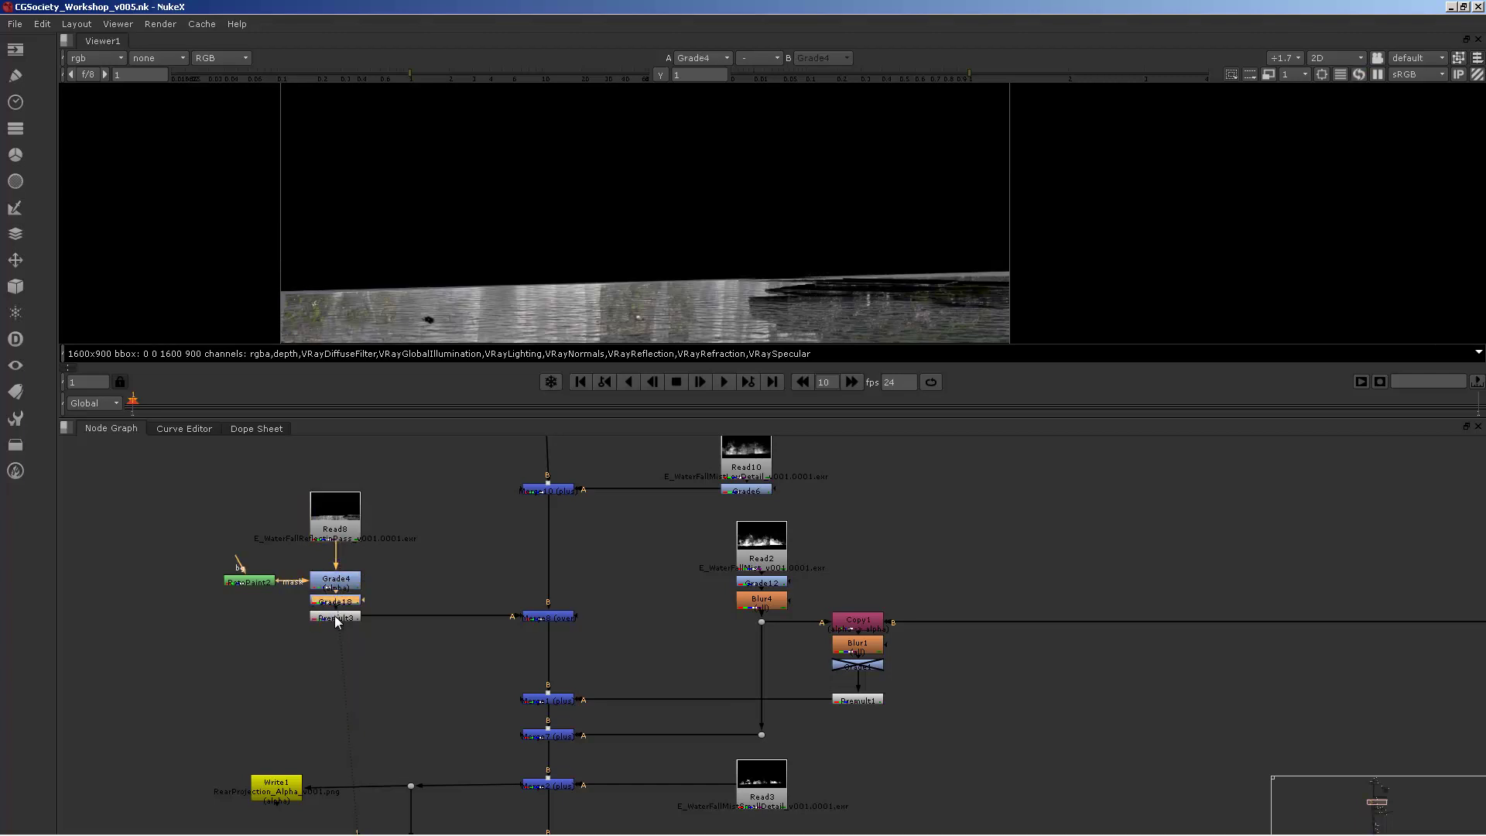
{"action": "left_click", "coordinate": [338, 618]}
{"action": "key", "text": "1"}
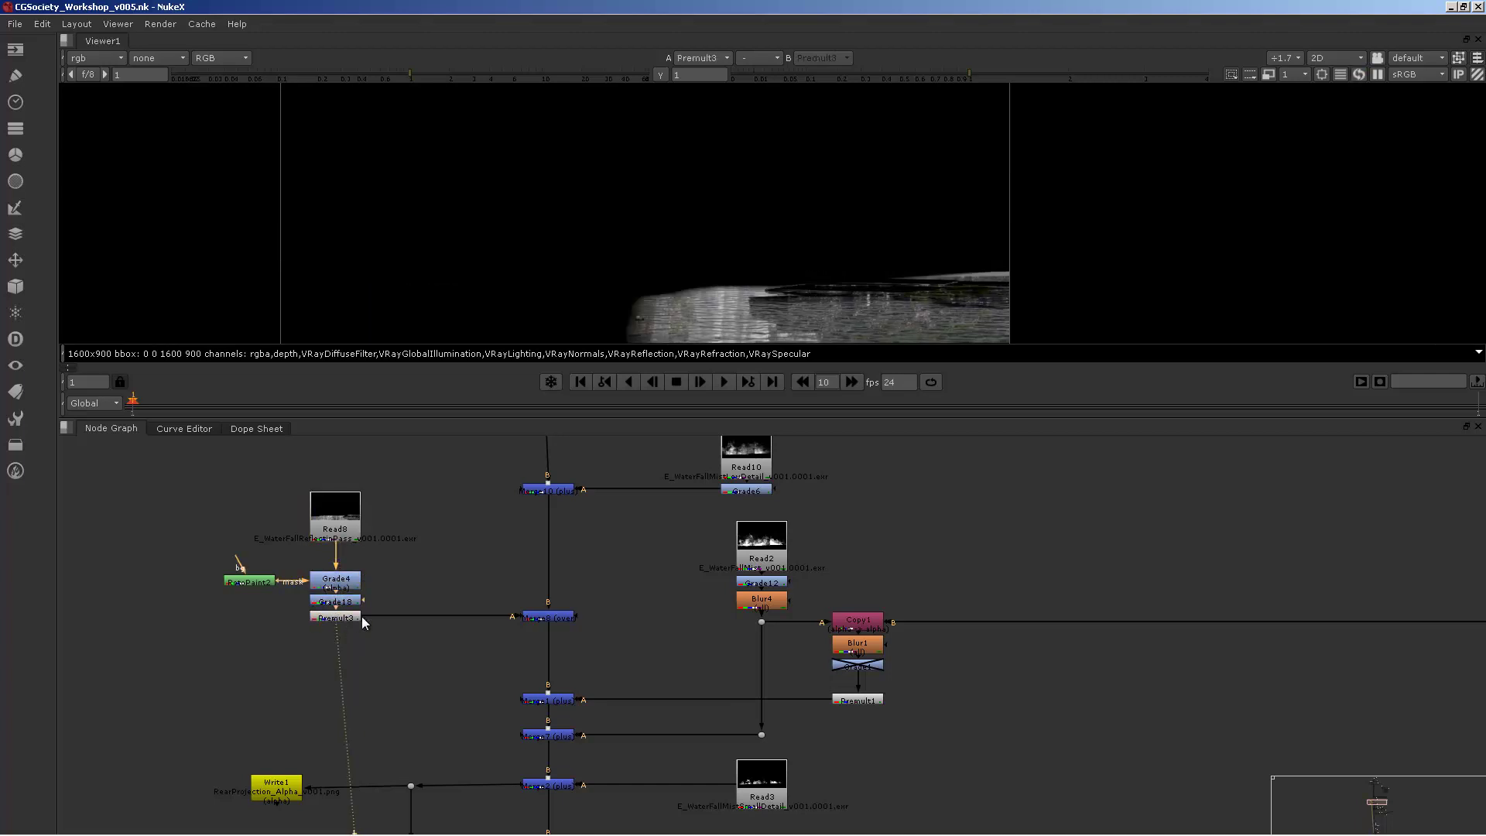
{"action": "left_click", "coordinate": [544, 618]}
{"action": "key", "text": "1"}
View the outputs of Merge1, Merge7 and Merge2 in turn to compare the successive mist layers.
{"action": "scroll", "coordinate": [690, 570], "scroll_direction": "down", "scroll_amount": 3}
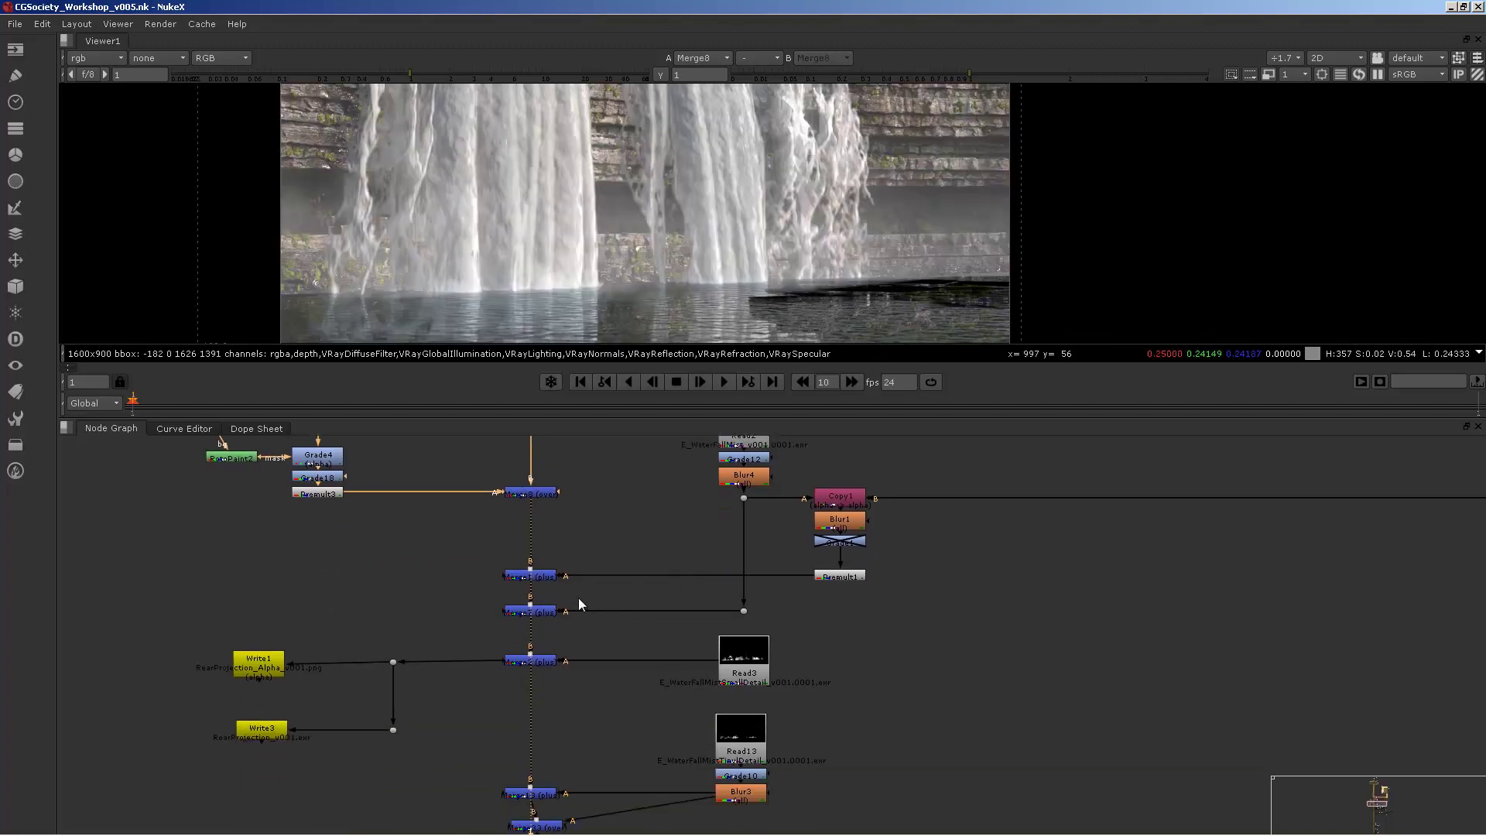
{"action": "left_click", "coordinate": [532, 577]}
{"action": "key", "text": "1"}
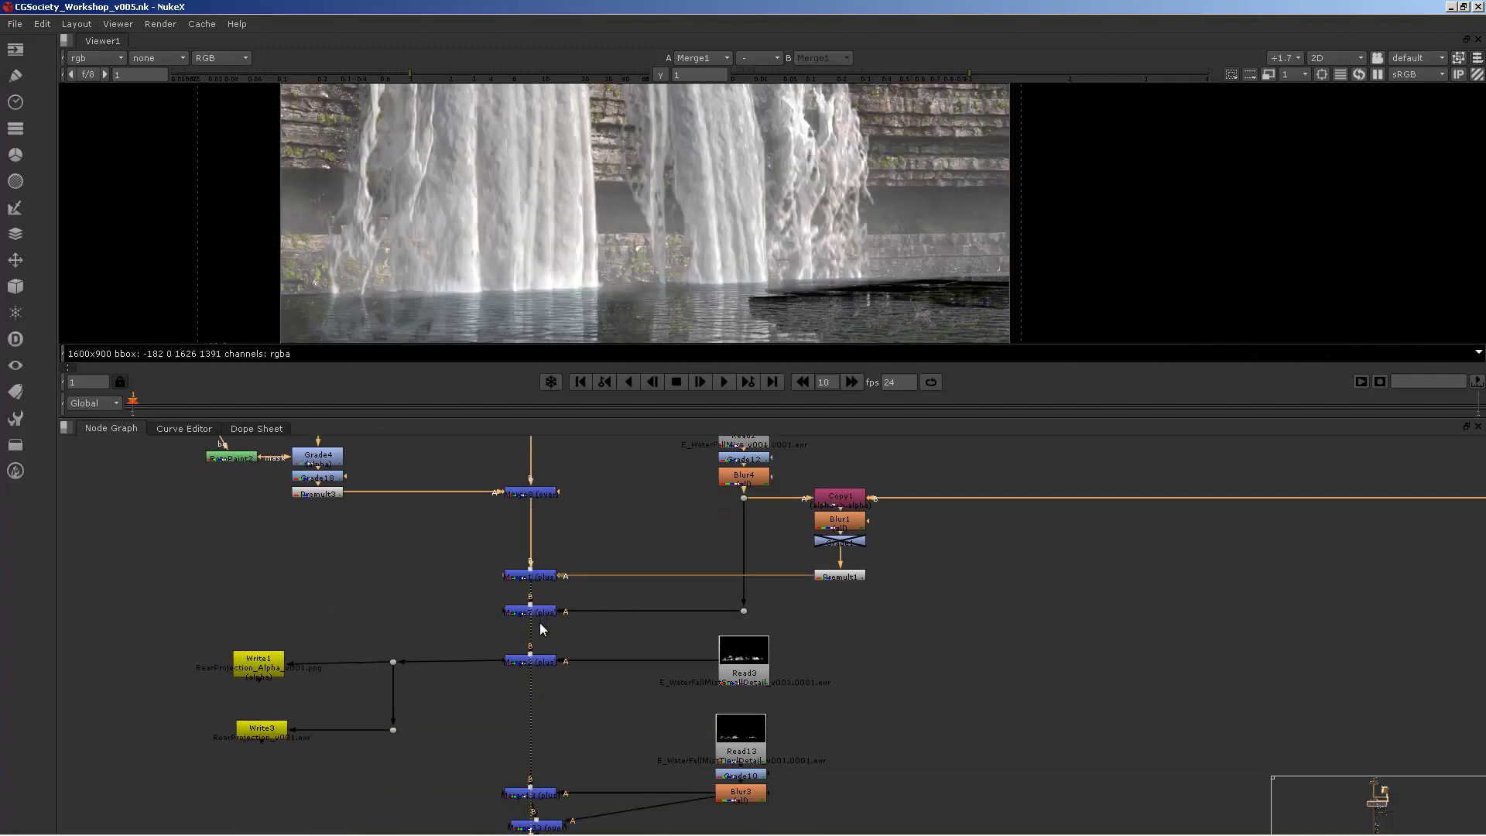
{"action": "left_click", "coordinate": [542, 612]}
{"action": "key", "text": "1"}
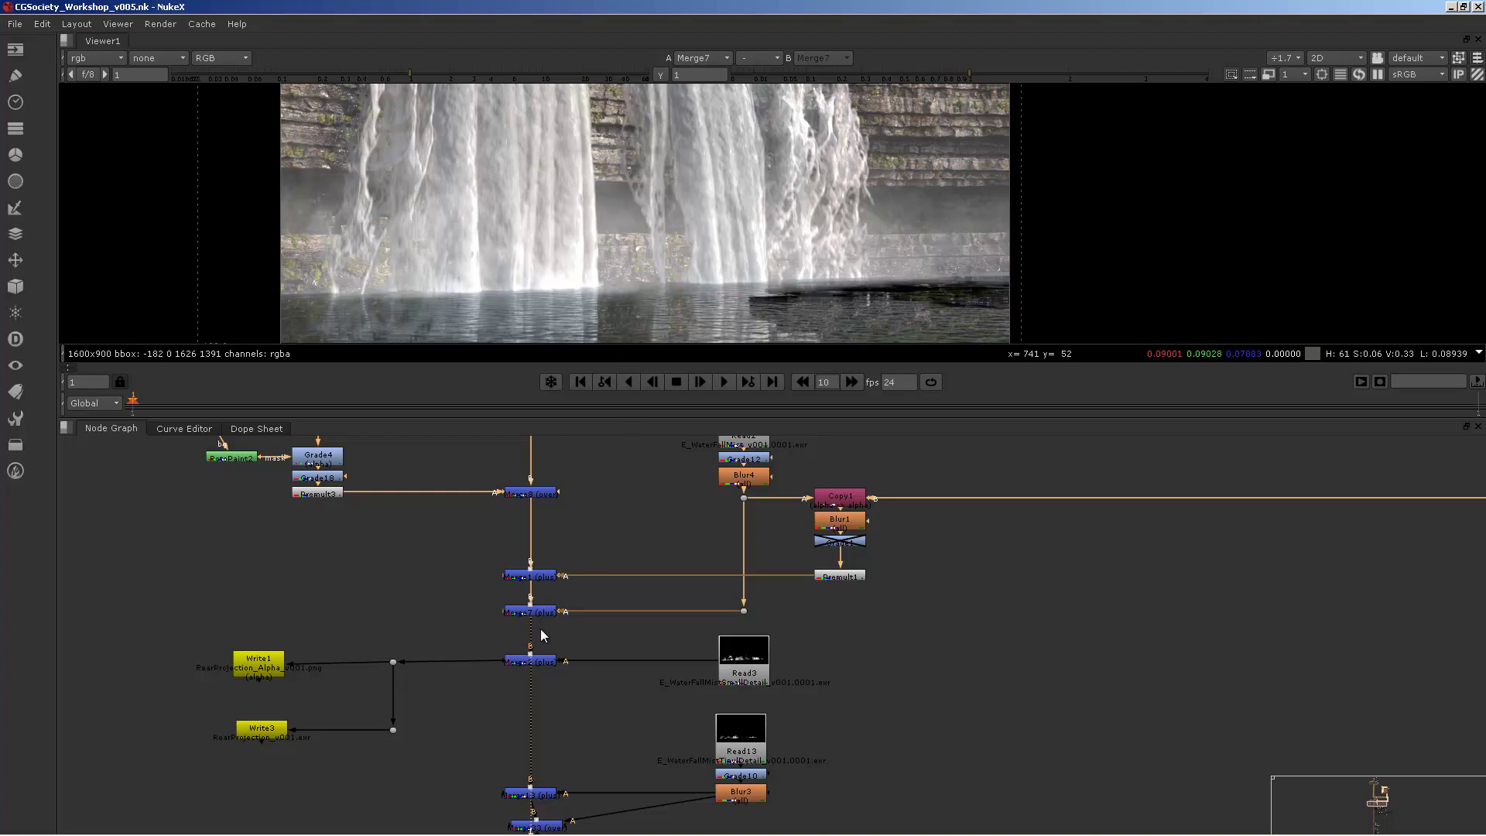
{"action": "left_click", "coordinate": [536, 662]}
{"action": "key", "text": "1"}
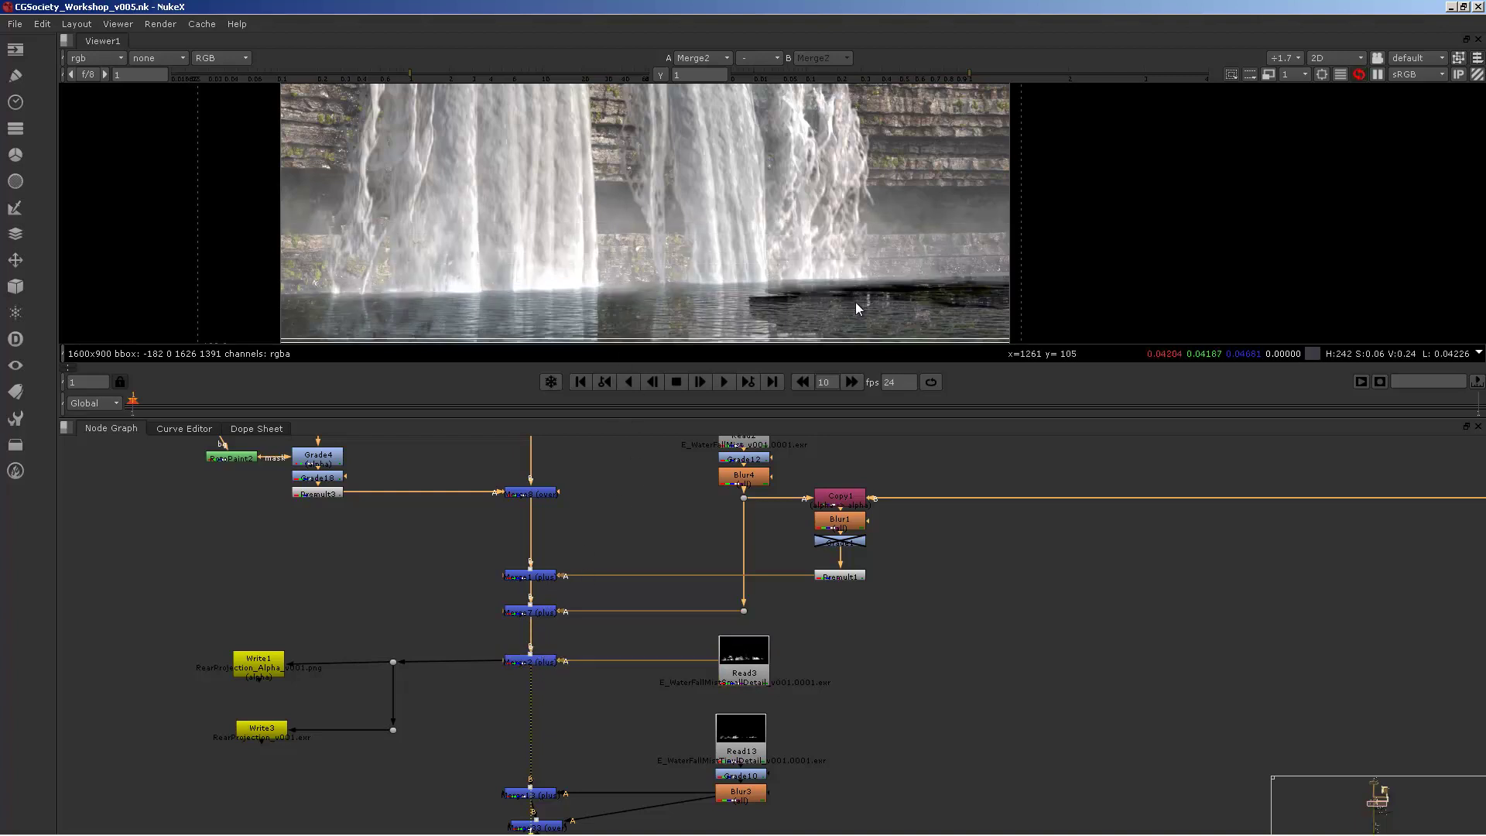
Follow the main branch down by viewing the outputs of Merge13, Merge33 and Merge6.
{"action": "middle_click_drag", "start_coordinate": [537, 762], "coordinate": [595, 514]}
{"action": "left_click", "coordinate": [597, 544]}
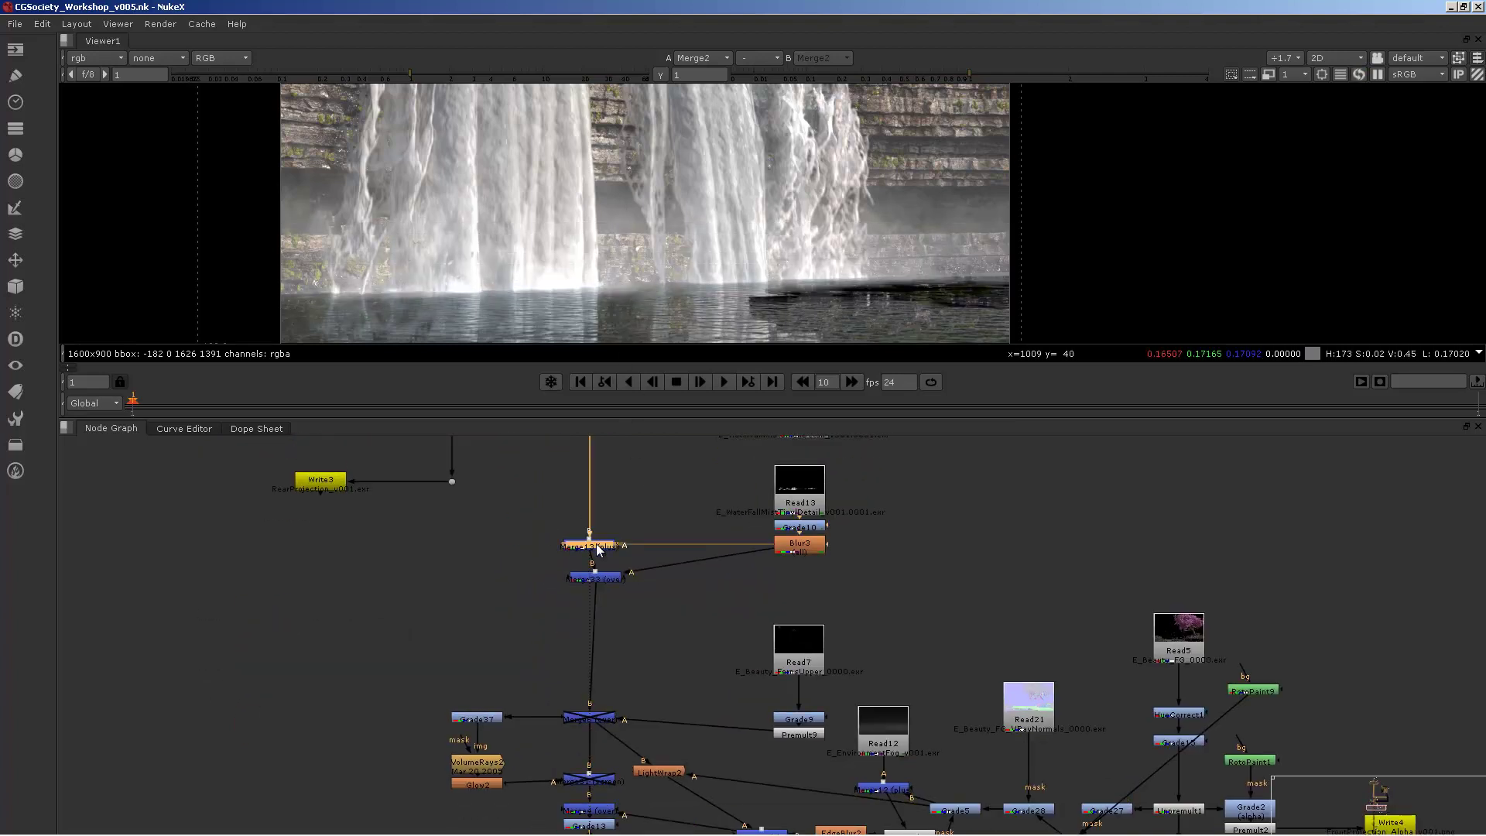
{"action": "key", "text": "1"}
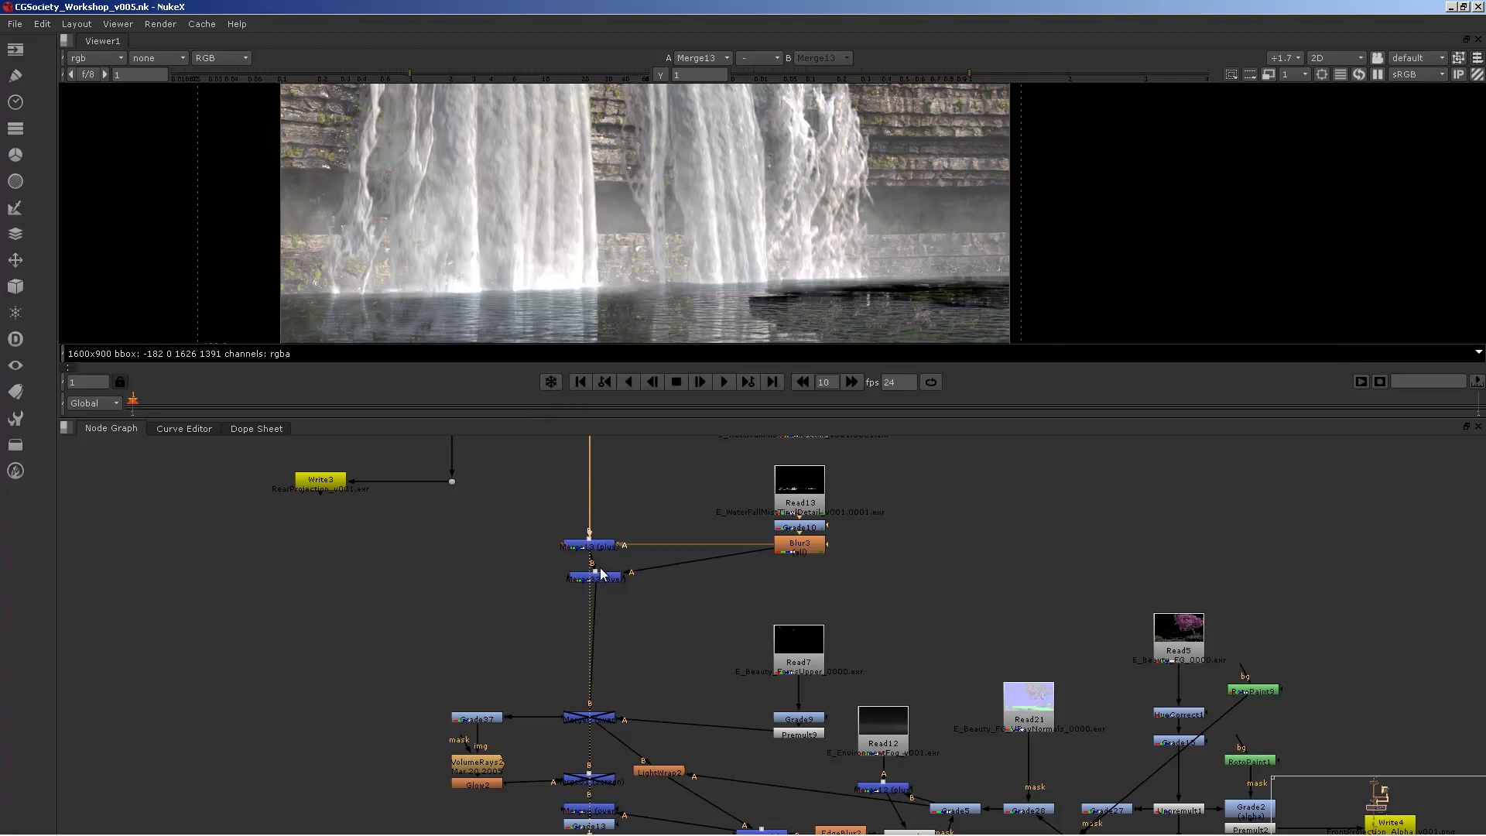
{"action": "left_click", "coordinate": [599, 579]}
{"action": "middle_click_drag", "start_coordinate": [619, 695], "coordinate": [592, 563]}
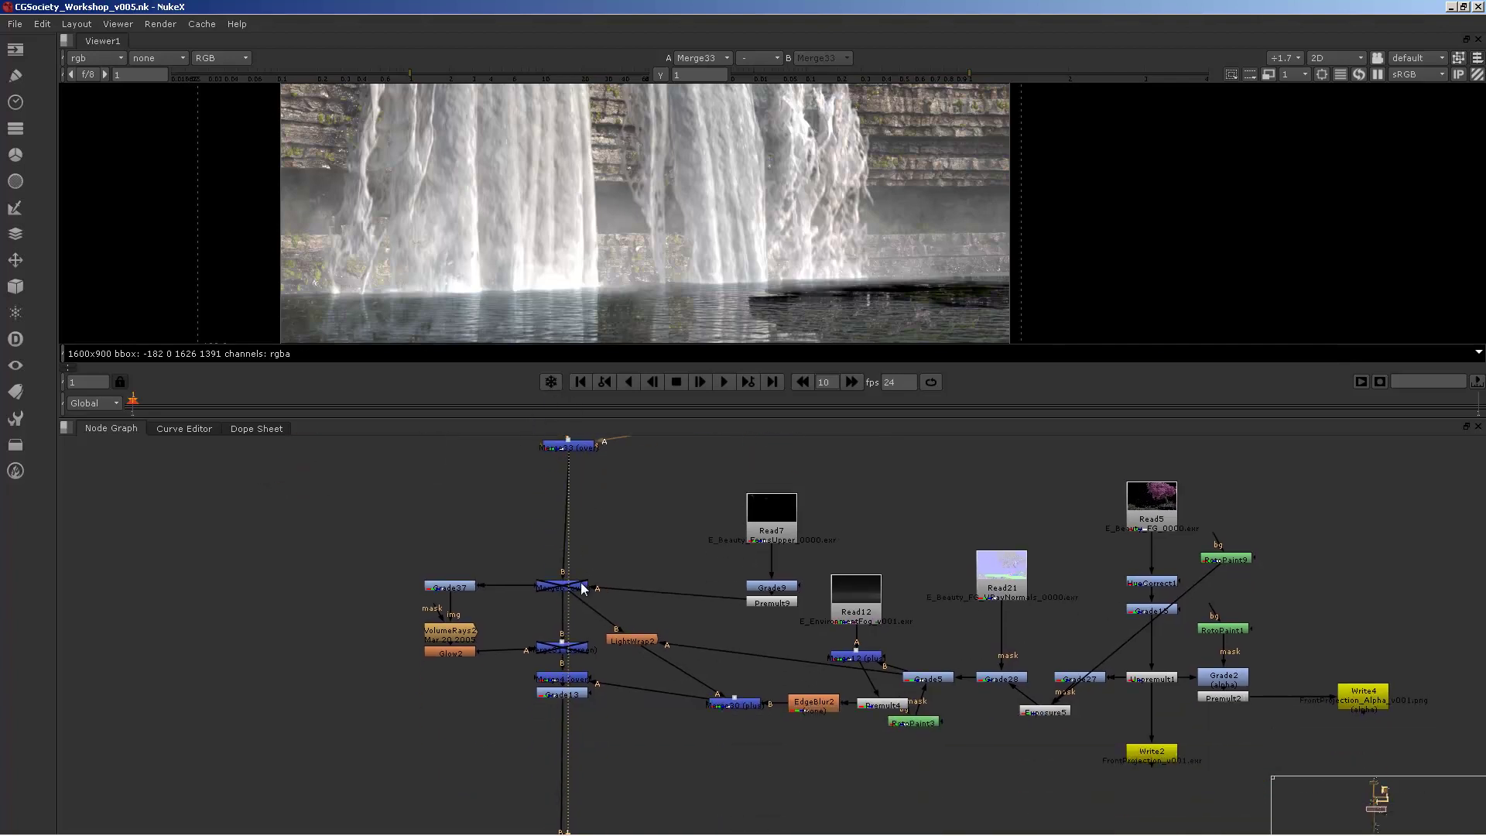
{"action": "left_click", "coordinate": [577, 590]}
{"action": "middle_click_drag", "start_coordinate": [630, 467], "coordinate": [533, 678]}
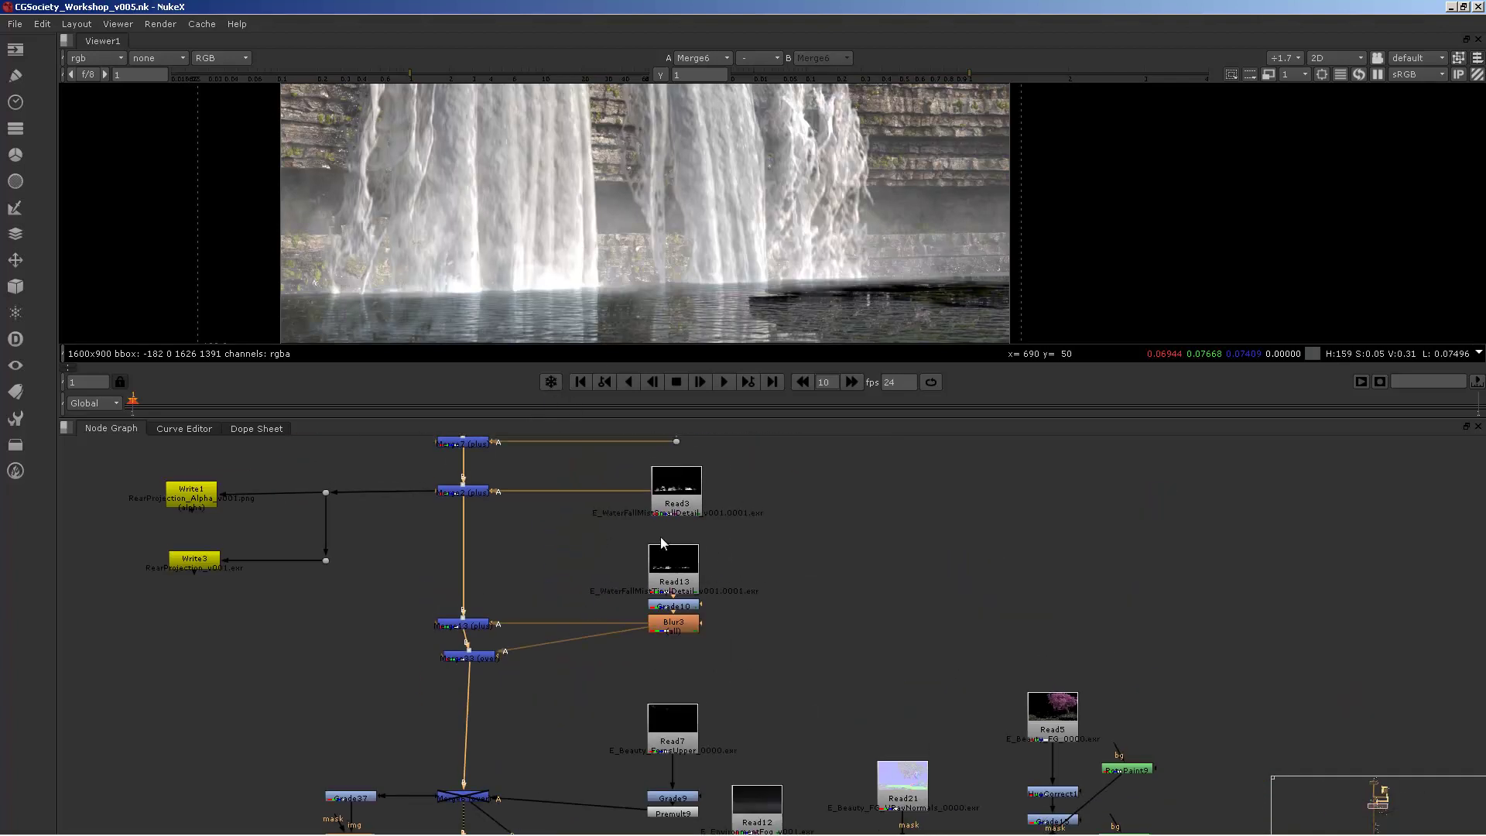
View the Read13 waterfall mist detail render, followed by the disabled Merge6 further down the main branch.
{"action": "left_click", "coordinate": [670, 560]}
{"action": "key", "text": "1"}
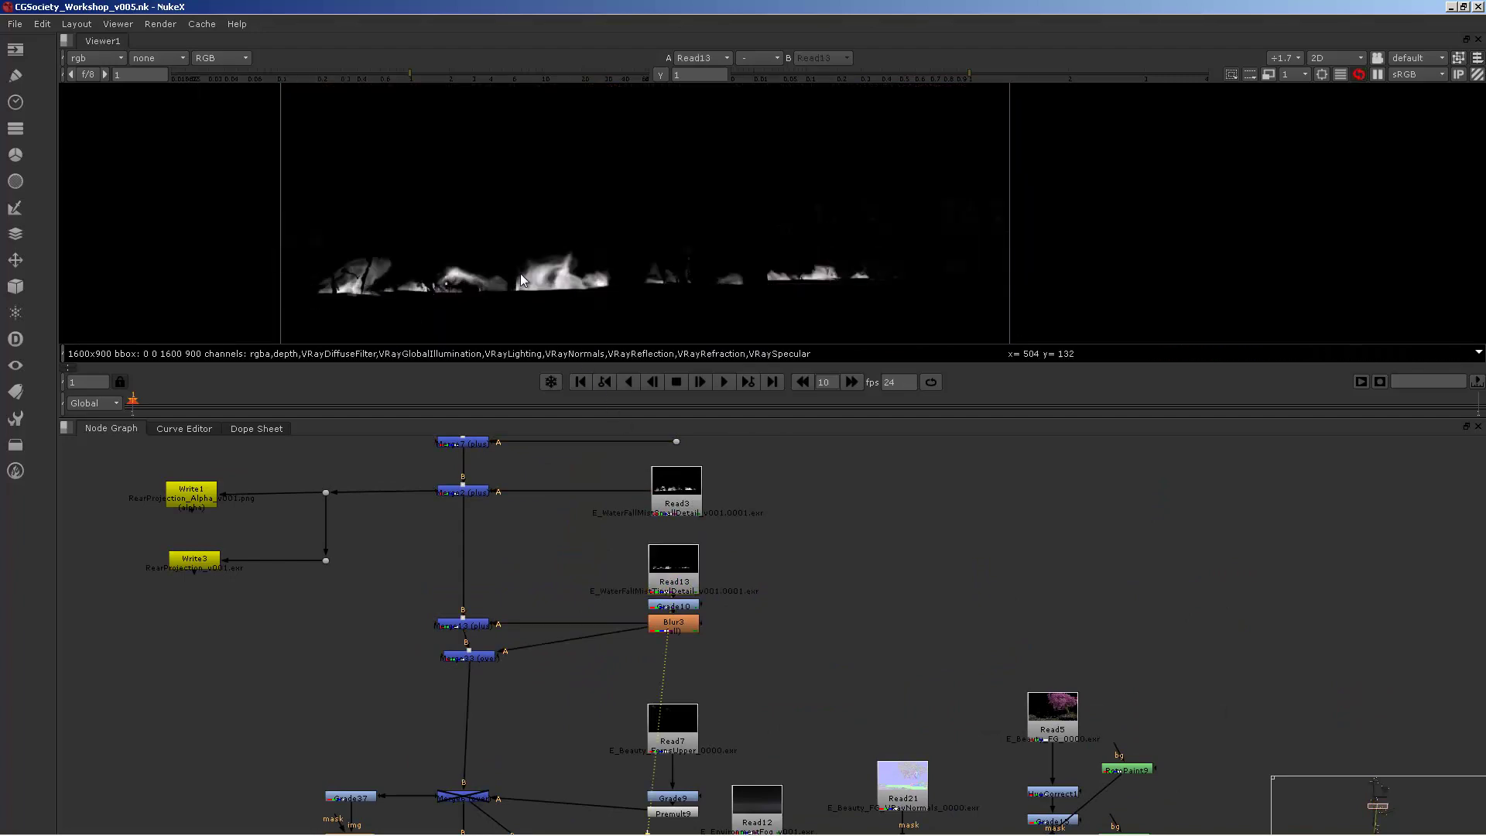
{"action": "middle_click_drag", "start_coordinate": [573, 820], "coordinate": [620, 596]}
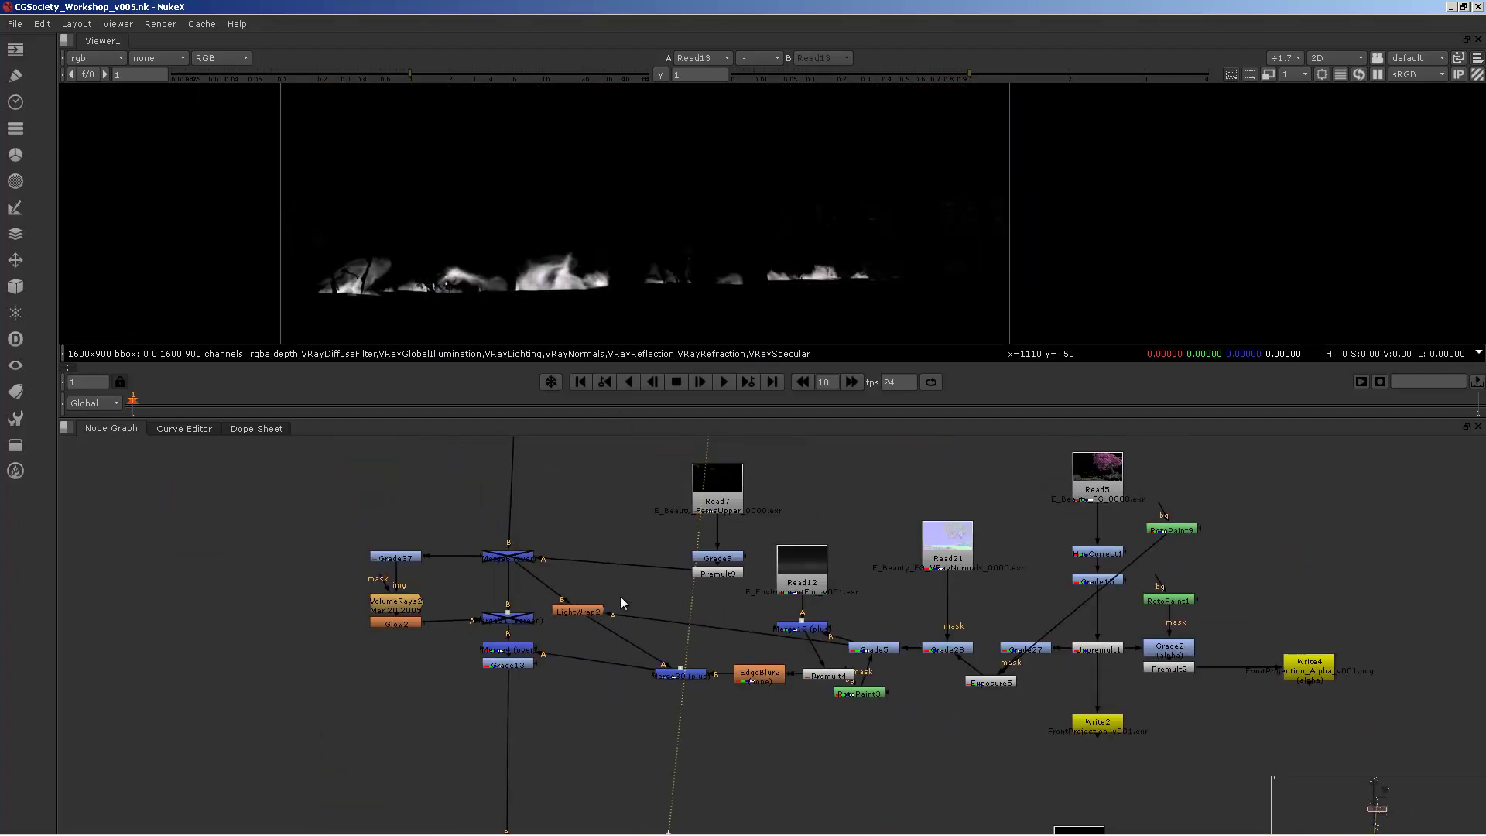
{"action": "left_click", "coordinate": [520, 571]}
{"action": "key", "text": "1"}
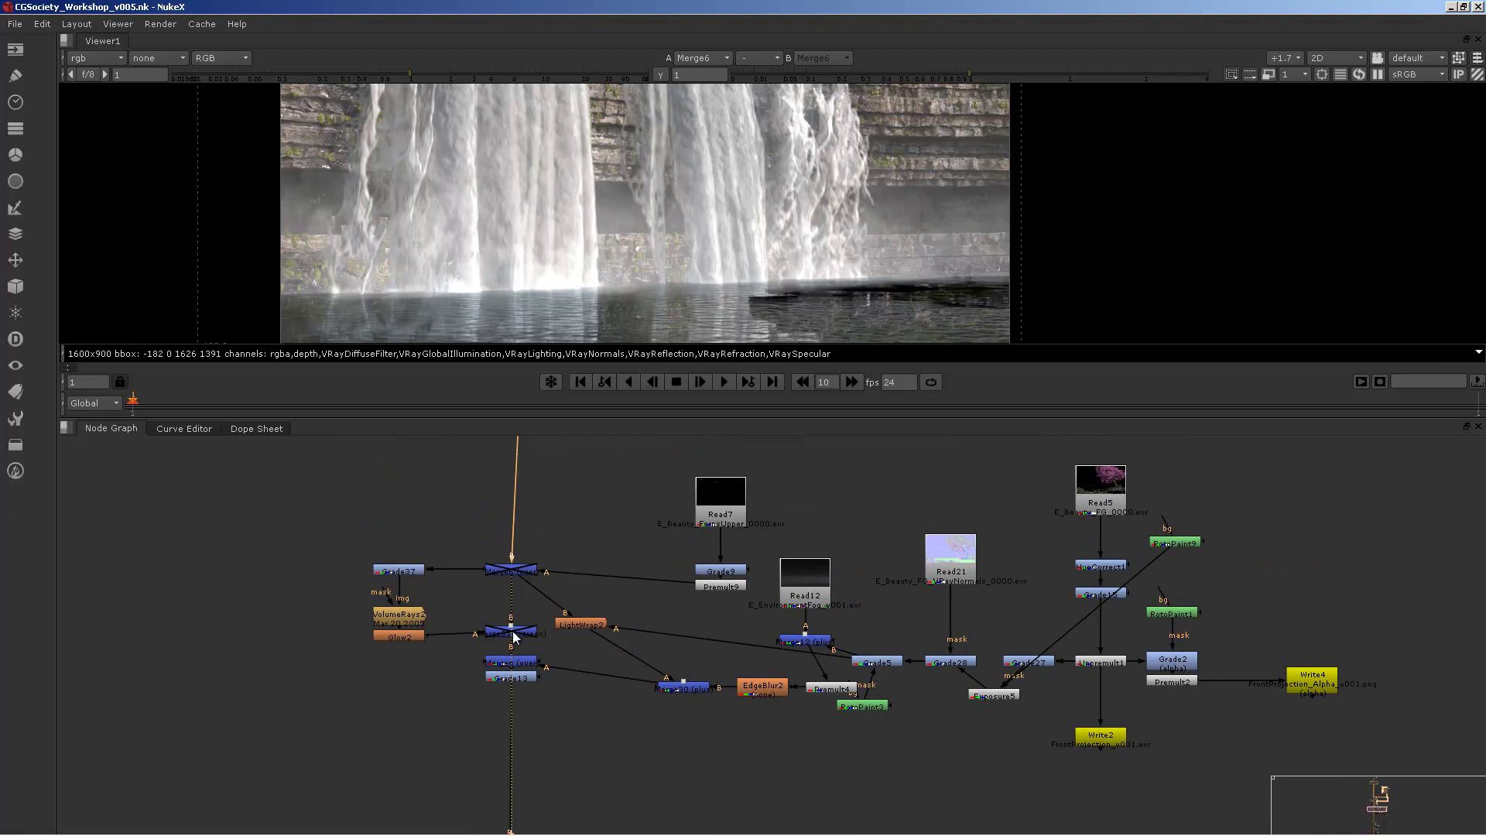
View the Merge4 output with the foreground tree added, and enlarge the viewer to show more of the image.
{"action": "left_click", "coordinate": [523, 668]}
{"action": "key", "text": "1"}
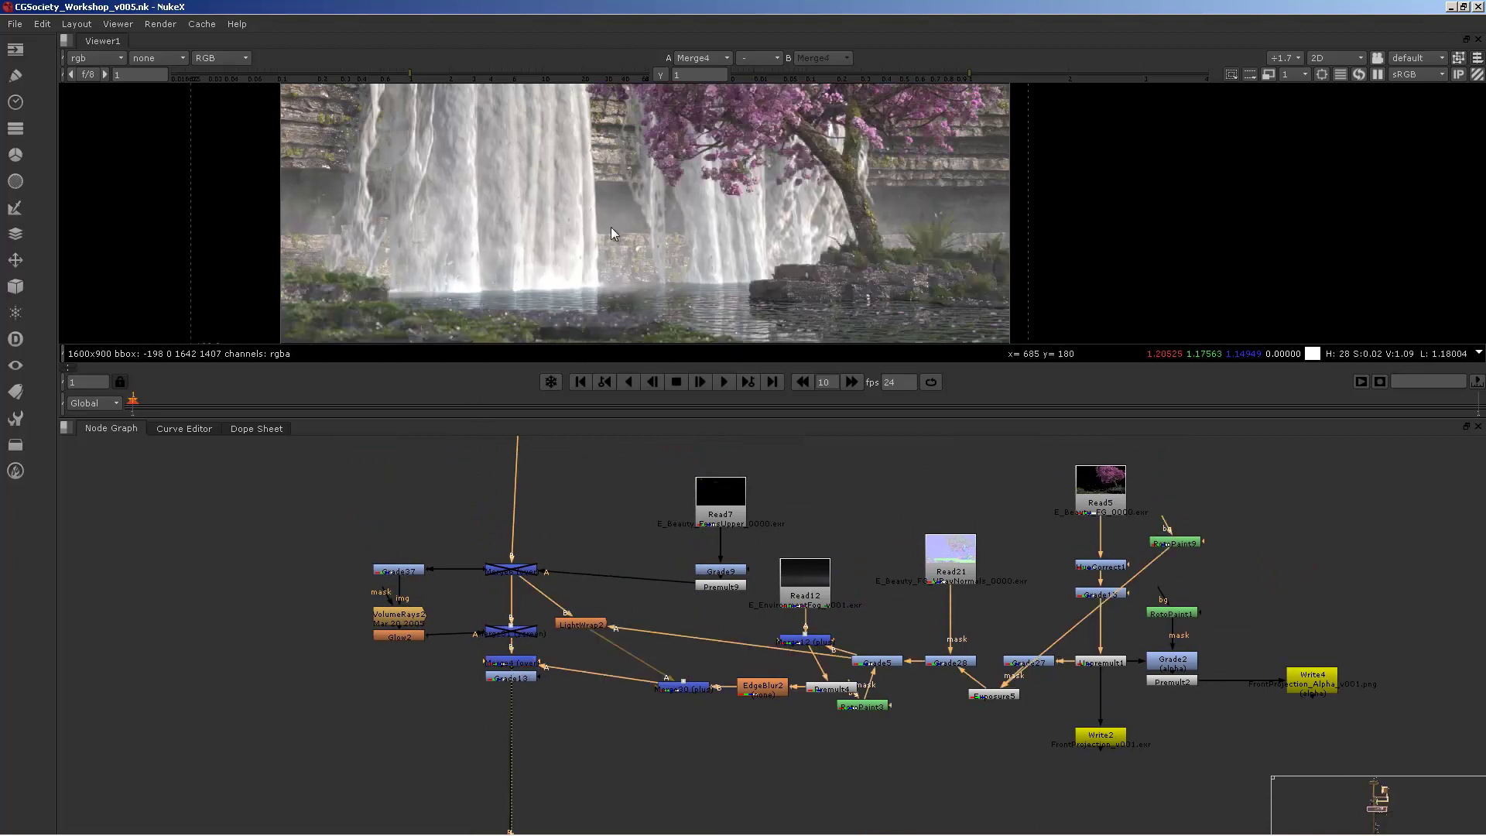
{"action": "middle_click_drag", "start_coordinate": [755, 201], "coordinate": [745, 211]}
{"action": "scroll", "coordinate": [766, 168], "scroll_direction": "down", "scroll_amount": 1}
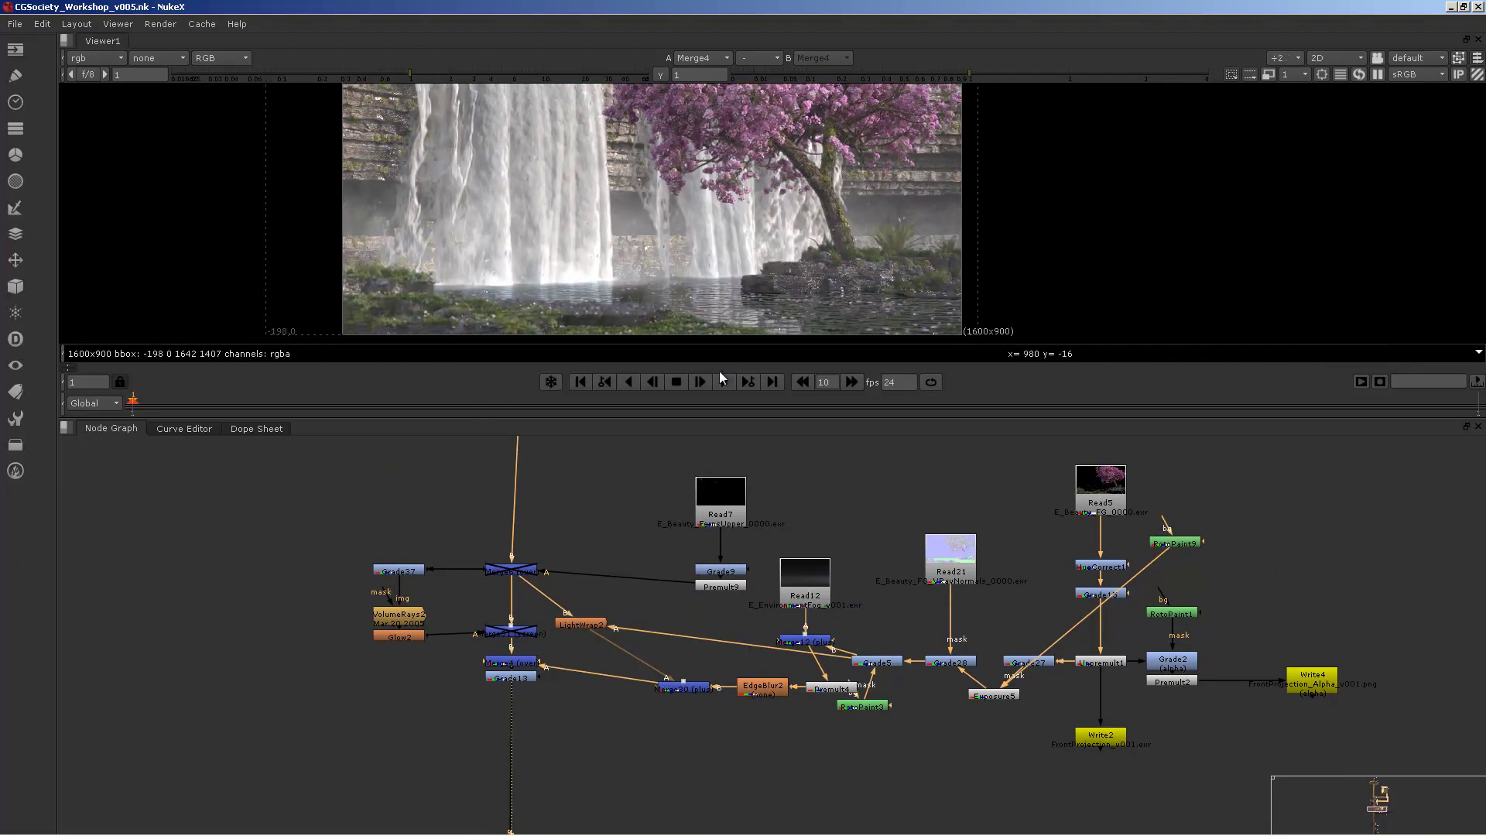
{"action": "left_click_drag", "start_coordinate": [719, 418], "coordinate": [732, 594]}
{"action": "middle_click_drag", "start_coordinate": [741, 346], "coordinate": [729, 192]}
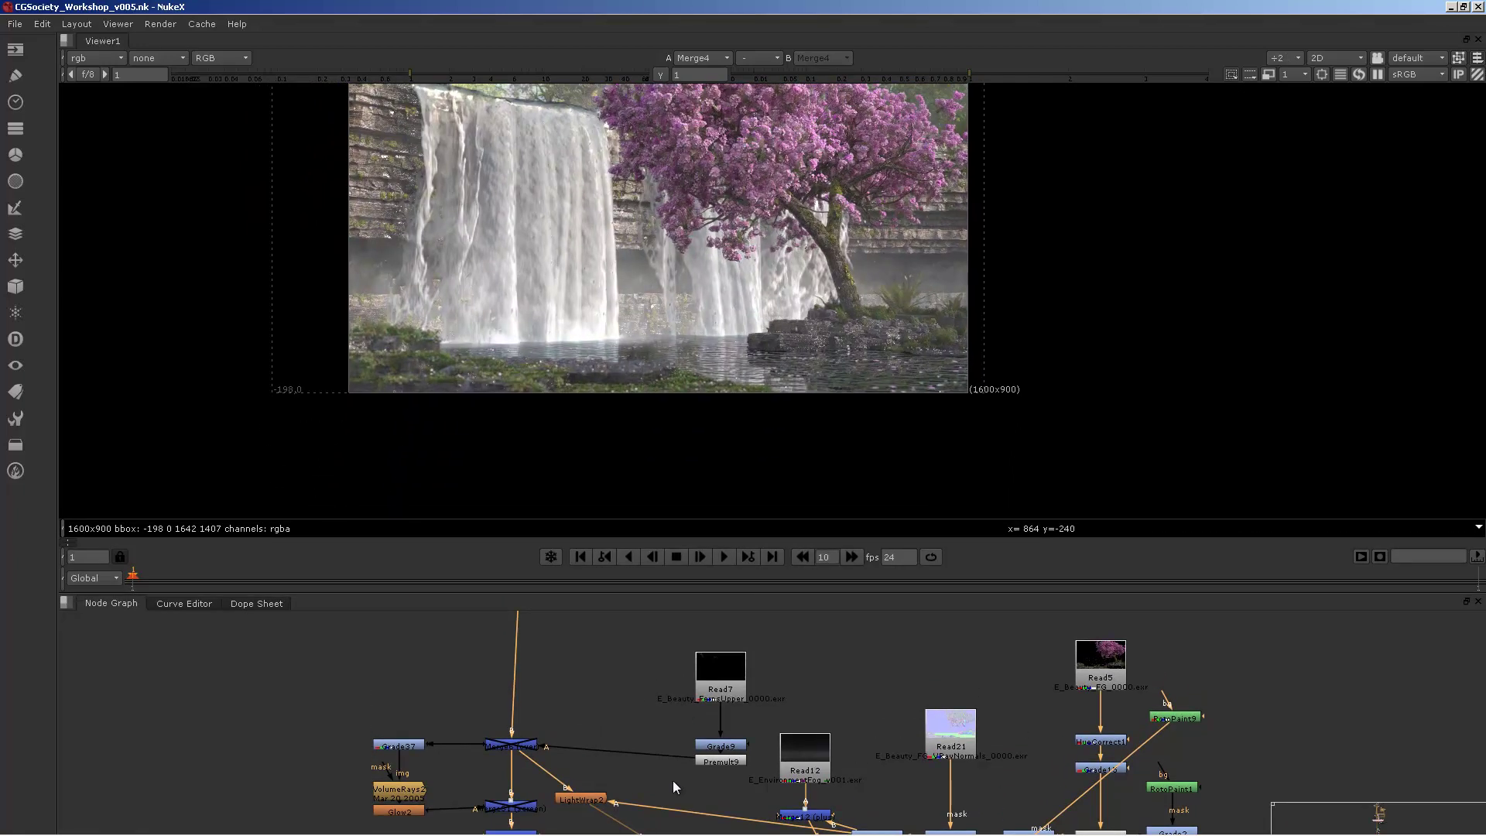
View the Read5 foreground render of the tree and rocks, and check the viewer's available channel layers without changing them.
{"action": "middle_click_drag", "start_coordinate": [679, 782], "coordinate": [709, 488]}
{"action": "scroll", "coordinate": [655, 710], "scroll_direction": "down", "scroll_amount": 5}
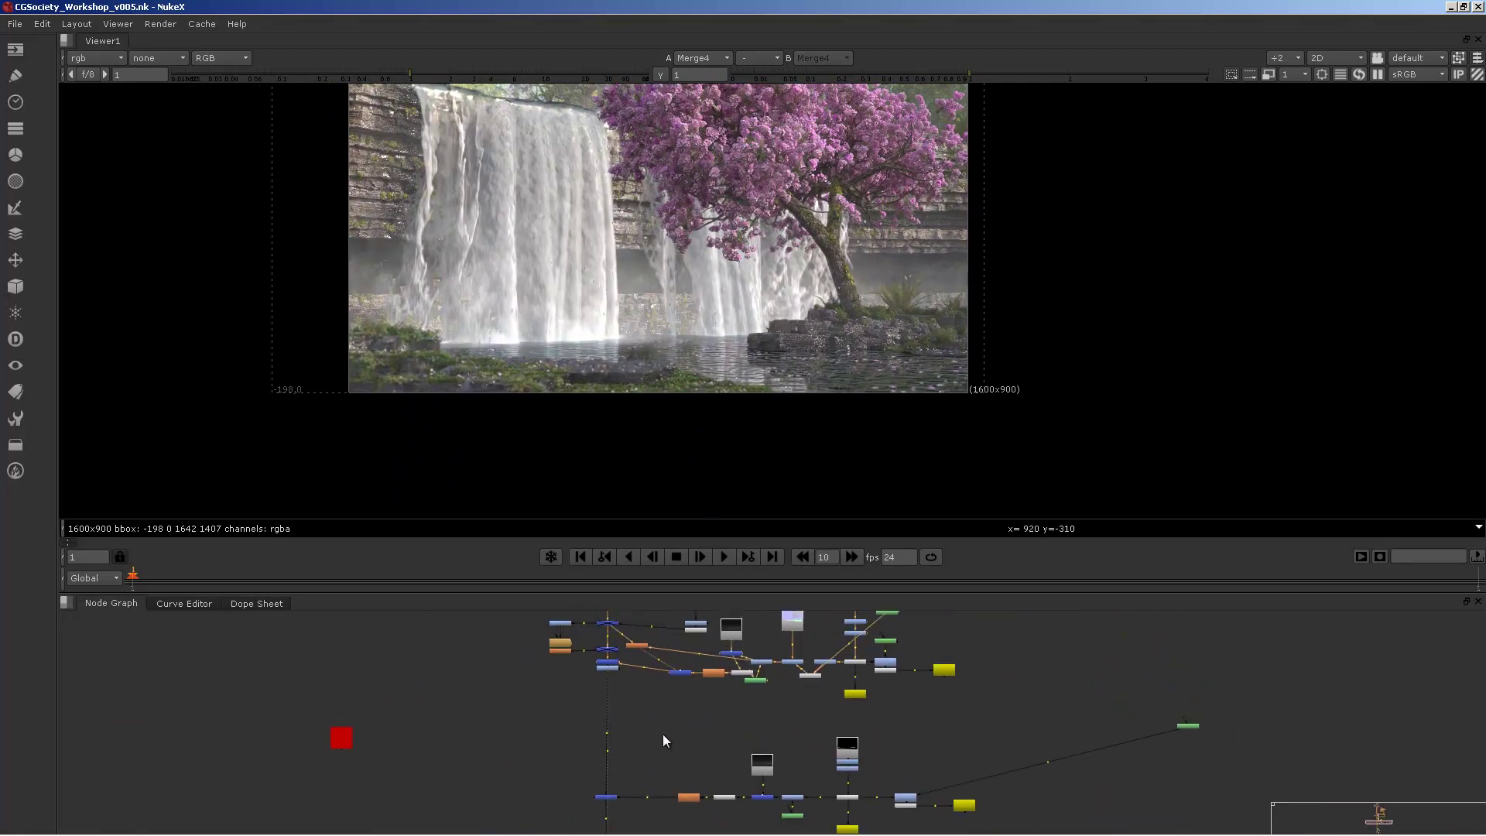
{"action": "middle_click_drag", "start_coordinate": [663, 735], "coordinate": [654, 815]}
{"action": "scroll", "coordinate": [726, 741], "scroll_direction": "up", "scroll_amount": 2}
{"action": "middle_click_drag", "start_coordinate": [812, 674], "coordinate": [749, 695]}
{"action": "scroll", "coordinate": [749, 694], "scroll_direction": "up", "scroll_amount": 2}
{"action": "middle_click_drag", "start_coordinate": [714, 753], "coordinate": [734, 787]}
{"action": "left_click", "coordinate": [836, 647]}
{"action": "key", "text": "1"}
{"action": "left_click", "coordinate": [820, 617]}
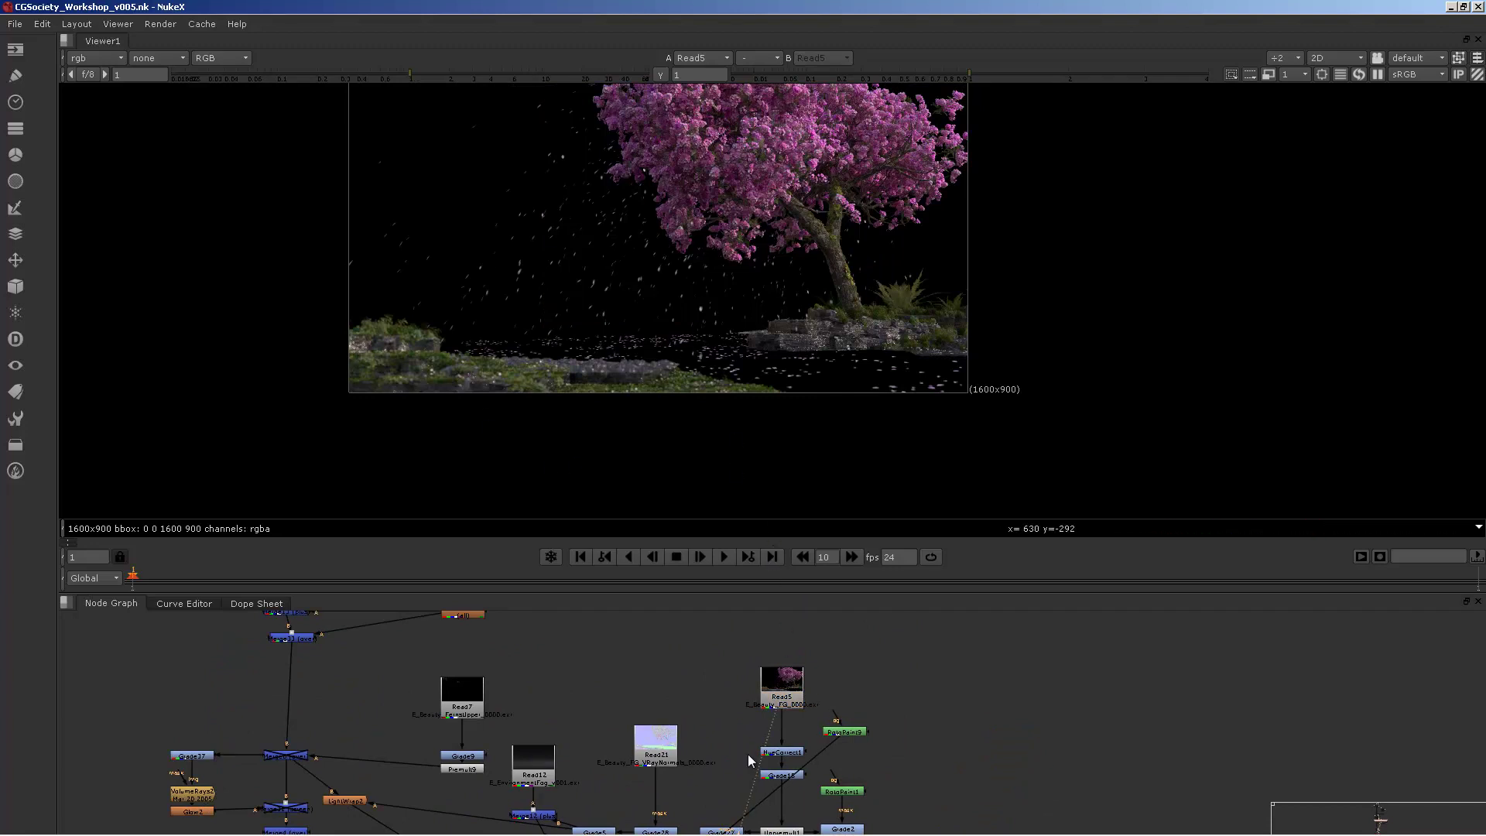
{"action": "middle_click_drag", "start_coordinate": [758, 700], "coordinate": [712, 702]}
{"action": "left_click", "coordinate": [89, 62]}
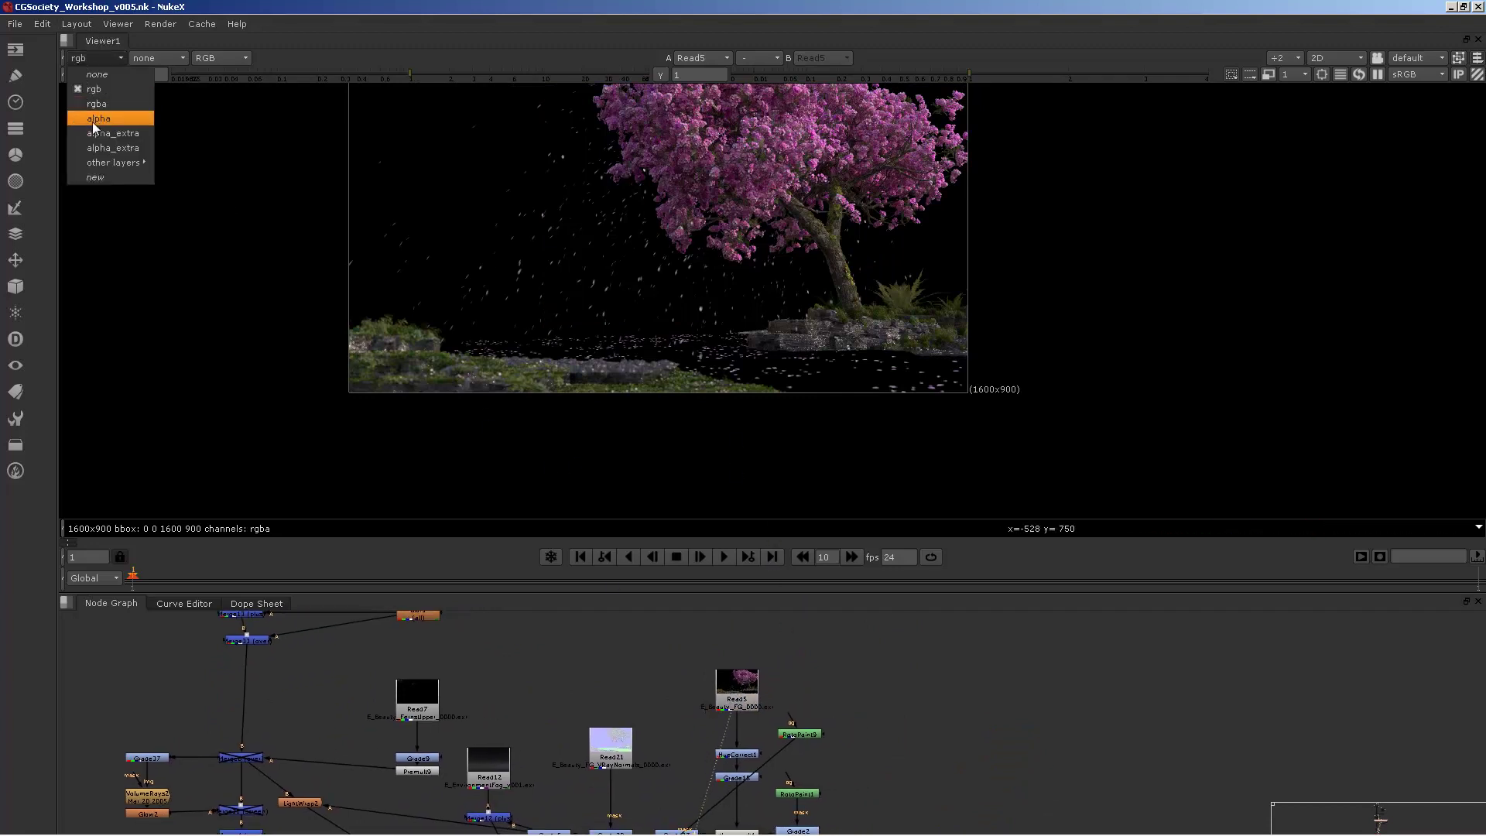
{"action": "key", "text": "Escape"}
View the Read21 normals pass of the foreground that masks Grade28.
{"action": "middle_click_drag", "start_coordinate": [609, 681], "coordinate": [636, 616]}
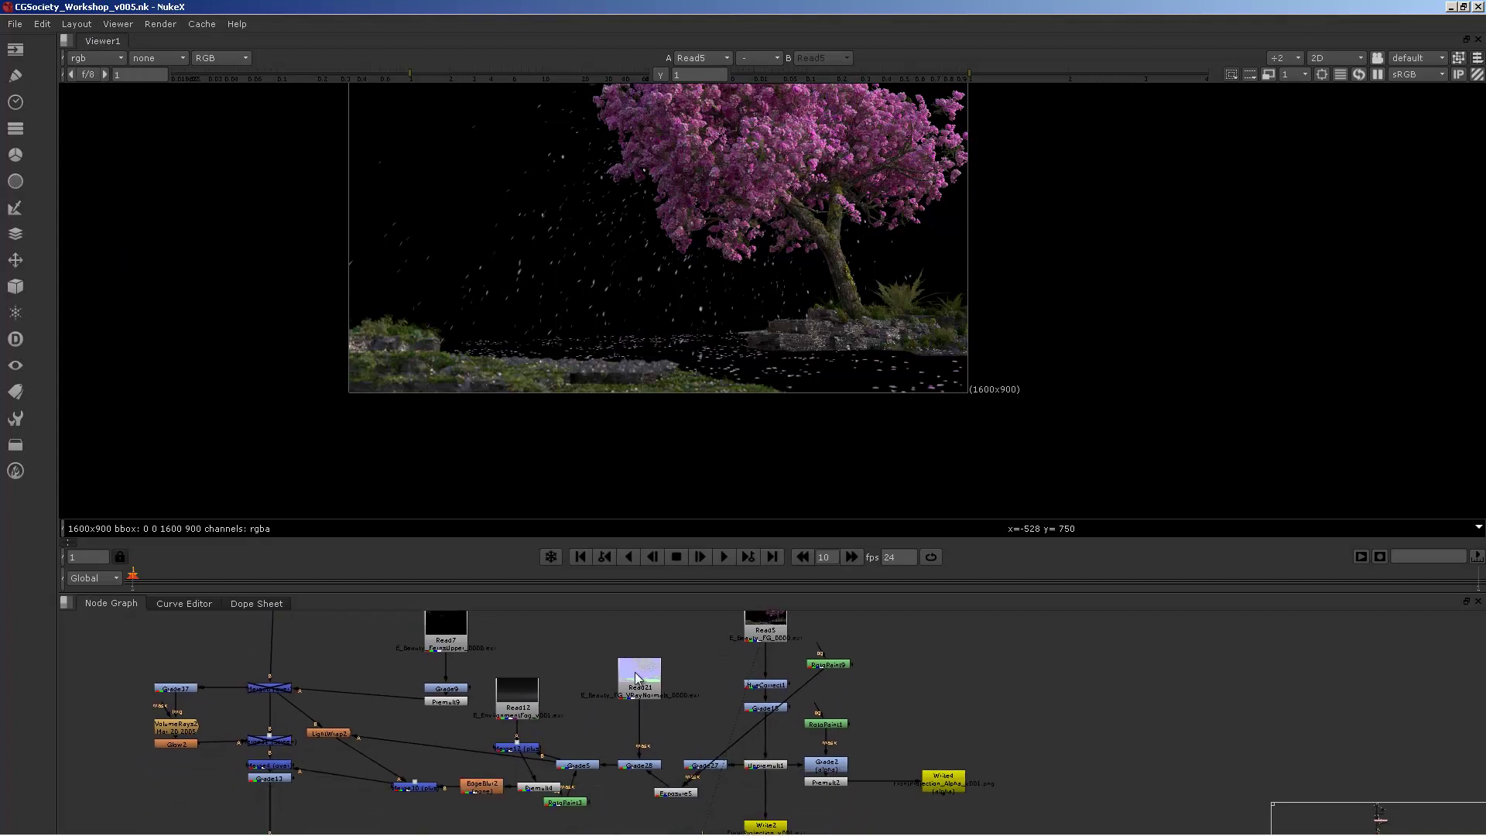
{"action": "left_click", "coordinate": [639, 675]}
{"action": "key", "text": "1"}
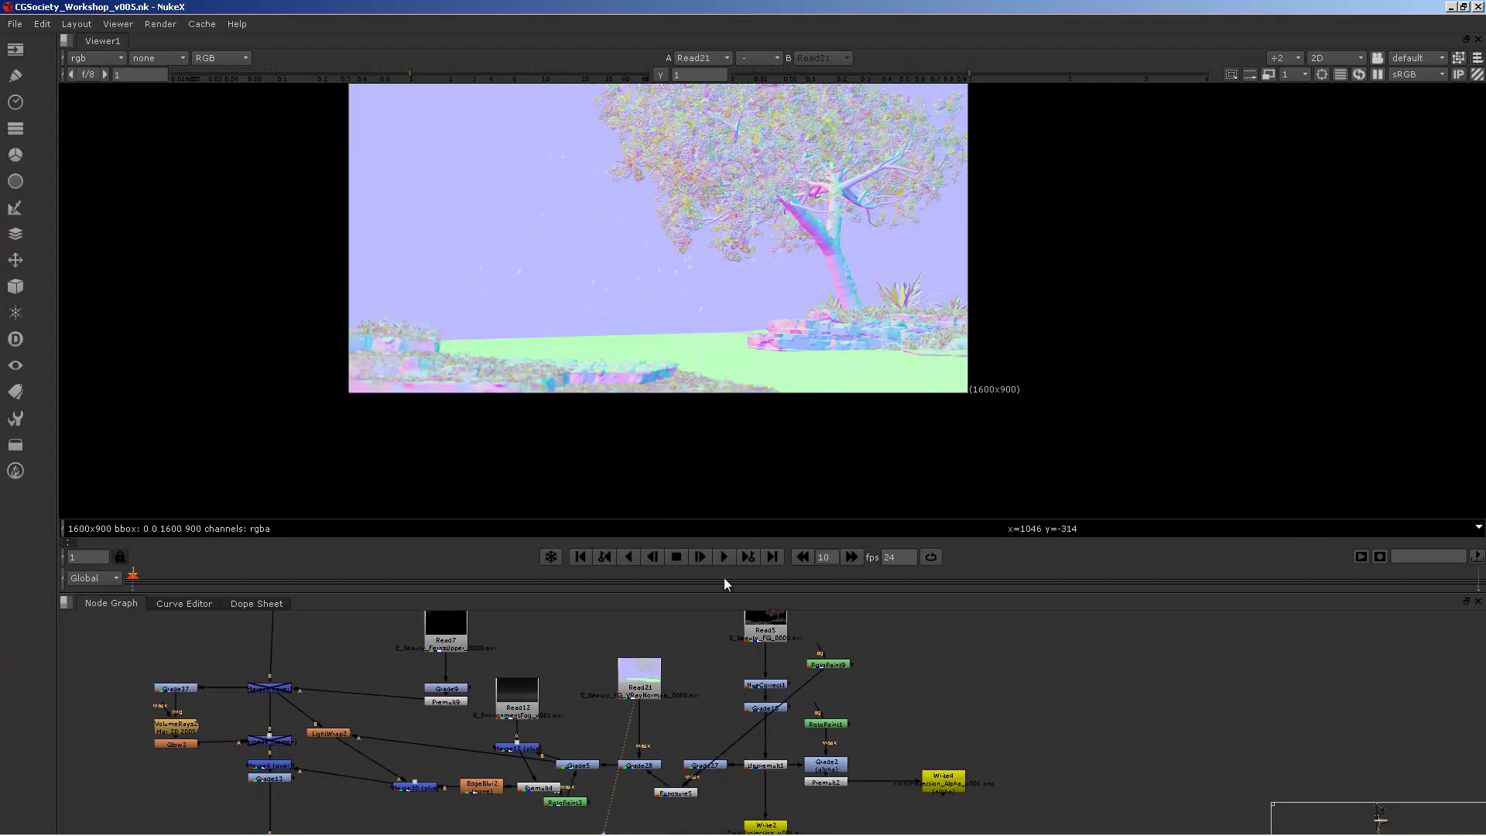
Open Grade28's properties, move them clear of the image, and show only the red channel of the normals pass.
{"action": "left_click", "coordinate": [643, 768]}
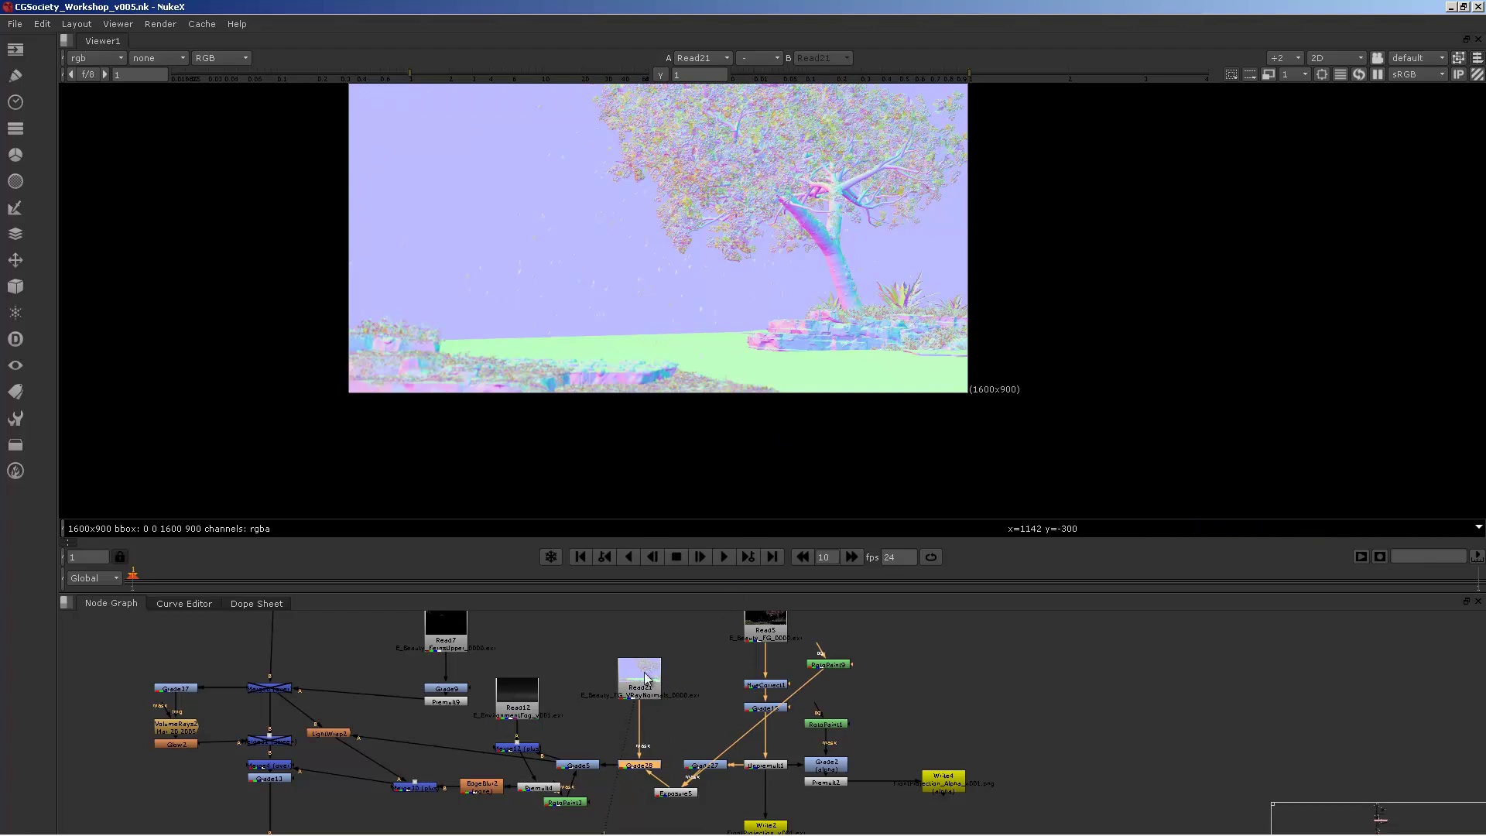
{"action": "left_click", "coordinate": [646, 678]}
{"action": "double_click", "coordinate": [641, 765]}
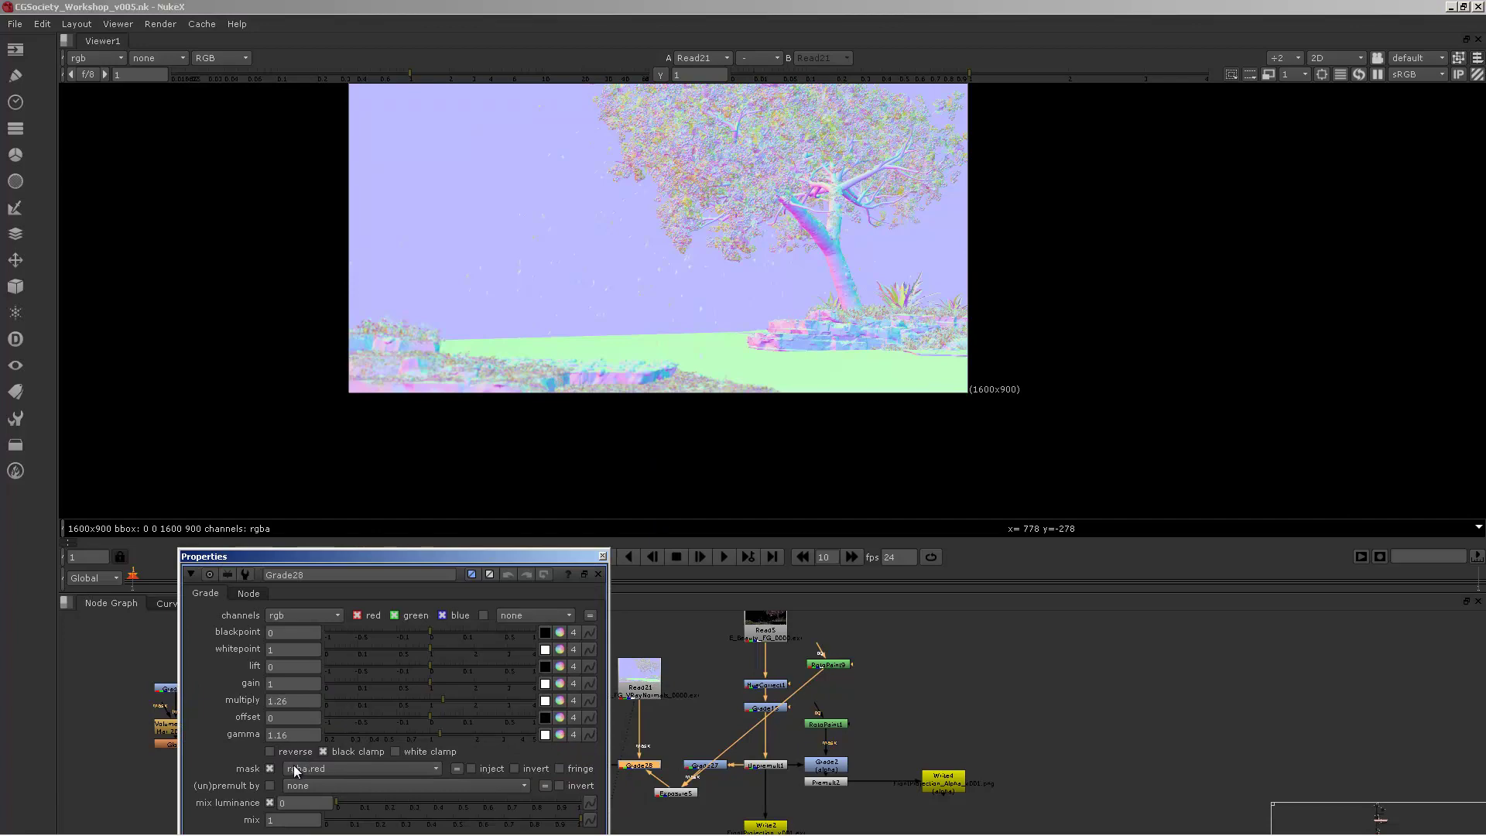
{"action": "left_click_drag", "start_coordinate": [494, 556], "coordinate": [1482, 183]}
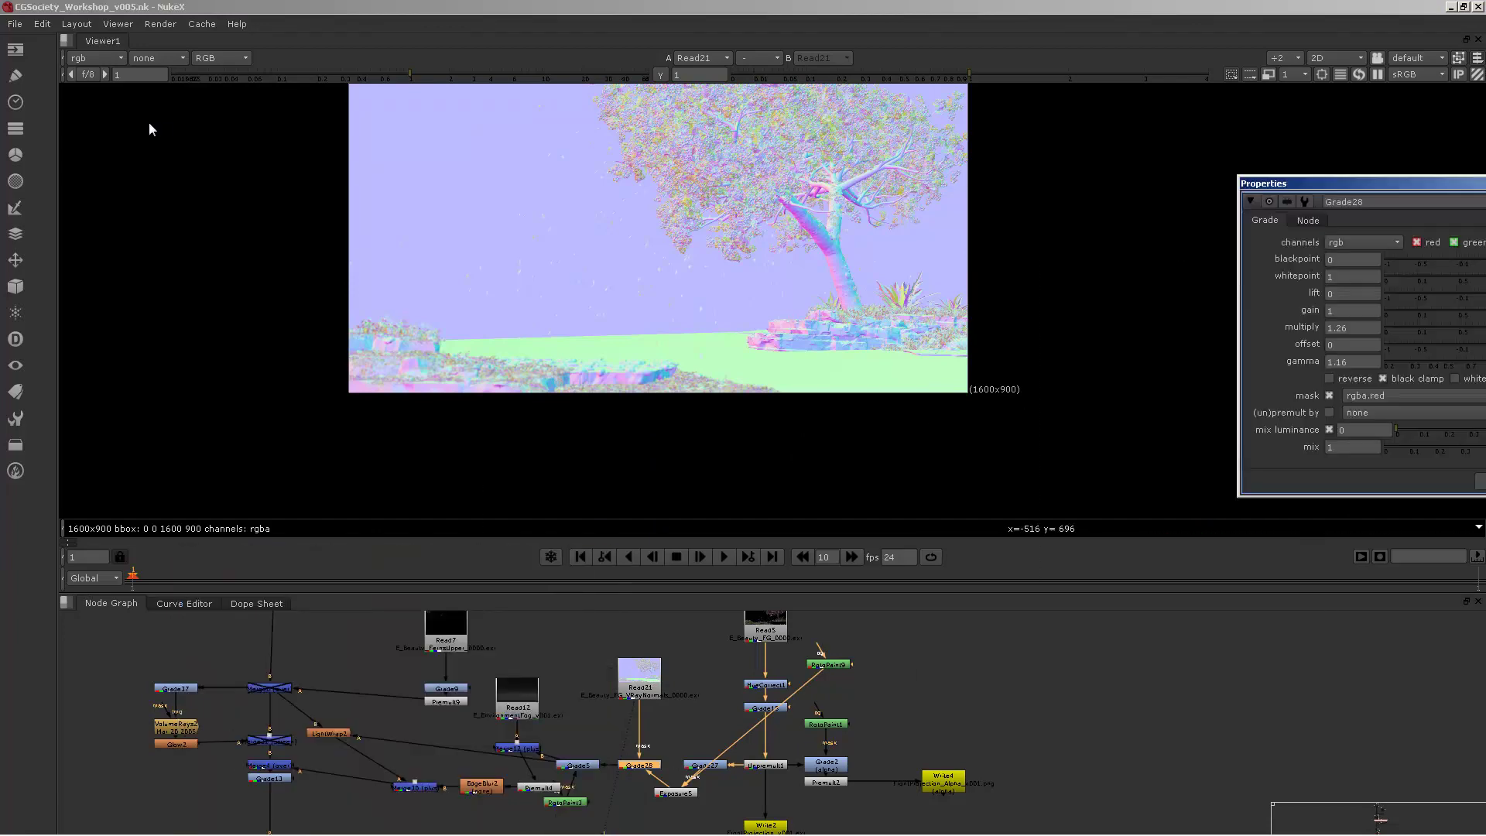
{"action": "left_click", "coordinate": [211, 58]}
{"action": "left_click", "coordinate": [213, 117]}
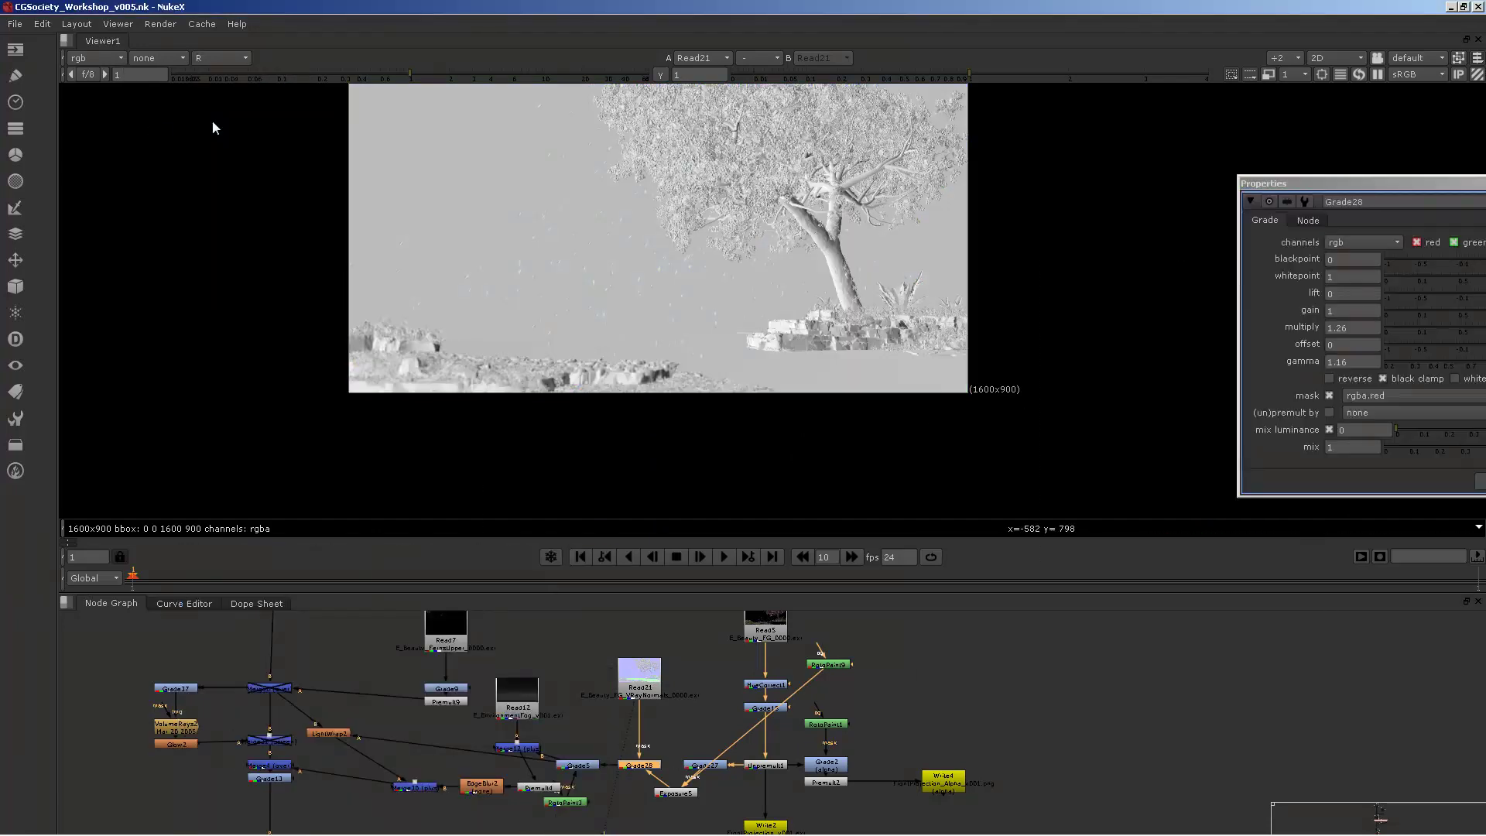
Examine the normals pass's red channel up close on the tree, close Grade28's properties, and show the full RGB channels again.
{"action": "scroll", "coordinate": [789, 250], "scroll_direction": "up", "scroll_amount": 5}
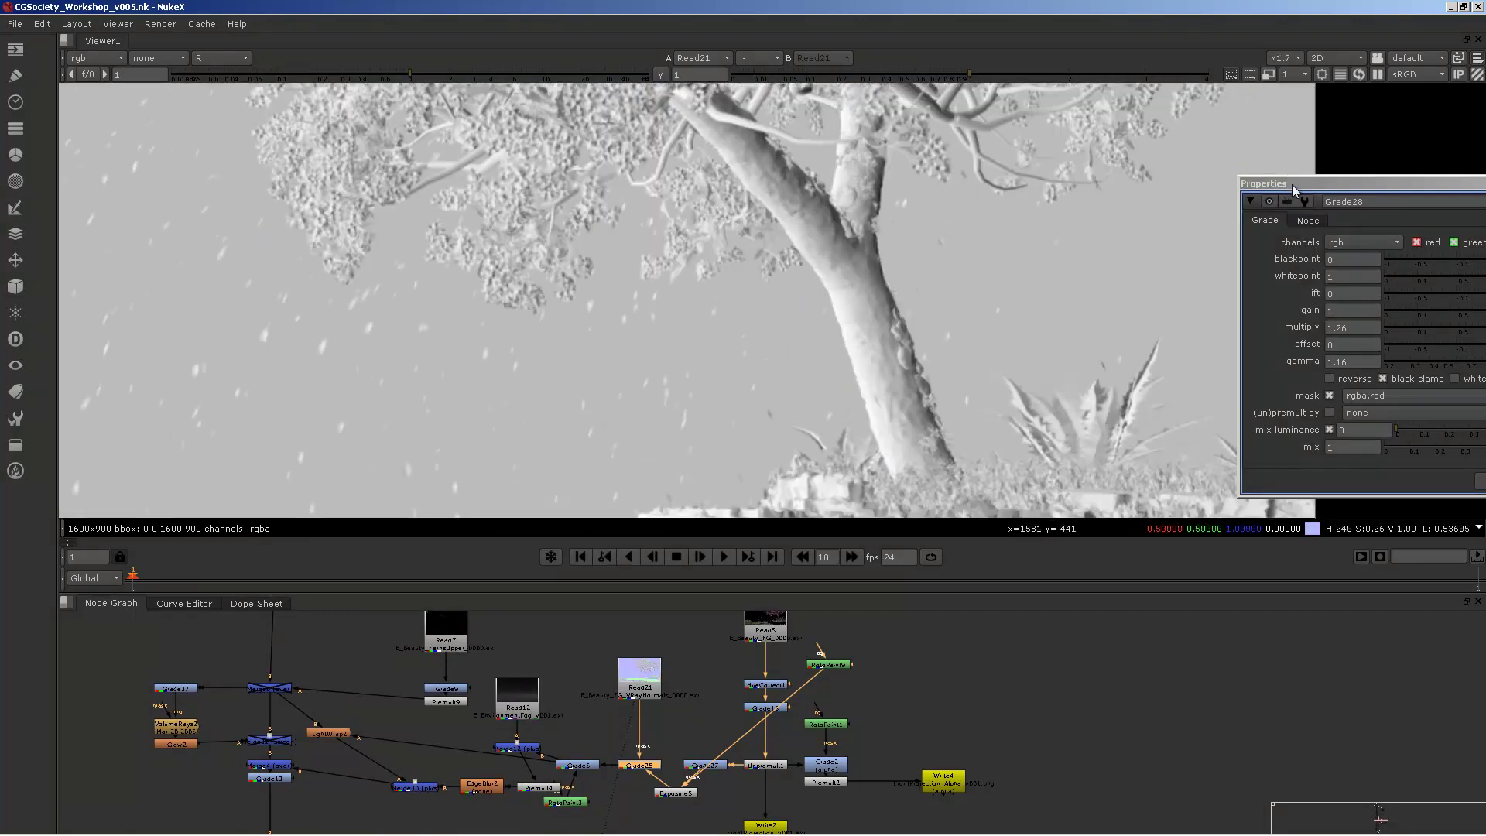
{"action": "left_click_drag", "start_coordinate": [1293, 187], "coordinate": [758, 164]}
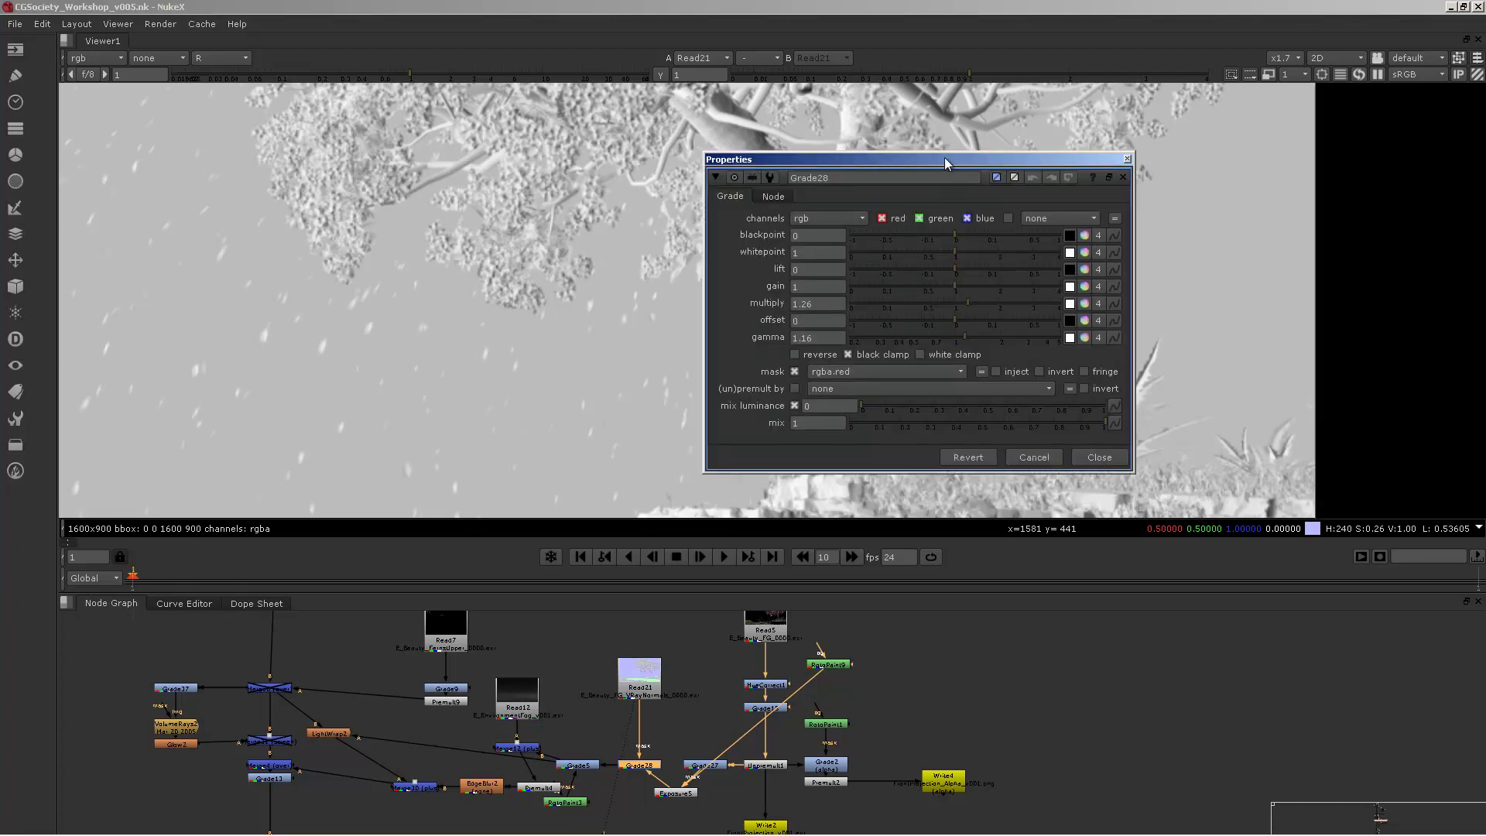
{"action": "left_click_drag", "start_coordinate": [944, 162], "coordinate": [941, 162]}
{"action": "left_click", "coordinate": [1042, 160]}
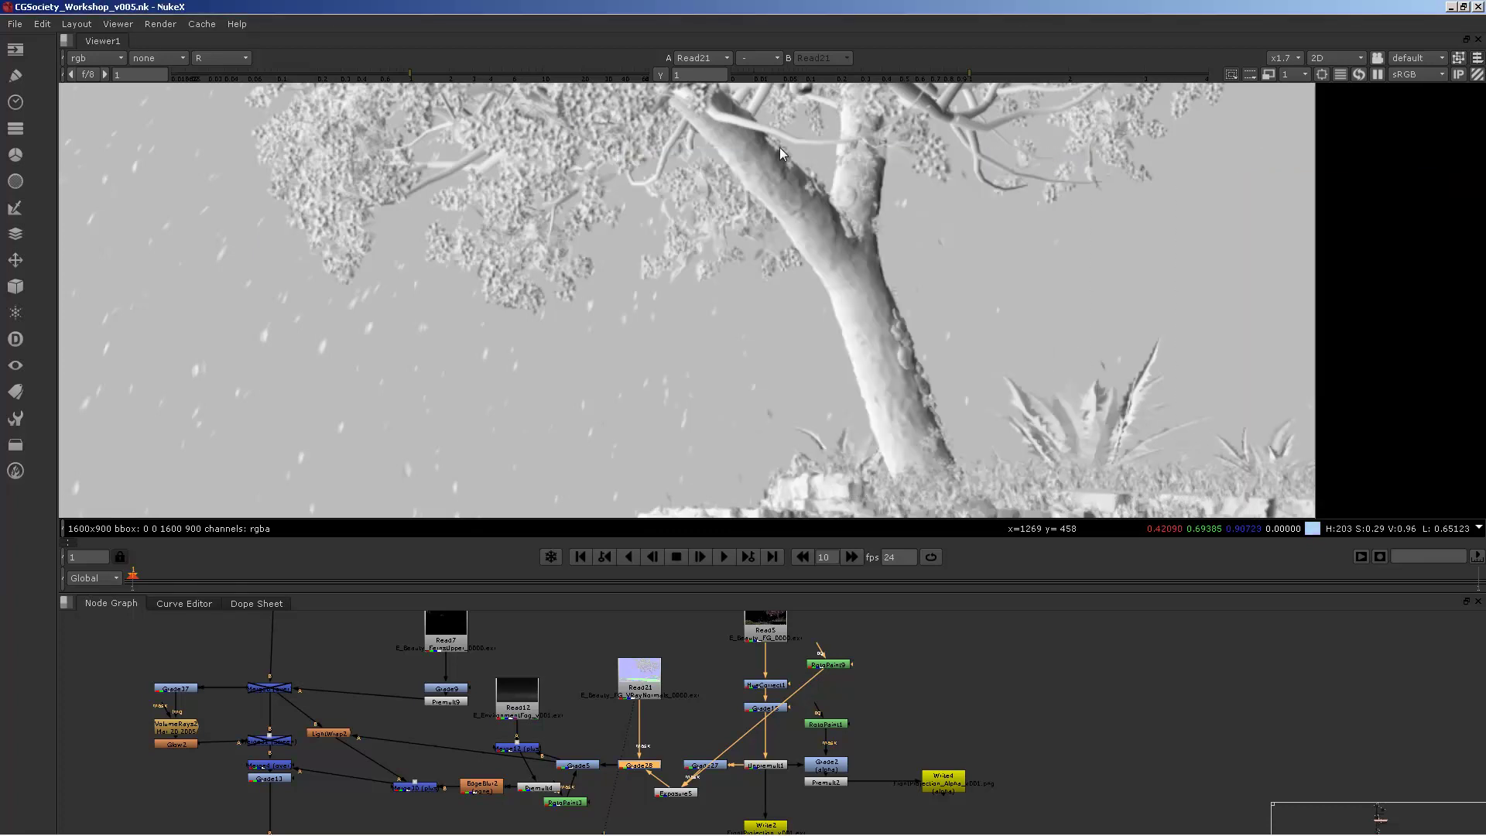
{"action": "left_click", "coordinate": [219, 60]}
{"action": "left_click", "coordinate": [221, 103]}
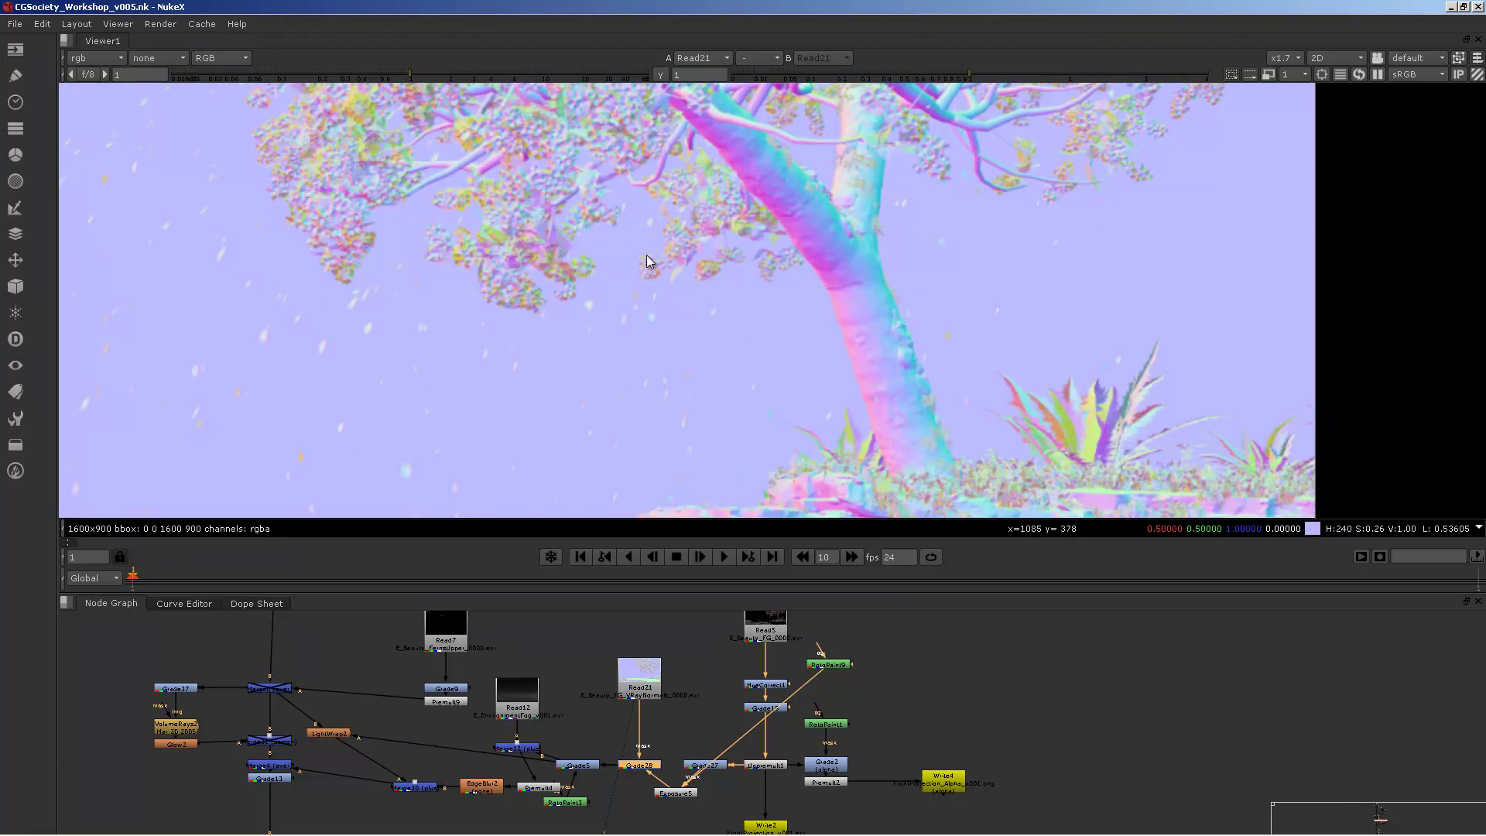
View the Grade28 output of the foreground tree, check its grade settings, and close them without changes.
{"action": "middle_click_drag", "start_coordinate": [665, 756], "coordinate": [762, 623]}
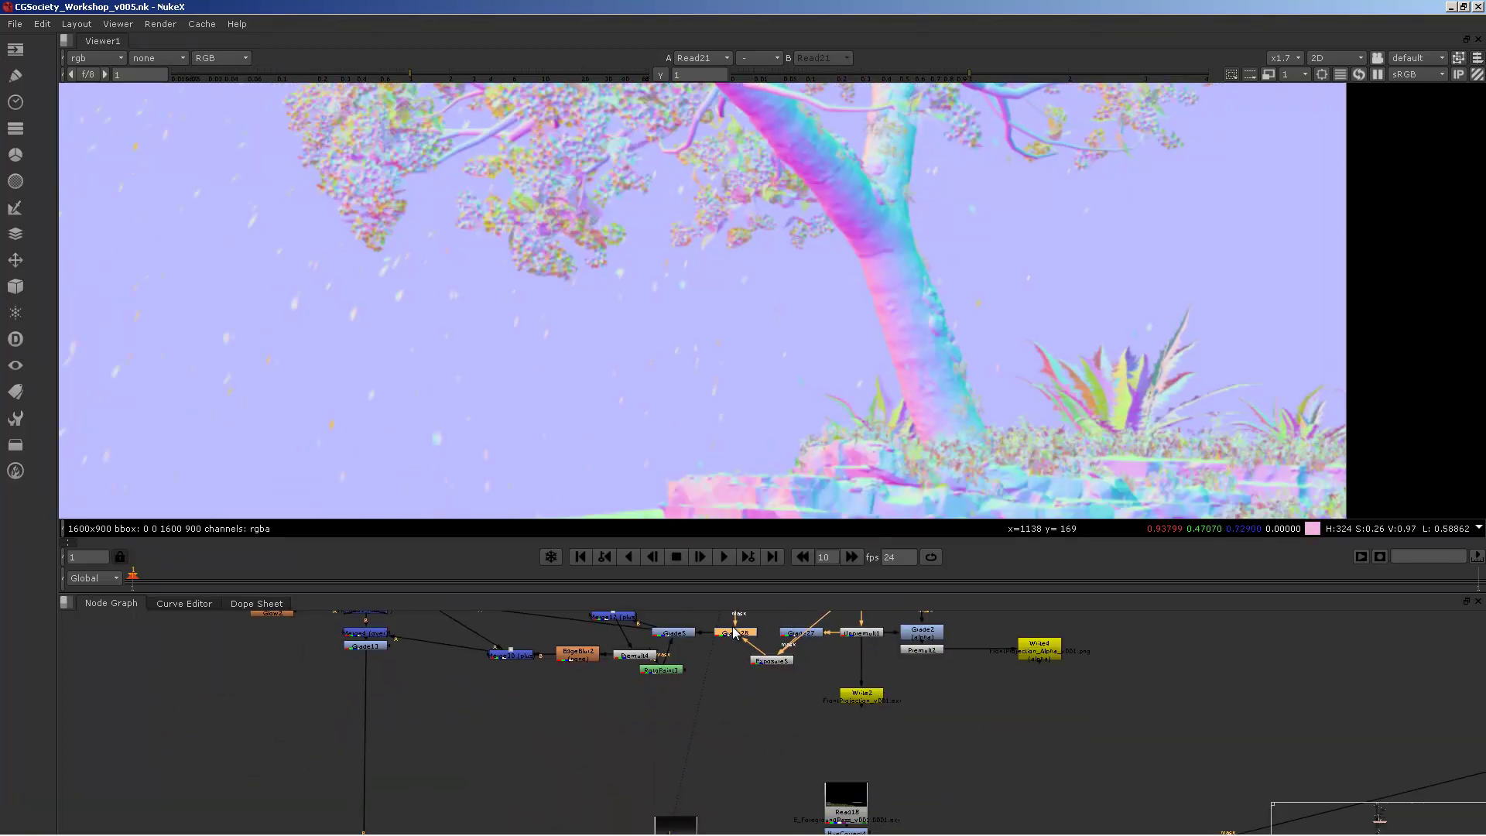
{"action": "key", "text": "1"}
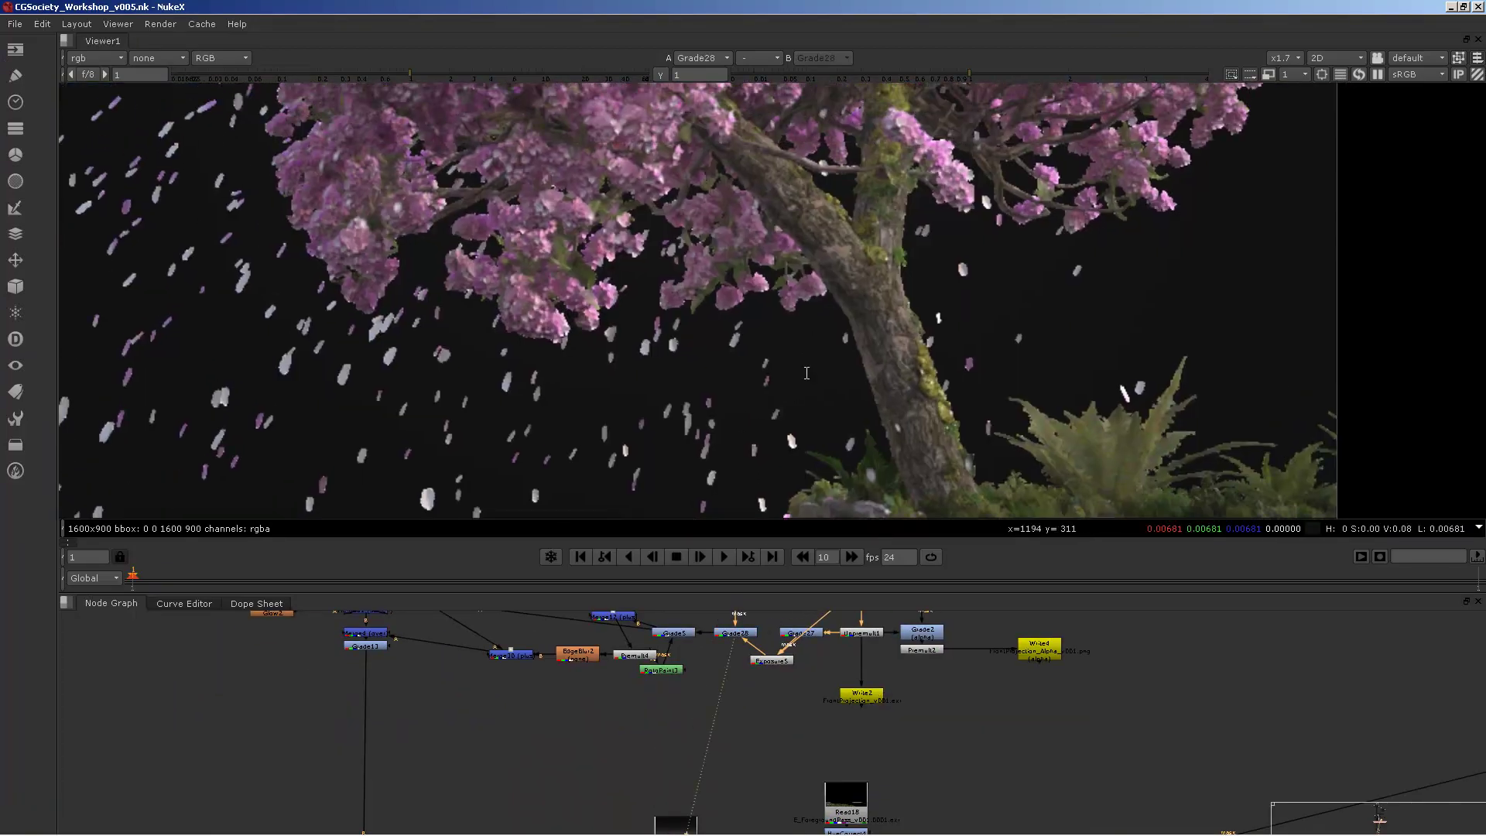
{"action": "scroll", "coordinate": [806, 373], "scroll_direction": "down", "scroll_amount": 3}
{"action": "middle_click_drag", "start_coordinate": [809, 657], "coordinate": [776, 719]}
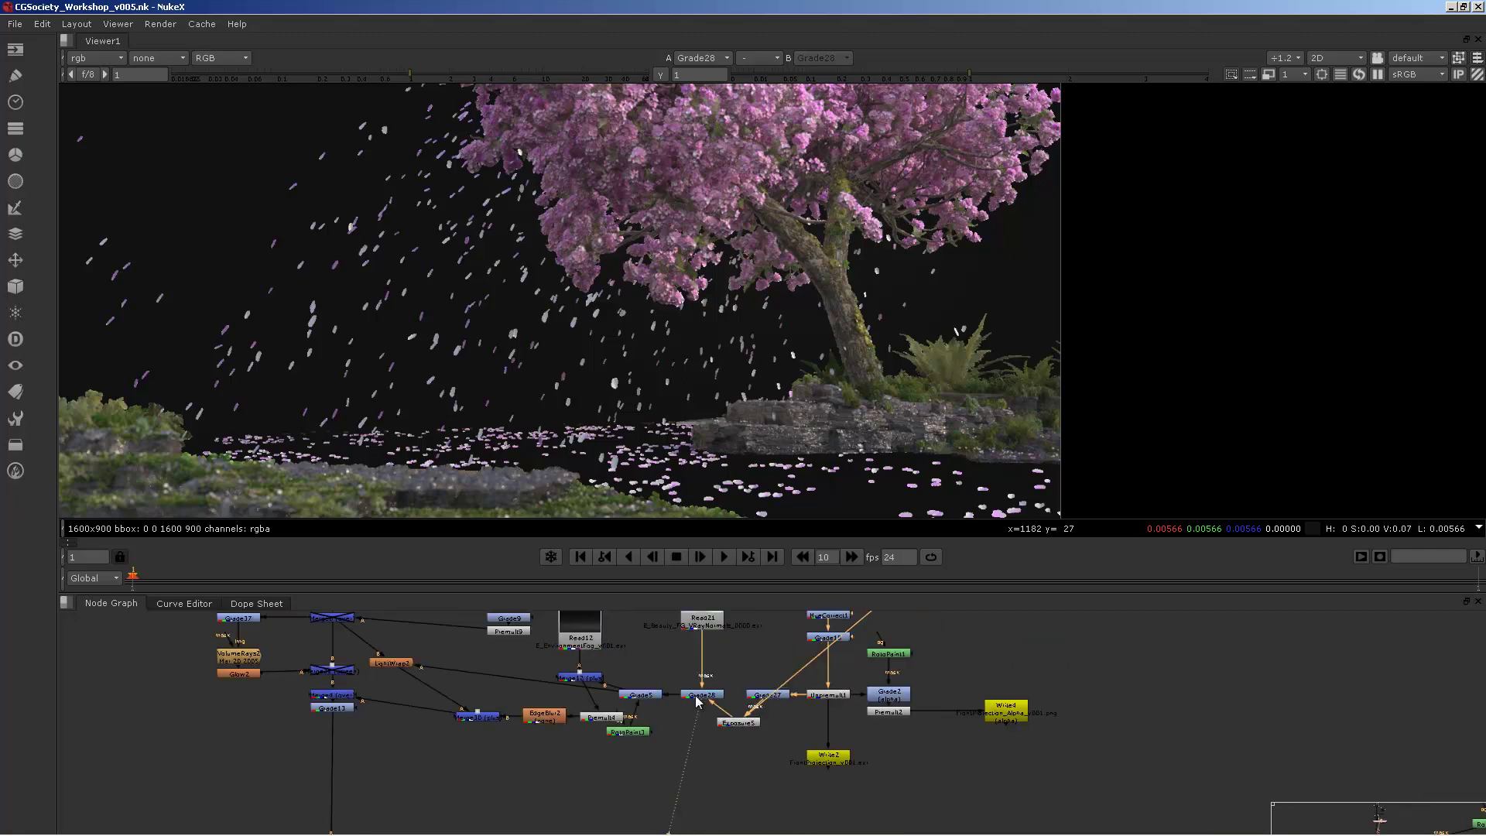
{"action": "double_click", "coordinate": [697, 696]}
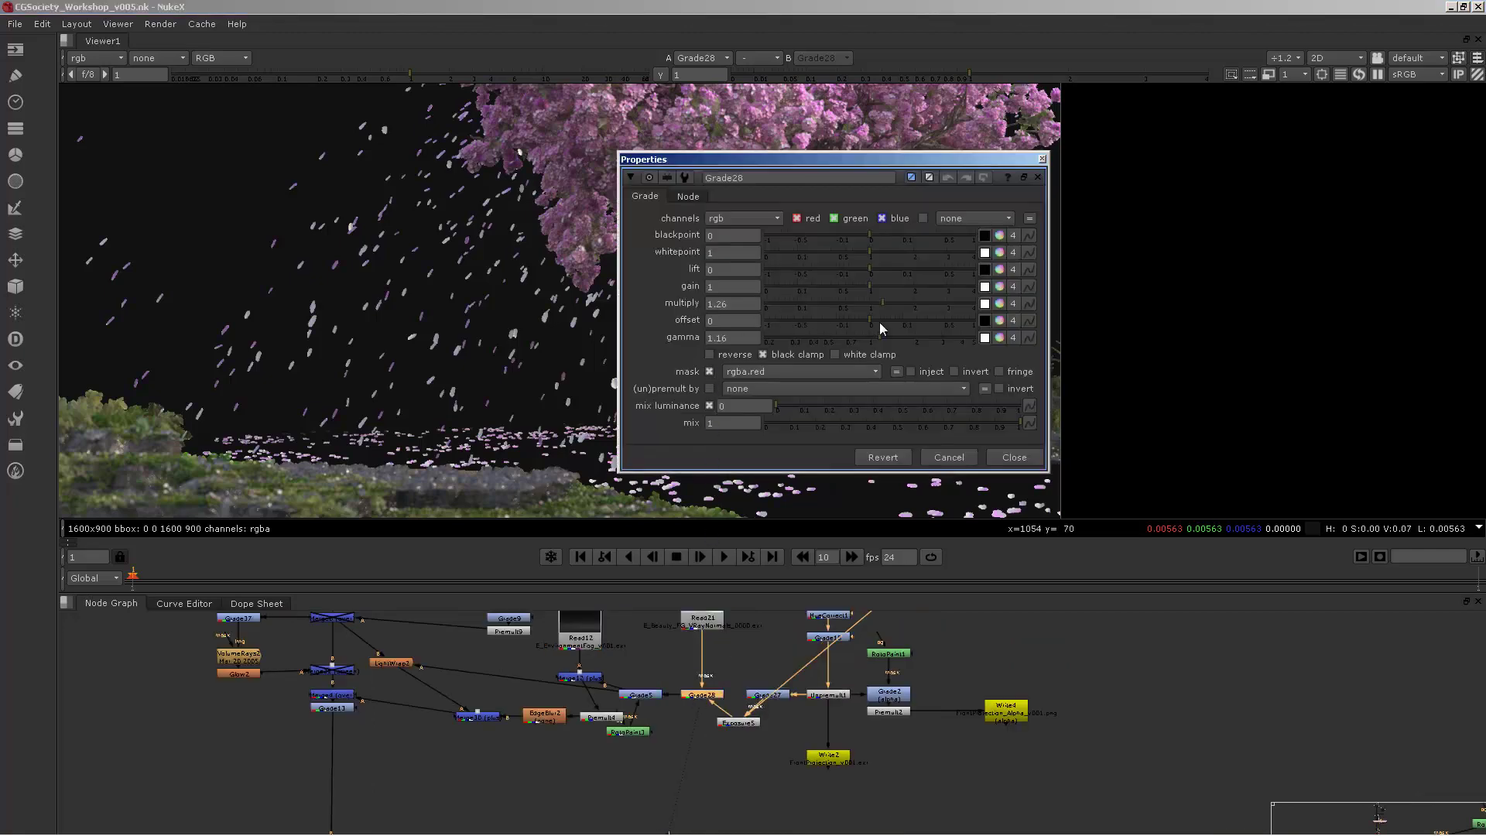
{"action": "key", "text": "Escape"}
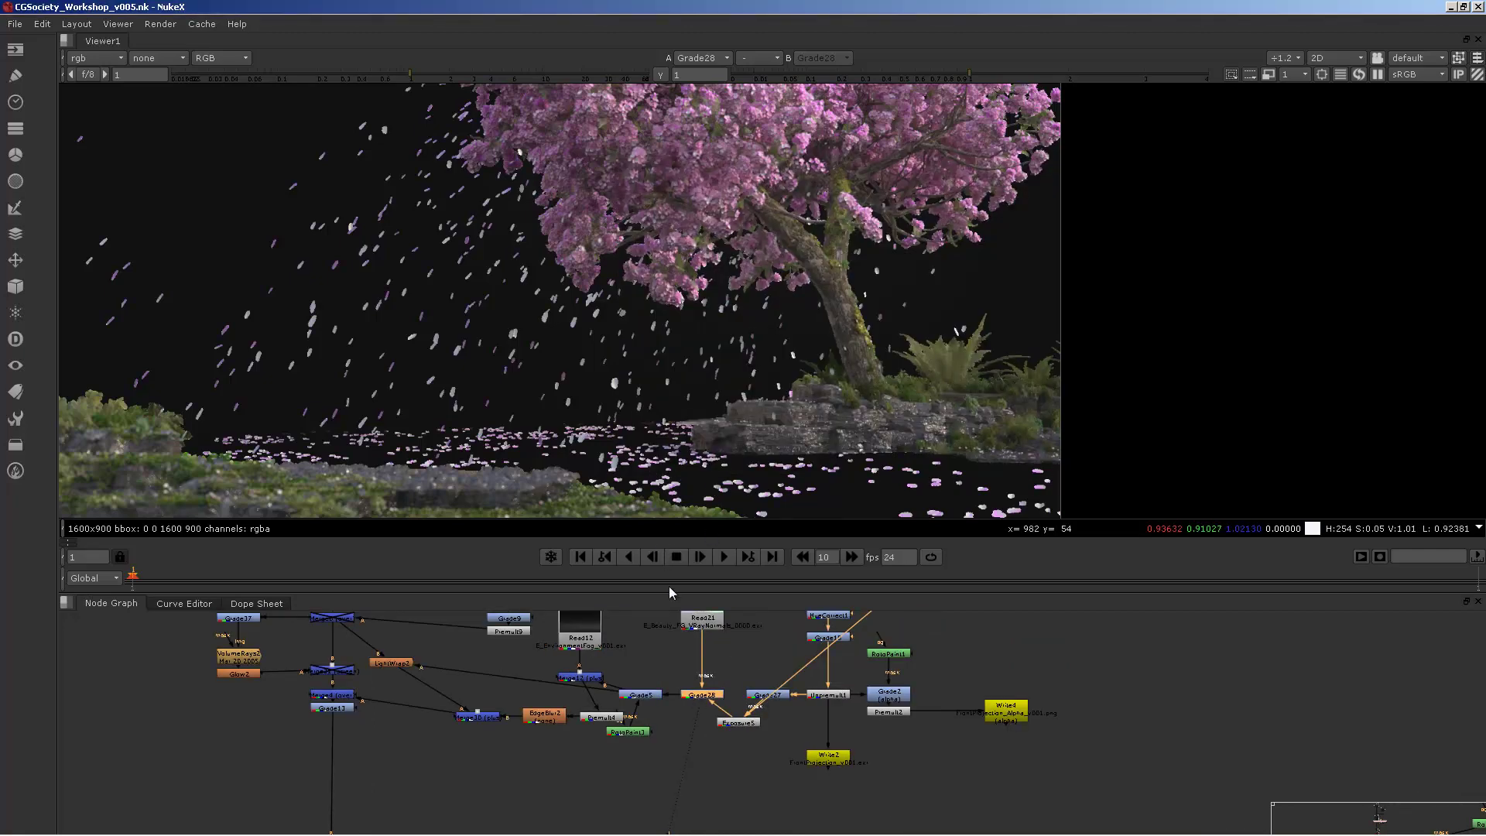
View the Merge28 output on the main composite branch, framed so the whole image shows.
{"action": "middle_click_drag", "start_coordinate": [663, 746], "coordinate": [735, 750]}
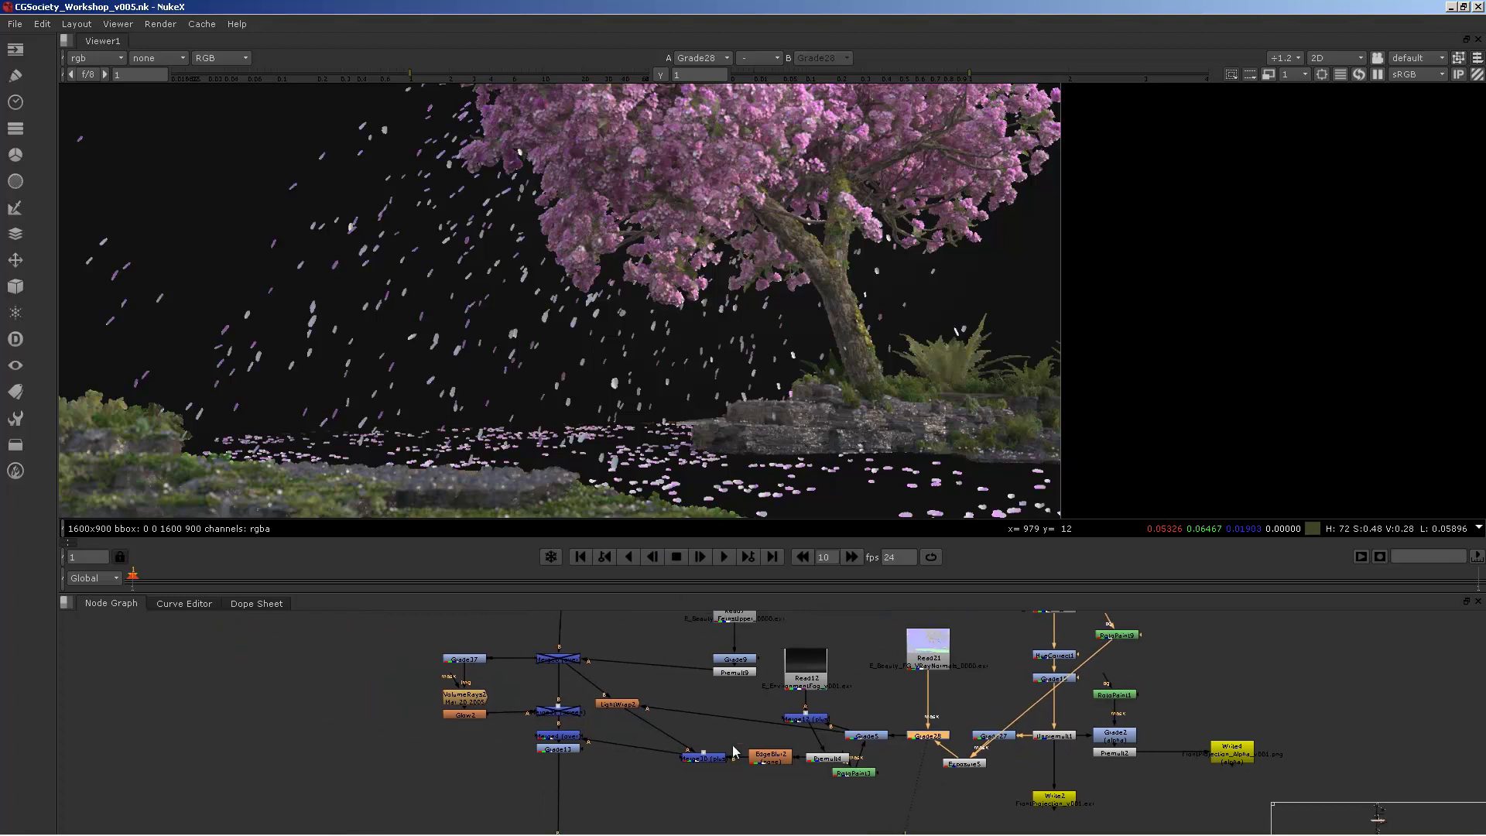
{"action": "left_click", "coordinate": [567, 738]}
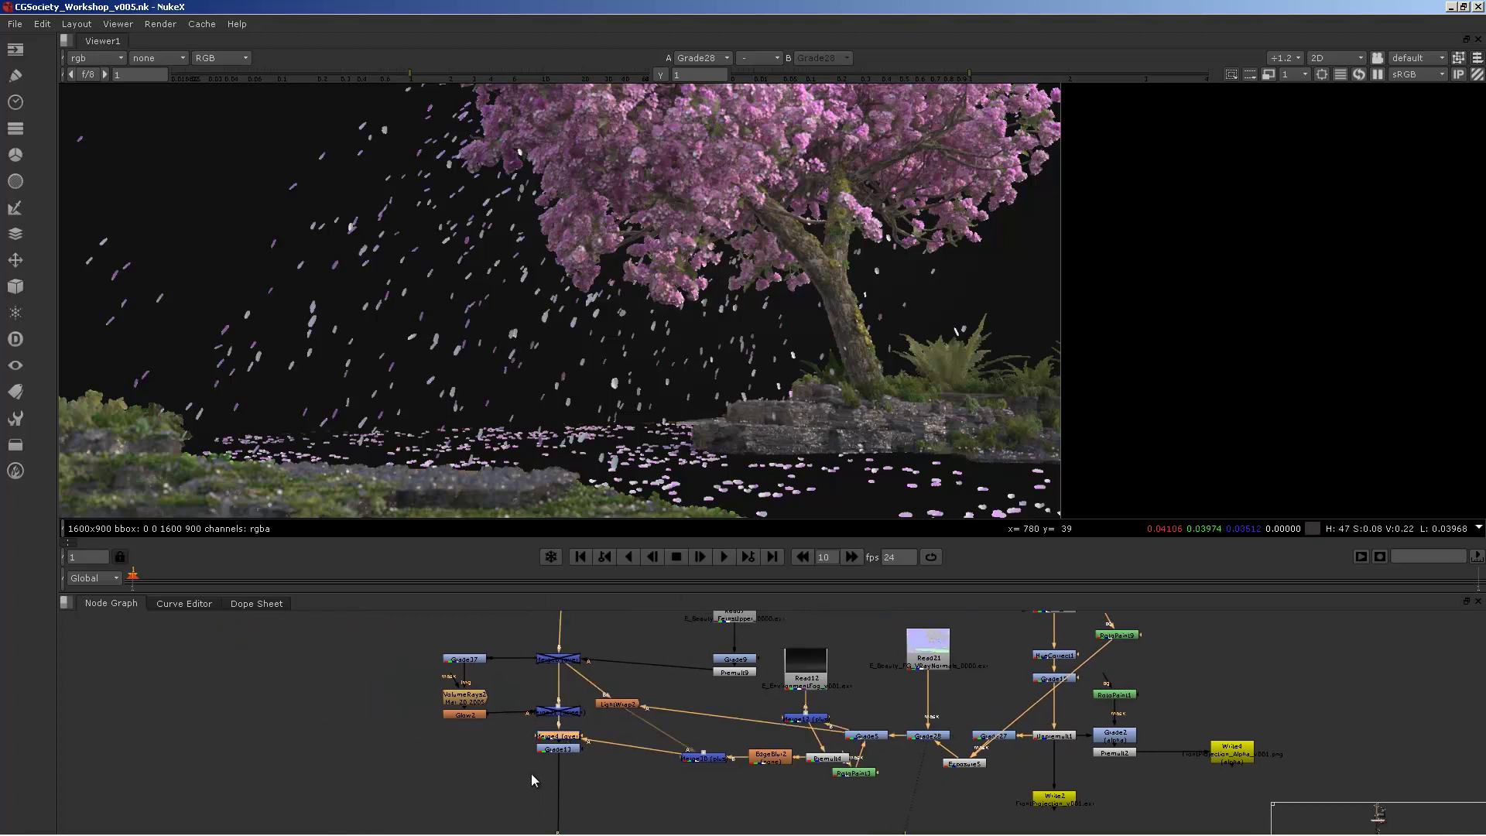
{"action": "middle_click_drag", "start_coordinate": [531, 774], "coordinate": [651, 690]}
{"action": "scroll", "coordinate": [691, 717], "scroll_direction": "down", "scroll_amount": 5}
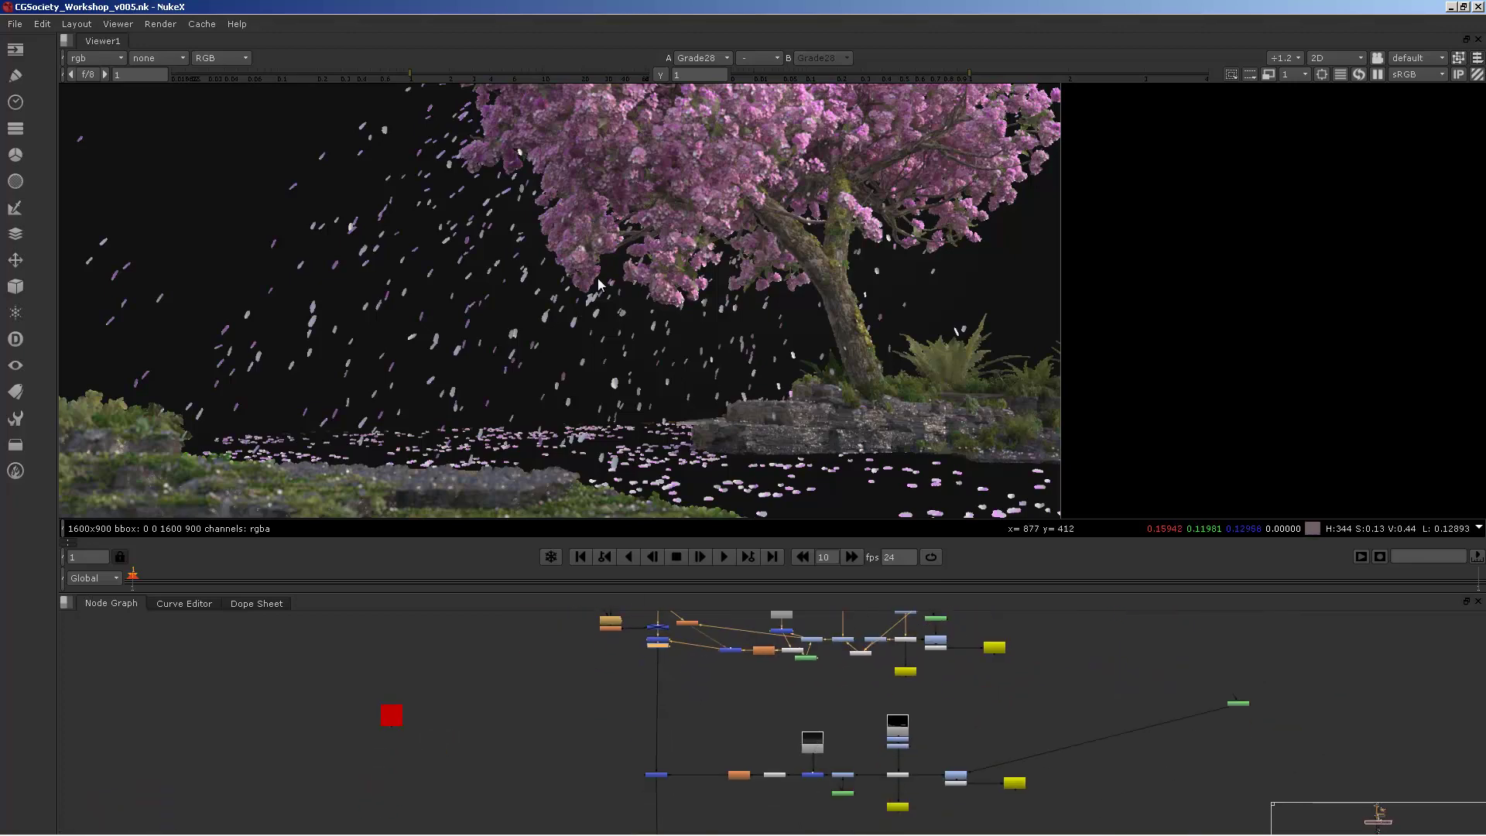
{"action": "scroll", "coordinate": [664, 735], "scroll_direction": "up", "scroll_amount": 4}
{"action": "left_click", "coordinate": [653, 708]}
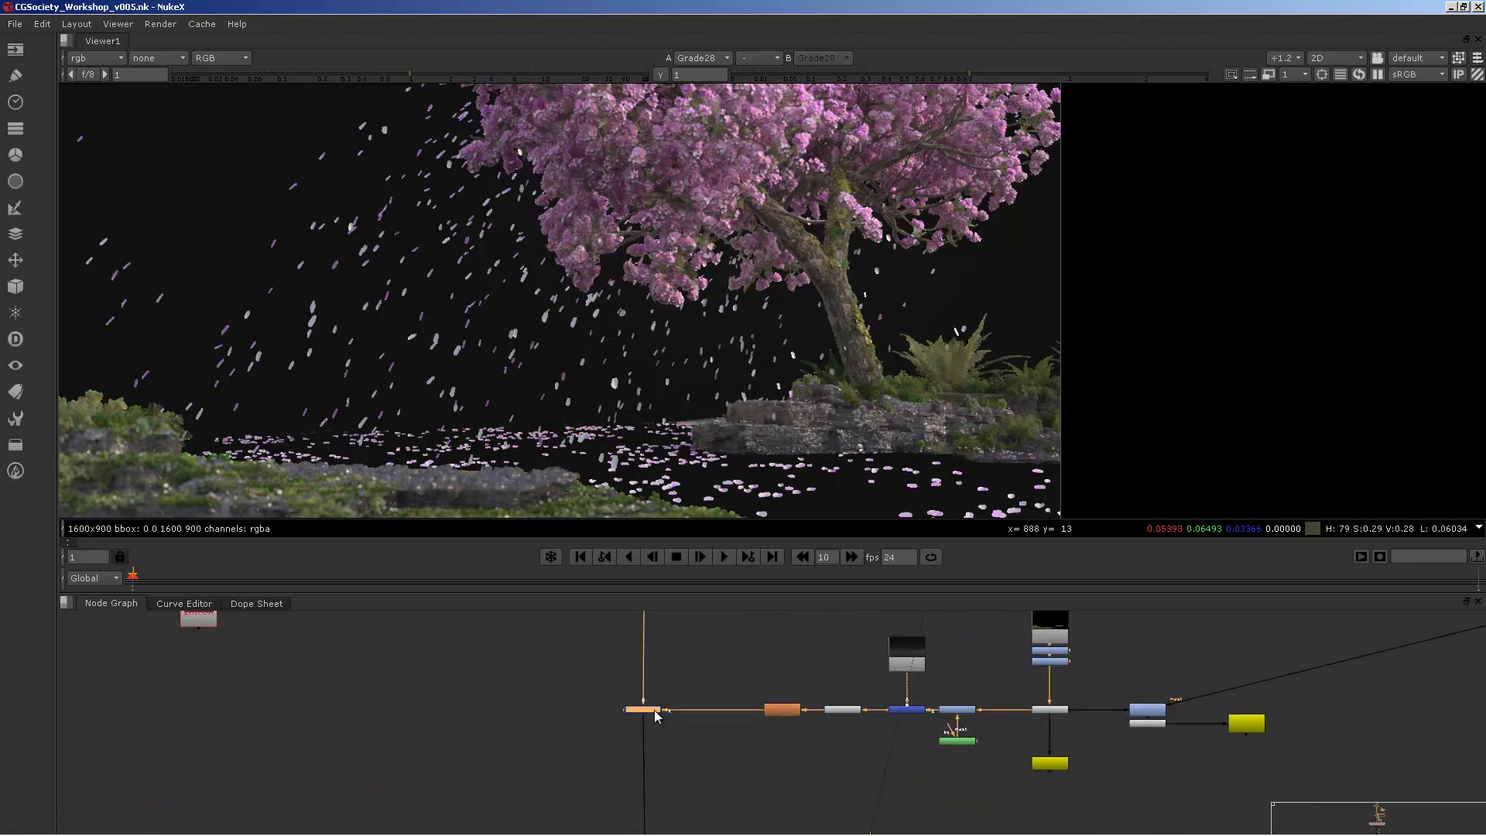
{"action": "key", "text": "1"}
{"action": "middle_click_drag", "start_coordinate": [729, 223], "coordinate": [766, 232]}
{"action": "middle_click_drag", "start_coordinate": [663, 301], "coordinate": [745, 351]}
{"action": "scroll", "coordinate": [755, 304], "scroll_direction": "down", "scroll_amount": 2}
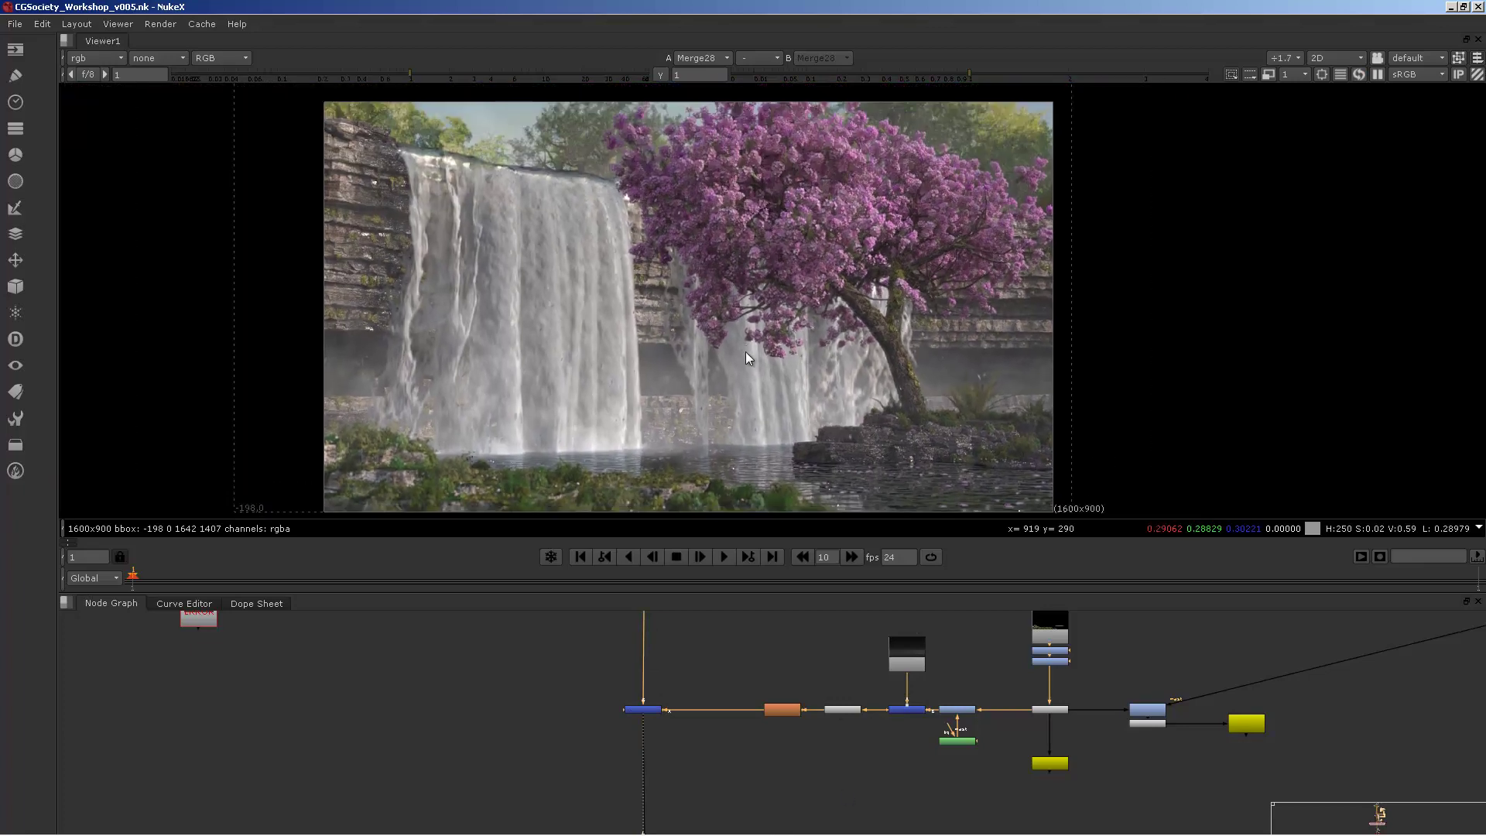
View the main branch's correction nodes one after another: Exposure1, Grade3, Saturation1 and Sharpen1.
{"action": "middle_click_drag", "start_coordinate": [712, 813], "coordinate": [708, 685]}
{"action": "scroll", "coordinate": [708, 751], "scroll_direction": "up", "scroll_amount": 3}
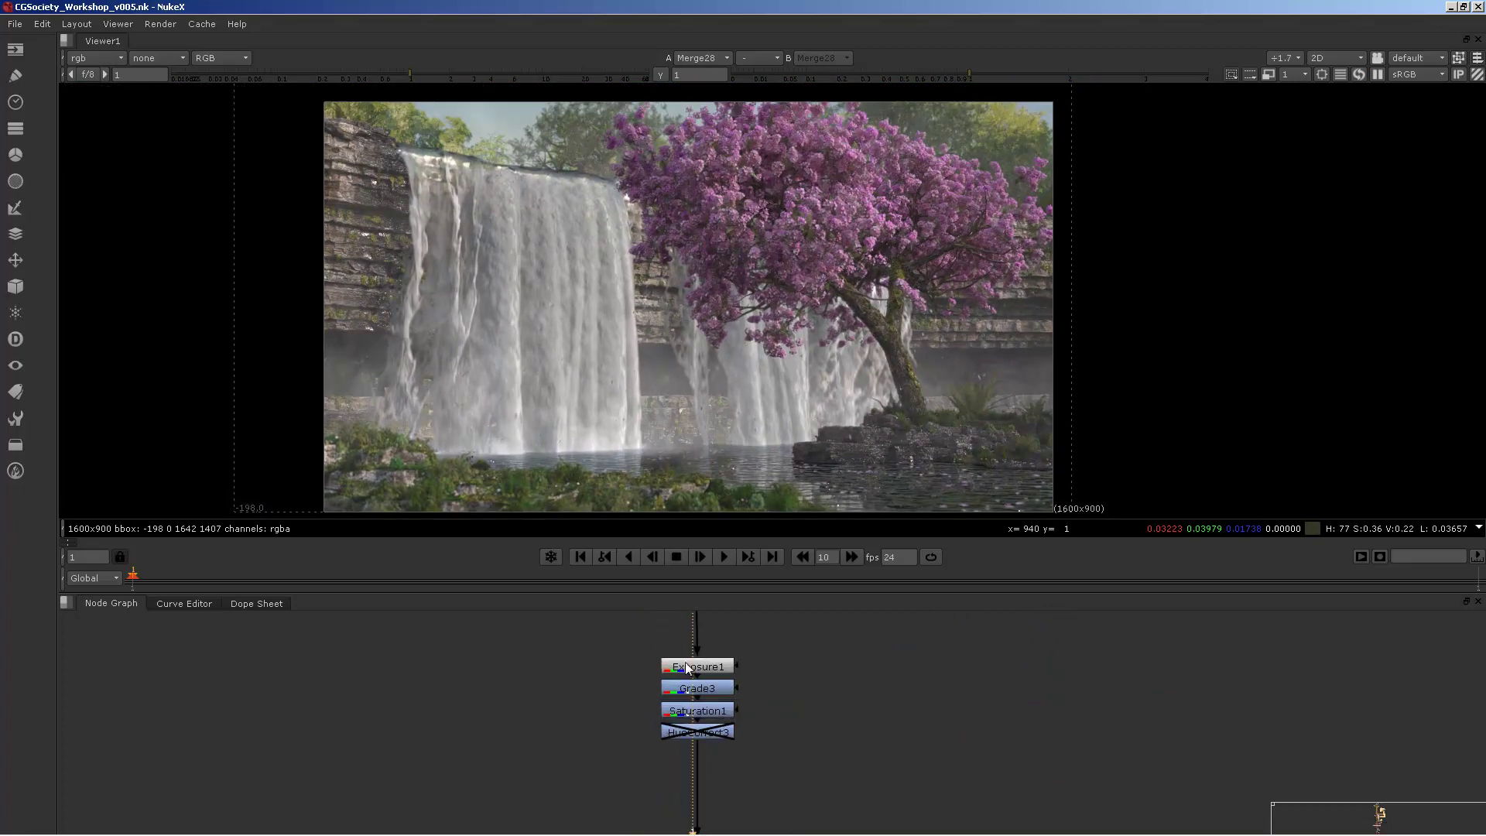
{"action": "key", "text": "1"}
{"action": "left_click", "coordinate": [705, 691]}
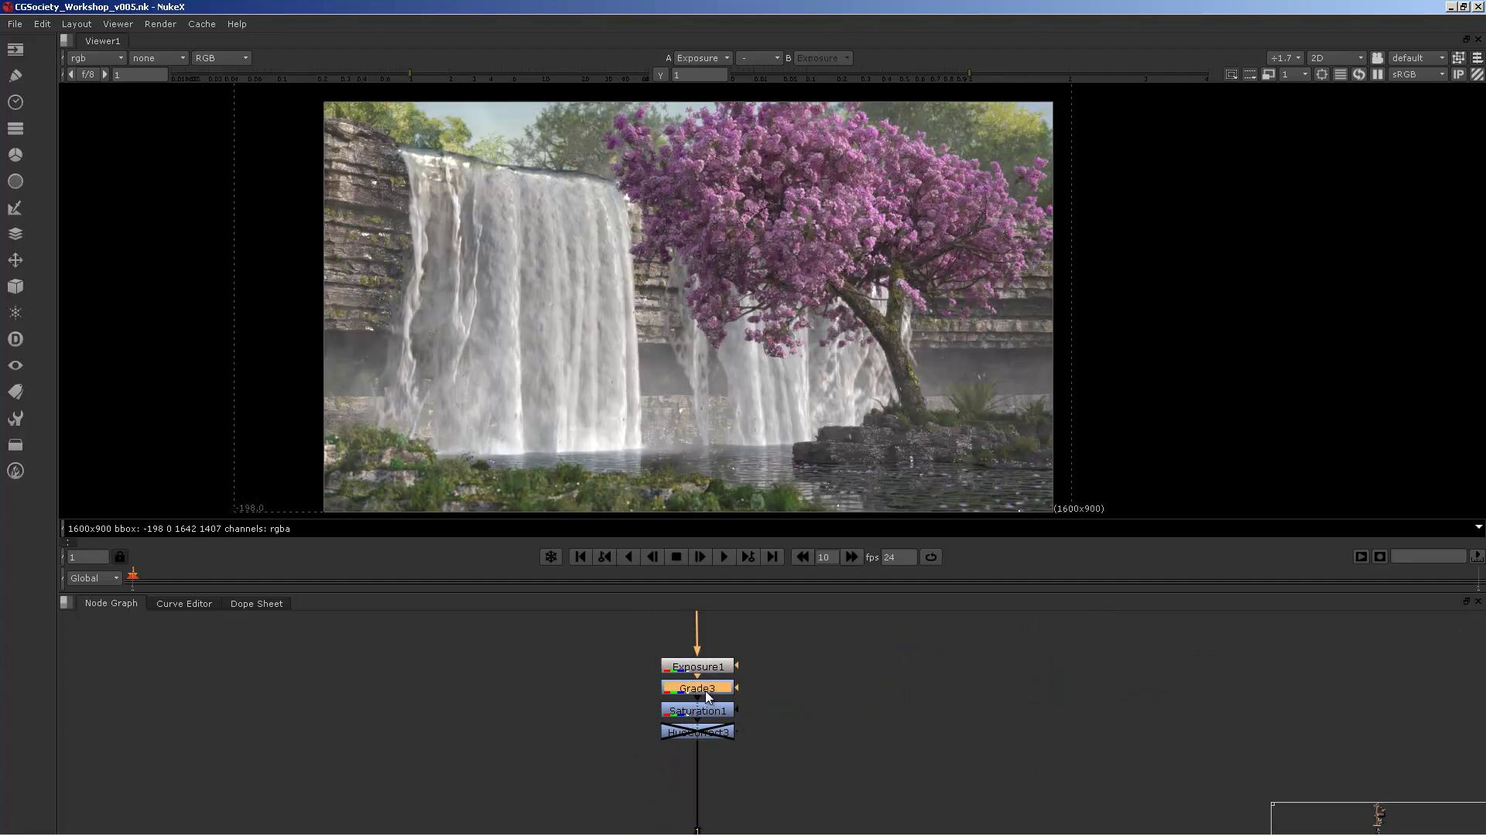
{"action": "key", "text": "1"}
{"action": "left_click", "coordinate": [705, 707]}
{"action": "key", "text": "1"}
{"action": "left_click", "coordinate": [705, 731]}
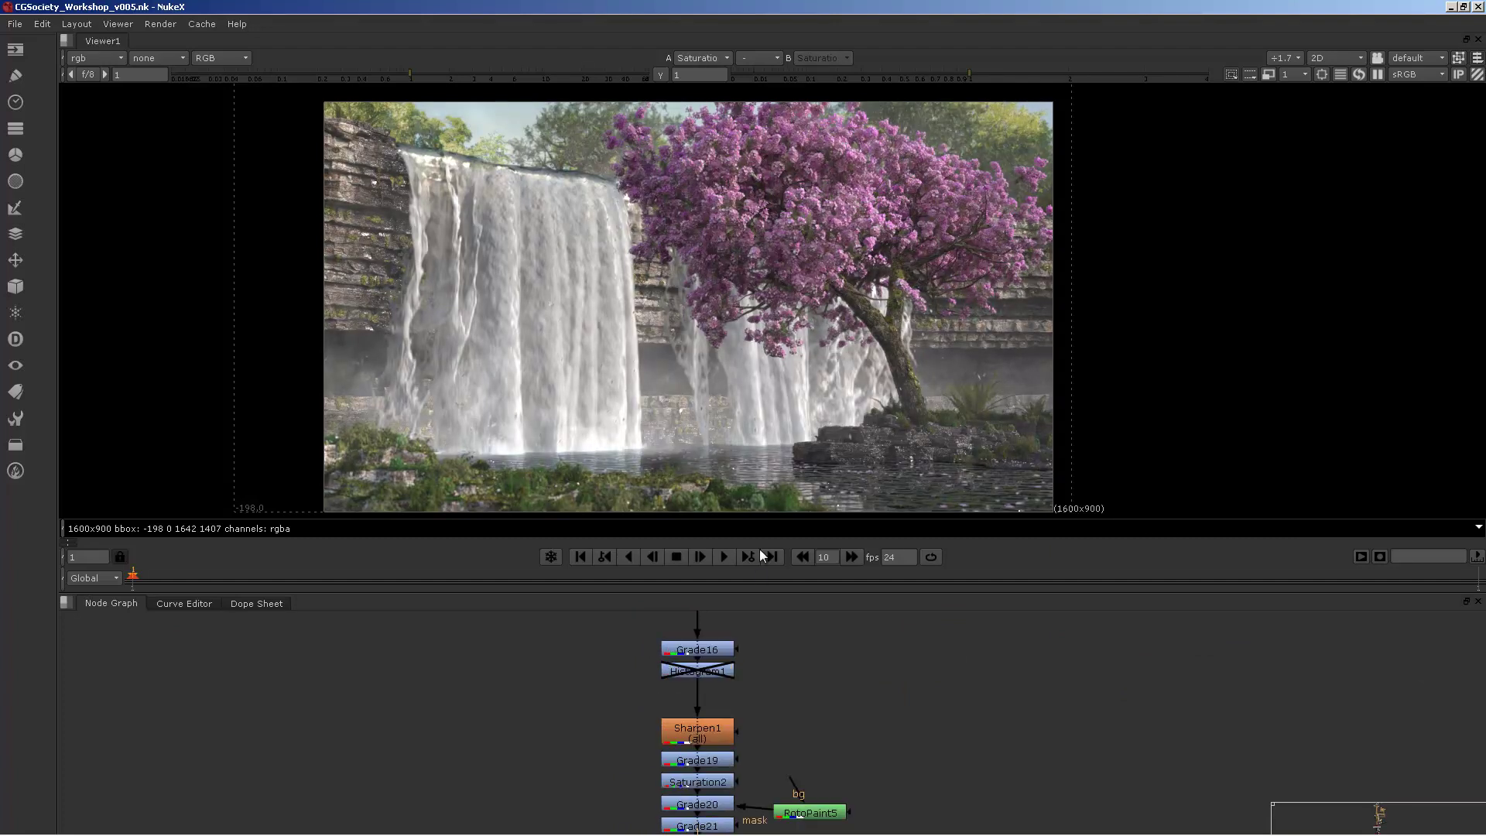
{"action": "key", "text": "1"}
View the Grade19 output after the sharpening, check its grade settings, and close them without changes.
{"action": "middle_click_drag", "start_coordinate": [763, 733], "coordinate": [749, 629]}
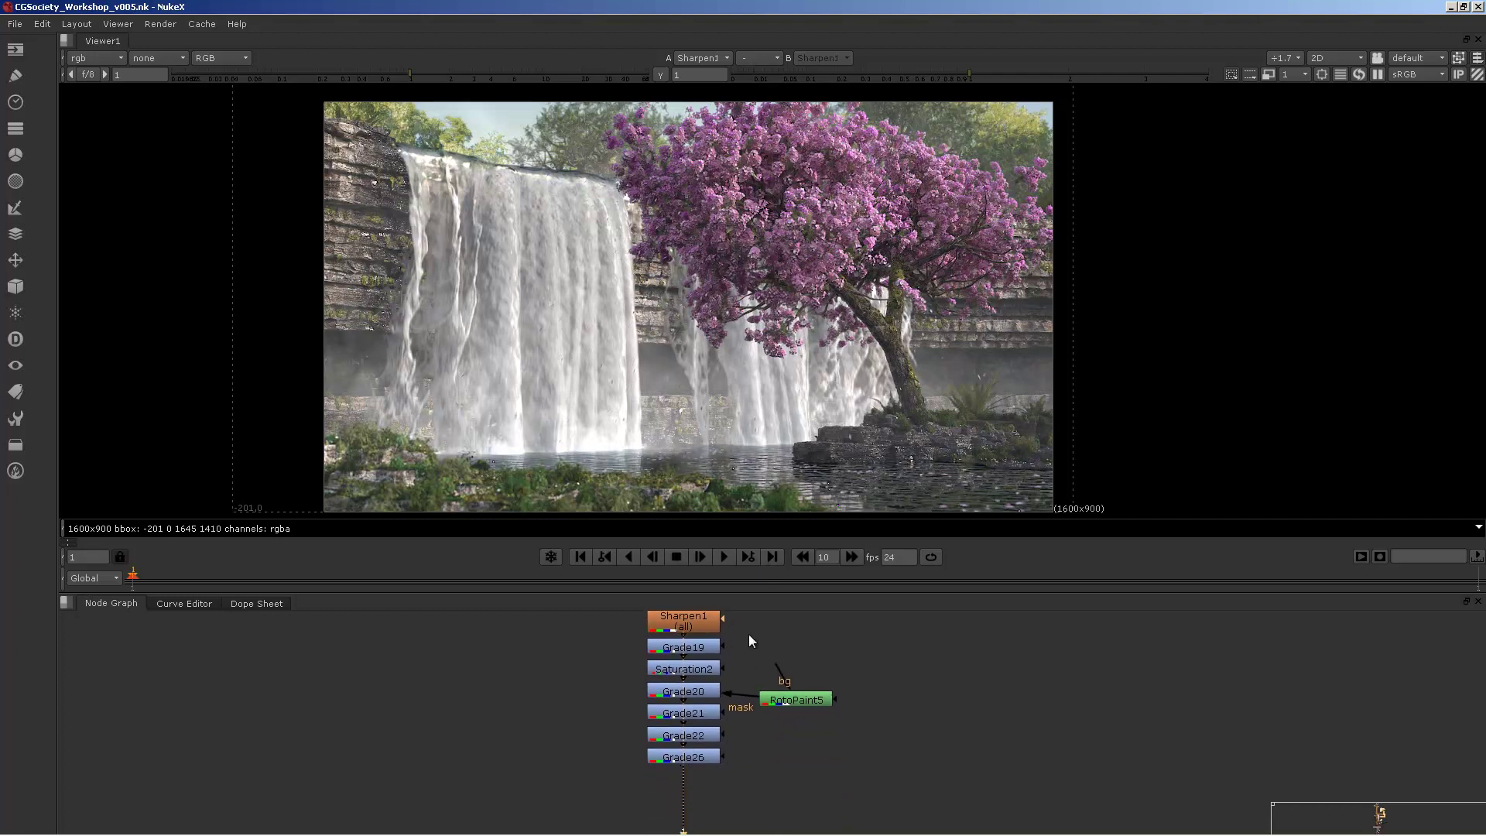
{"action": "key", "text": "1"}
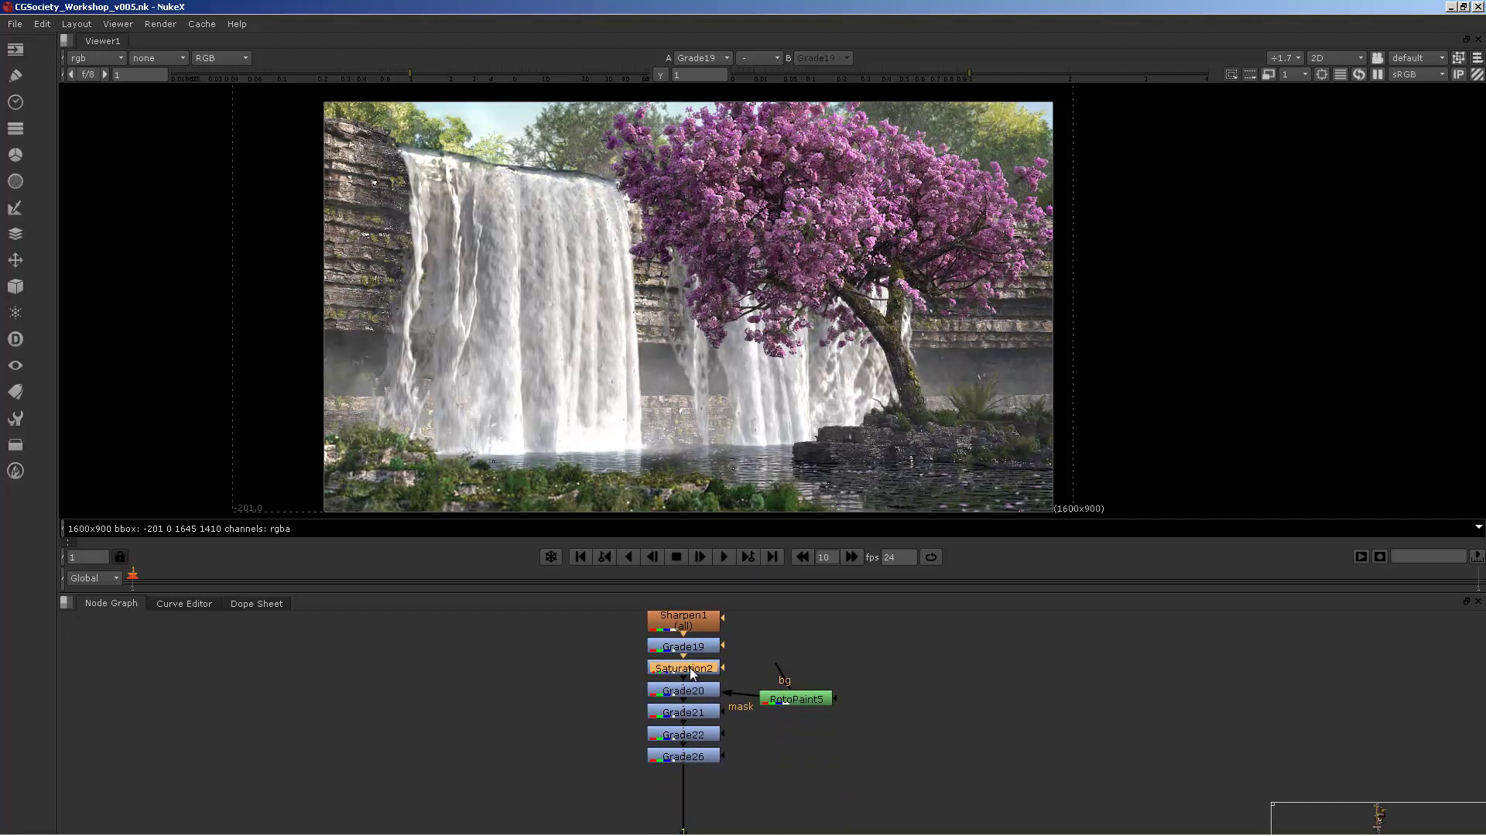
{"action": "double_click", "coordinate": [693, 648]}
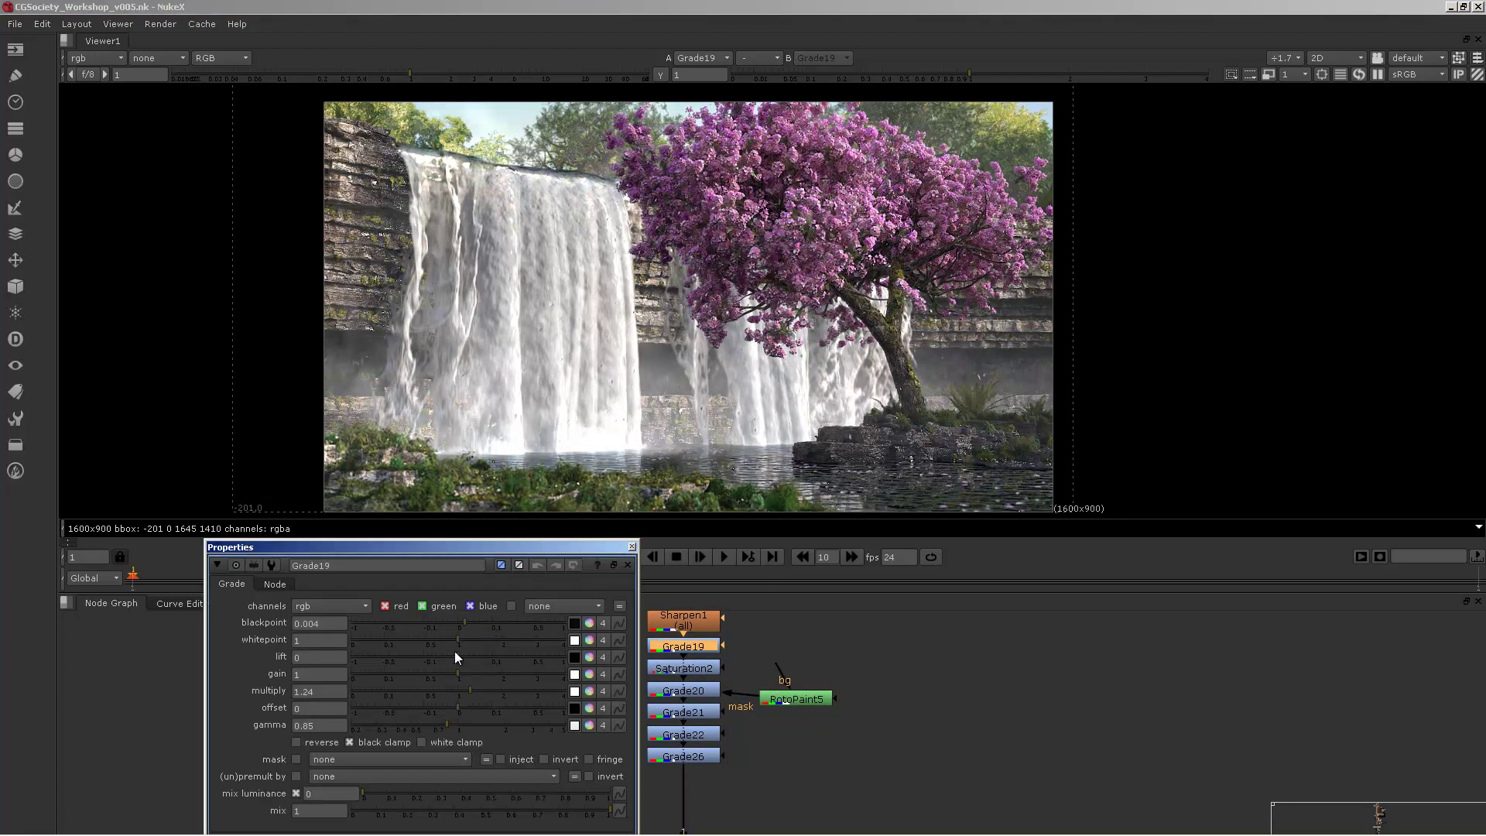
{"action": "left_click", "coordinate": [632, 547]}
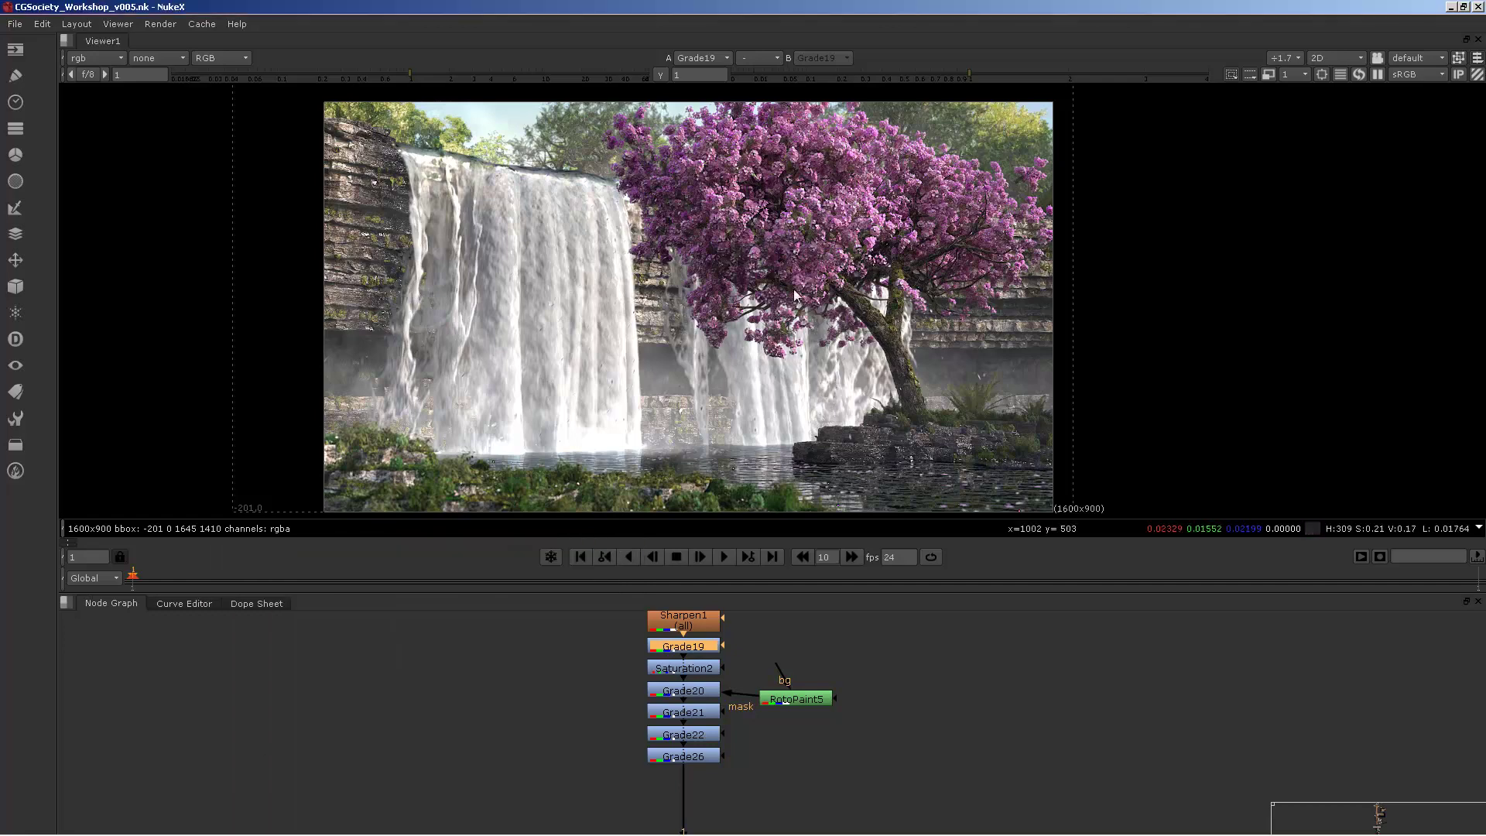
View the composite at the RotoPaint5-masked Grade20, followed by the last grade in the stack, Grade26.
{"action": "left_click", "coordinate": [695, 670]}
{"action": "left_click", "coordinate": [684, 690]}
{"action": "key", "text": "1"}
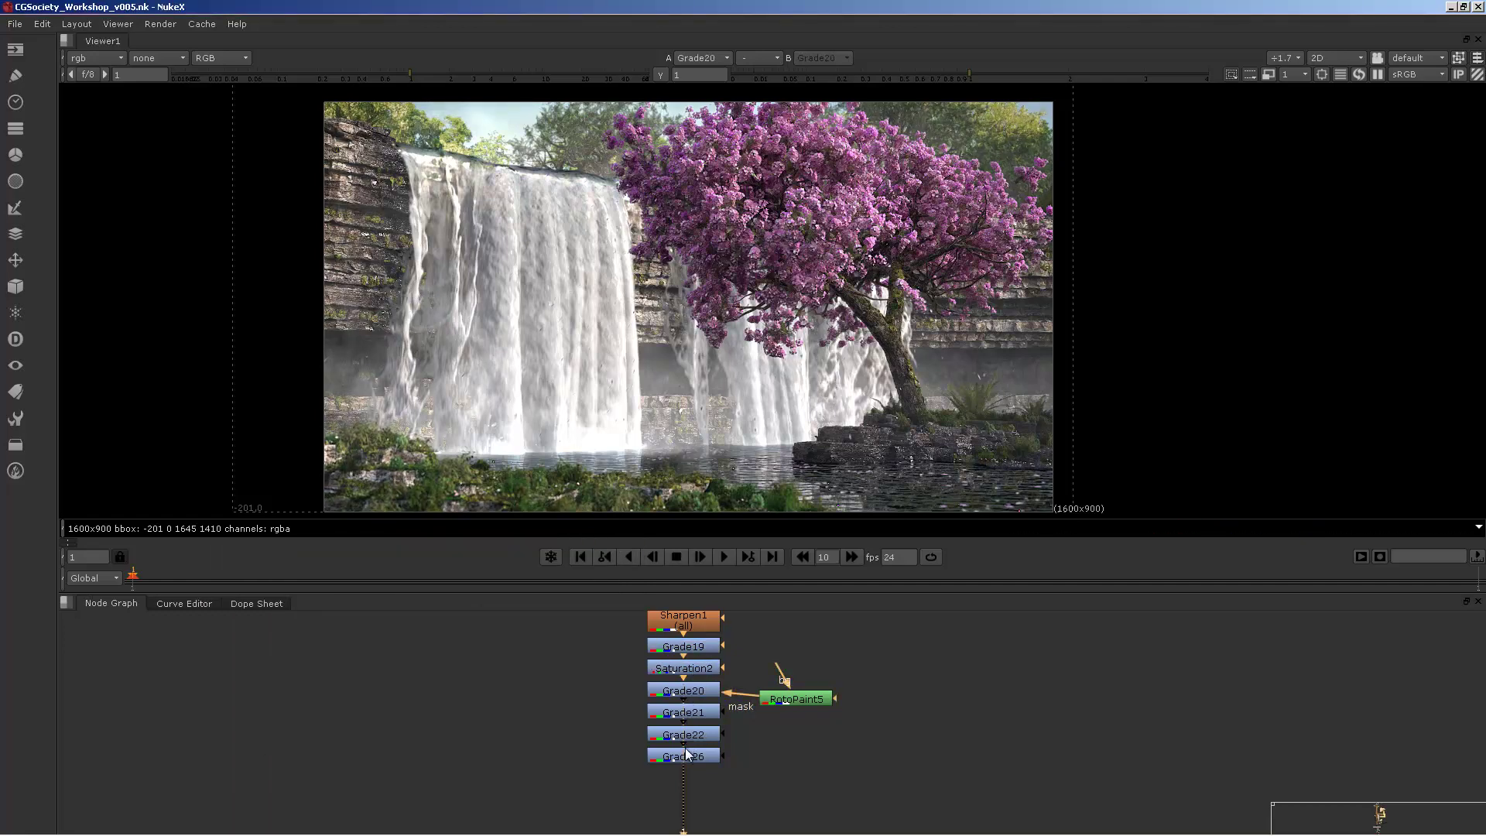
{"action": "left_click", "coordinate": [685, 758]}
{"action": "key", "text": "1"}
View the composite after Saturation3 and after Glow1, further down the main branch.
{"action": "middle_click_drag", "start_coordinate": [774, 753], "coordinate": [778, 594]}
{"action": "middle_click_drag", "start_coordinate": [766, 672], "coordinate": [768, 576]}
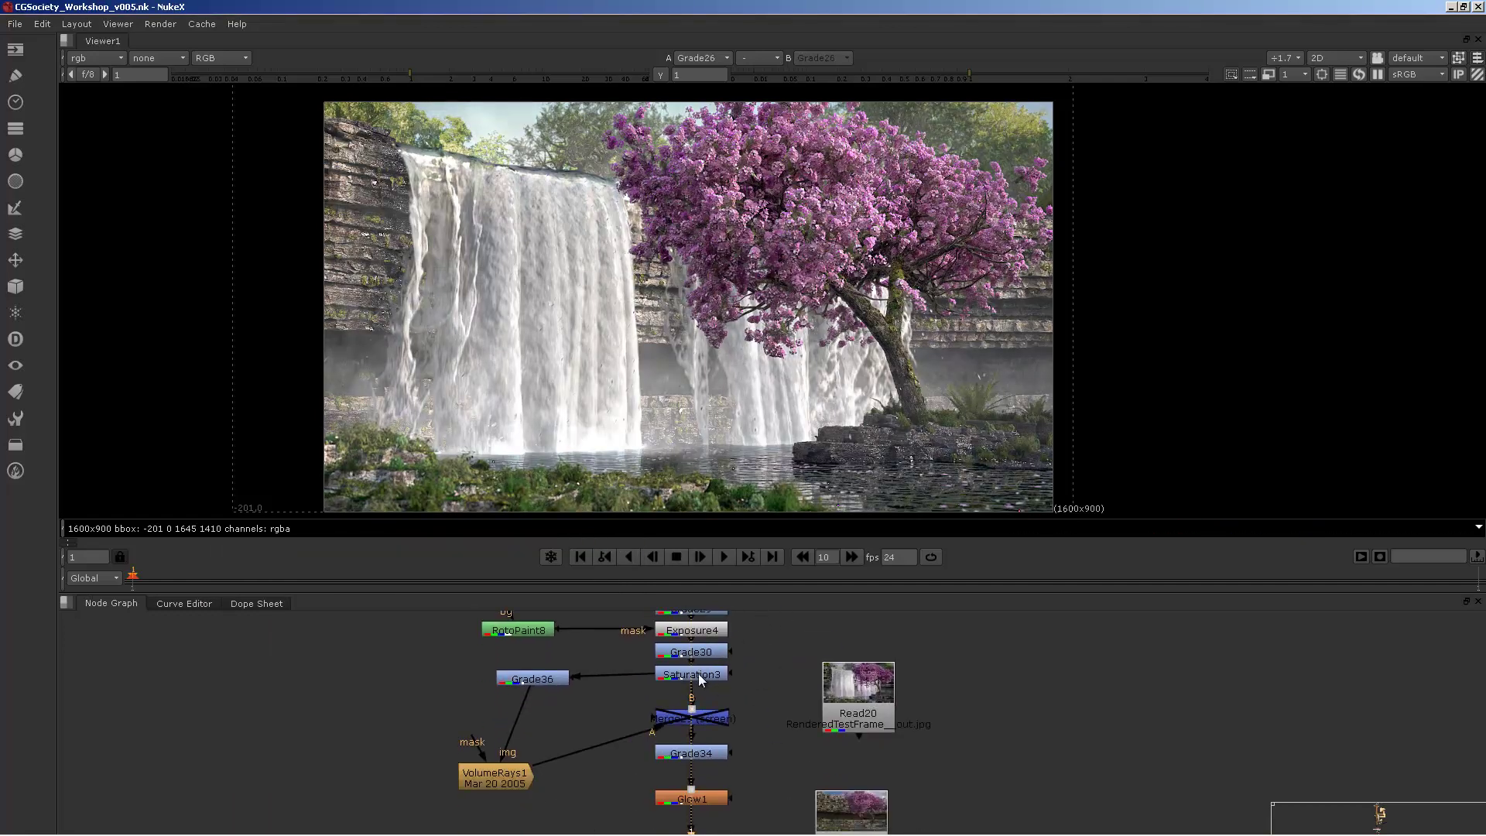
{"action": "left_click", "coordinate": [698, 673]}
{"action": "key", "text": "1"}
{"action": "middle_click_drag", "start_coordinate": [749, 688], "coordinate": [774, 607]}
{"action": "left_click", "coordinate": [724, 719]}
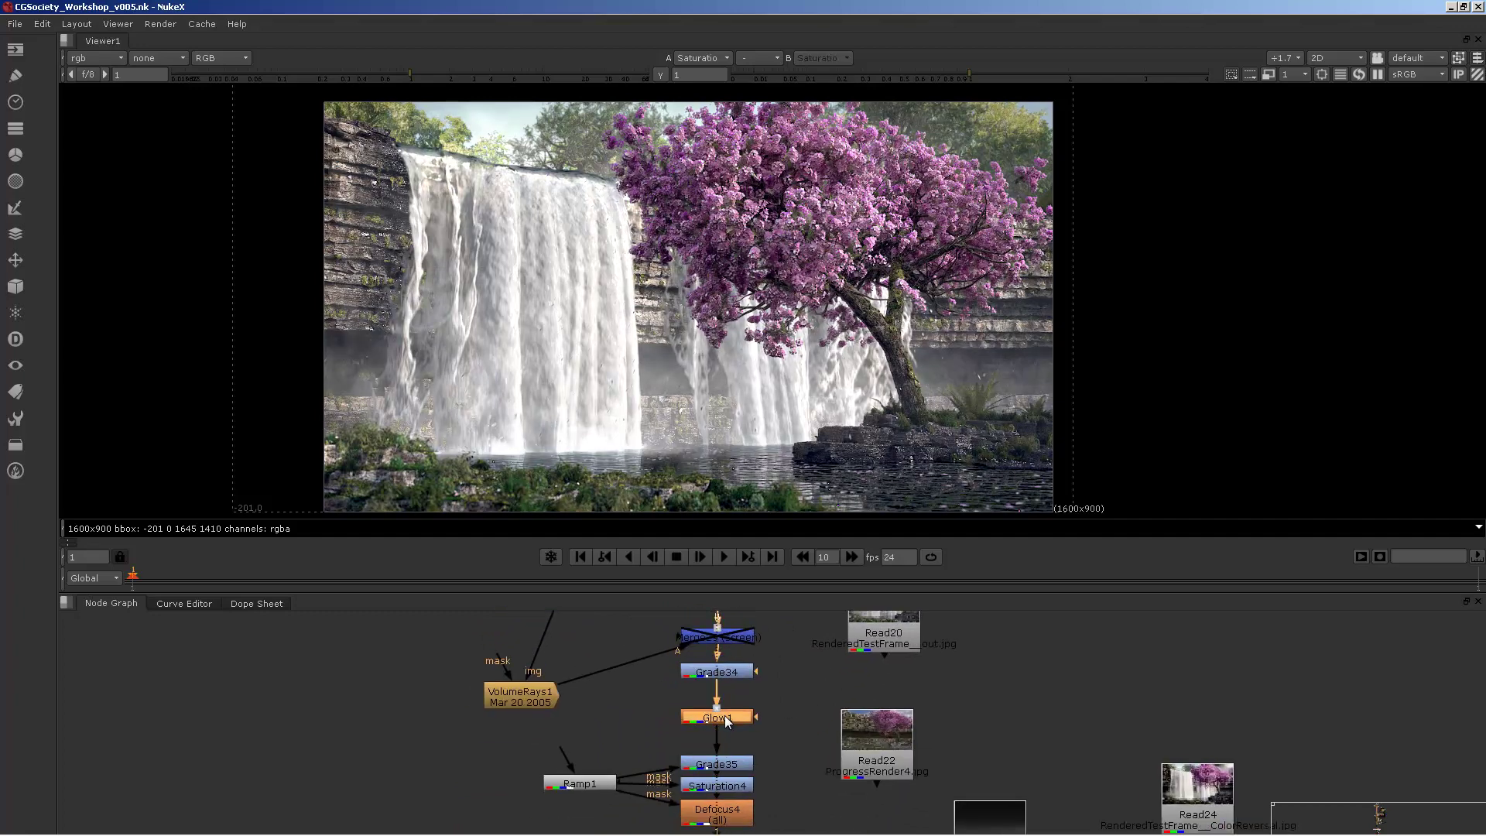
{"action": "key", "text": "1"}
View the Grade35 output masked by Ramp1, and select Saturation4 below it.
{"action": "middle_click_drag", "start_coordinate": [732, 739], "coordinate": [769, 635]}
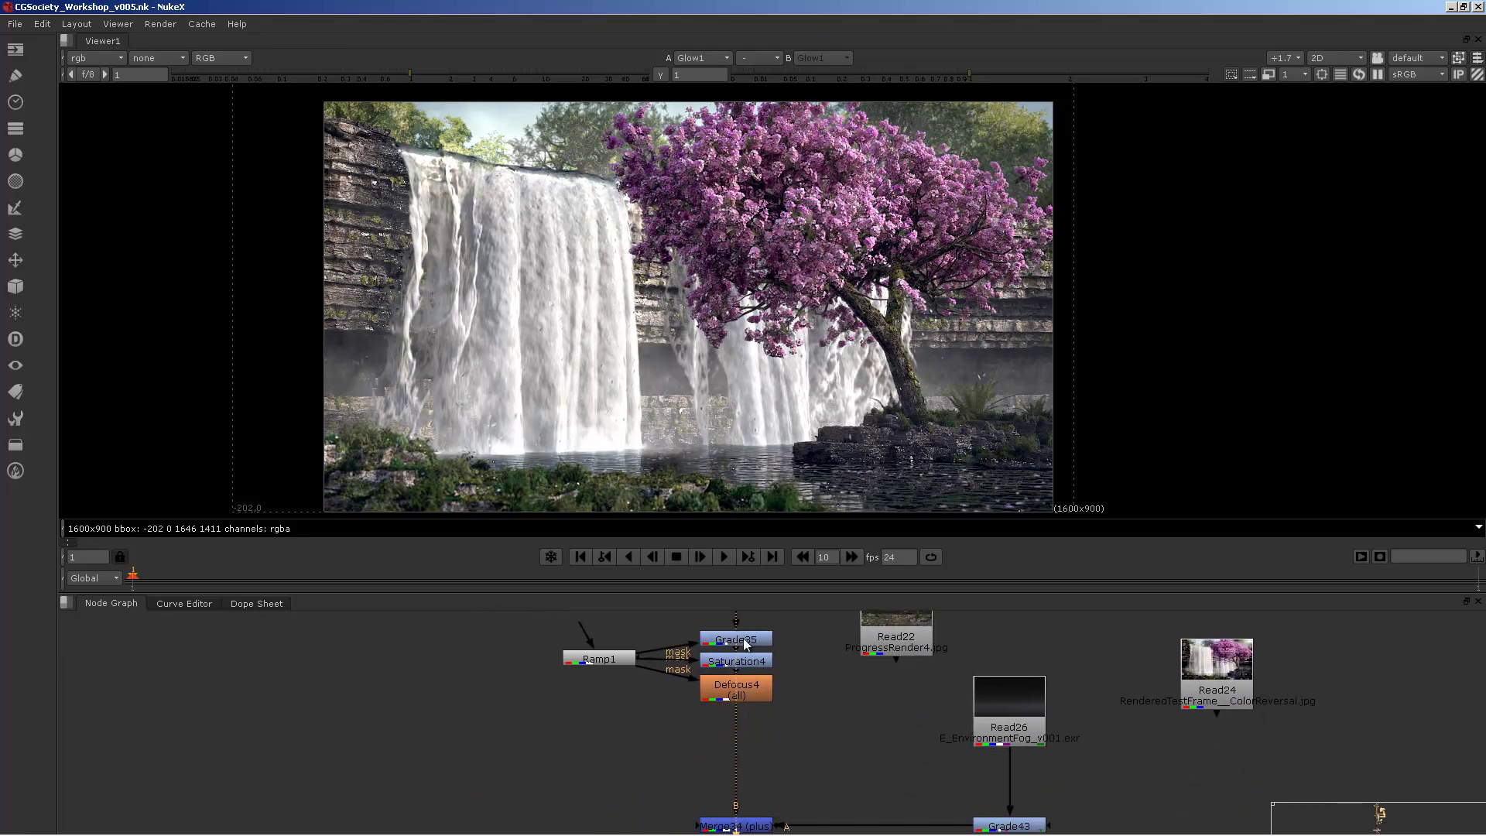
{"action": "left_click", "coordinate": [745, 642]}
{"action": "key", "text": "1"}
{"action": "left_click", "coordinate": [748, 664]}
{"action": "scroll", "coordinate": [747, 680], "scroll_direction": "down", "scroll_amount": 1}
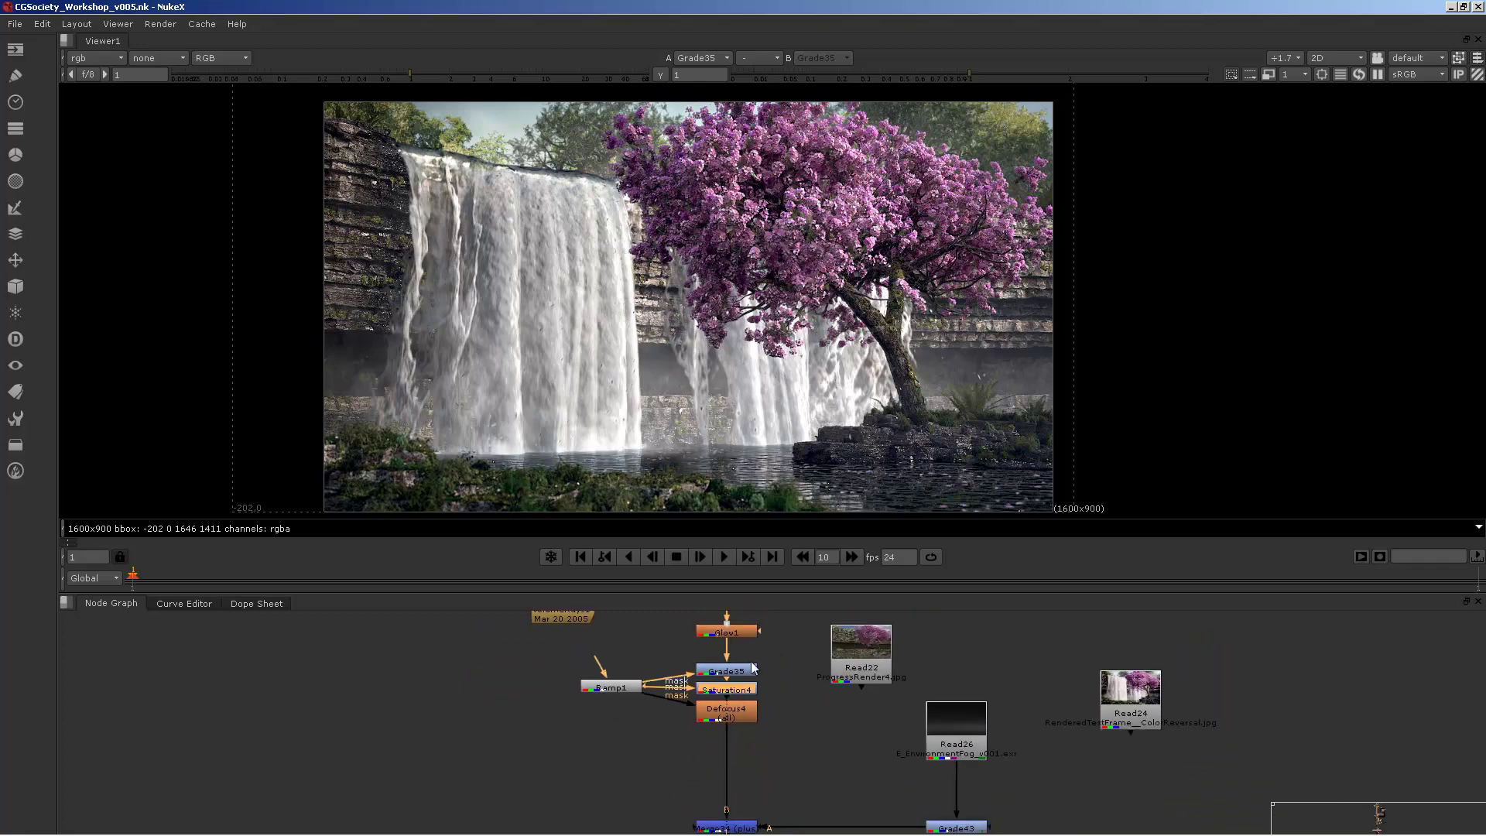
Return to the lower foreground branch and view its Read18 render, bringing the bottom of the image into sight.
{"action": "scroll", "coordinate": [804, 712], "scroll_direction": "down", "scroll_amount": 5}
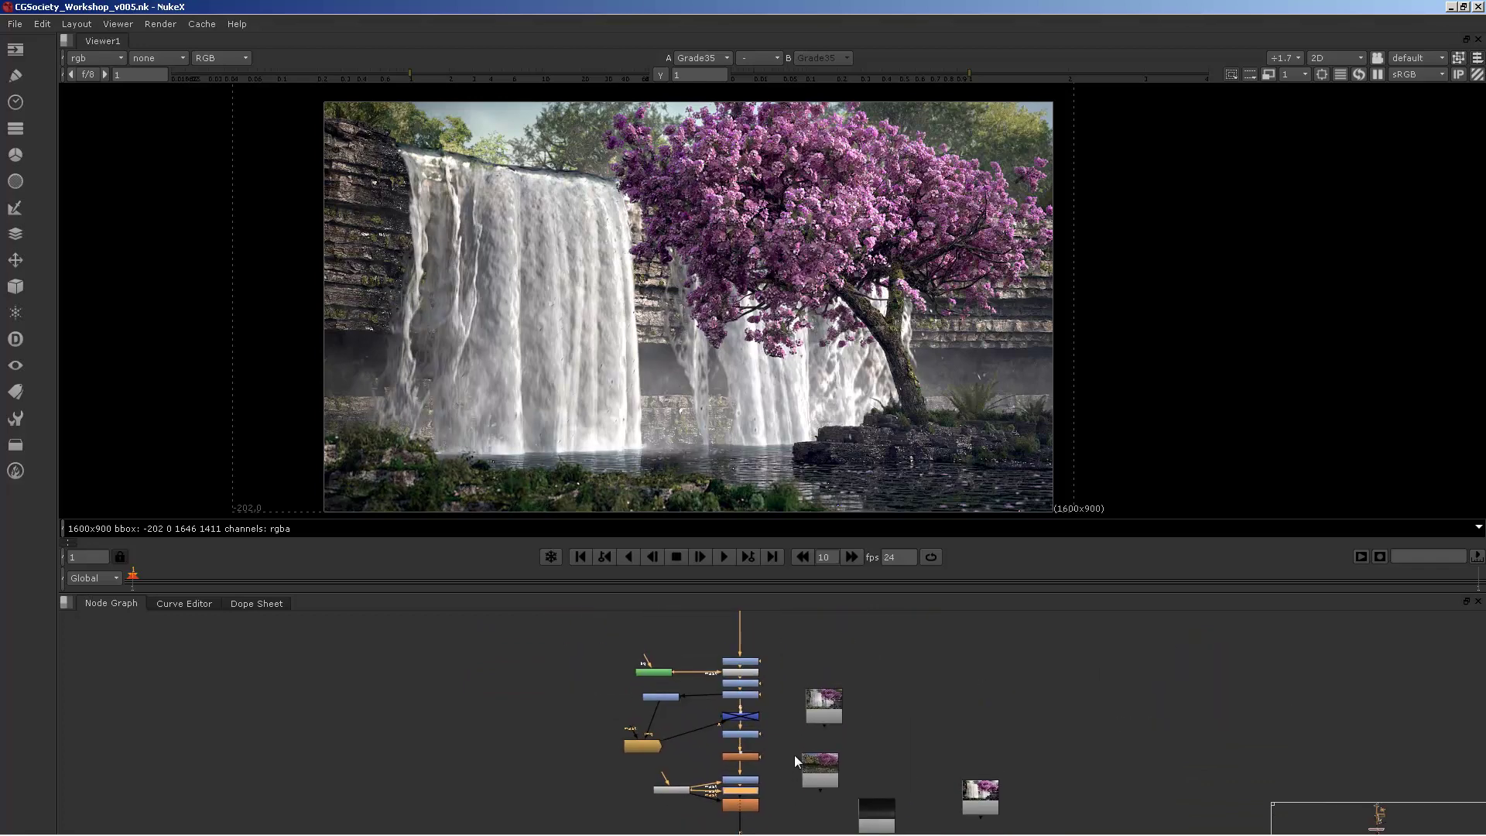
{"action": "scroll", "coordinate": [814, 758], "scroll_direction": "up", "scroll_amount": 8}
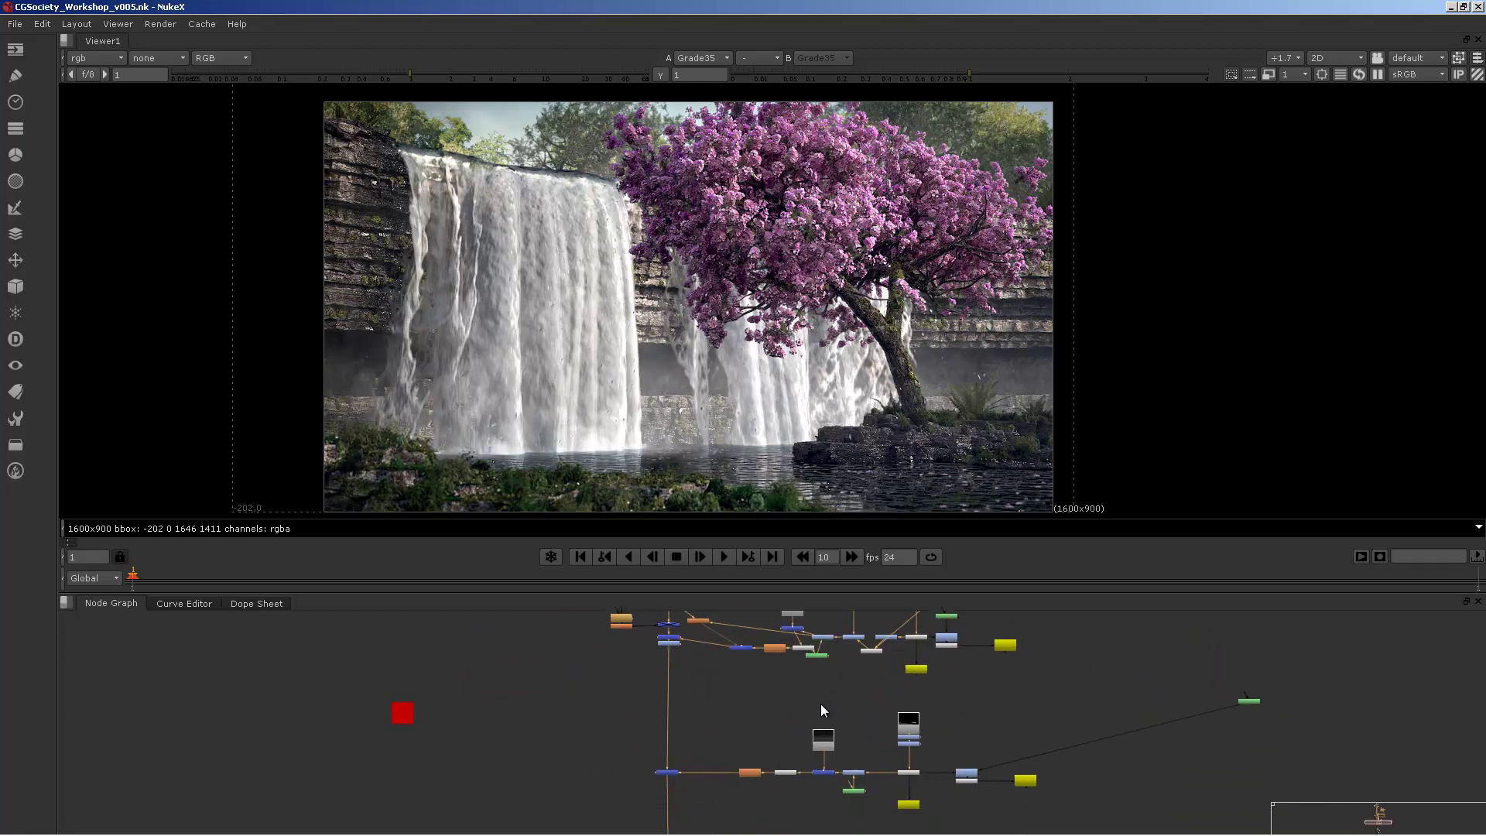
{"action": "key", "text": "1"}
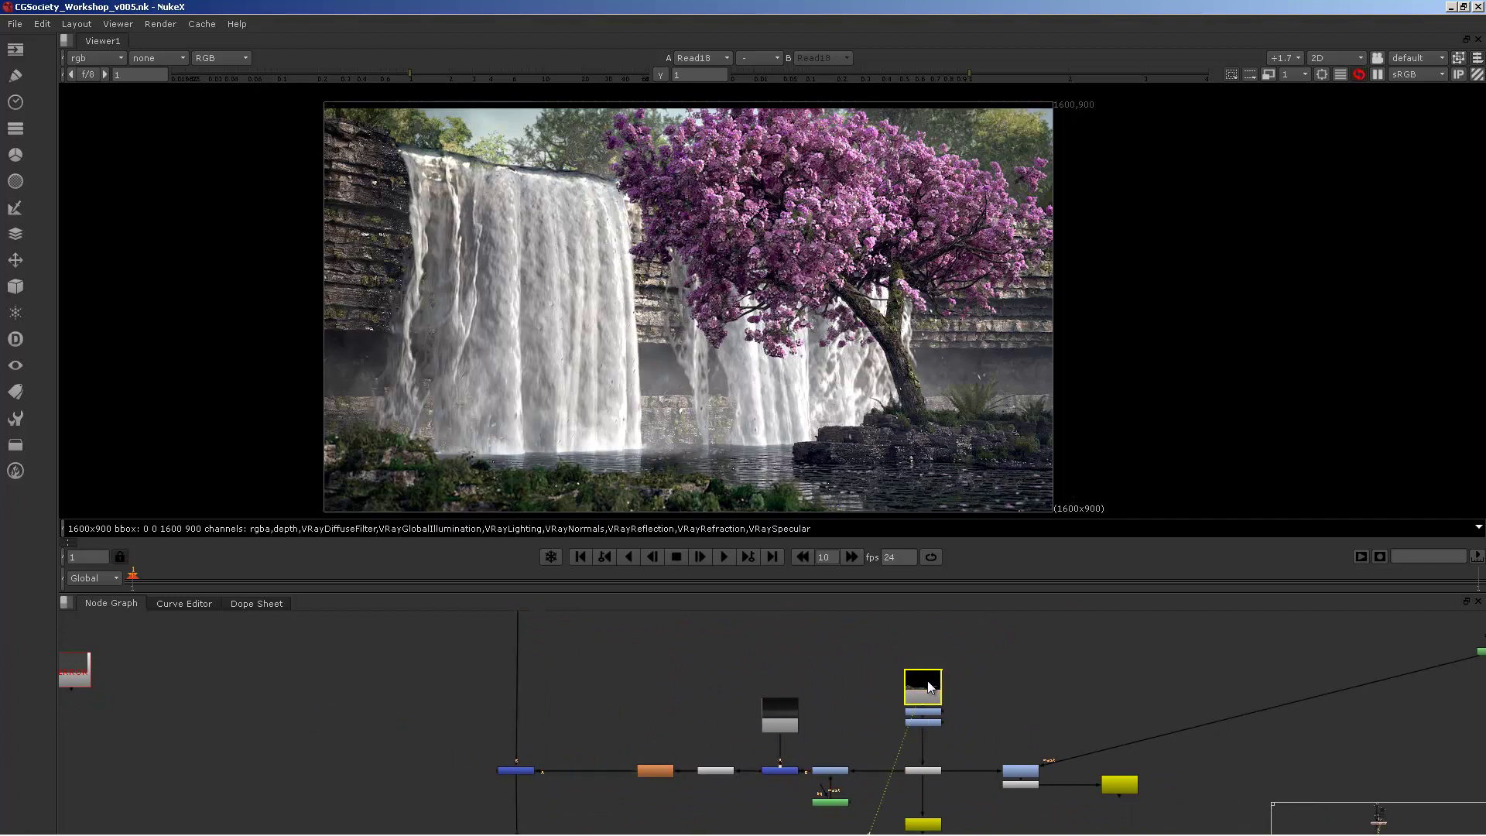
{"action": "middle_click_drag", "start_coordinate": [625, 399], "coordinate": [624, 315]}
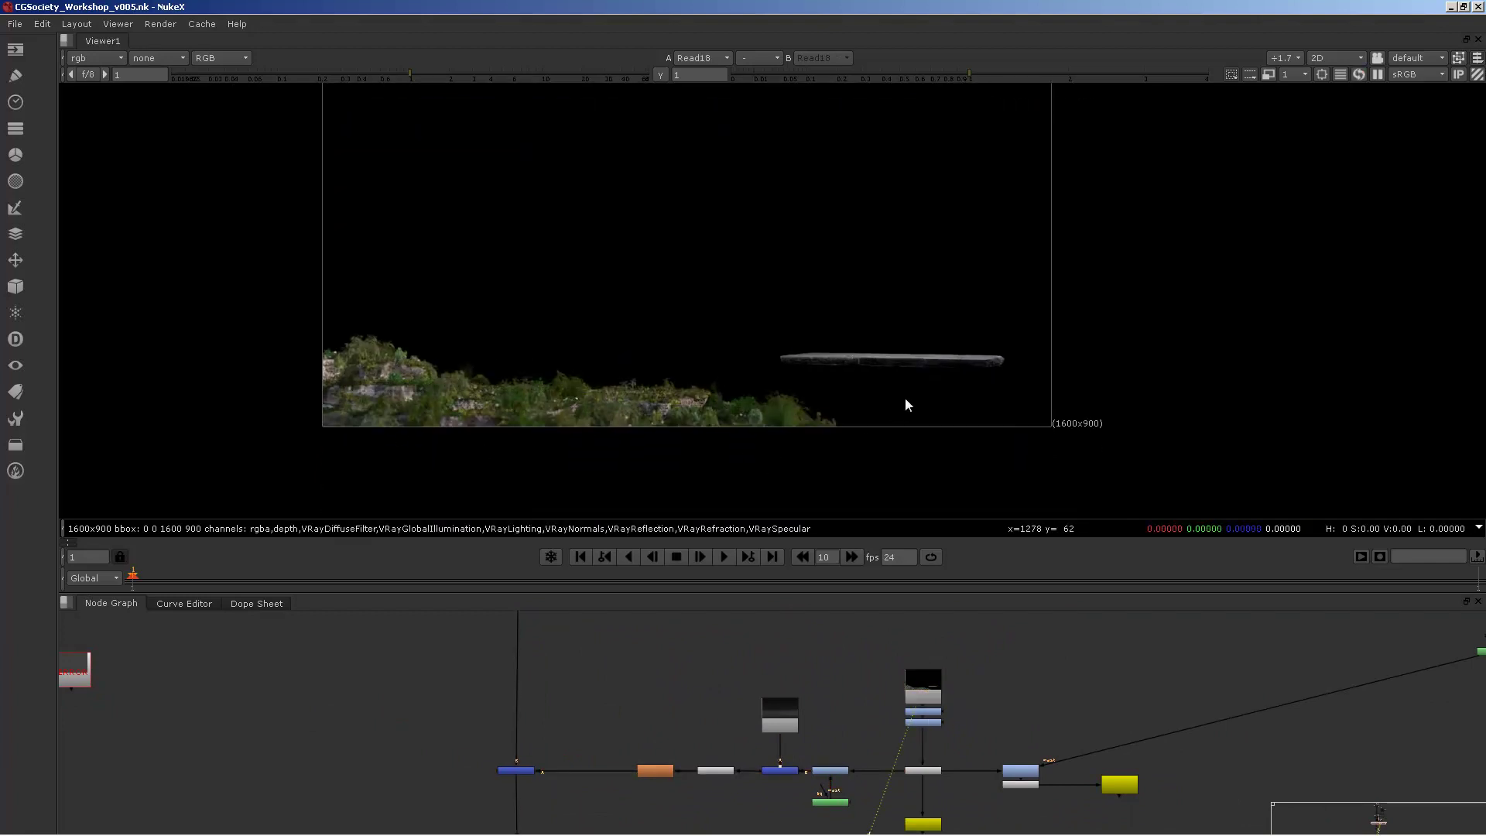
{"action": "middle_click_drag", "start_coordinate": [931, 719], "coordinate": [951, 703]}
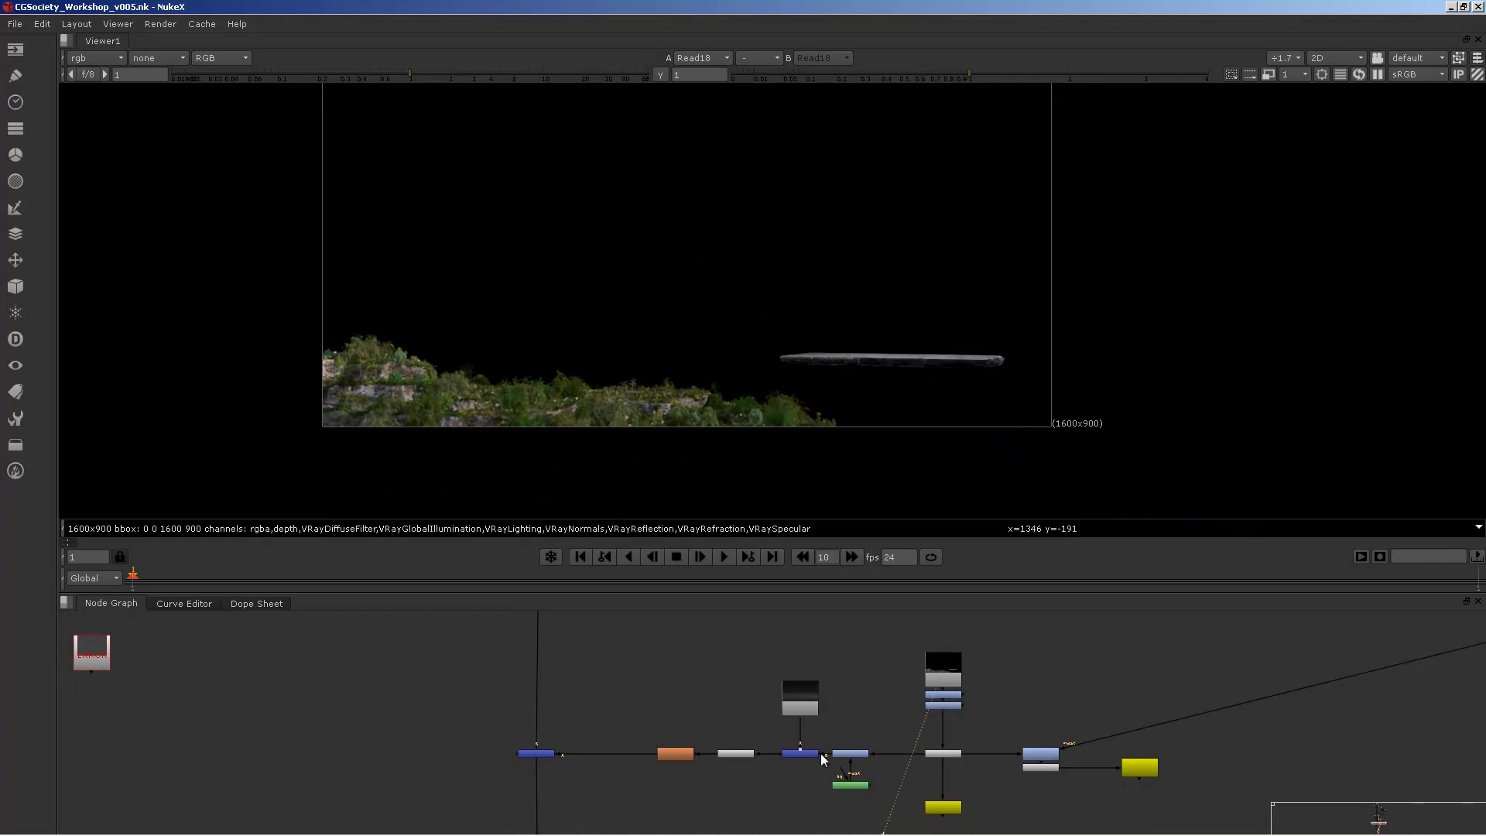
Return to the waterfall section of the main branch and view the composite at Merge8.
{"action": "scroll", "coordinate": [817, 717], "scroll_direction": "down", "scroll_amount": 8}
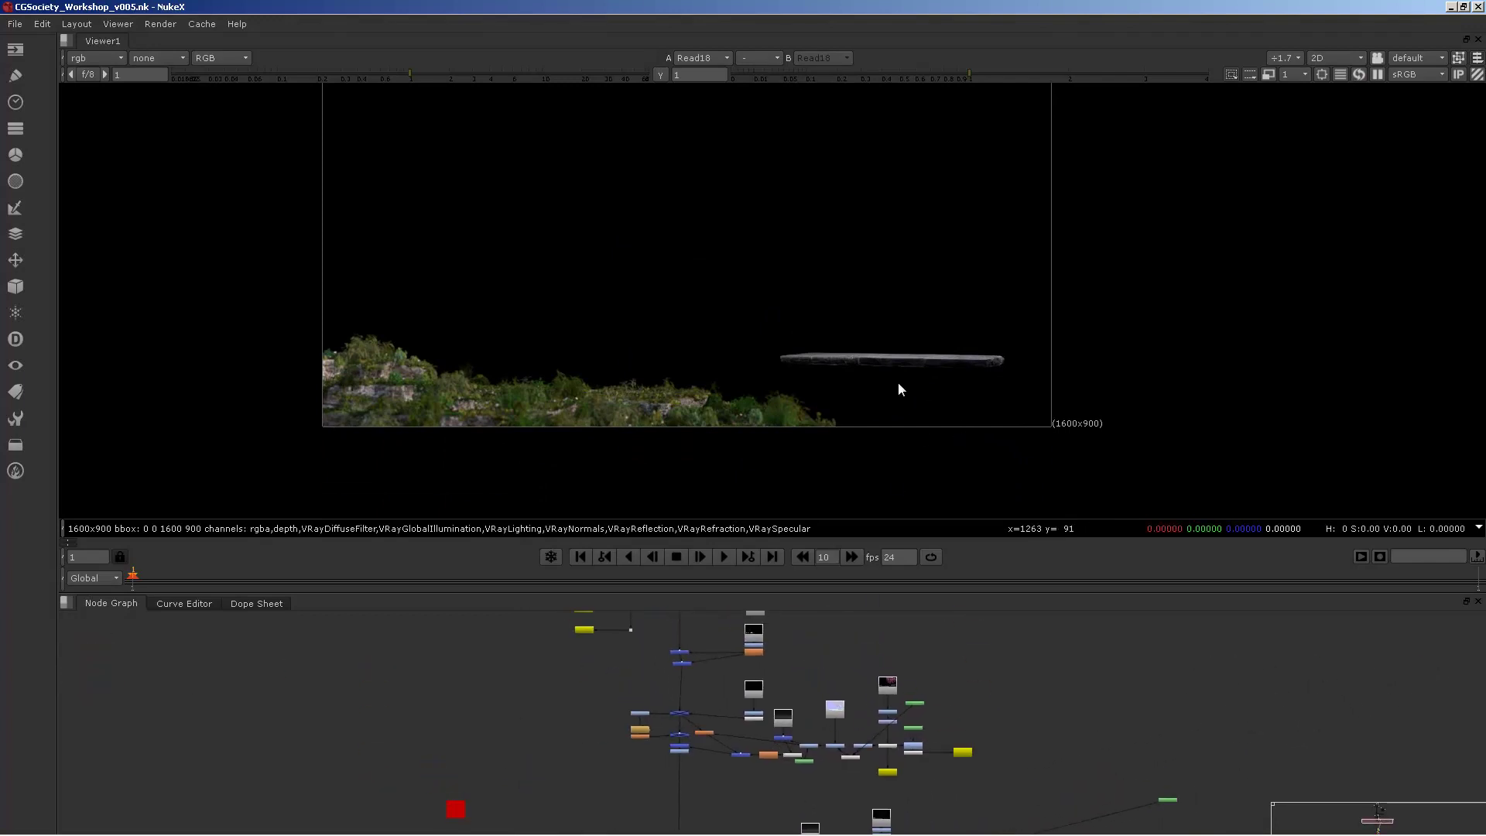
{"action": "scroll", "coordinate": [788, 766], "scroll_direction": "up", "scroll_amount": 6}
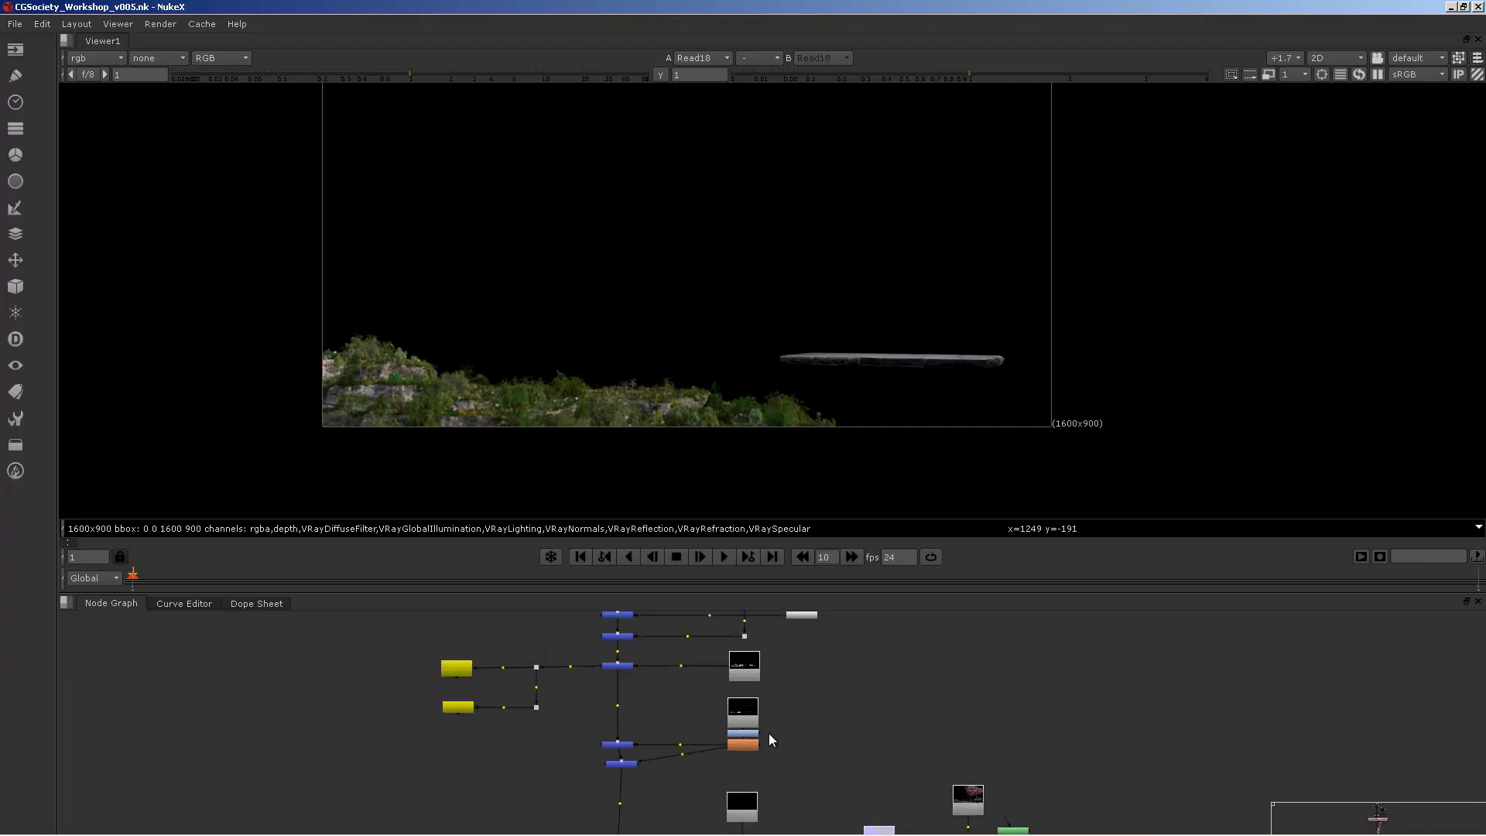
{"action": "scroll", "coordinate": [743, 754], "scroll_direction": "down", "scroll_amount": 2}
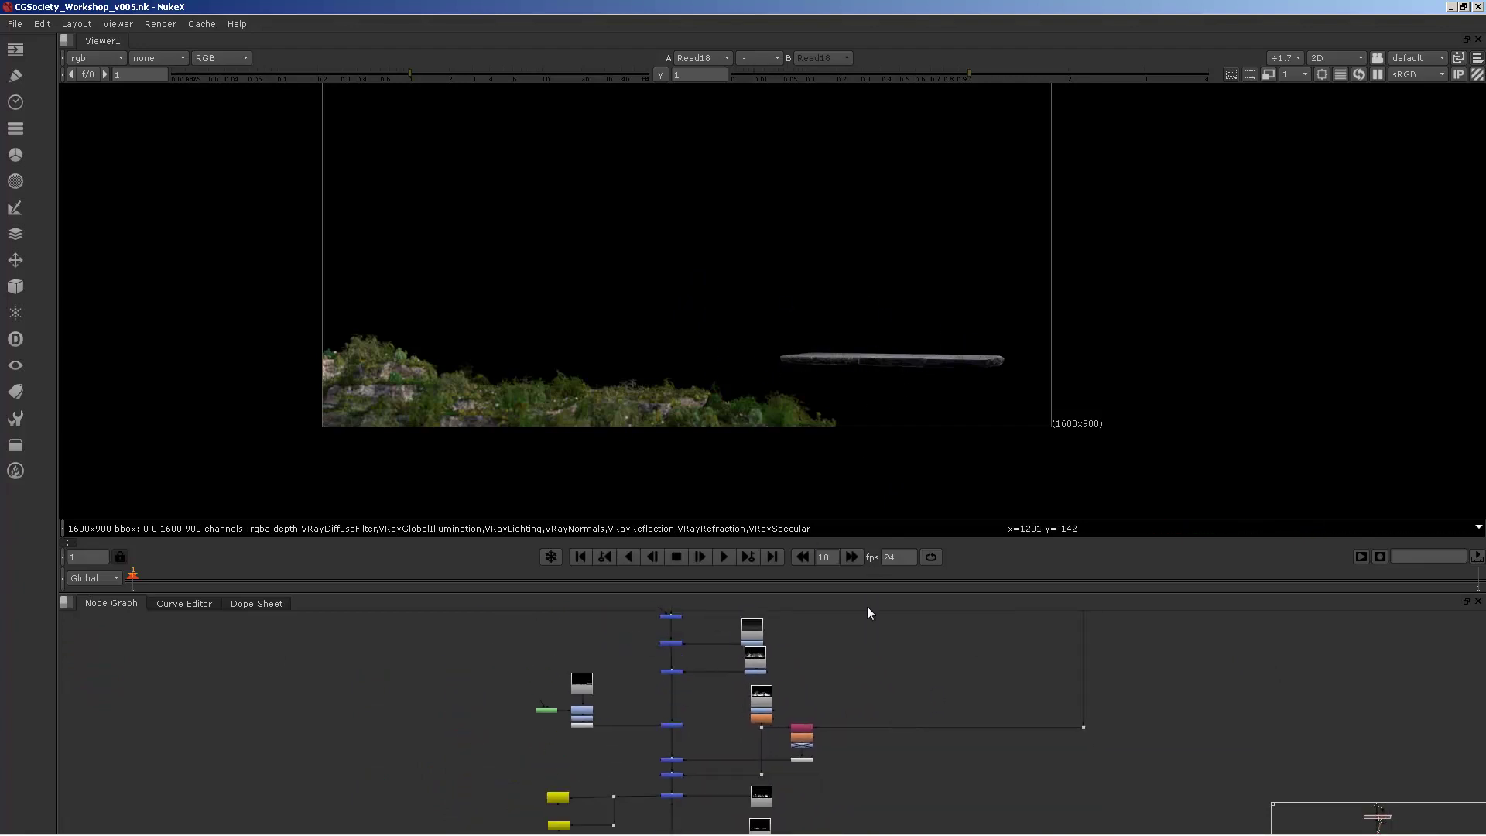
{"action": "scroll", "coordinate": [862, 743], "scroll_direction": "down", "scroll_amount": 3}
{"action": "scroll", "coordinate": [858, 794], "scroll_direction": "up", "scroll_amount": 3}
{"action": "scroll", "coordinate": [820, 766], "scroll_direction": "up", "scroll_amount": 5}
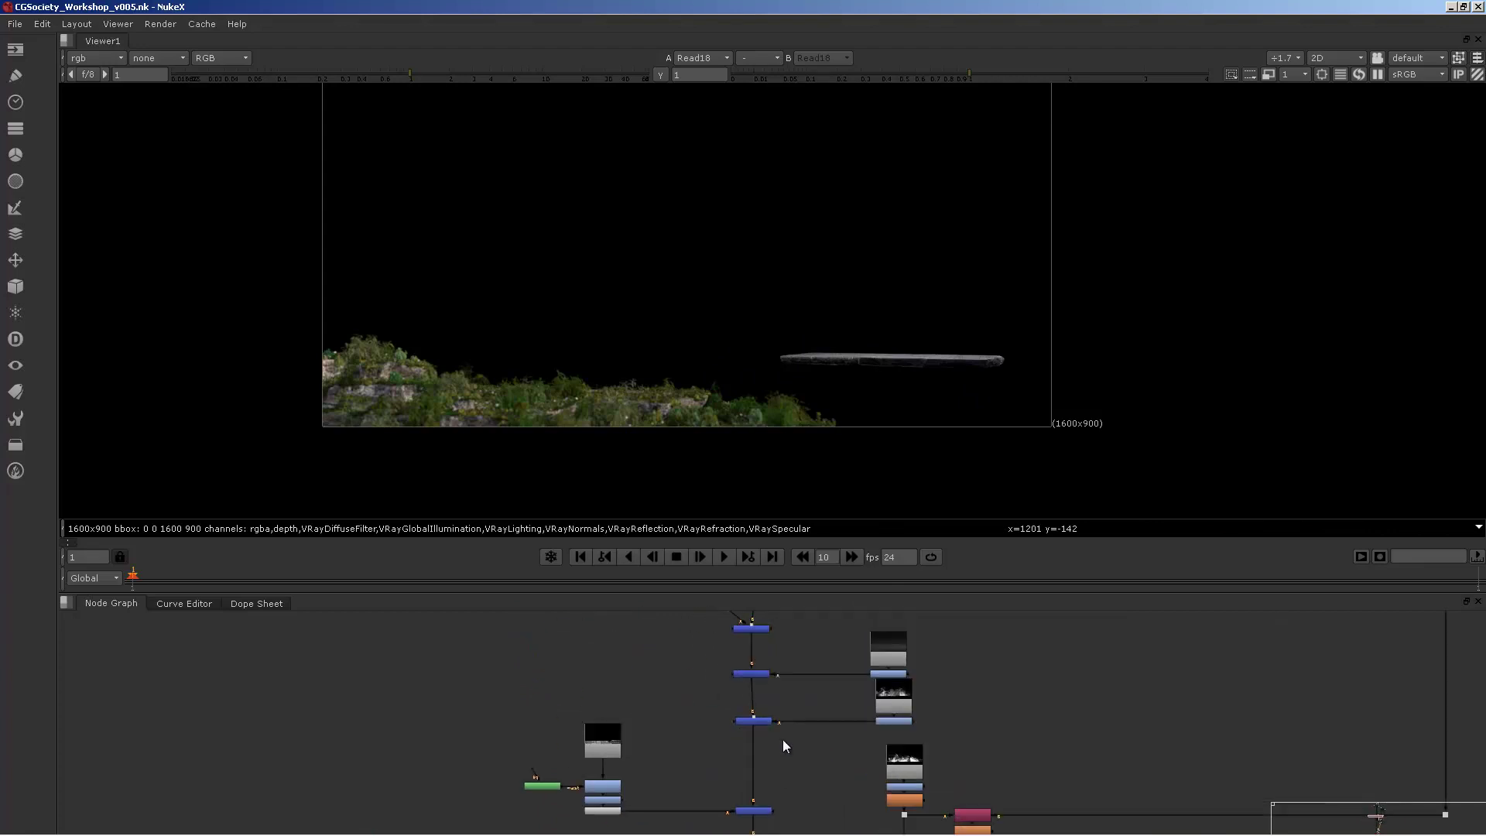
{"action": "left_click", "coordinate": [756, 751]}
{"action": "key", "text": "1"}
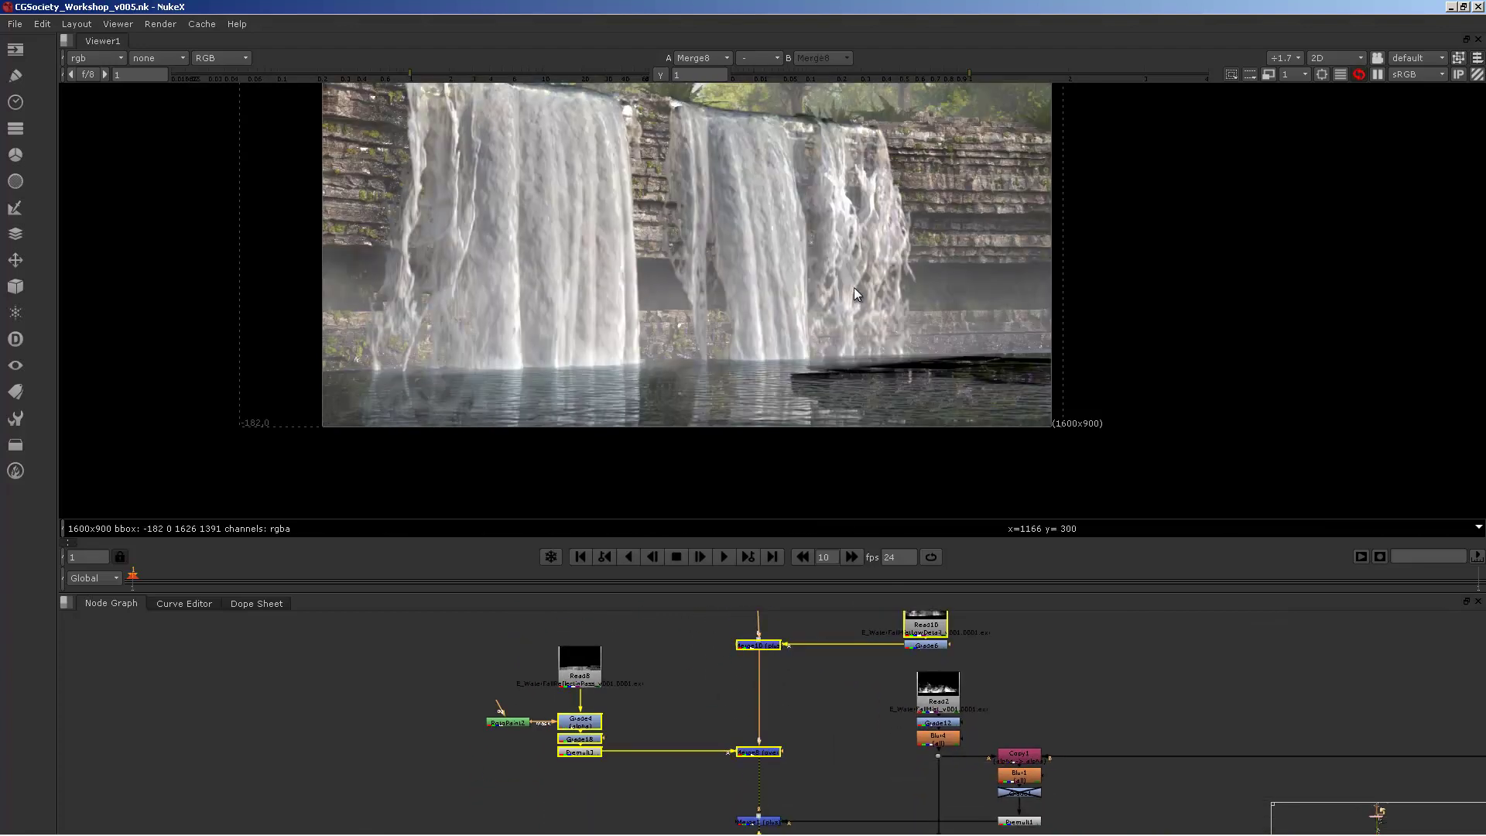
View the Read8 render beside the main branch, followed by the Read11 environment fog render.
{"action": "middle_click_drag", "start_coordinate": [776, 630], "coordinate": [766, 740]}
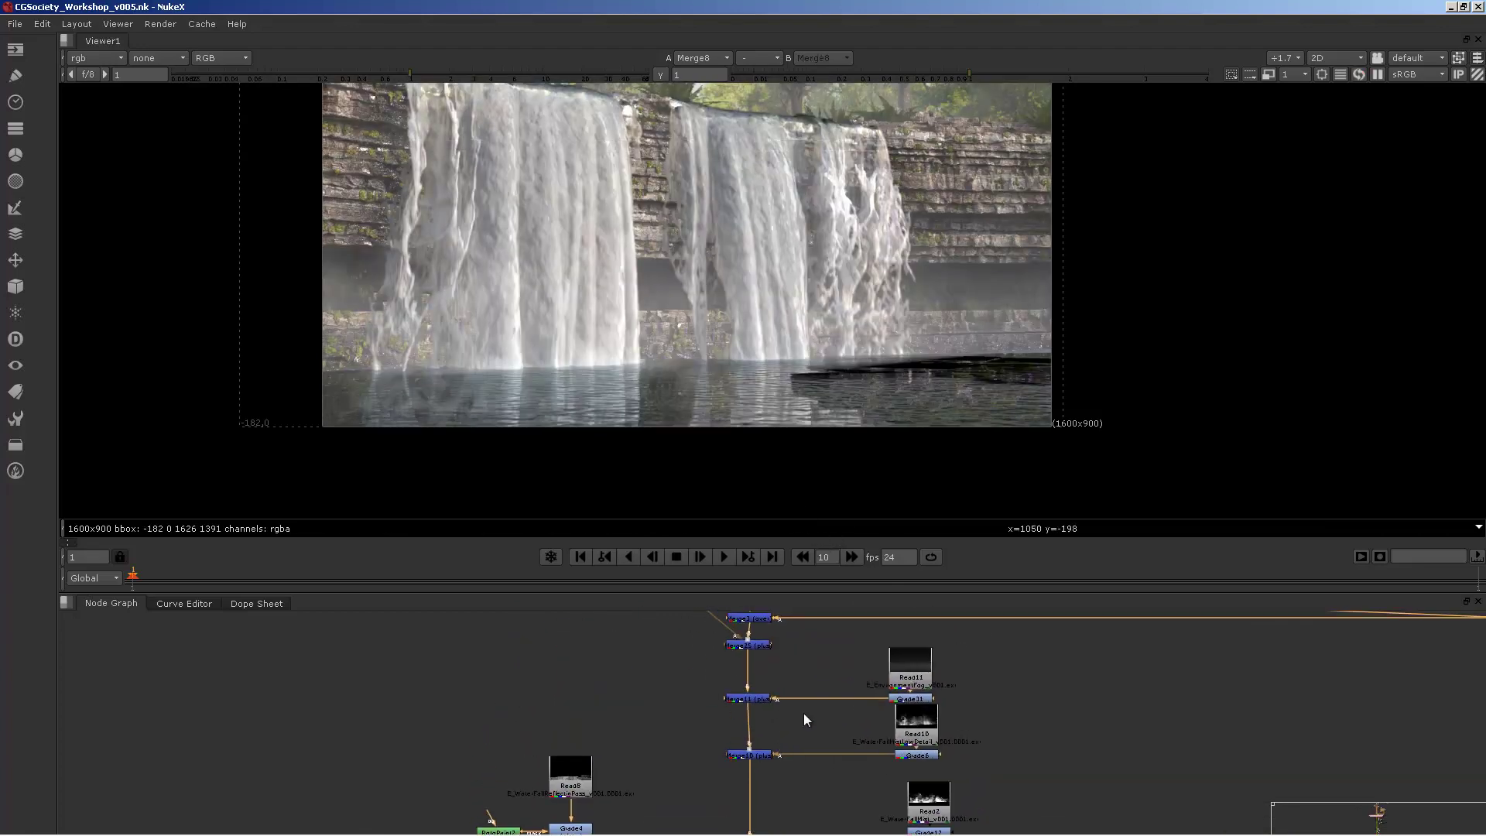
{"action": "left_click", "coordinate": [569, 780]}
{"action": "key", "text": "1"}
{"action": "middle_click_drag", "start_coordinate": [821, 691], "coordinate": [785, 654]}
{"action": "left_click", "coordinate": [879, 624]}
{"action": "key", "text": "1"}
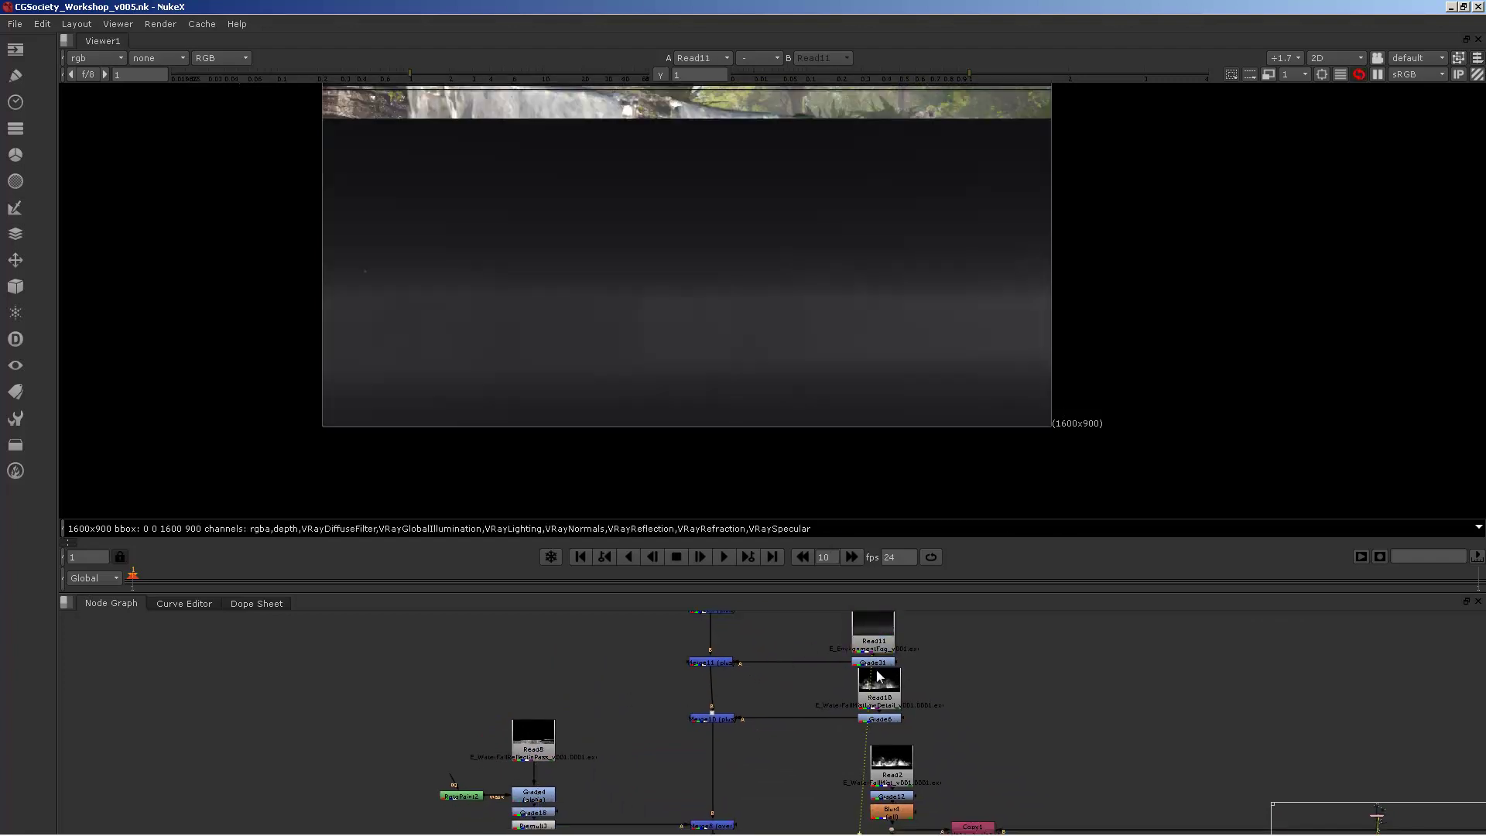
Compare the Read10 and Read2 waterfall mist renders by viewing them alternately several times.
{"action": "left_click", "coordinate": [879, 679]}
{"action": "key", "text": "1"}
{"action": "left_click", "coordinate": [892, 774]}
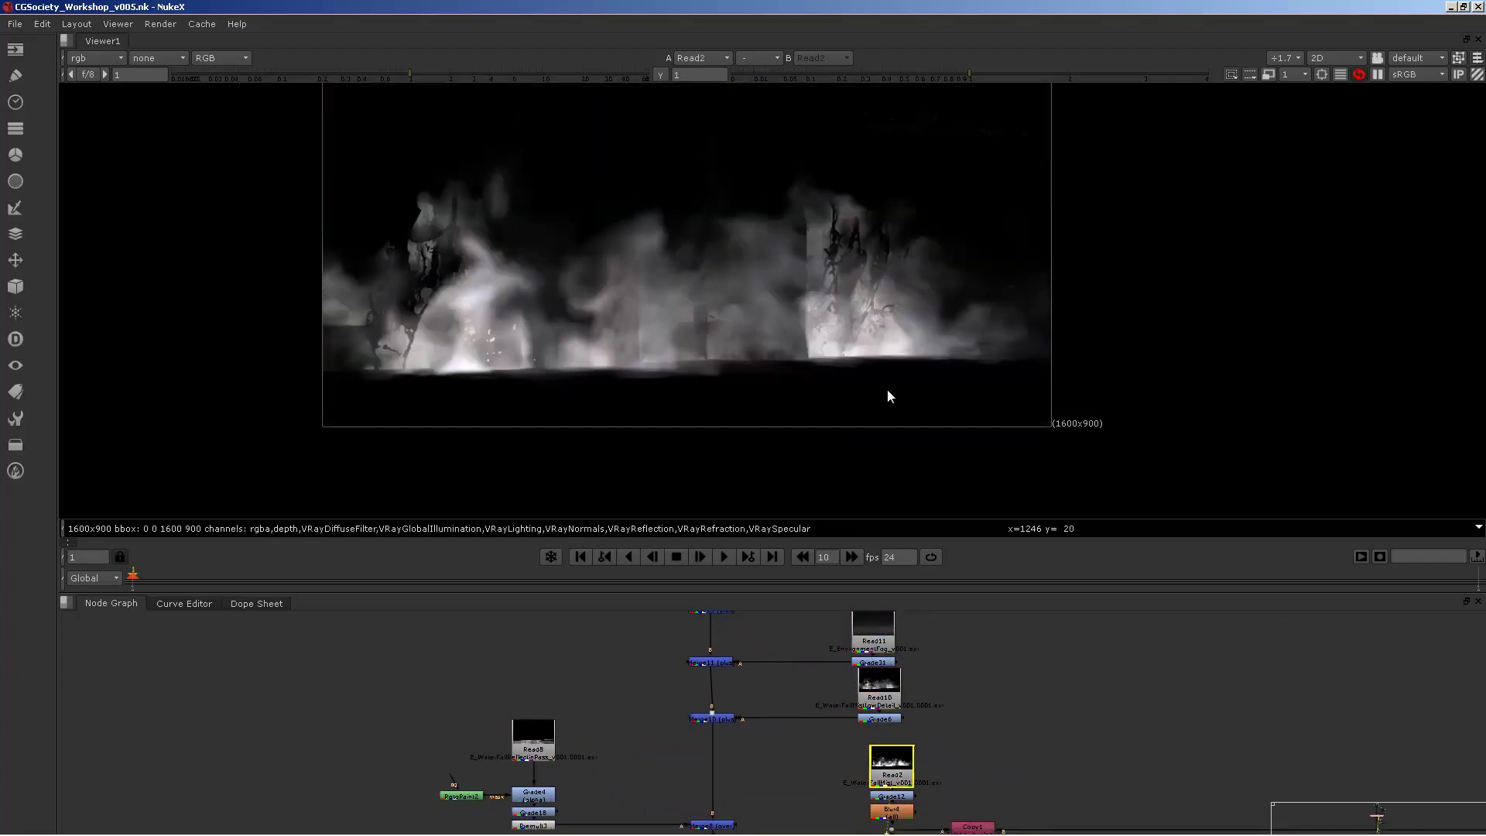
{"action": "key", "text": "1"}
{"action": "middle_click_drag", "start_coordinate": [908, 684], "coordinate": [905, 722]}
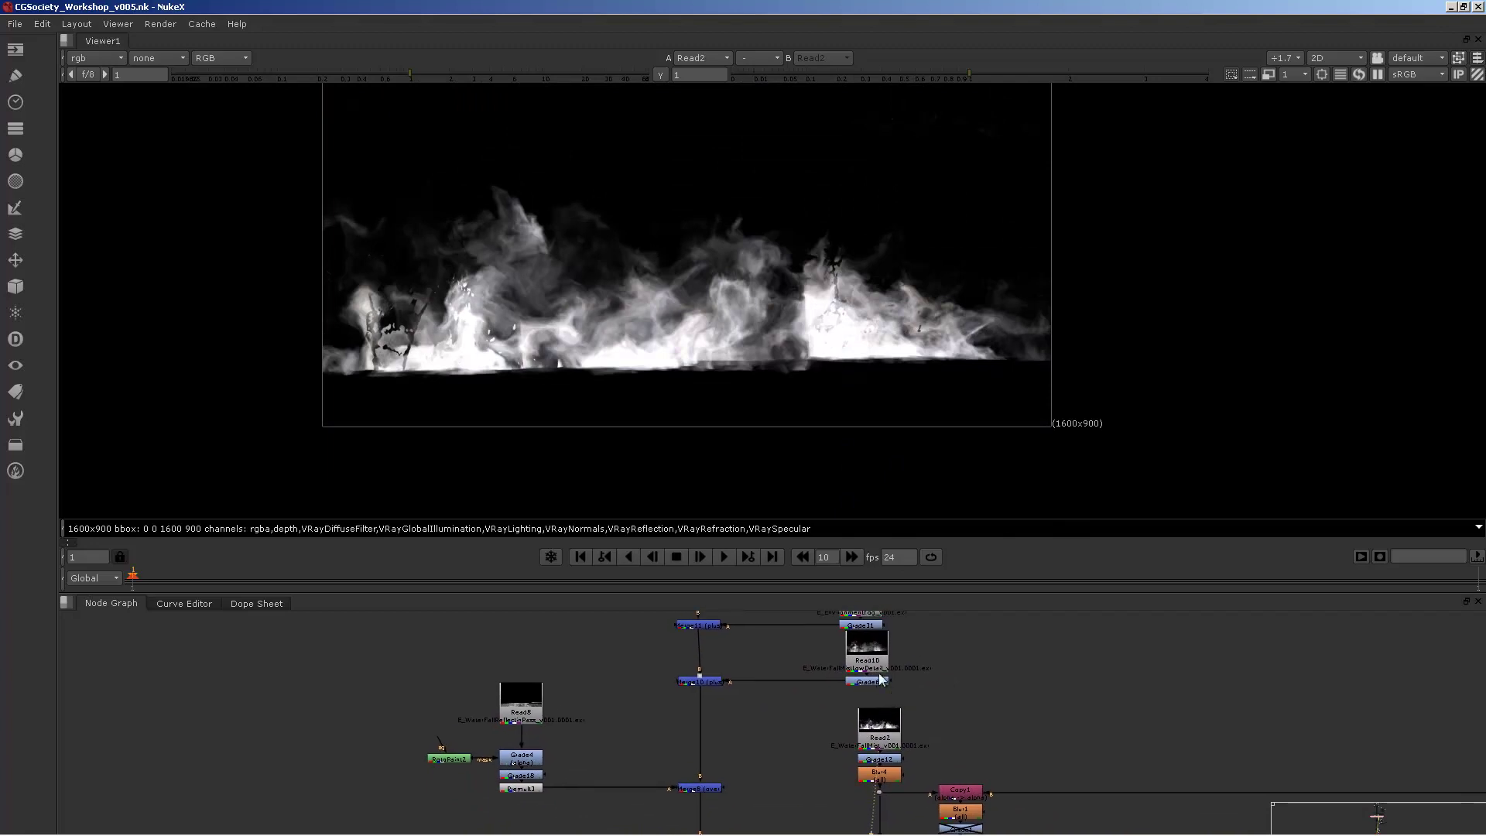
{"action": "left_click", "coordinate": [874, 656]}
{"action": "key", "text": "1"}
{"action": "left_click", "coordinate": [885, 730]}
{"action": "key", "text": "1"}
{"action": "left_click", "coordinate": [865, 658]}
{"action": "key", "text": "1"}
{"action": "left_click", "coordinate": [876, 726]}
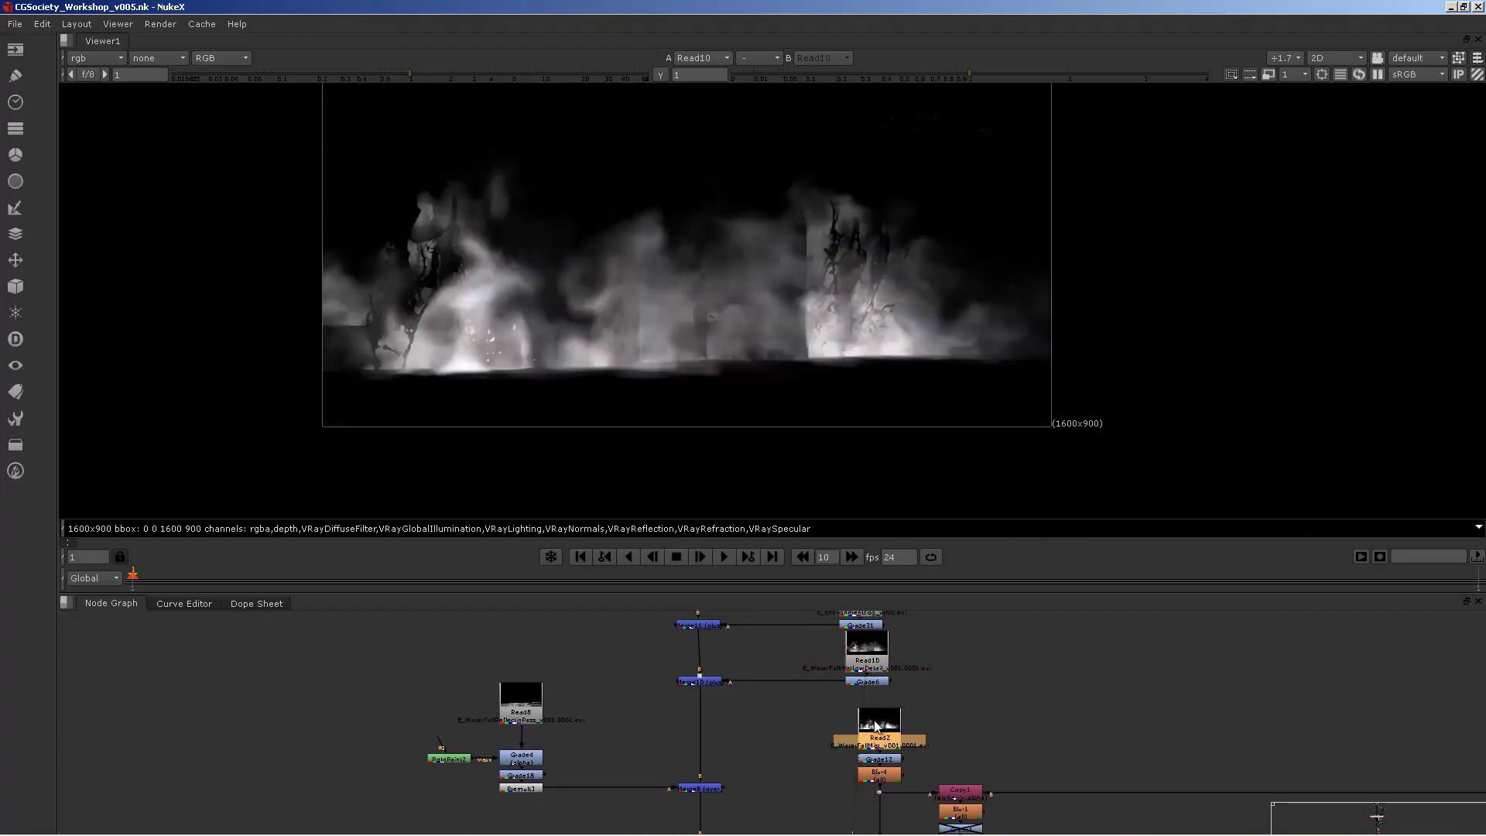
{"action": "key", "text": "1"}
{"action": "left_click", "coordinate": [869, 658]}
{"action": "key", "text": "1"}
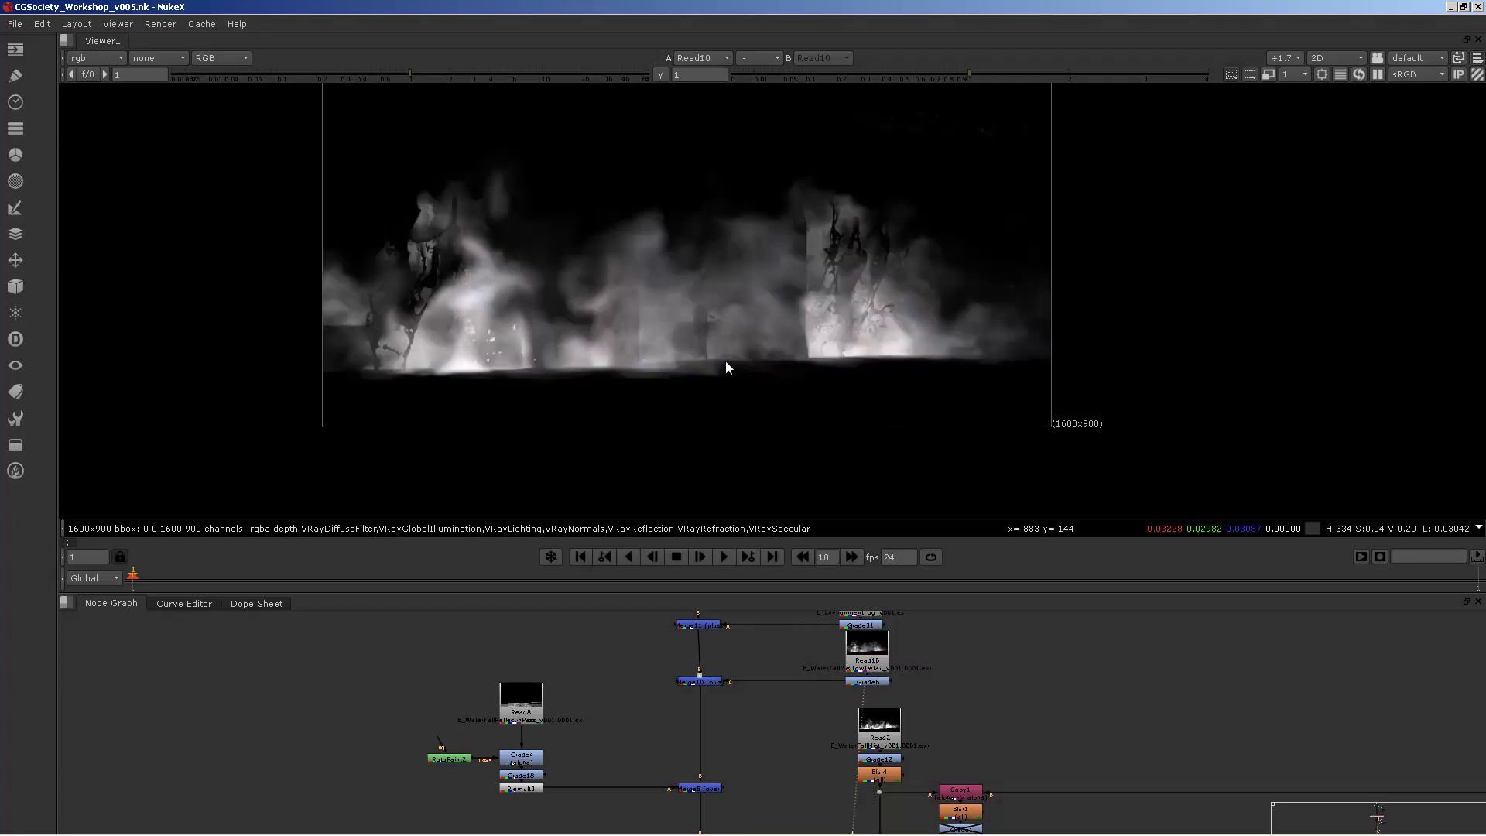
{"action": "key", "text": "1"}
View the Read4 rock wall render higher up along the main branch.
{"action": "scroll", "coordinate": [914, 719], "scroll_direction": "down", "scroll_amount": 5}
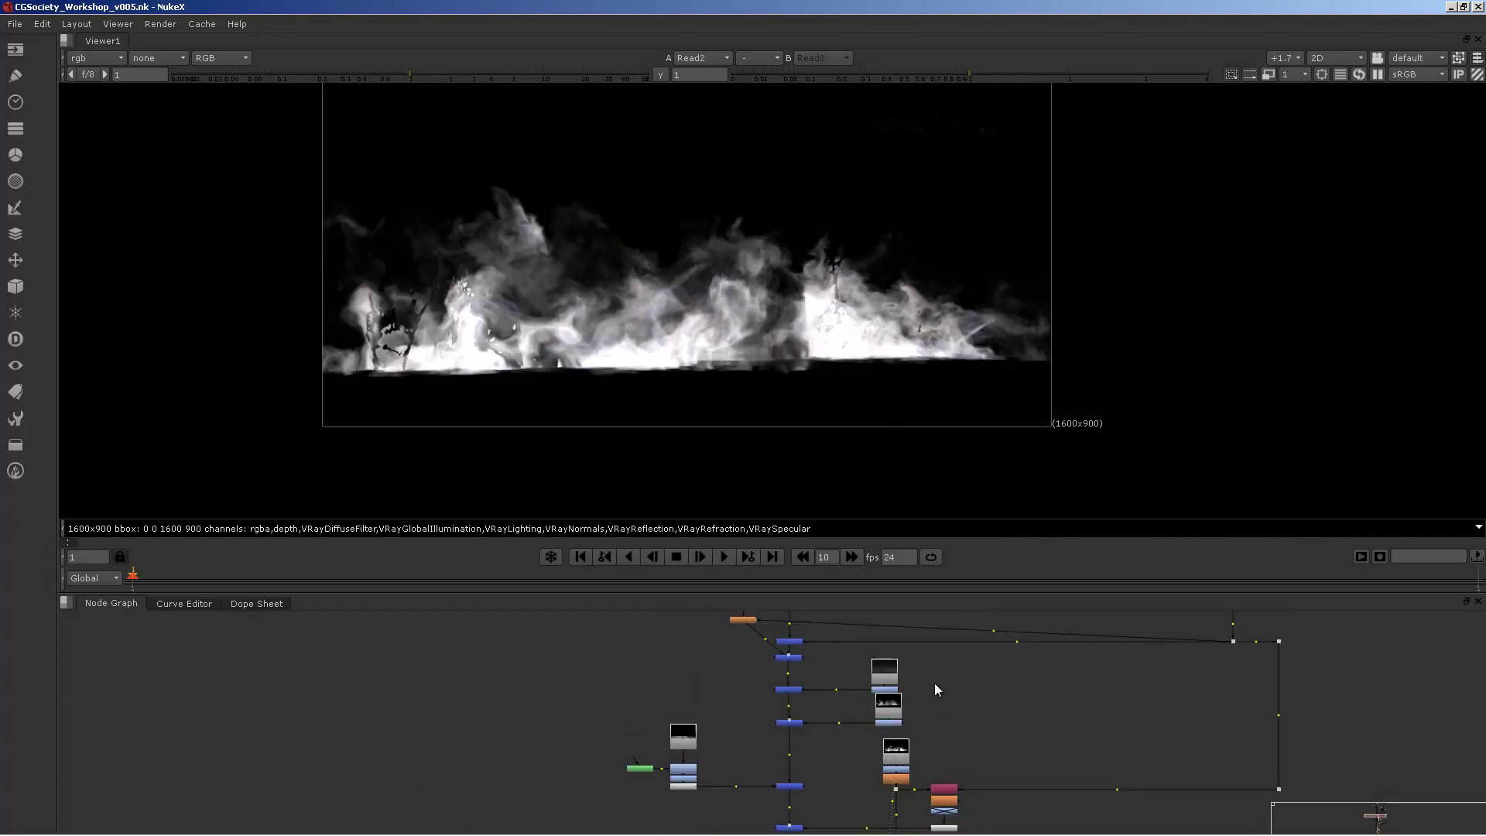
{"action": "middle_click_drag", "start_coordinate": [823, 755], "coordinate": [770, 735]}
{"action": "left_click", "coordinate": [780, 739]}
{"action": "key", "text": "1"}
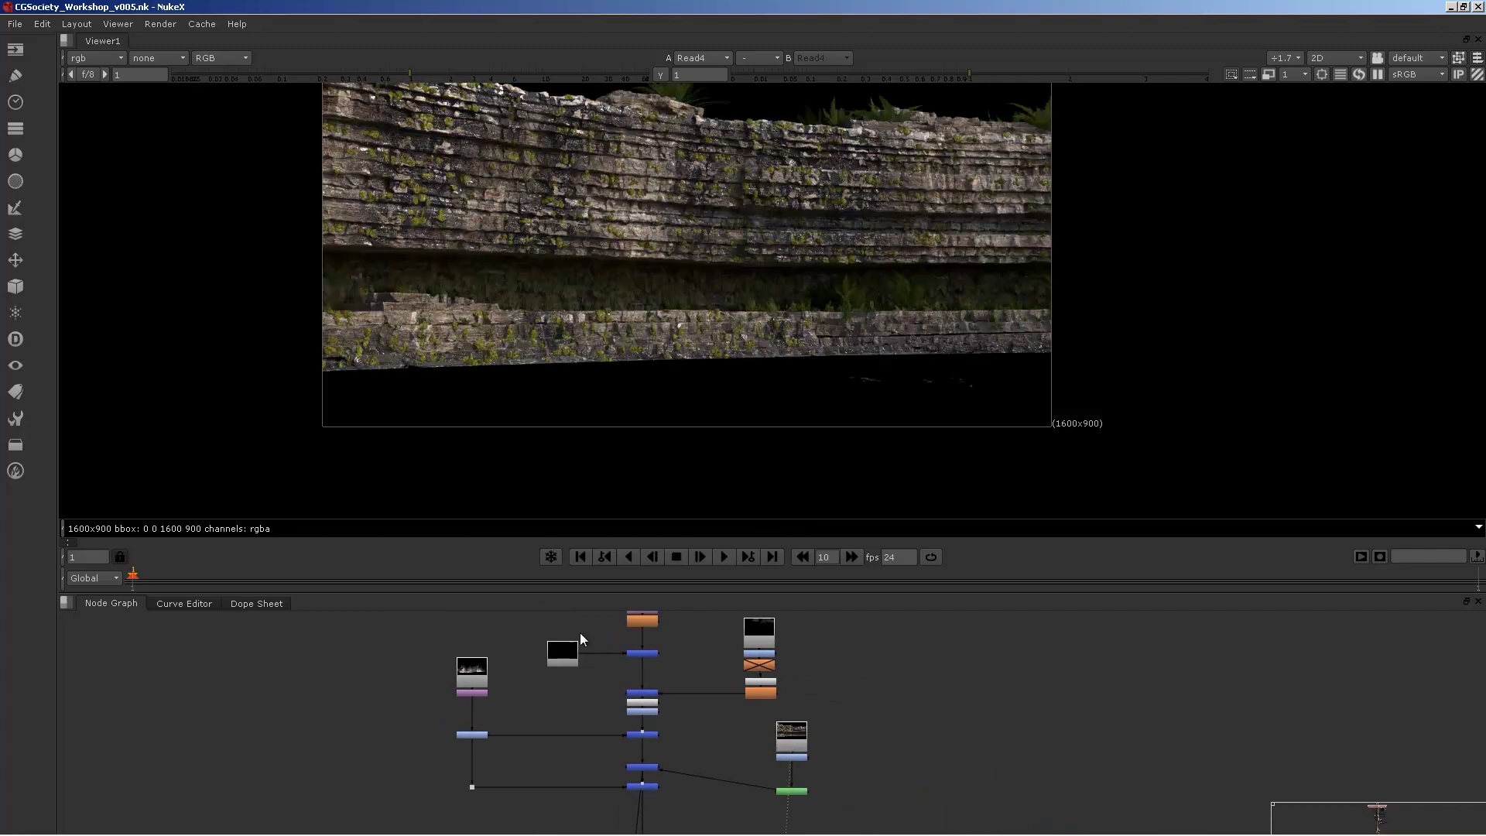
View the final composite at Write9 at the end of the tree, fitting the whole image and enlarging the node graph area.
{"action": "middle_click_drag", "start_coordinate": [534, 667], "coordinate": [536, 775]}
{"action": "scroll", "coordinate": [636, 762], "scroll_direction": "down", "scroll_amount": 8}
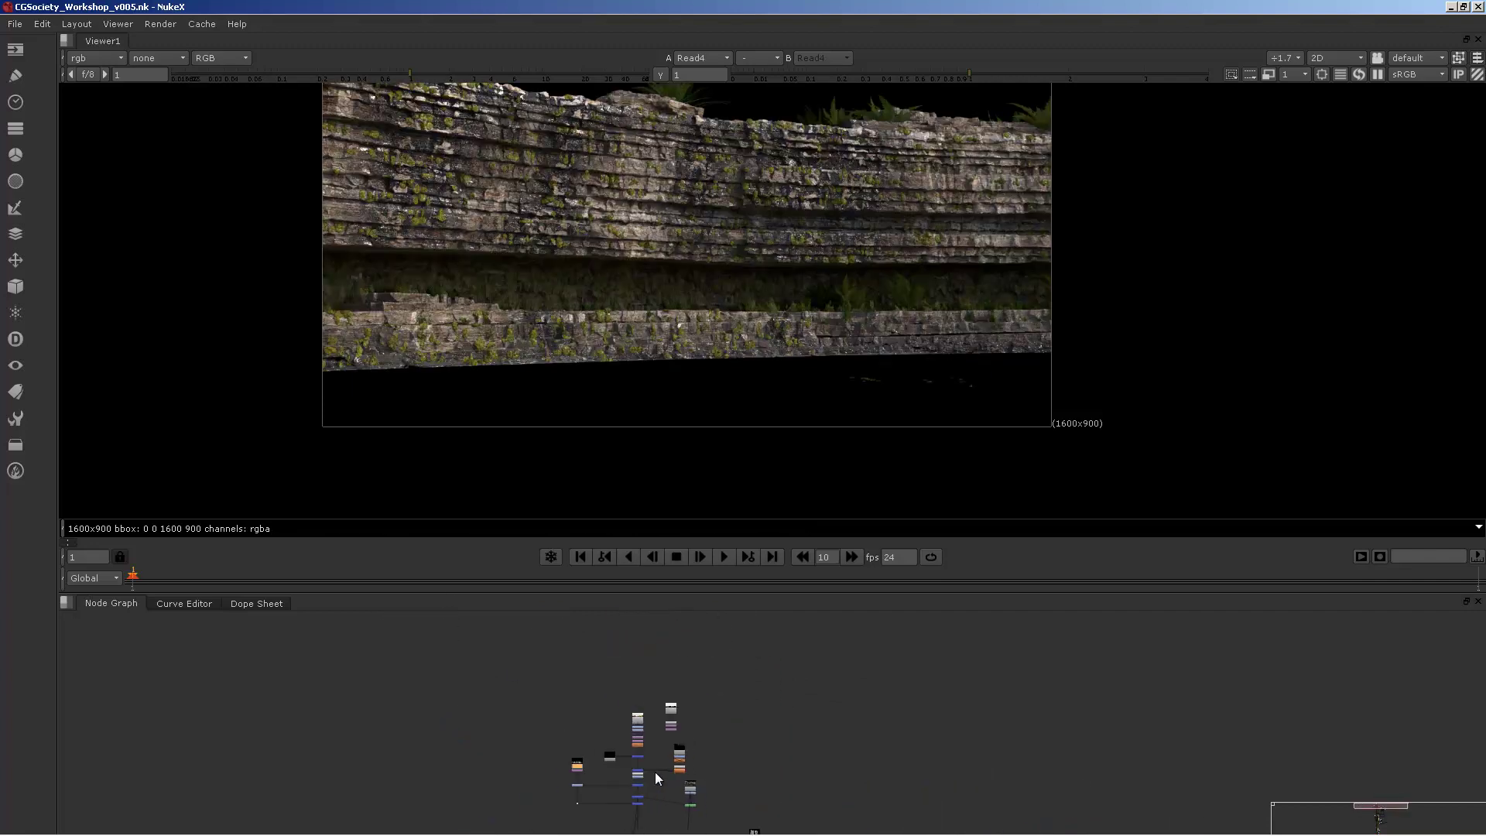
{"action": "middle_click_drag", "start_coordinate": [660, 766], "coordinate": [694, 444]}
{"action": "scroll", "coordinate": [686, 631], "scroll_direction": "down", "scroll_amount": 1}
{"action": "scroll", "coordinate": [675, 743], "scroll_direction": "up", "scroll_amount": 1}
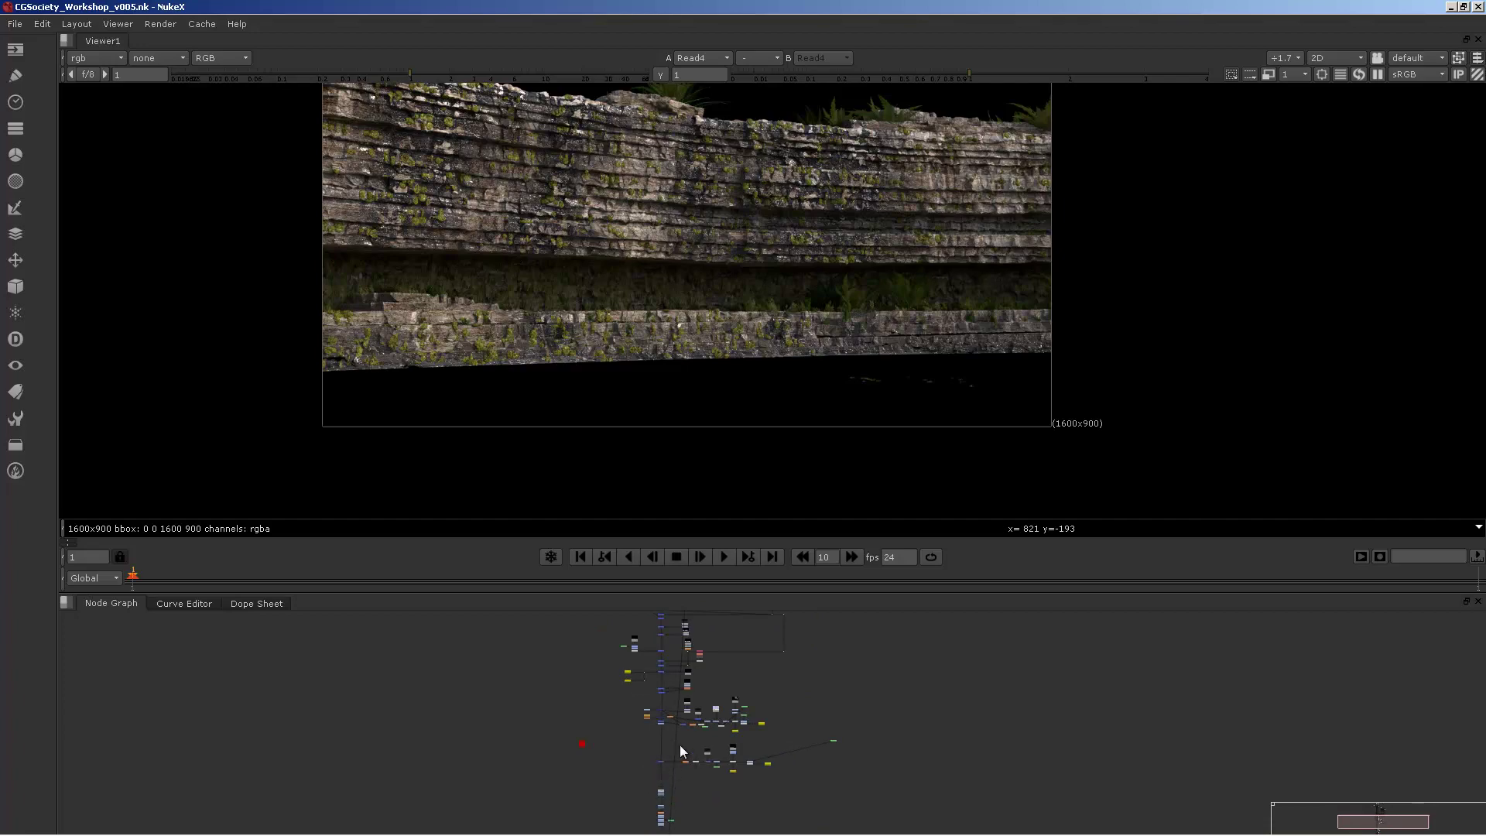
{"action": "scroll", "coordinate": [679, 791], "scroll_direction": "up", "scroll_amount": 4}
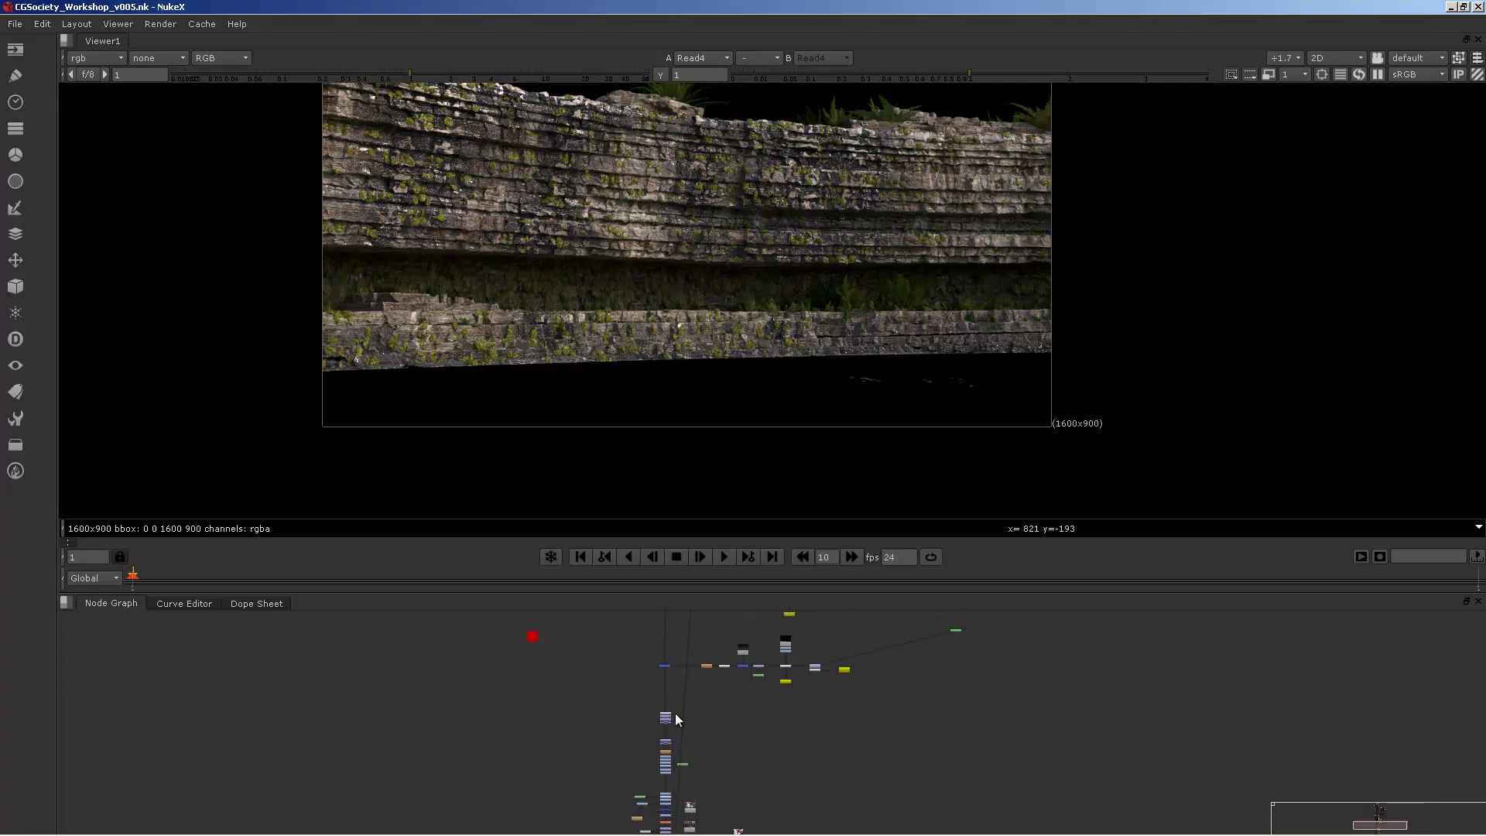
{"action": "scroll", "coordinate": [693, 733], "scroll_direction": "up", "scroll_amount": 5}
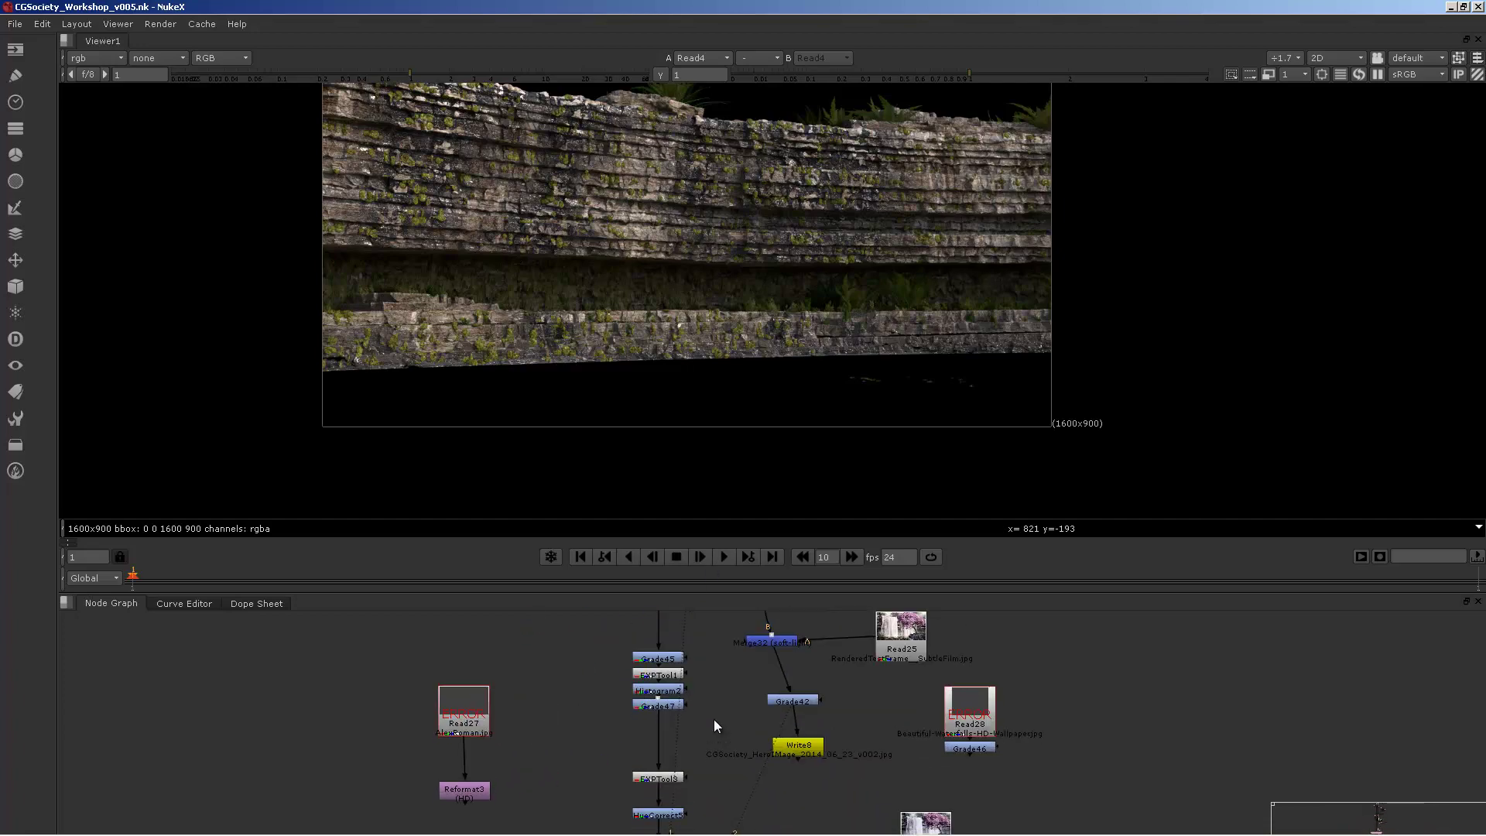
{"action": "middle_click_drag", "start_coordinate": [758, 668], "coordinate": [750, 678]}
{"action": "left_click", "coordinate": [791, 747]}
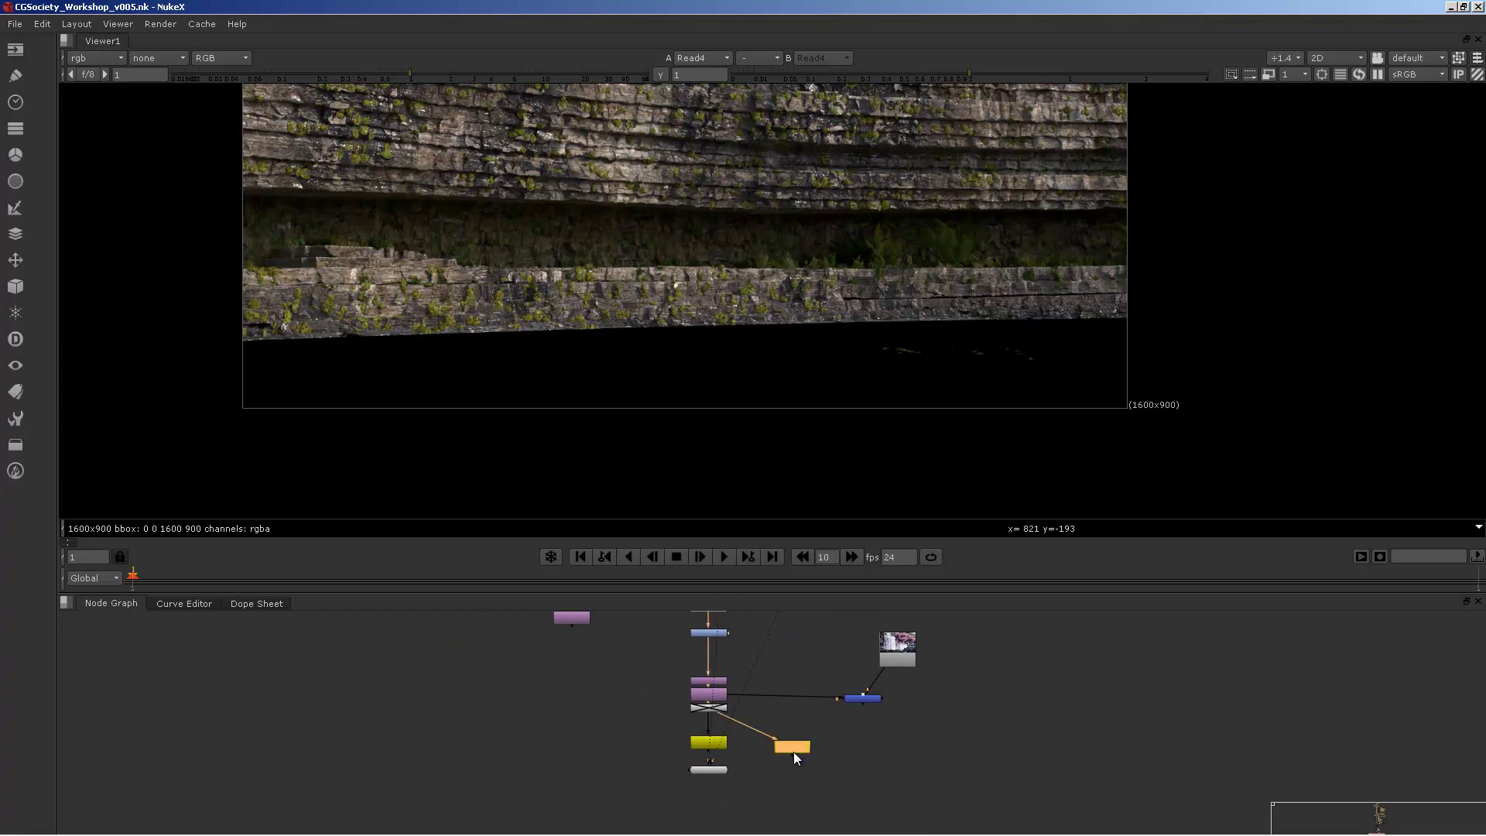
{"action": "key", "text": "1"}
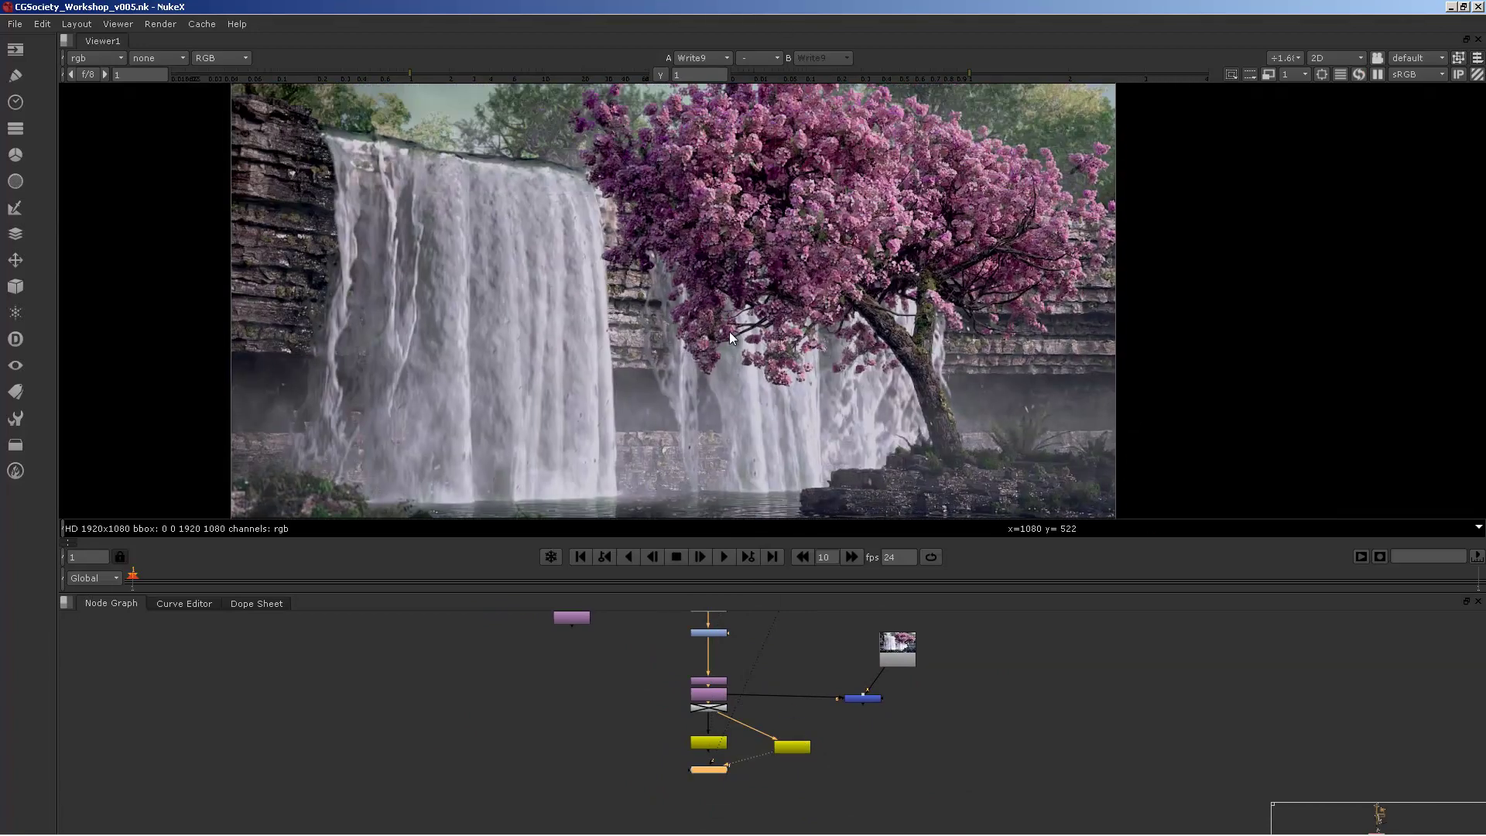
{"action": "scroll", "coordinate": [735, 305], "scroll_direction": "down", "scroll_amount": 2}
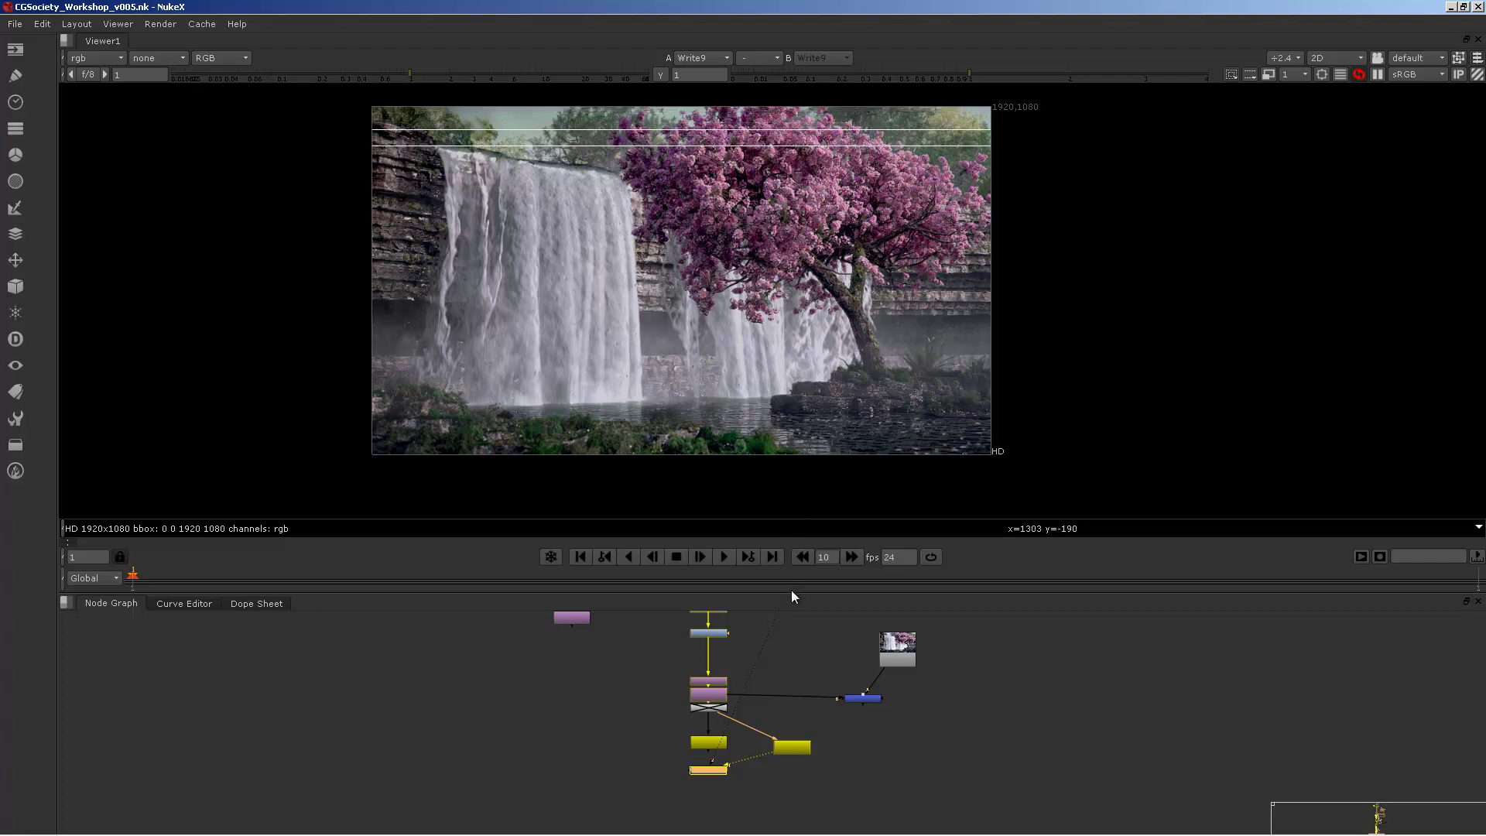
{"action": "left_click_drag", "start_coordinate": [791, 596], "coordinate": [789, 567]}
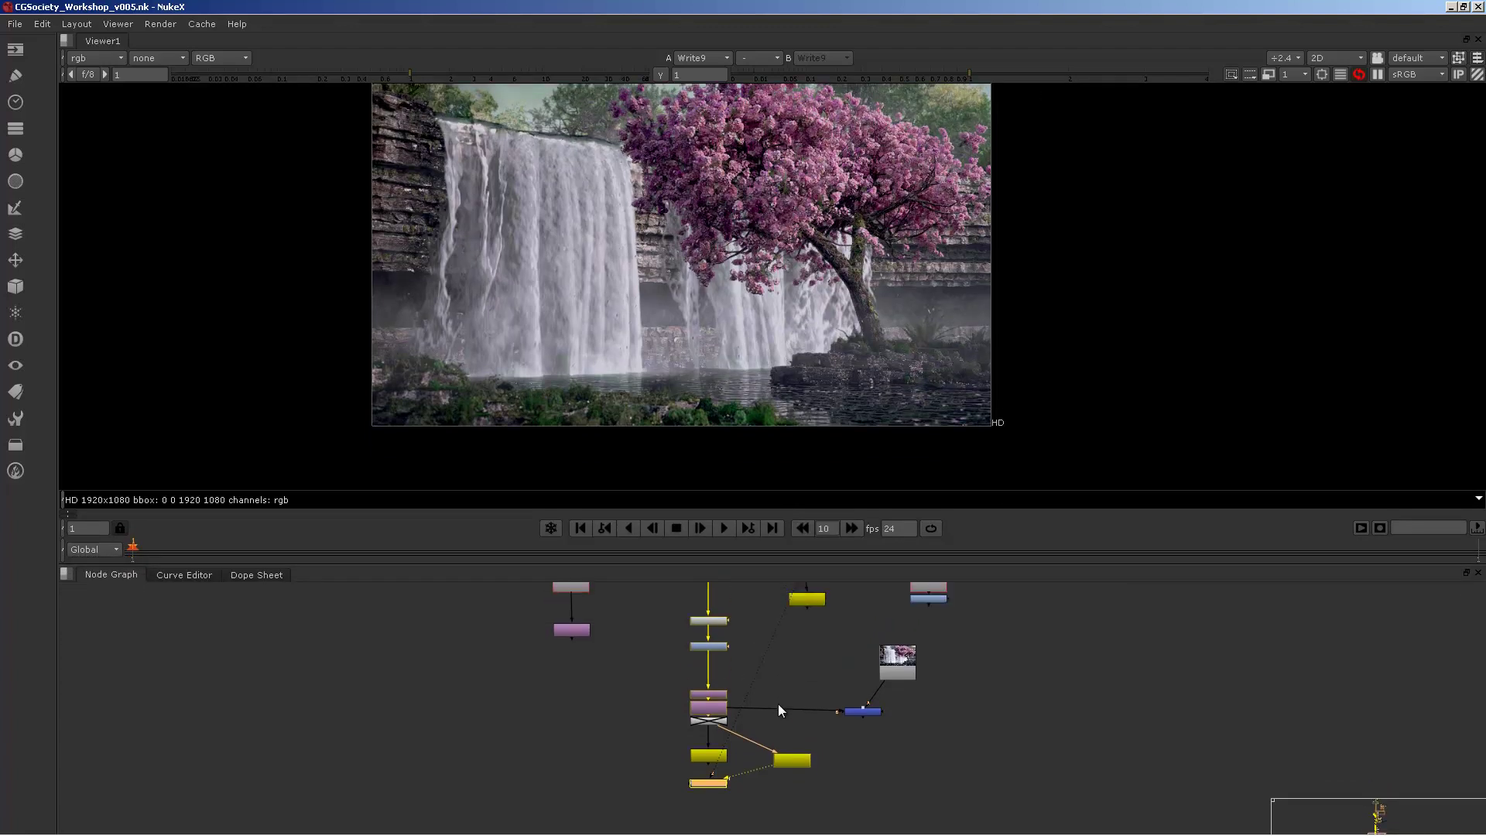
Examine the whole main branch from the final output back up to the waterfall's render pass network.
{"action": "scroll", "coordinate": [801, 648], "scroll_direction": "down", "scroll_amount": 3}
{"action": "middle_click_drag", "start_coordinate": [809, 594], "coordinate": [795, 732]}
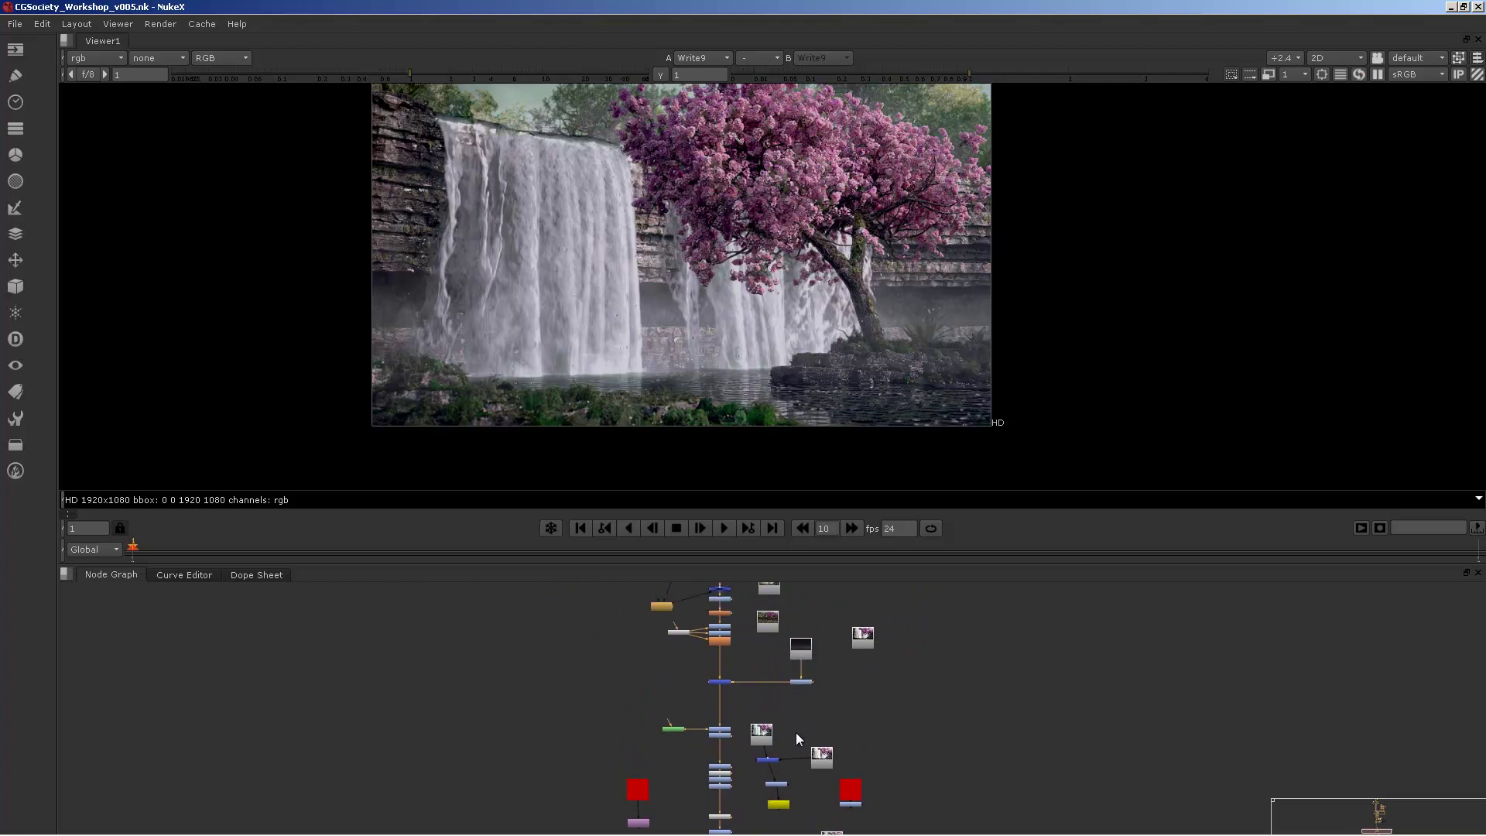
{"action": "scroll", "coordinate": [795, 732], "scroll_direction": "down", "scroll_amount": 1}
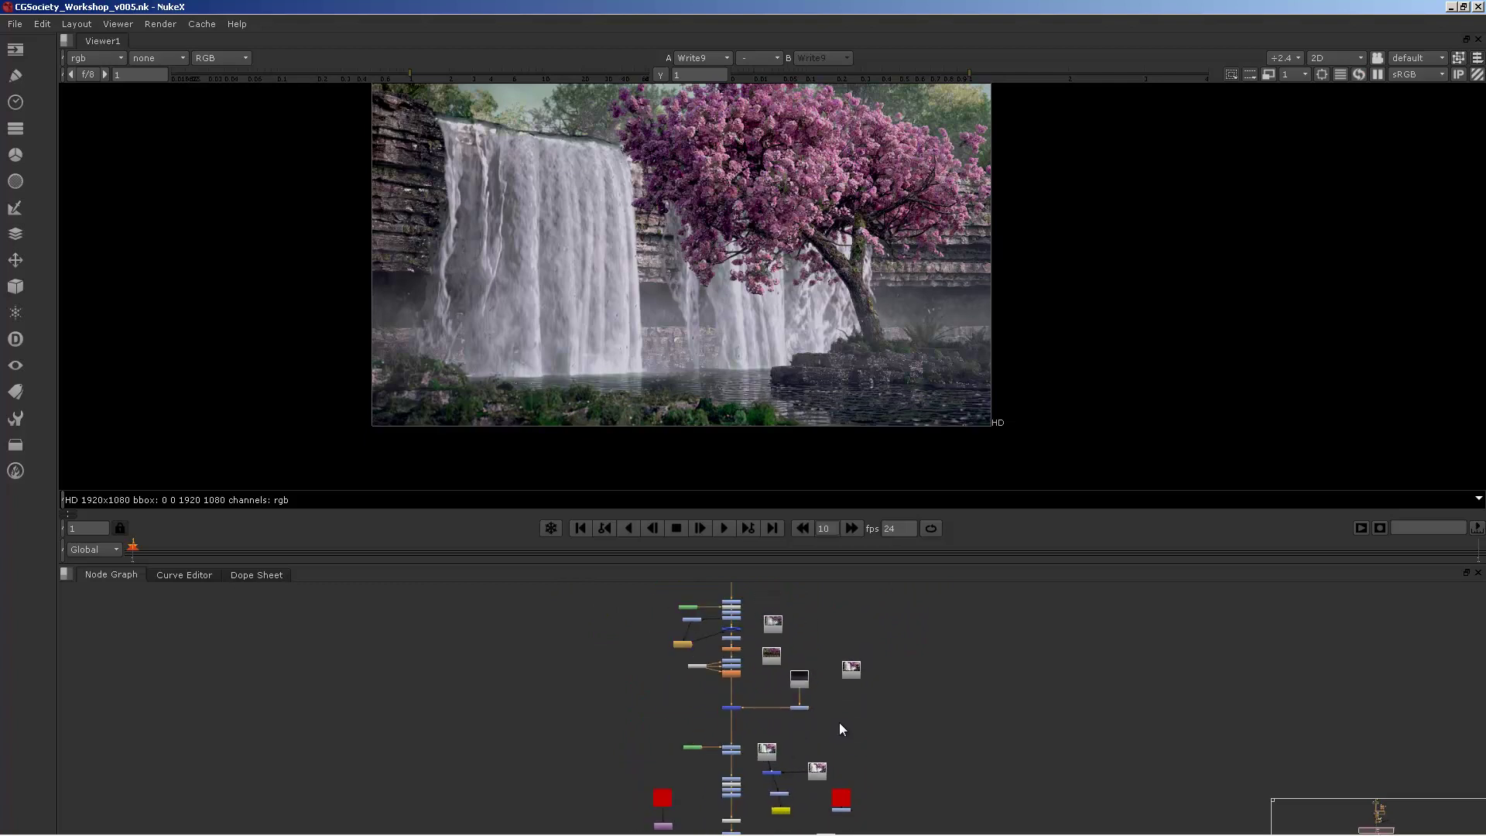
{"action": "middle_click_drag", "start_coordinate": [836, 602], "coordinate": [797, 787]}
{"action": "middle_click_drag", "start_coordinate": [747, 622], "coordinate": [844, 665]}
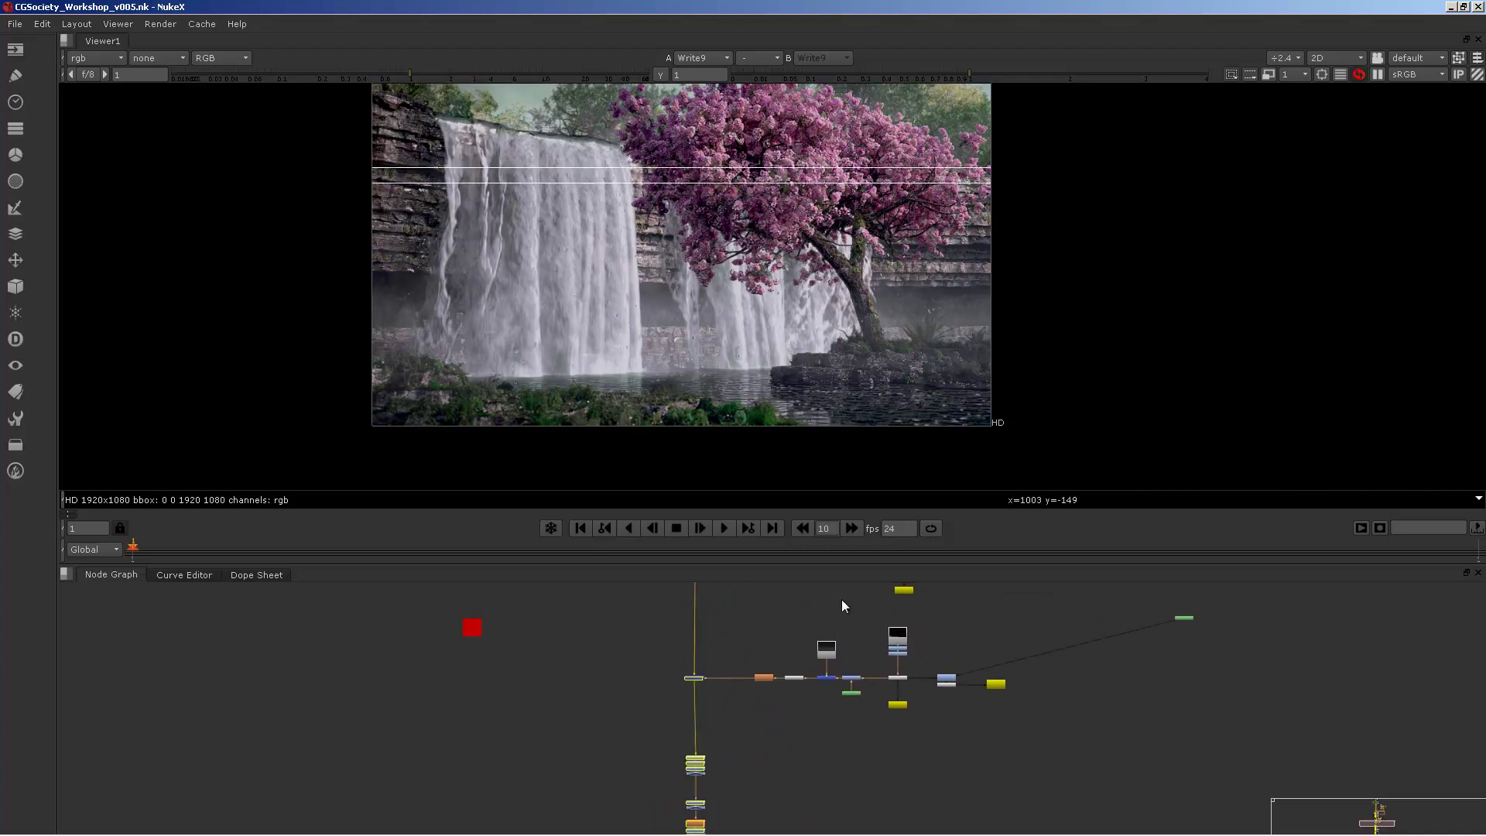
{"action": "middle_click_drag", "start_coordinate": [842, 599], "coordinate": [805, 805]}
{"action": "middle_click_drag", "start_coordinate": [805, 619], "coordinate": [799, 834]}
{"action": "middle_click_drag", "start_coordinate": [811, 665], "coordinate": [817, 593]}
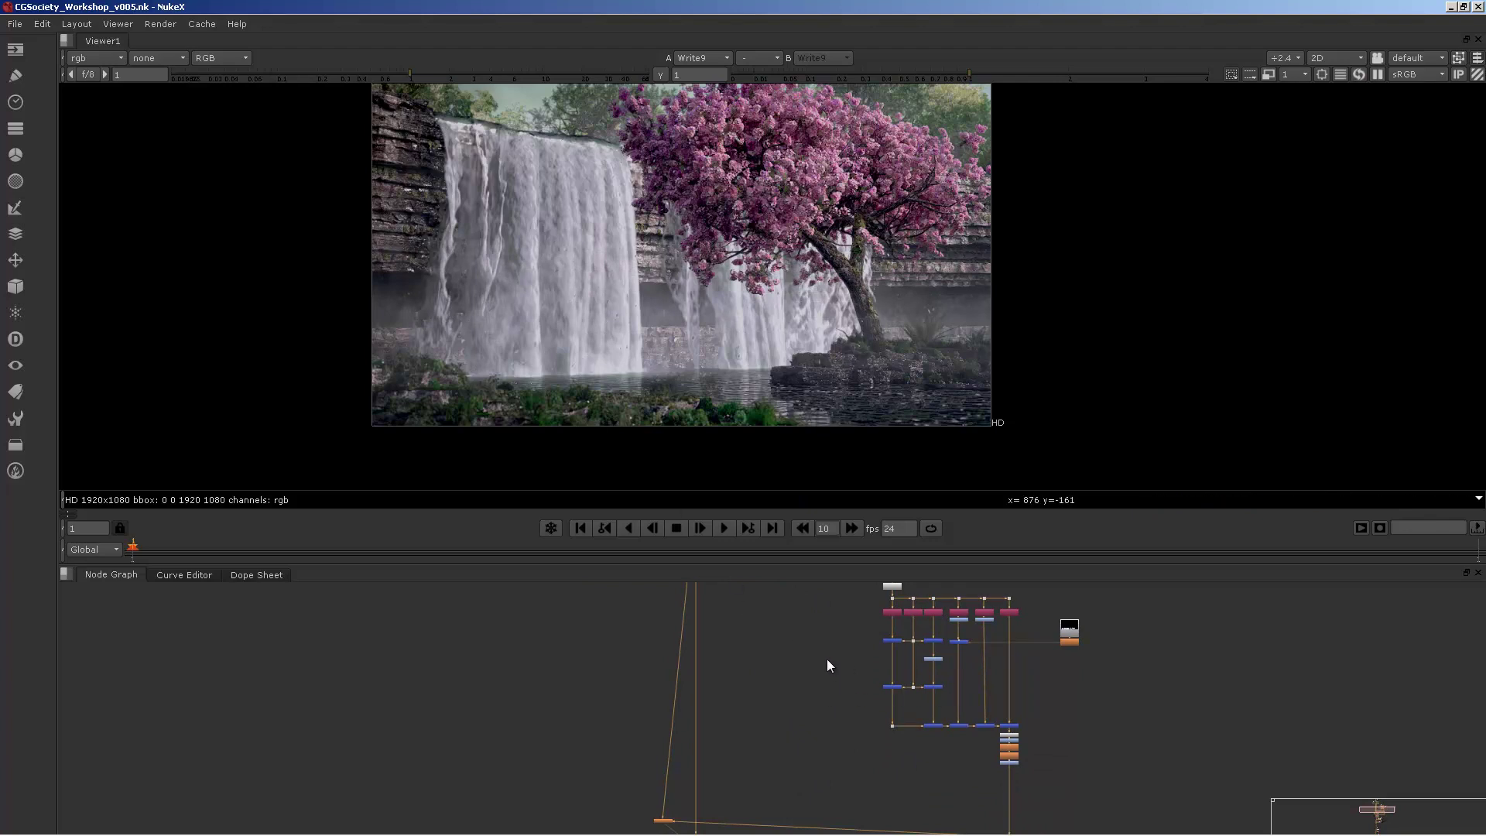
Select the six Shuffle nodes below Unpremult2 that extract the waterfall's GI, diffuse, lighting, refraction, reflection and specular passes.
{"action": "middle_click_drag", "start_coordinate": [843, 653], "coordinate": [843, 726]}
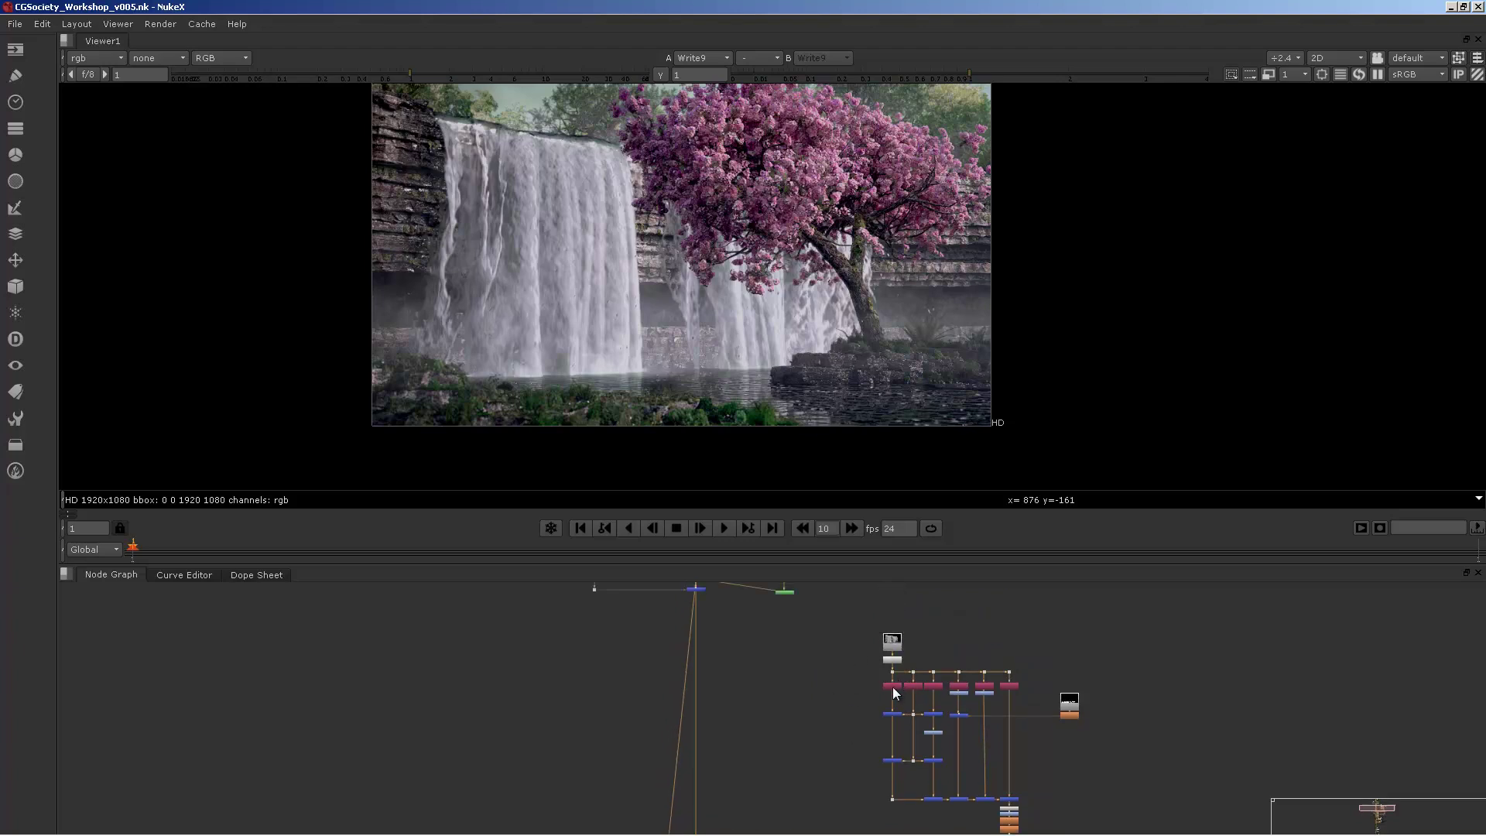
{"action": "middle_click_drag", "start_coordinate": [1020, 701], "coordinate": [745, 620]}
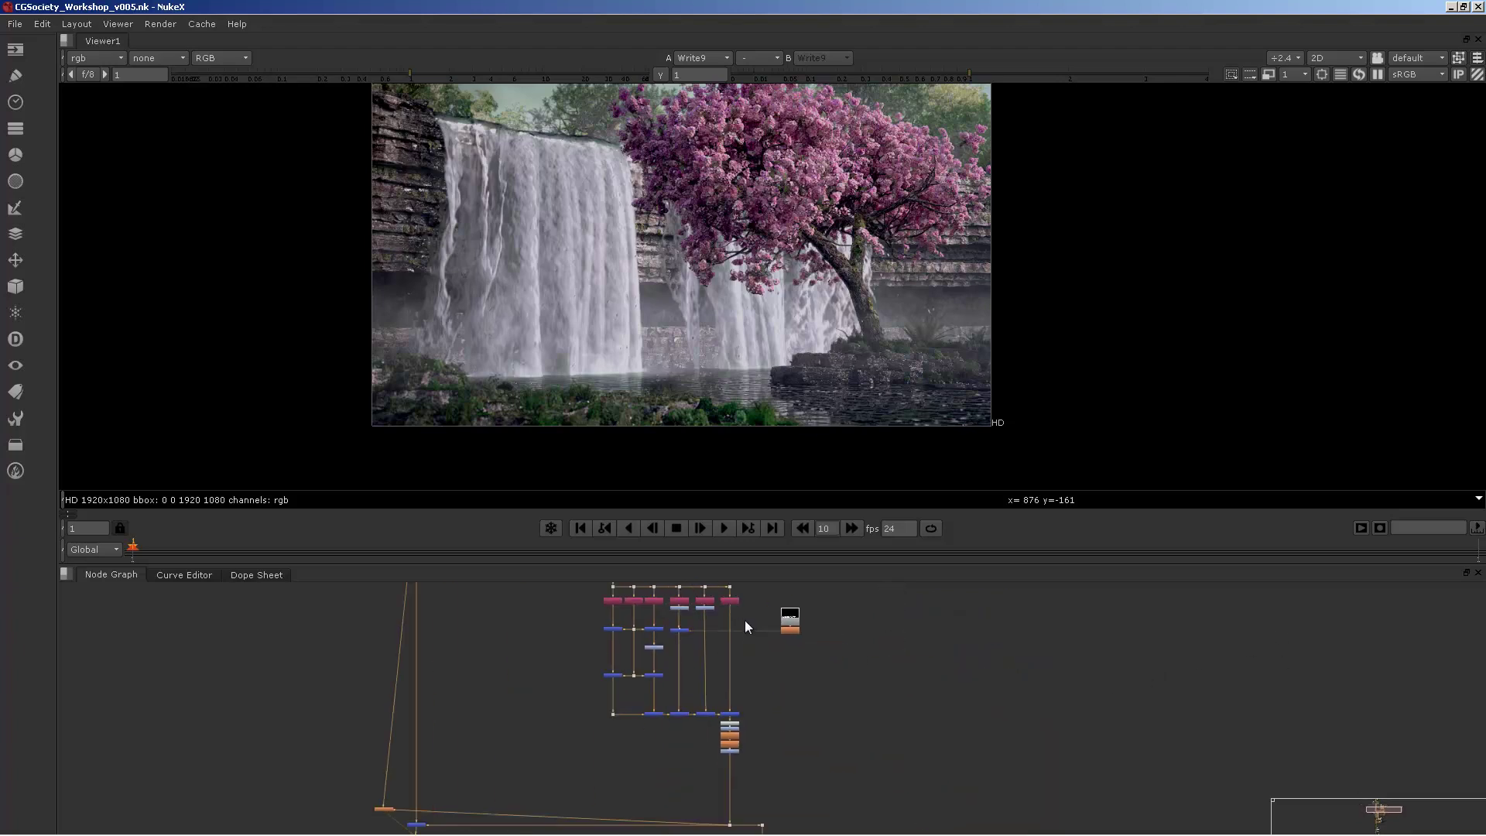
{"action": "scroll", "coordinate": [744, 620], "scroll_direction": "up", "scroll_amount": 6}
{"action": "scroll", "coordinate": [669, 685], "scroll_direction": "up", "scroll_amount": 2}
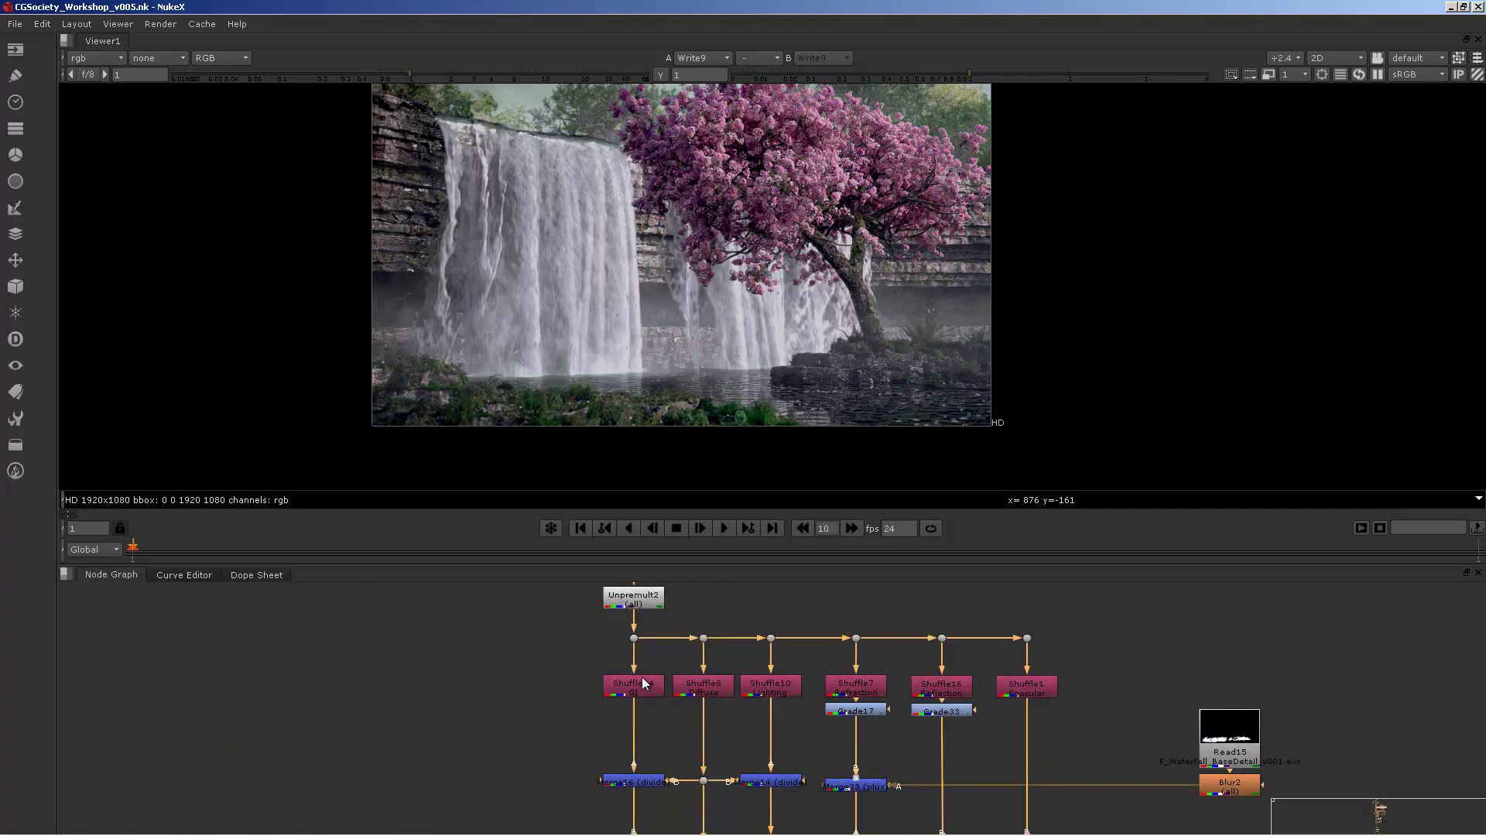
{"action": "left_click_drag", "start_coordinate": [569, 671], "coordinate": [1092, 712]}
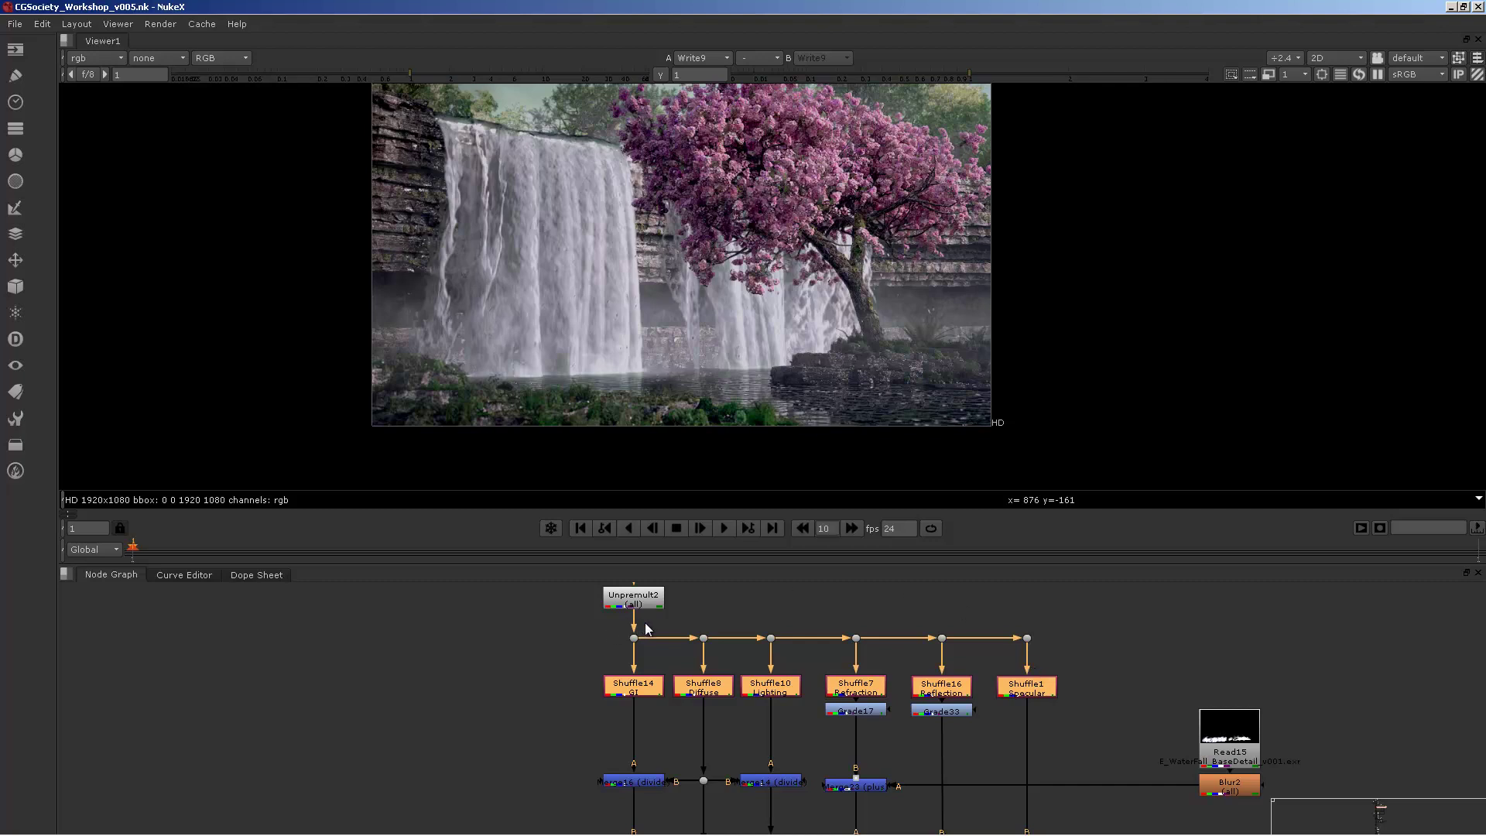
{"action": "middle_click_drag", "start_coordinate": [694, 619], "coordinate": [696, 647]}
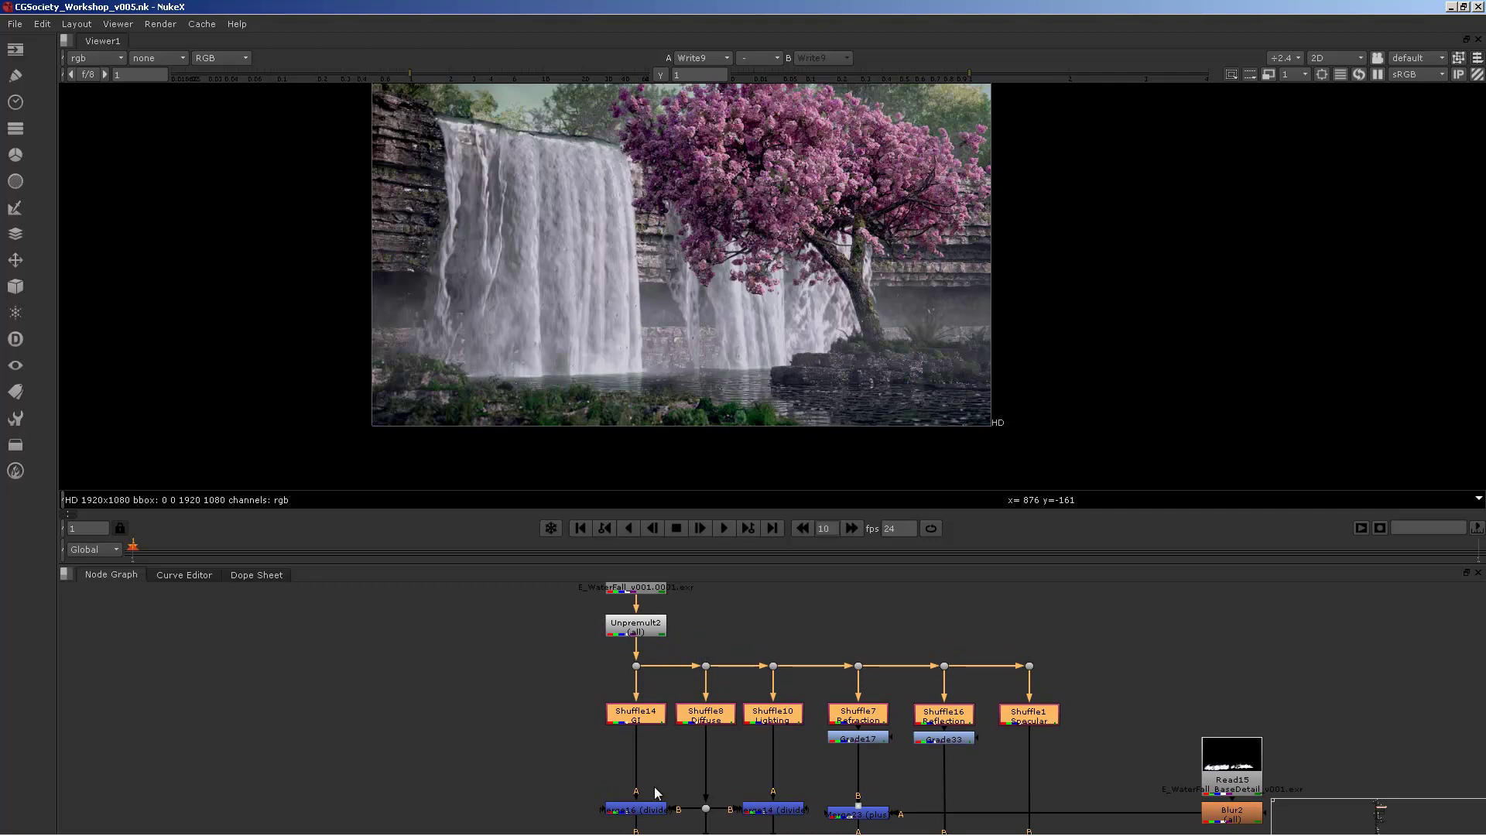
Examine how the waterfall pass network joins the main branch, and bring the Read17 branch higher up into sight.
{"action": "scroll", "coordinate": [801, 661], "scroll_direction": "down", "scroll_amount": 5}
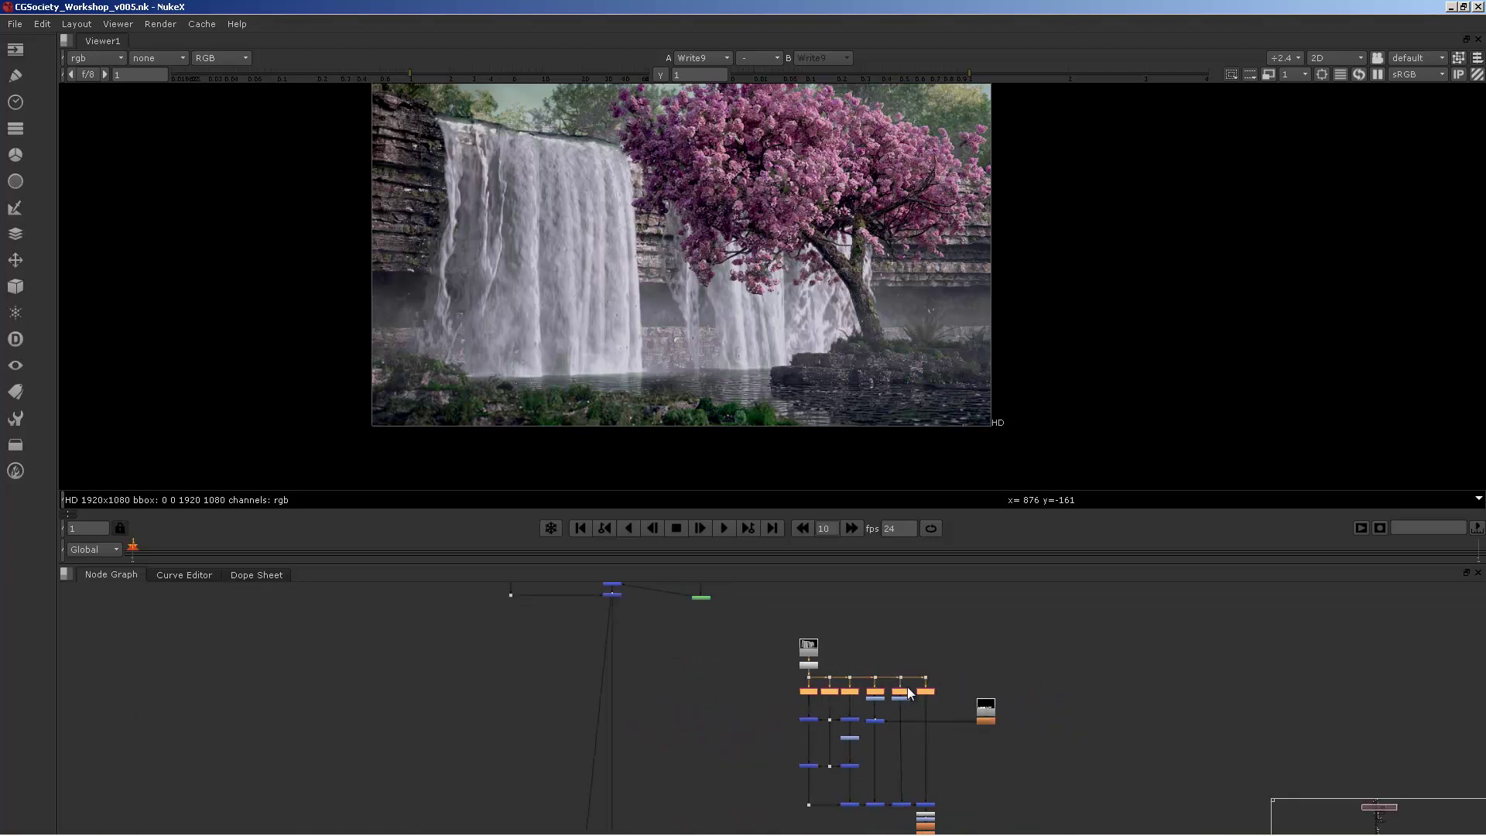
{"action": "scroll", "coordinate": [851, 642], "scroll_direction": "down", "scroll_amount": 3}
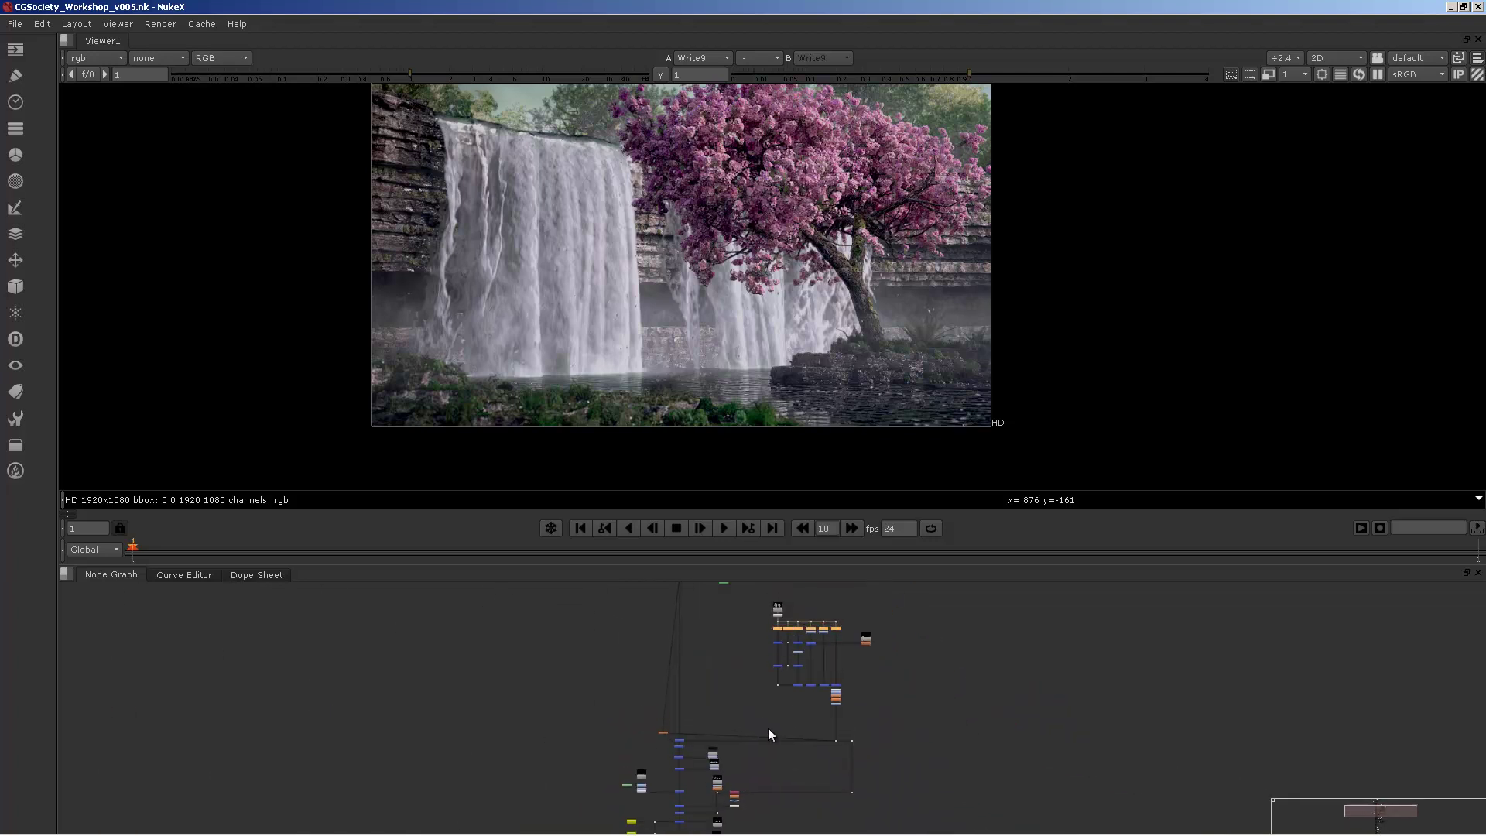
{"action": "middle_click_drag", "start_coordinate": [757, 711], "coordinate": [822, 719]}
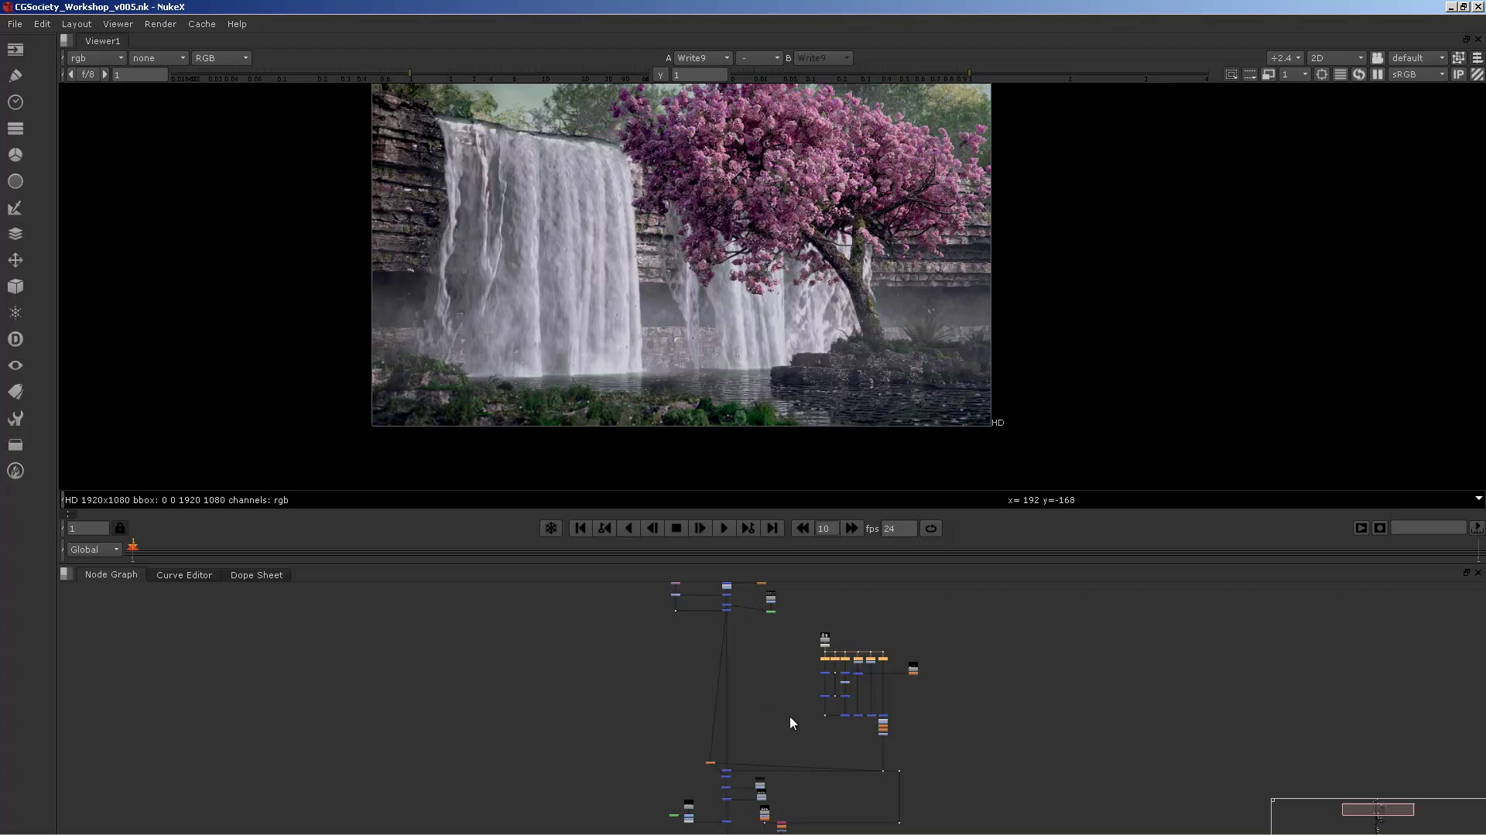
{"action": "middle_click_drag", "start_coordinate": [837, 752], "coordinate": [825, 703]}
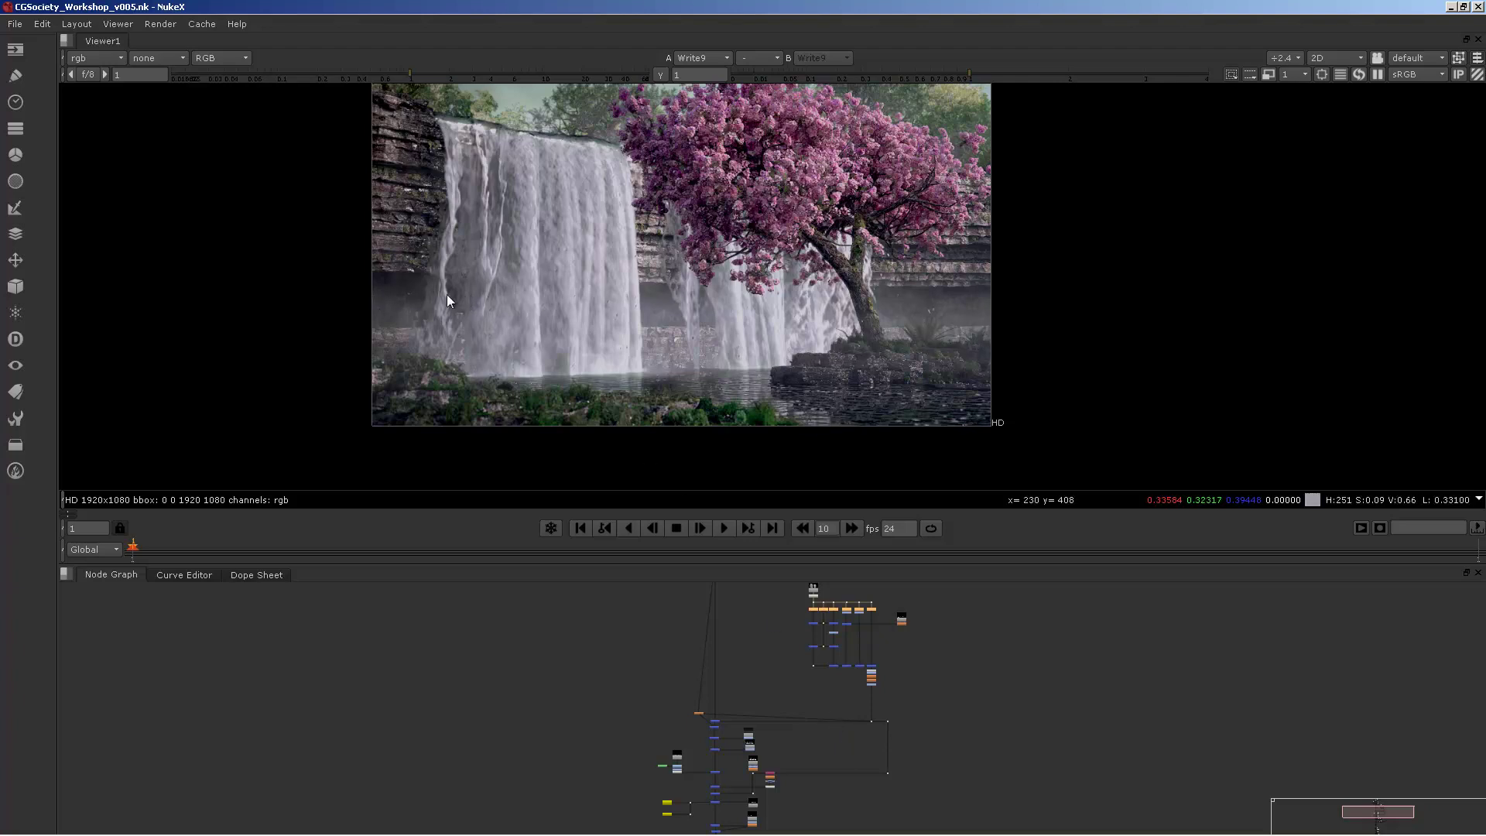
{"action": "middle_click_drag", "start_coordinate": [763, 712], "coordinate": [828, 832]}
{"action": "scroll", "coordinate": [715, 684], "scroll_direction": "up", "scroll_amount": 3}
{"action": "scroll", "coordinate": [715, 684], "scroll_direction": "up", "scroll_amount": 3}
{"action": "middle_click_drag", "start_coordinate": [685, 700], "coordinate": [597, 699]}
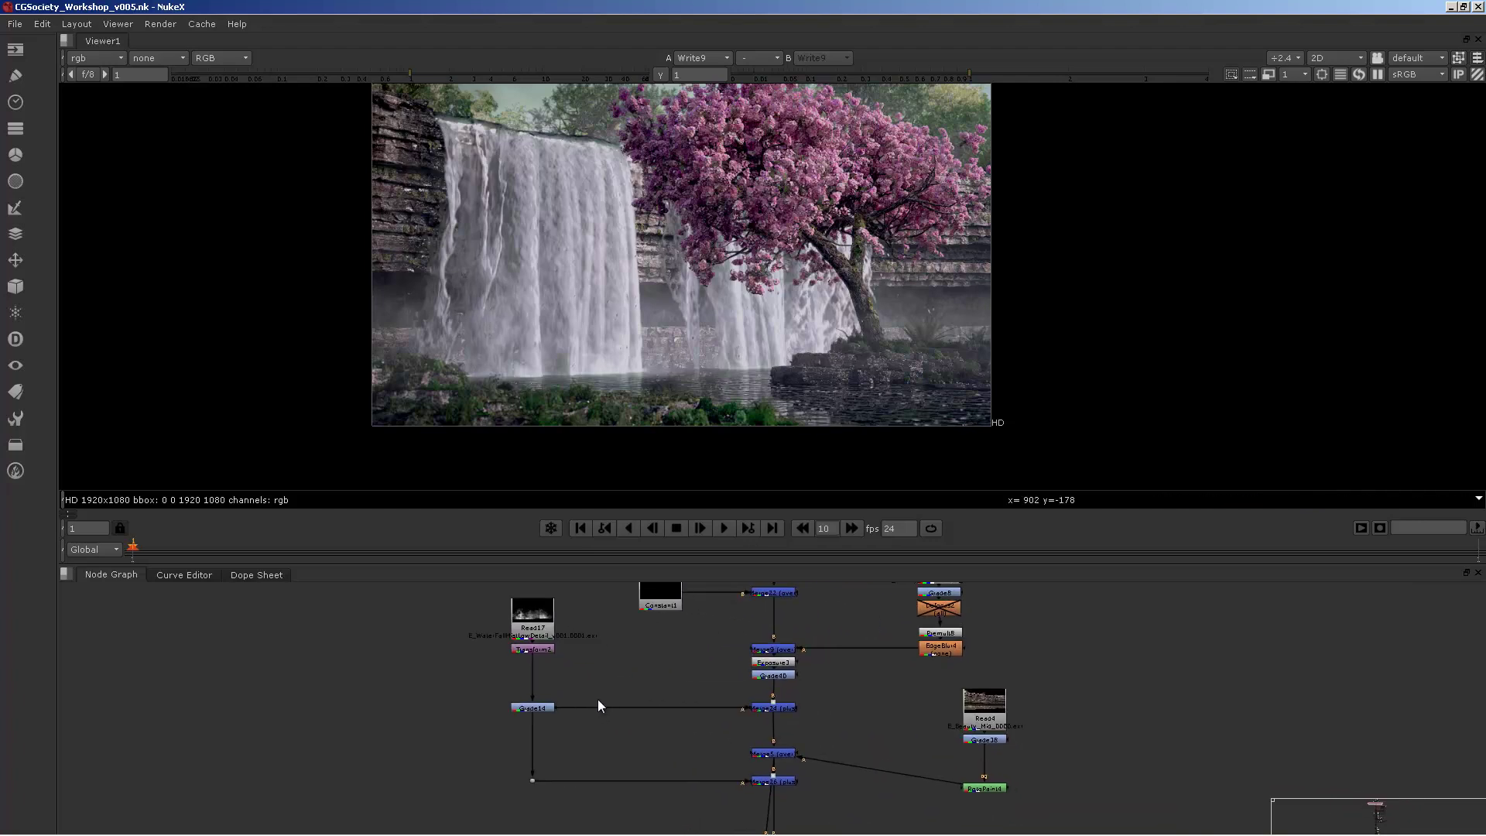
View the outputs of Merge24, Merge8 and the masked reflection branch at Premult3 that feeds Merge8.
{"action": "left_click", "coordinate": [773, 708]}
{"action": "key", "text": "1"}
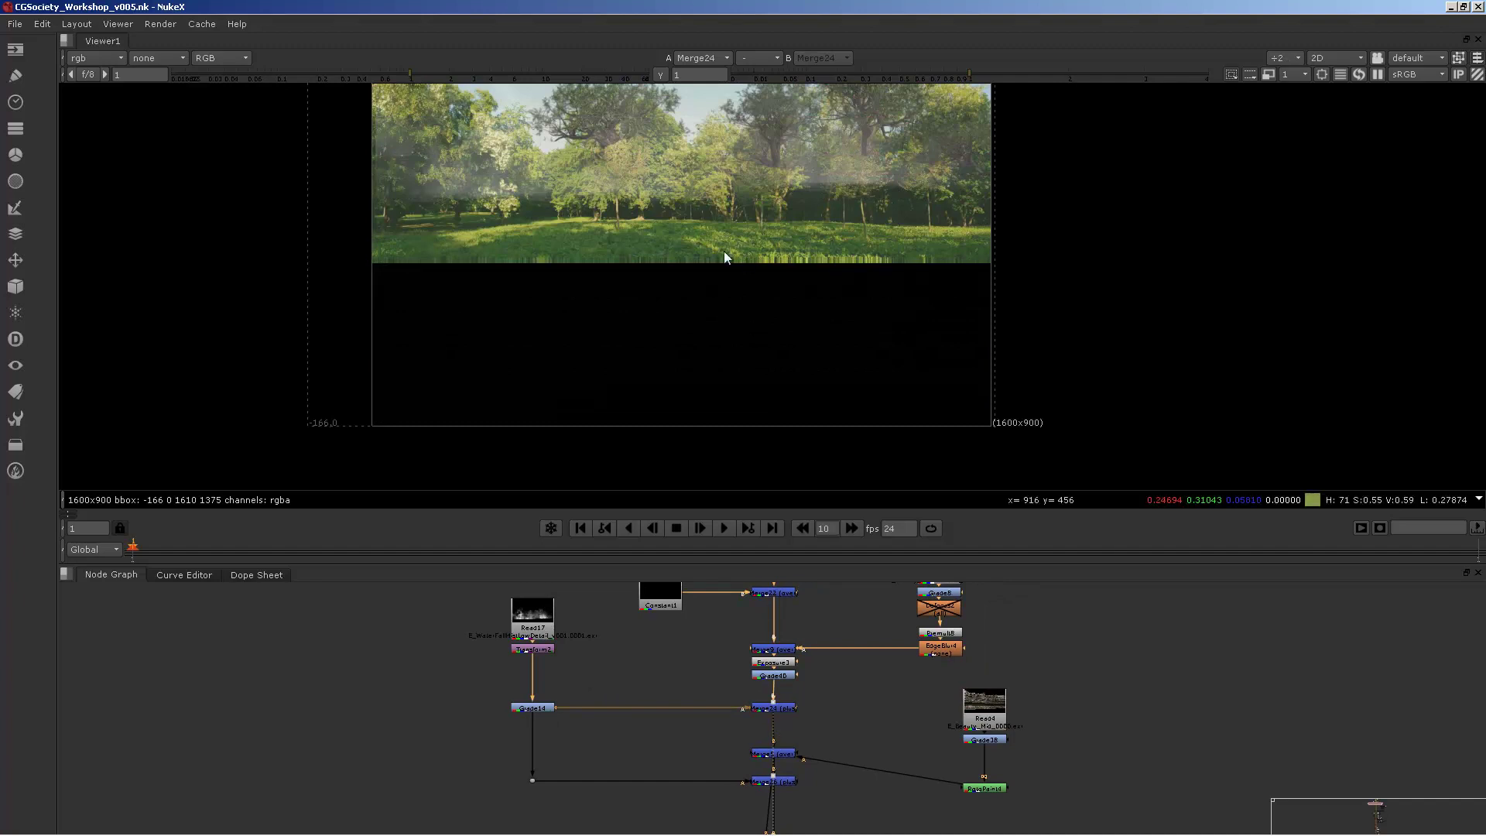
{"action": "scroll", "coordinate": [808, 620], "scroll_direction": "down", "scroll_amount": 5}
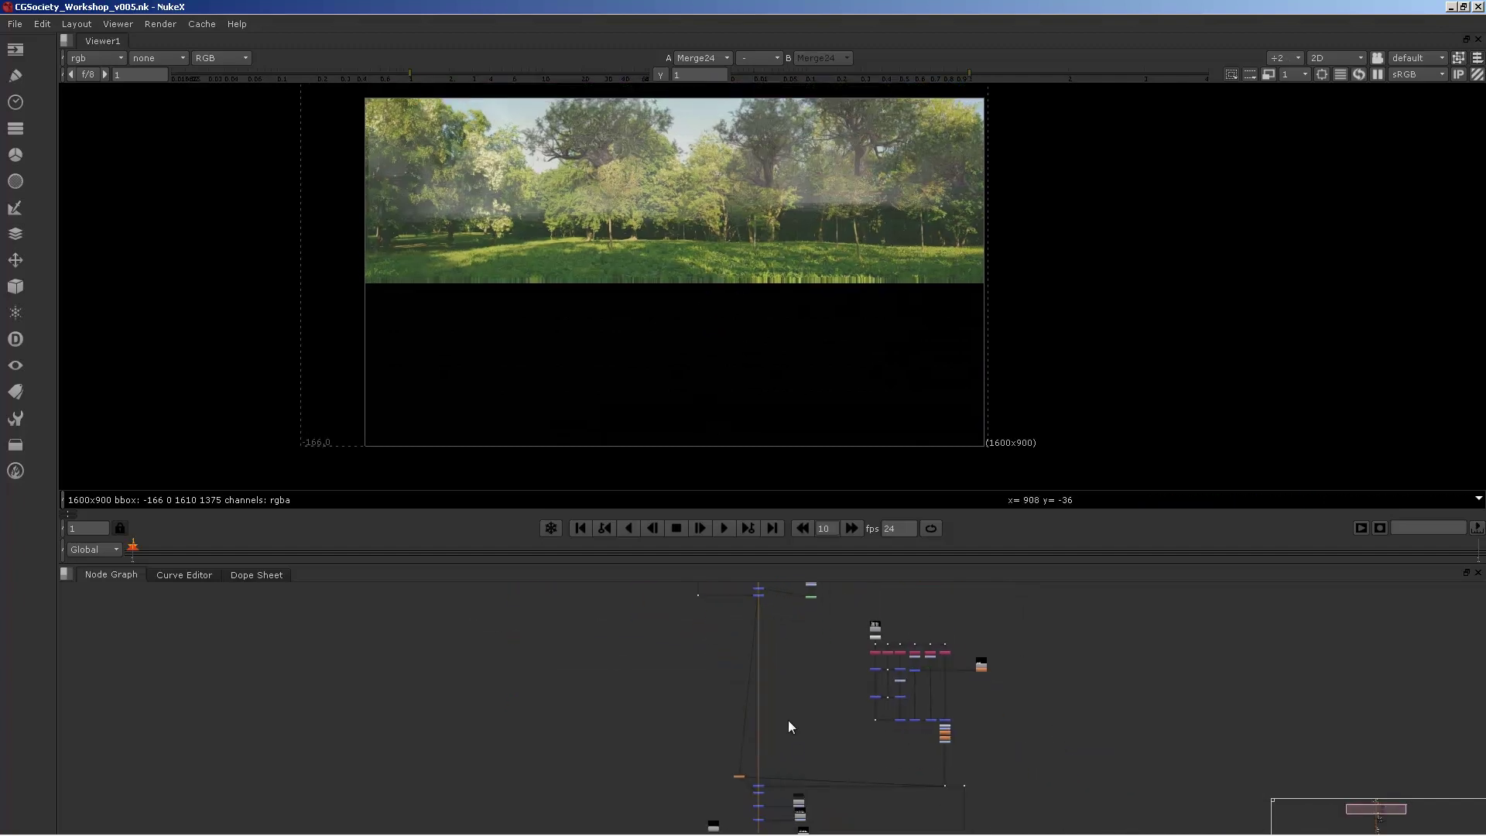
{"action": "scroll", "coordinate": [692, 588], "scroll_direction": "up", "scroll_amount": 6}
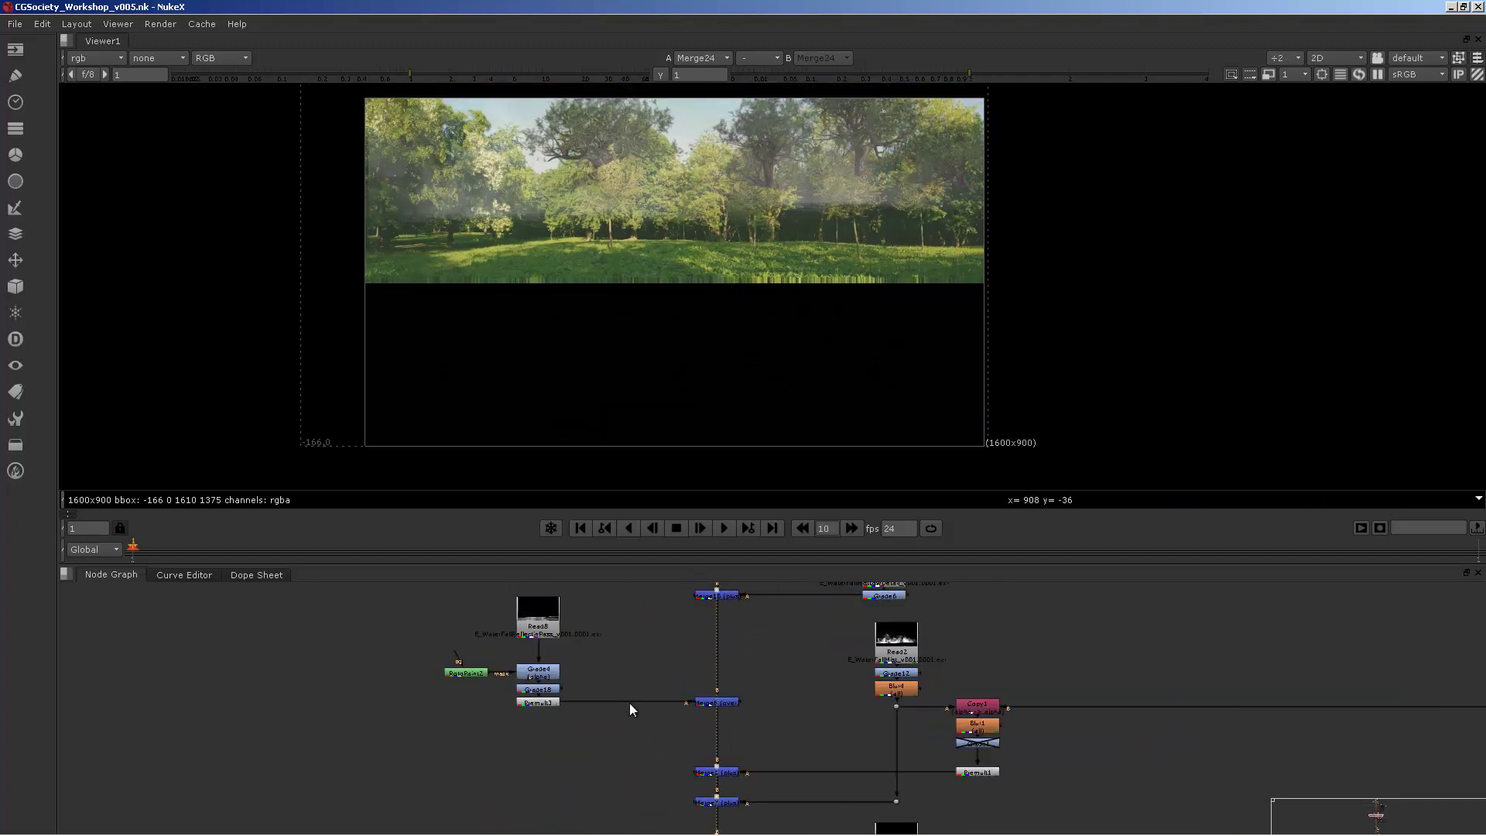
{"action": "left_click", "coordinate": [751, 704]}
{"action": "key", "text": "1"}
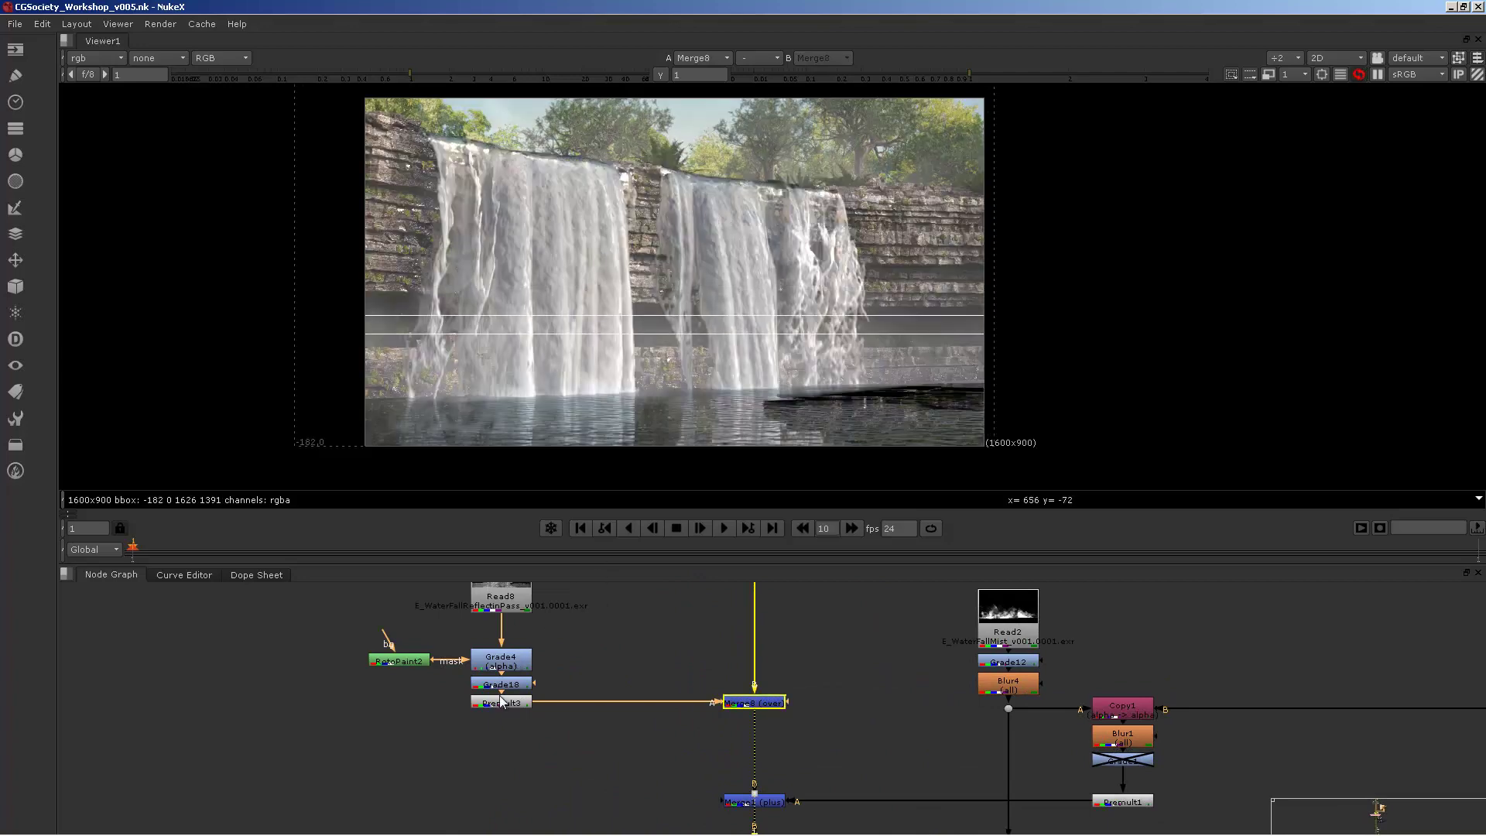
{"action": "left_click", "coordinate": [499, 694]}
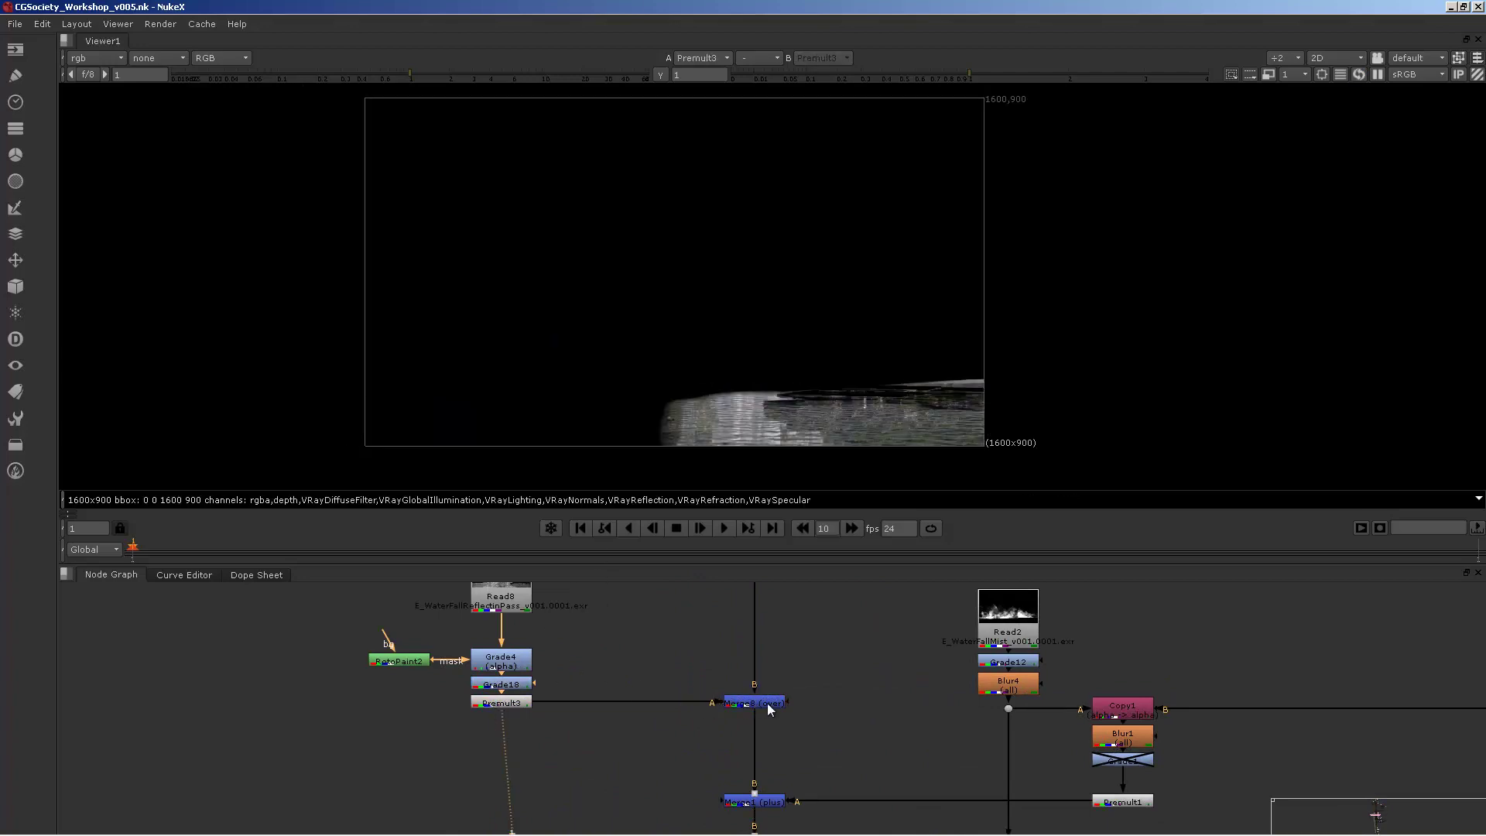
{"action": "scroll", "coordinate": [789, 718], "scroll_direction": "down", "scroll_amount": 2}
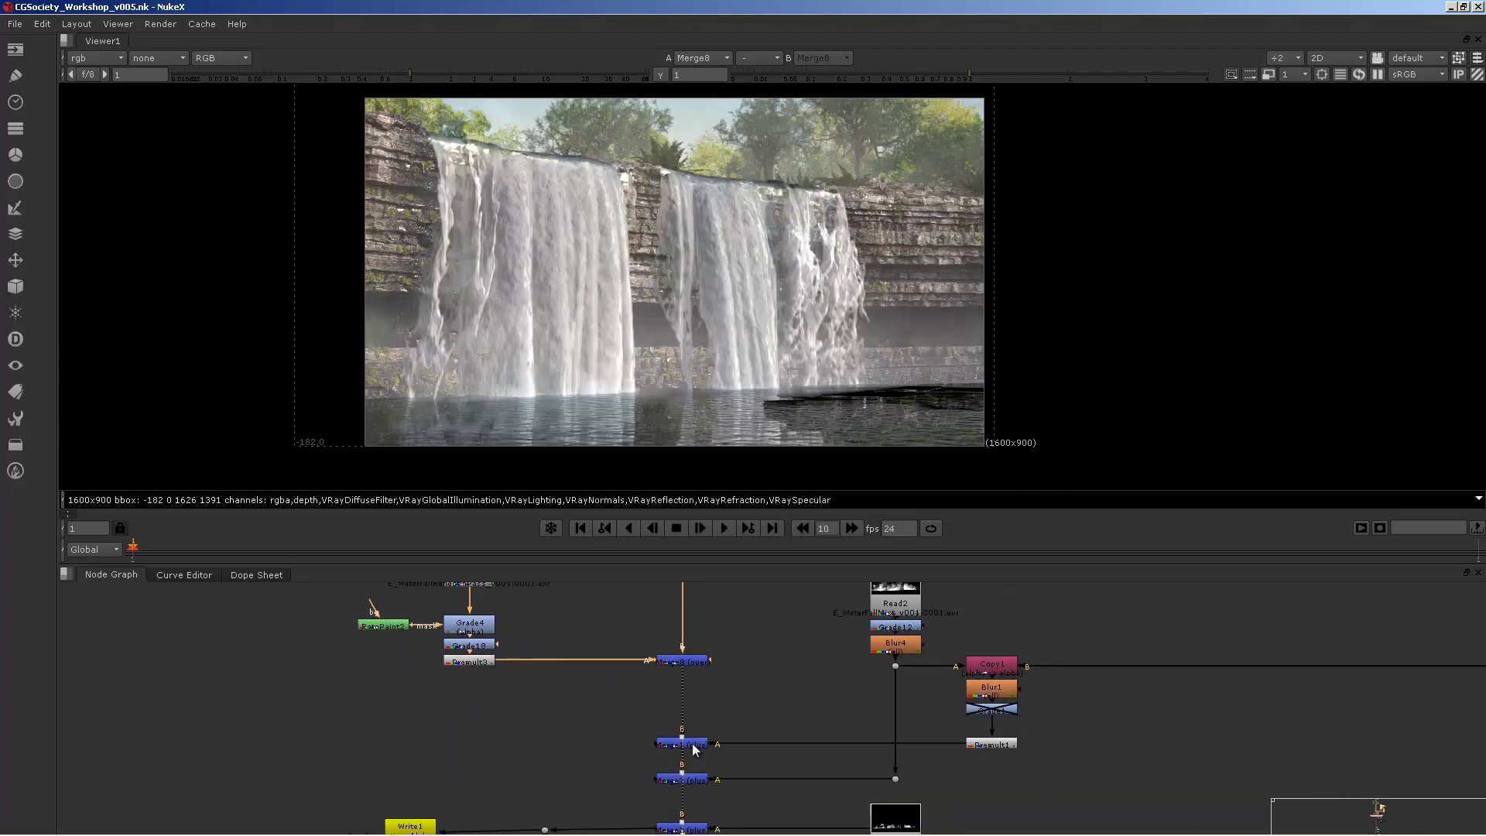
View the merge just below Merge8 and the waterfall mist render in Read2.
{"action": "left_click", "coordinate": [694, 748]}
{"action": "key", "text": "1"}
{"action": "middle_click_drag", "start_coordinate": [882, 582], "coordinate": [754, 697]}
{"action": "left_click", "coordinate": [838, 624]}
{"action": "key", "text": "1"}
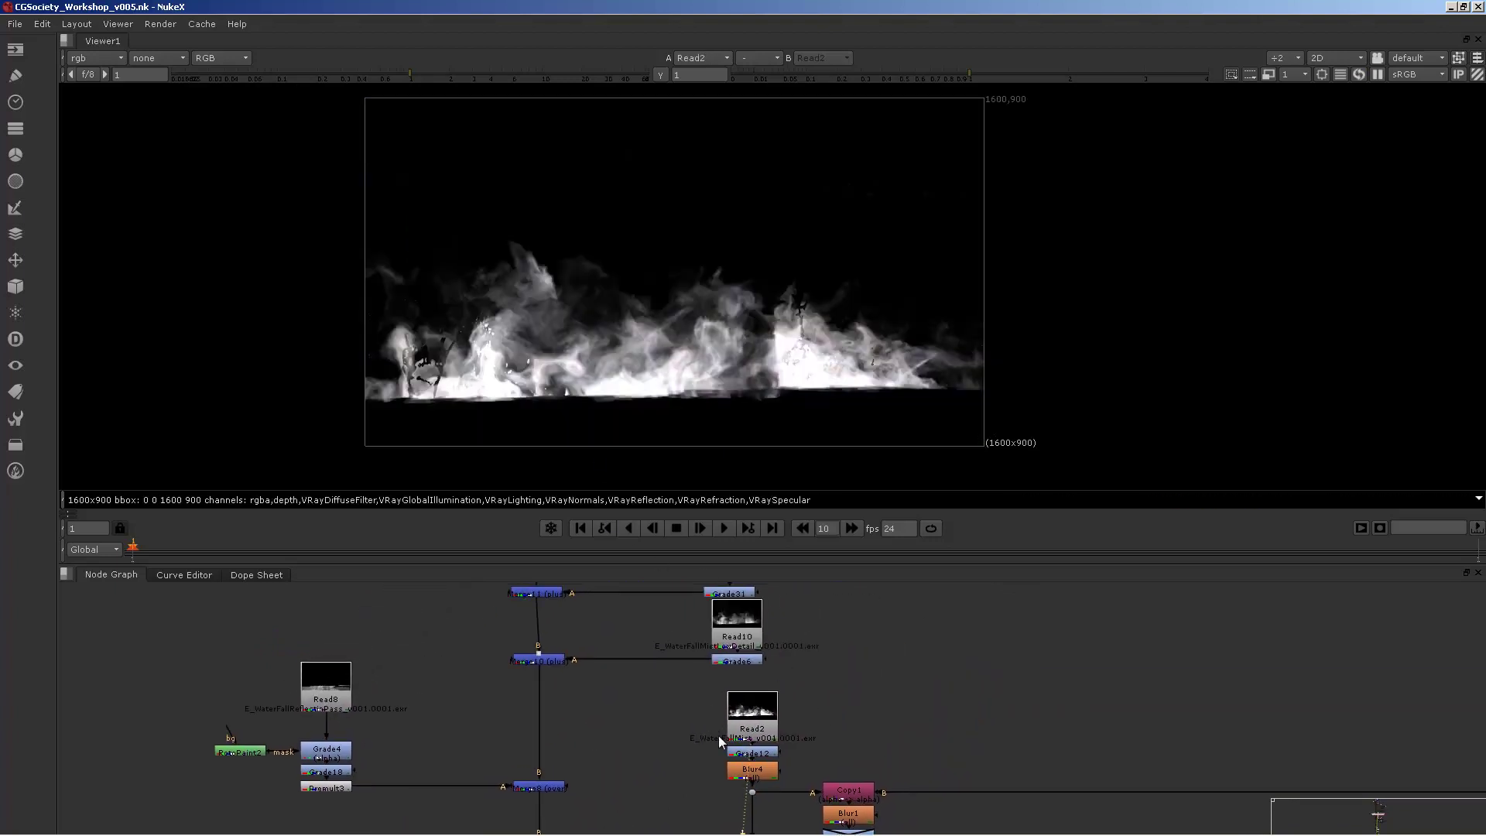
{"action": "scroll", "coordinate": [768, 710], "scroll_direction": "down", "scroll_amount": 5}
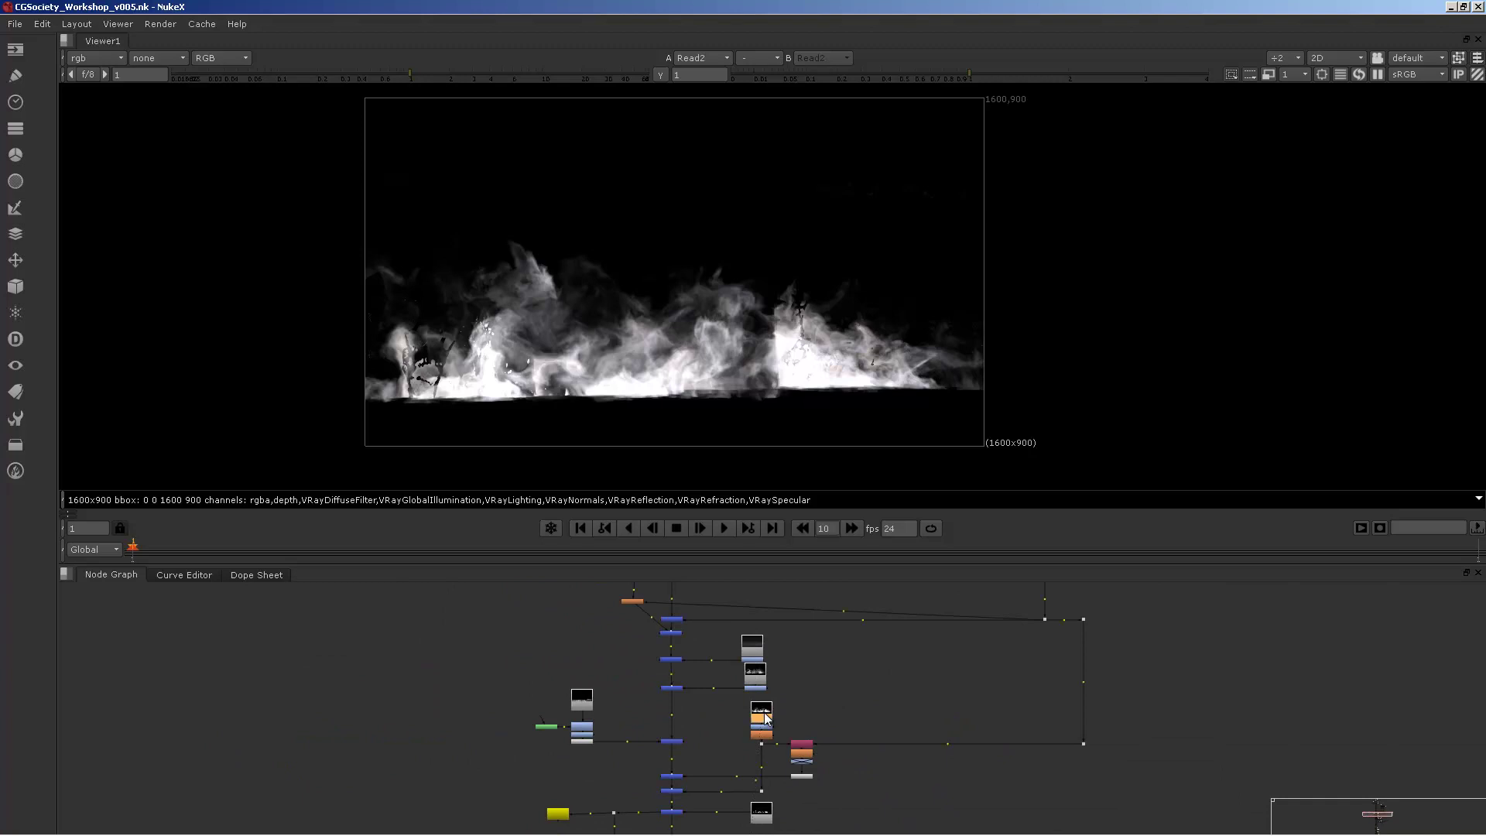
View the graded frame in Read29 and the earlier rendered version in Read23 near the end of the tree.
{"action": "scroll", "coordinate": [766, 716], "scroll_direction": "down", "scroll_amount": 8}
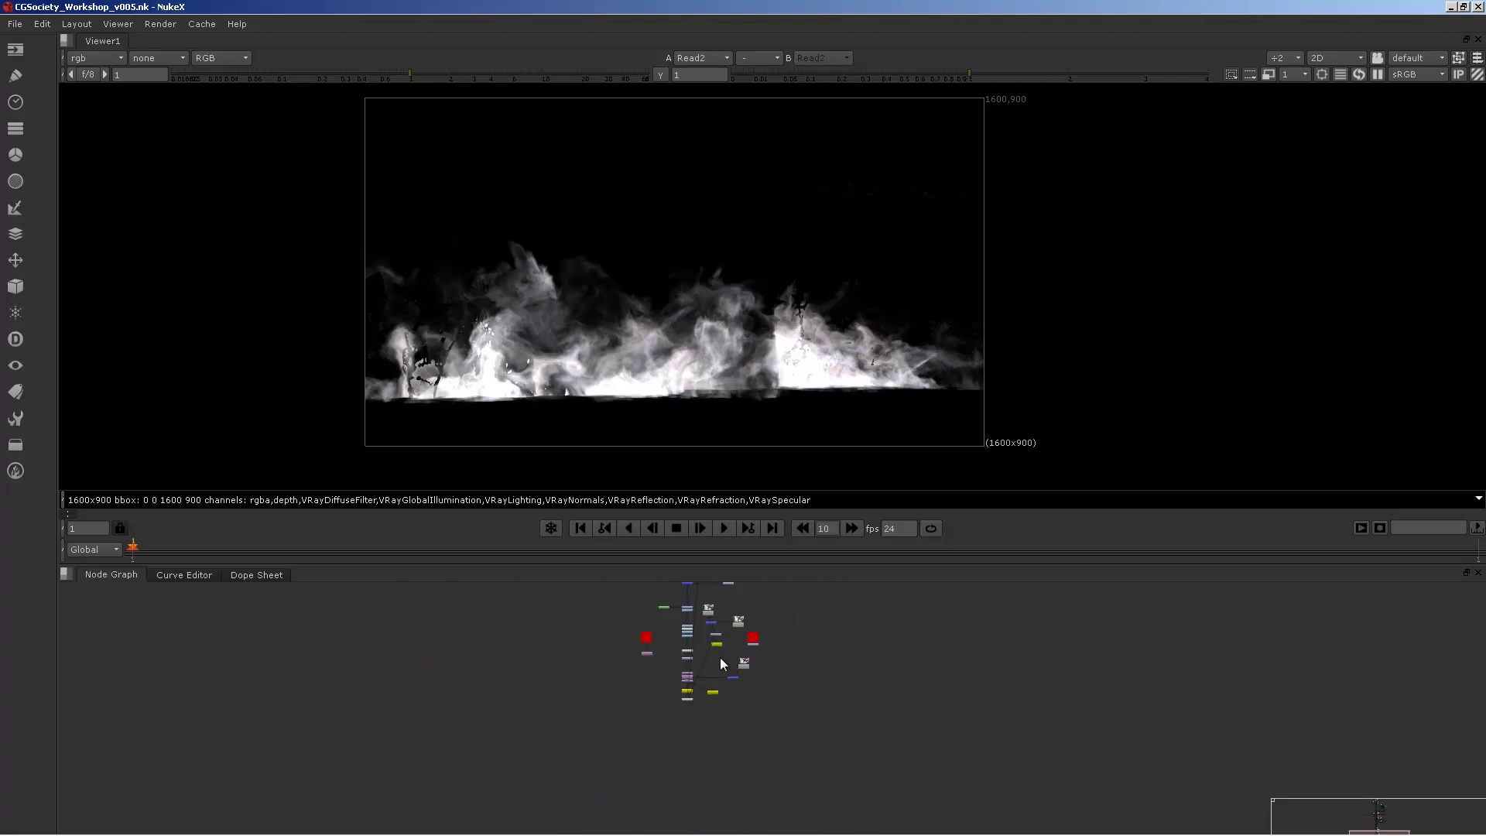
{"action": "scroll", "coordinate": [717, 677], "scroll_direction": "up", "scroll_amount": 10}
{"action": "left_click", "coordinate": [797, 689]}
{"action": "key", "text": "1"}
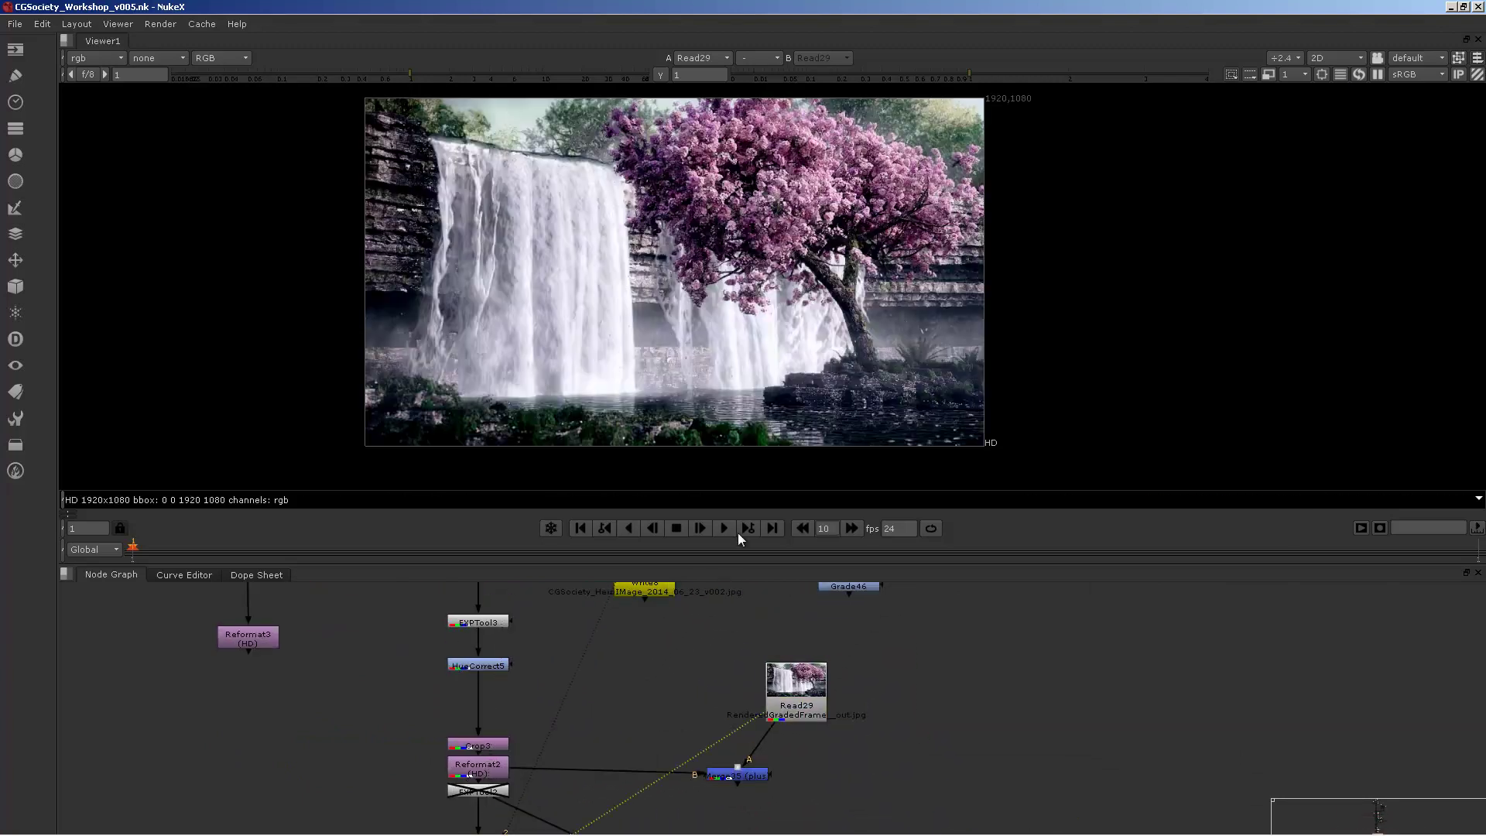
{"action": "scroll", "coordinate": [766, 704], "scroll_direction": "down", "scroll_amount": 3}
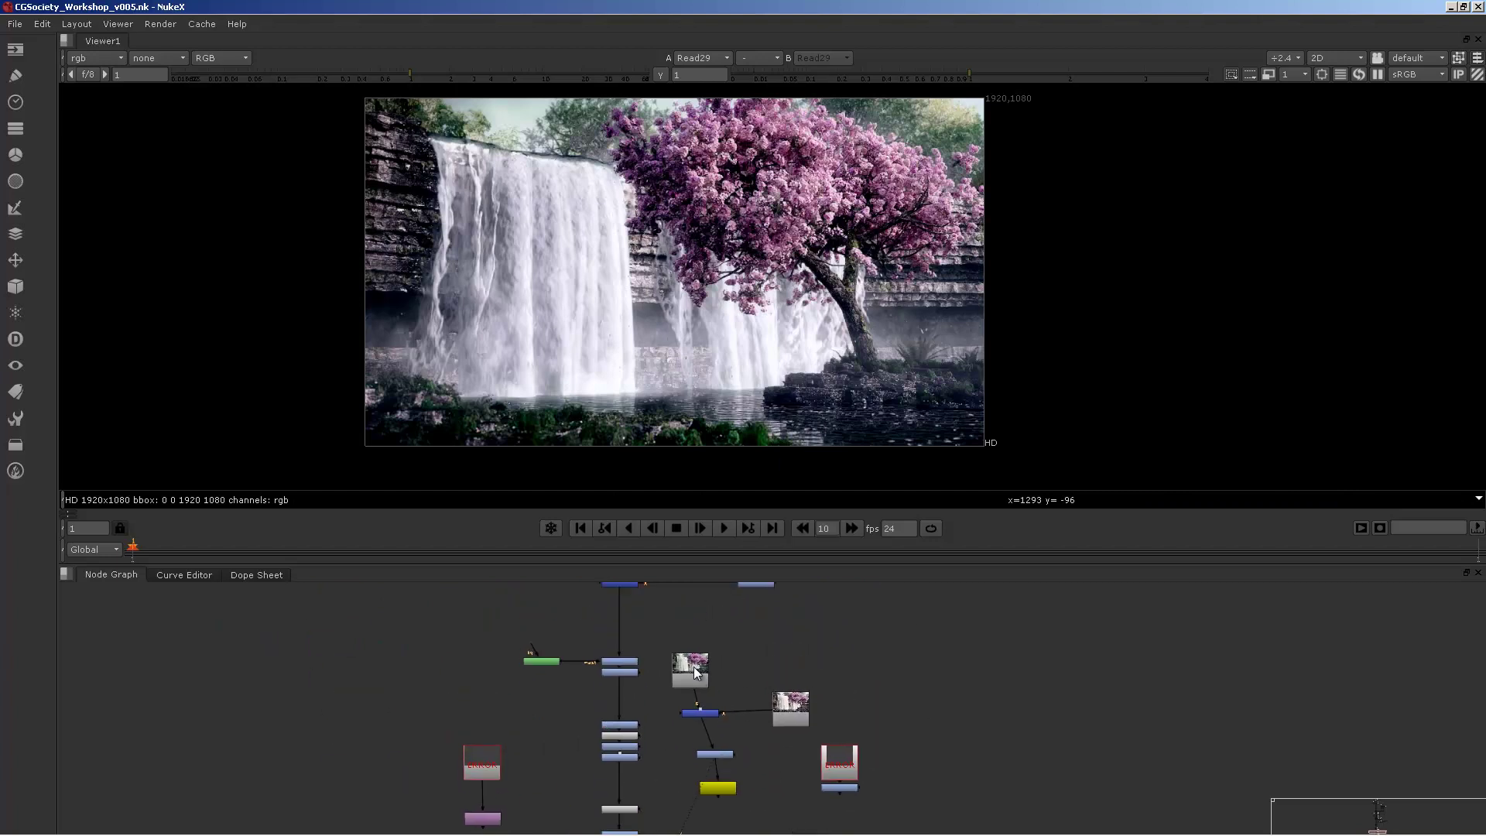
{"action": "left_click", "coordinate": [693, 666]}
{"action": "key", "text": "1"}
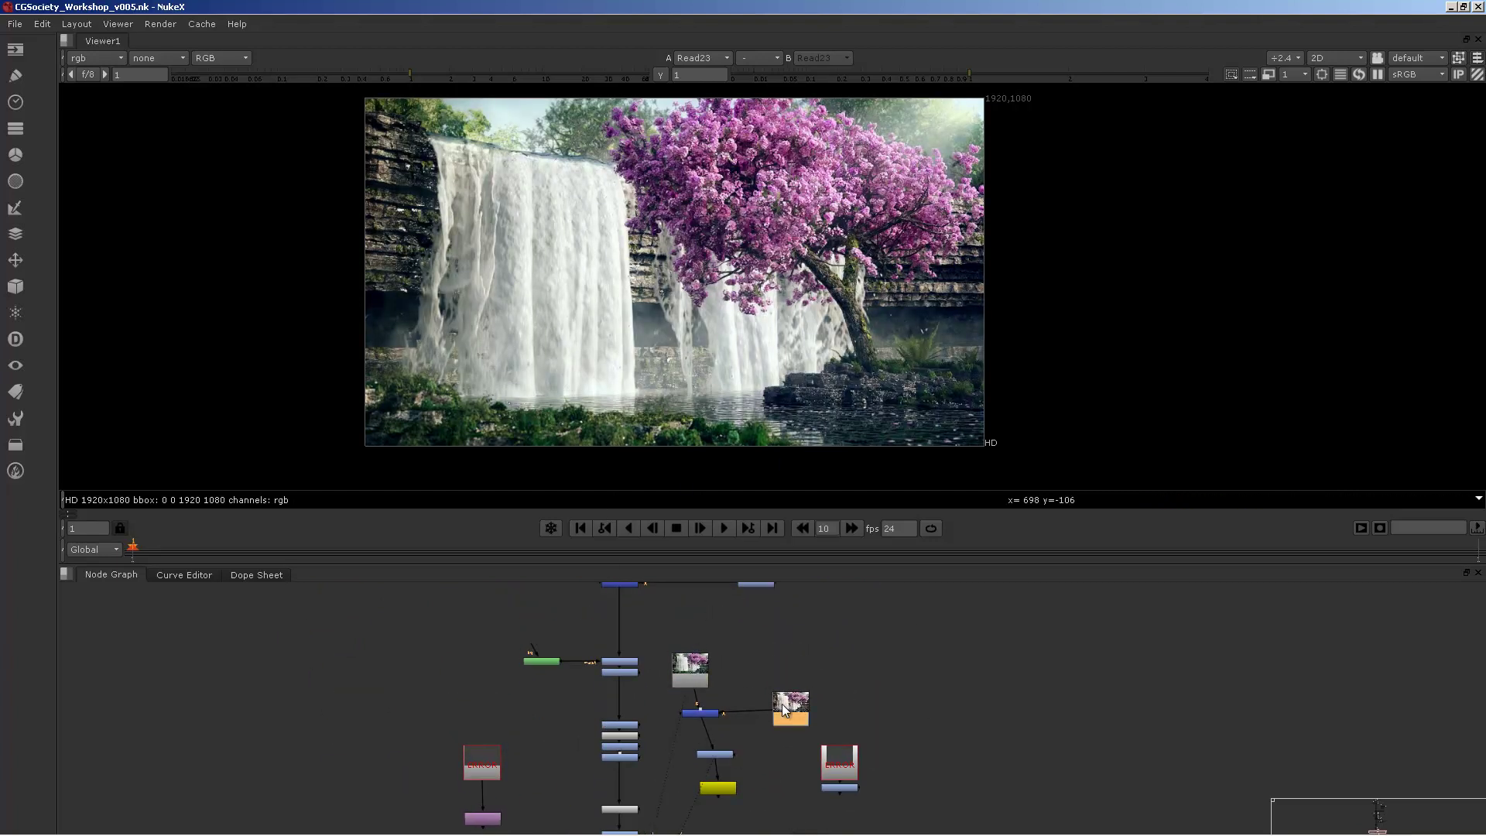
{"action": "middle_click_drag", "start_coordinate": [661, 682], "coordinate": [740, 657]}
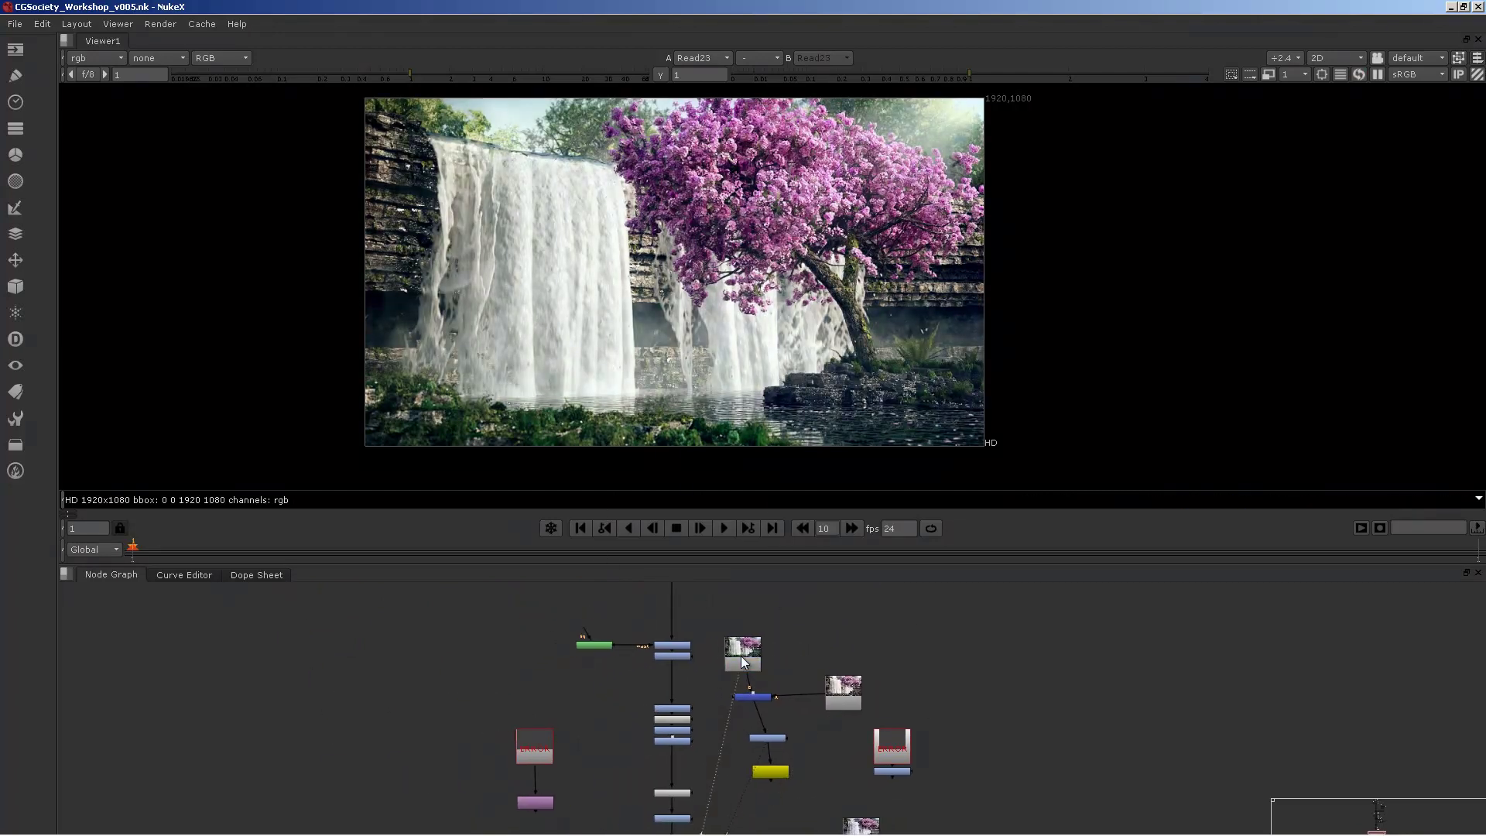
Move the rendered test frame's Read node above Read22 away from the main branch, and view Read24 and Read22.
{"action": "scroll", "coordinate": [741, 656], "scroll_direction": "up", "scroll_amount": 5}
{"action": "left_click", "coordinate": [736, 663]}
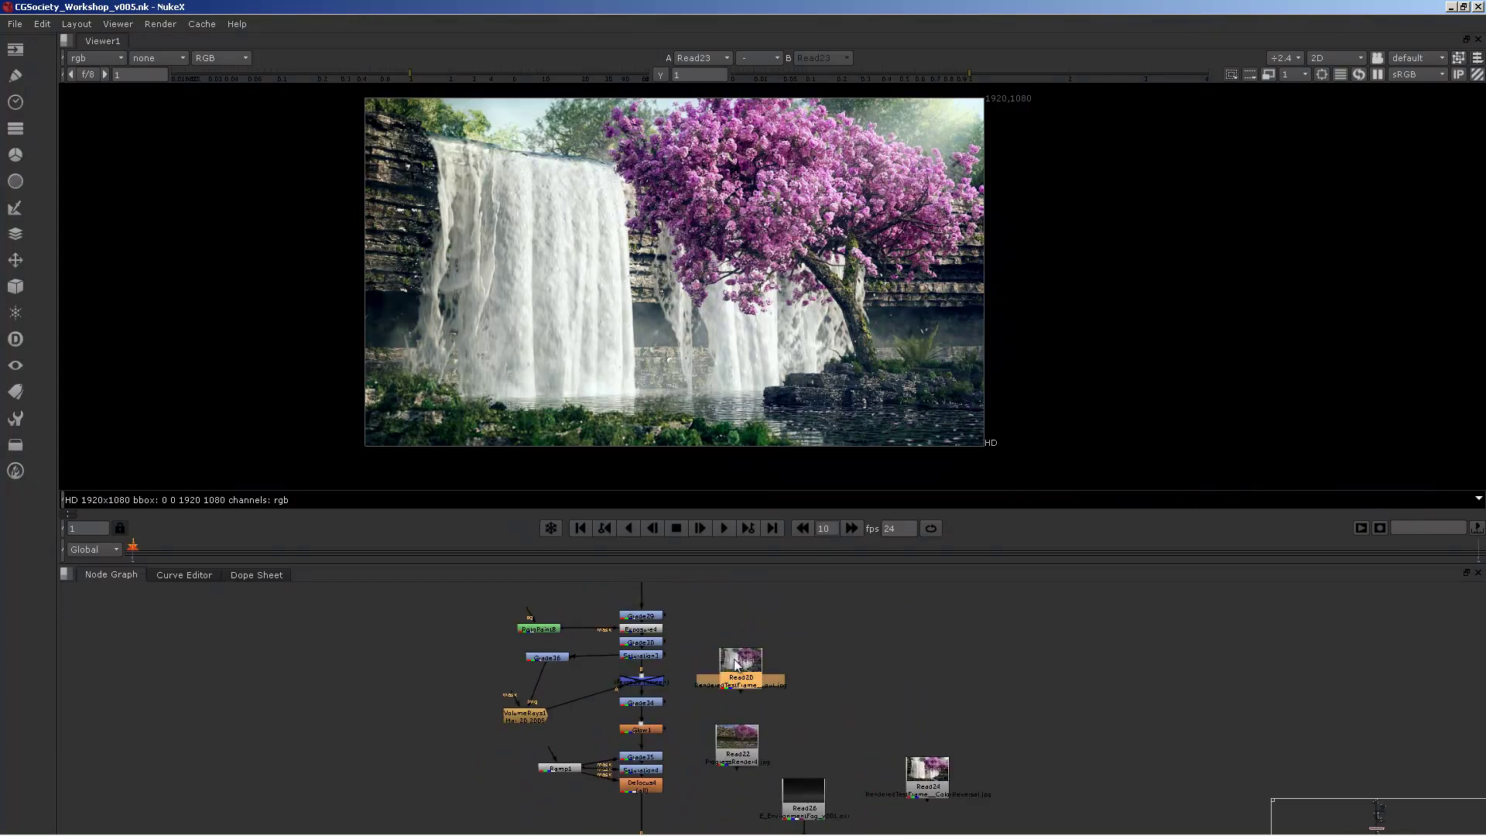
{"action": "key", "text": "1"}
{"action": "left_click_drag", "start_coordinate": [735, 664], "coordinate": [990, 662]}
{"action": "left_click", "coordinate": [935, 768]}
{"action": "key", "text": "1"}
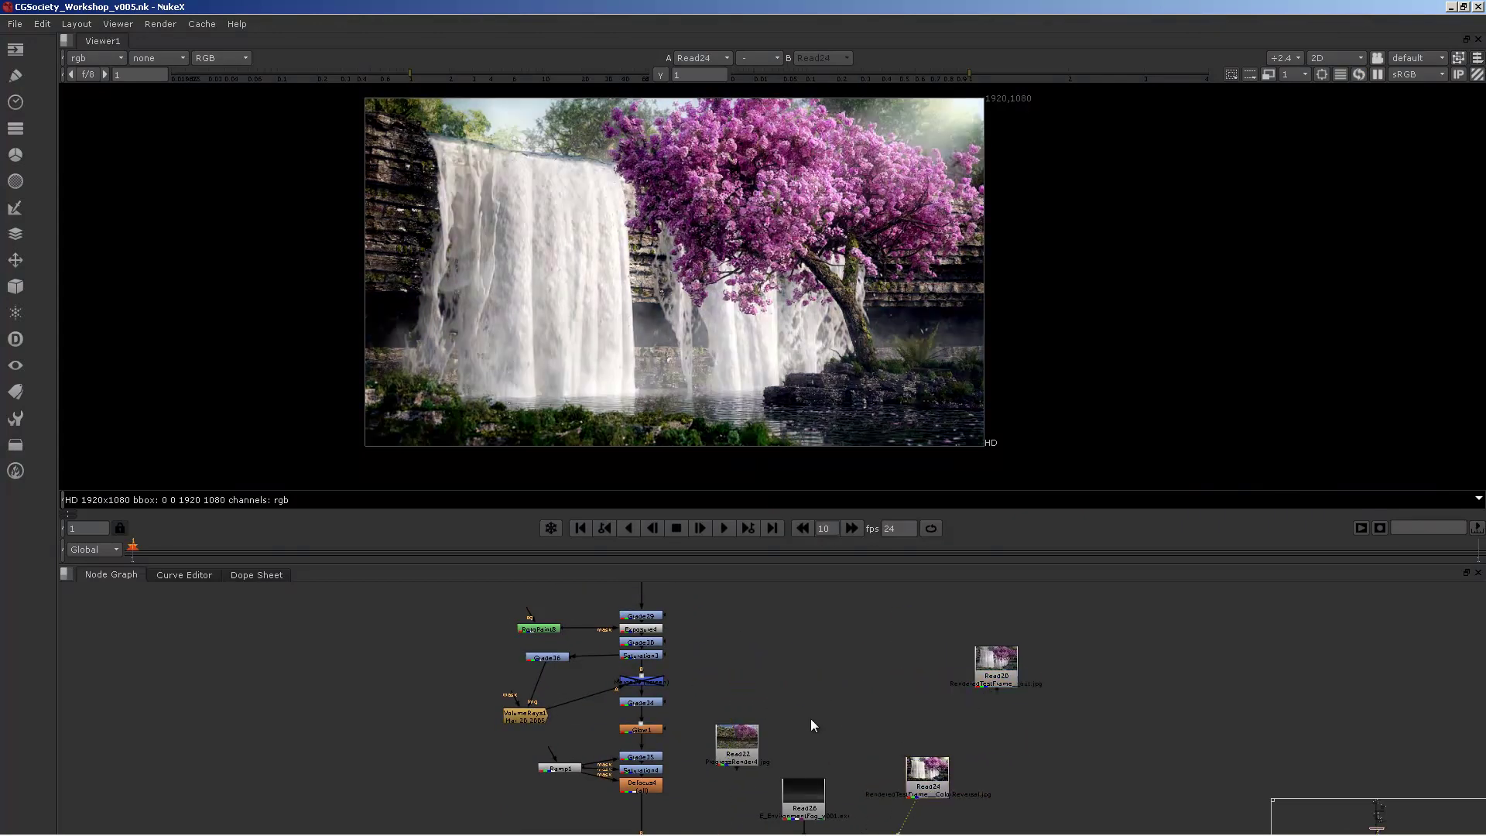
{"action": "left_click", "coordinate": [748, 745]}
{"action": "key", "text": "1"}
View the ColorReversal test frame in Read24 and move its node into empty space away from the main branch.
{"action": "middle_click_drag", "start_coordinate": [855, 708], "coordinate": [749, 642]}
{"action": "left_click", "coordinate": [833, 703]}
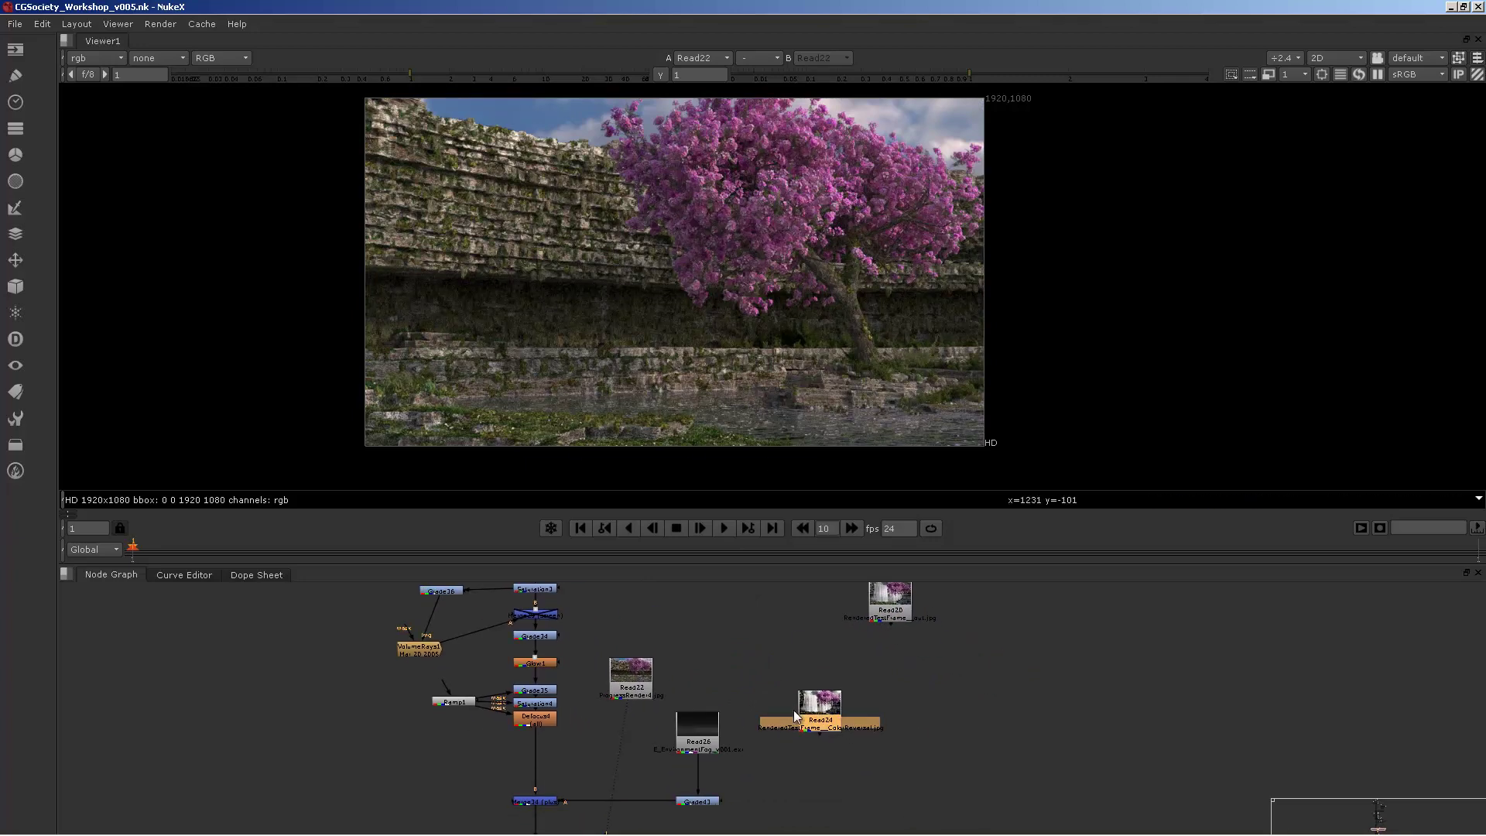
{"action": "key", "text": "1"}
{"action": "left_click_drag", "start_coordinate": [824, 709], "coordinate": [990, 679]}
{"action": "middle_click_drag", "start_coordinate": [990, 679], "coordinate": [837, 617]}
Paste a copy of the E_WaterFallMist_v001 Read node beside Read24 and compare both images.
{"action": "left_click", "coordinate": [930, 658]}
{"action": "key", "text": "ctrl+v"}
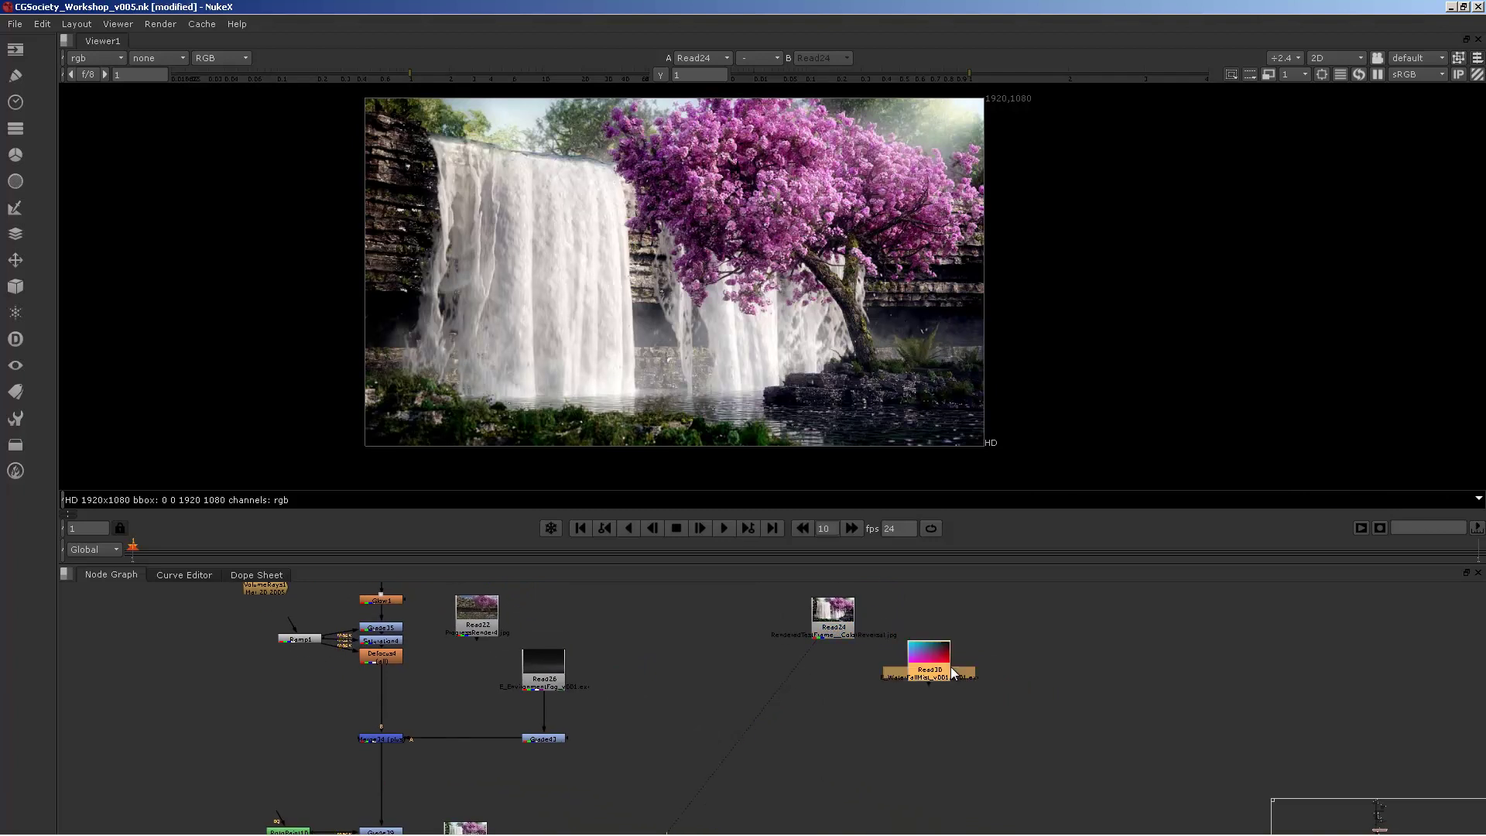
{"action": "left_click_drag", "start_coordinate": [934, 658], "coordinate": [974, 685]}
{"action": "left_click_drag", "start_coordinate": [848, 626], "coordinate": [866, 678]}
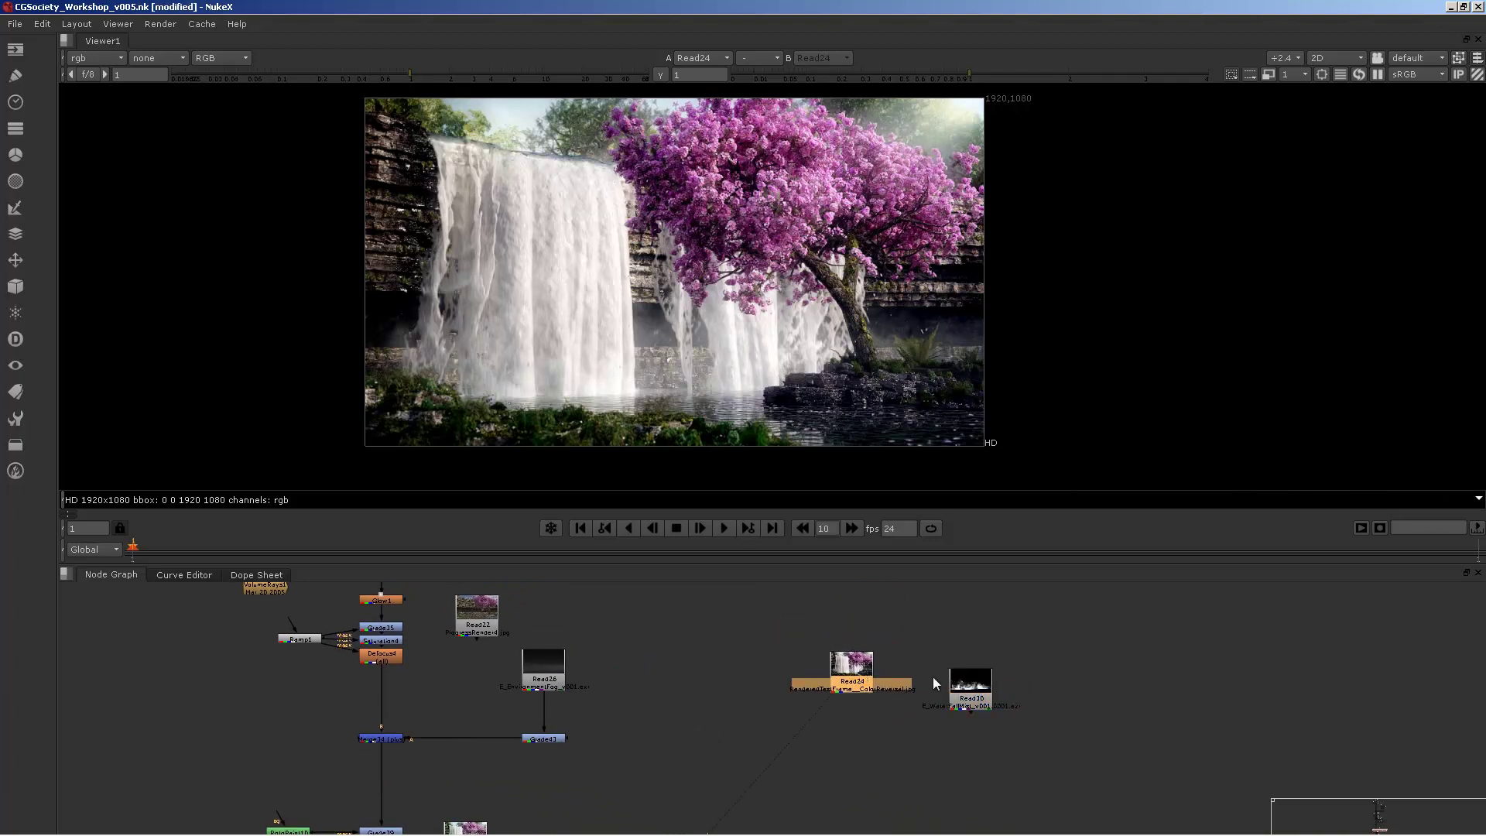
{"action": "left_click", "coordinate": [958, 687]}
{"action": "left_click_drag", "start_coordinate": [960, 687], "coordinate": [940, 682]}
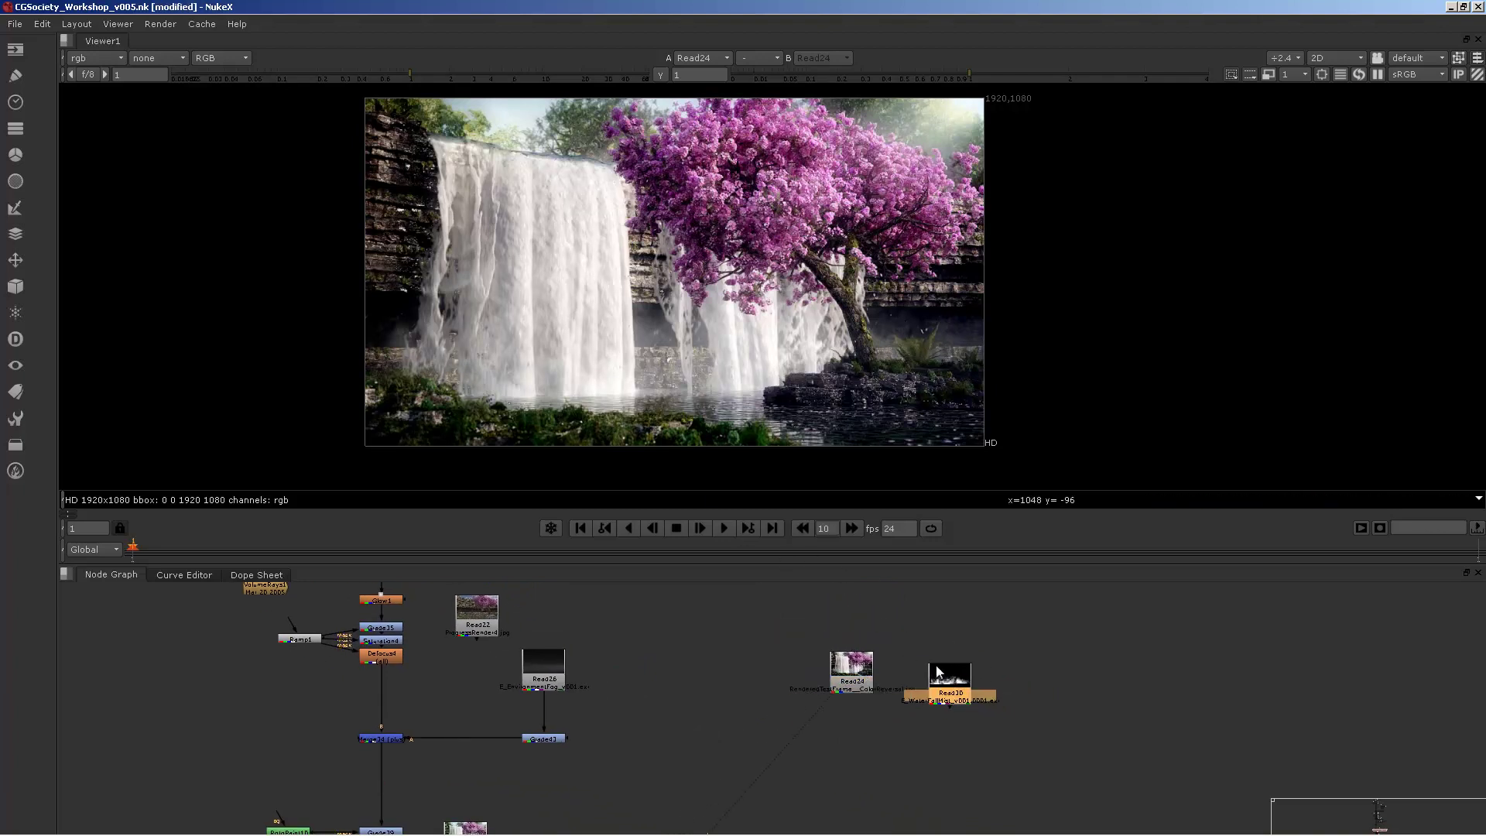
{"action": "key", "text": "1"}
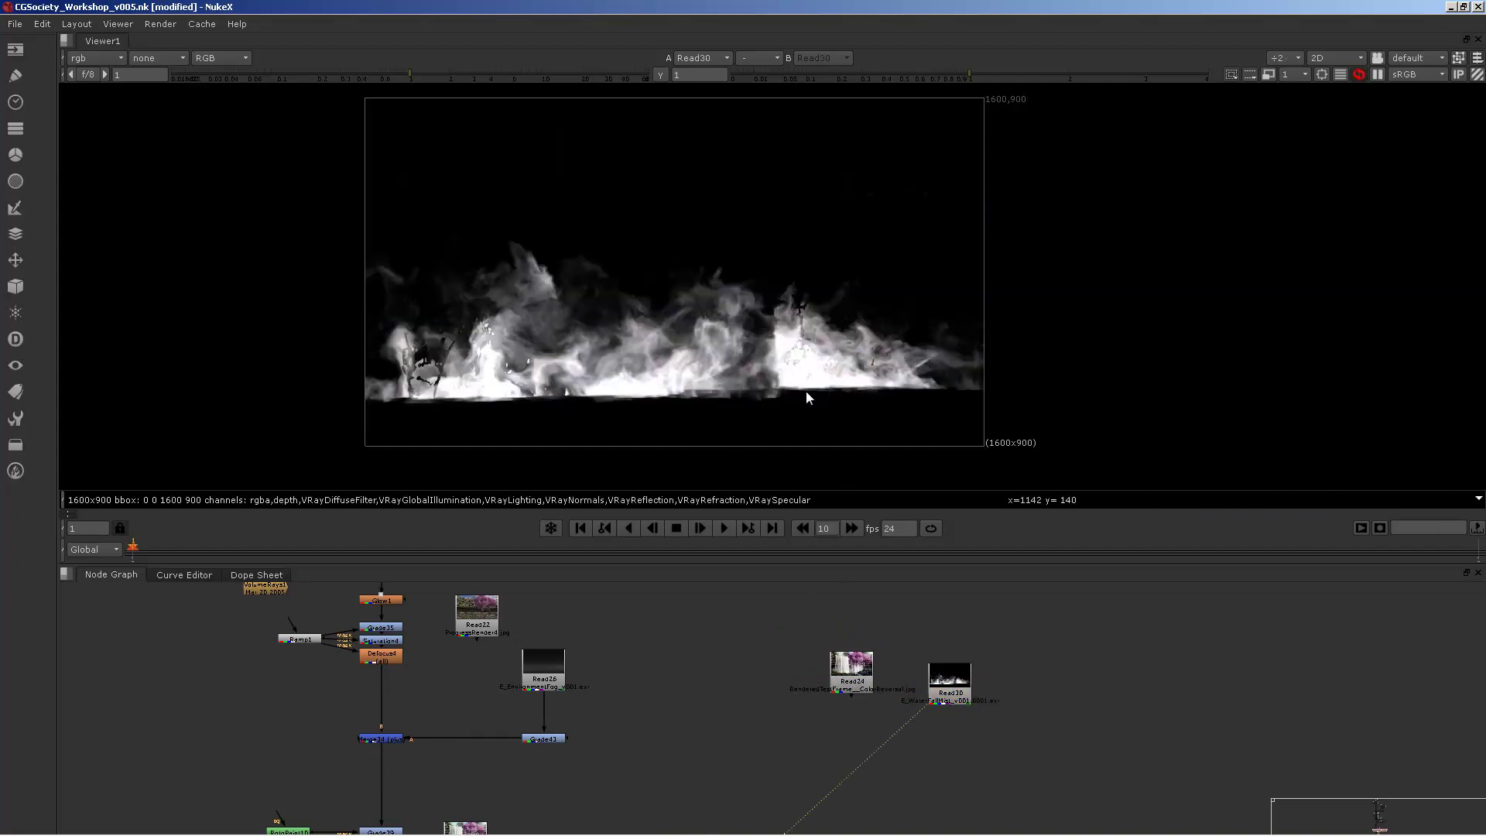
{"action": "left_click", "coordinate": [840, 658]}
{"action": "key", "text": "1"}
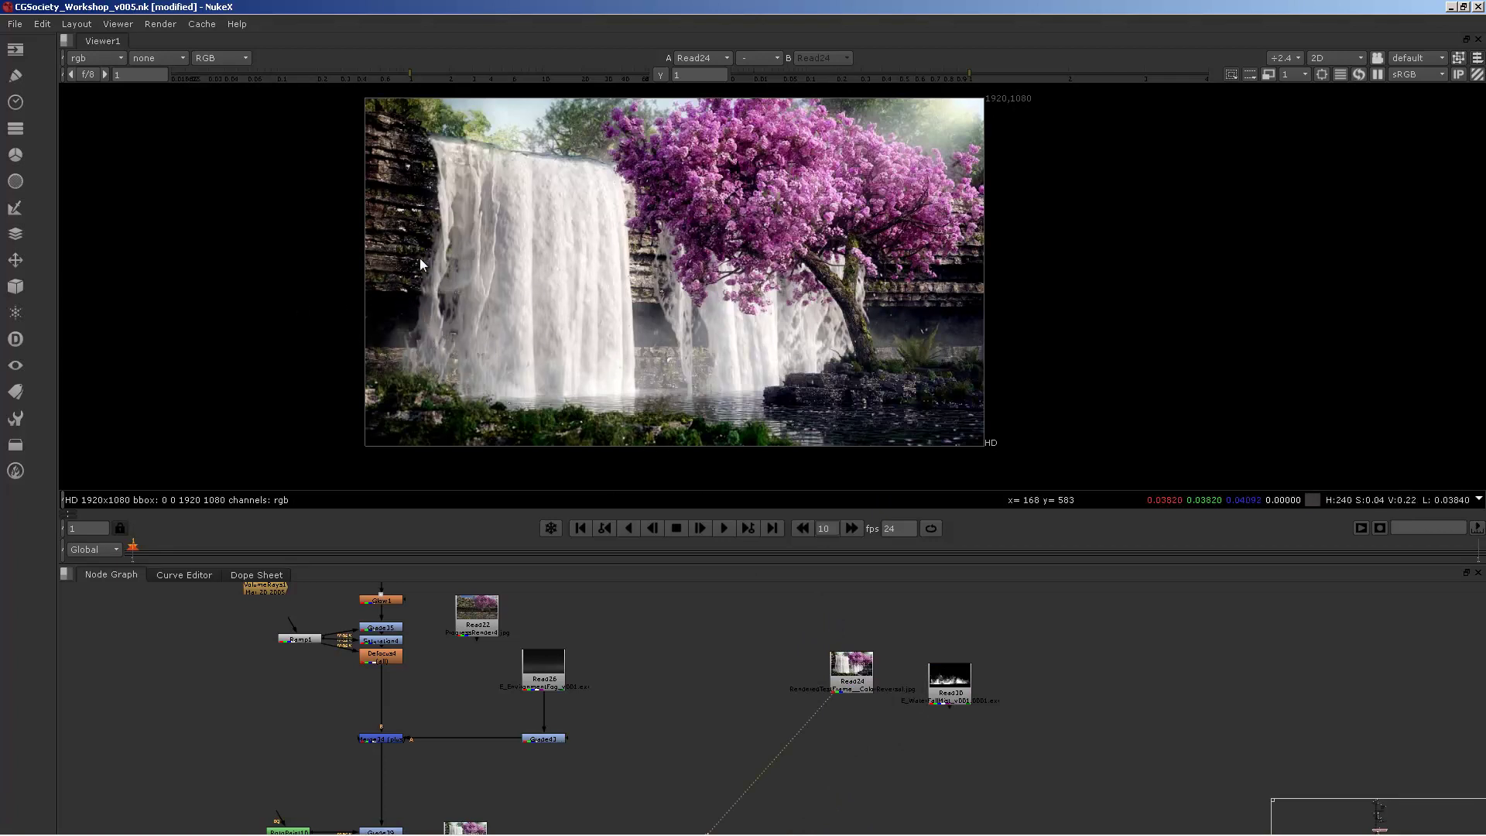
Add a Grade node fed by the ColorReversal test frame in Read24.
{"action": "scroll", "coordinate": [783, 608], "scroll_direction": "up", "scroll_amount": 5}
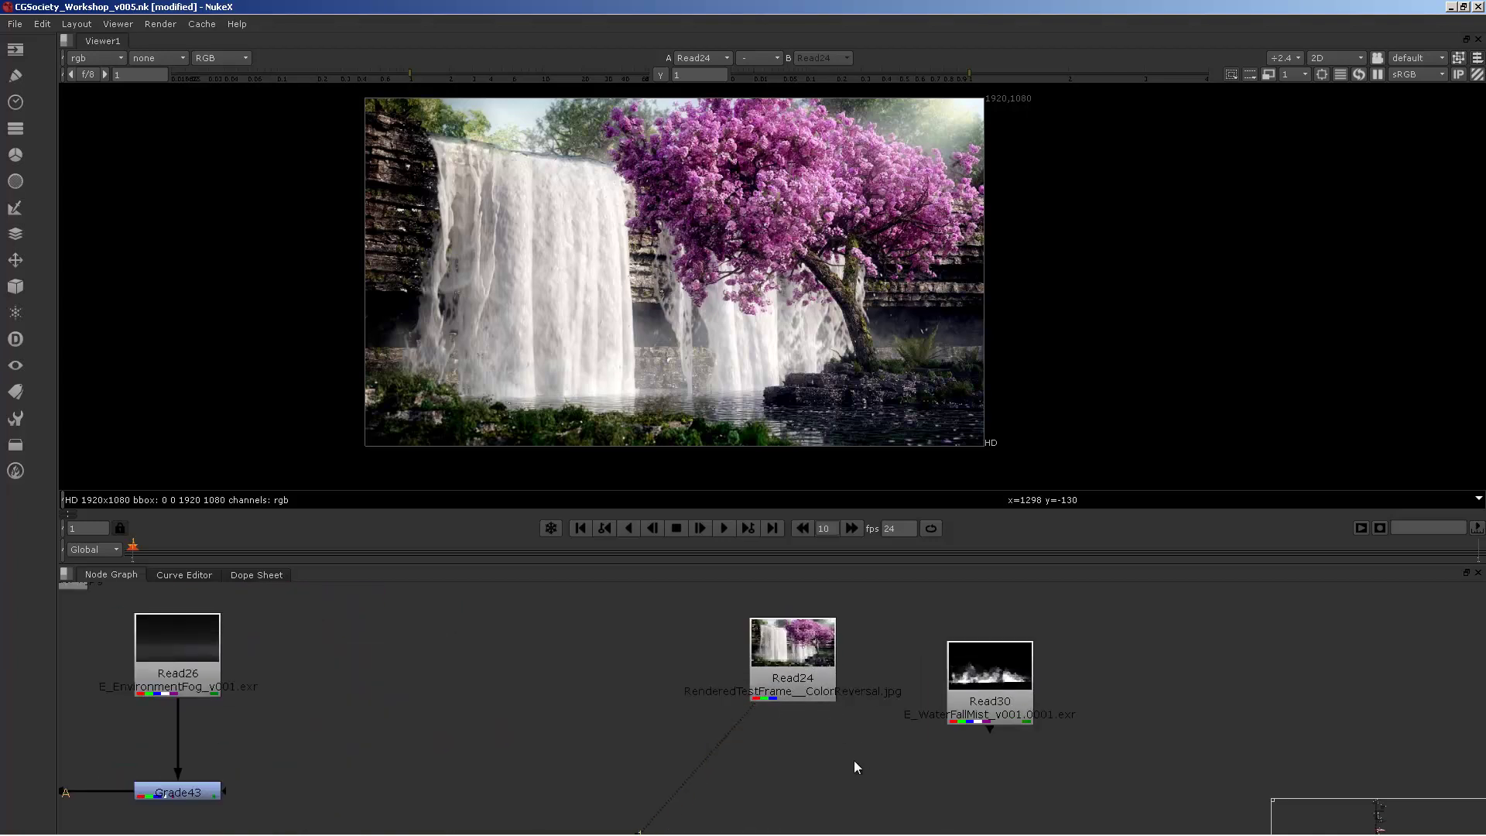
{"action": "key", "text": "Tab"}
{"action": "type", "text": "gra"}
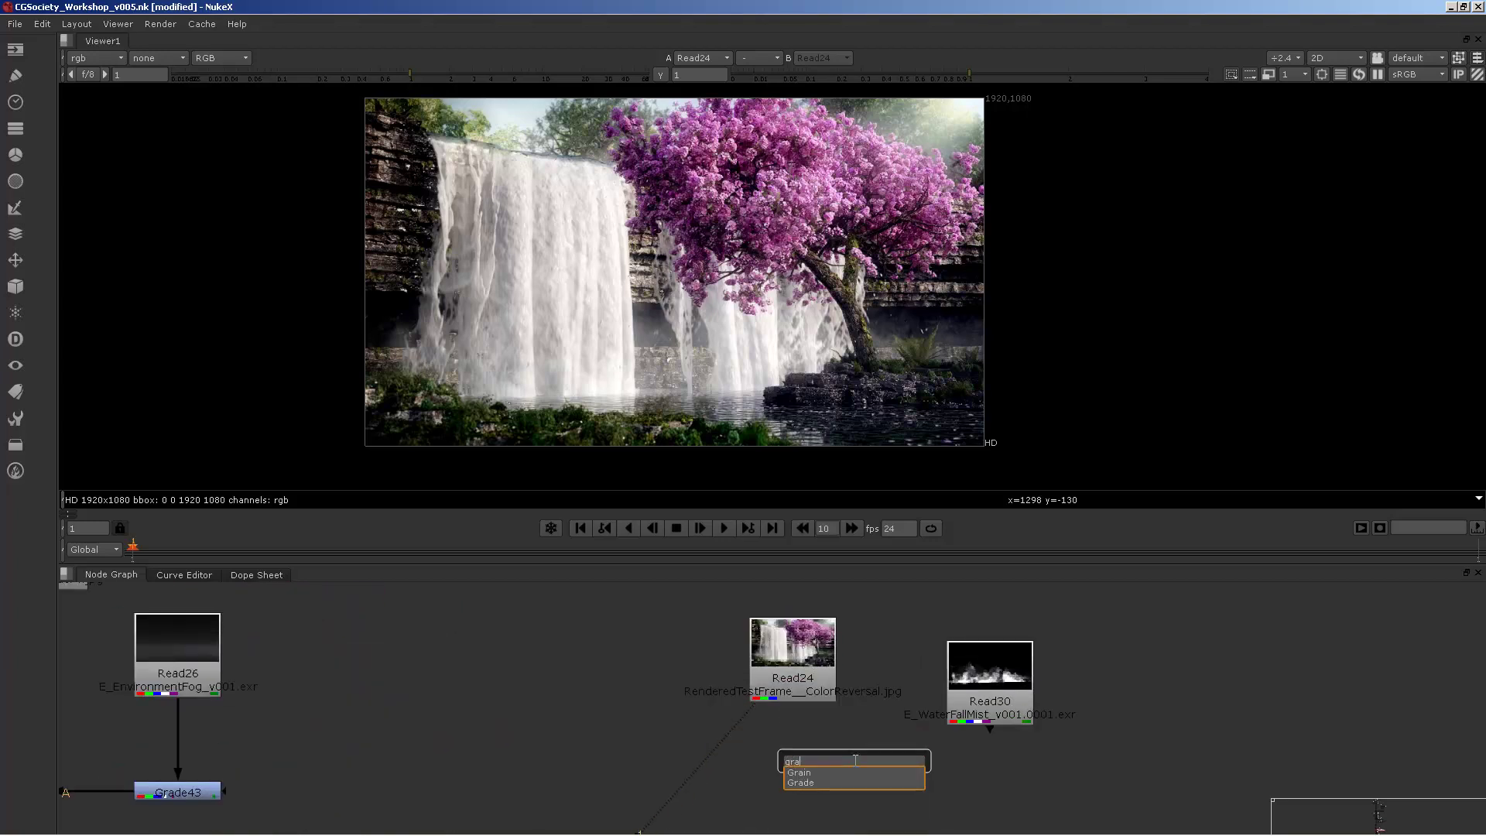
{"action": "key", "text": "Down"}
{"action": "key", "text": "Down"}
{"action": "key", "text": "Return"}
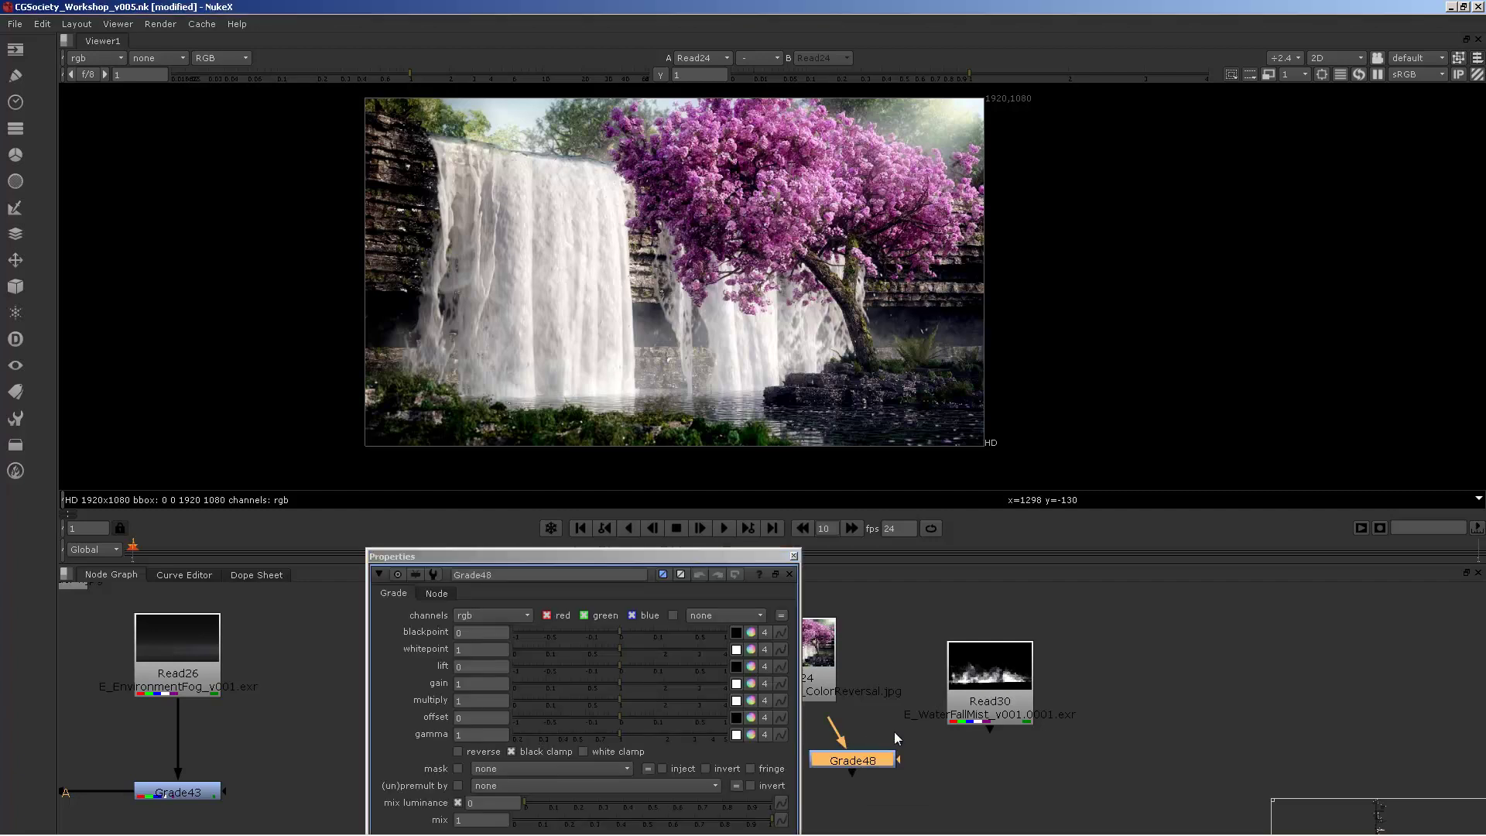
Align the new Grade directly below Read24, connect its mask input to the mist's Read30, and view the Grade.
{"action": "middle_click_drag", "start_coordinate": [894, 731], "coordinate": [1016, 720]}
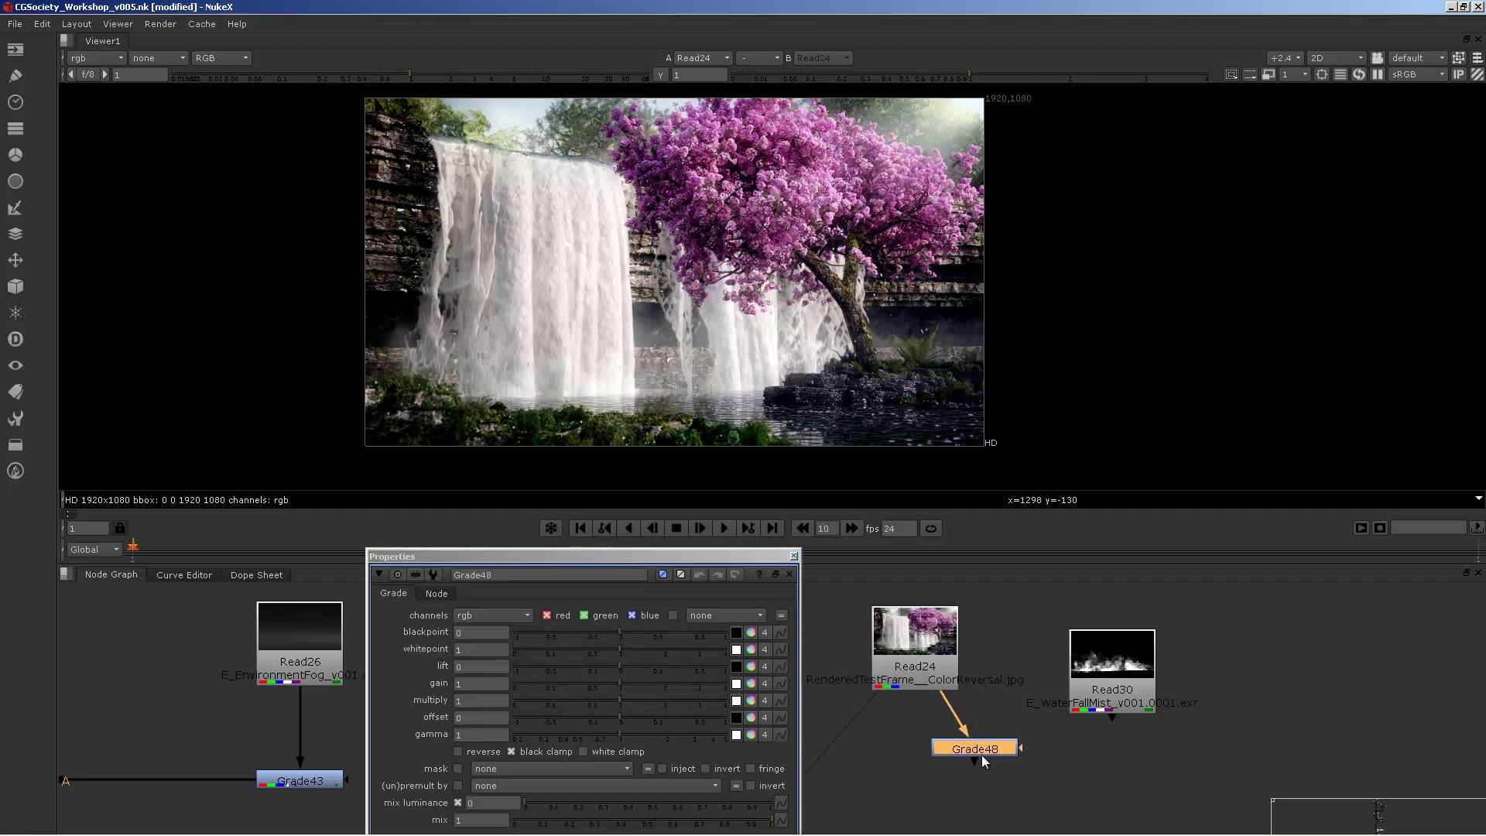
{"action": "left_click_drag", "start_coordinate": [981, 755], "coordinate": [944, 765]}
{"action": "left_click_drag", "start_coordinate": [1075, 668], "coordinate": [1075, 670]}
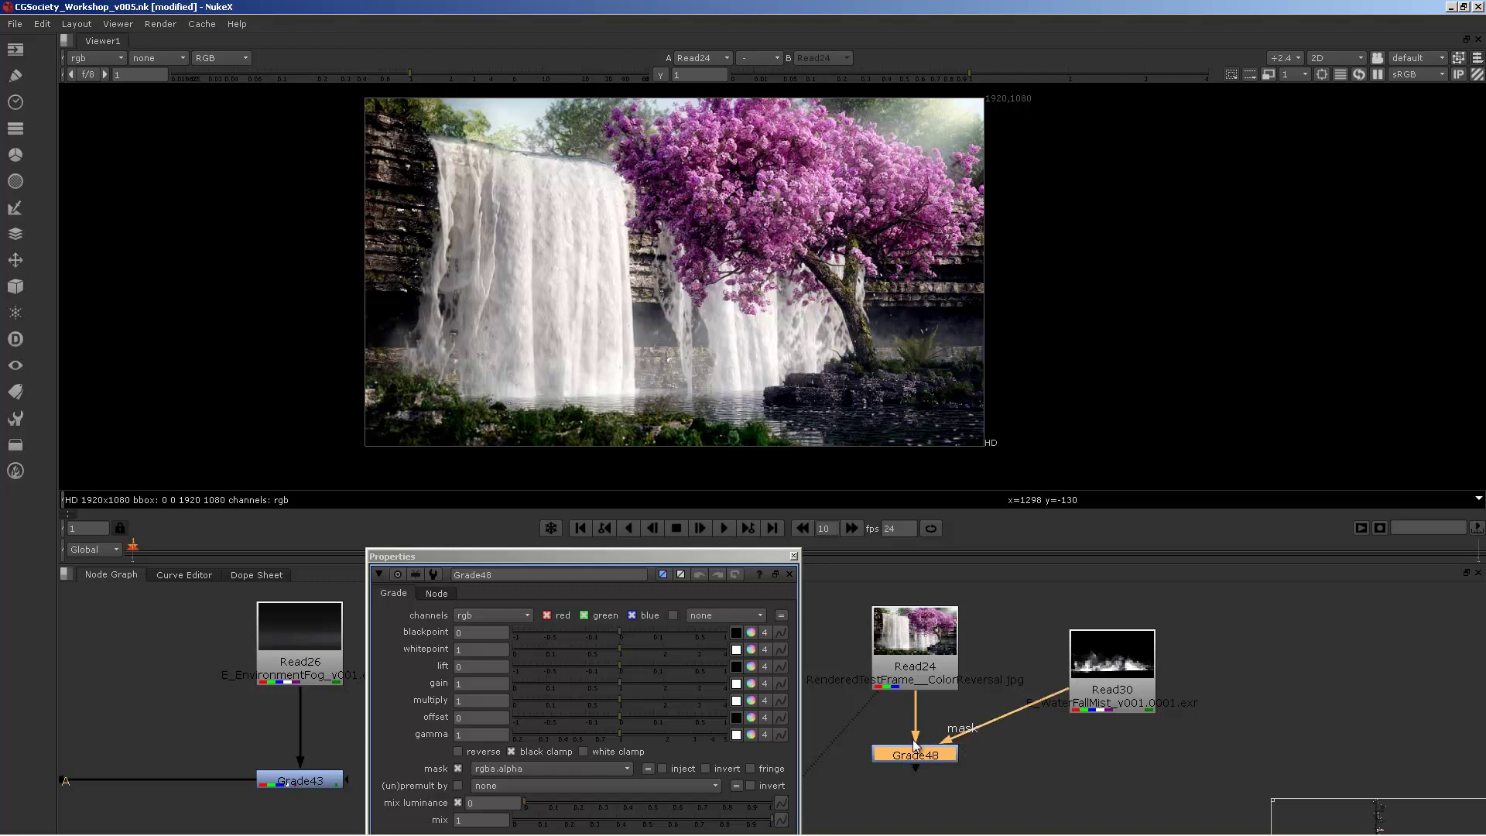
{"action": "key", "text": "1"}
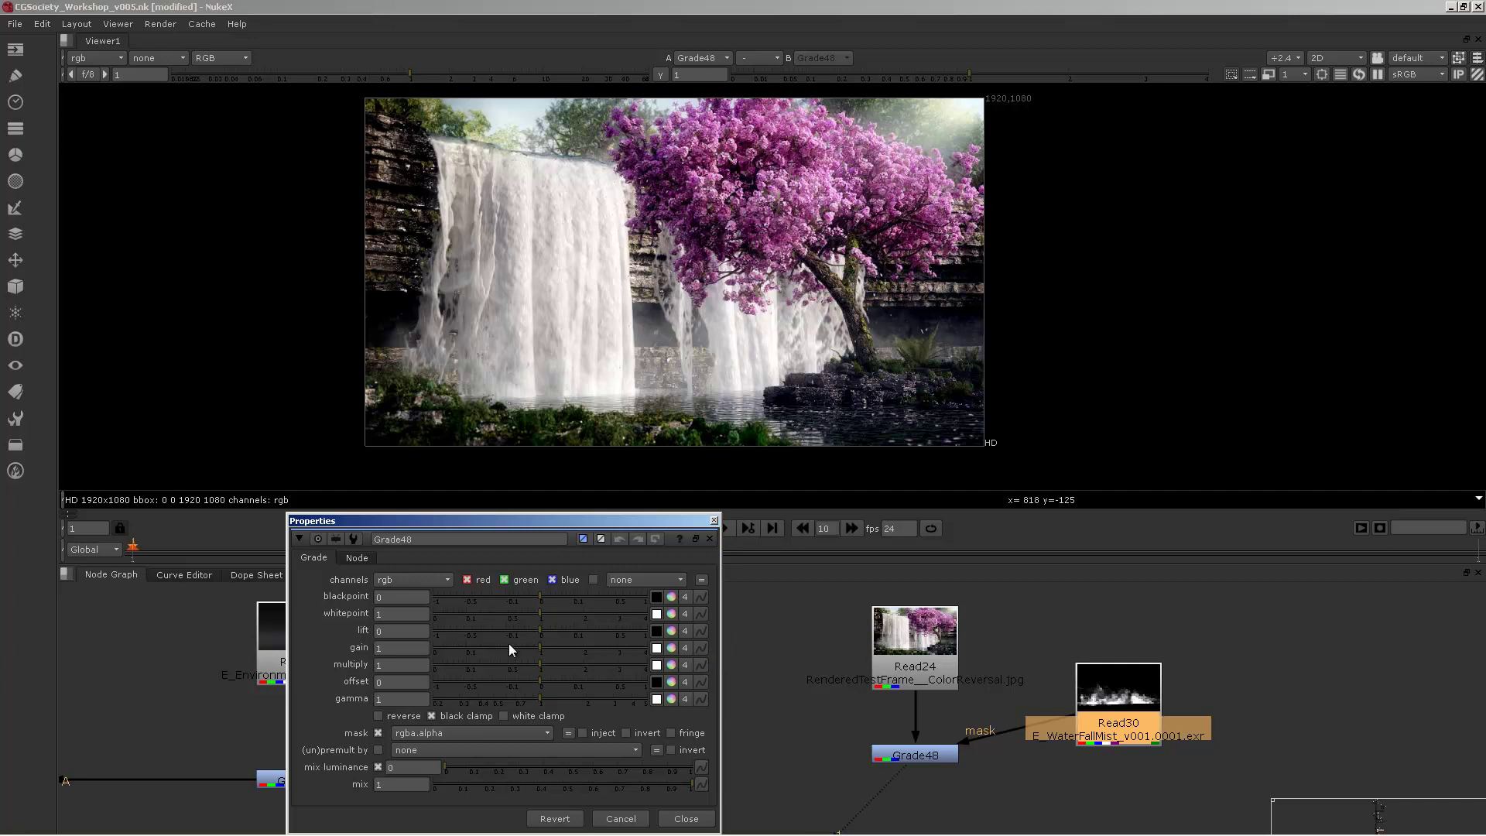
Raise the gamma of Grade48 to 1.12, with its properties moved clear of the nodes.
{"action": "left_click_drag", "start_coordinate": [536, 523], "coordinate": [364, 330]}
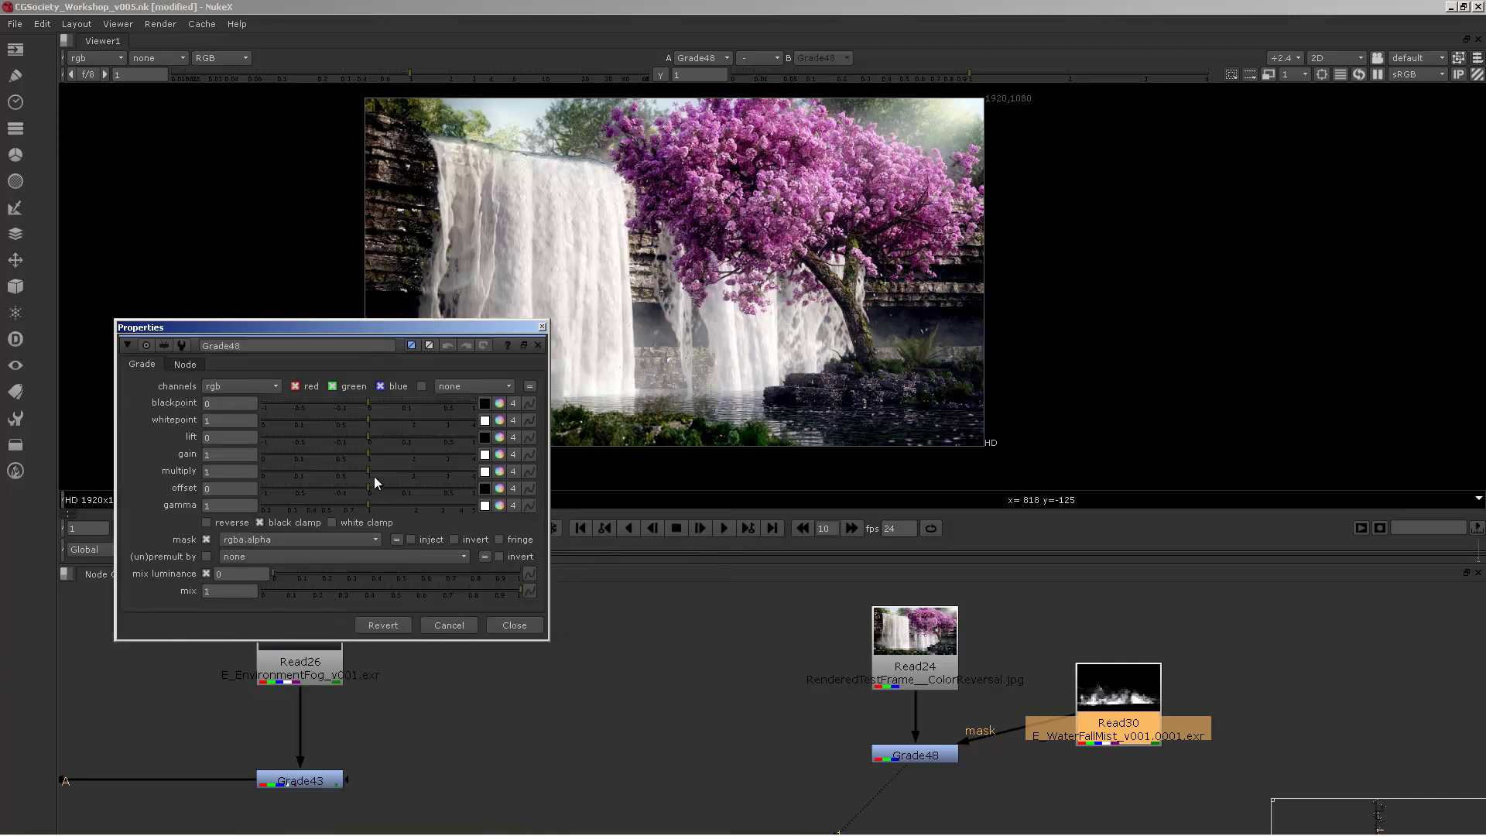
{"action": "left_click_drag", "start_coordinate": [370, 507], "coordinate": [375, 507]}
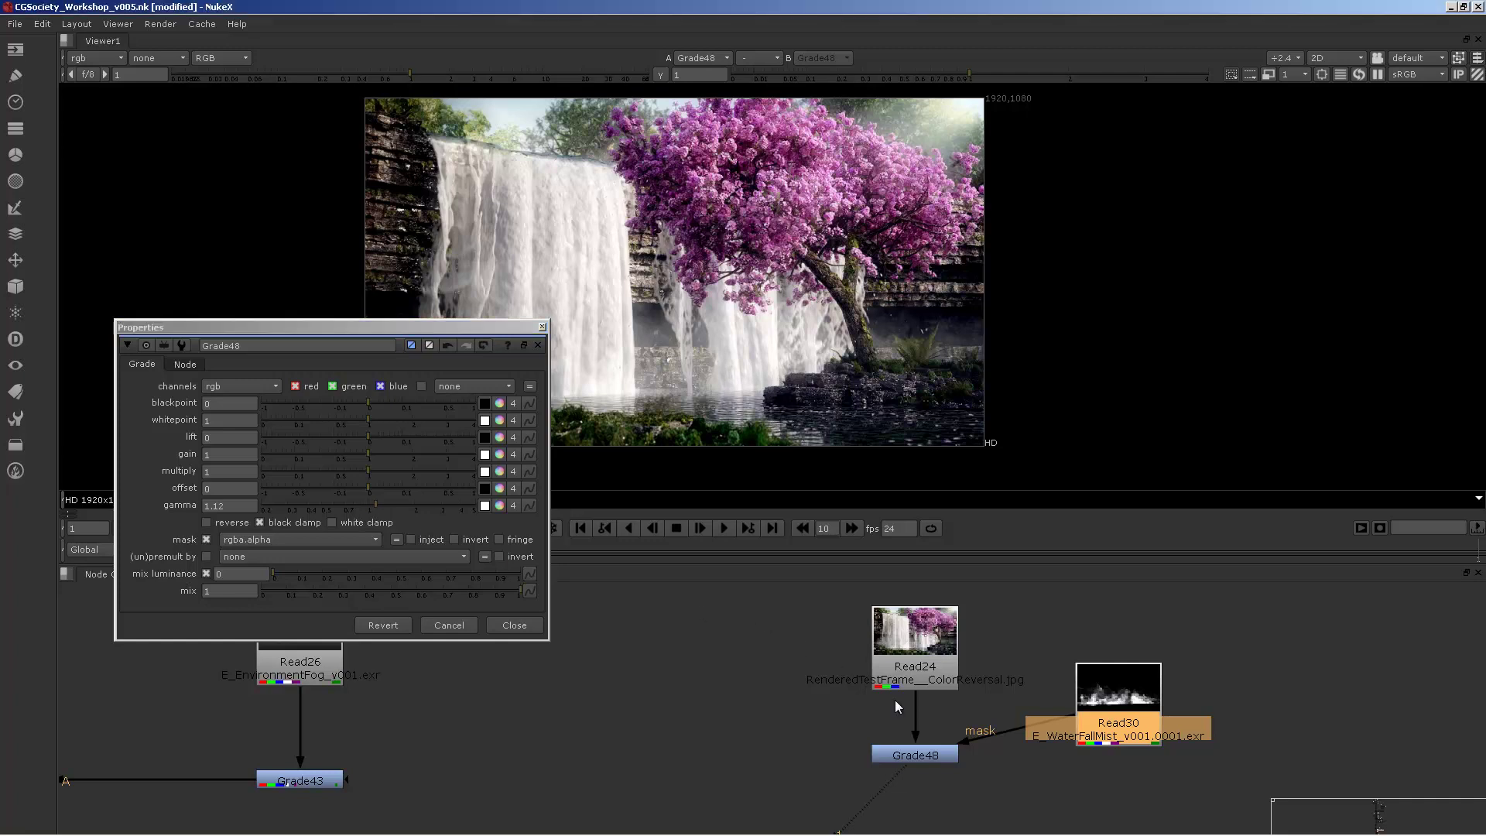
{"action": "middle_click_drag", "start_coordinate": [895, 699], "coordinate": [958, 666]}
{"action": "middle_click_drag", "start_coordinate": [735, 391], "coordinate": [925, 376]}
Inspect the alpha channel of the mist in Read30 and of Grade48's output.
{"action": "key", "text": "1"}
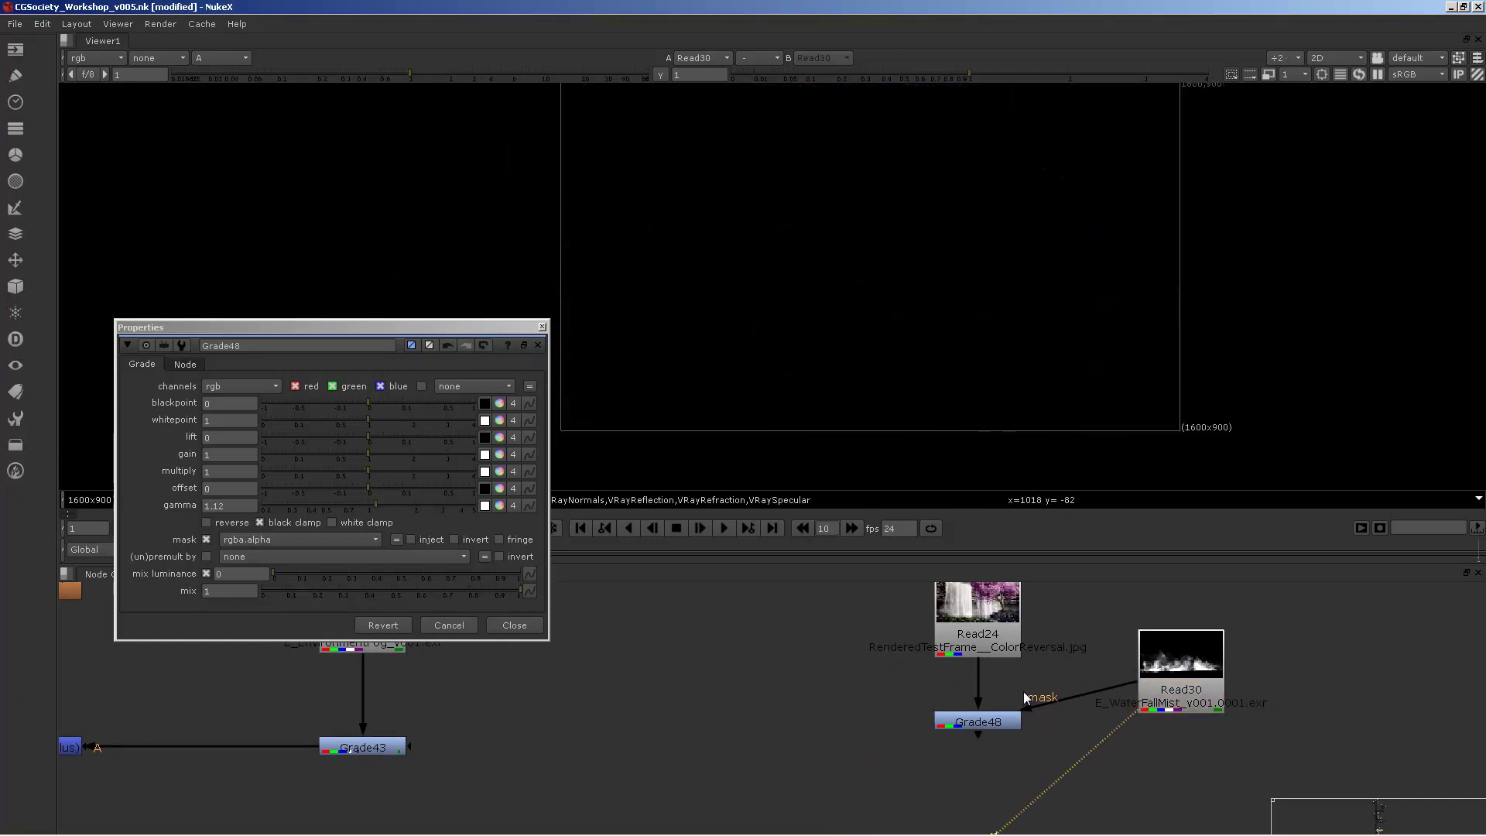
{"action": "left_click", "coordinate": [996, 722]}
{"action": "key", "text": "1"}
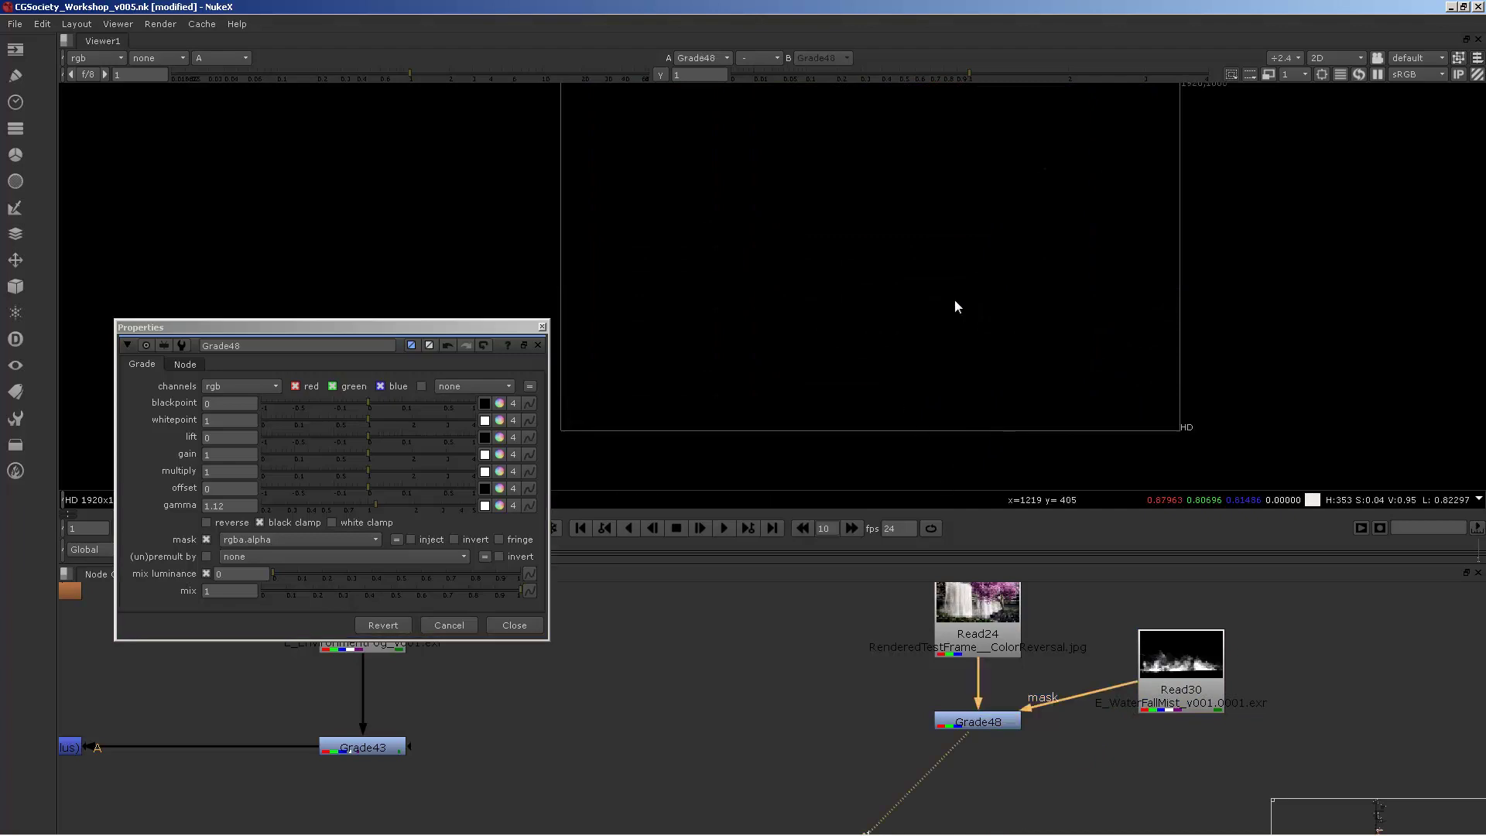
{"action": "key", "text": "Tab"}
{"action": "middle_click_drag", "start_coordinate": [842, 293], "coordinate": [848, 316]}
{"action": "key", "text": "Tab"}
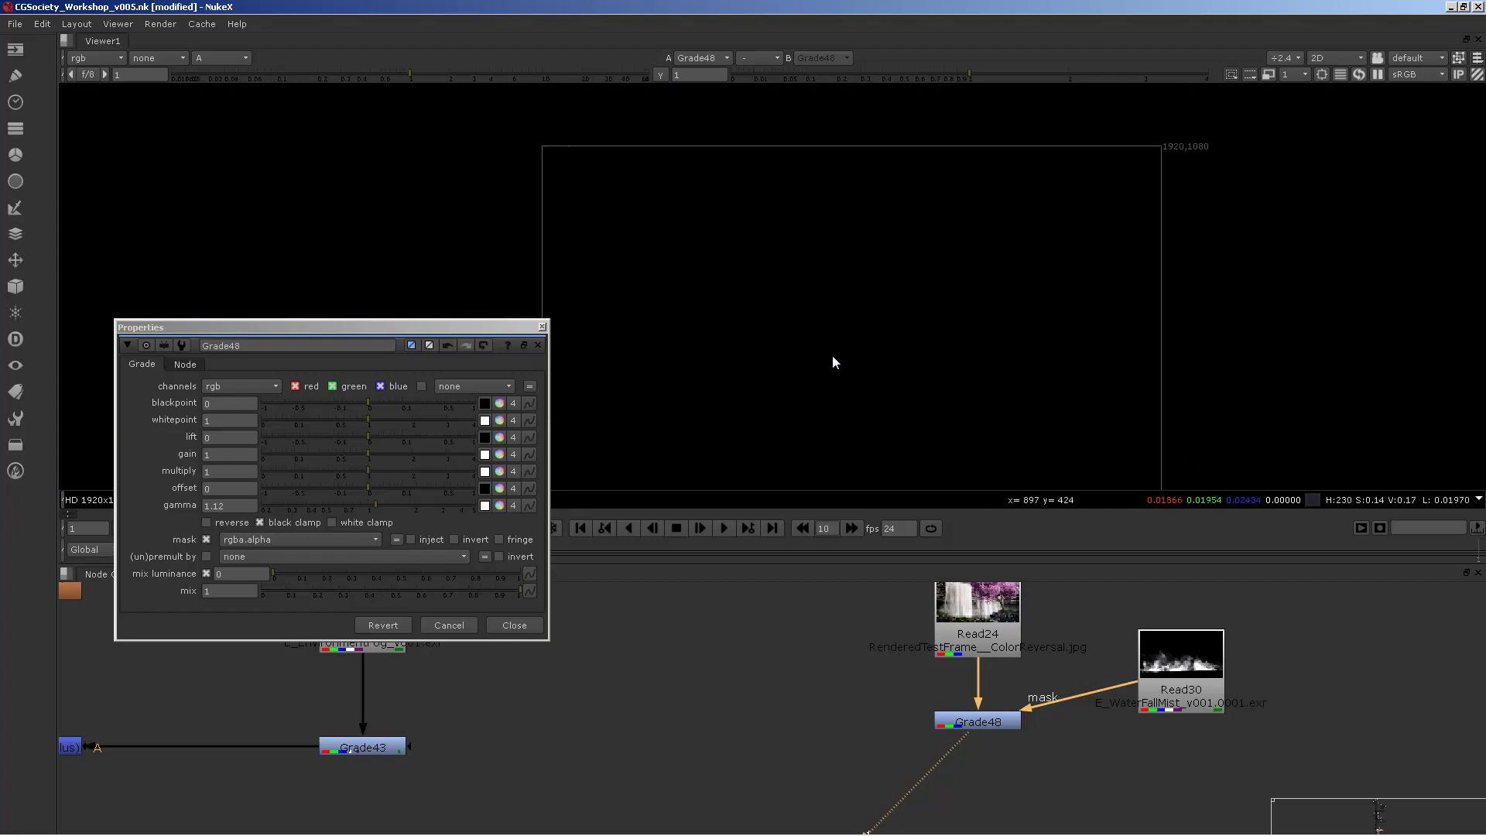
{"action": "left_click", "coordinate": [993, 722]}
{"action": "scroll", "coordinate": [865, 256], "scroll_direction": "down", "scroll_amount": 3}
{"action": "scroll", "coordinate": [864, 259], "scroll_direction": "down", "scroll_amount": 1}
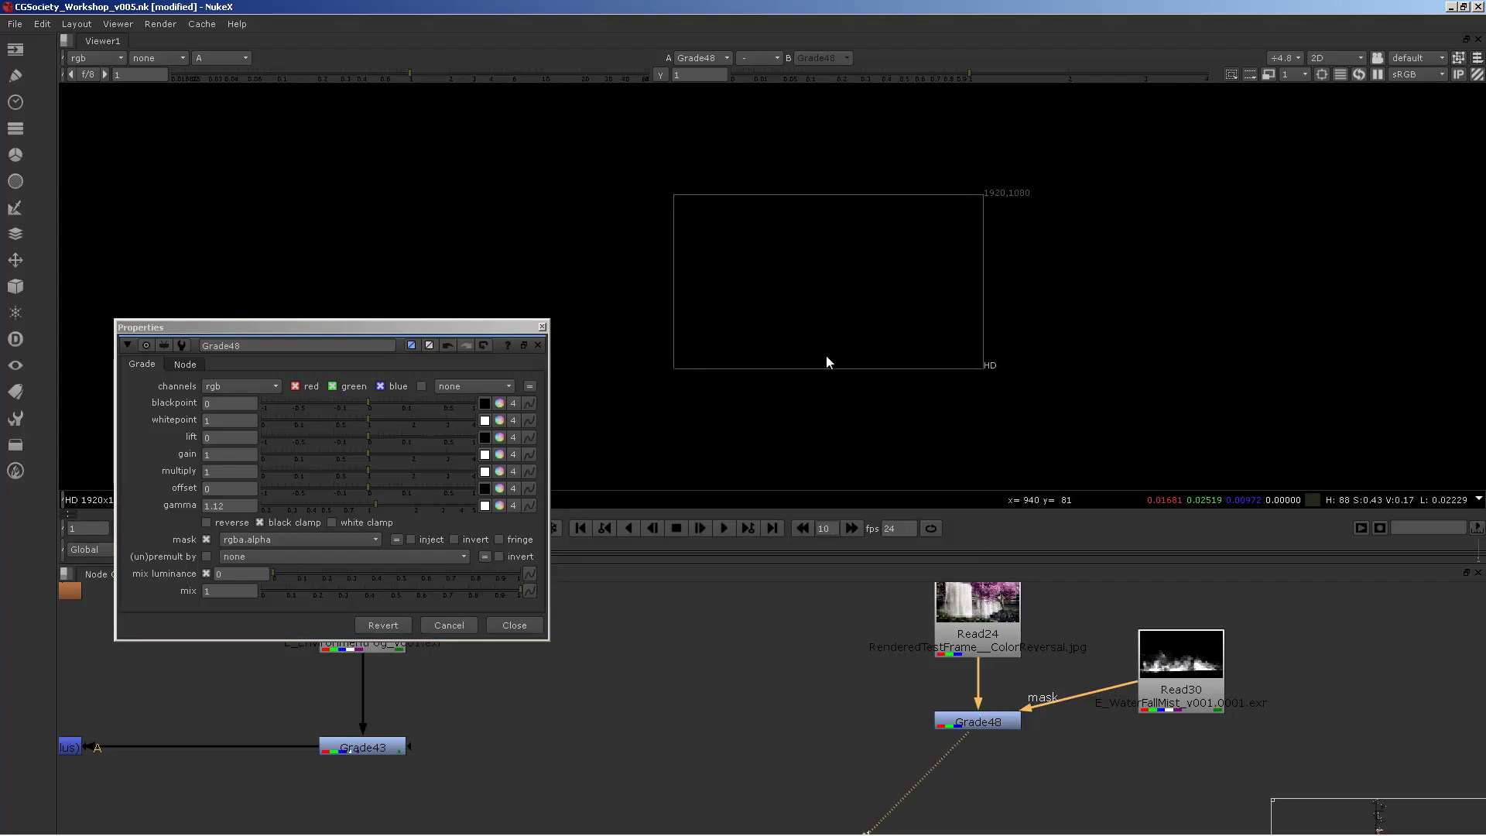
Return the viewer to the RGB channels and examine the whole graded waterfall frame.
{"action": "key", "text": "a"}
{"action": "scroll", "coordinate": [860, 340], "scroll_direction": "up", "scroll_amount": 2}
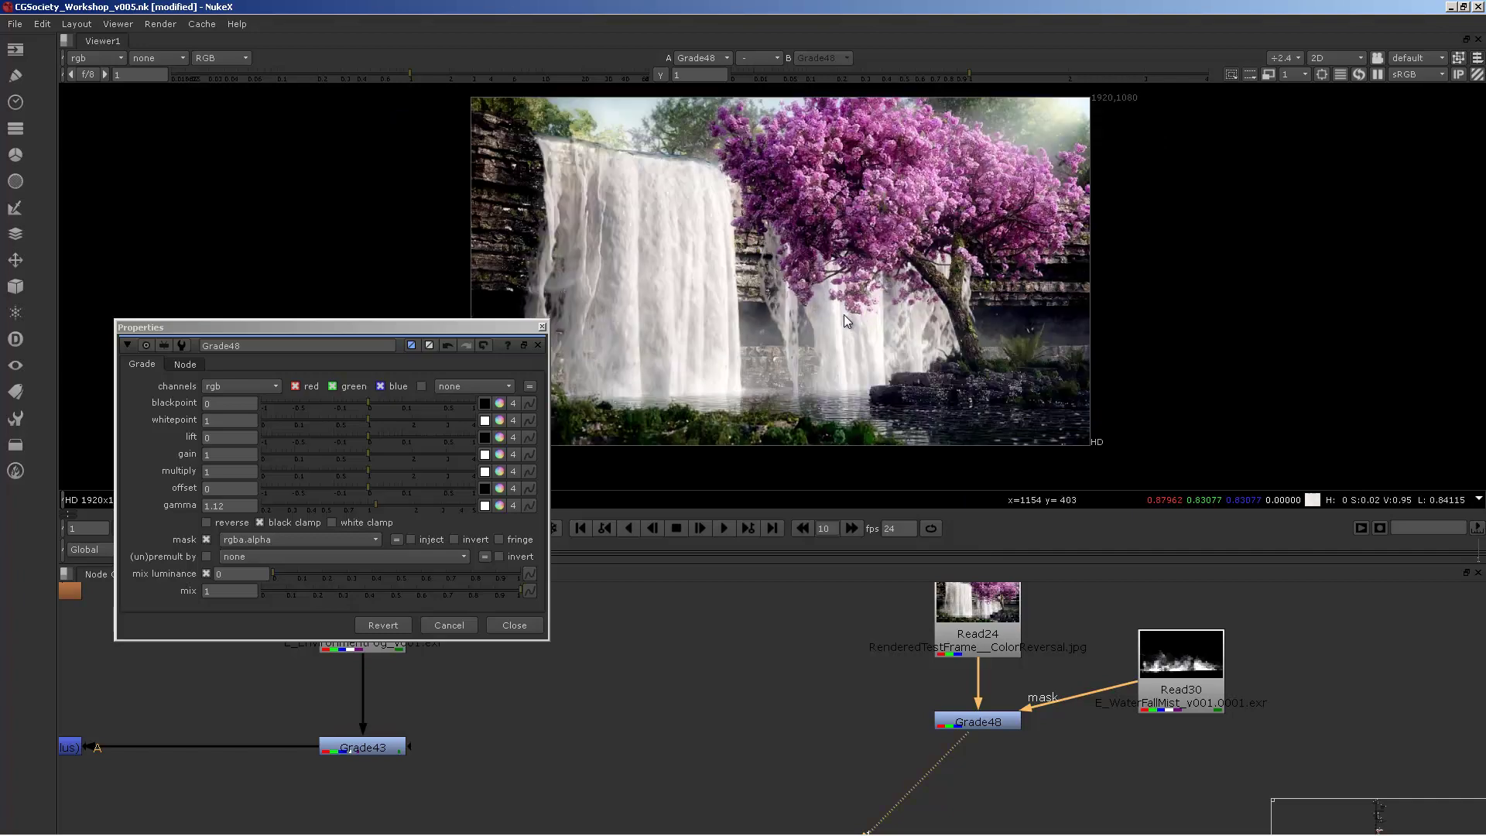
{"action": "scroll", "coordinate": [876, 343], "scroll_direction": "up", "scroll_amount": 1}
{"action": "scroll", "coordinate": [909, 298], "scroll_direction": "down", "scroll_amount": 1}
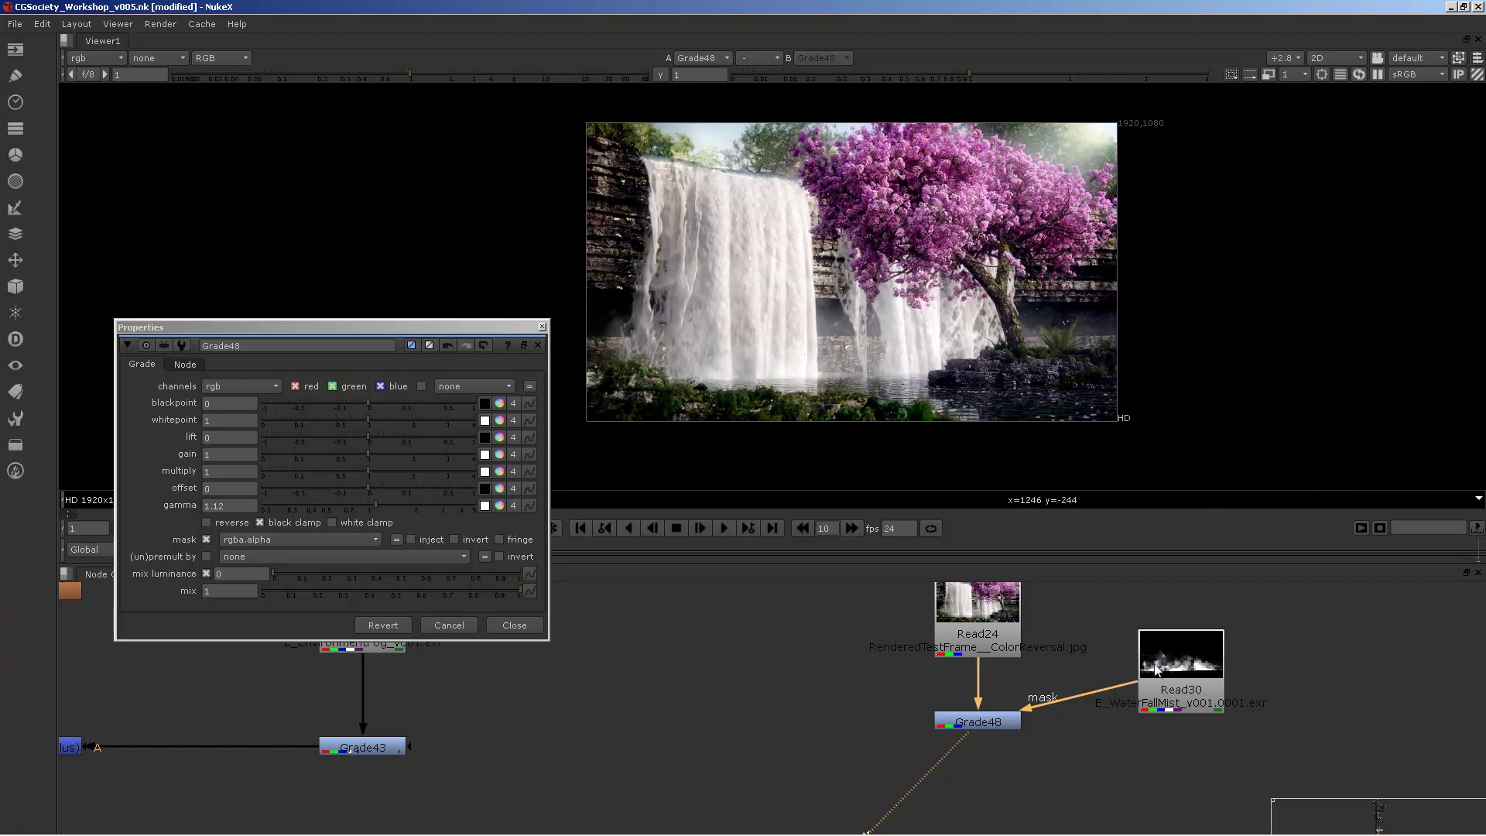
Change Grade48's mask channel to rgba.red so the mist's red channel limits the grade.
{"action": "left_click", "coordinate": [1158, 670]}
{"action": "left_click", "coordinate": [977, 723]}
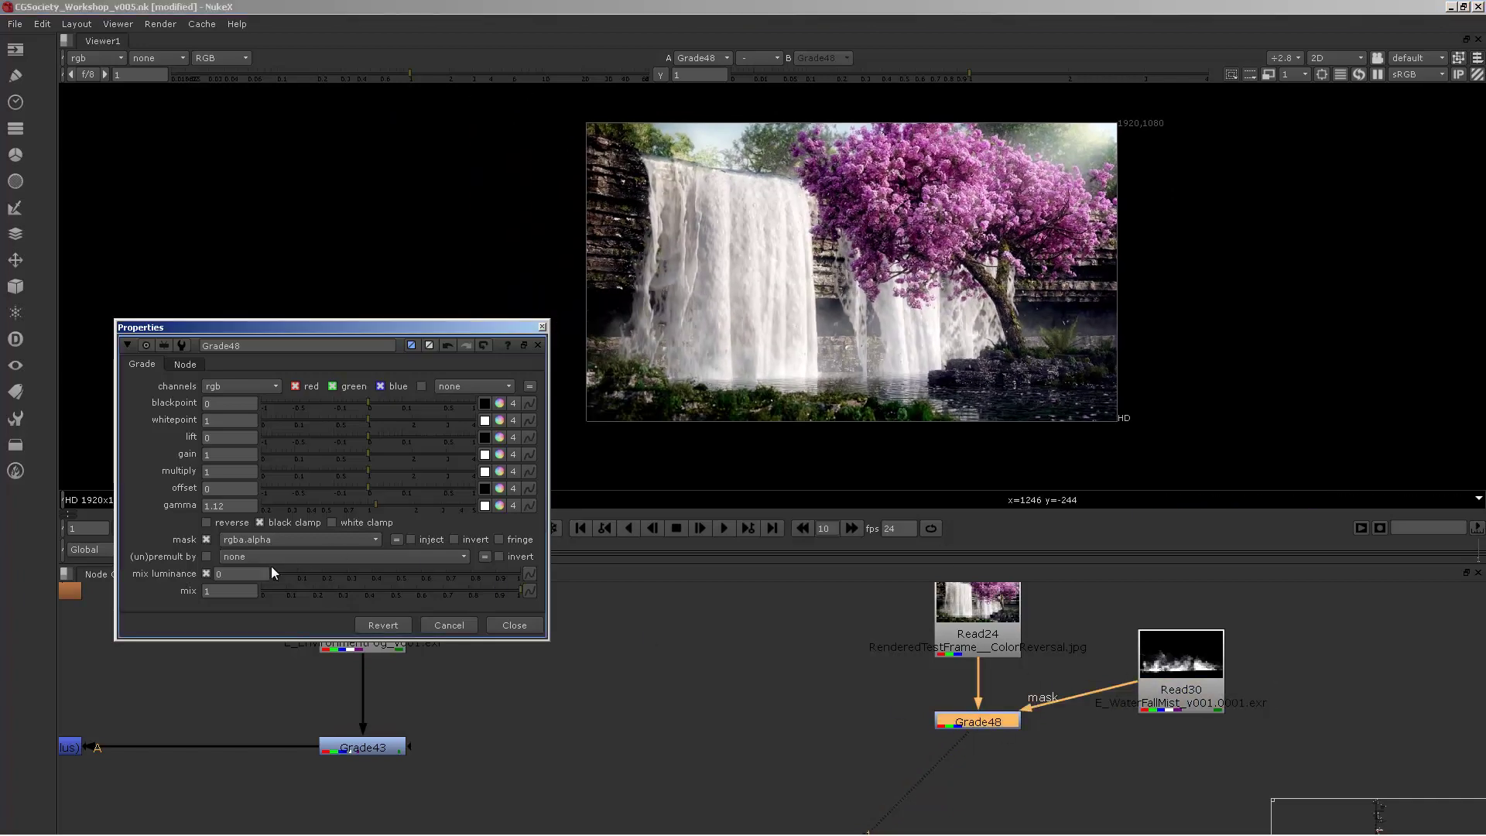
{"action": "left_click", "coordinate": [263, 542]}
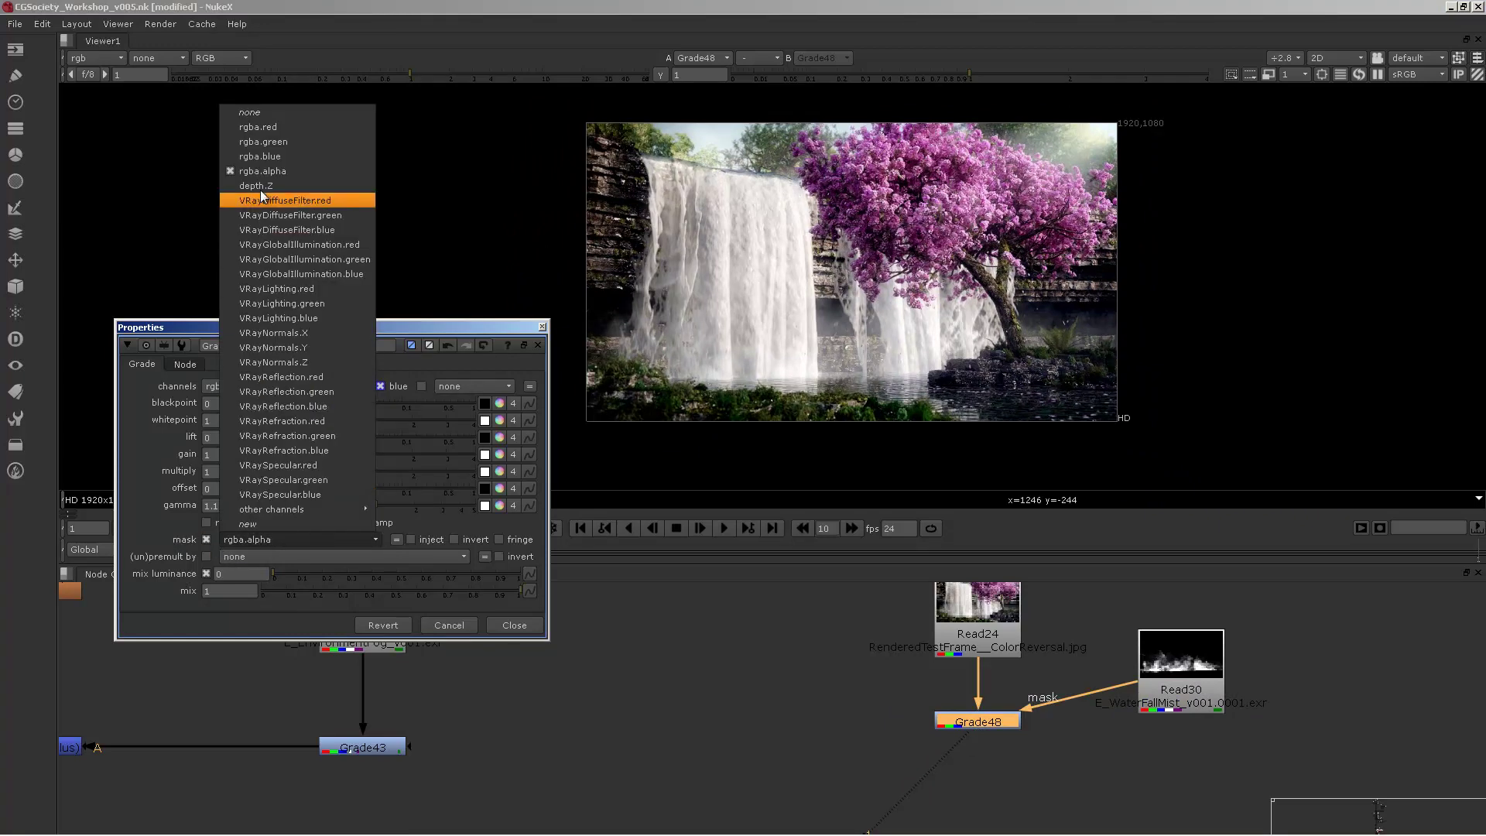
{"action": "left_click", "coordinate": [256, 126]}
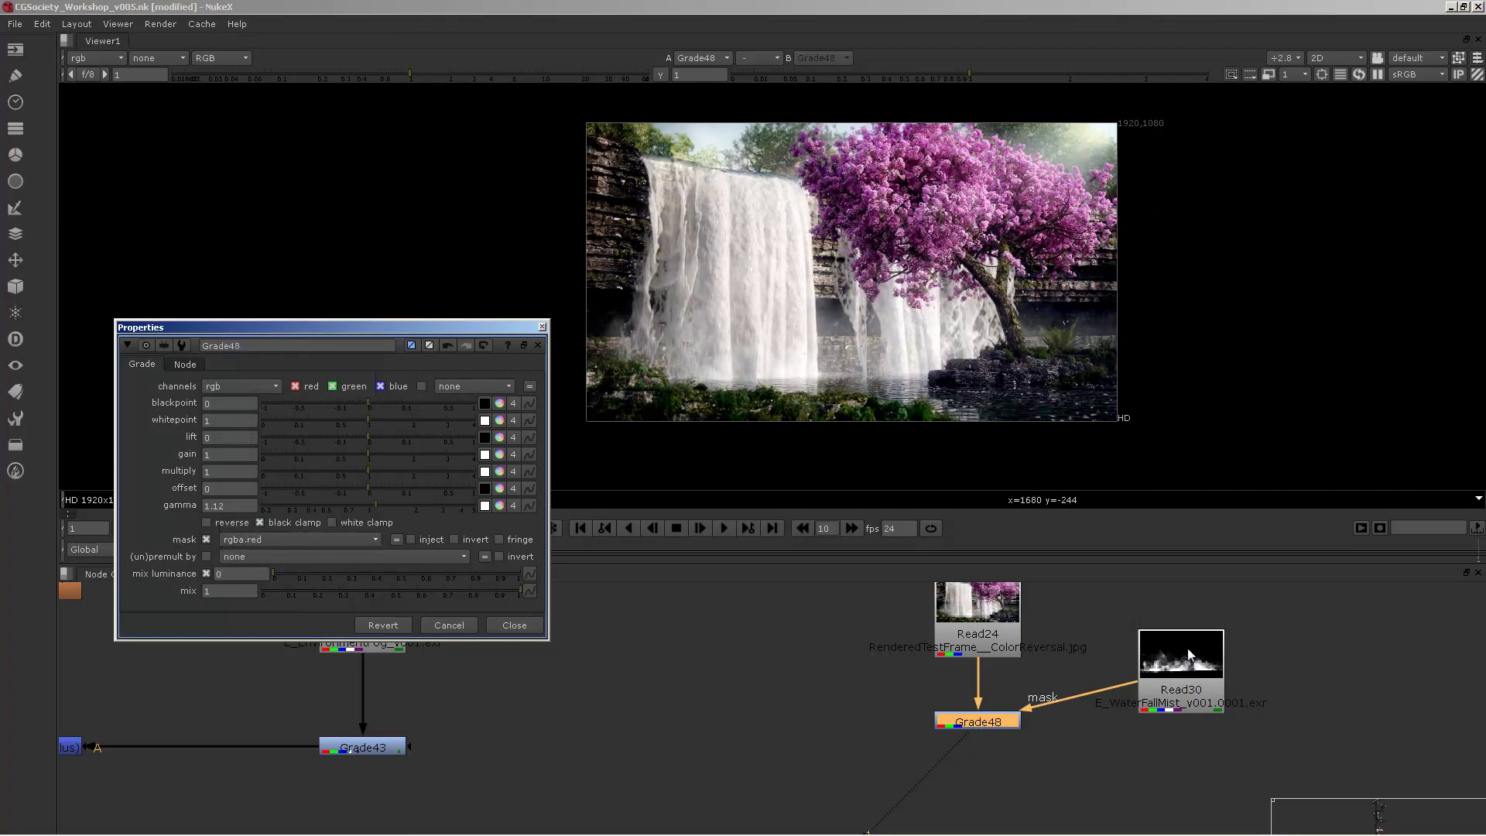
Adjust Grade48 on the masked waterfall base, setting multiply to 1.08 and gamma to 1.02.
{"action": "scroll", "coordinate": [800, 279], "scroll_direction": "up", "scroll_amount": 3}
{"action": "middle_click_drag", "start_coordinate": [898, 267], "coordinate": [908, 260]}
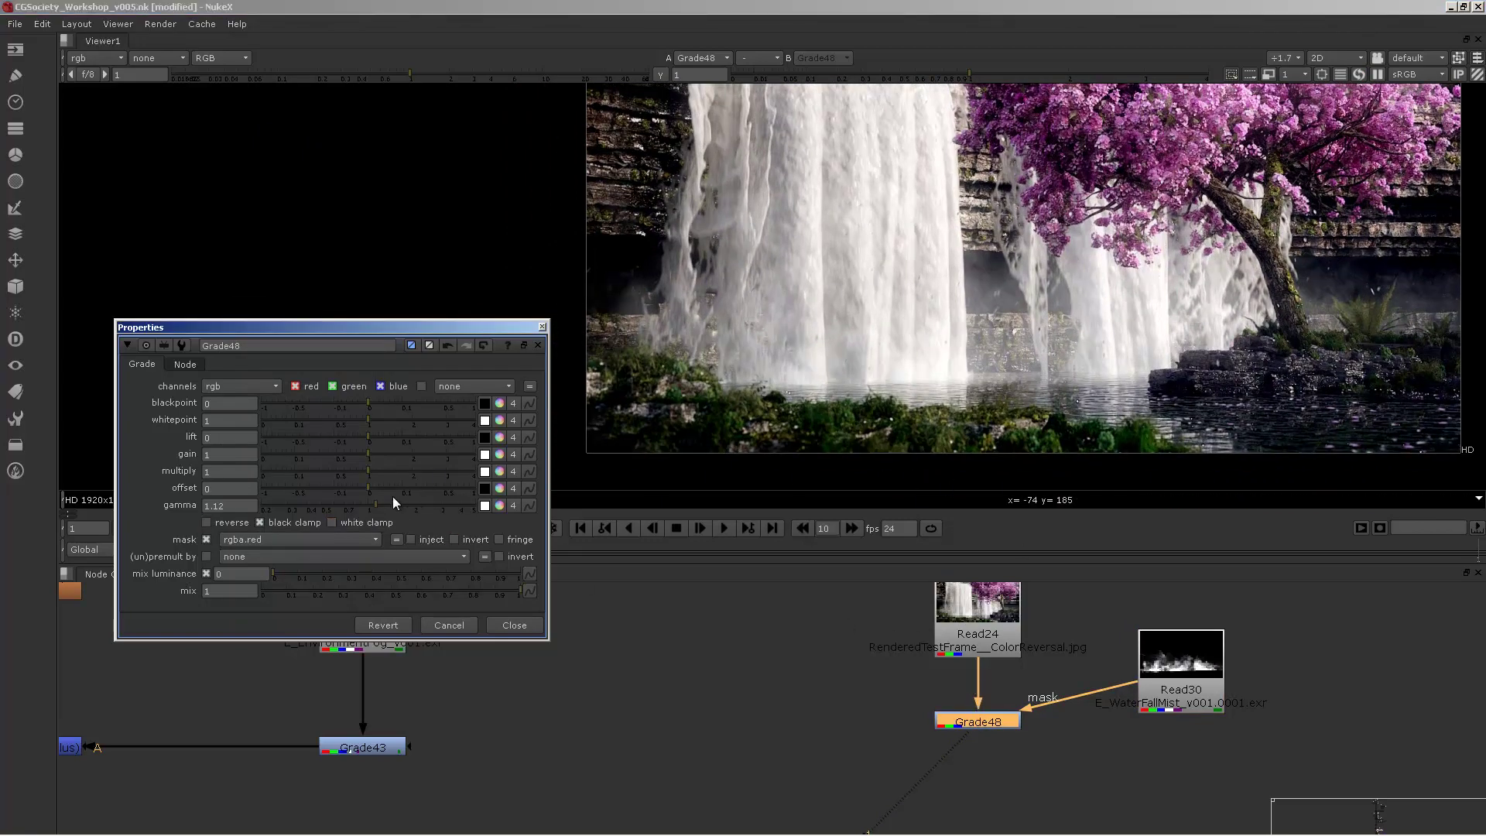
{"action": "left_click_drag", "start_coordinate": [373, 506], "coordinate": [407, 509]}
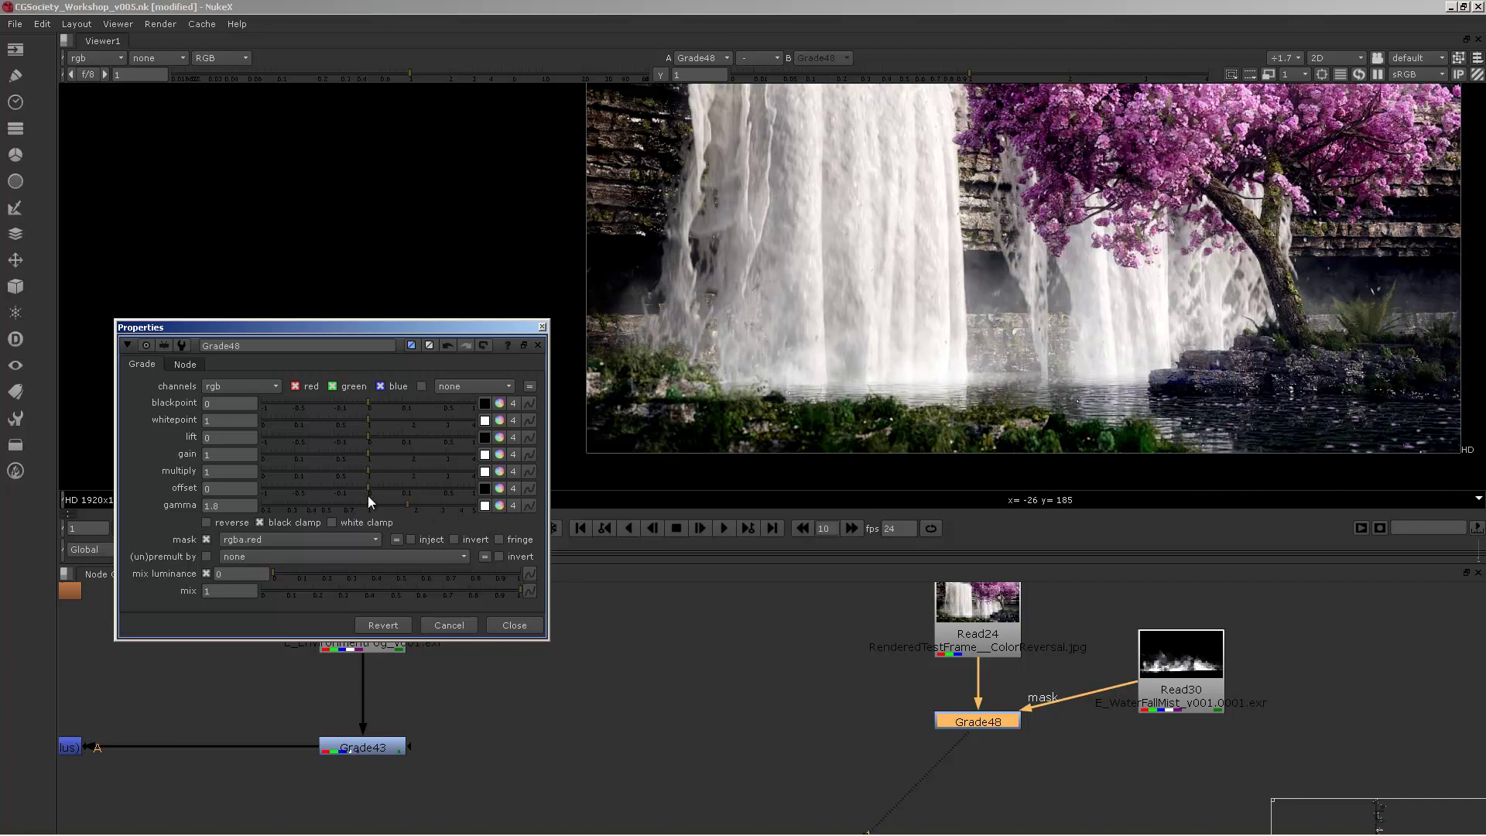
{"action": "left_click_drag", "start_coordinate": [407, 504], "coordinate": [370, 472]}
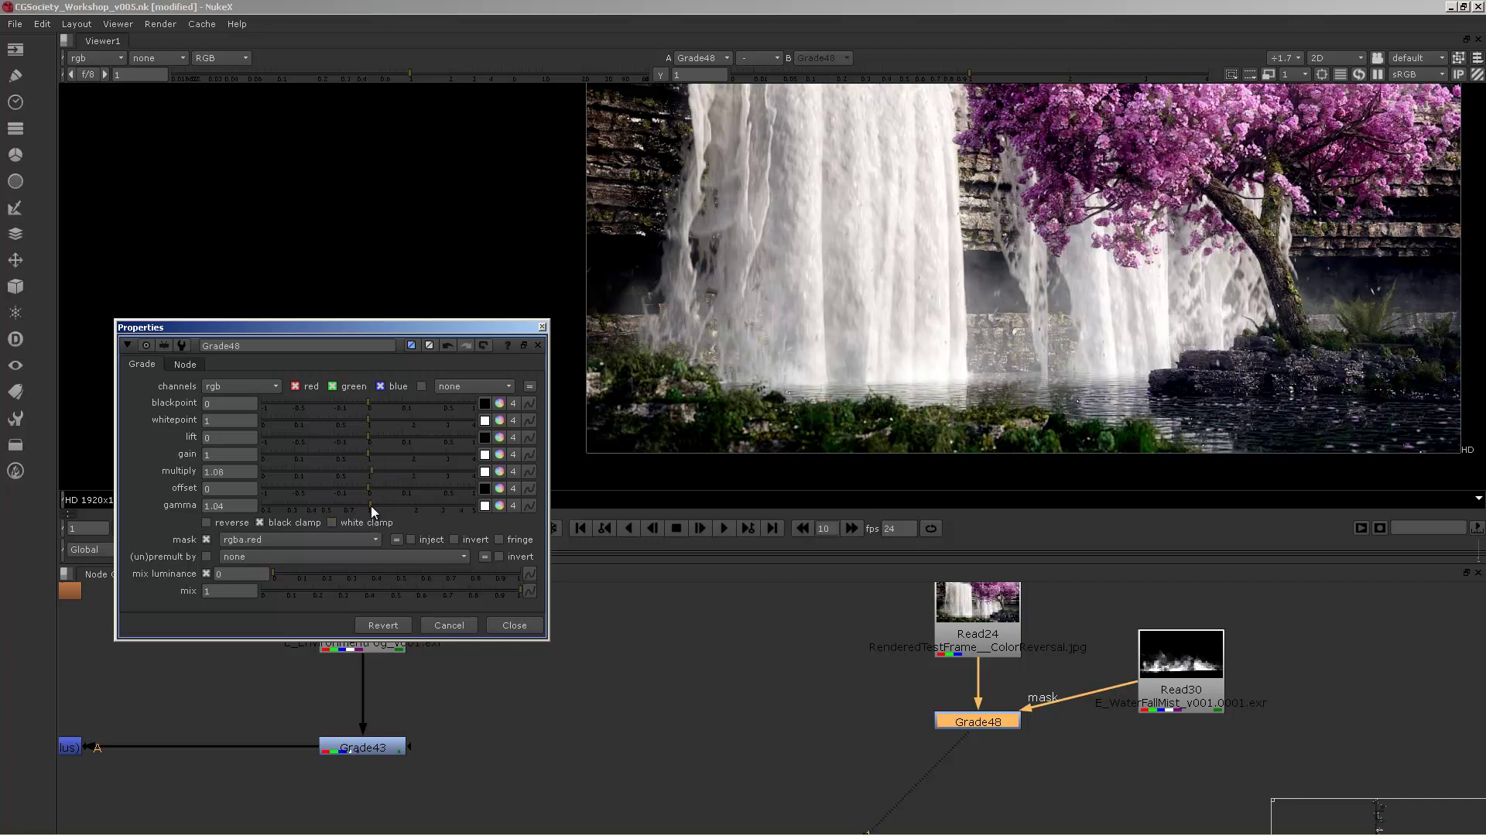
{"action": "left_click_drag", "start_coordinate": [370, 504], "coordinate": [370, 507]}
Examine the mist grading around the waterfall and across the full frame, and close Grade48's properties.
{"action": "middle_click_drag", "start_coordinate": [1073, 788], "coordinate": [1059, 798]}
{"action": "middle_click_drag", "start_coordinate": [1081, 311], "coordinate": [1010, 382]}
{"action": "scroll", "coordinate": [1079, 350], "scroll_direction": "down", "scroll_amount": 2}
{"action": "scroll", "coordinate": [1044, 298], "scroll_direction": "up", "scroll_amount": 1}
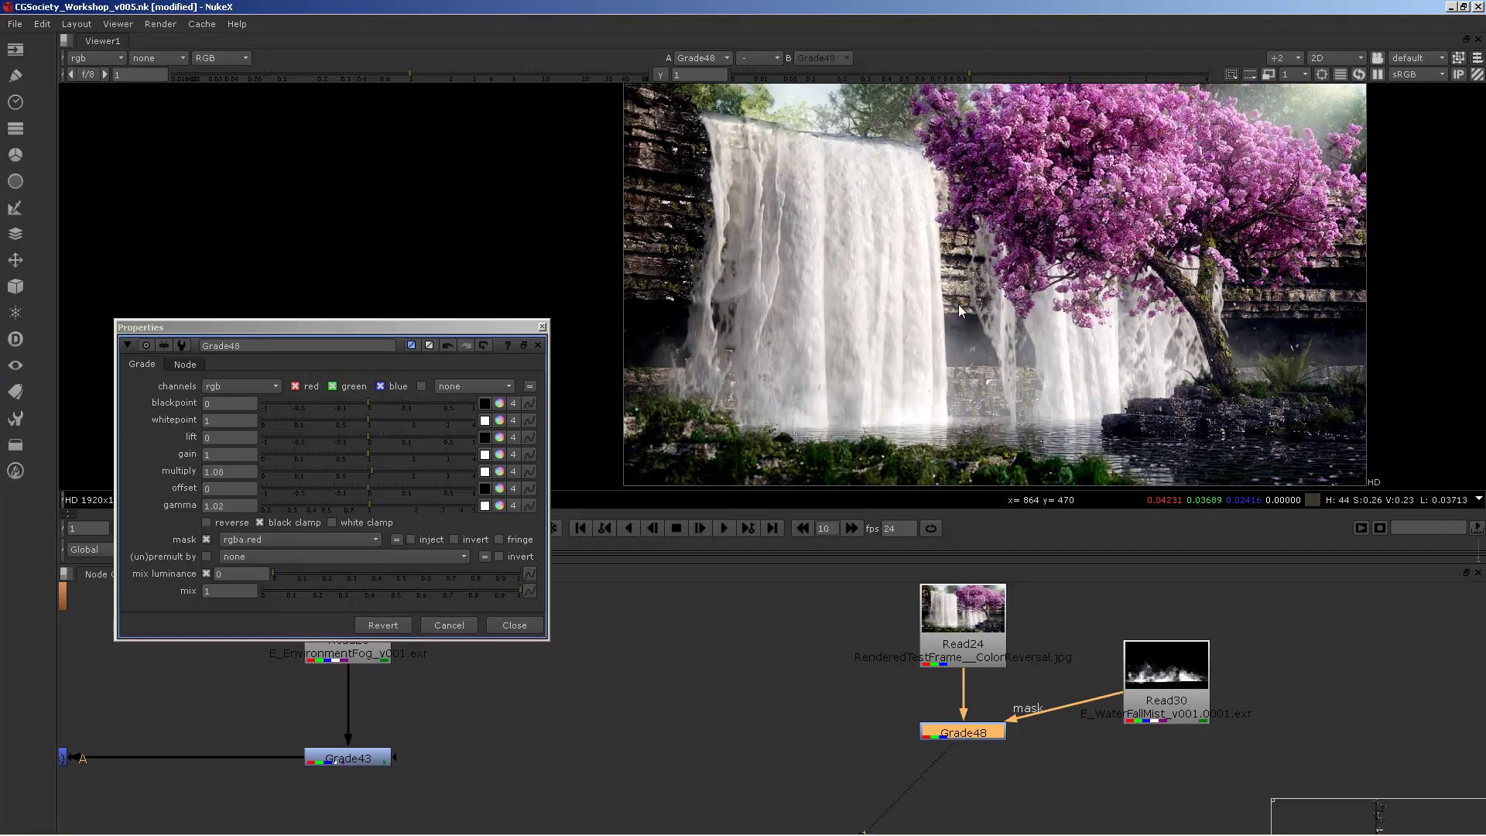
{"action": "scroll", "coordinate": [963, 306], "scroll_direction": "down", "scroll_amount": 1}
{"action": "scroll", "coordinate": [853, 319], "scroll_direction": "up", "scroll_amount": 1}
{"action": "middle_click_drag", "start_coordinate": [853, 319], "coordinate": [963, 318]}
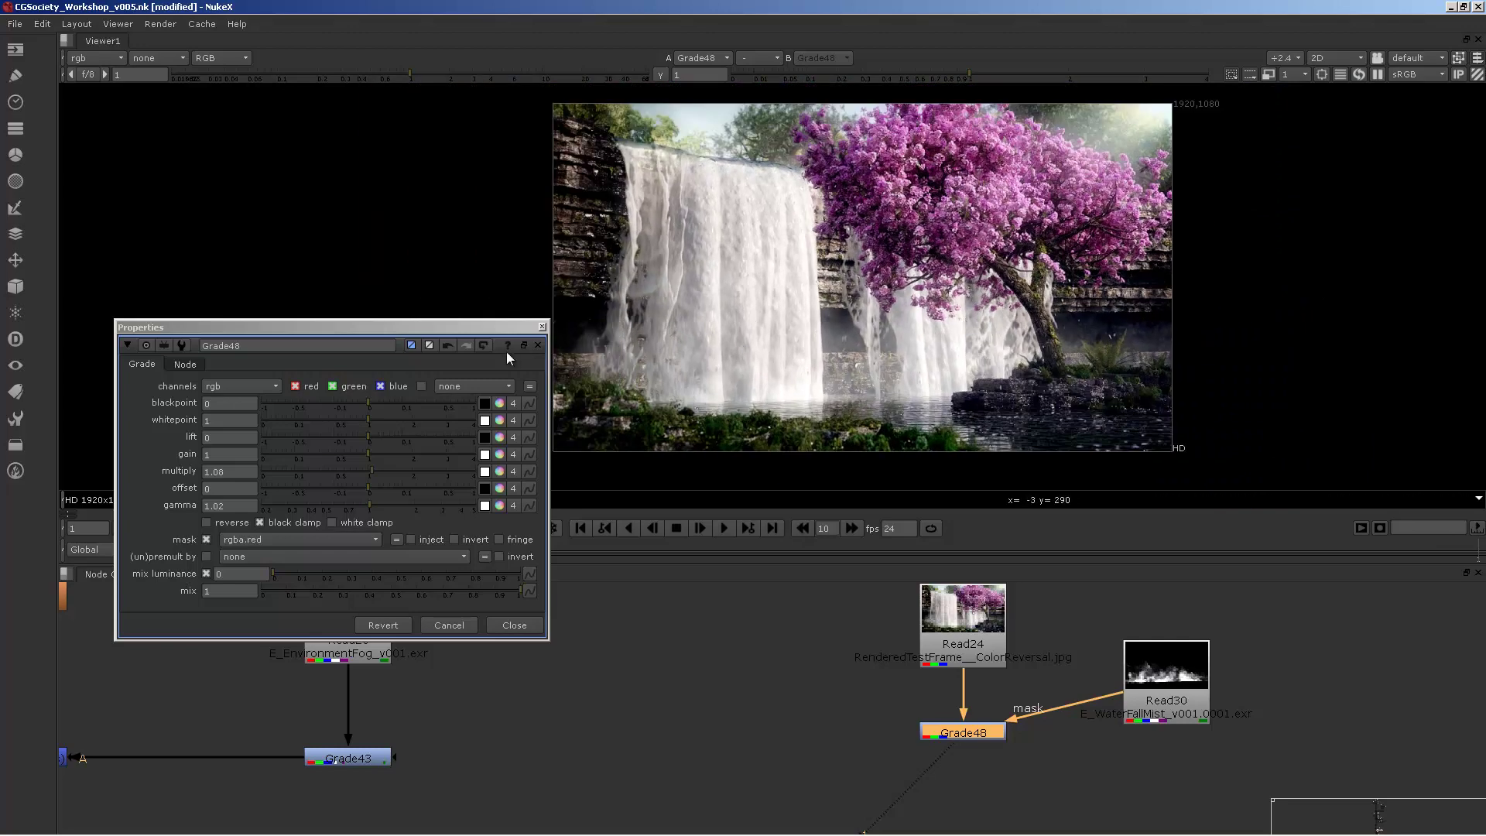
{"action": "left_click", "coordinate": [541, 326]}
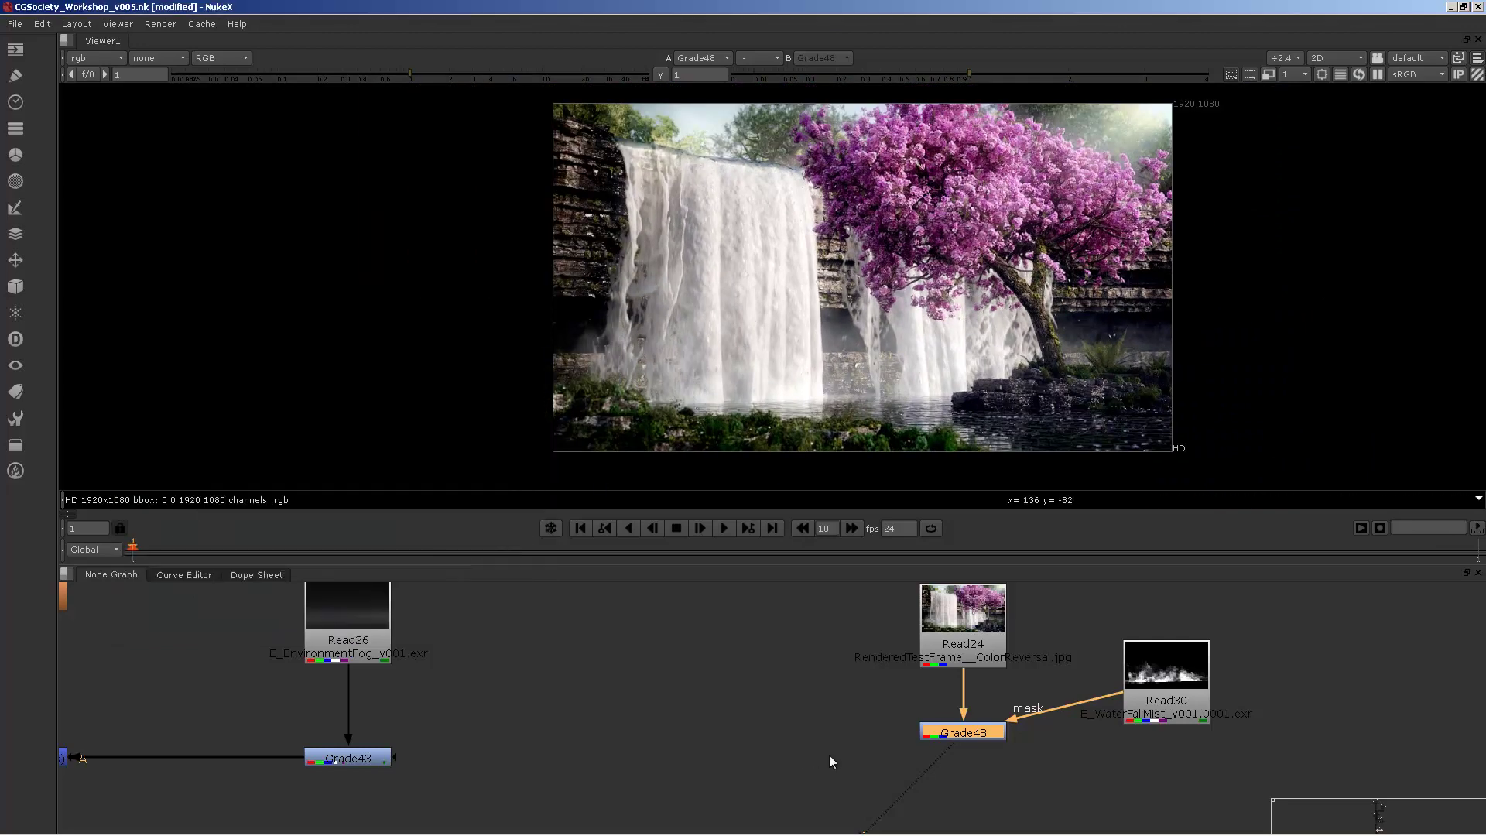
Reposition the mist's Read30 beside Grade48 so that its mask connection runs nearly horizontally.
{"action": "scroll", "coordinate": [851, 727], "scroll_direction": "down", "scroll_amount": 3}
{"action": "scroll", "coordinate": [859, 705], "scroll_direction": "down", "scroll_amount": 3}
{"action": "scroll", "coordinate": [826, 689], "scroll_direction": "up", "scroll_amount": 6}
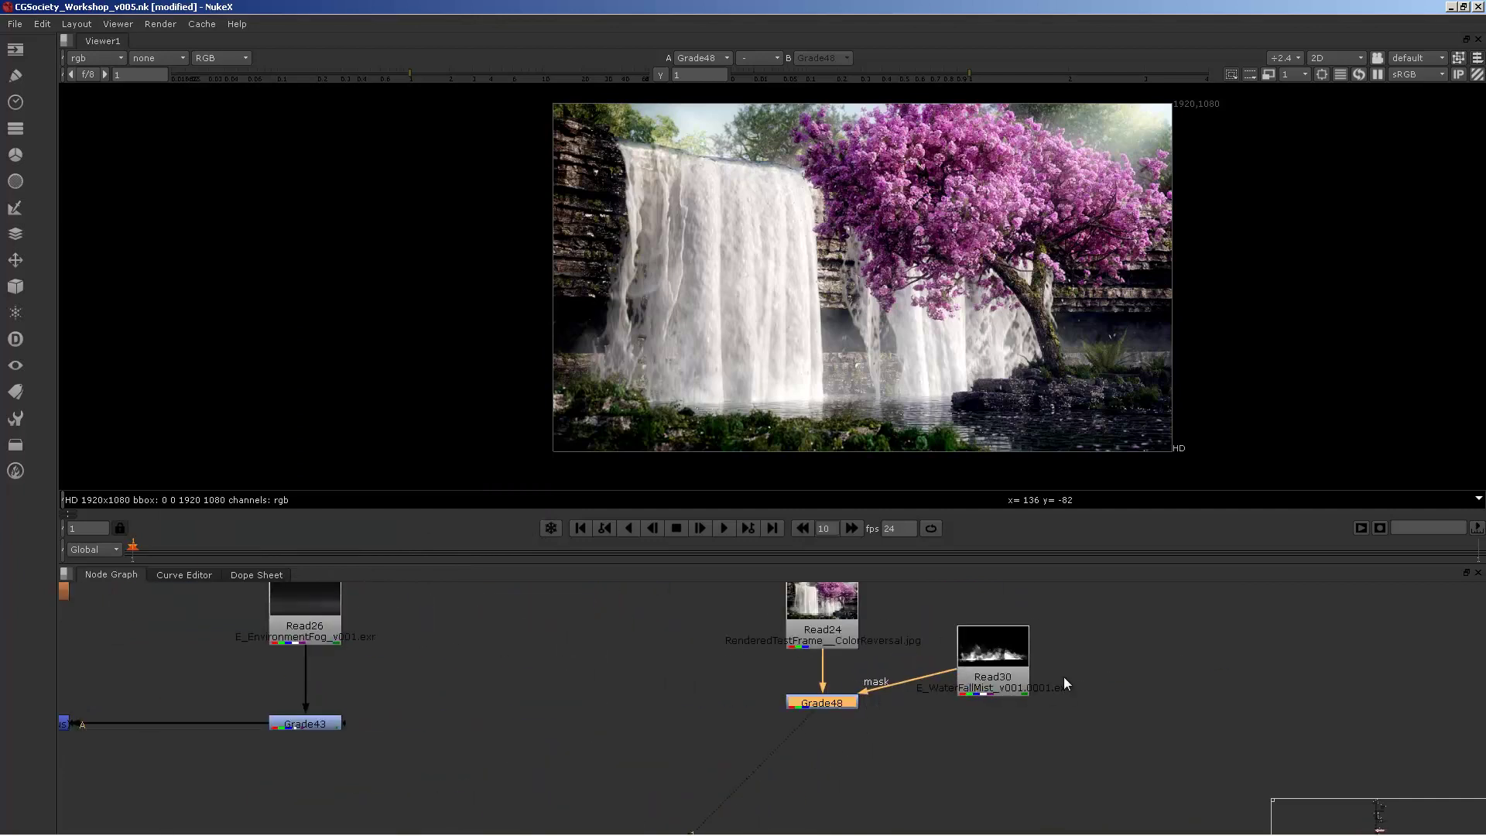
{"action": "left_click", "coordinate": [1002, 703]}
{"action": "left_click_drag", "start_coordinate": [1002, 703], "coordinate": [995, 720]}
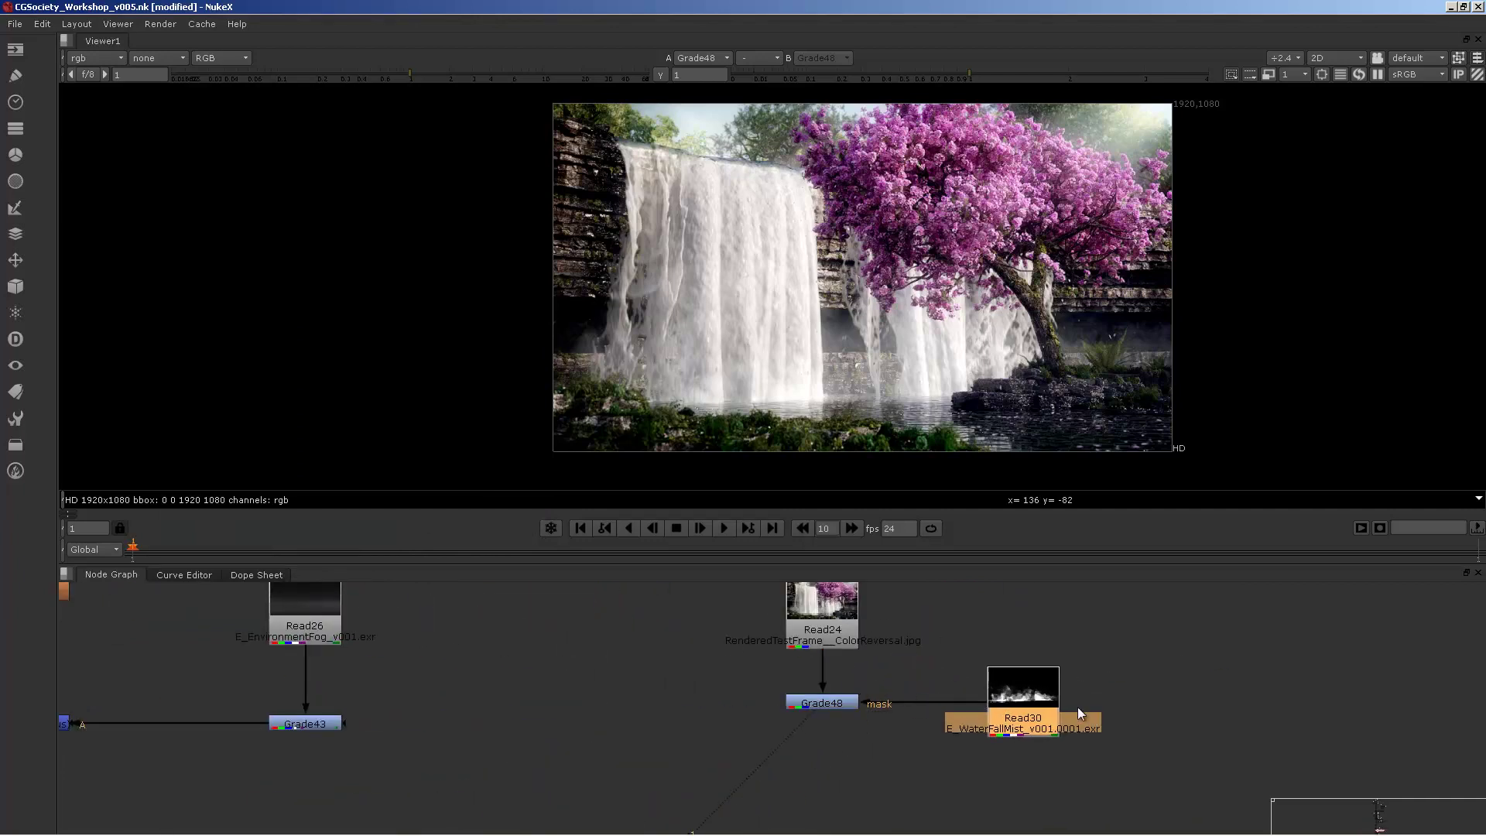
{"action": "middle_click_drag", "start_coordinate": [766, 652], "coordinate": [771, 669]}
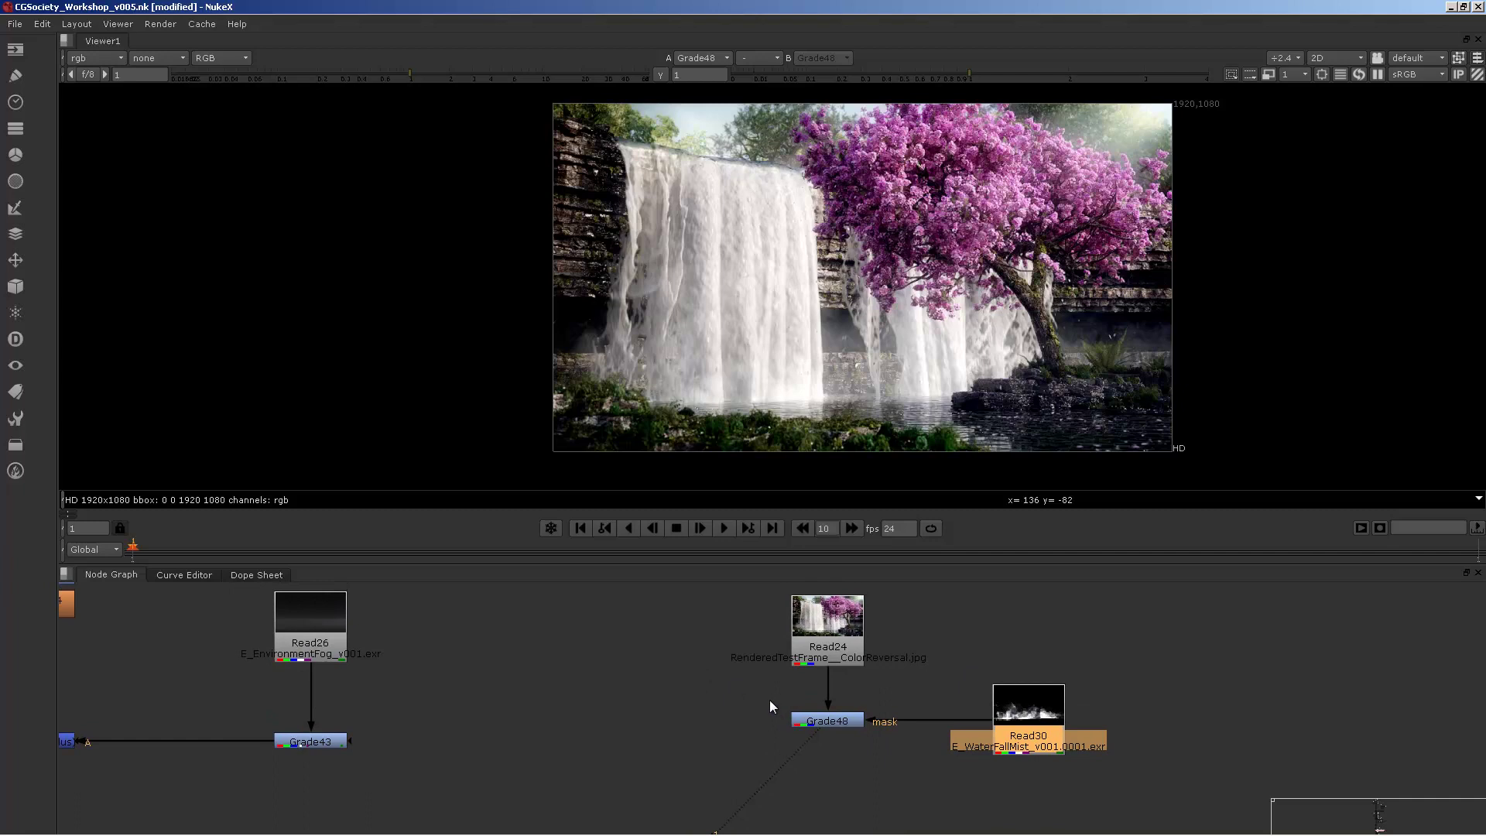
{"action": "left_click_drag", "start_coordinate": [1005, 715], "coordinate": [1000, 716]}
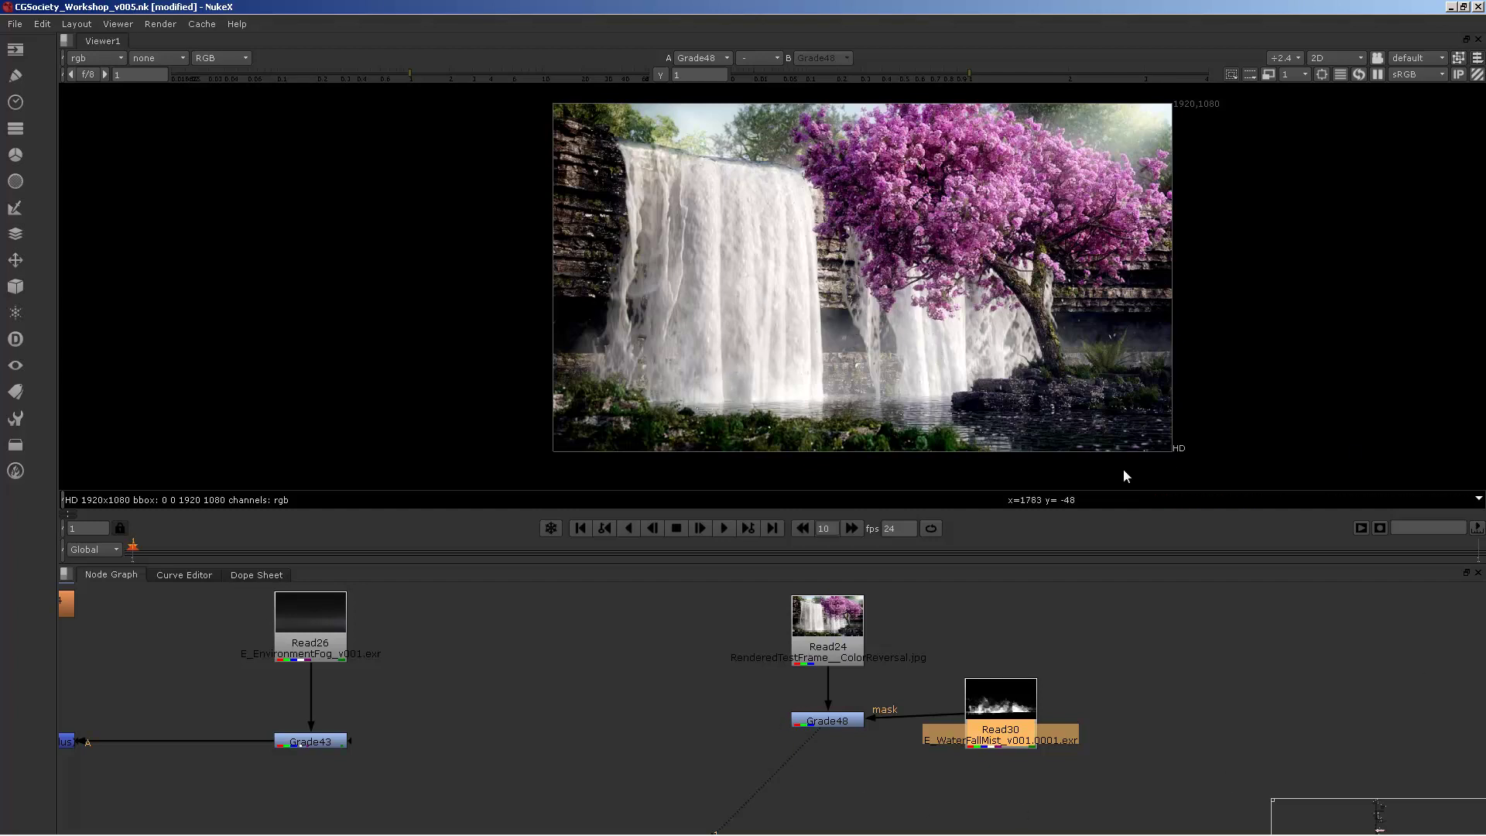
{"action": "middle_click_drag", "start_coordinate": [960, 627], "coordinate": [827, 654]}
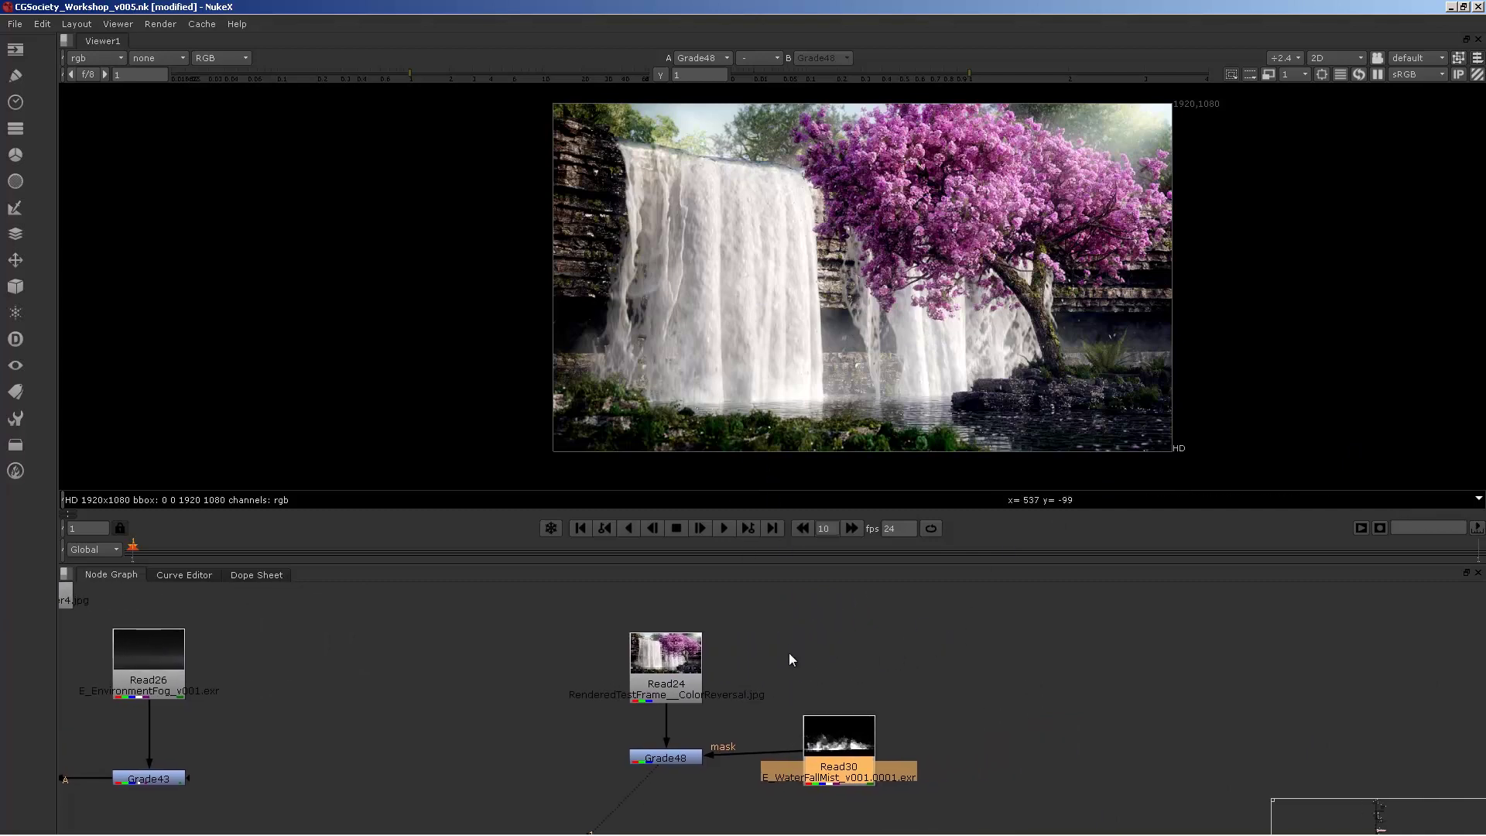